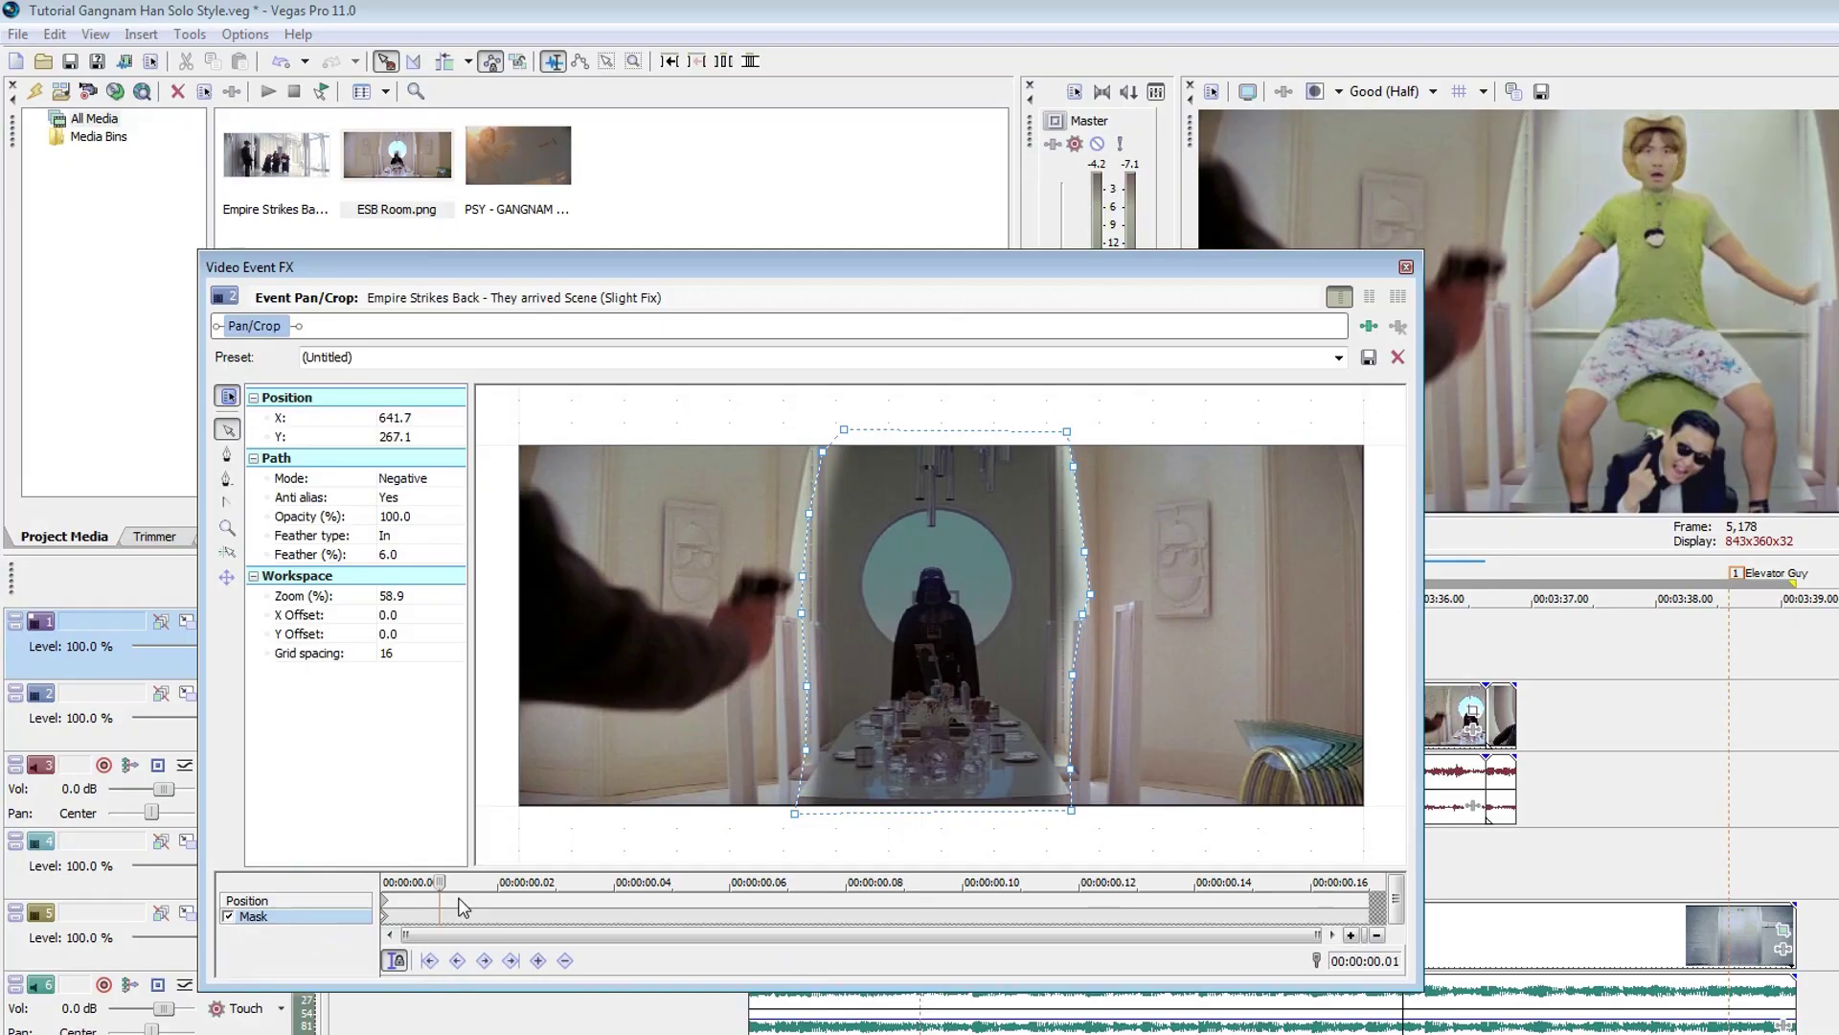
Step through the masked event's frames in Pan/Crop to 00:00:00.05 to examine the actor mask.
key(Right)
key(Right)
key(Right)
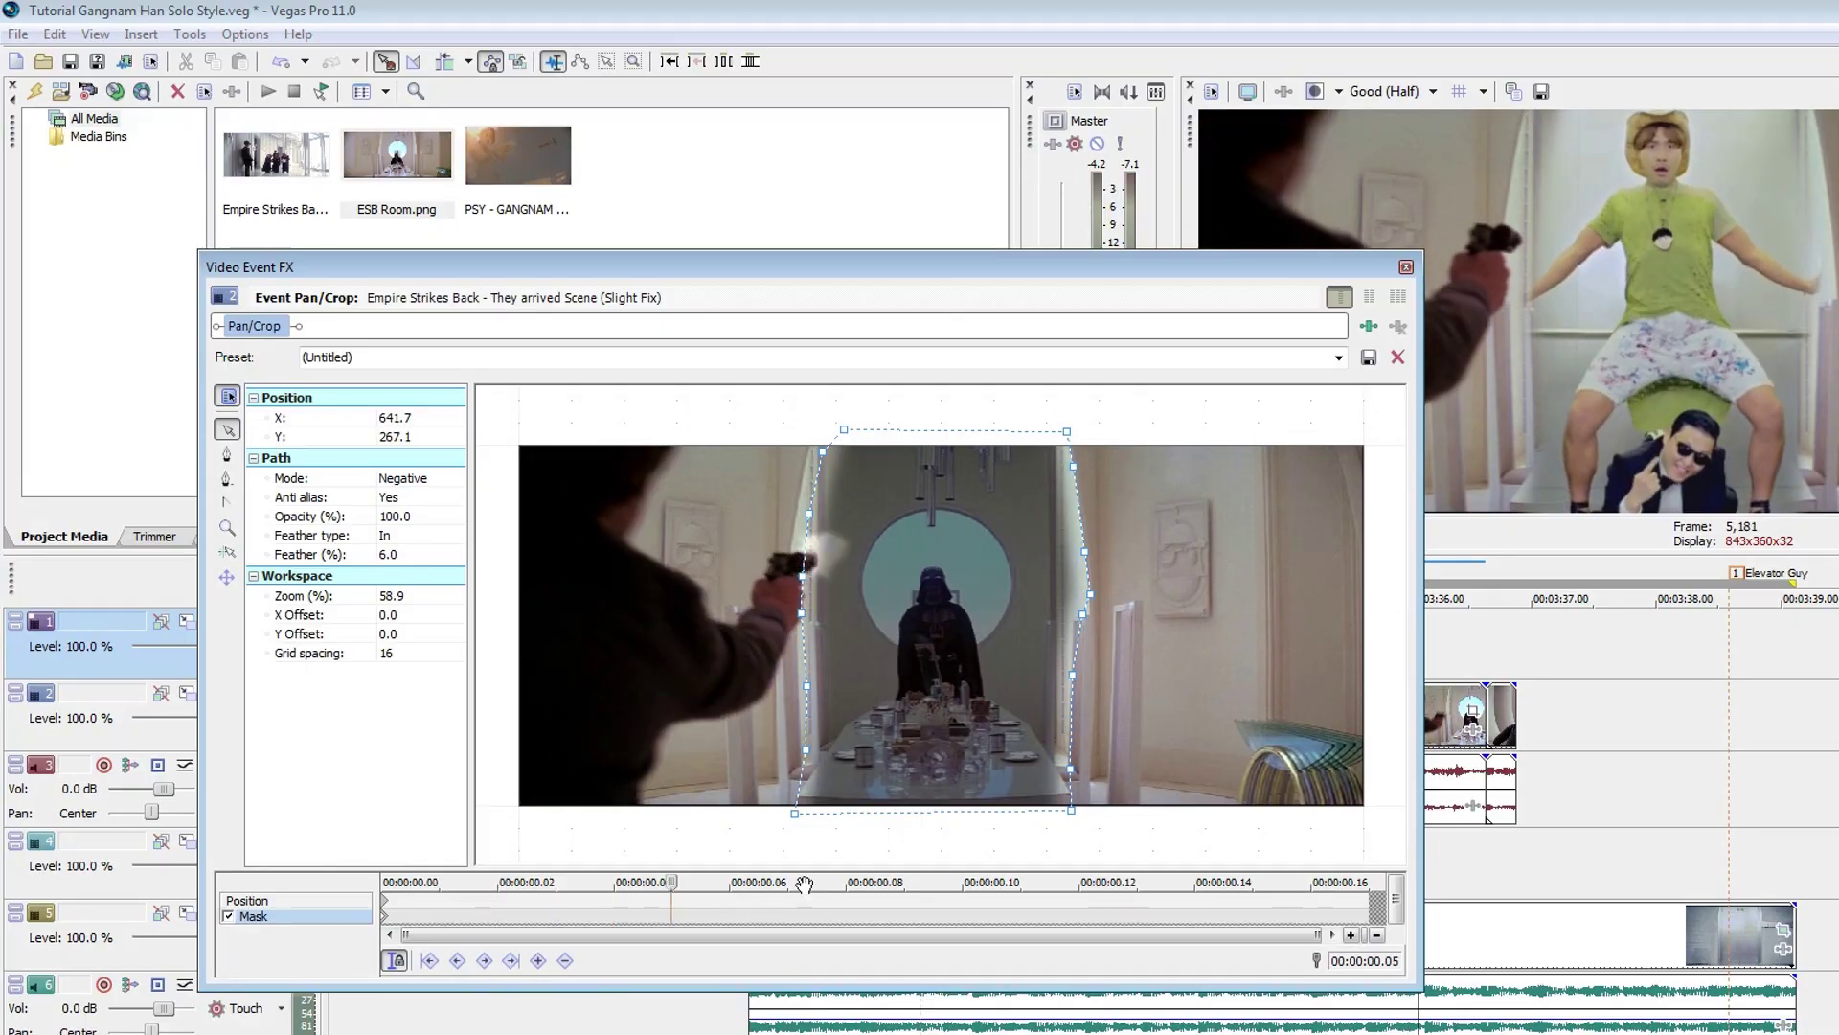
scroll(739, 683, up, 5)
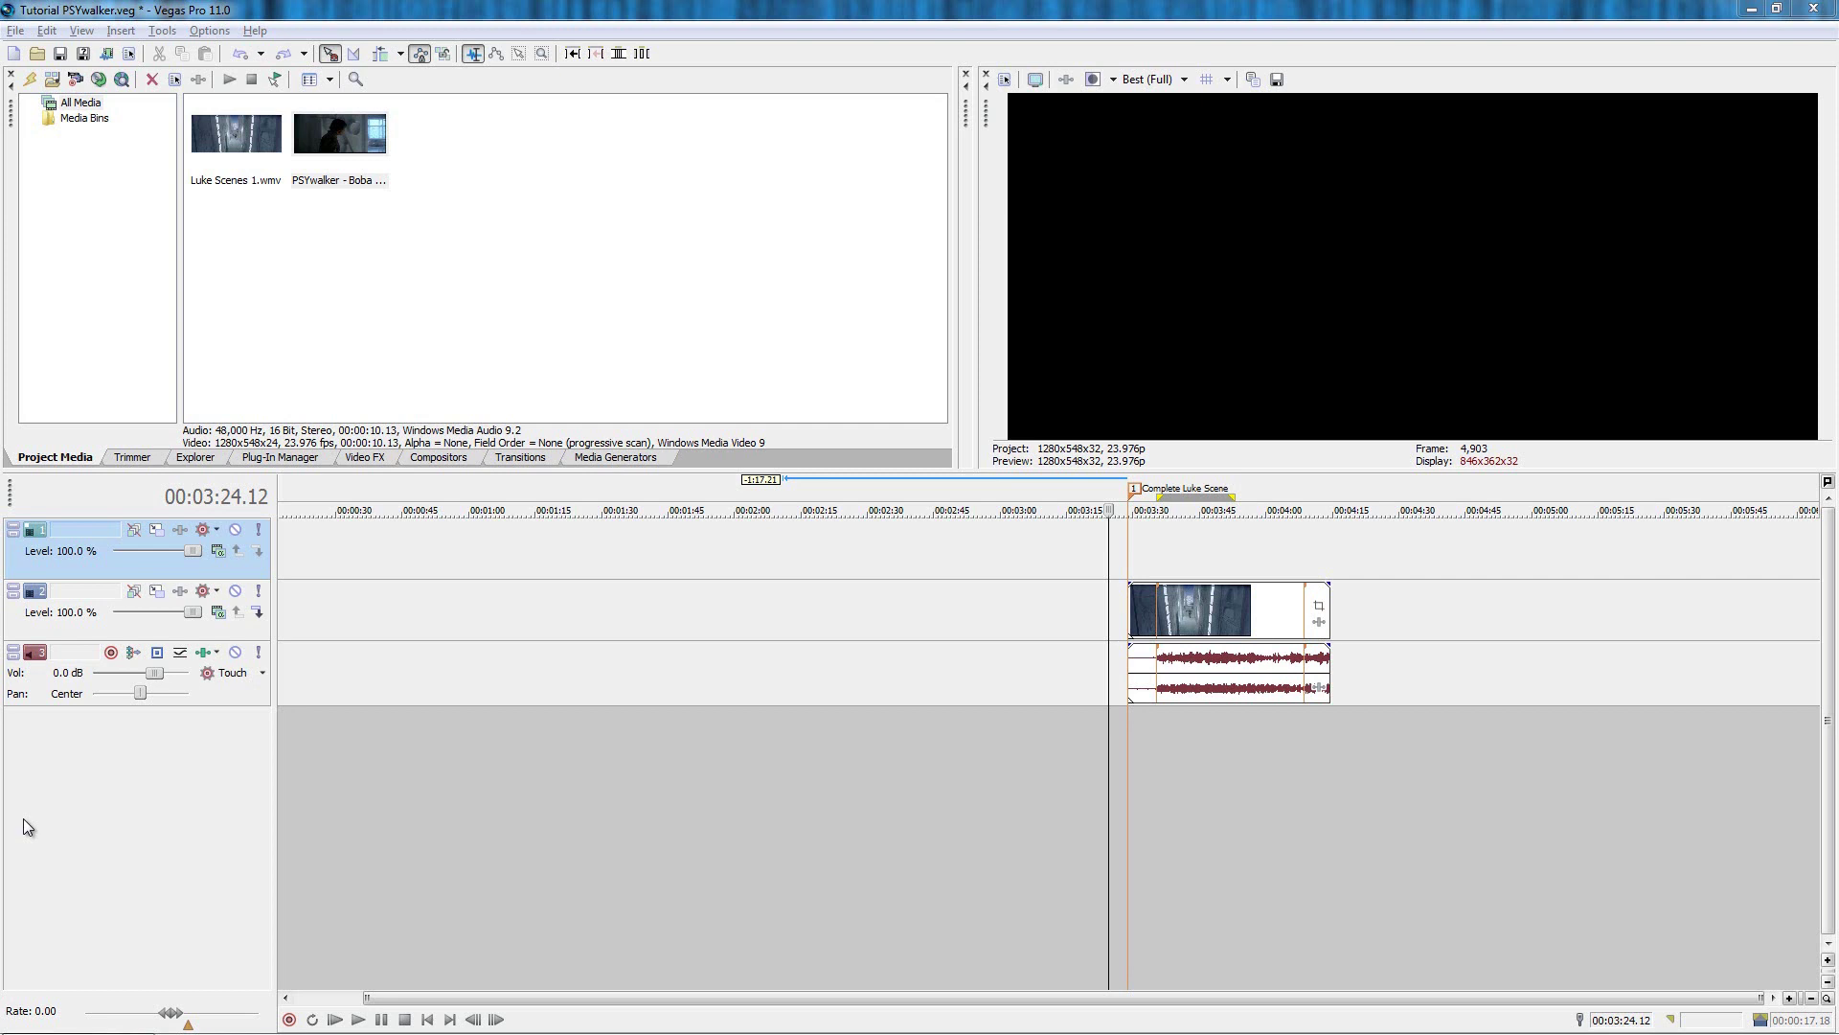
Split the Luke clip at about 00:03:35, where the close-up starts, and delete the opening corridor part.
click(1131, 561)
key(space)
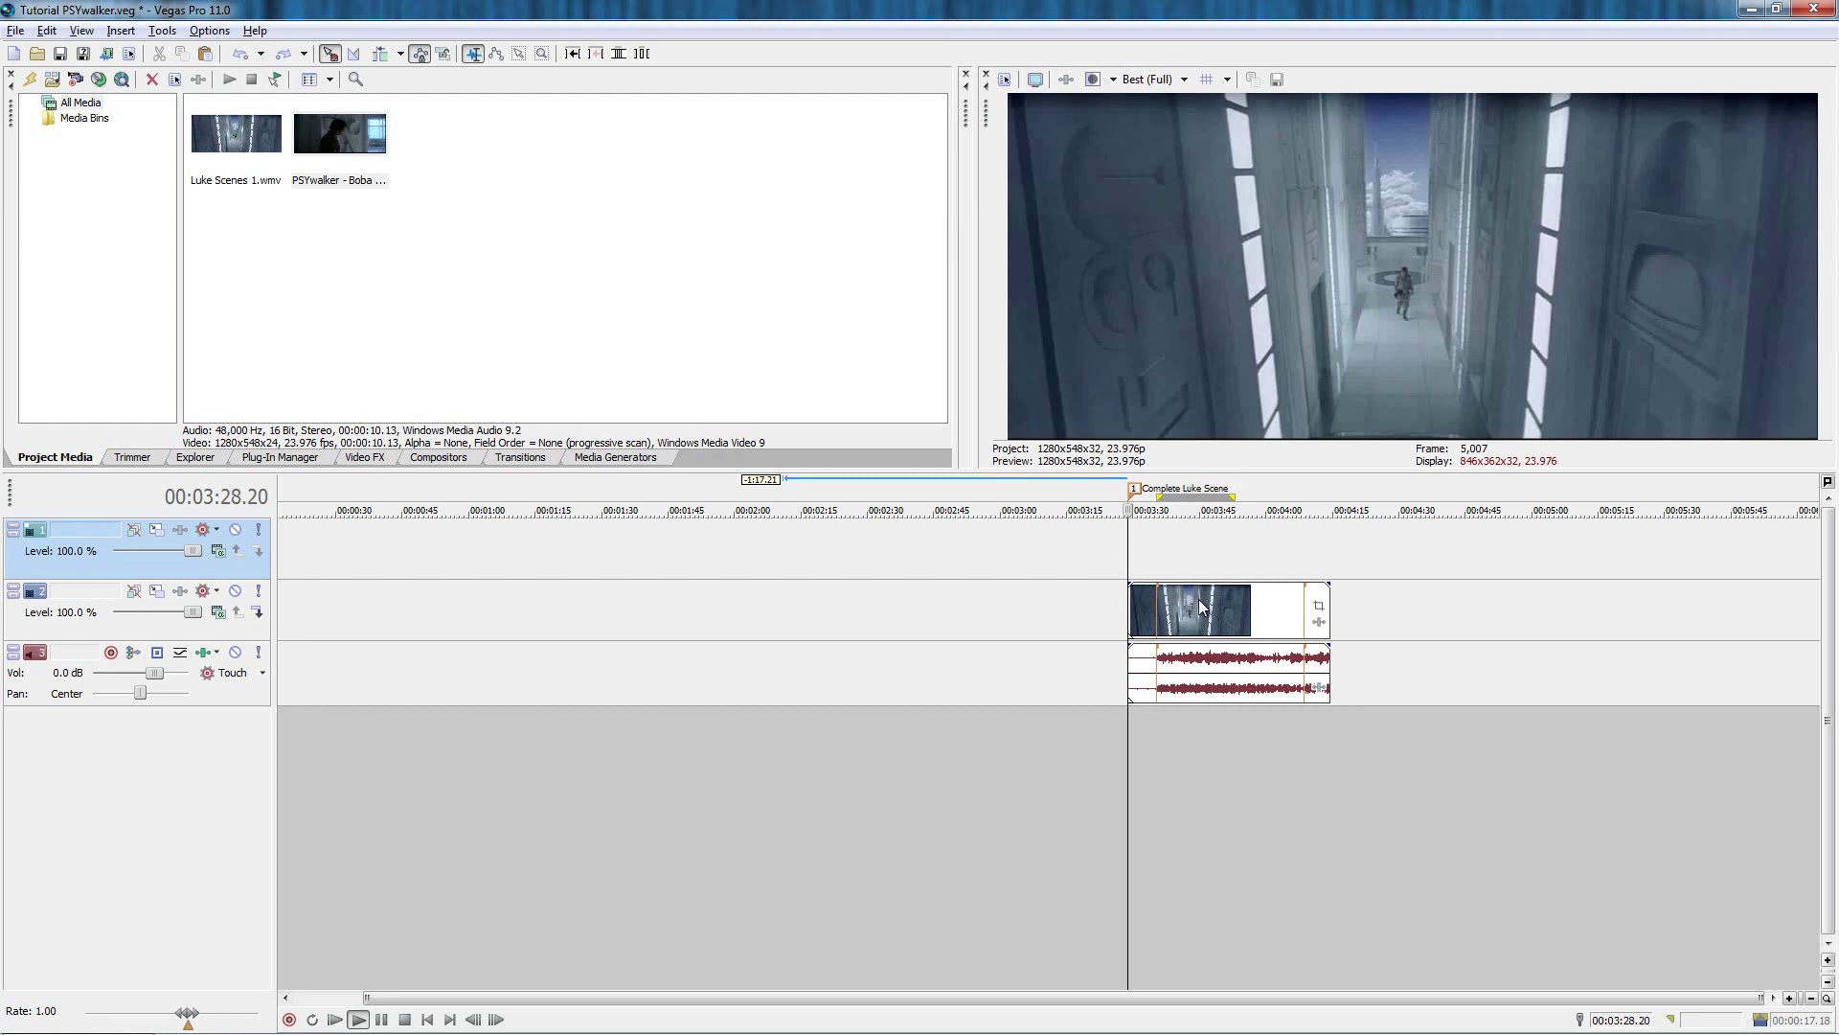
key(Return)
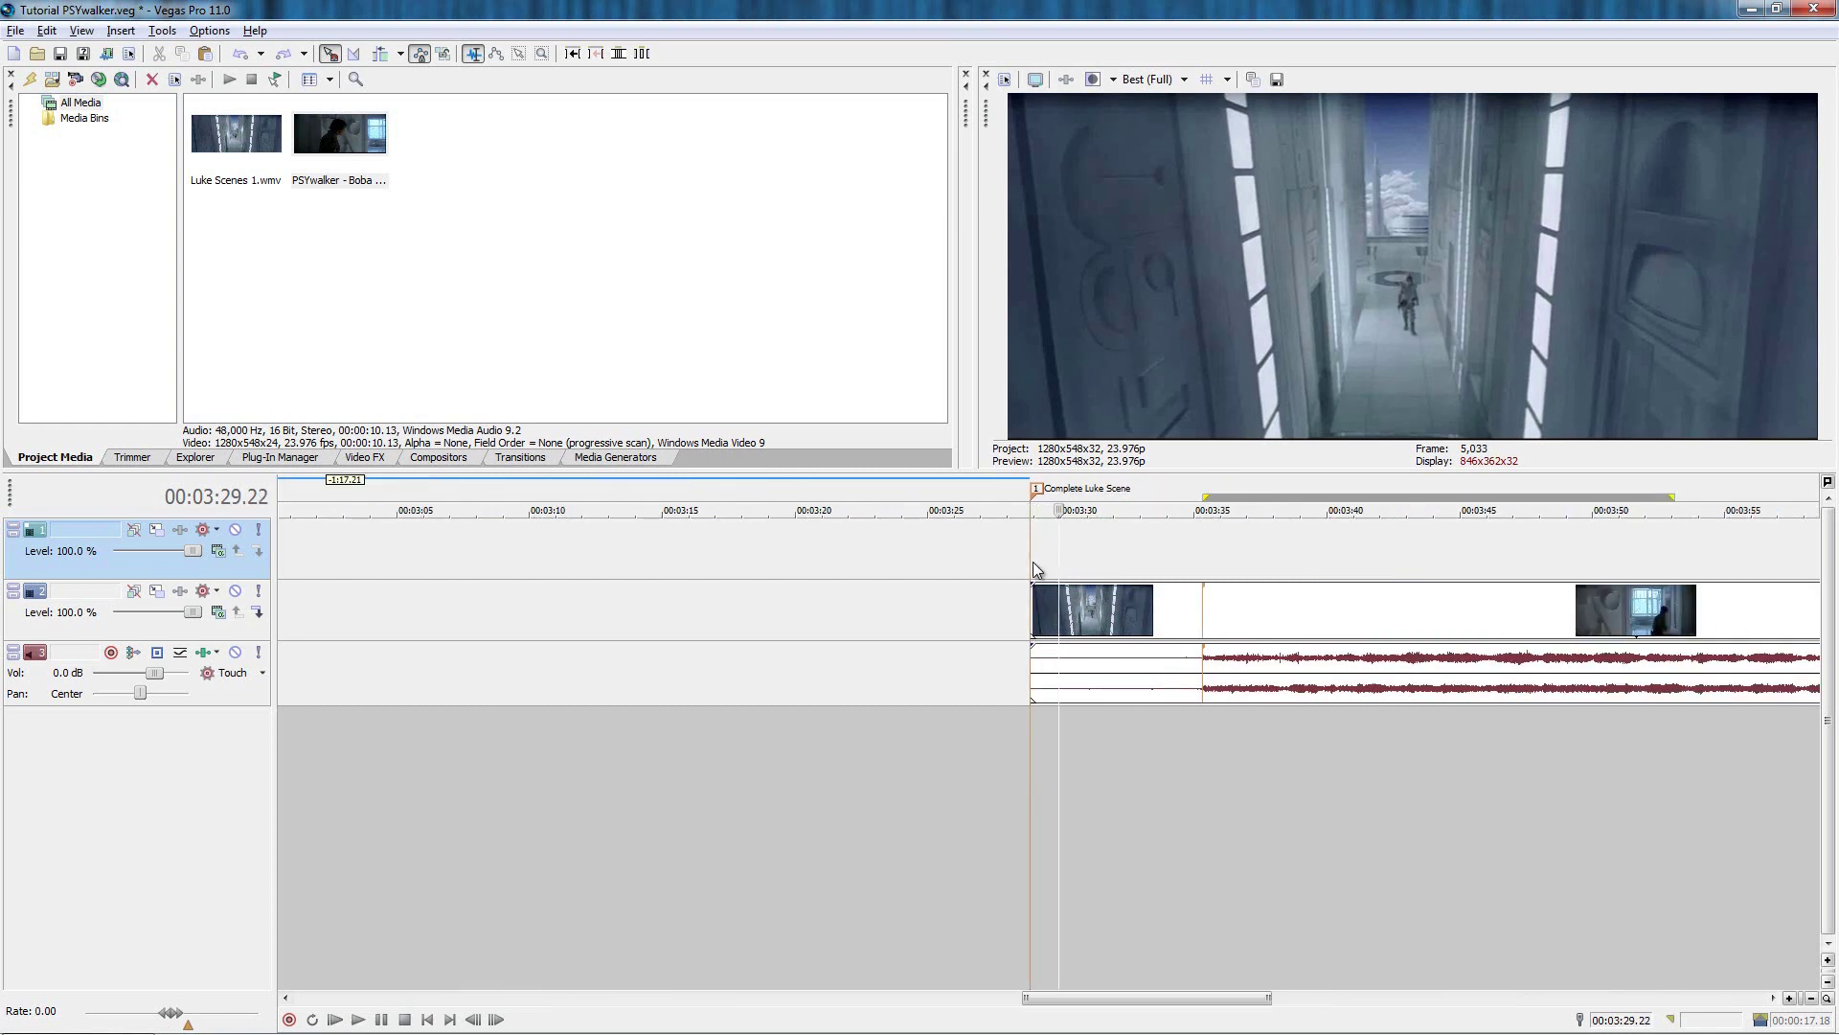
drag(1033, 561, 1091, 561)
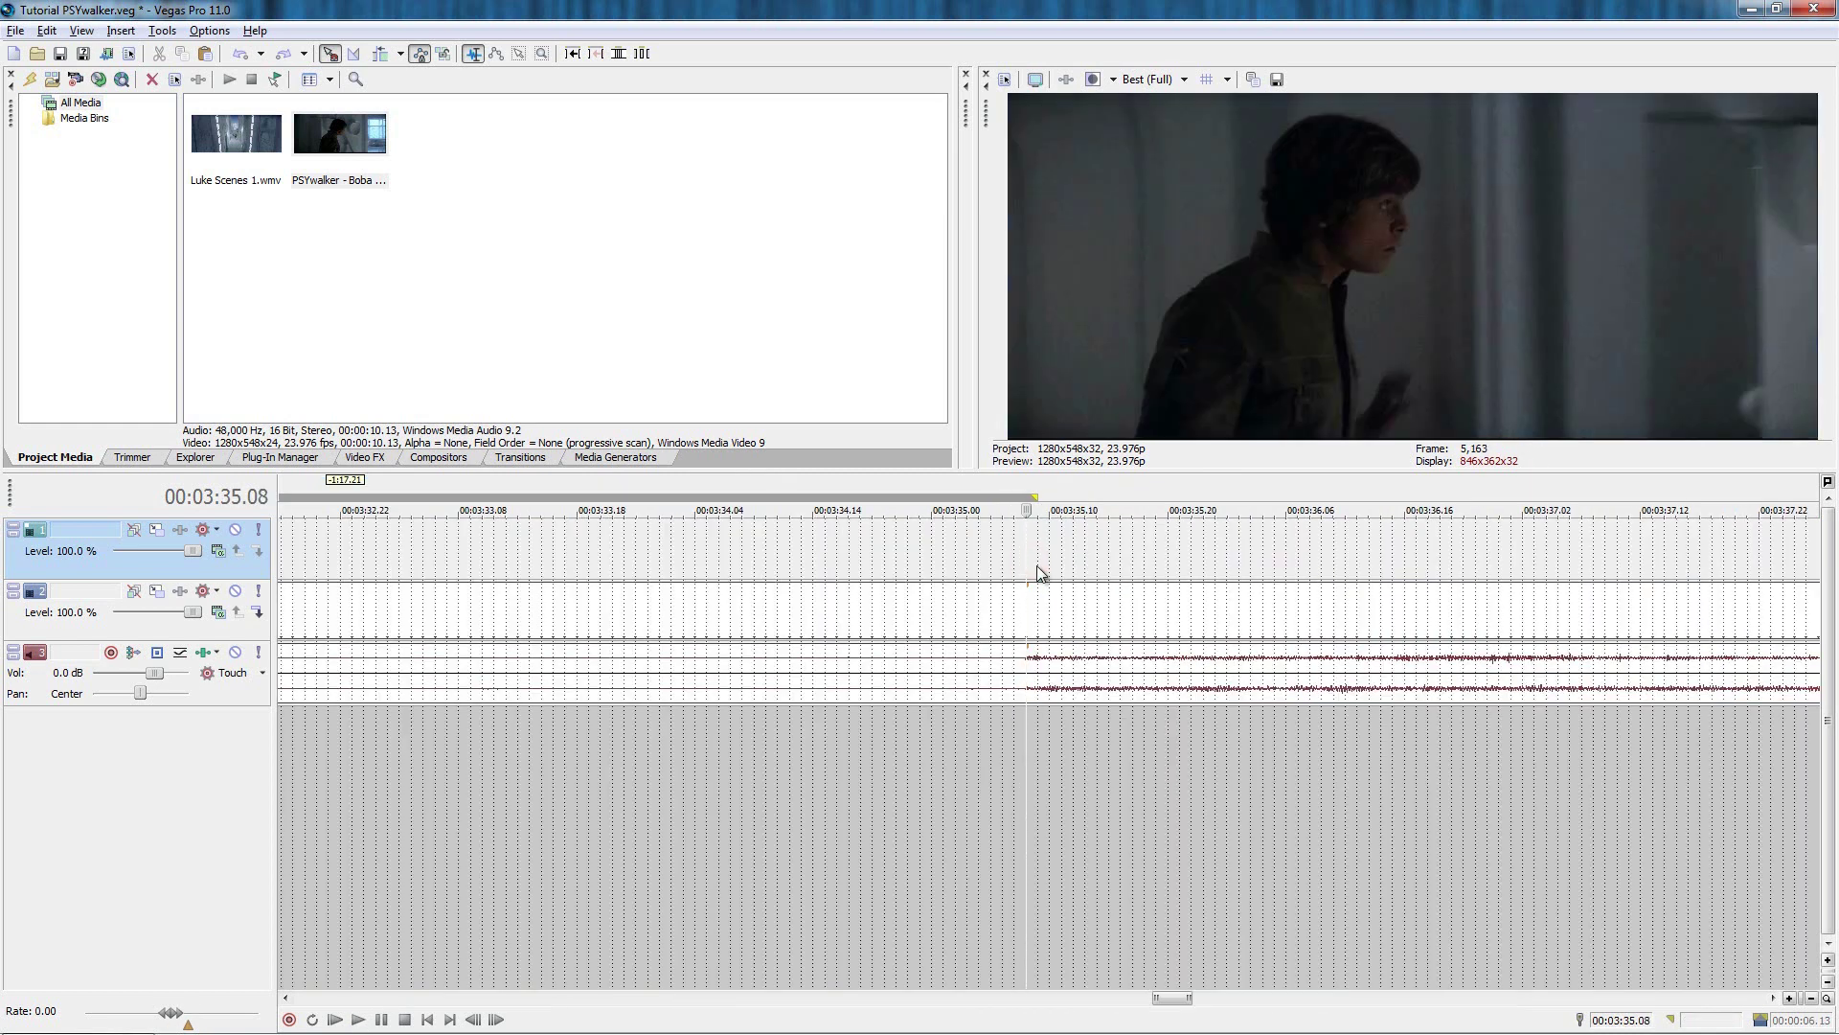
click(934, 615)
key(Delete)
Cut out the section from about 00:03:52 to 00:03:57.16 and join the following clip to the first.
click(1051, 755)
key(space)
scroll(1132, 726, down, 5)
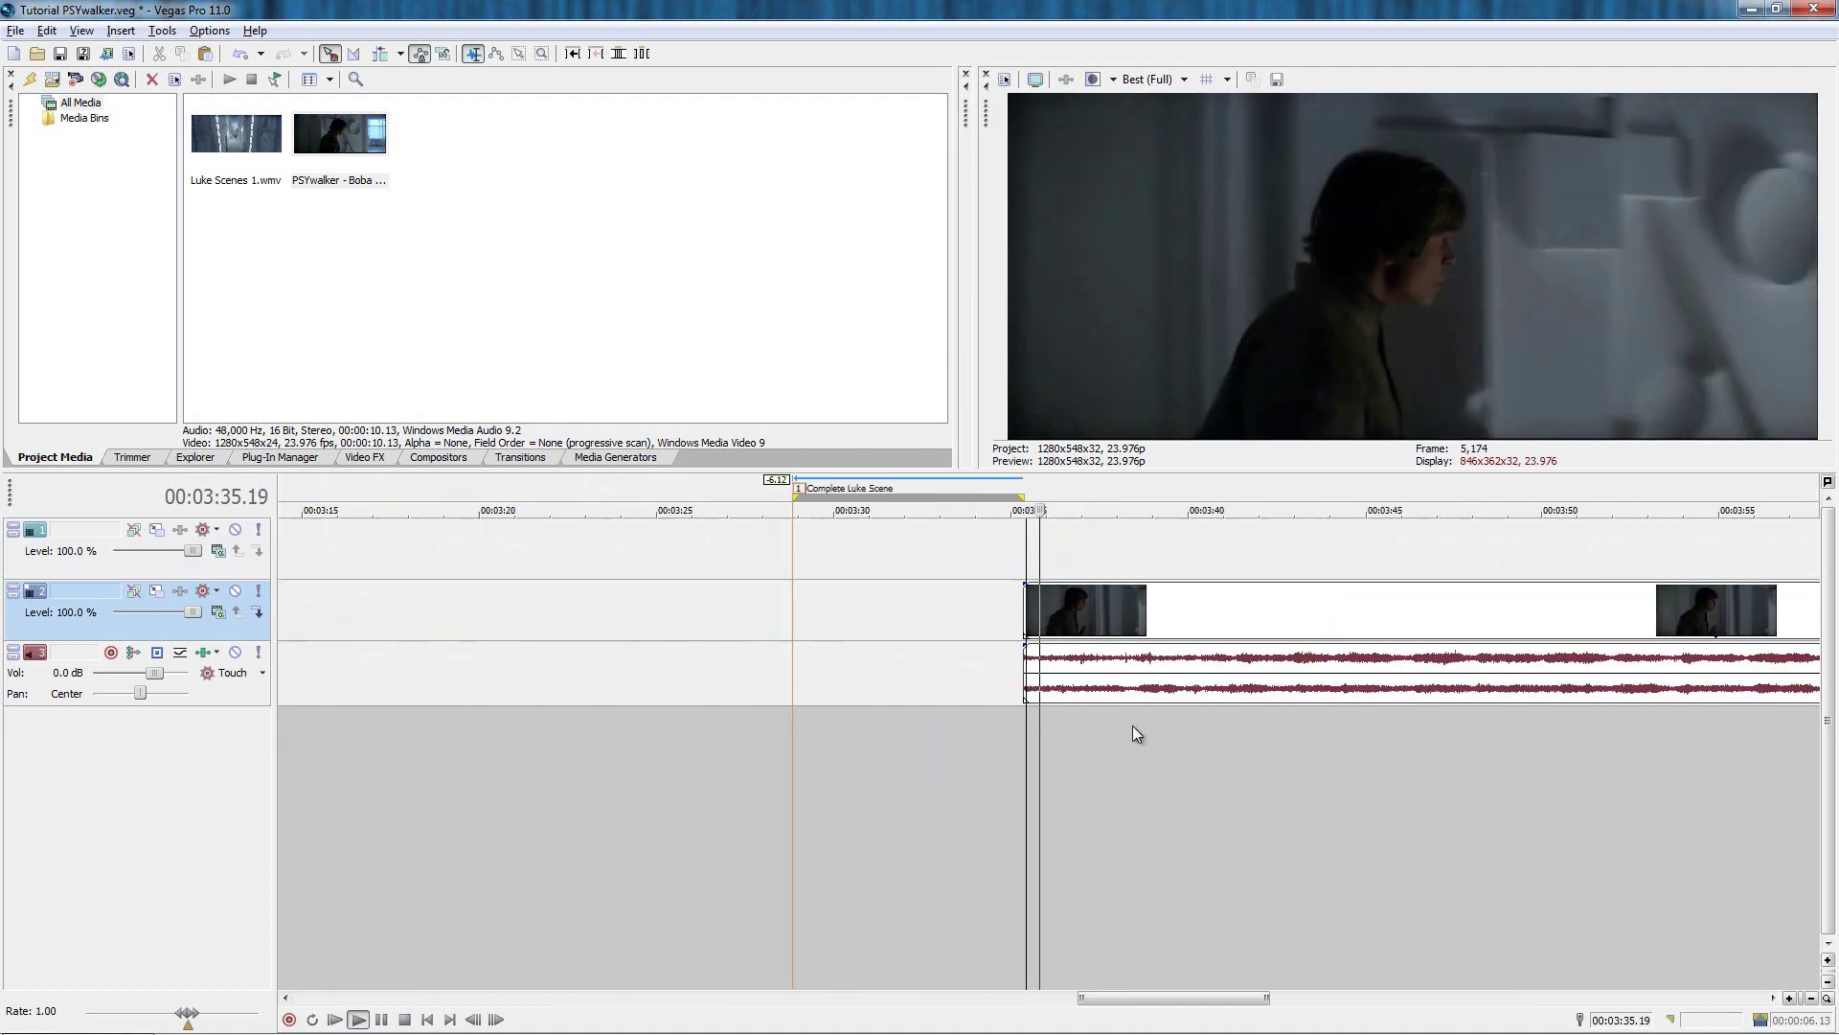
click(1138, 771)
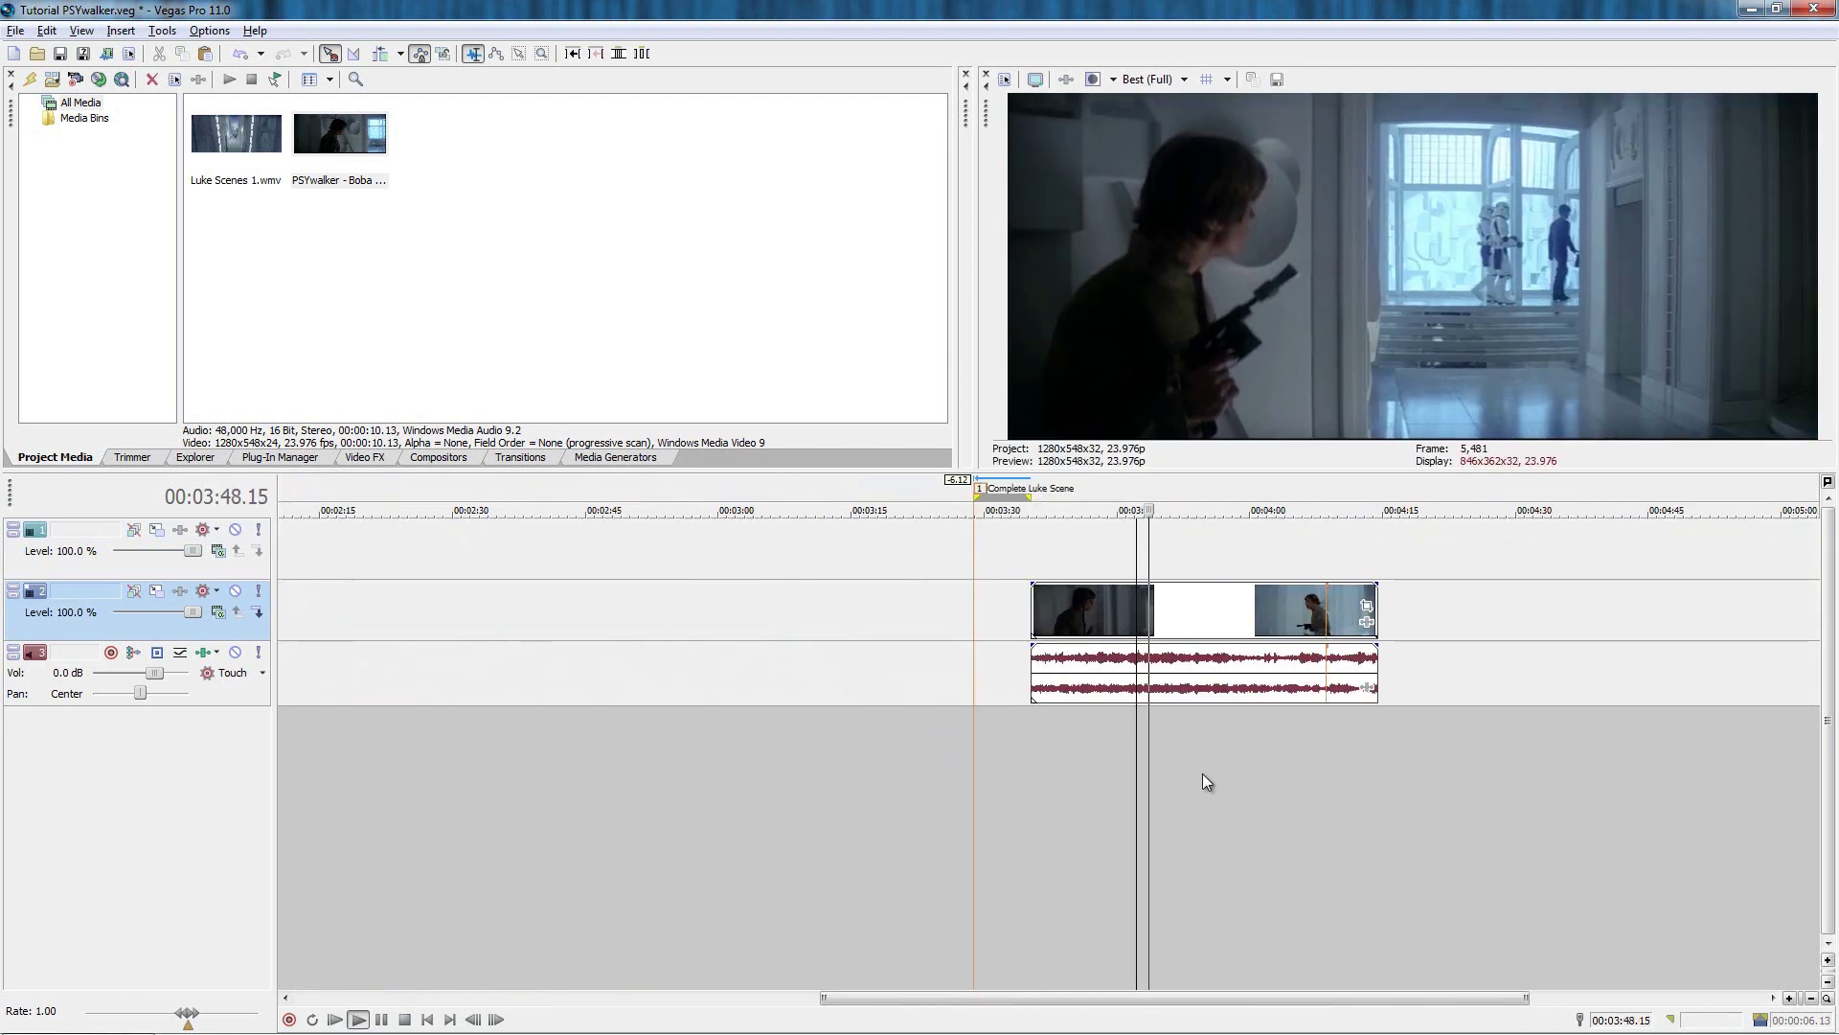
click(1168, 780)
scroll(1284, 743, up, 4)
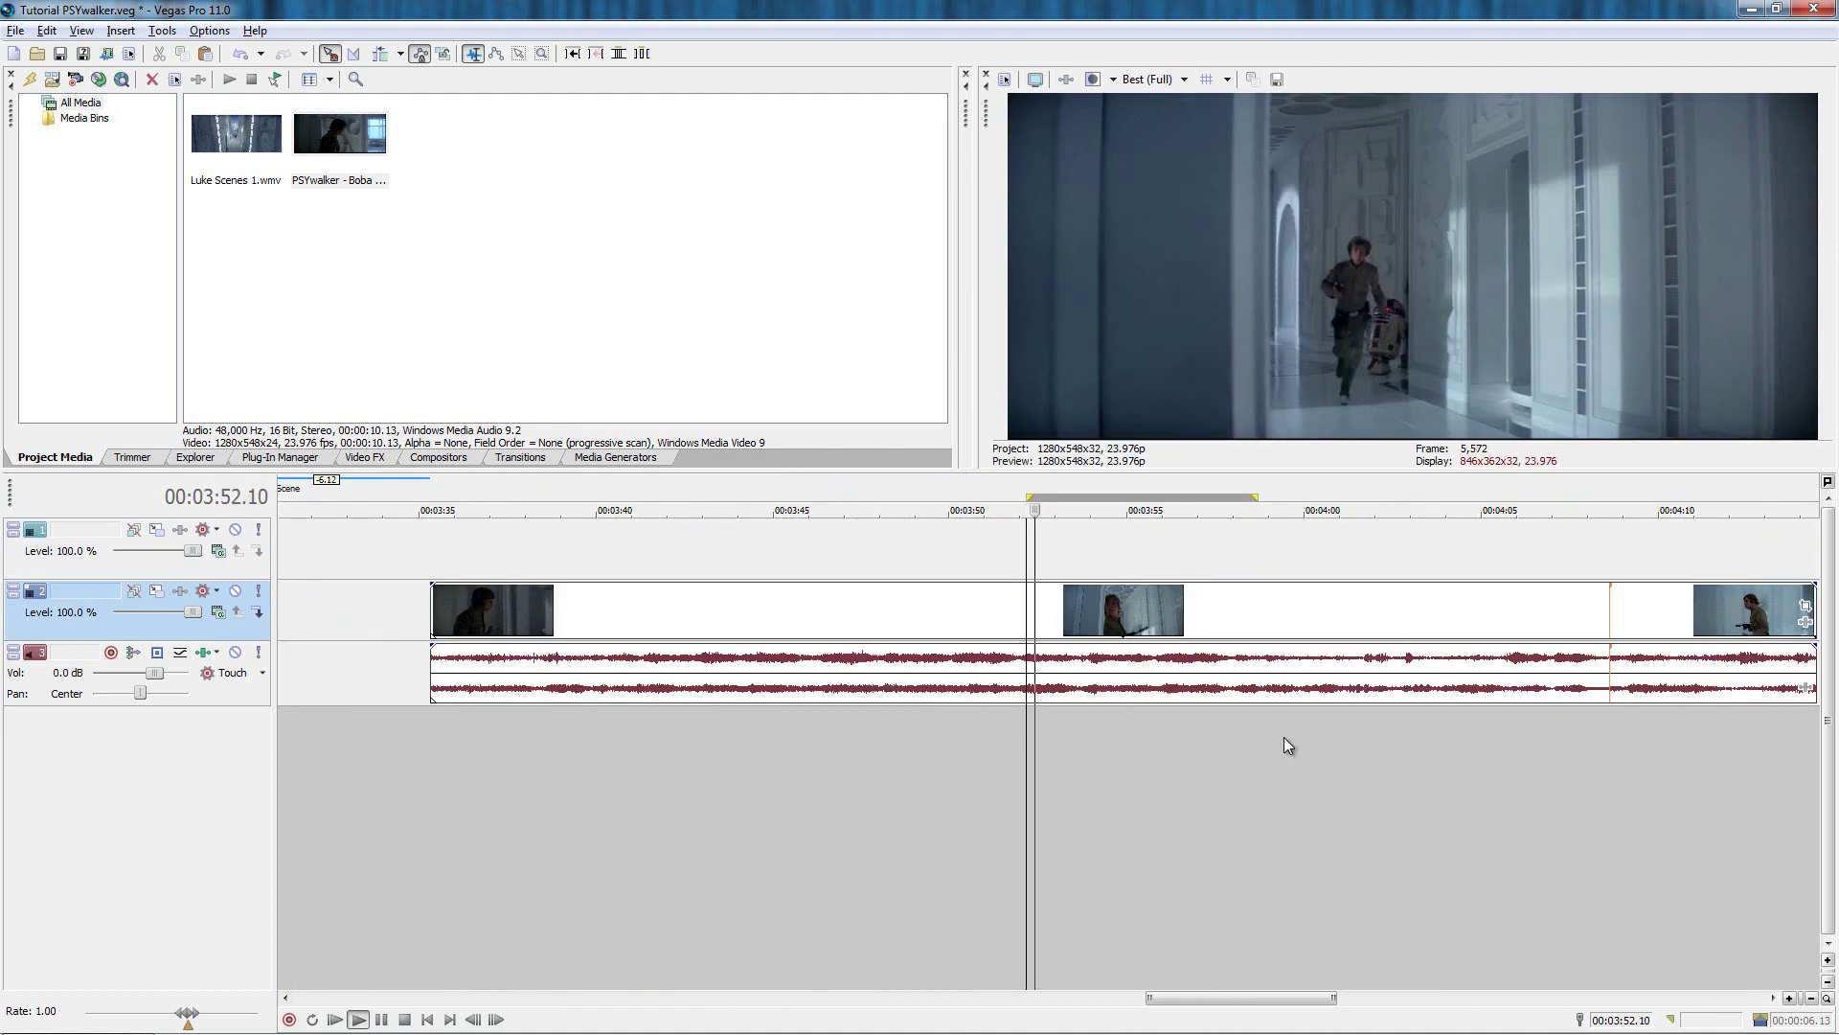
click(1193, 877)
scroll(1112, 813, up, 3)
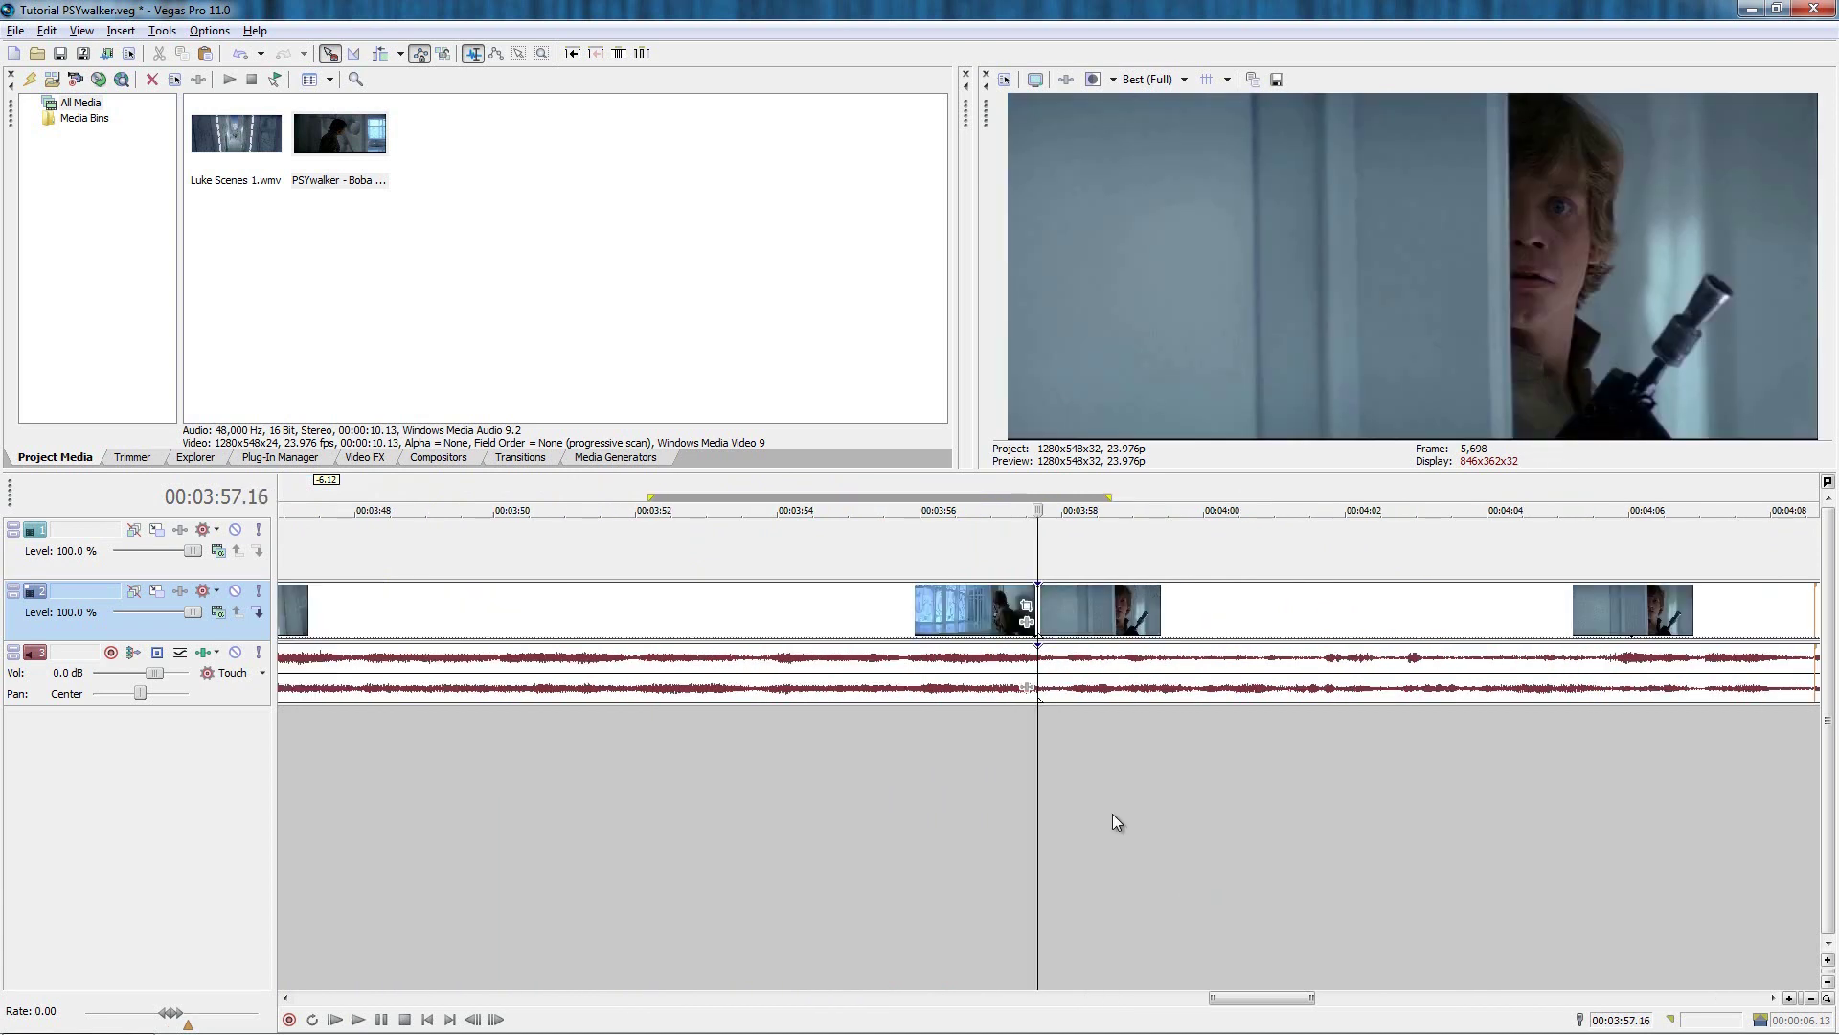
click(801, 607)
key(BackSpace)
key(Delete)
drag(1108, 624, 815, 622)
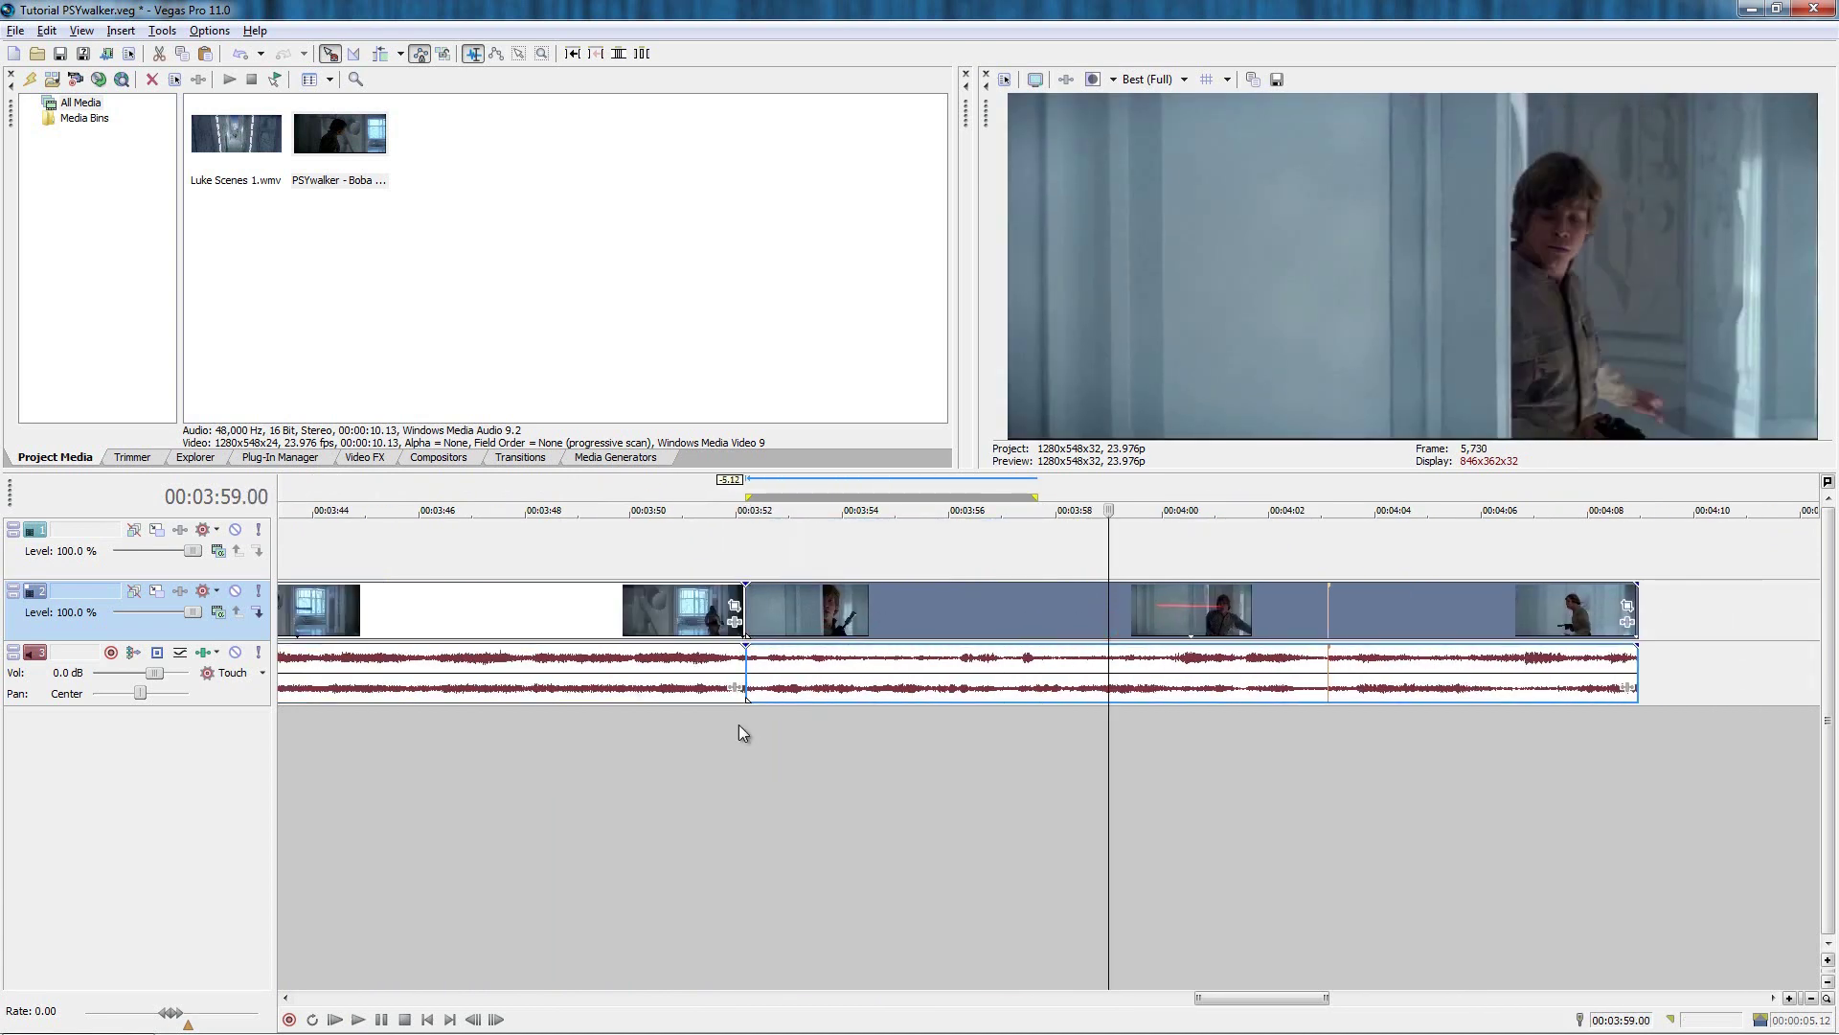
Shorten the second clip to a brief hallway section that stays joined to the first clip.
click(738, 724)
click(796, 723)
key(space)
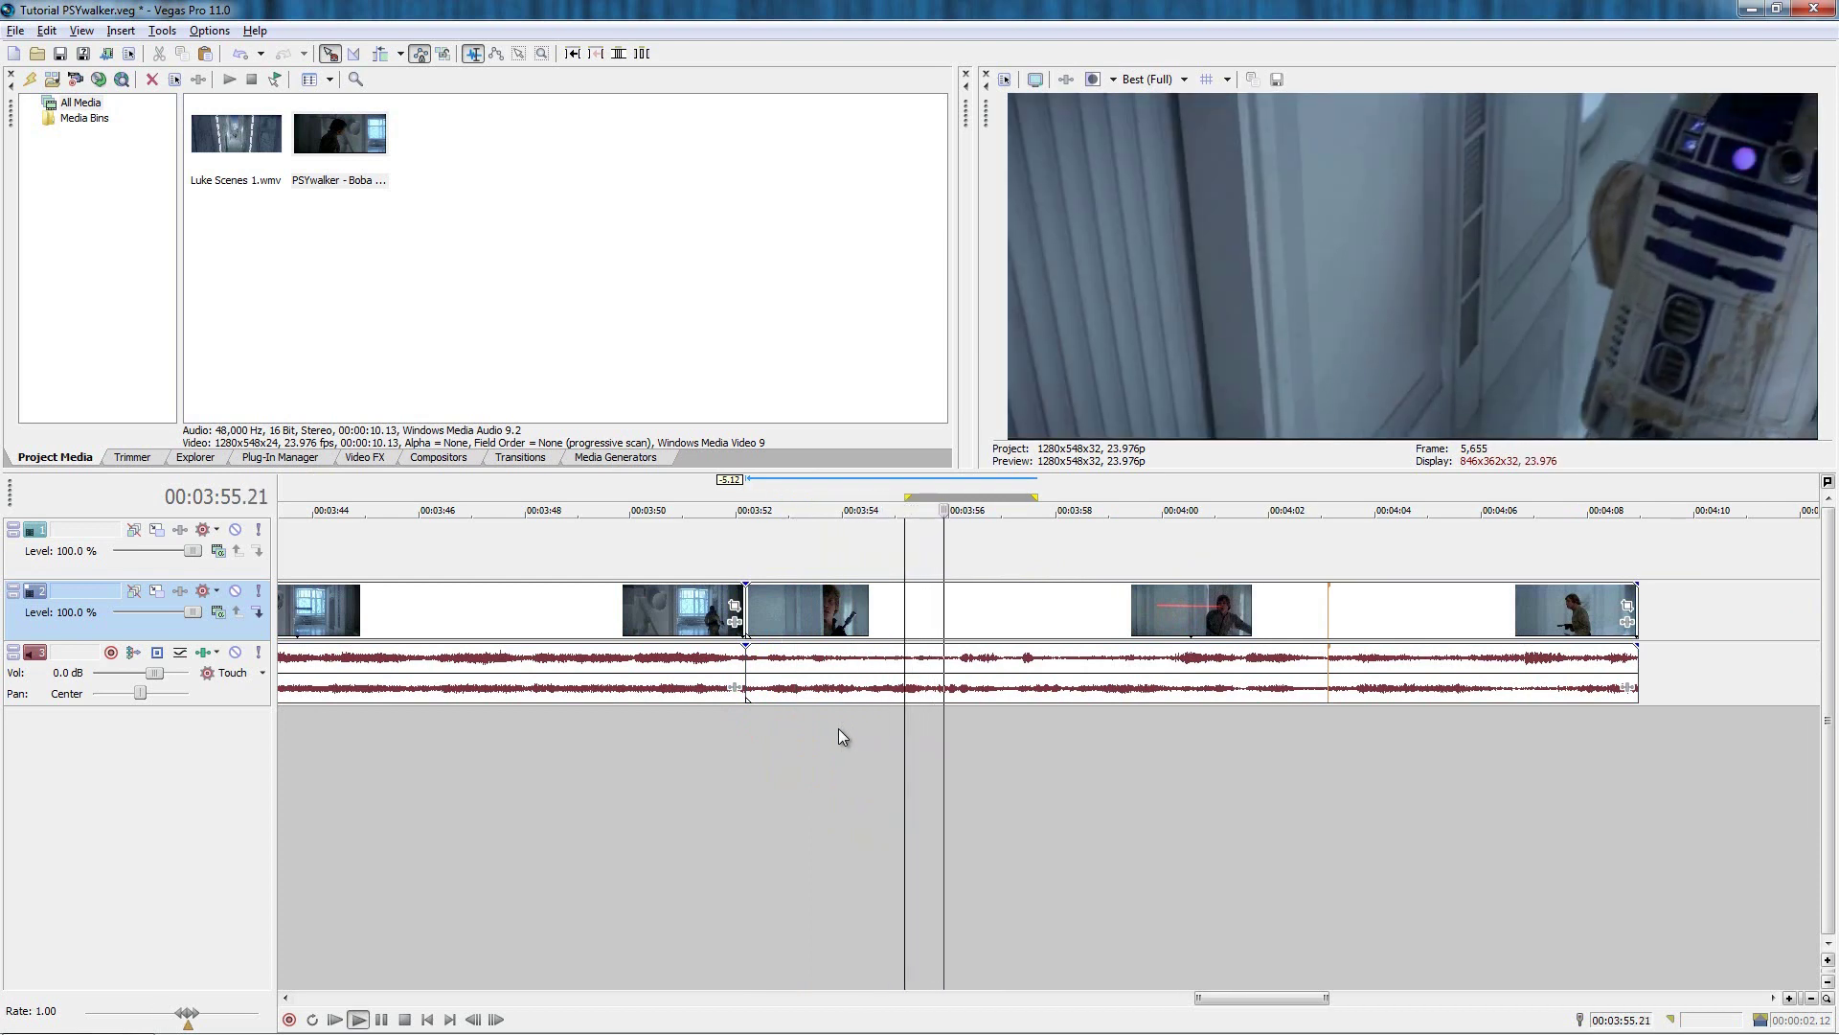
click(1663, 724)
key(o)
key(Delete)
Move the Complete Luke Scene marker to the start of the trimmed clips.
click(934, 620)
scroll(995, 691, down, 3)
click(953, 738)
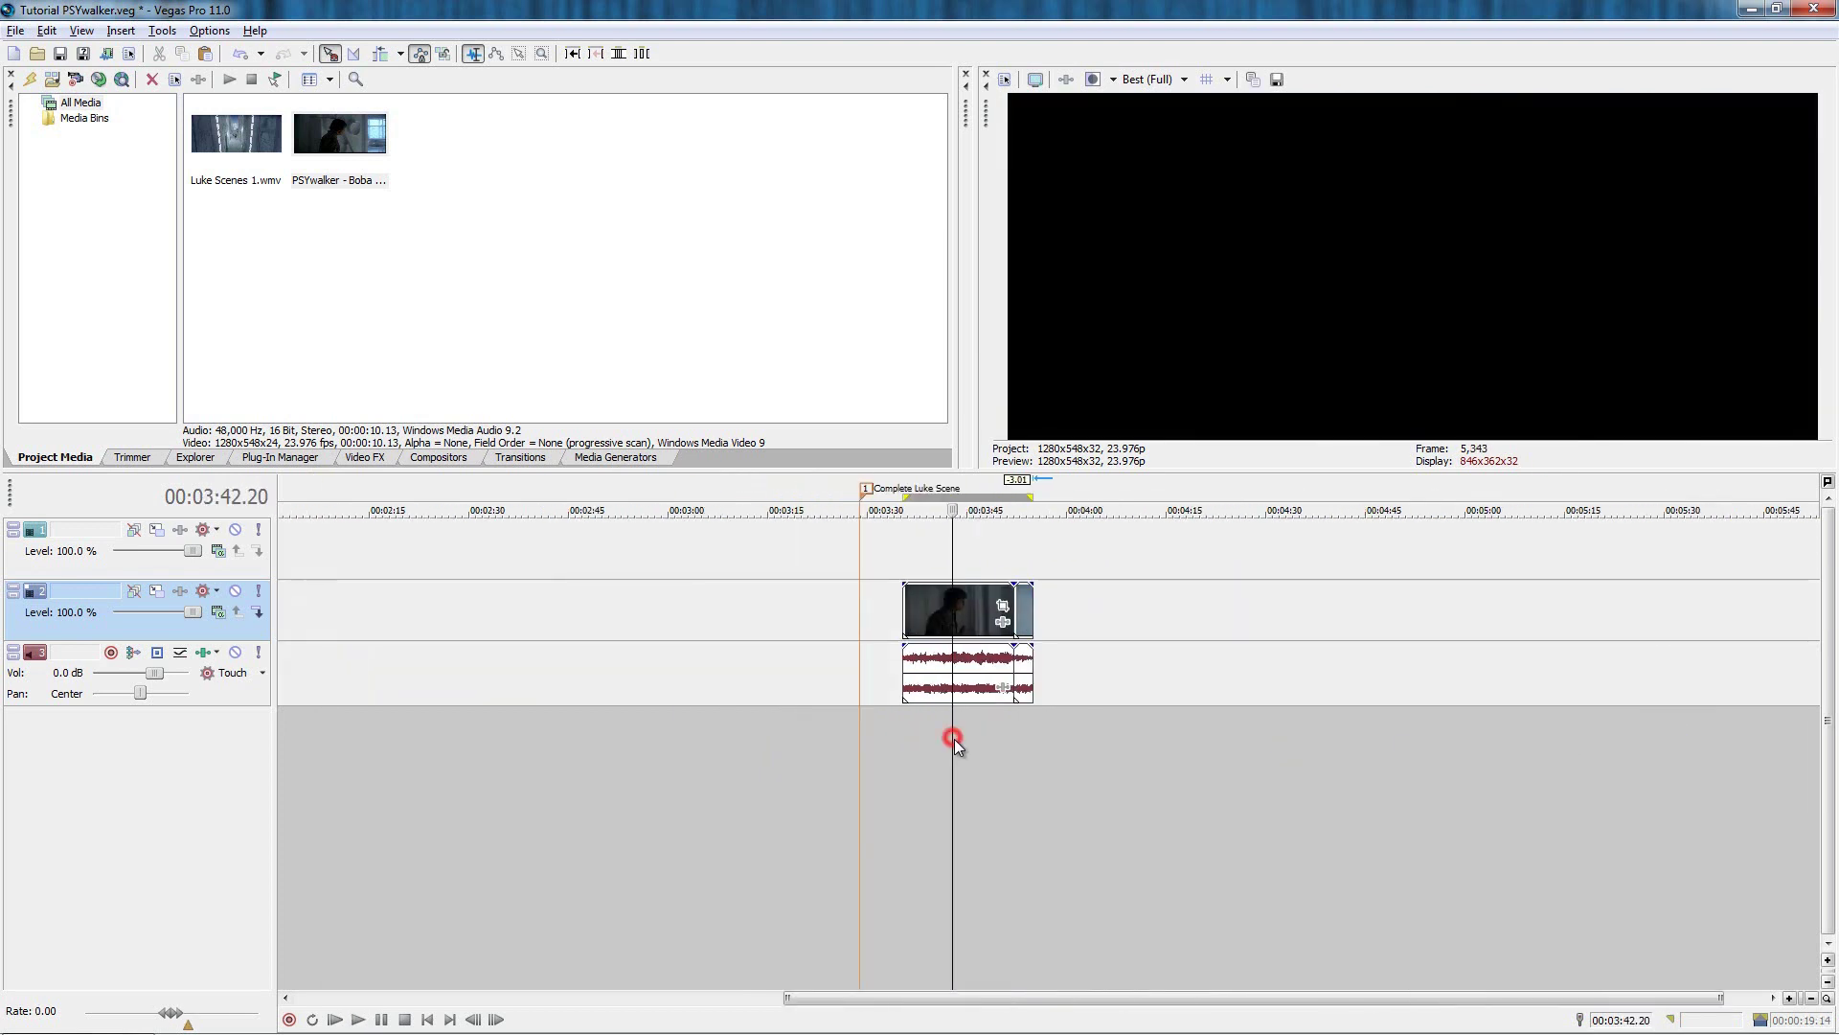
click(868, 488)
drag(868, 489, 910, 493)
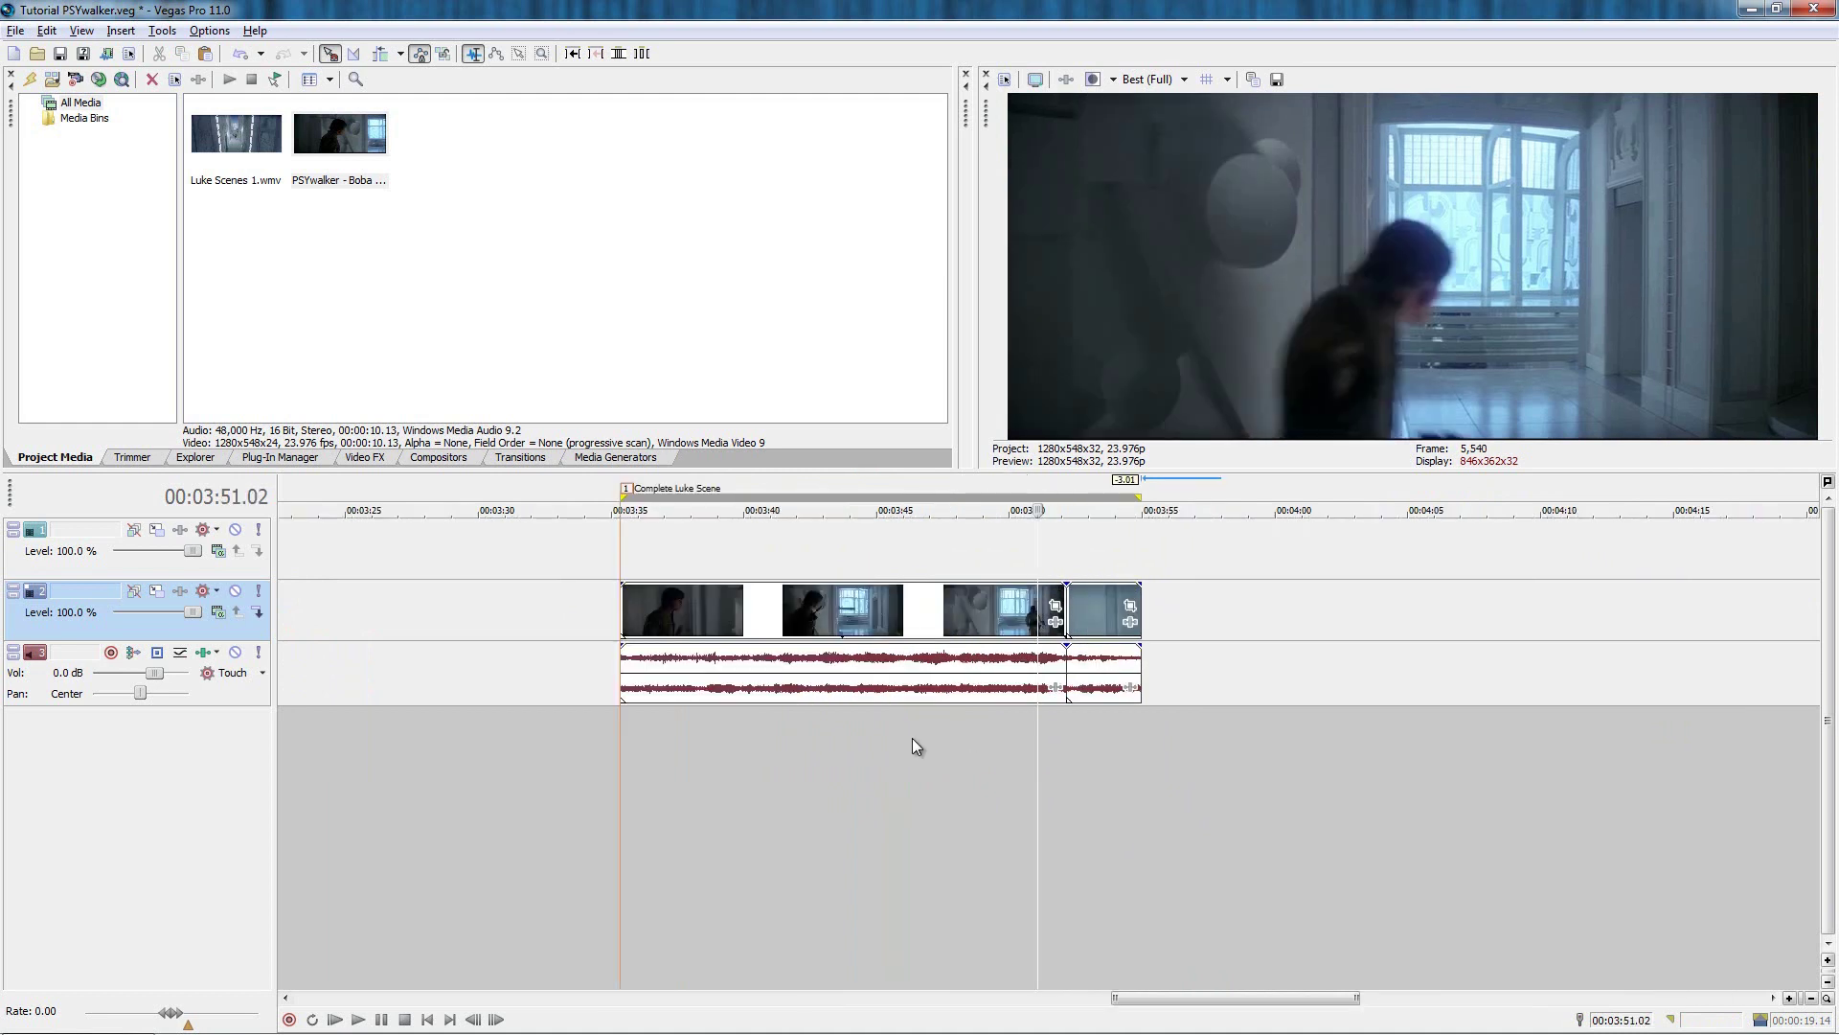
Copy the first Luke clip and paste the copy earlier on the same track, before 00:02:55.
click(884, 623)
scroll(885, 622, down, 3)
click(567, 630)
key(ctrl+v)
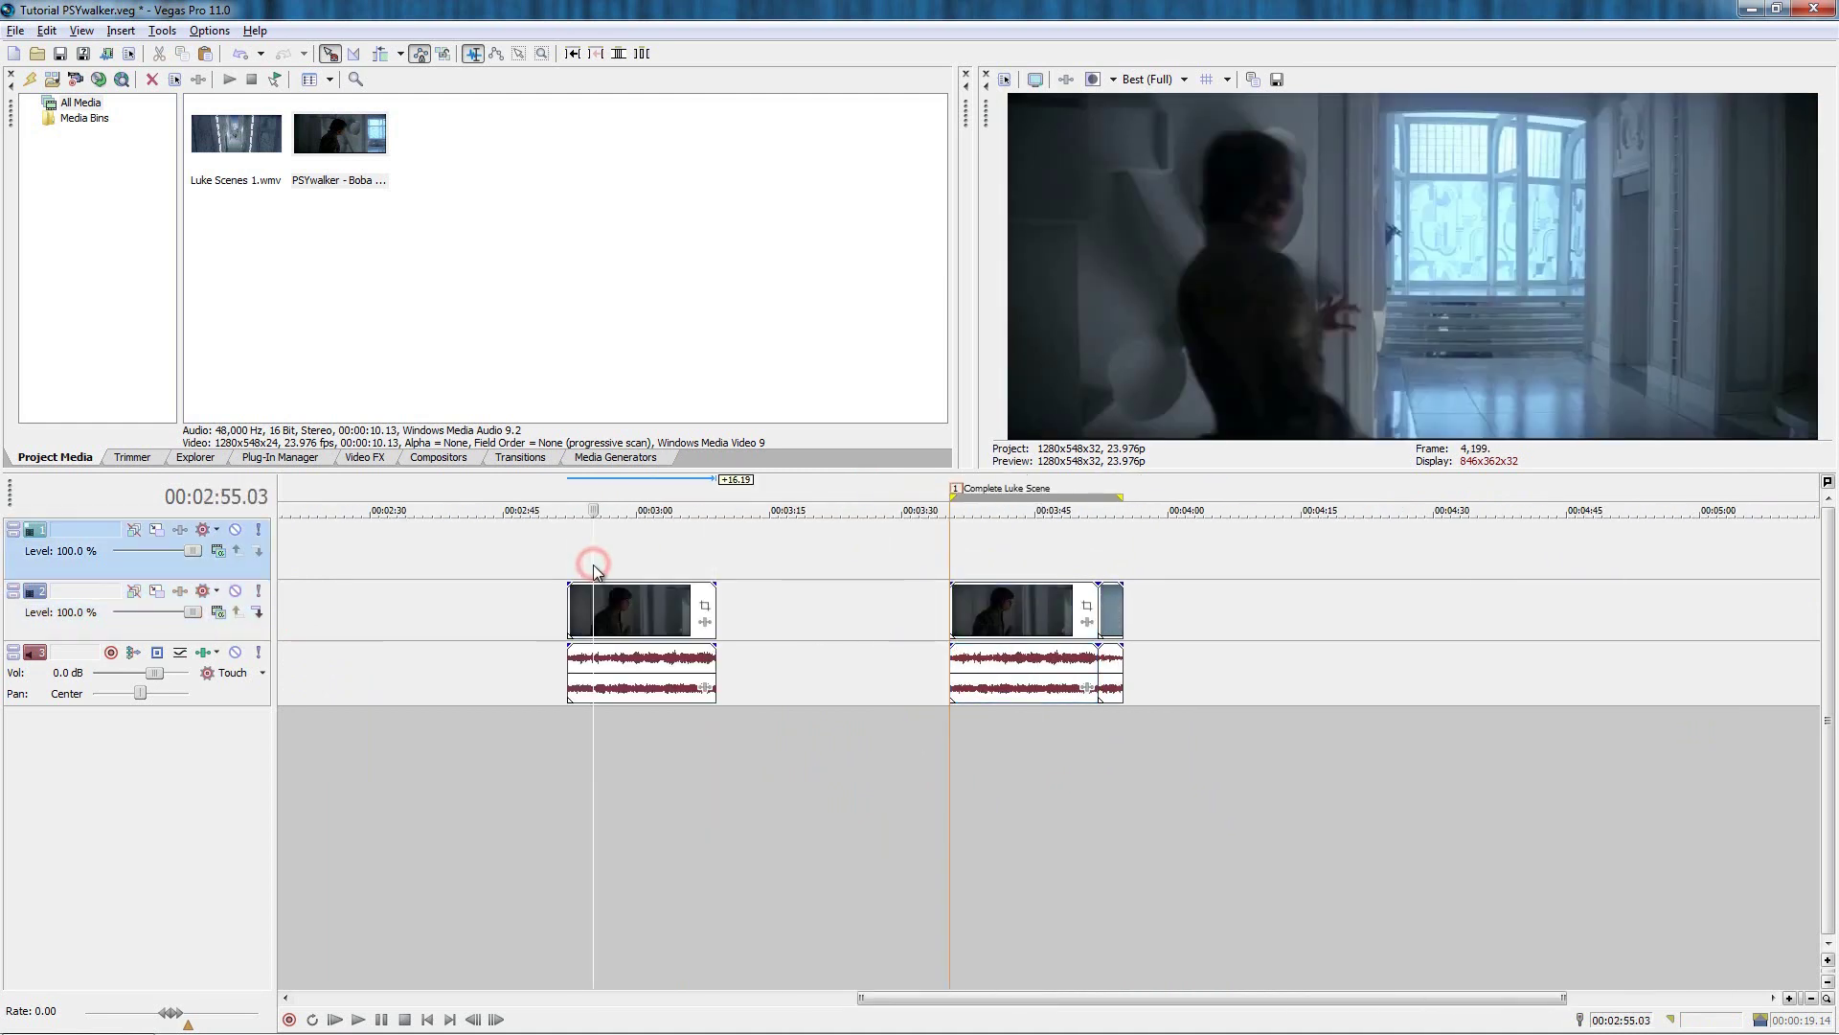
Play the copied clip and add a marker at 00:03:02.07, where figures cross the hallway.
click(567, 566)
key(space)
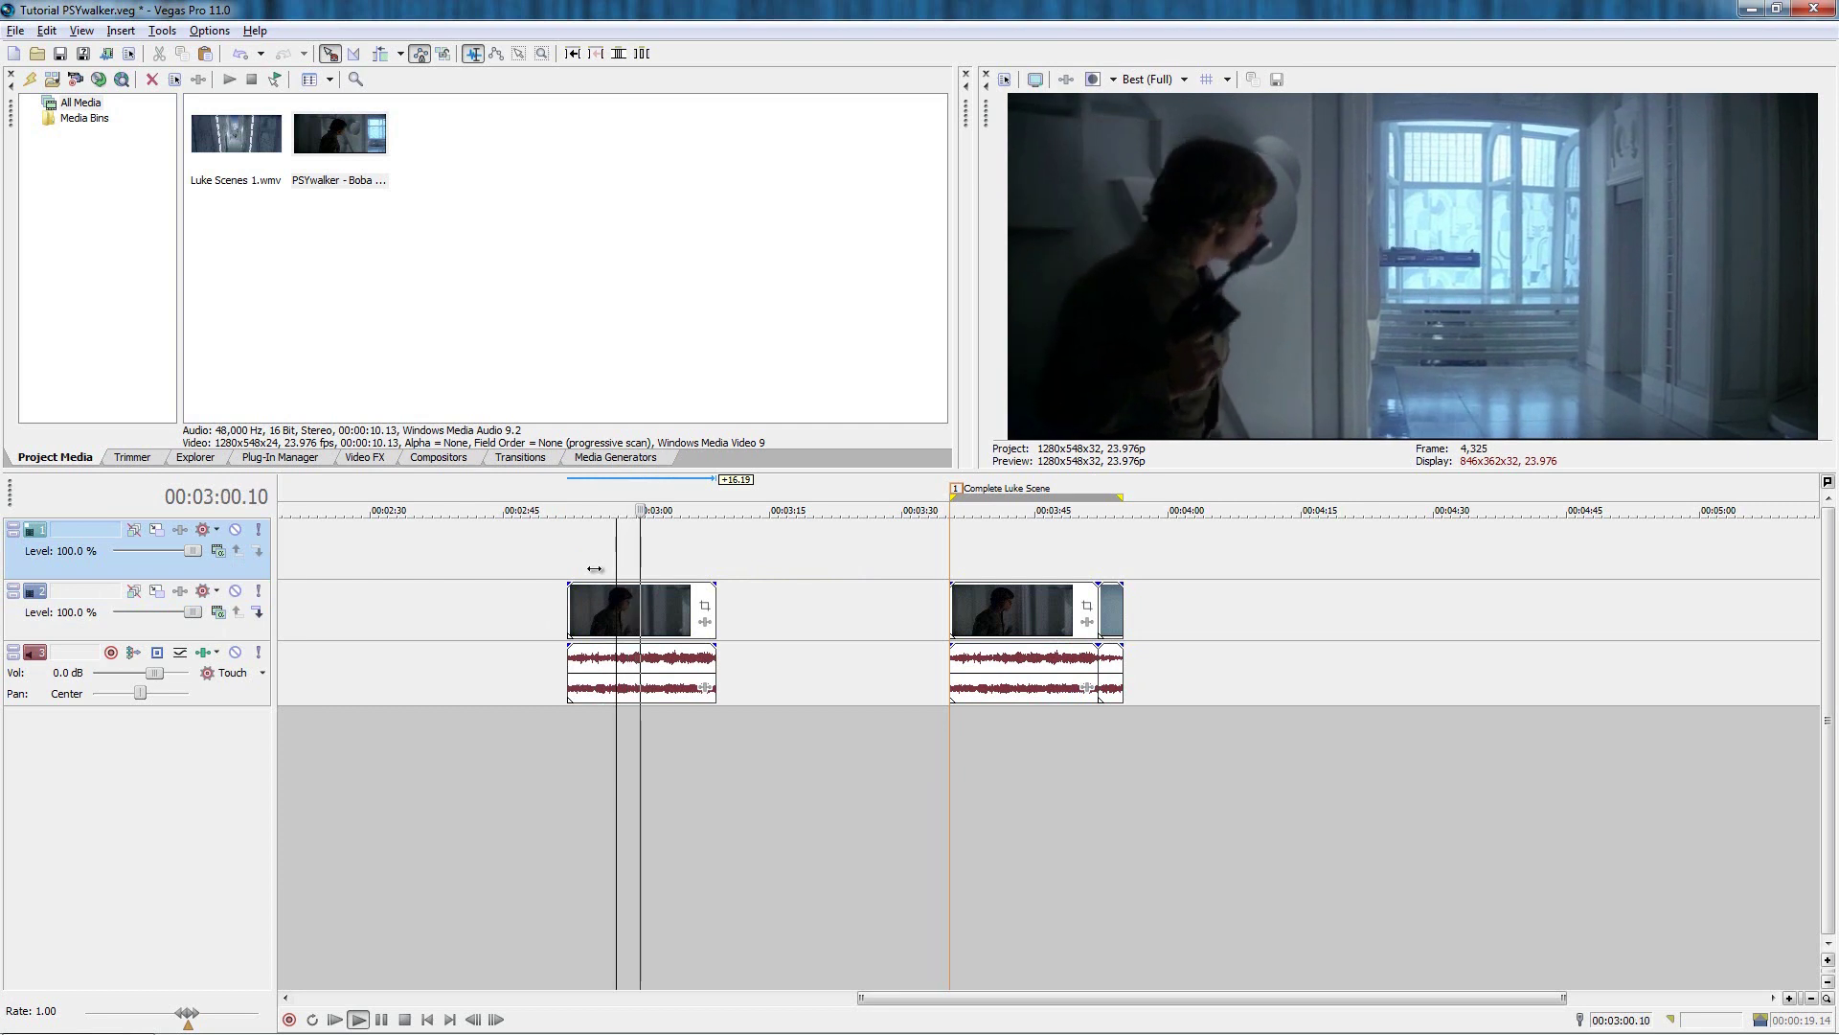
key(Return)
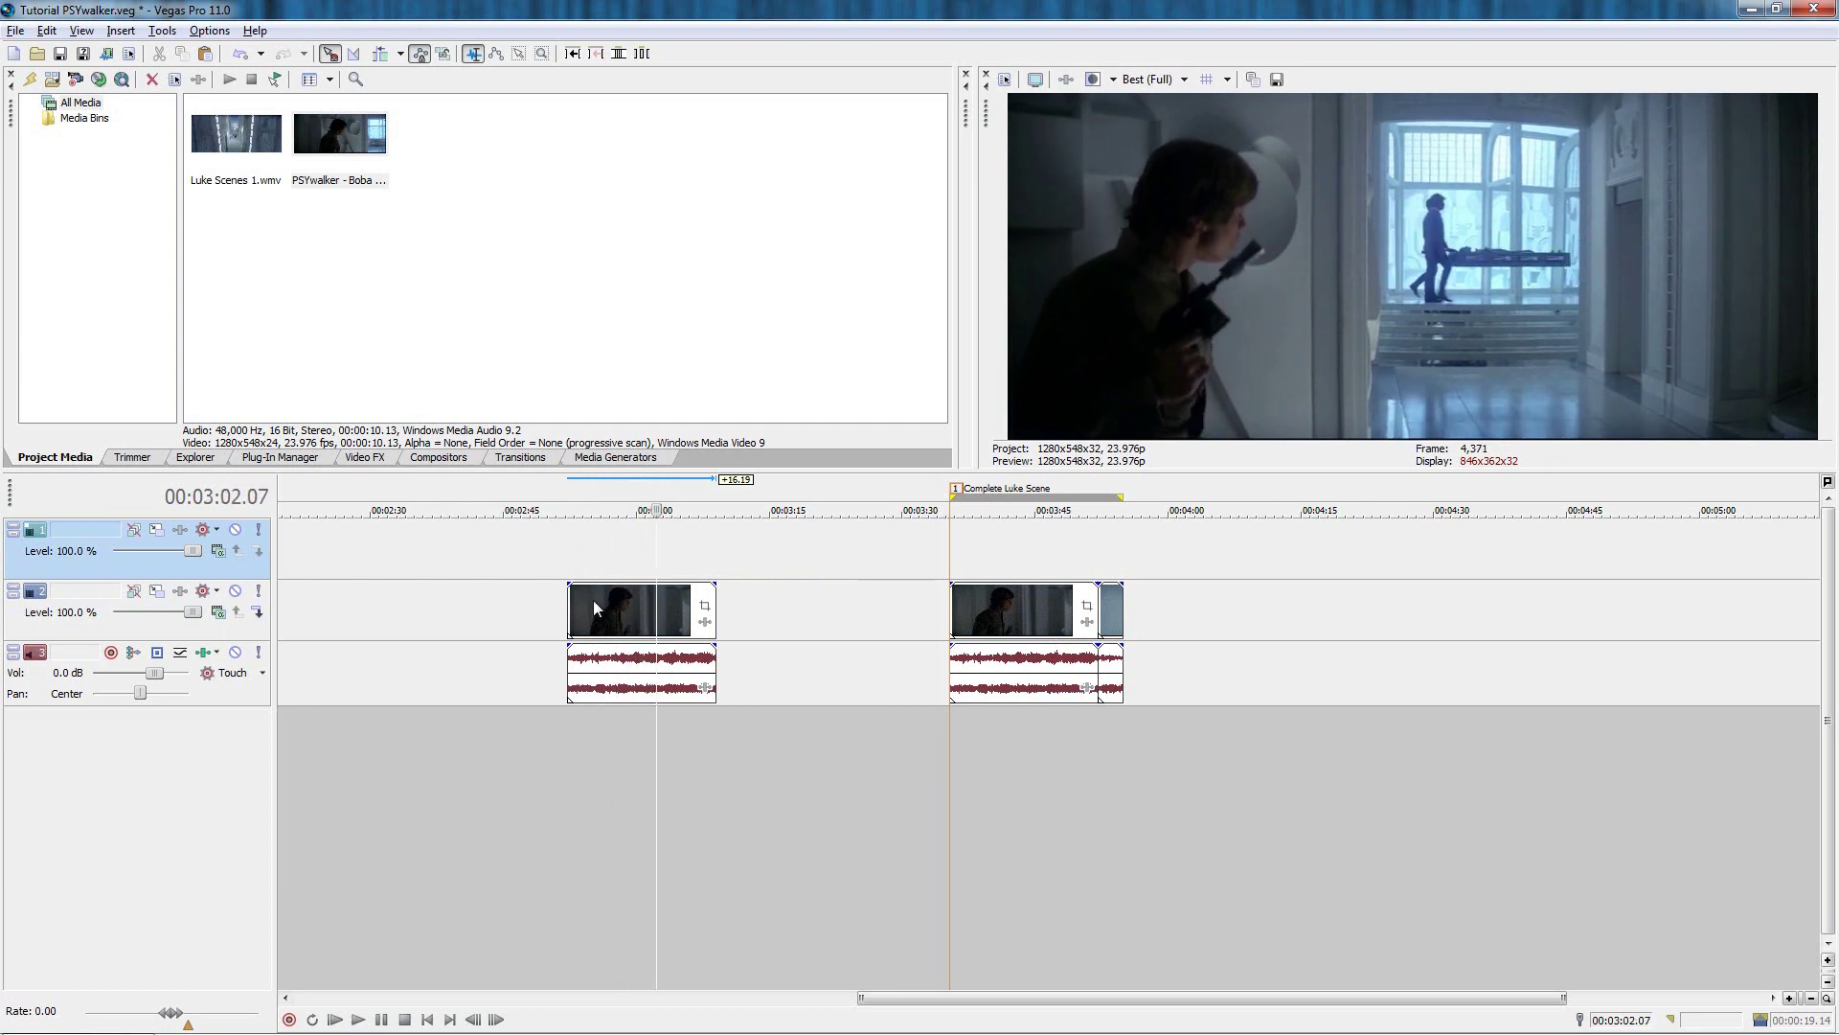
key(m)
Find the frame with the empty hallway at 00:03:07.13 and mark it "EMPTY No one is here".
click(699, 793)
scroll(853, 778, up, 4)
key(space)
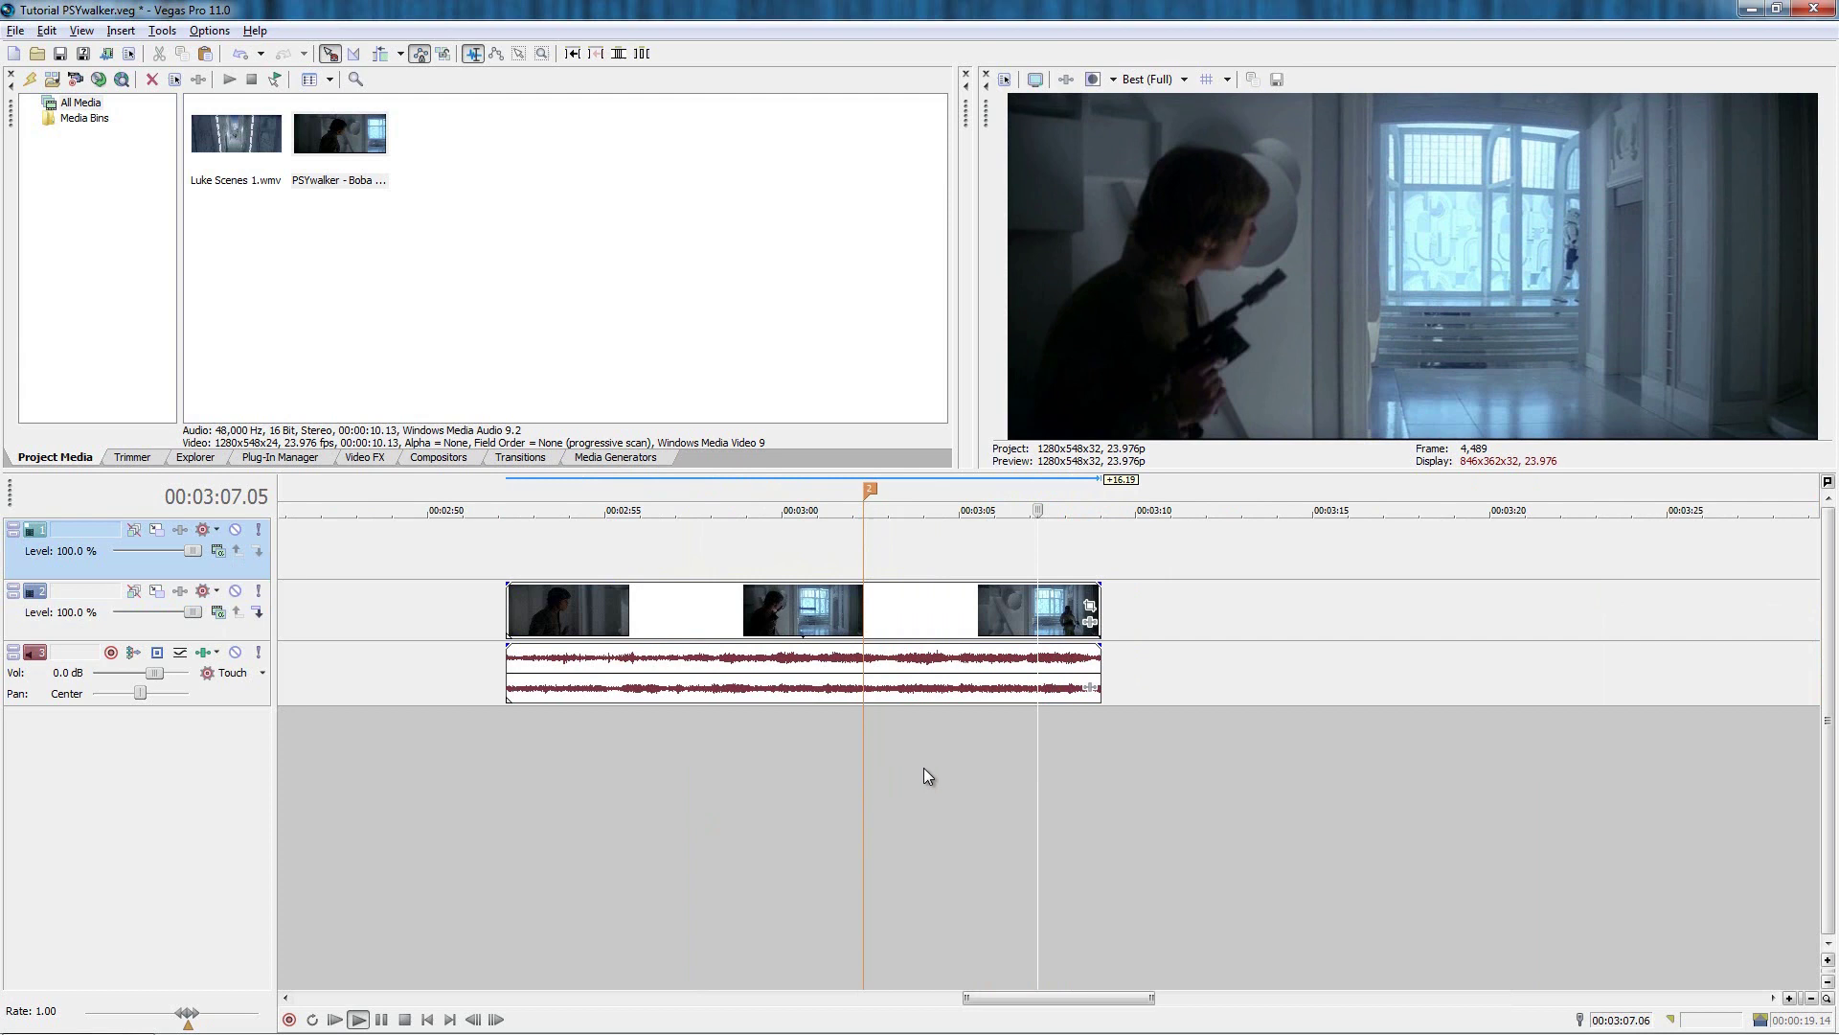
key(Return)
scroll(958, 773, up, 3)
key(m)
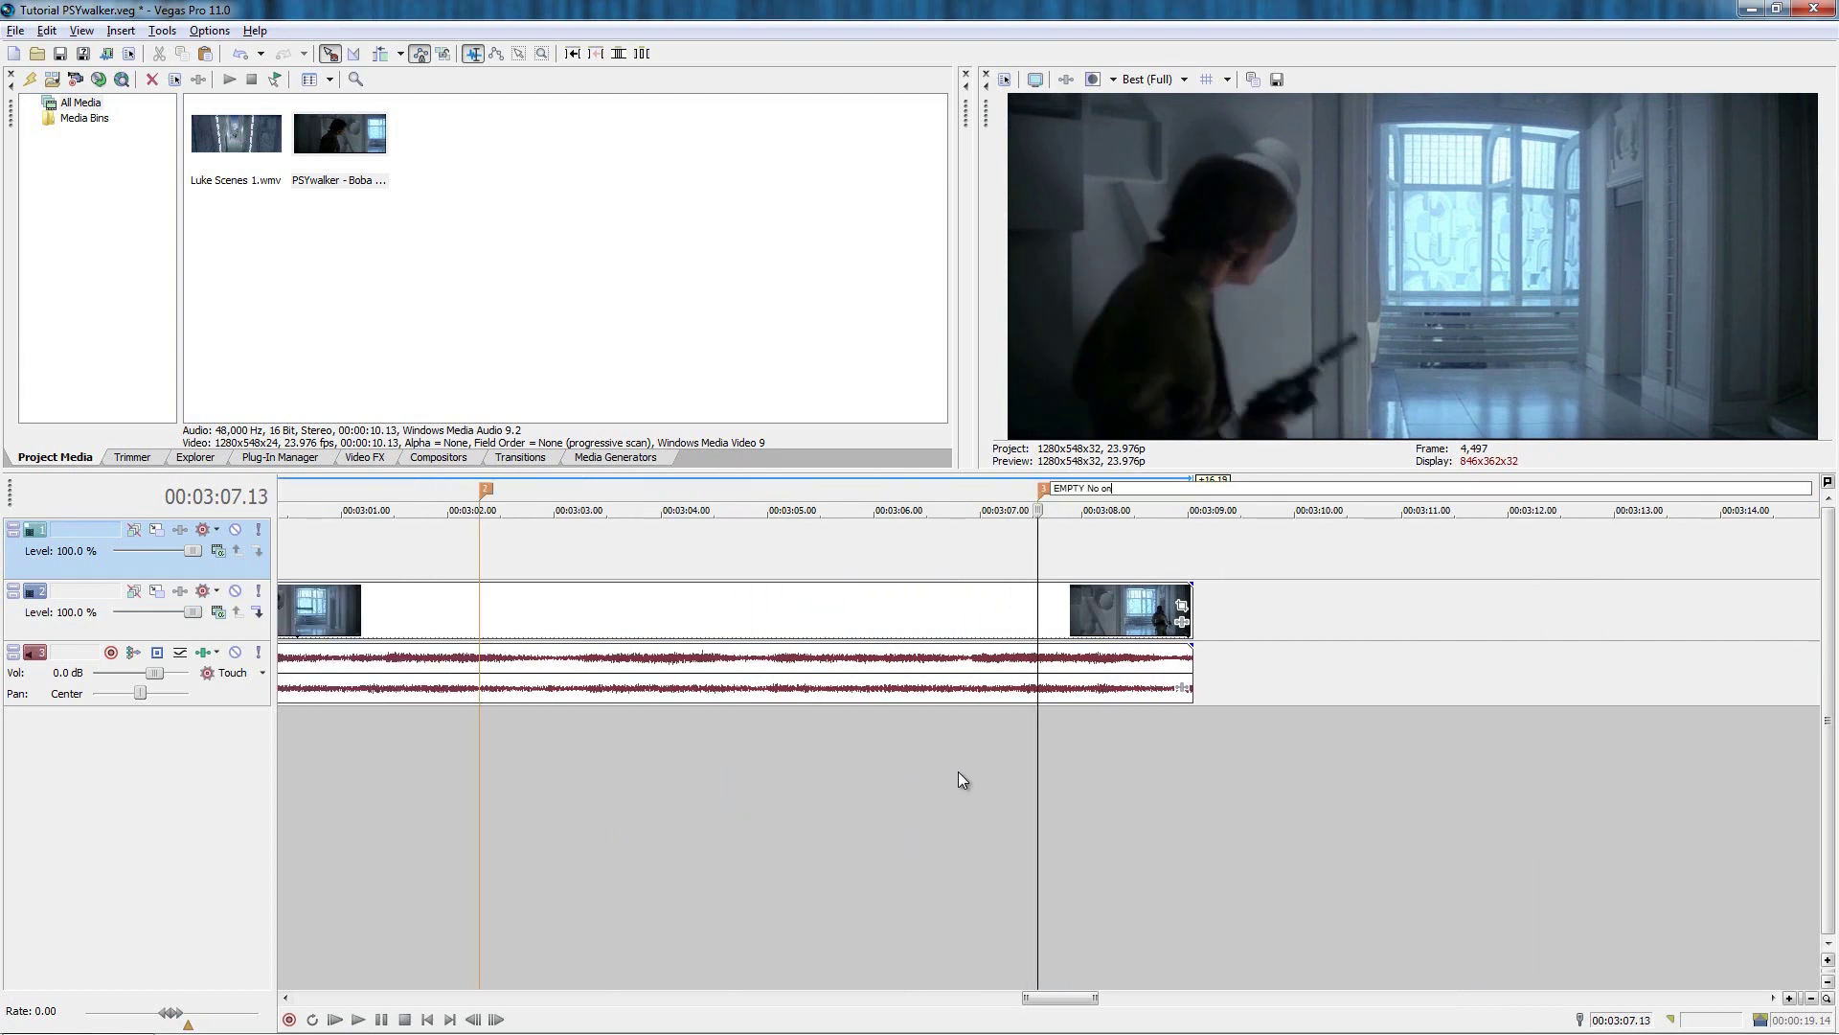
Isolate and copy the single empty-hallway frame at 00:03:07.13 from the Luke clip.
scroll(958, 772, up, 3)
click(1048, 612)
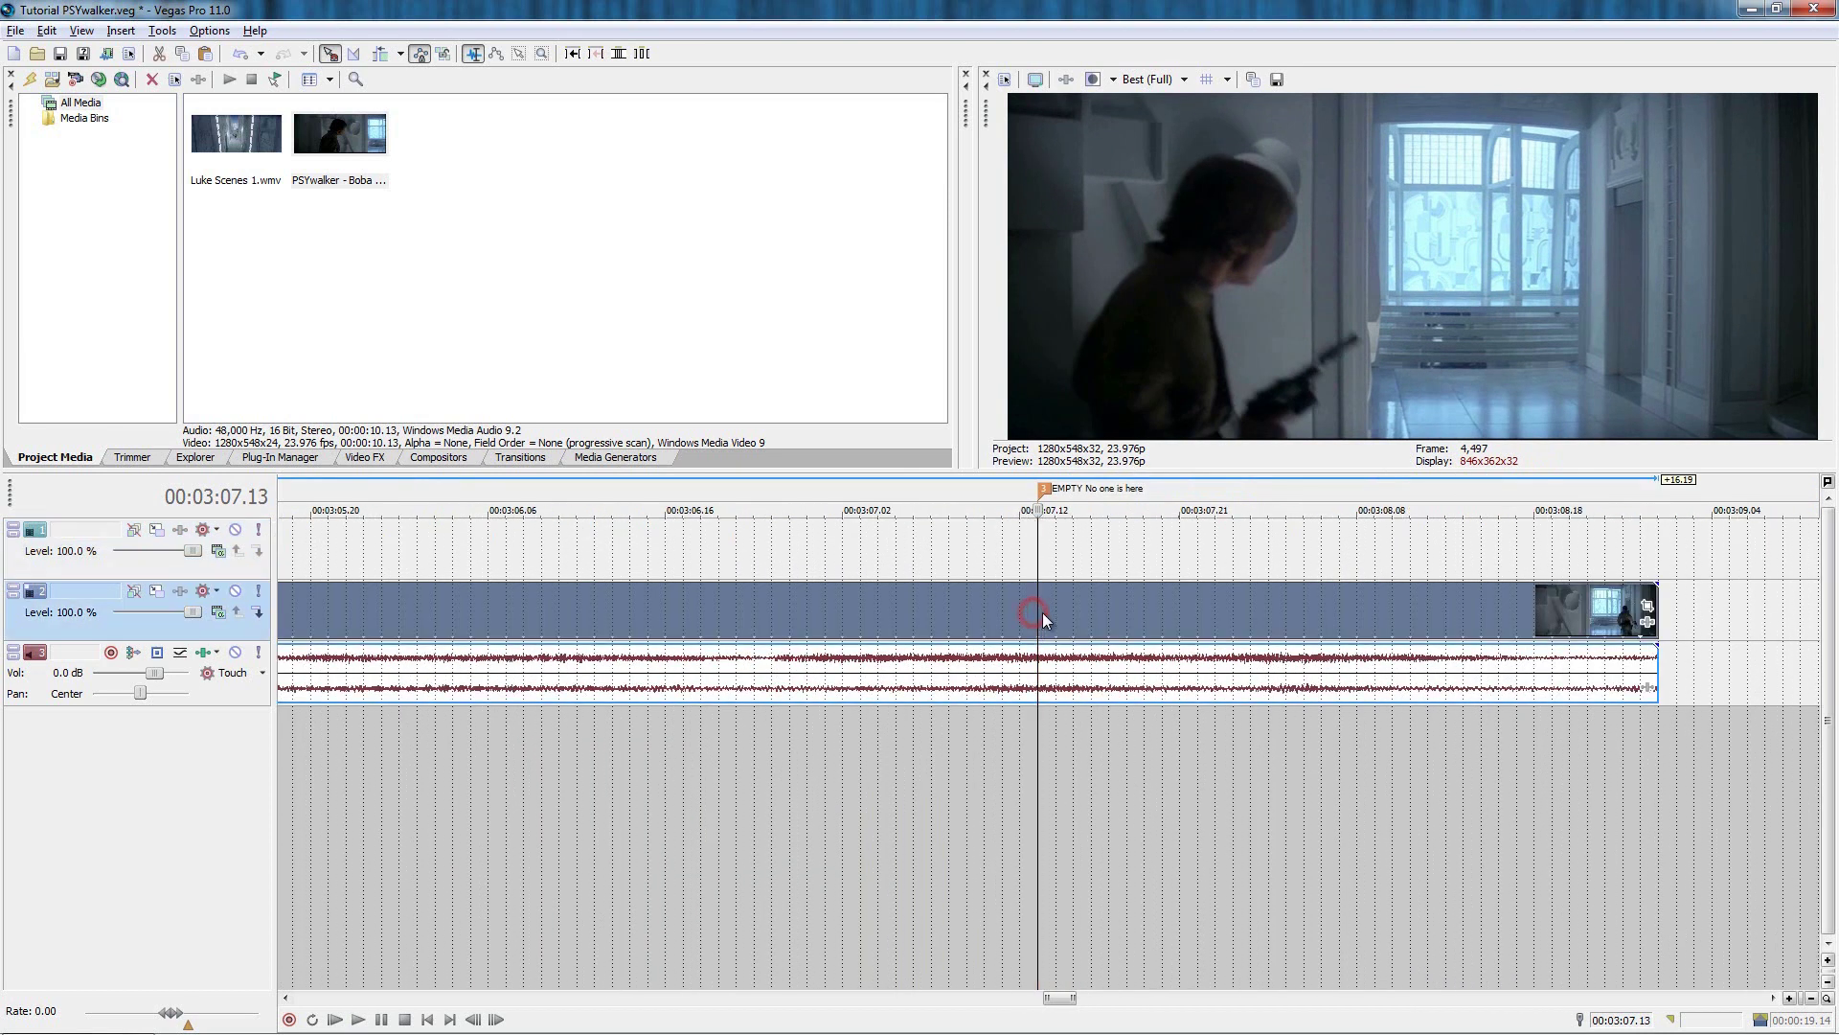
click(1064, 608)
scroll(1063, 607, down, 10)
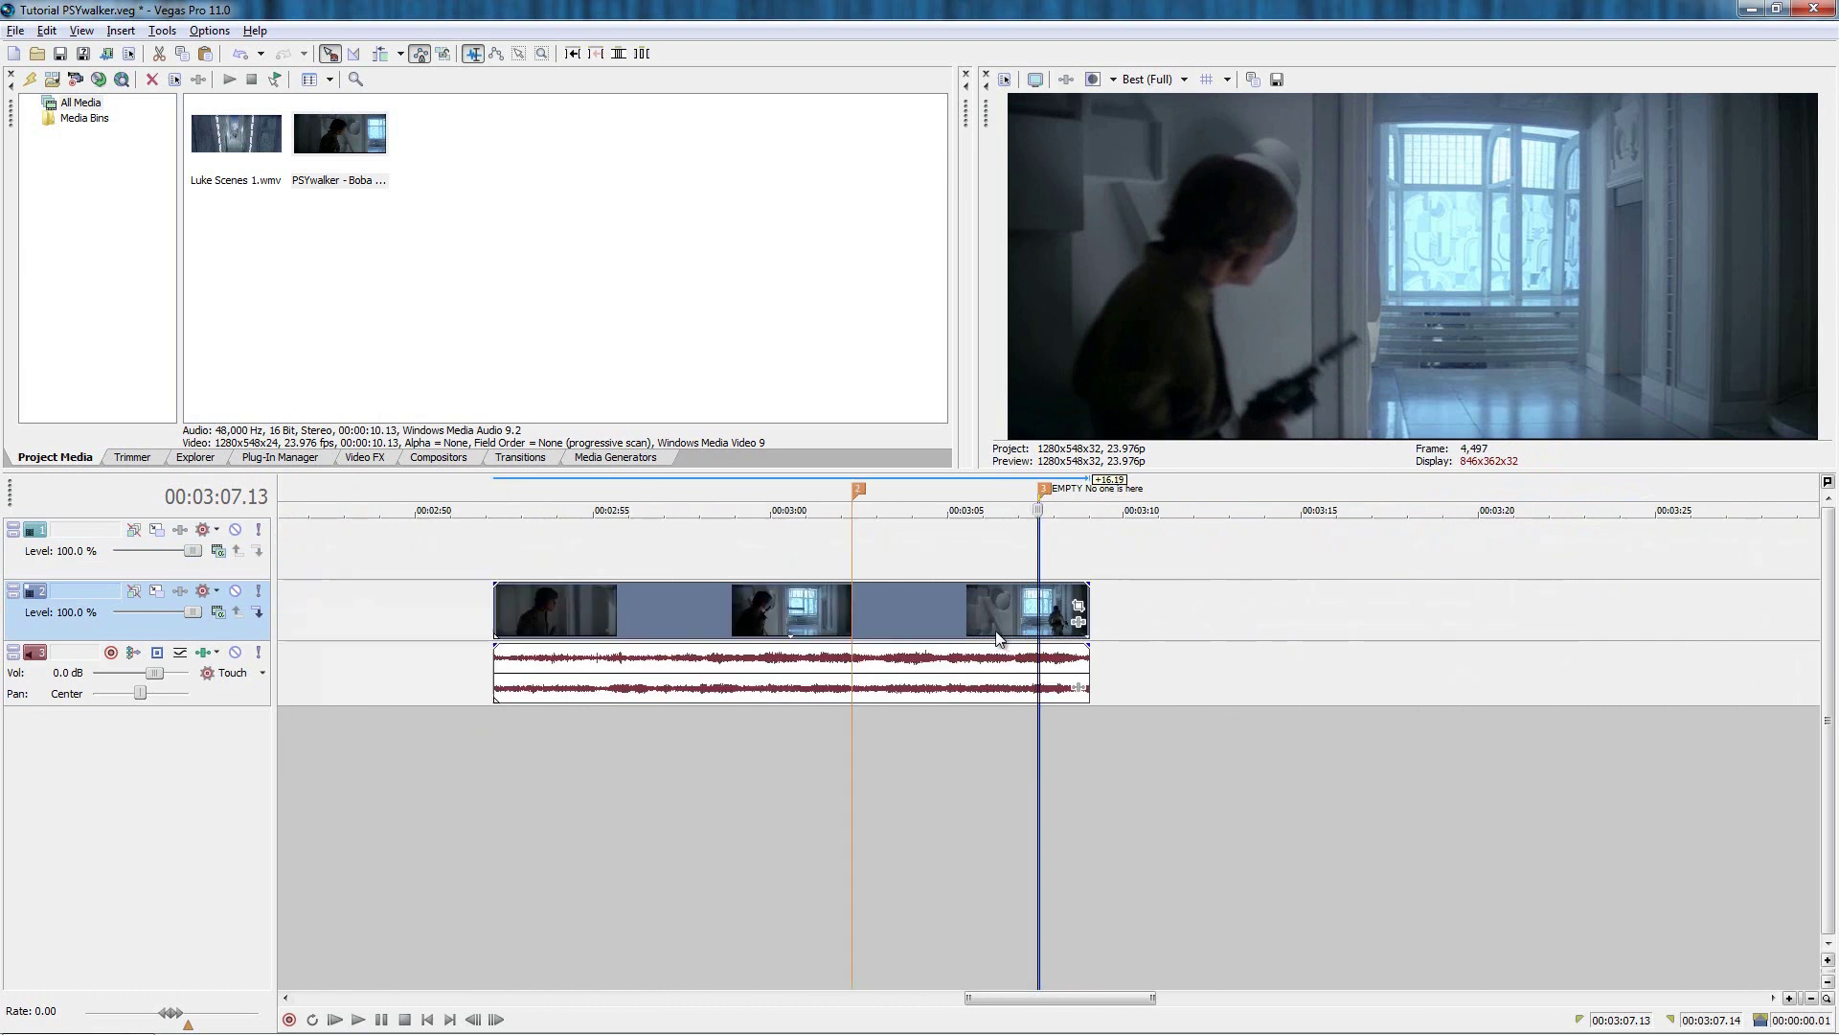
Paste the empty-hallway frame on the upper track at the 00:03:02.07 marker.
click(849, 562)
scroll(1037, 563, up, 4)
key(ctrl+v)
scroll(1080, 561, up, 4)
key(Left)
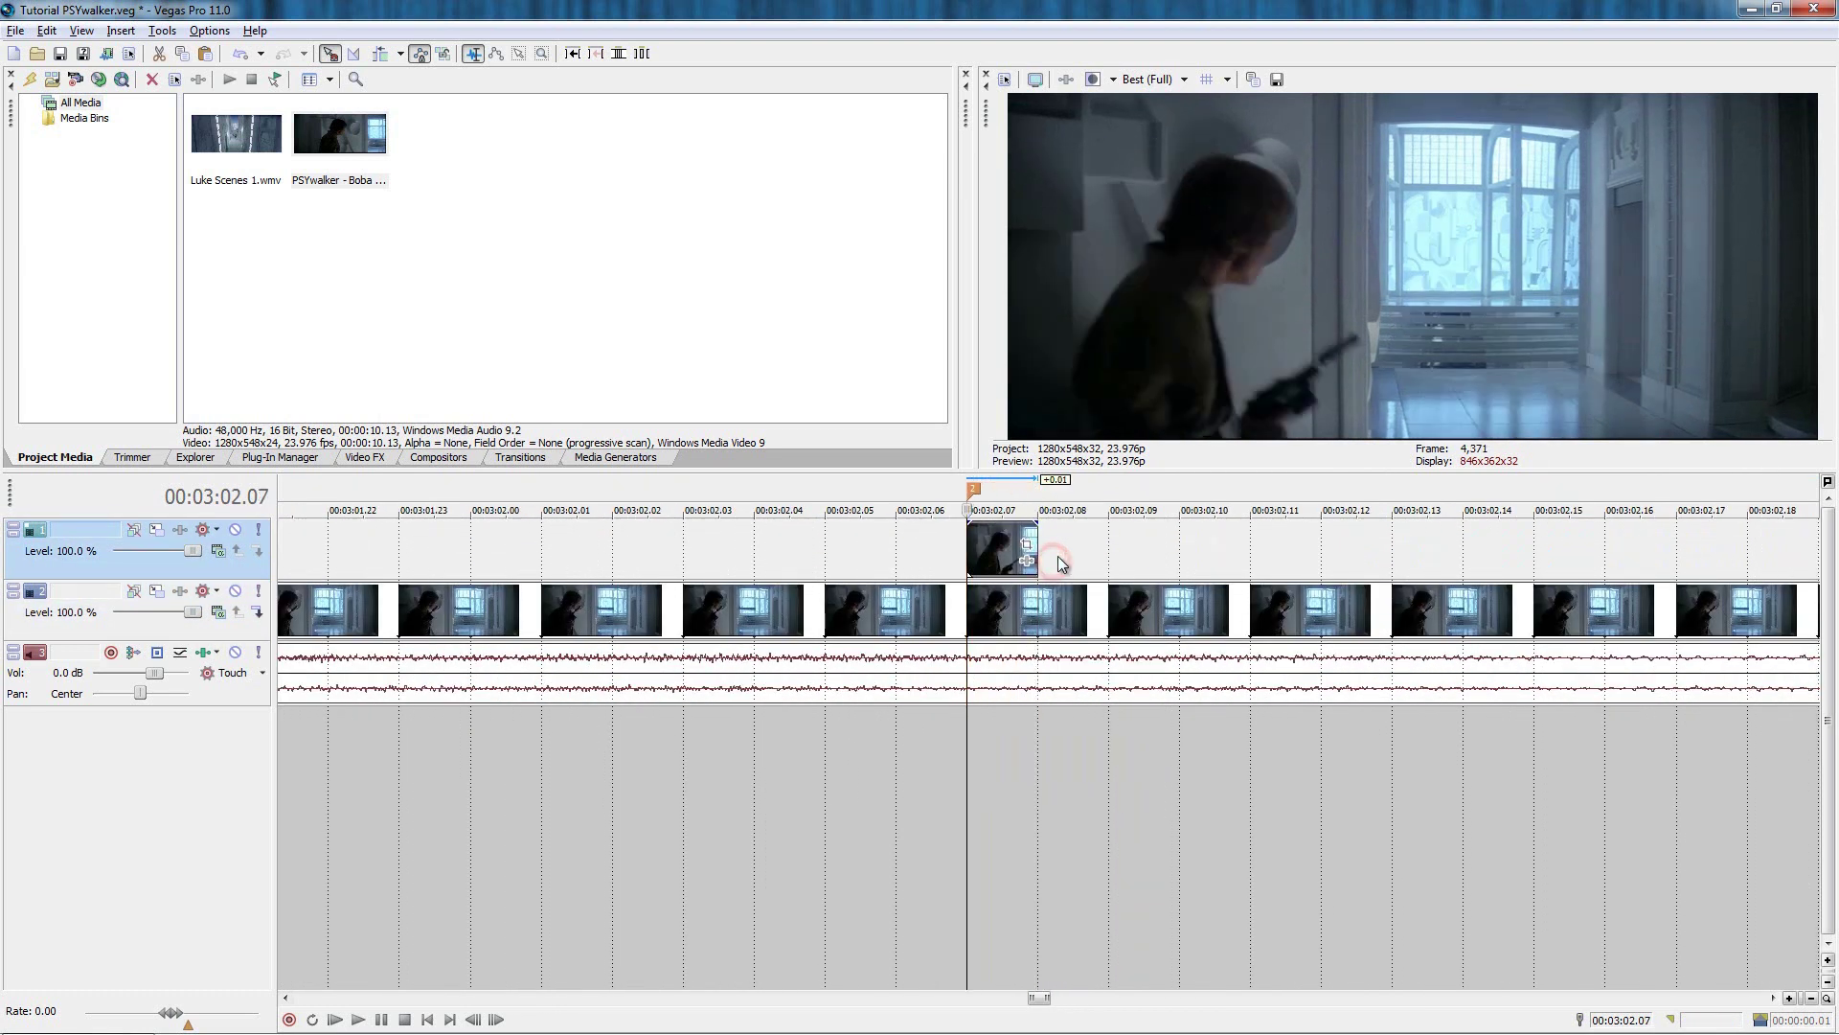
Draw a closed mask around the window and floor of the hallway in the pasted frame's Pan/Crop.
click(1029, 548)
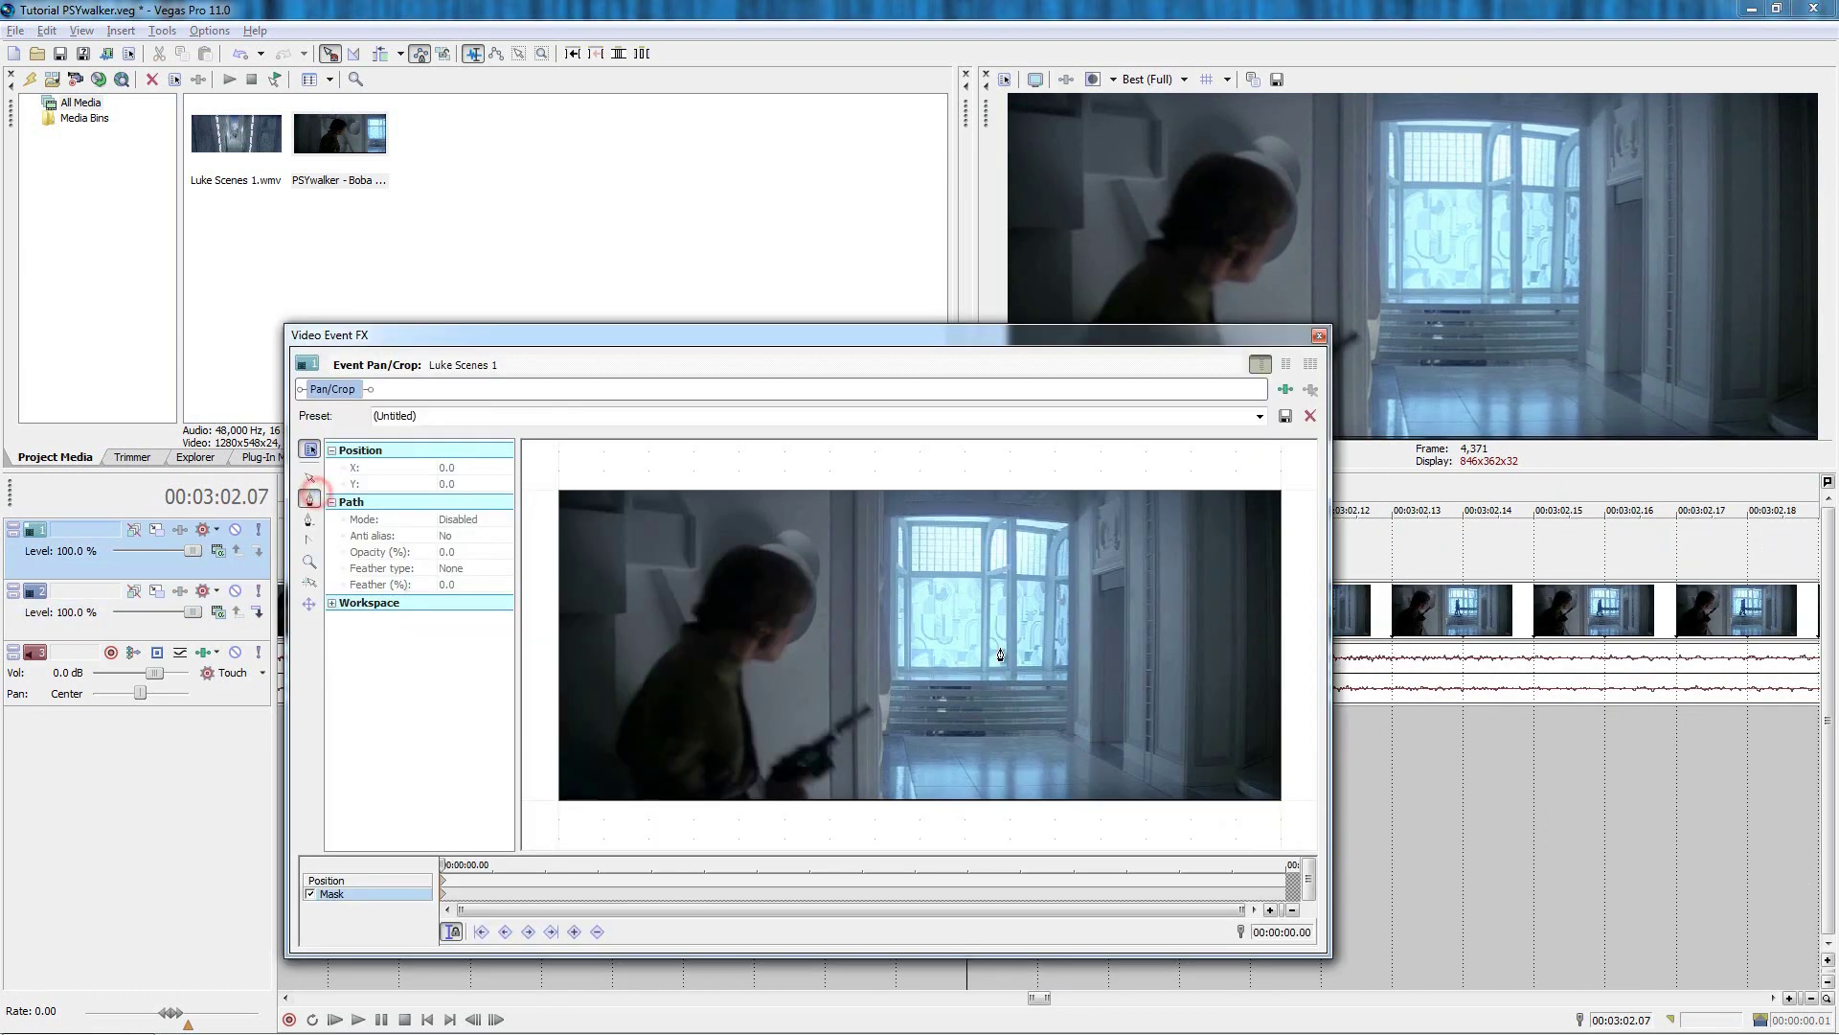
scroll(881, 482, up, 1)
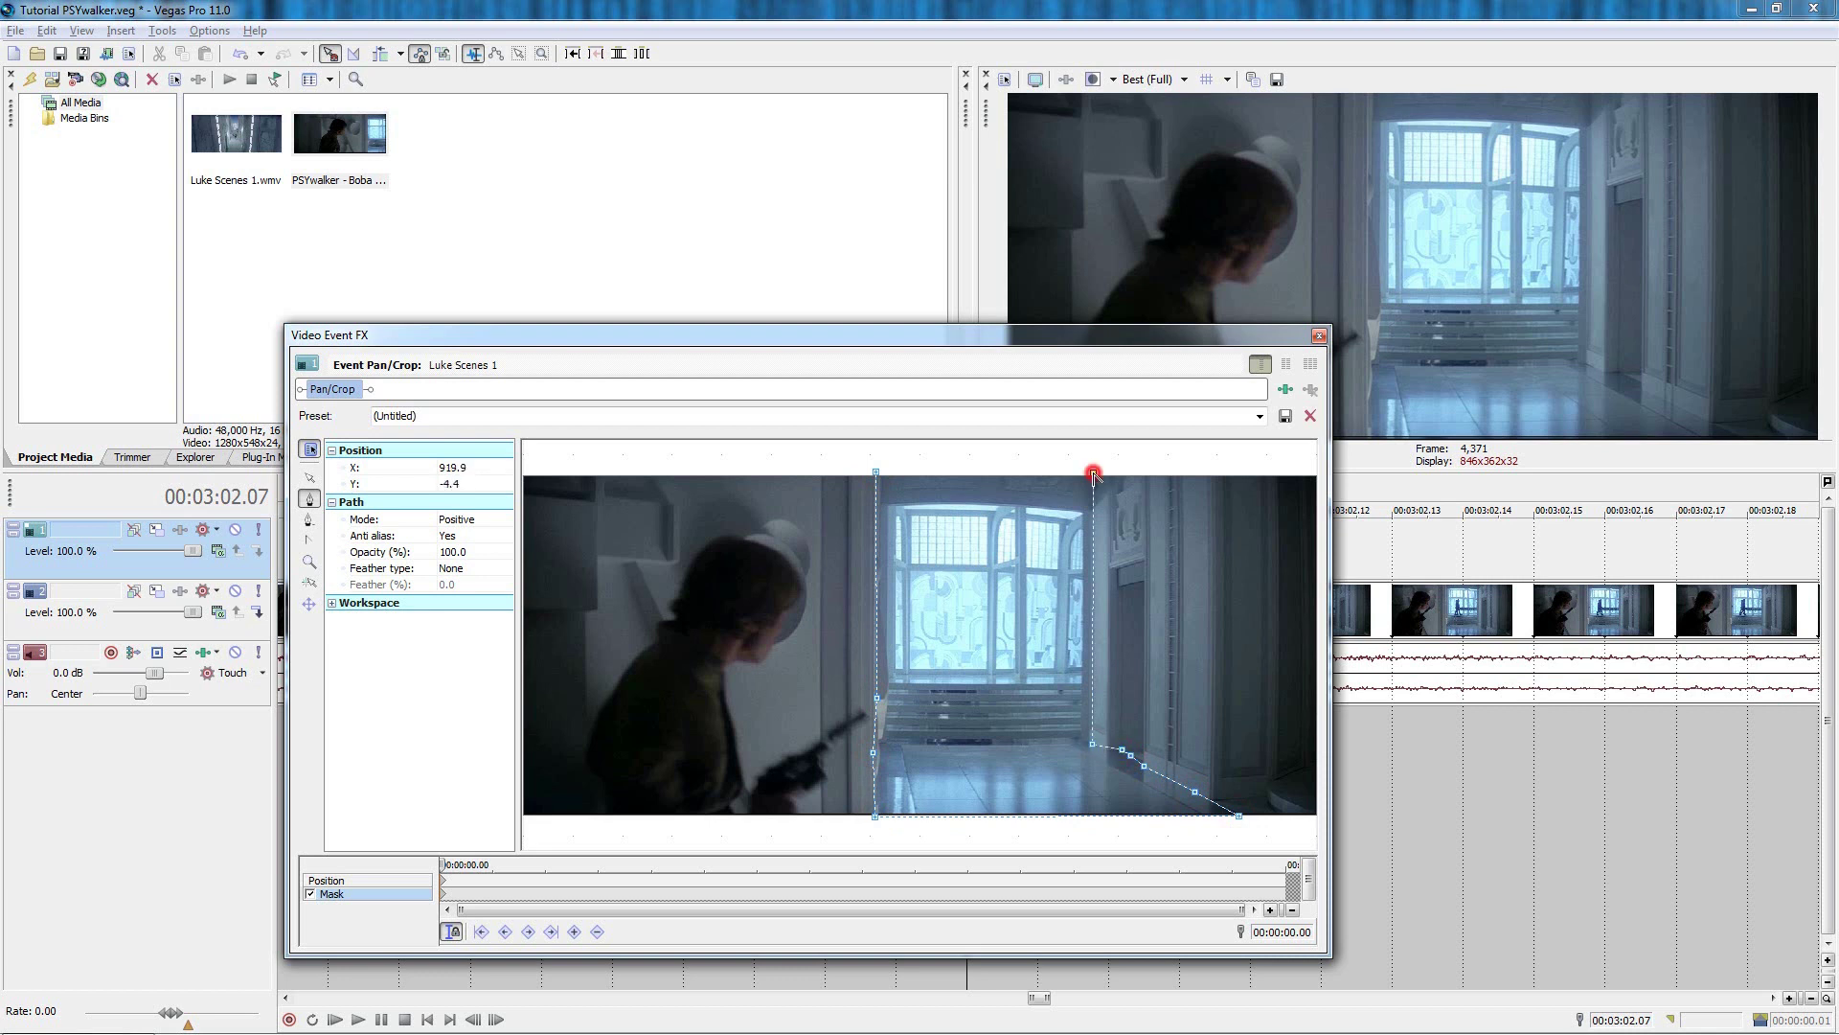
click(880, 473)
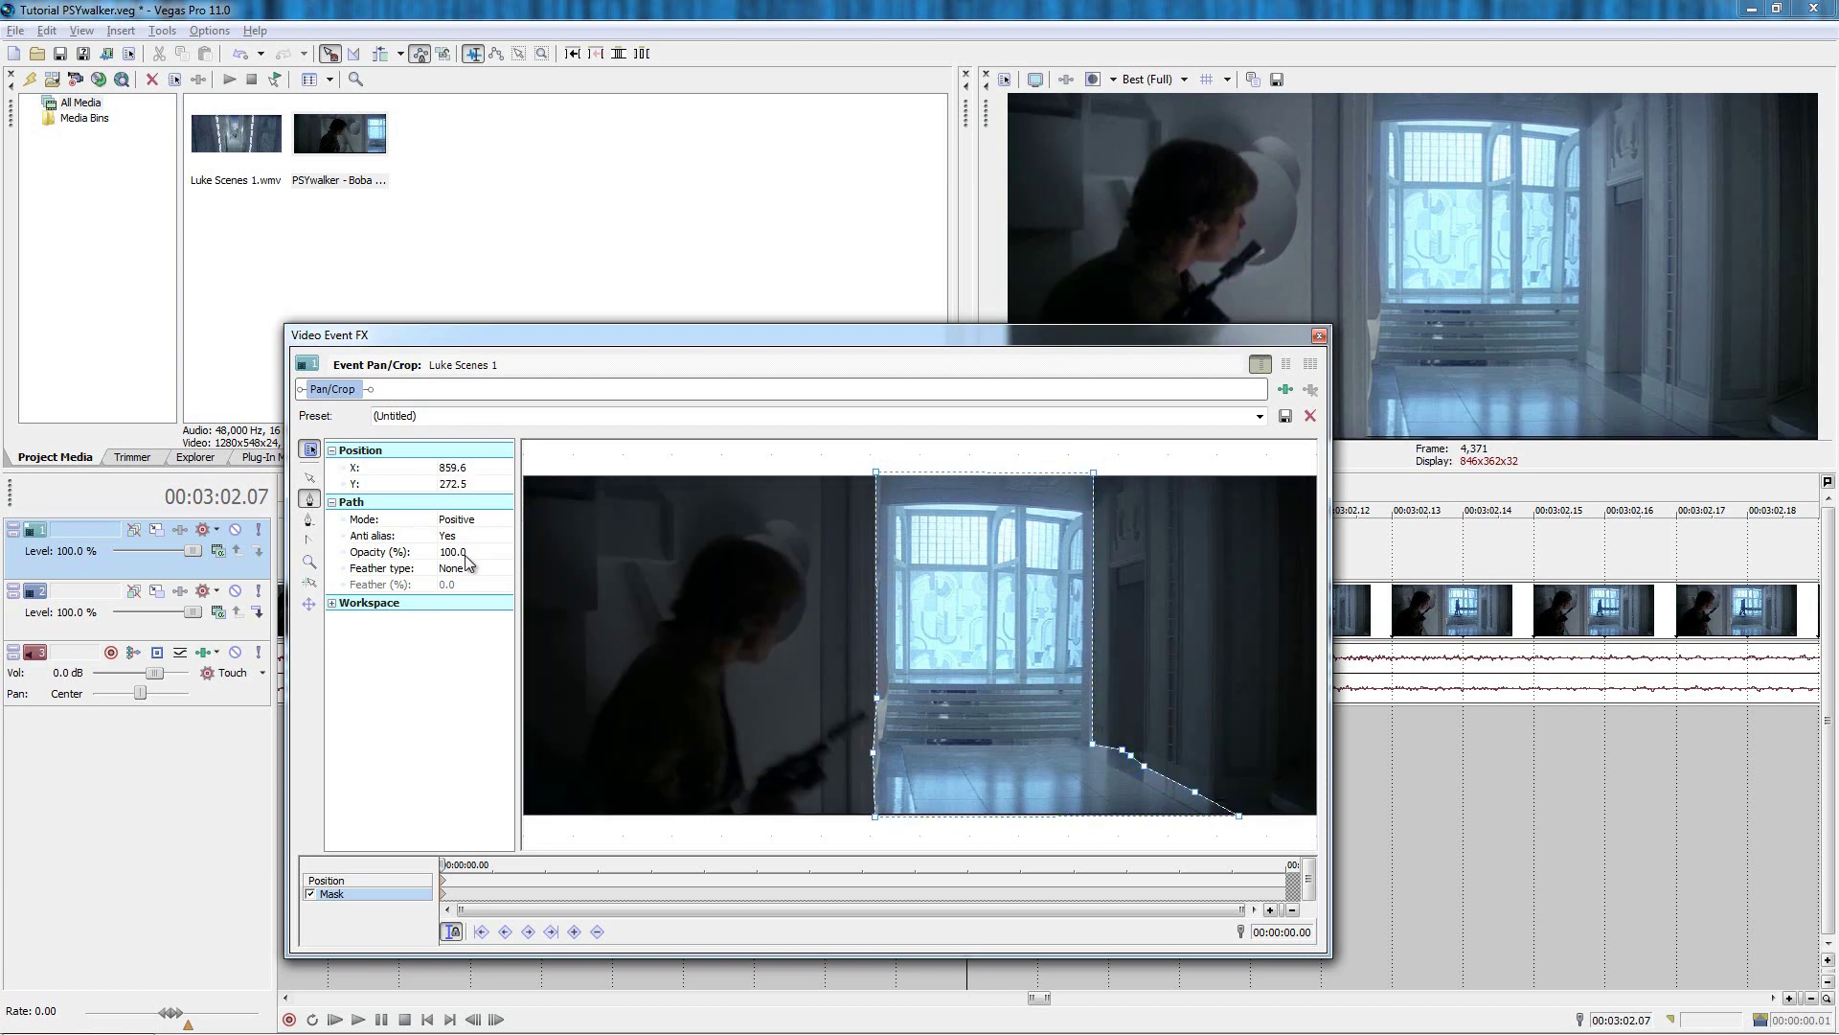
Feather the hallway mask outward by 1% and close the Pan/Crop settings.
click(454, 569)
click(462, 594)
click(457, 586)
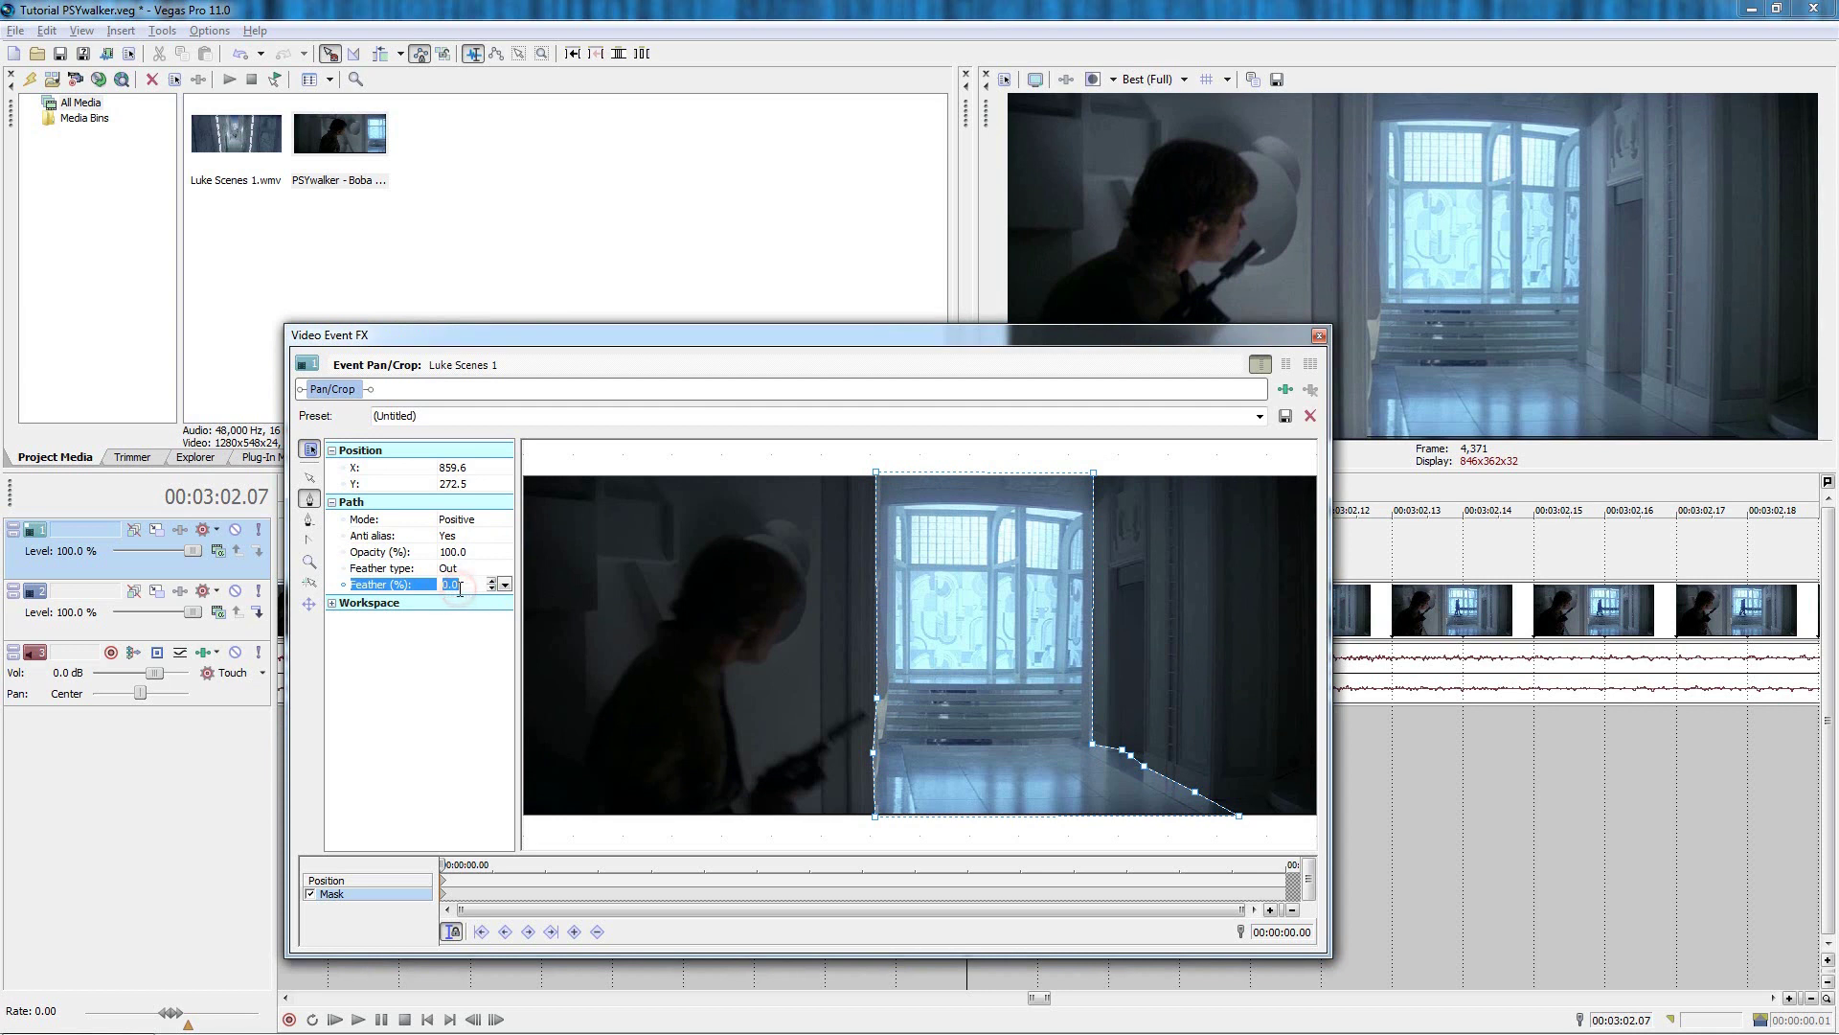
text(1)
key(Return)
click(1320, 335)
Compare the preview with the masked upper track muted and unmuted.
click(236, 530)
click(236, 530)
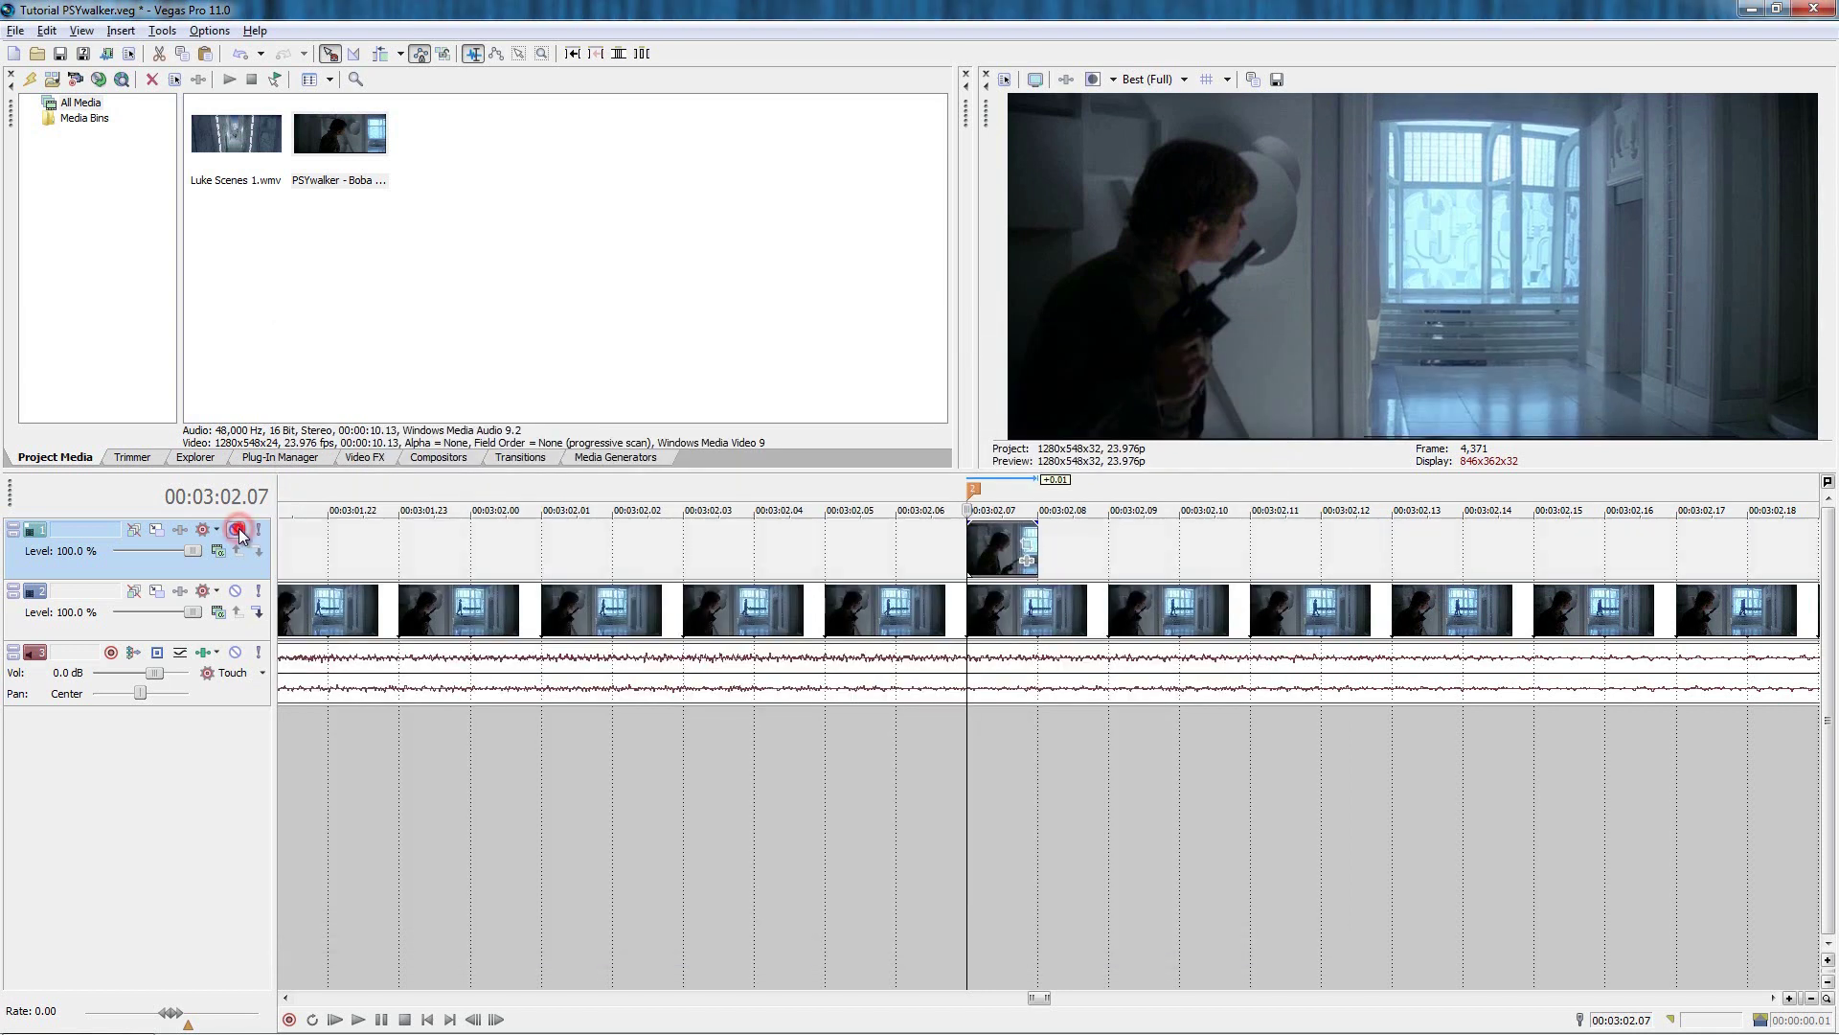
click(235, 530)
click(236, 530)
click(236, 529)
click(235, 530)
Copy the masked frame and paste it directly after the original at 00:03:02.08 on the upper track.
click(995, 553)
click(1048, 561)
key(ctrl+v)
click(1044, 555)
click(1061, 555)
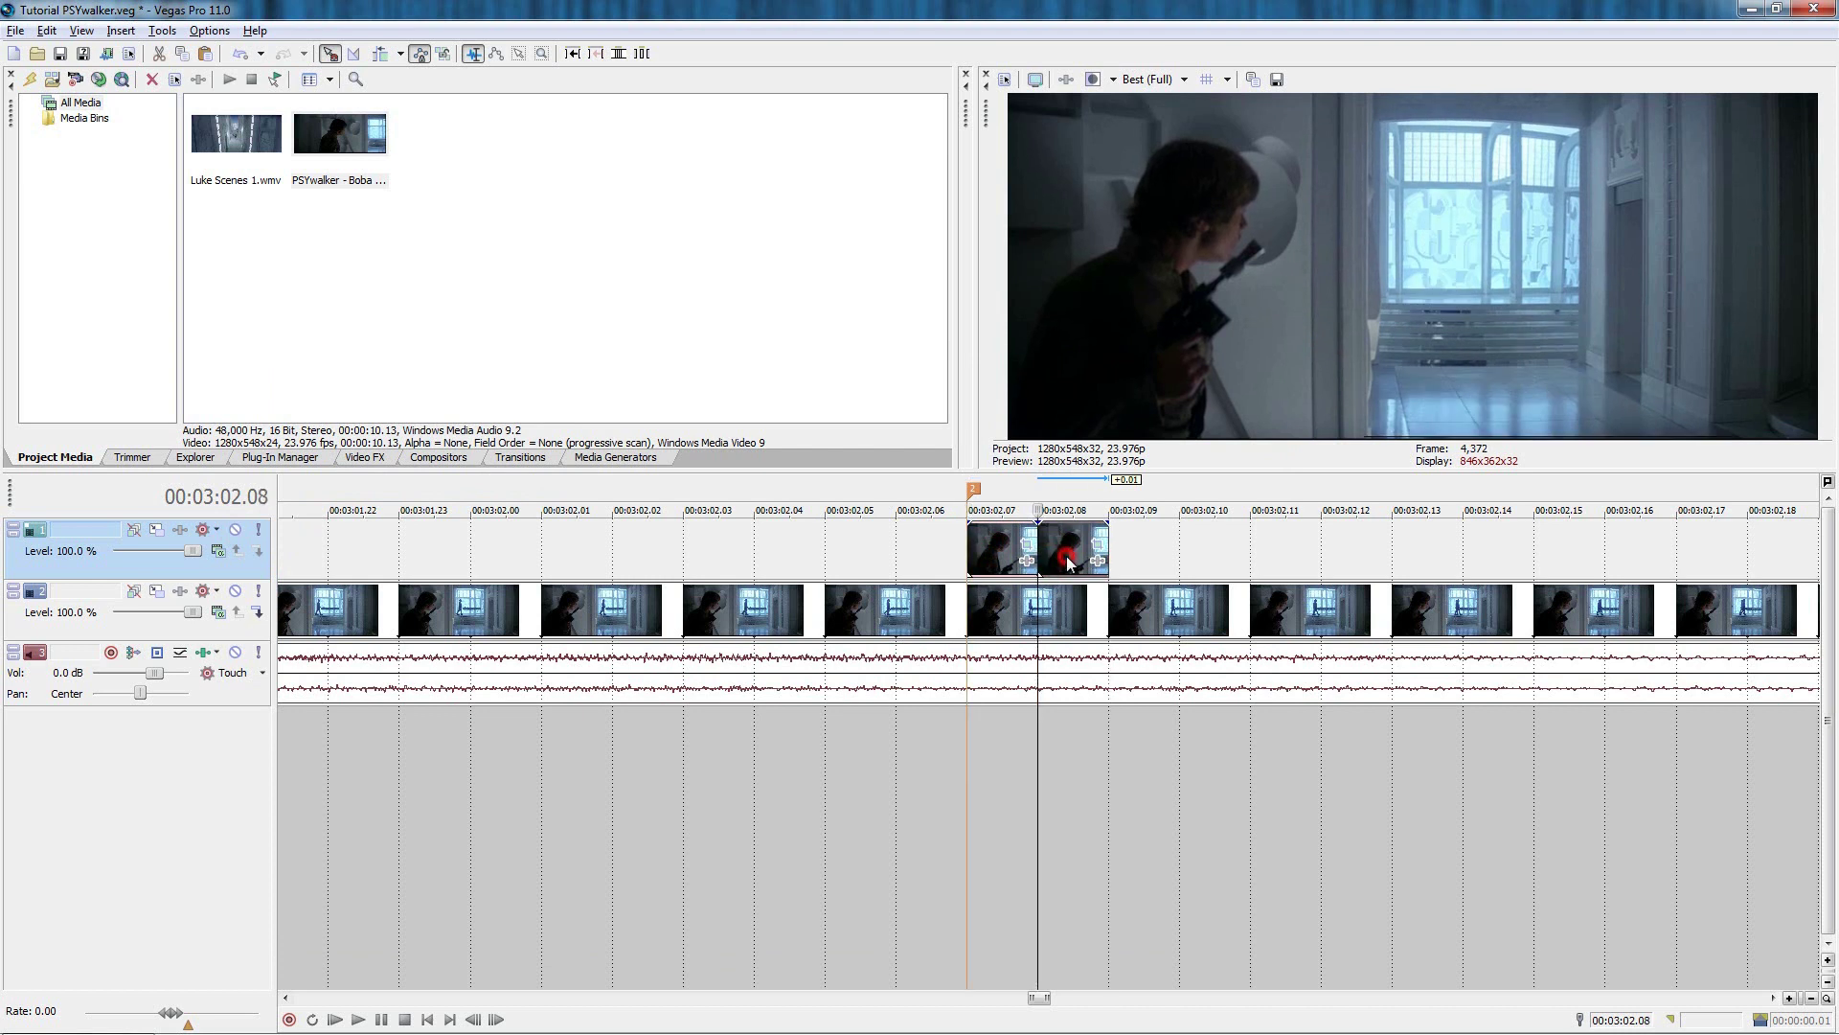
click(977, 555)
click(1054, 546)
scroll(1209, 725, down, 6)
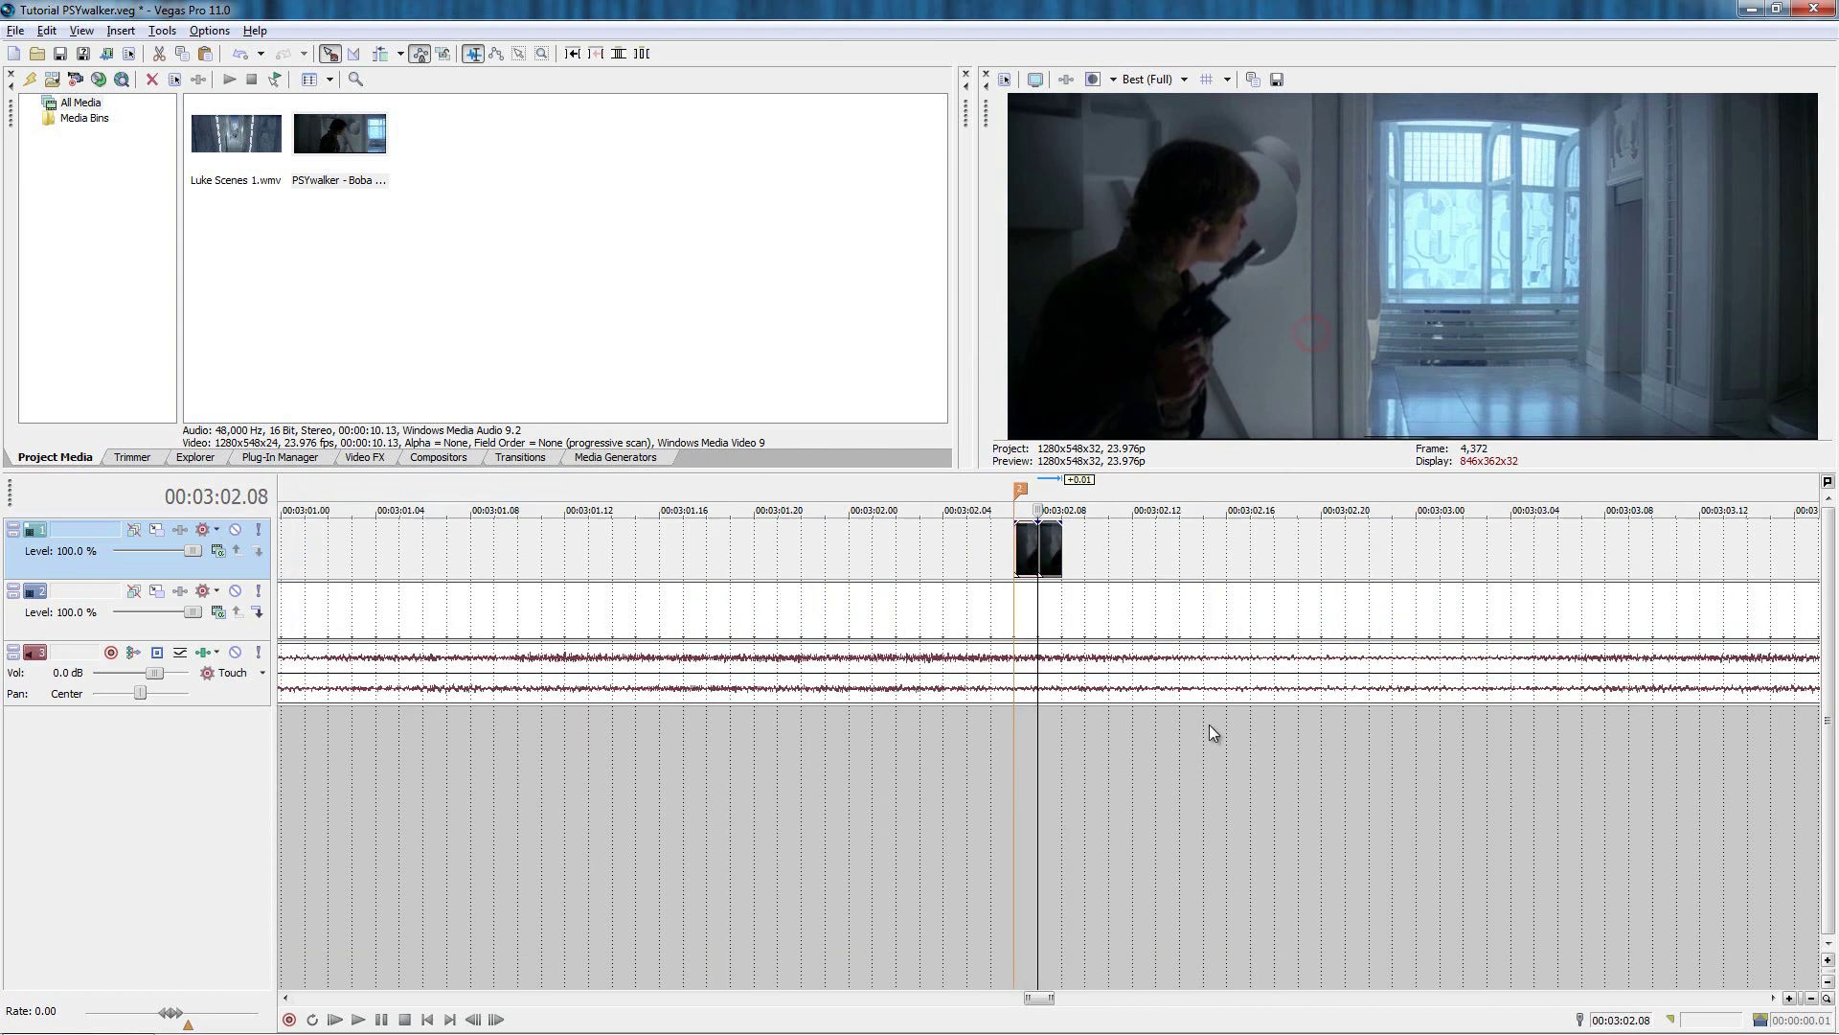
Save the frame at 00:03:07.13 as Empty Hallway.png and place the still after the masked frames on the upper track.
click(1592, 547)
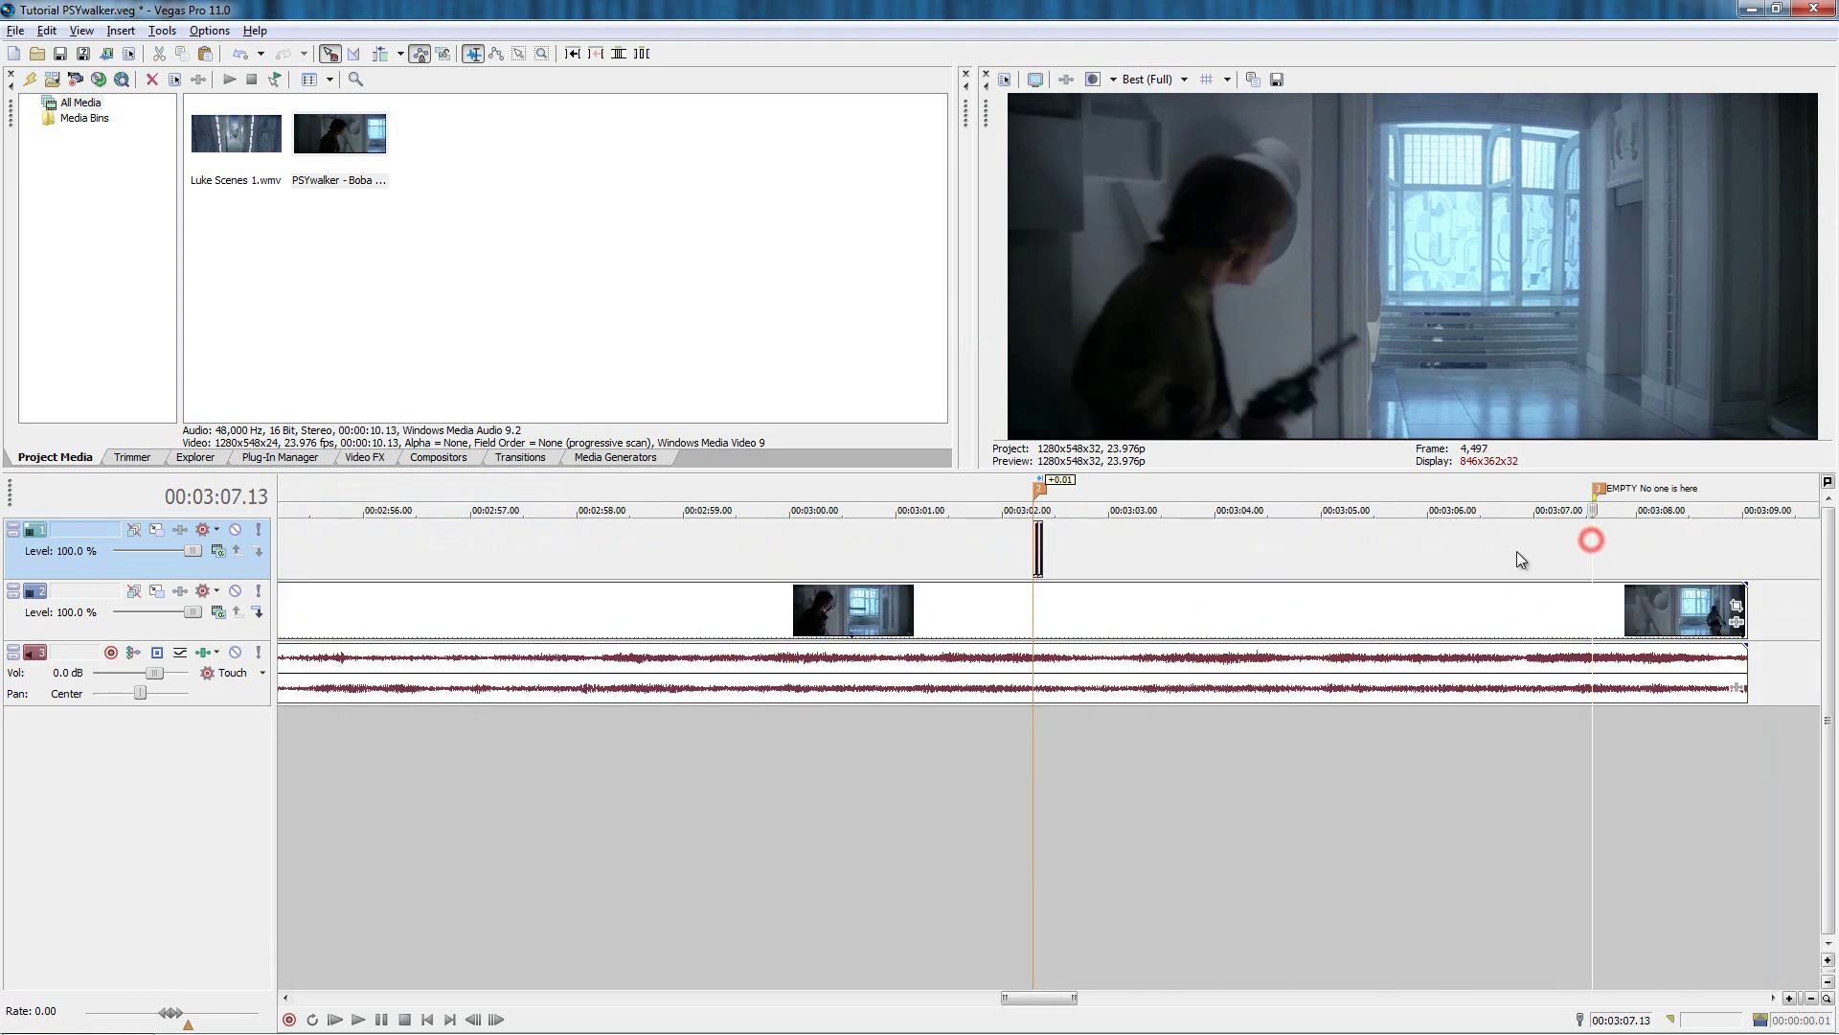
click(1277, 79)
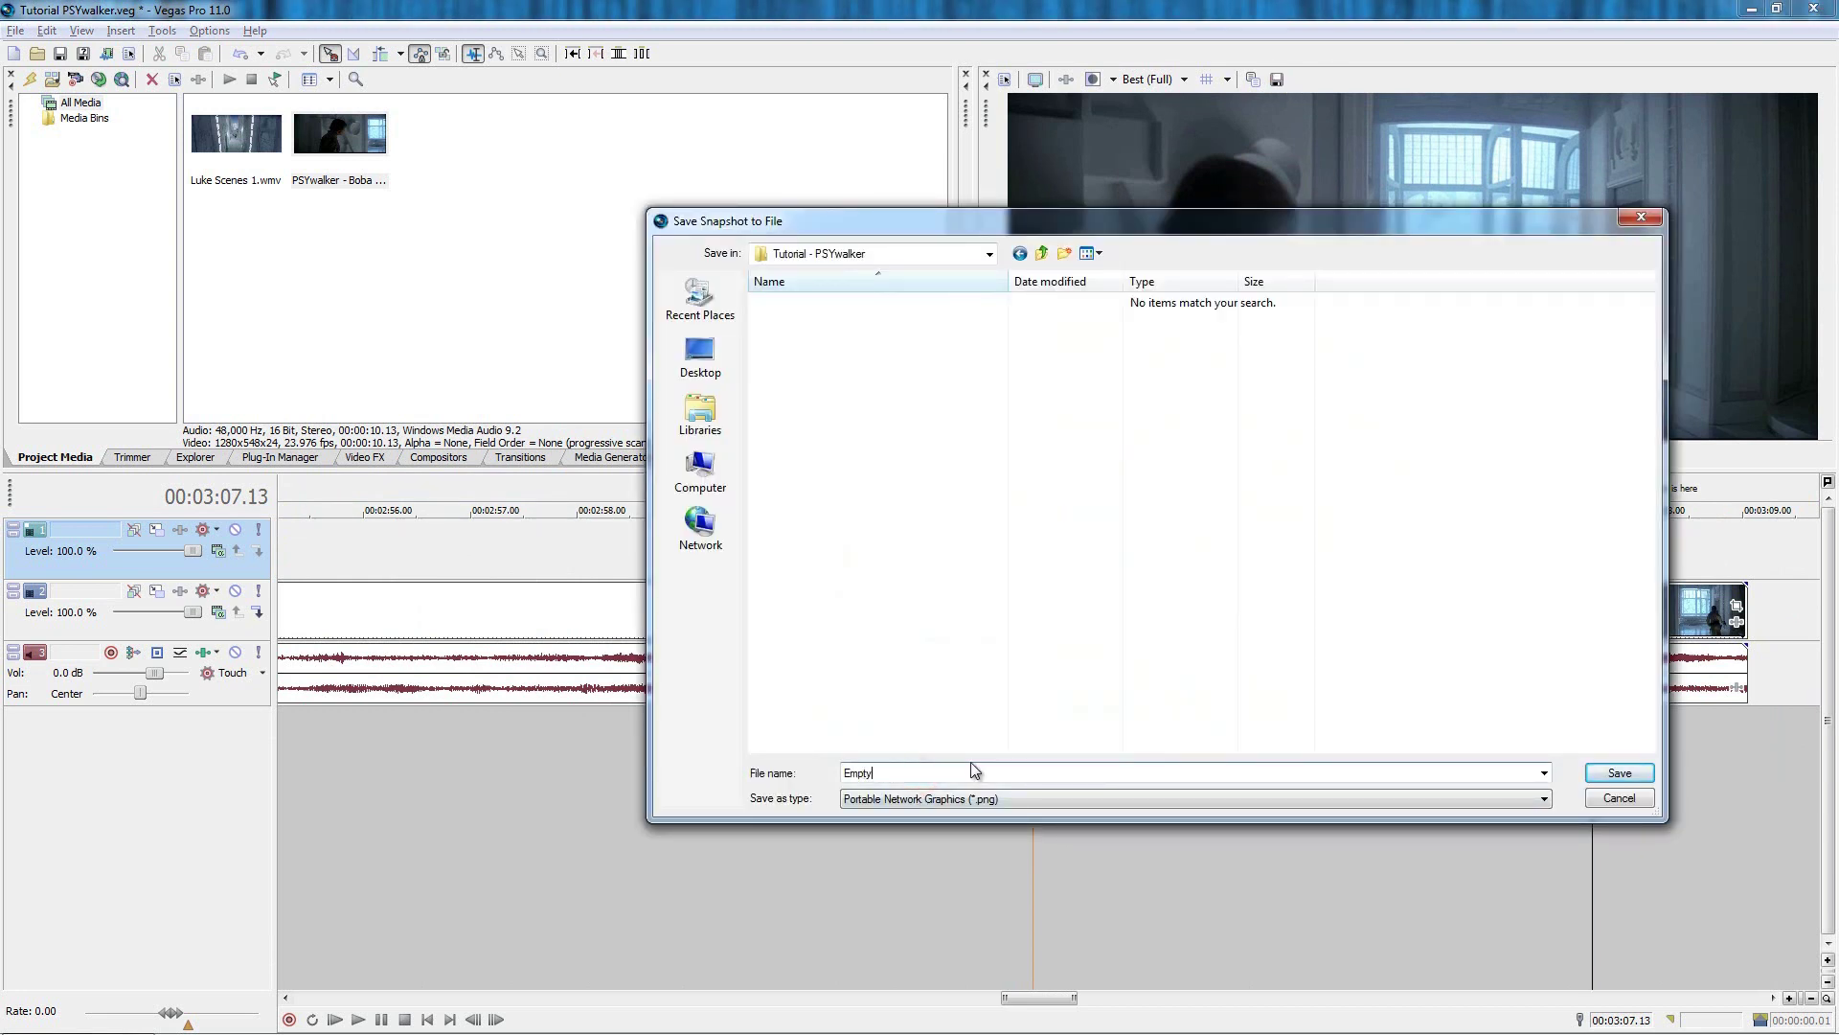
click(1640, 779)
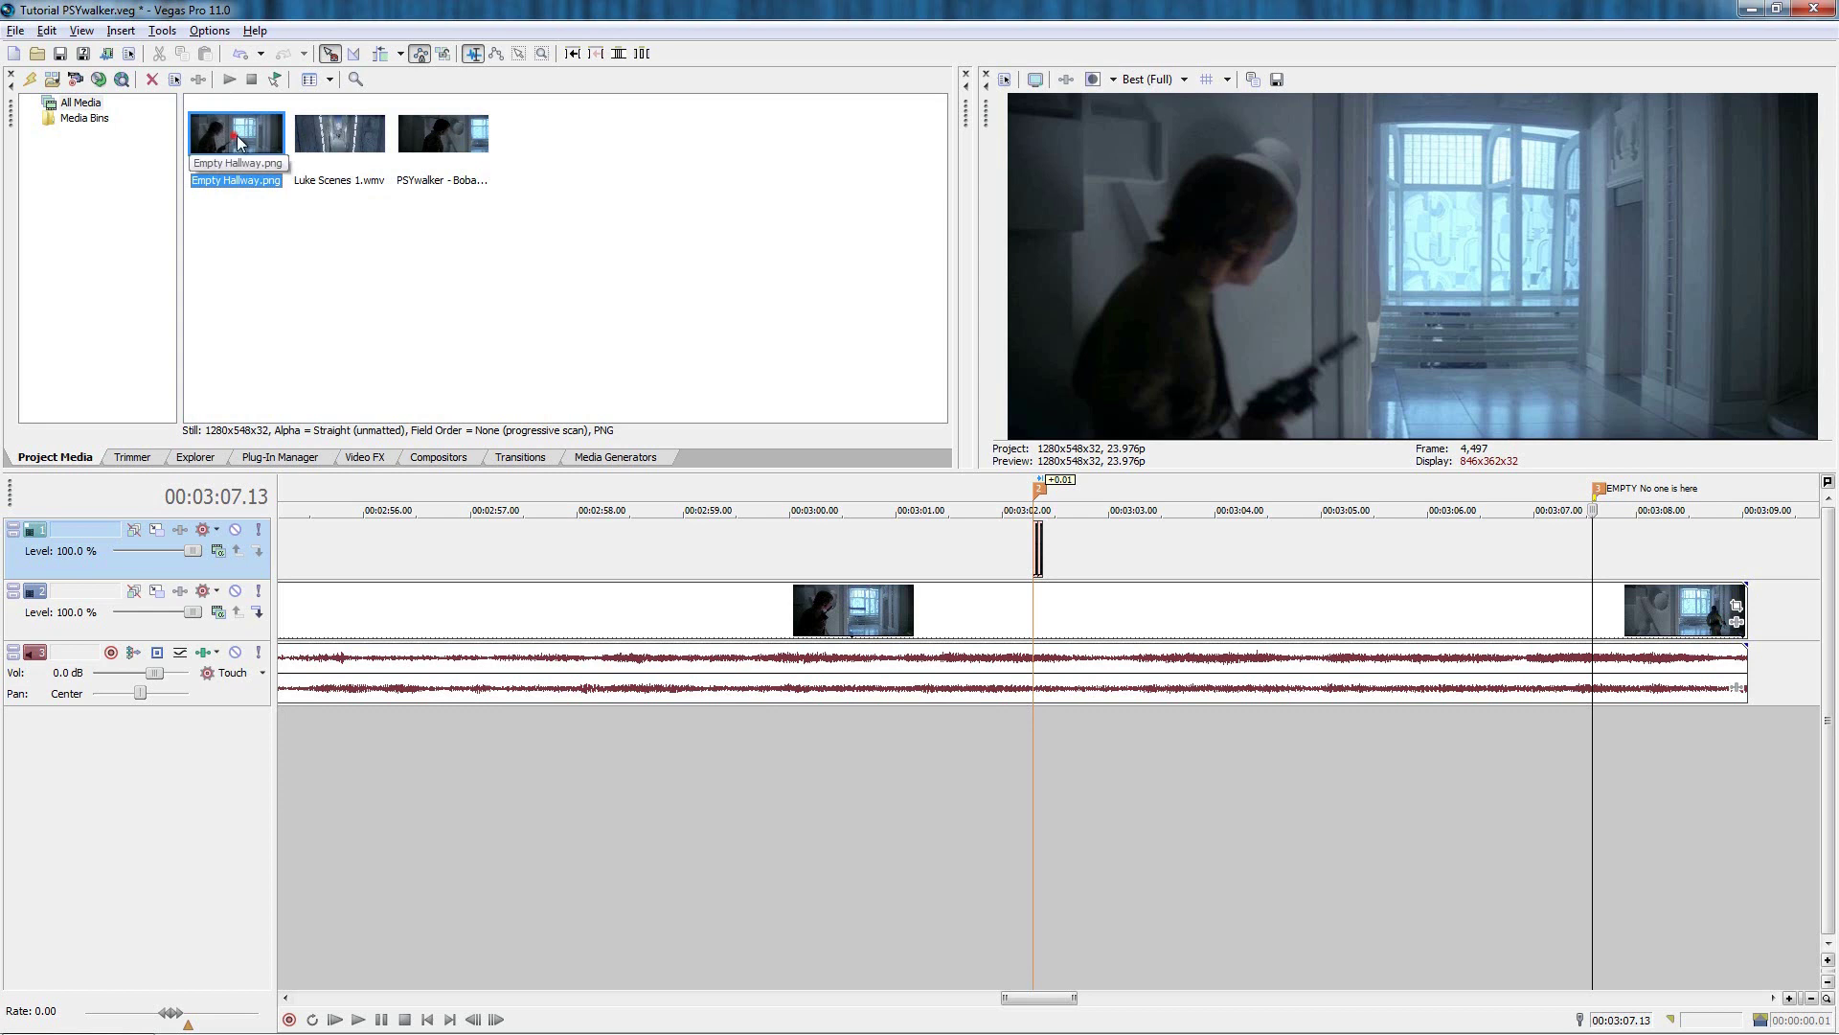
Copy the masked frame at 00:03:02.07 and paste its event attributes onto the Empty Hallway still at 00:03:02.09.
click(1055, 774)
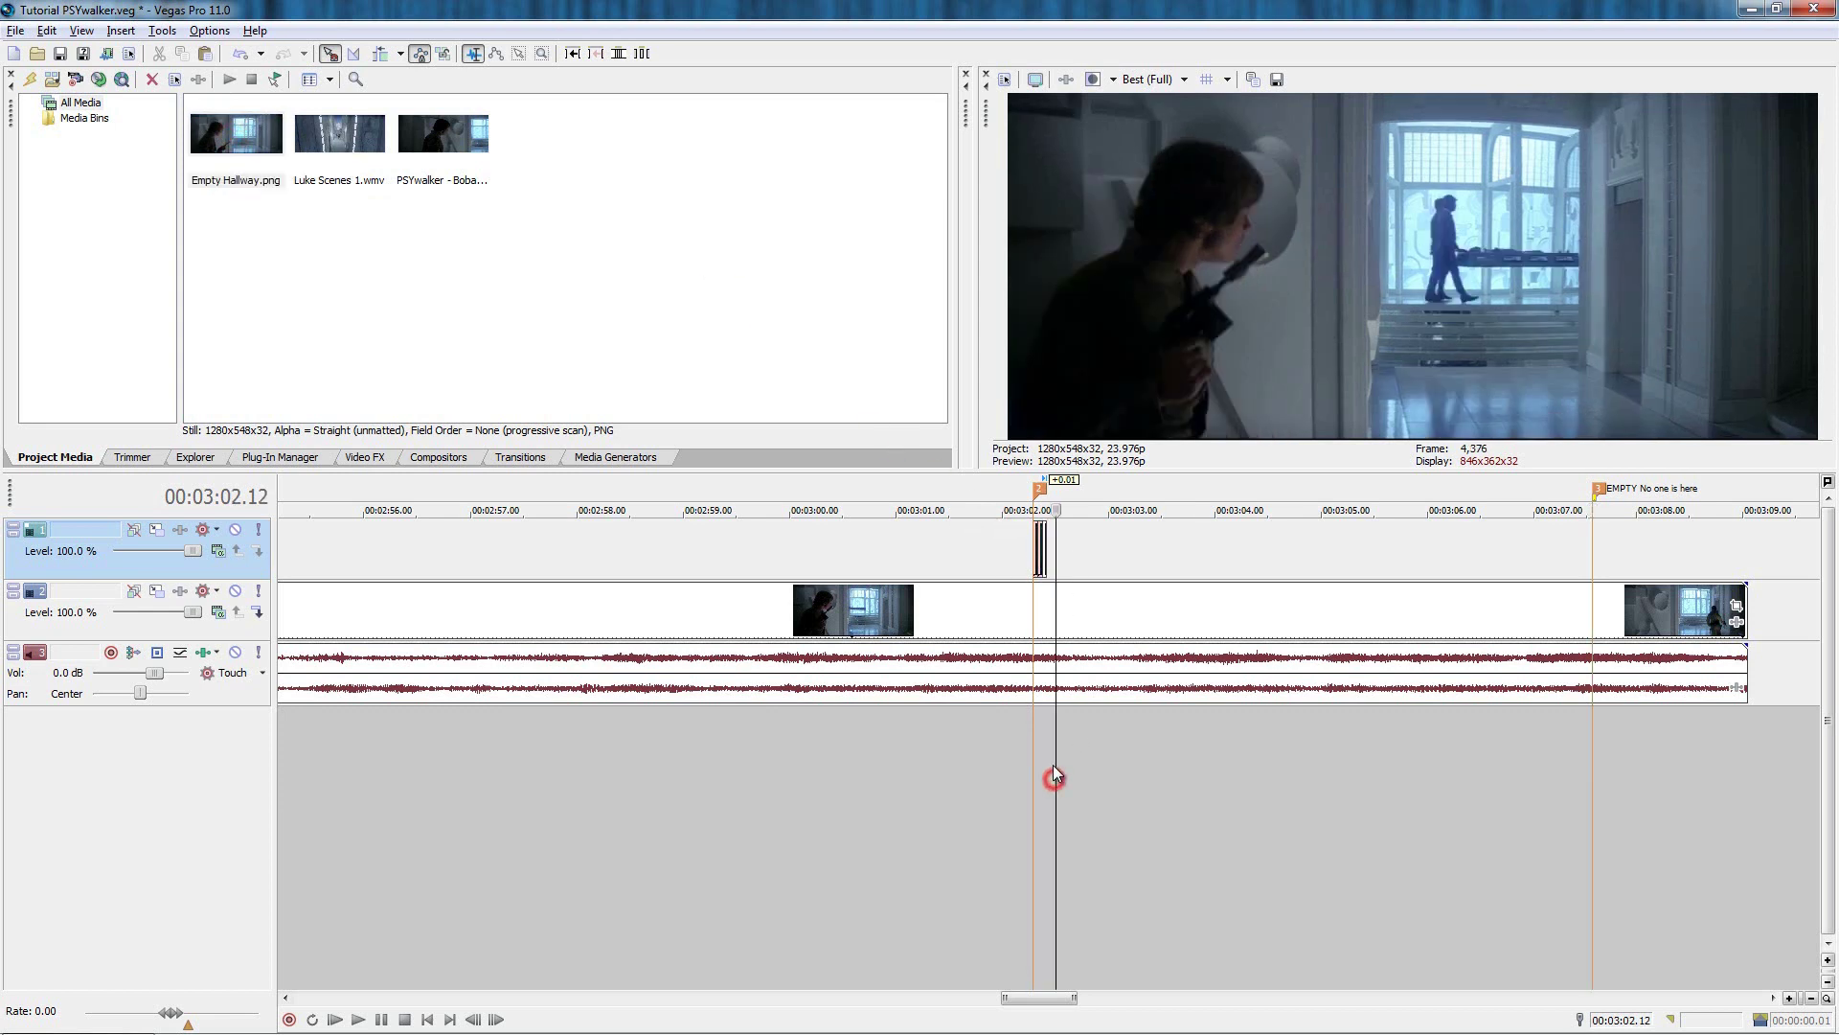
scroll(1054, 774, up, 5)
click(834, 780)
click(798, 801)
right_click(812, 549)
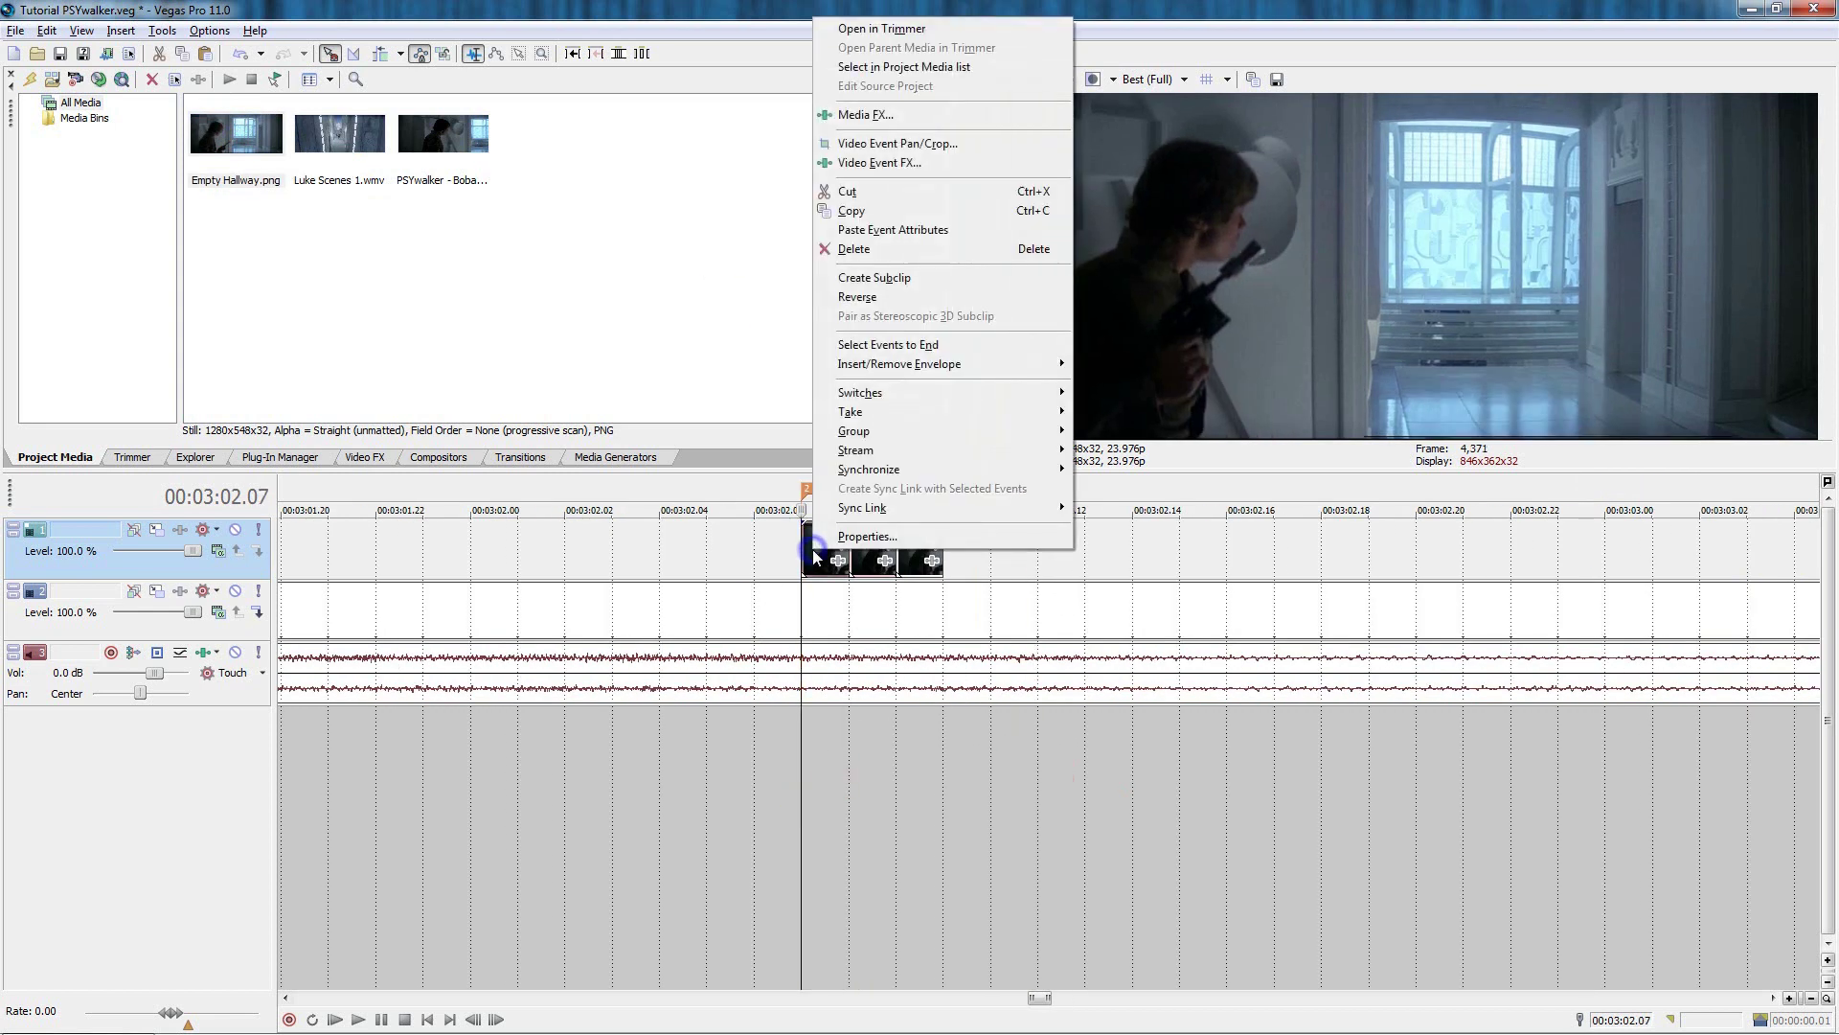
click(842, 207)
click(909, 542)
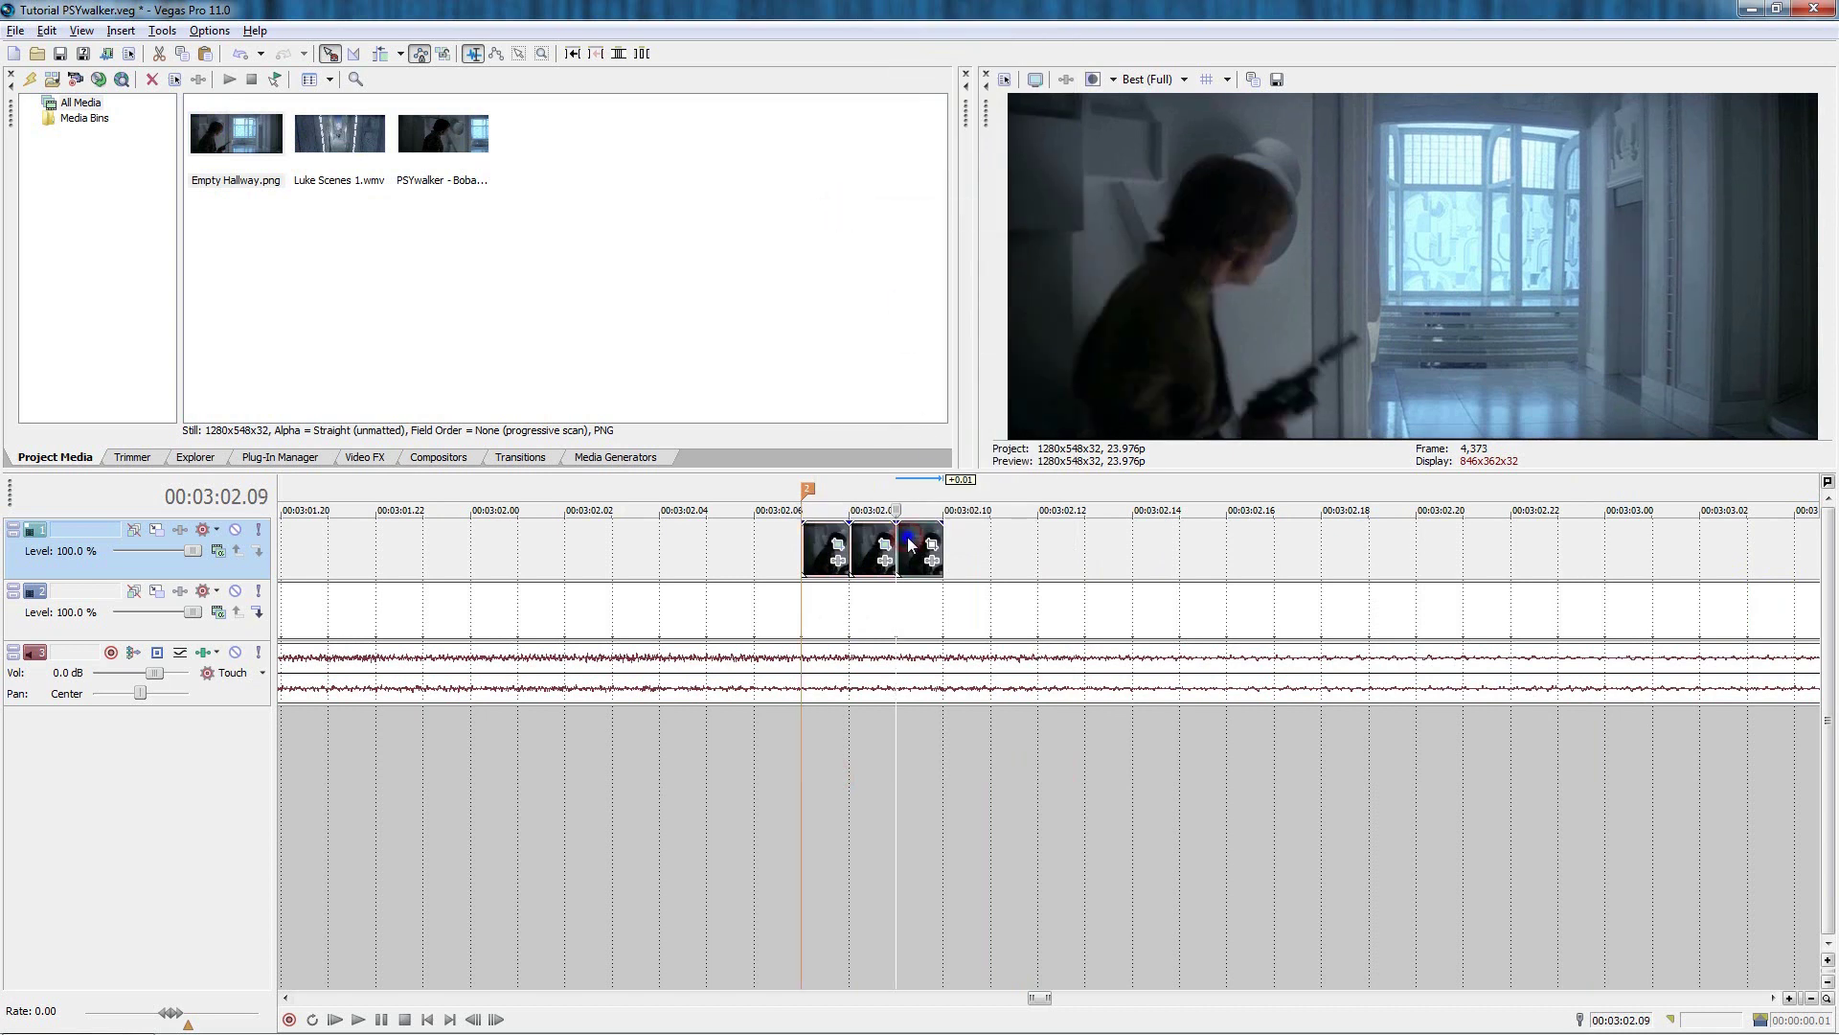
right_click(908, 544)
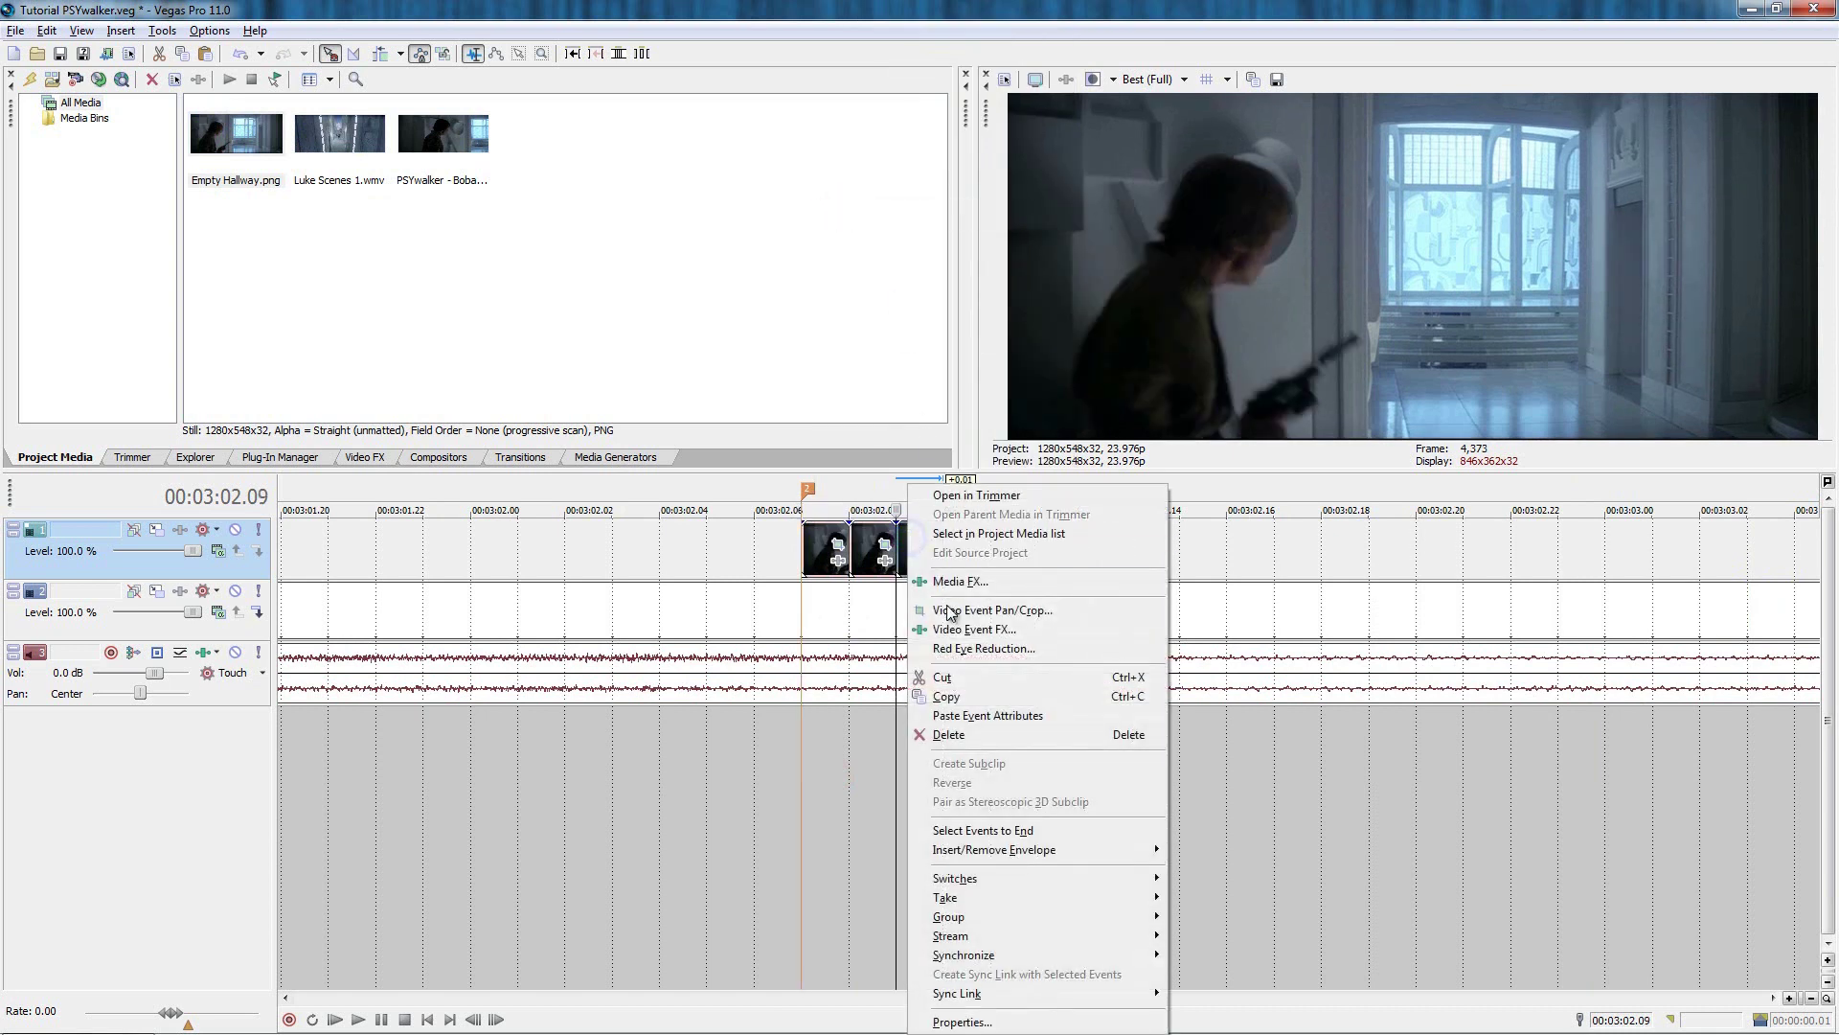
click(963, 716)
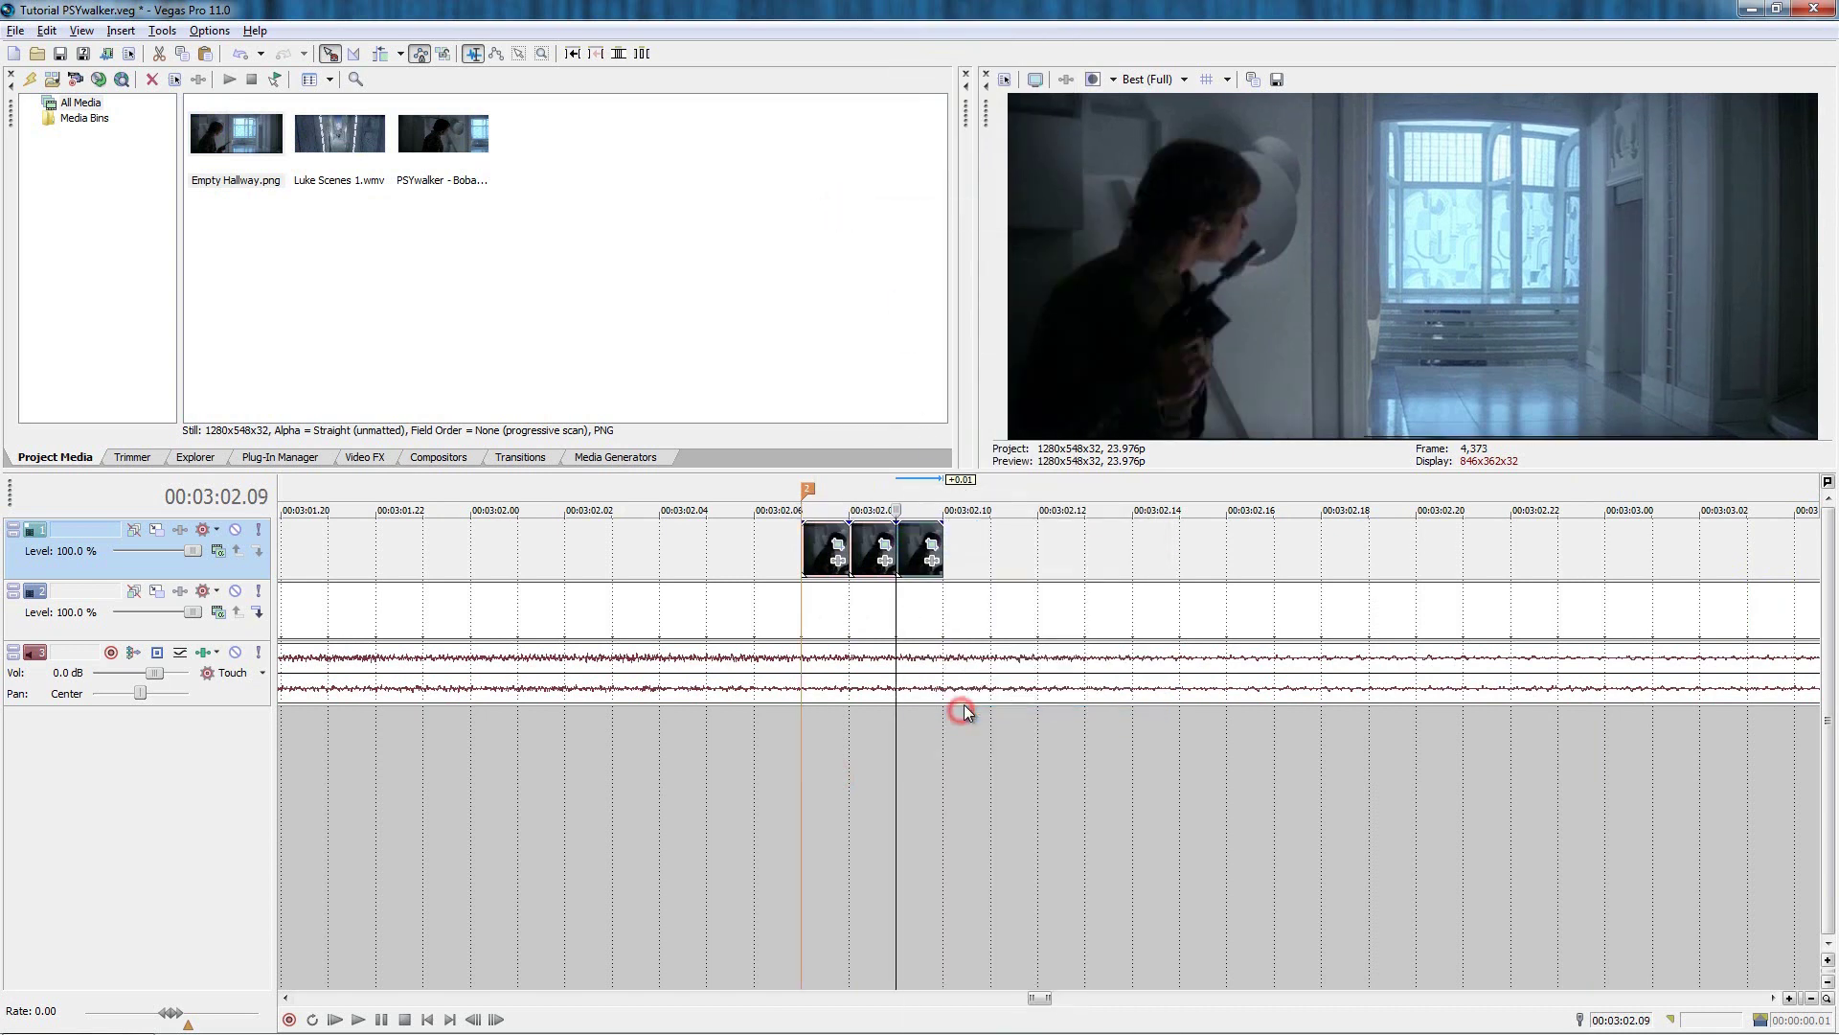
Delete the two masked video frames from the upper track and move the Empty Hallway still to 00:03:02.07.
click(876, 546)
key(Delete)
drag(911, 543, 875, 556)
click(814, 551)
scroll(814, 551, up, 1)
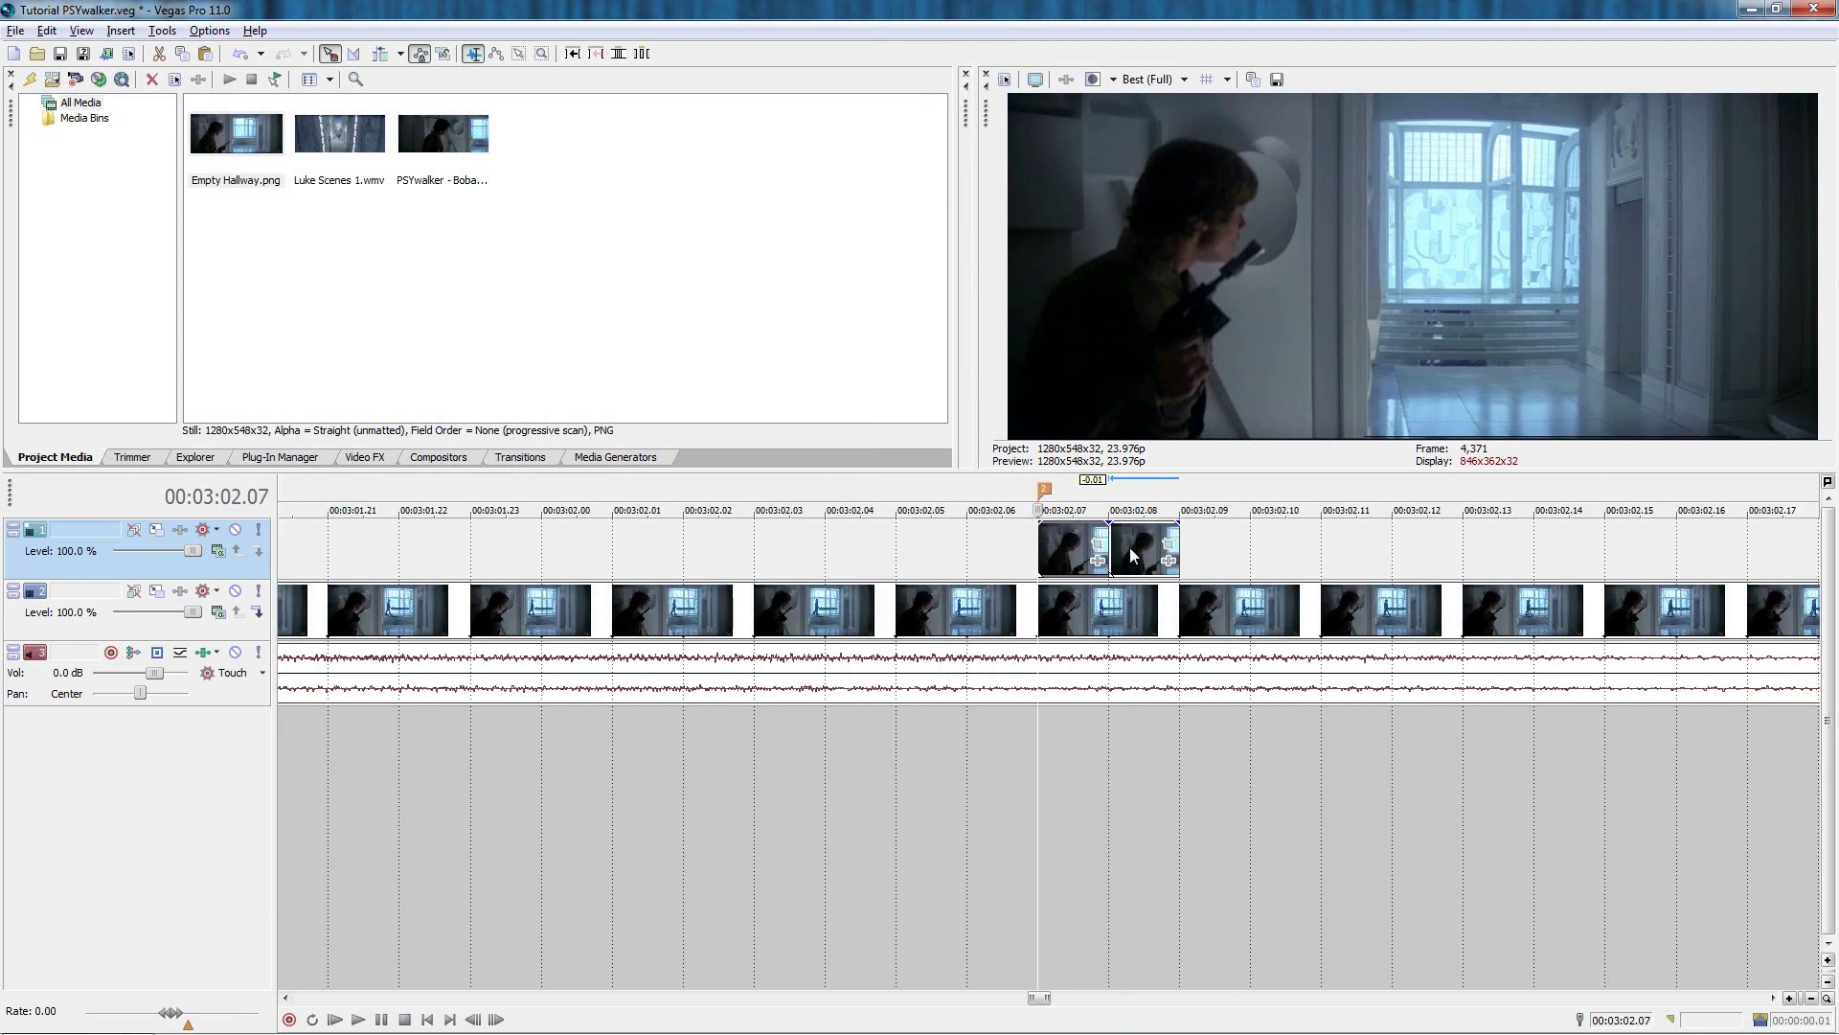
key(Delete)
drag(1131, 556, 1083, 558)
Extend the end of the Empty Hallway still to 00:03:03.02 in two stages, checking the preview along the way.
drag(1107, 546, 1677, 549)
click(1410, 856)
click(1540, 827)
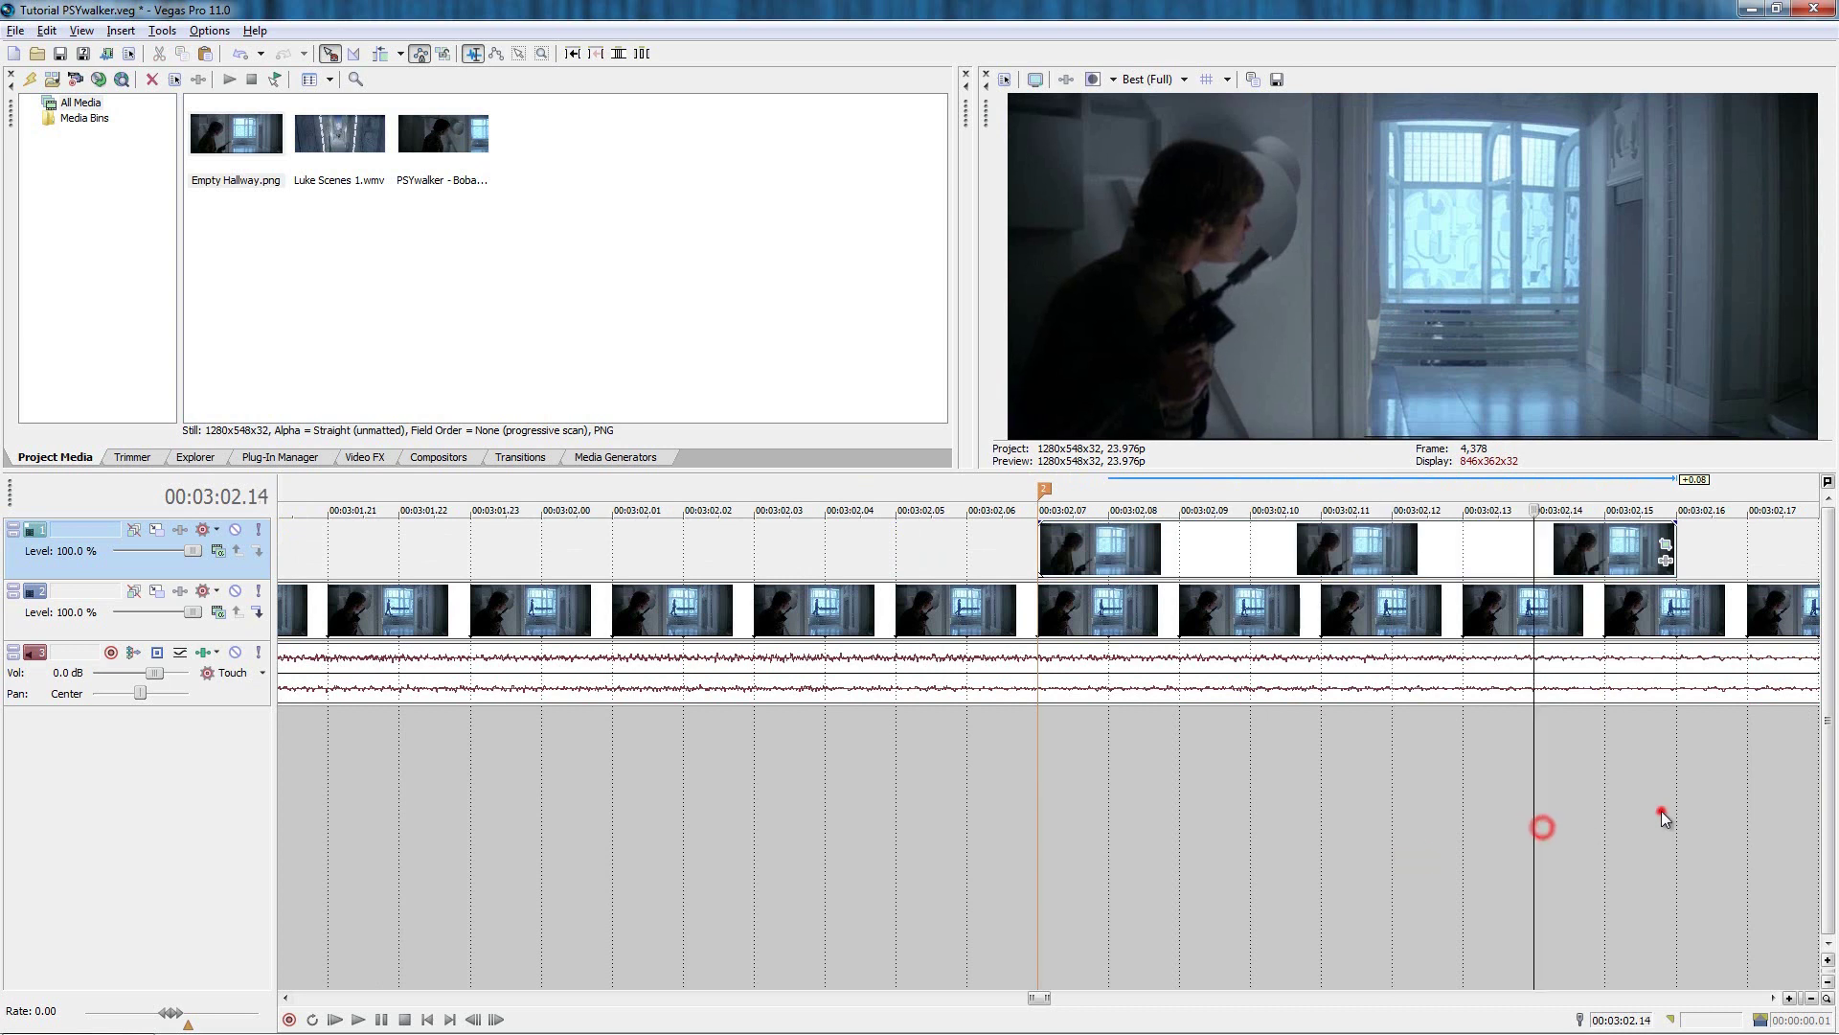
click(1664, 817)
scroll(1054, 683, down, 1)
drag(1032, 548, 1504, 548)
click(629, 871)
key(space)
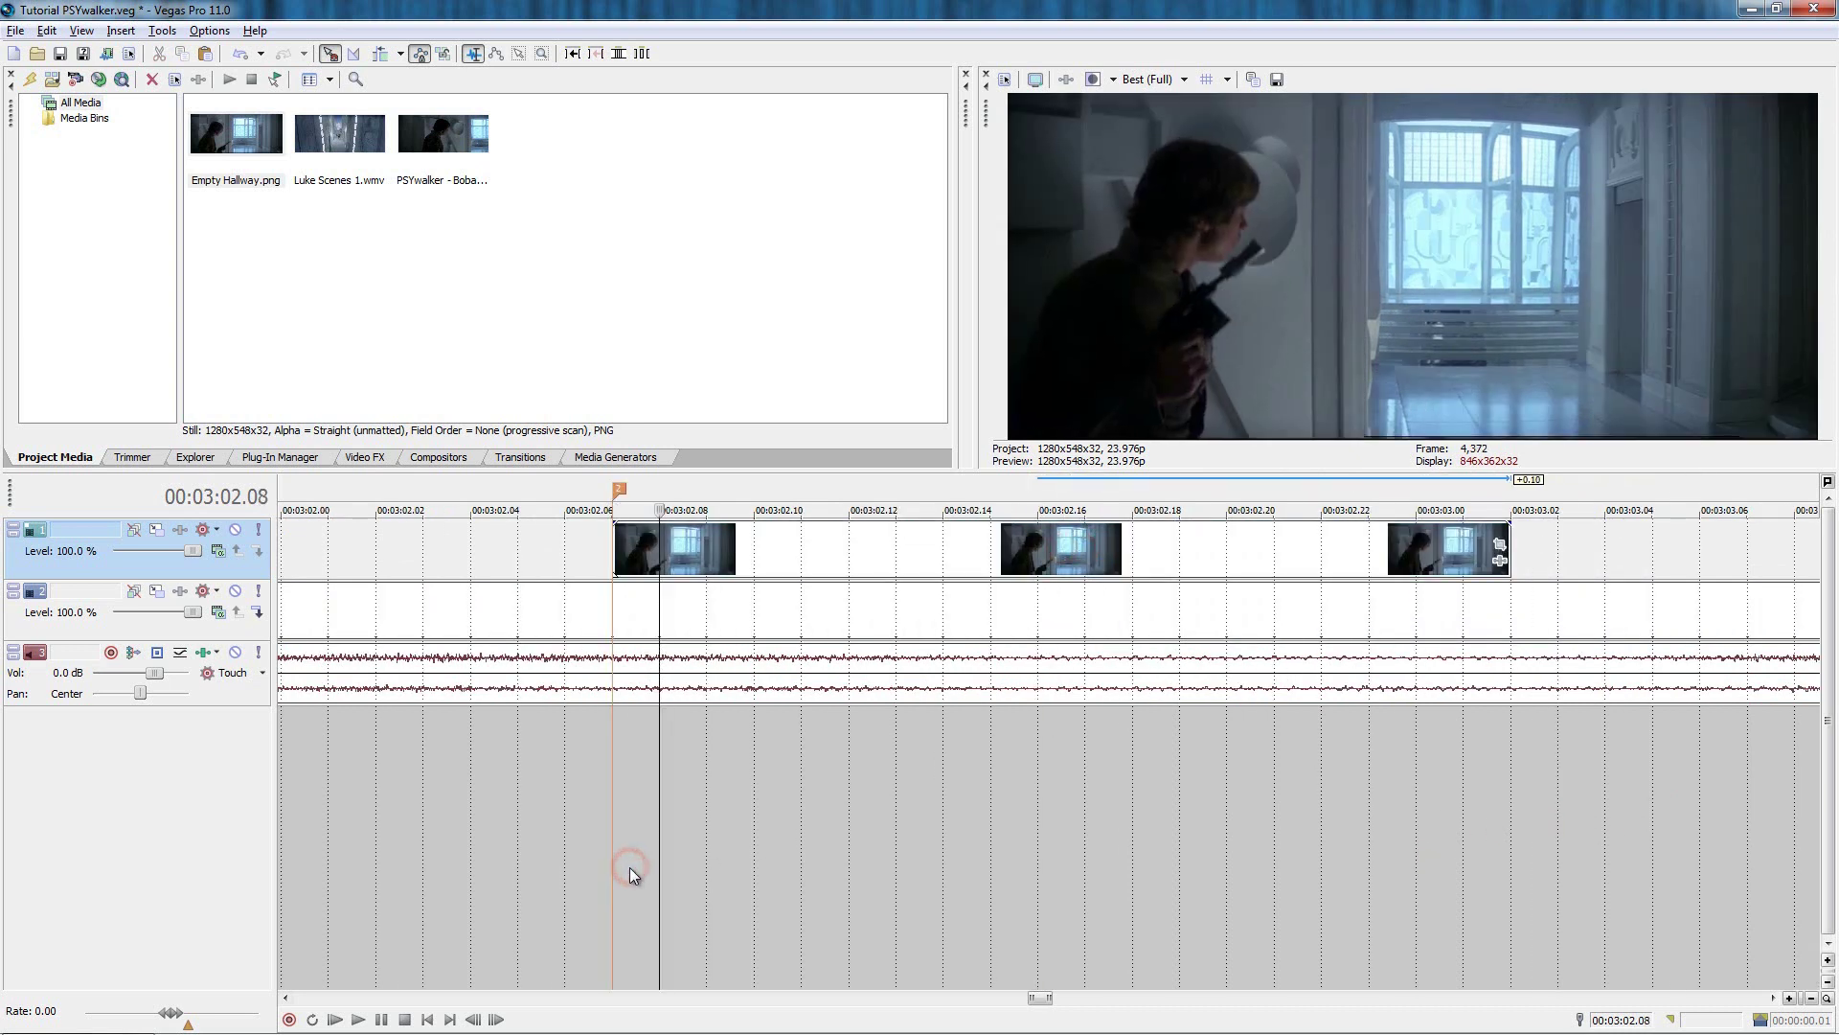
scroll(730, 827, down, 3)
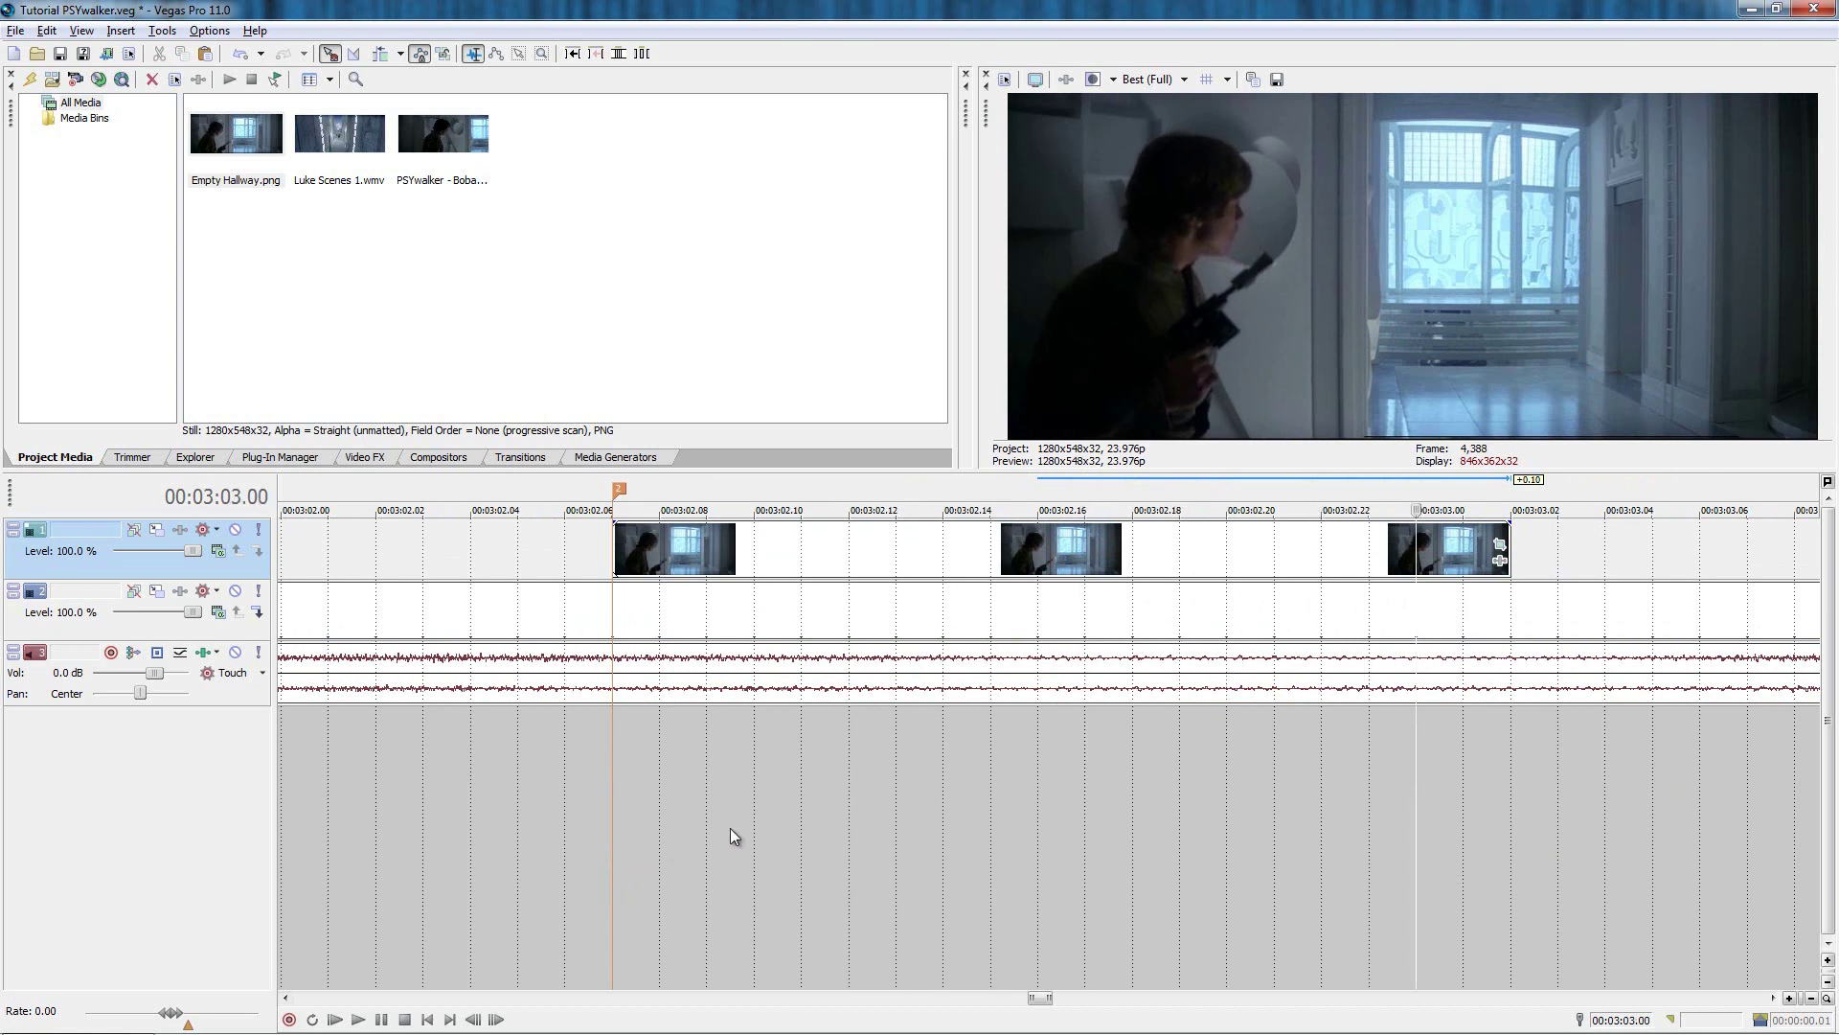
Extend the end of the Empty Hallway still to 00:03:05.00 and play the shot from the start of the still.
drag(1073, 549, 1827, 542)
click(773, 860)
scroll(773, 860, down, 3)
key(space)
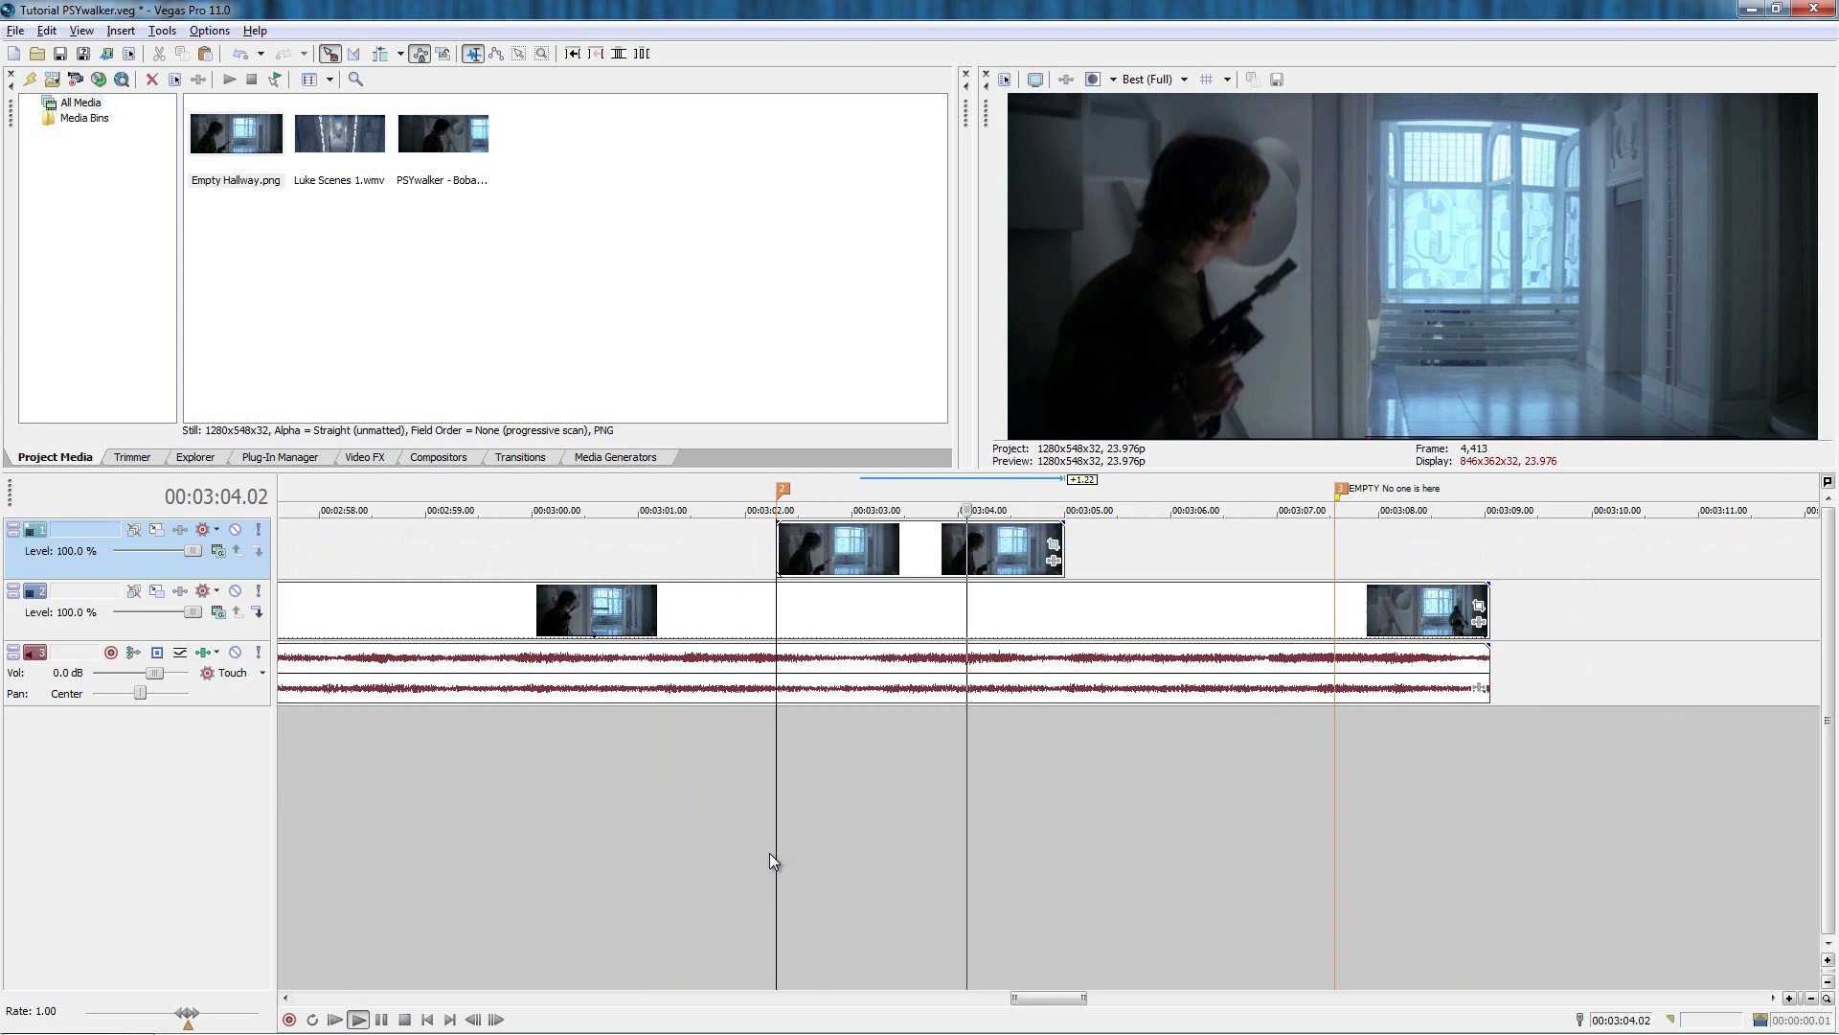
scroll(843, 822, down, 5)
key(Return)
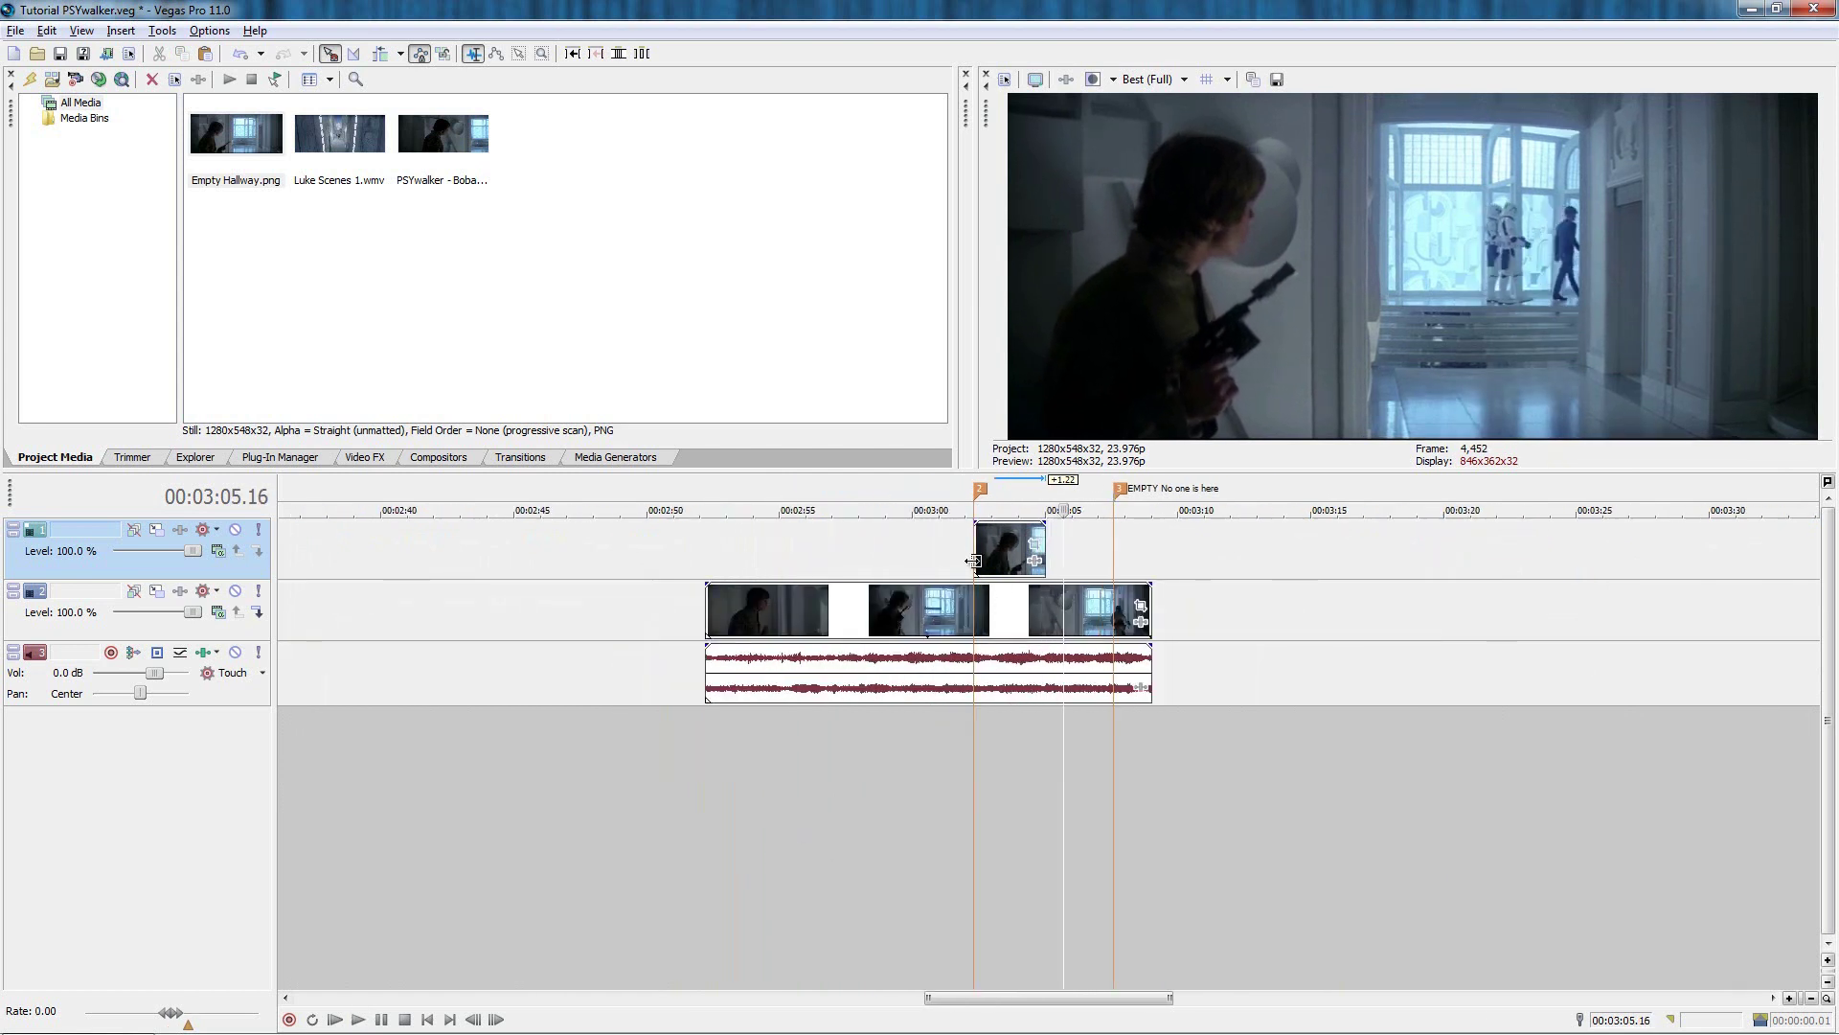
Extend the start of the Empty Hallway still back to 00:02:57.11 and play the added part.
drag(973, 560, 904, 571)
key(space)
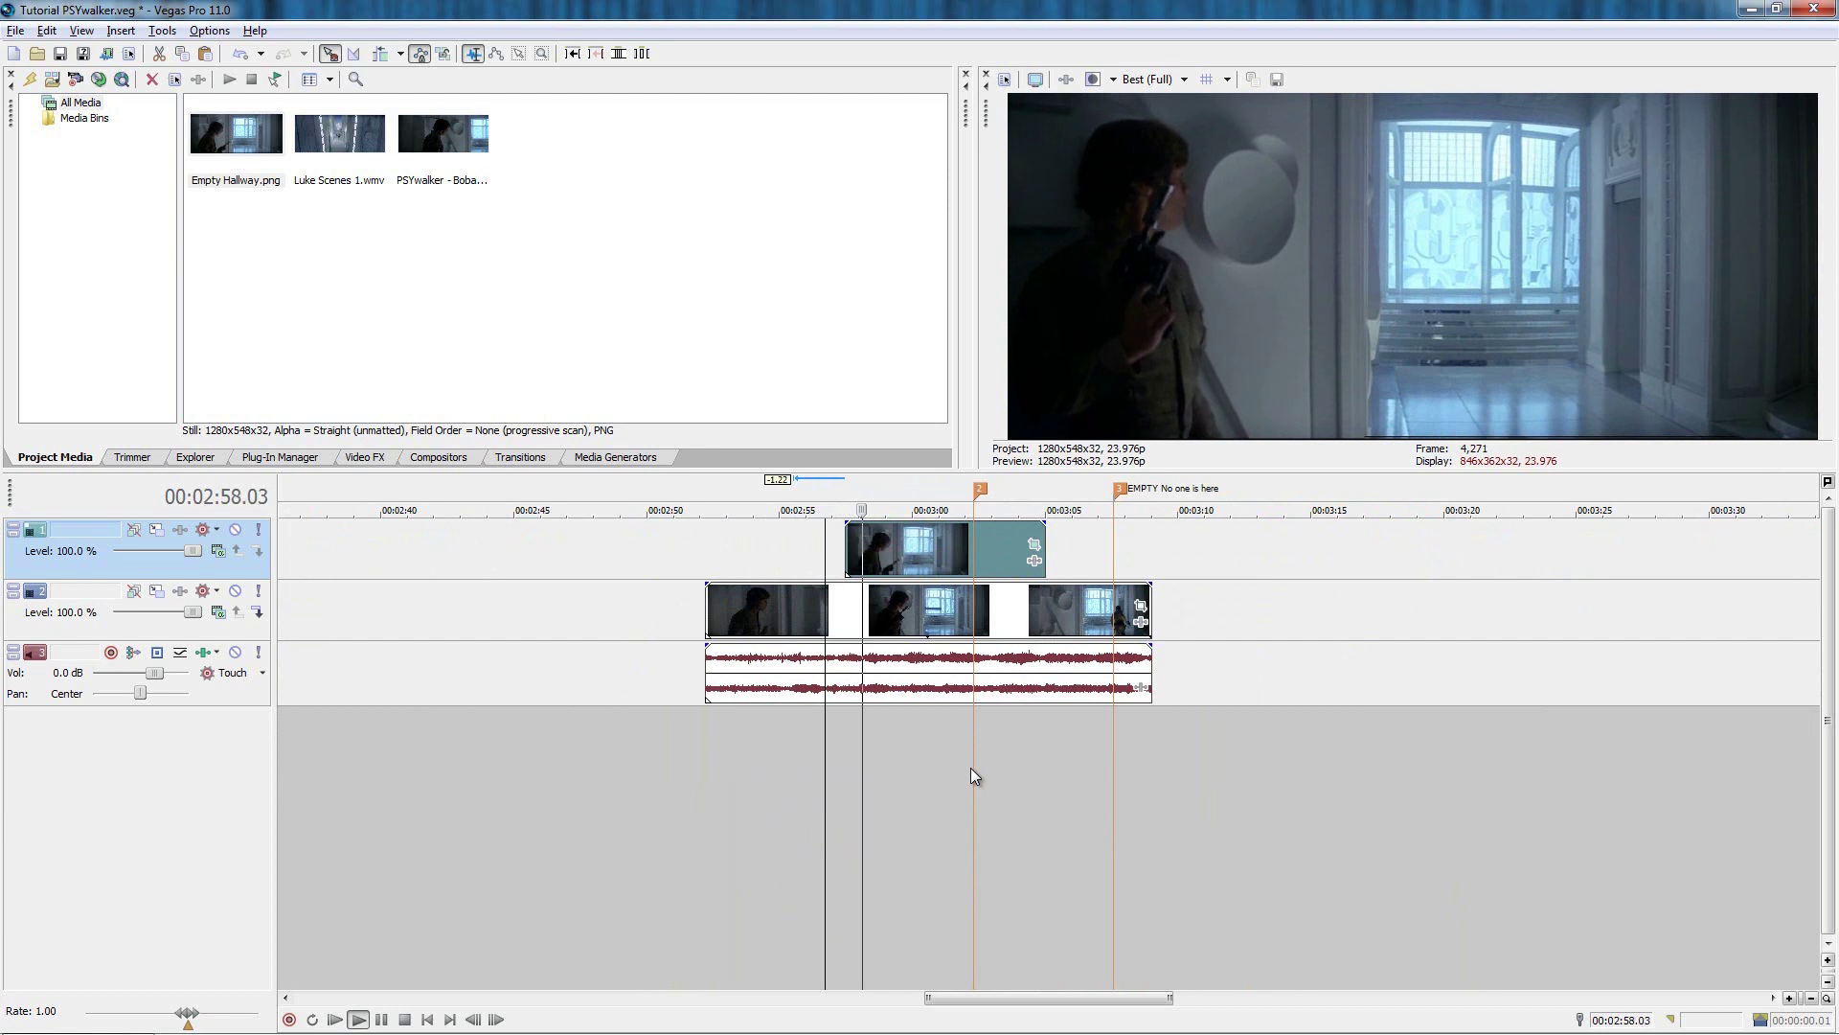
key(Return)
scroll(970, 767, up, 3)
click(977, 797)
Compare the hallway alignment at 00:02:57.11 with the upper track muted and unmuted.
click(234, 531)
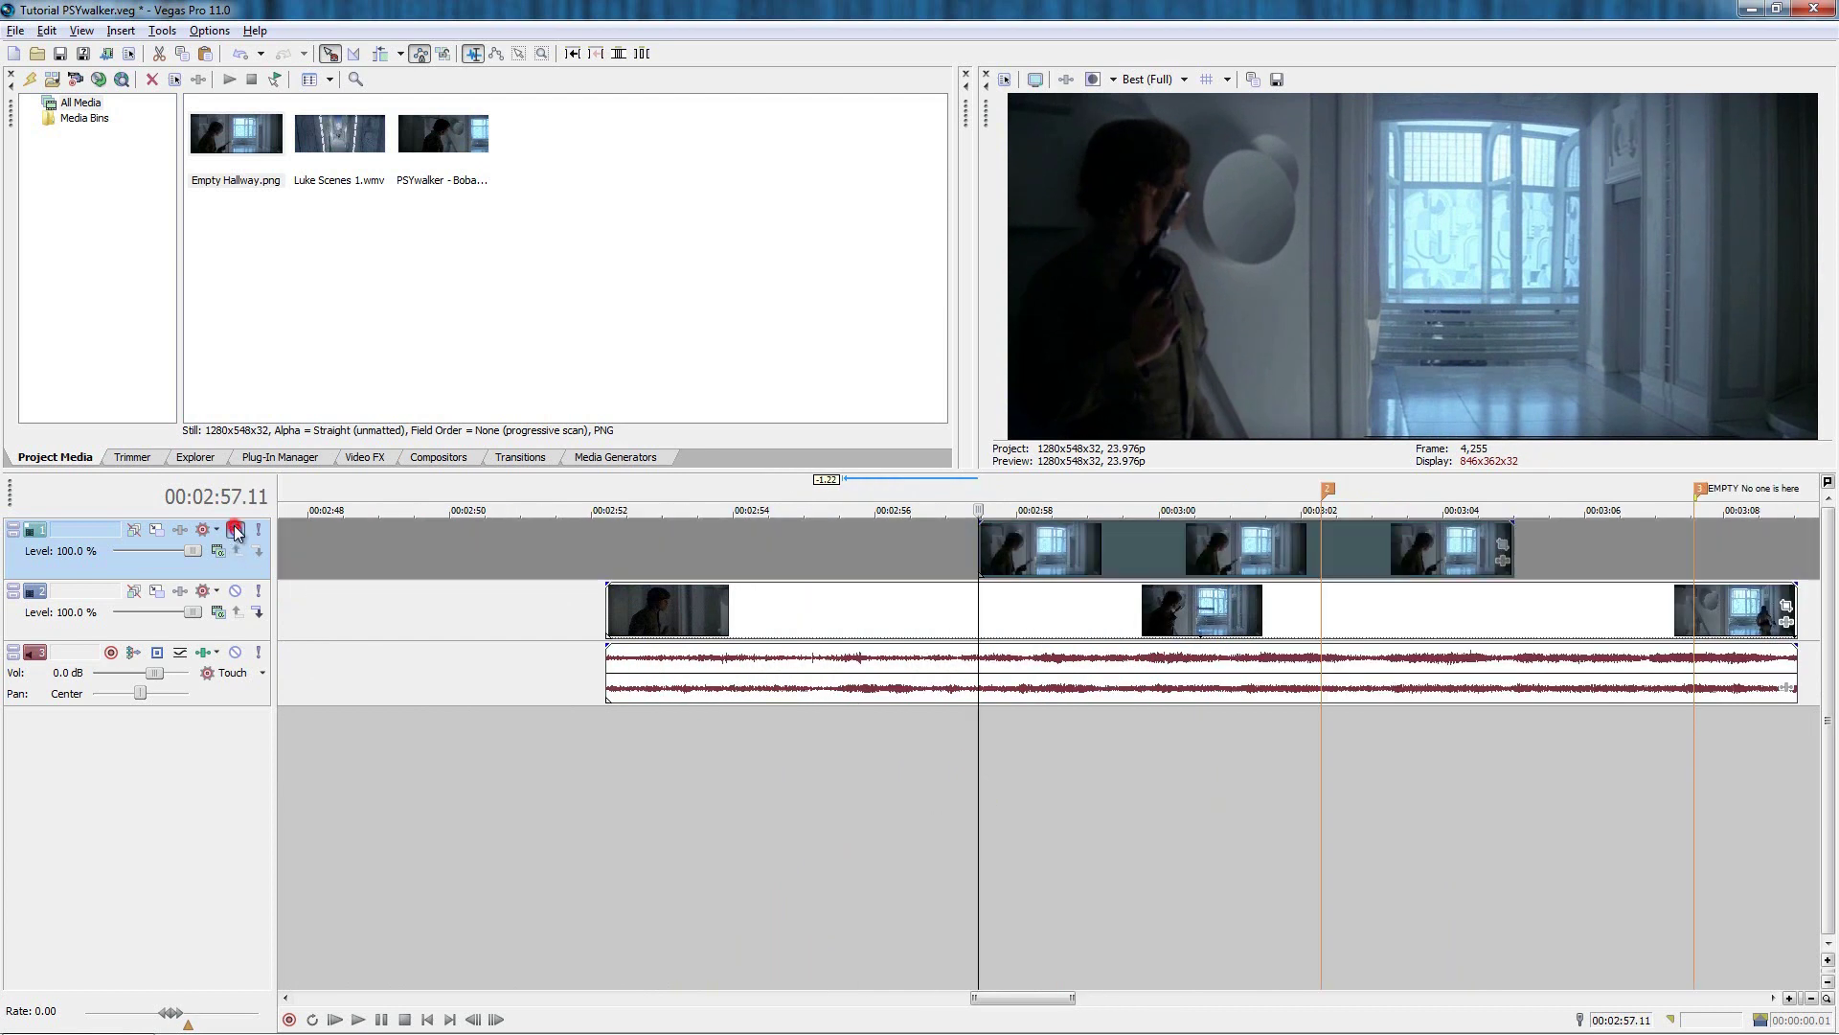
click(235, 531)
double_click(235, 530)
click(235, 531)
click(234, 531)
Open the still's Pan/Crop settings at 00:03:02.07 and add a position keyframe there.
click(1321, 746)
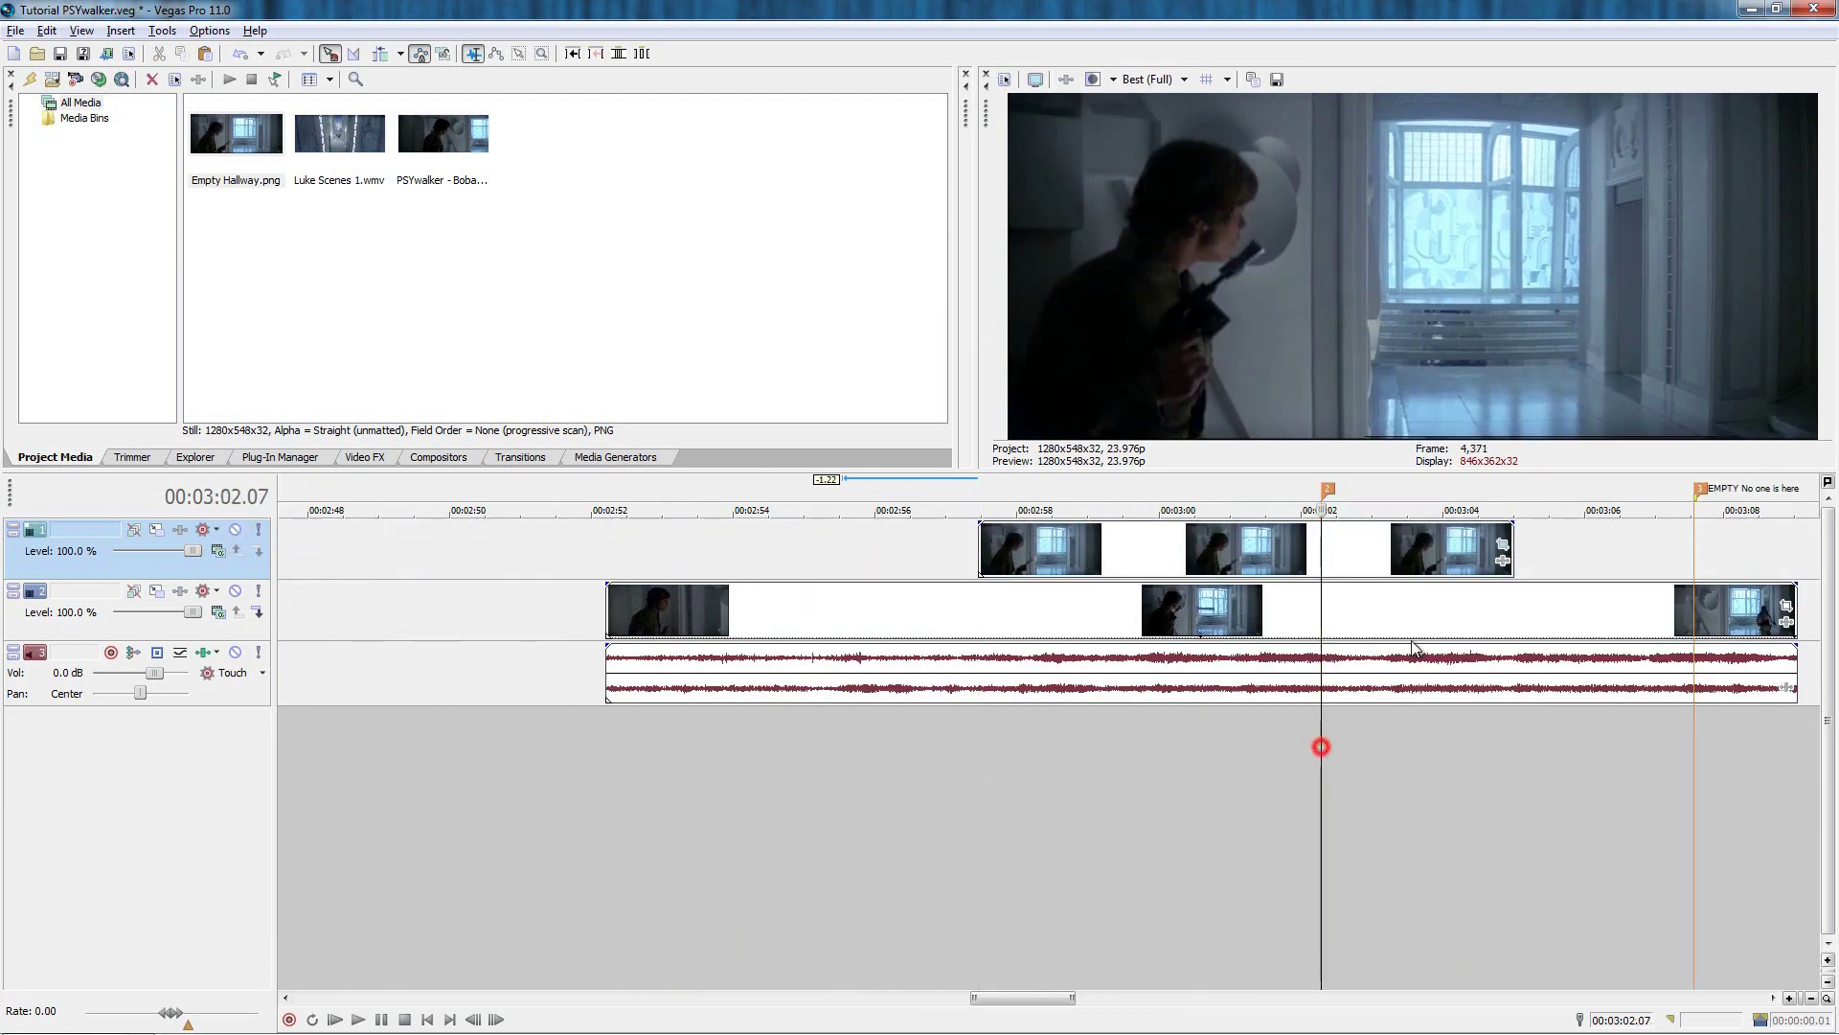
click(1502, 546)
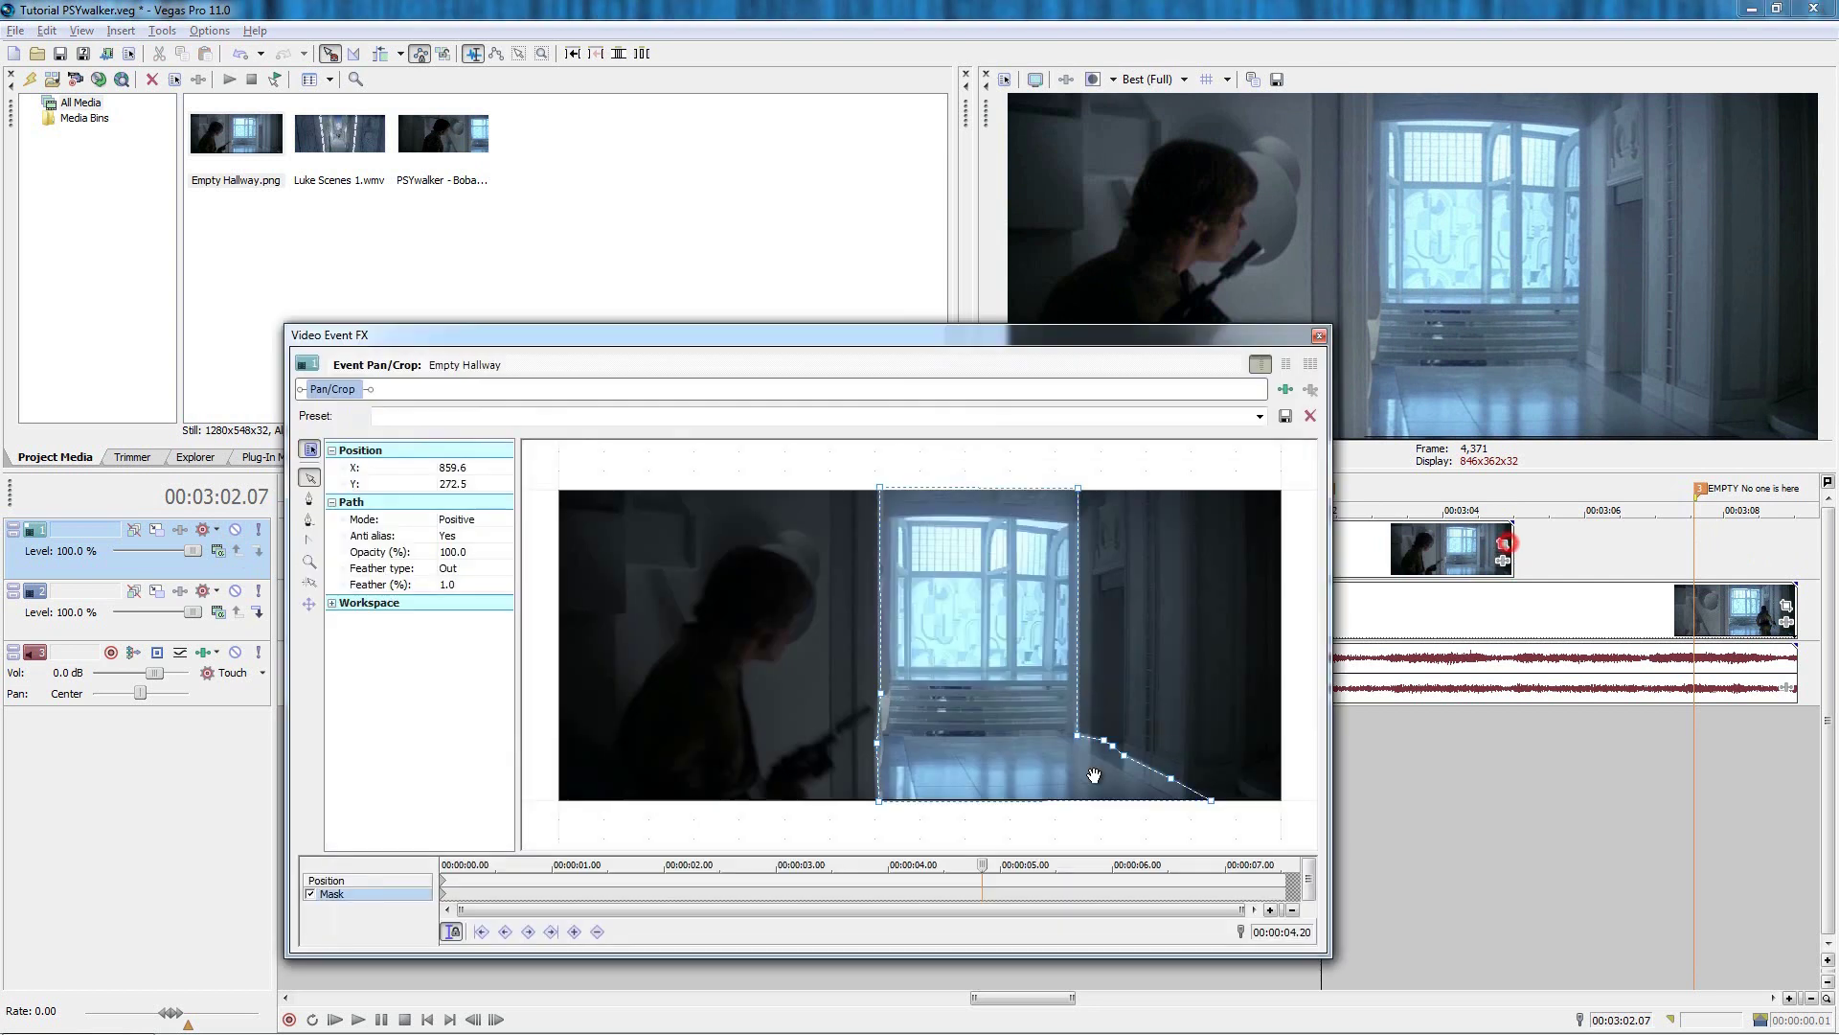
click(443, 882)
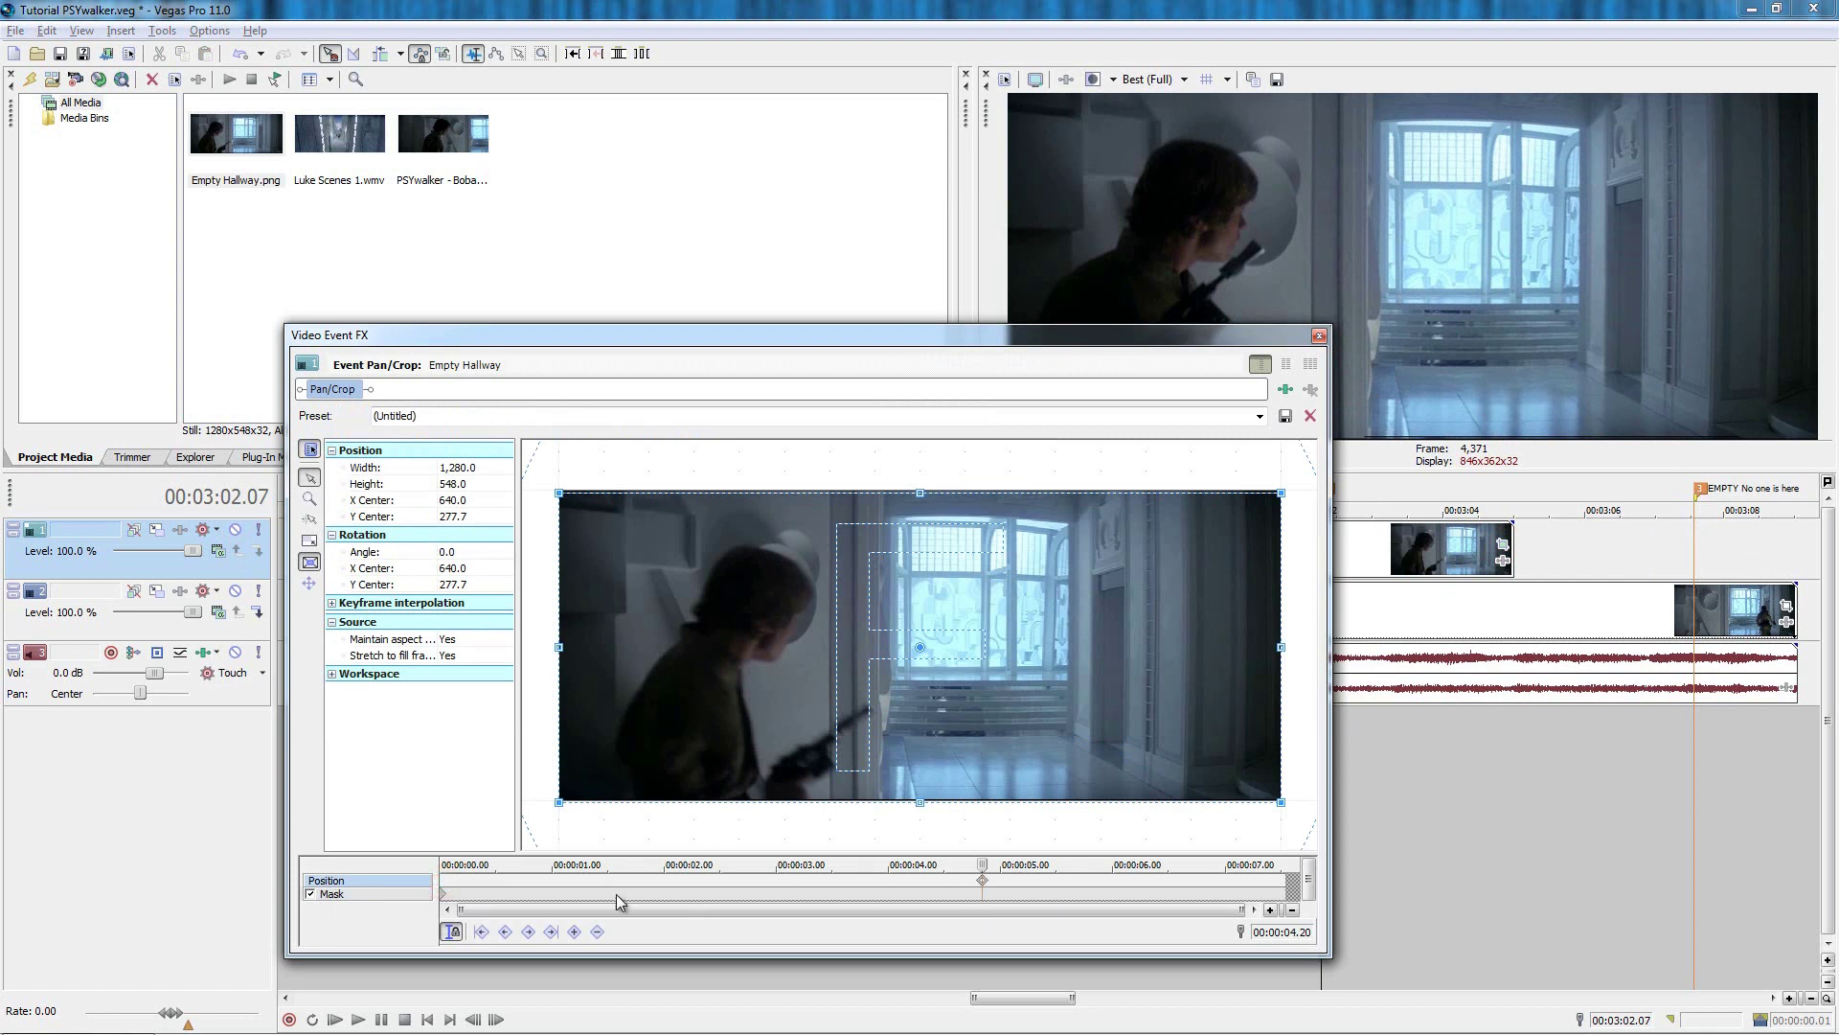
Shift the still's first position keyframe to X Center 643.4 and Y Center 279.1, comparing it against the muted track.
click(442, 880)
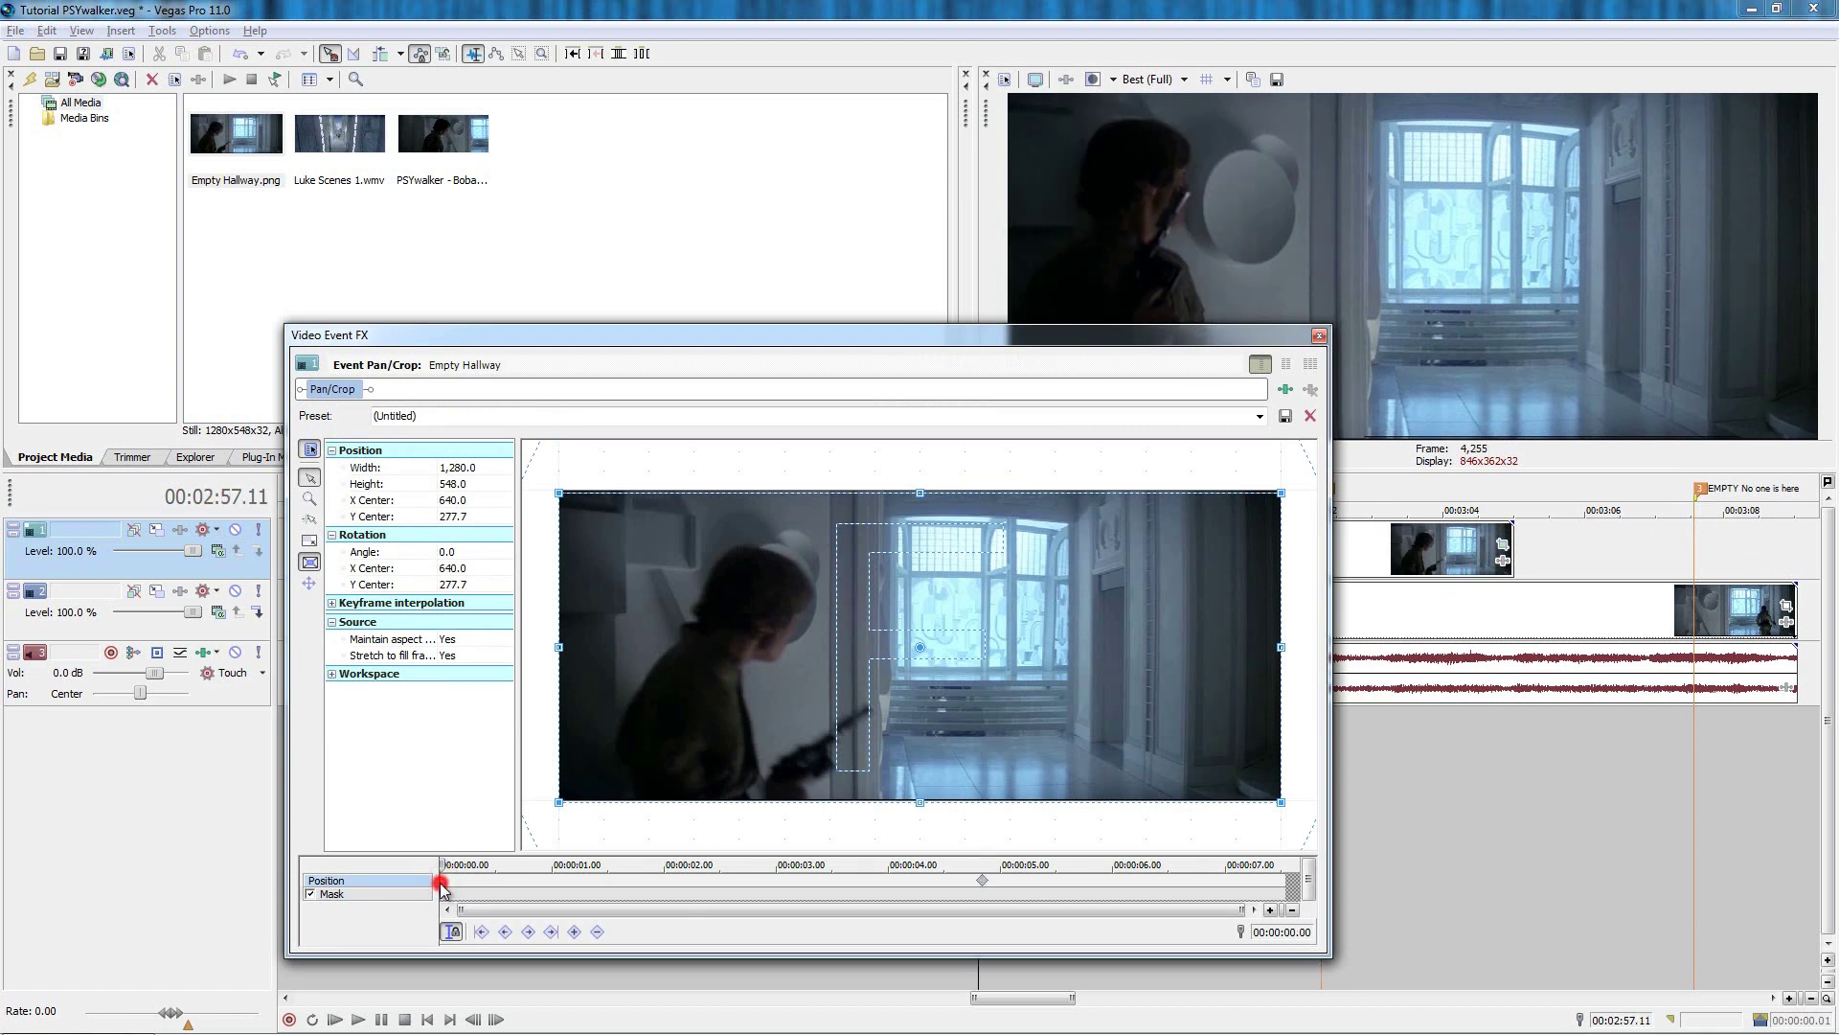
drag(782, 681, 784, 681)
click(235, 532)
click(236, 532)
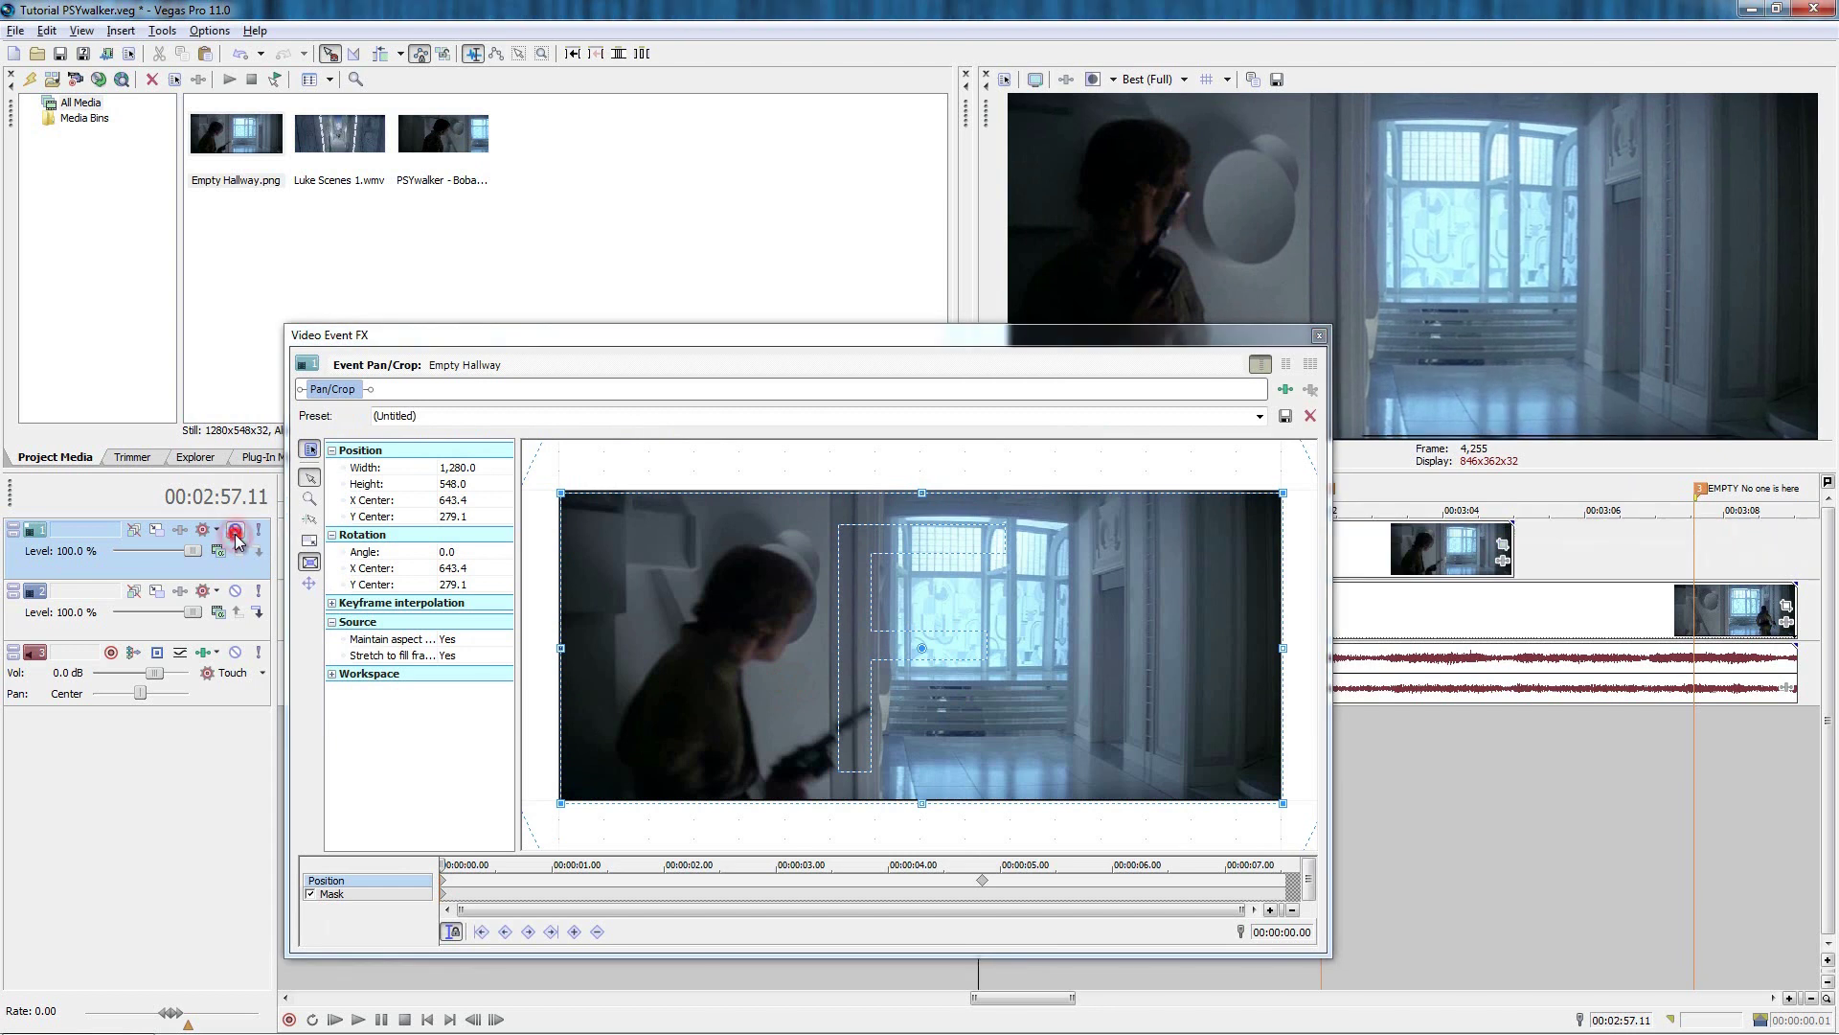
click(236, 531)
click(235, 532)
click(236, 532)
Fine-tune the first position keyframe to X Center 642.2, close the Pan/Crop settings and play the shot.
click(738, 720)
scroll(738, 720, up, 3)
drag(916, 643, 916, 643)
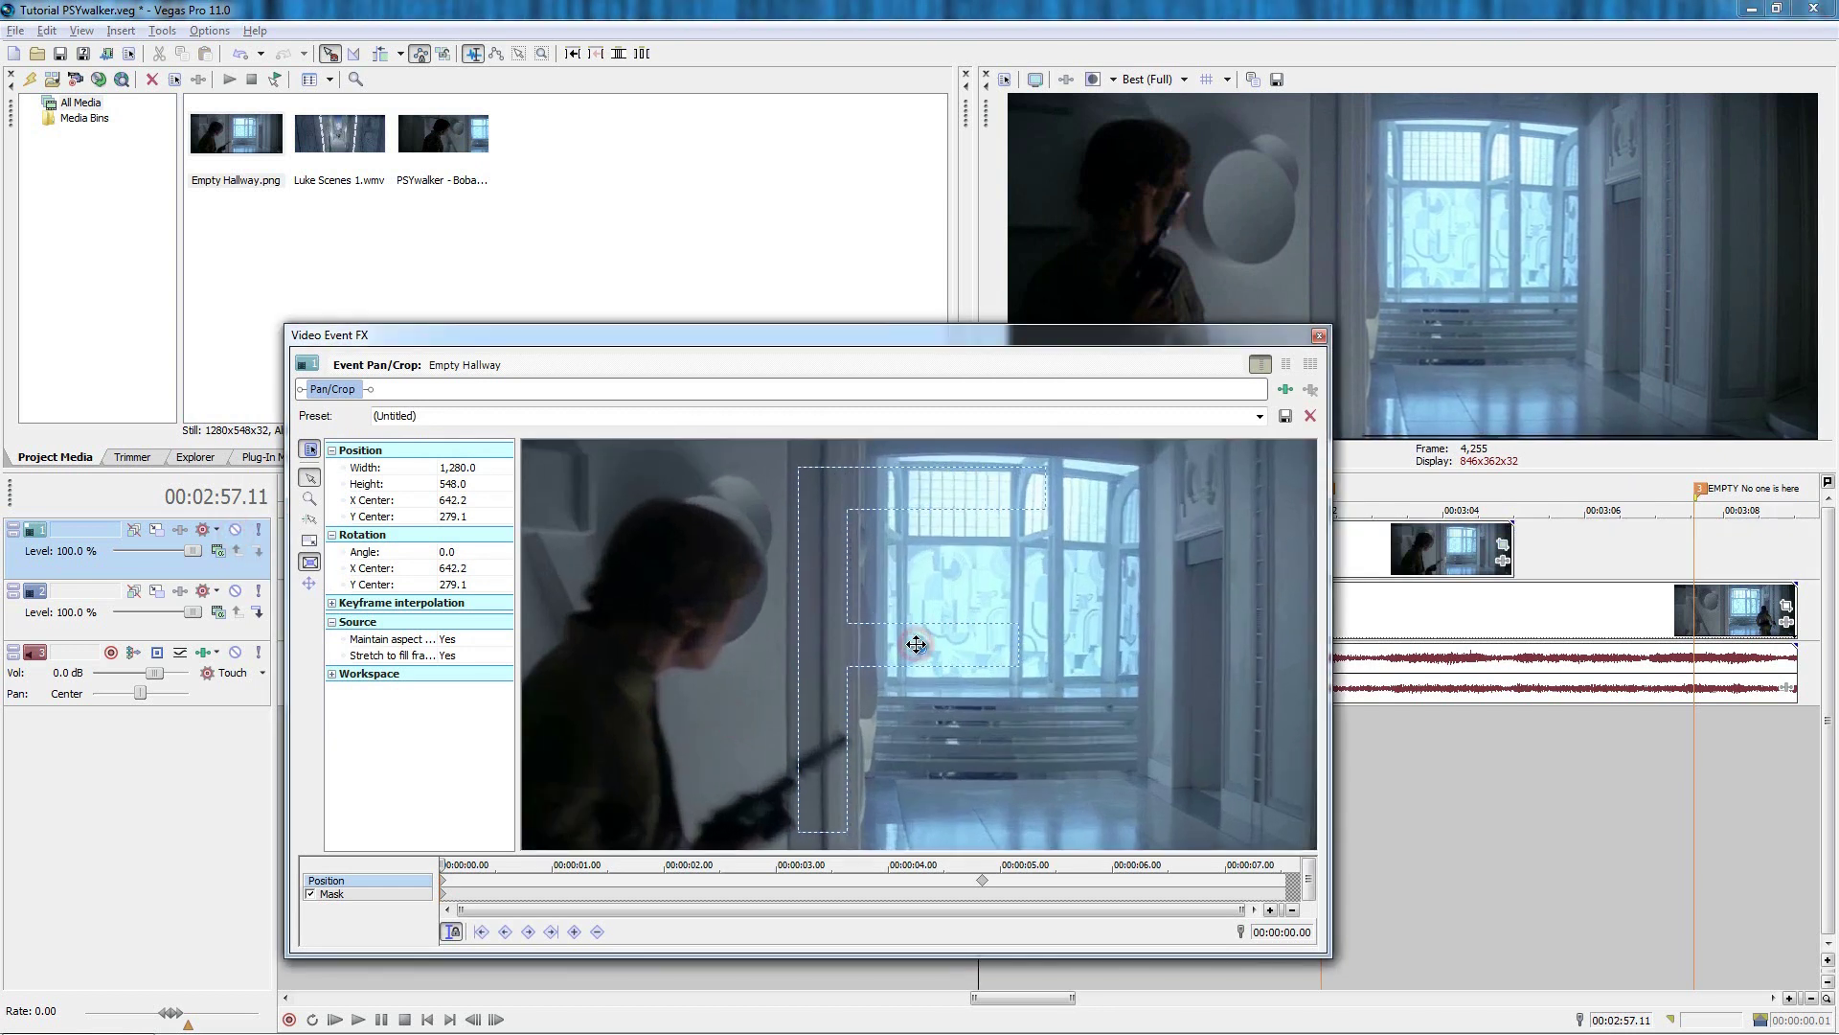
click(236, 530)
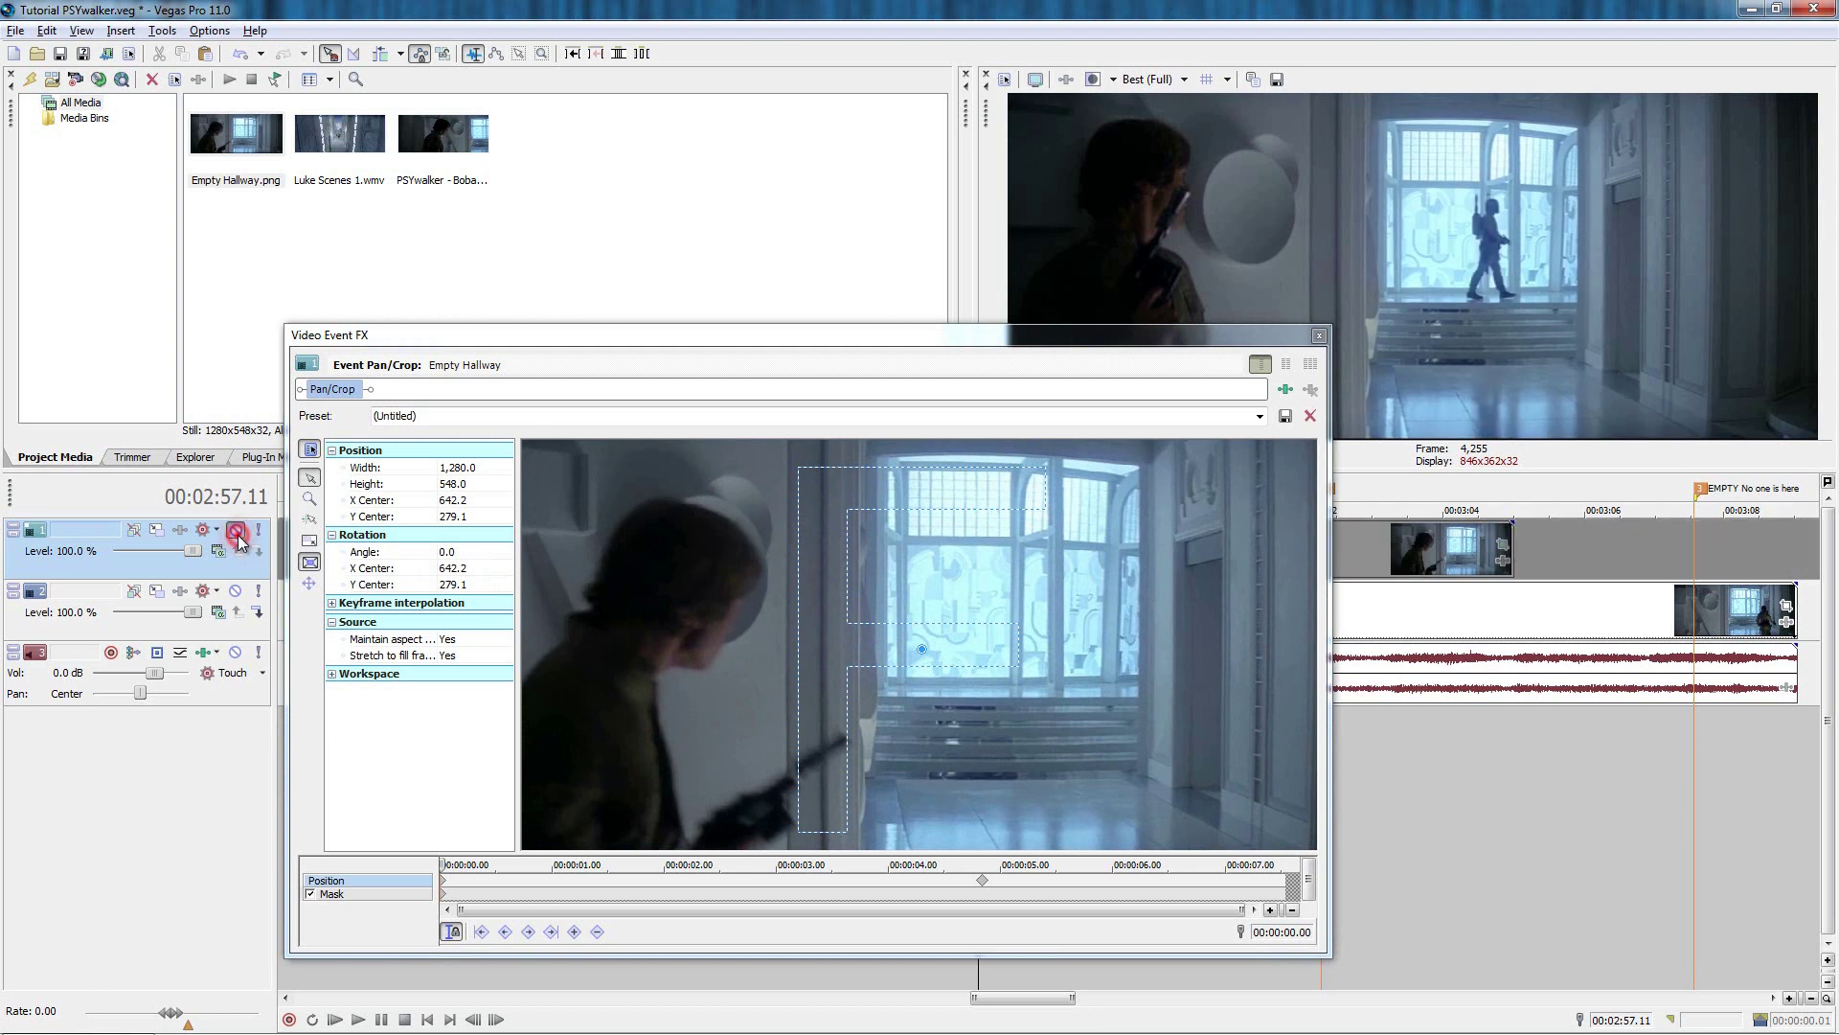
click(238, 532)
click(1318, 335)
click(1061, 804)
key(space)
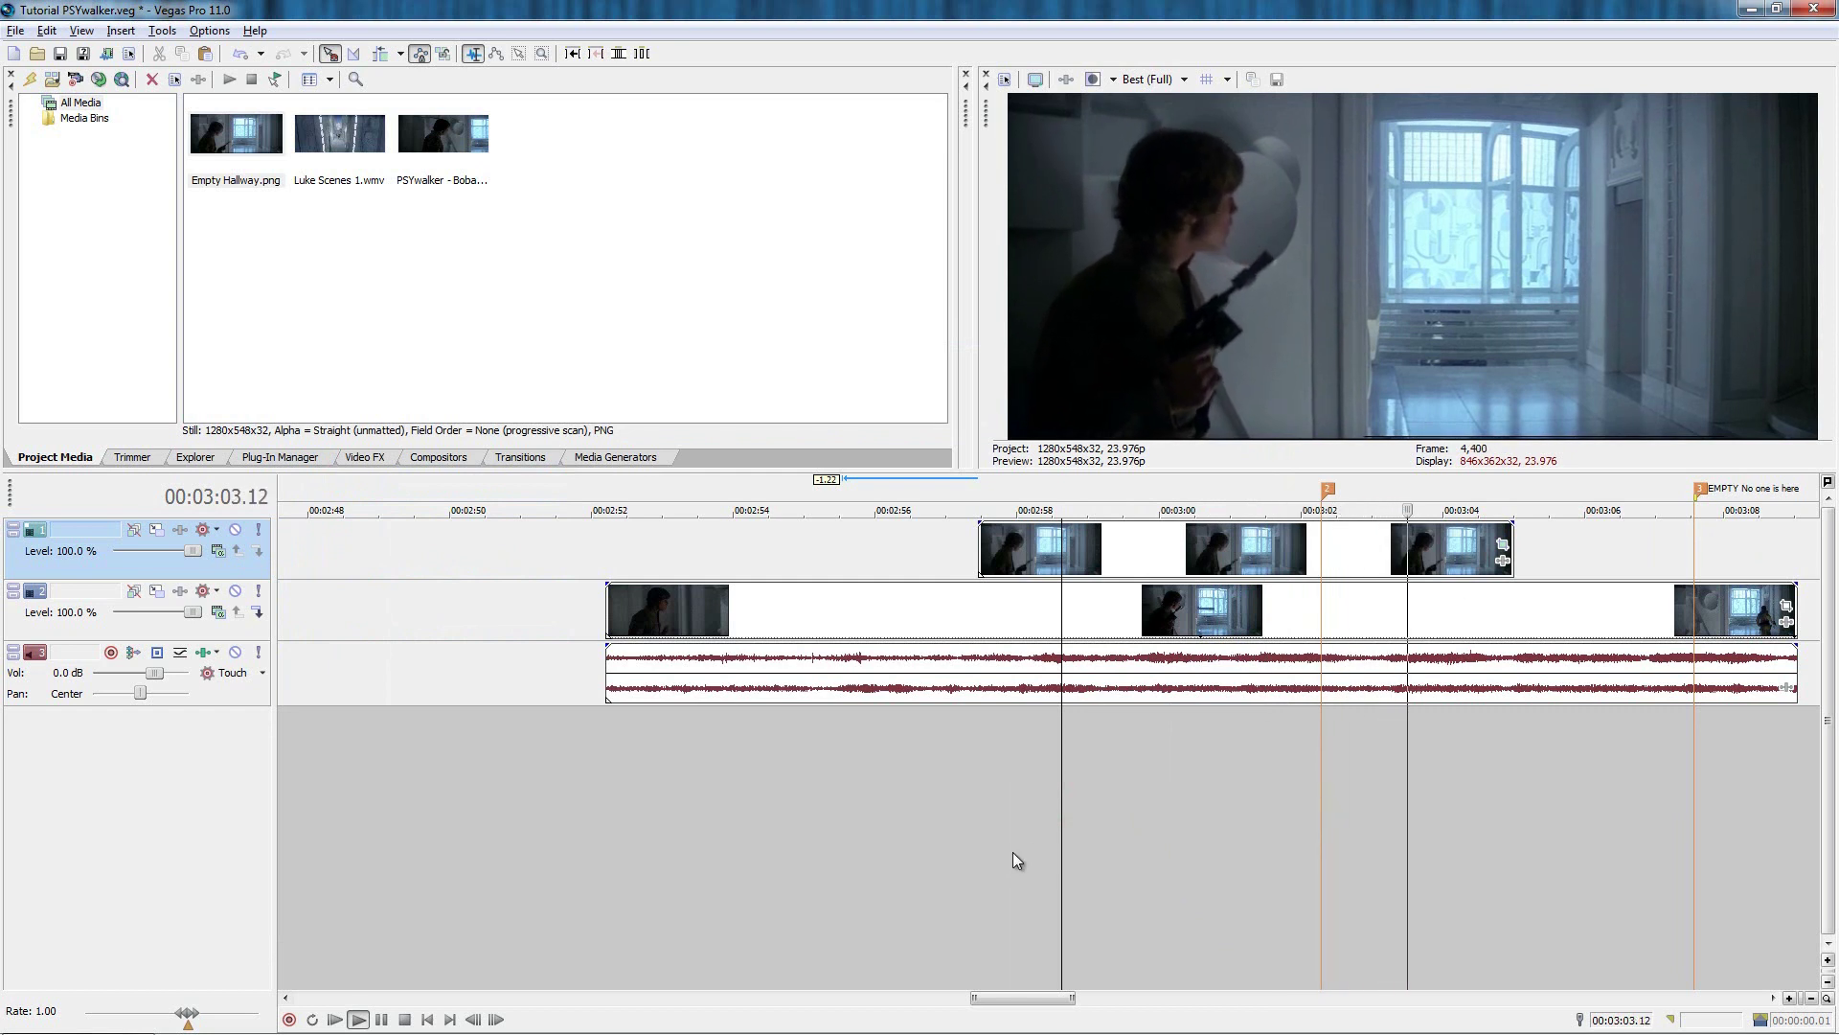
Step frame by frame through the footage before the still, around 00:02:54.19 to 00:02:55.02, examining what shows in the window.
scroll(1144, 572, up, 6)
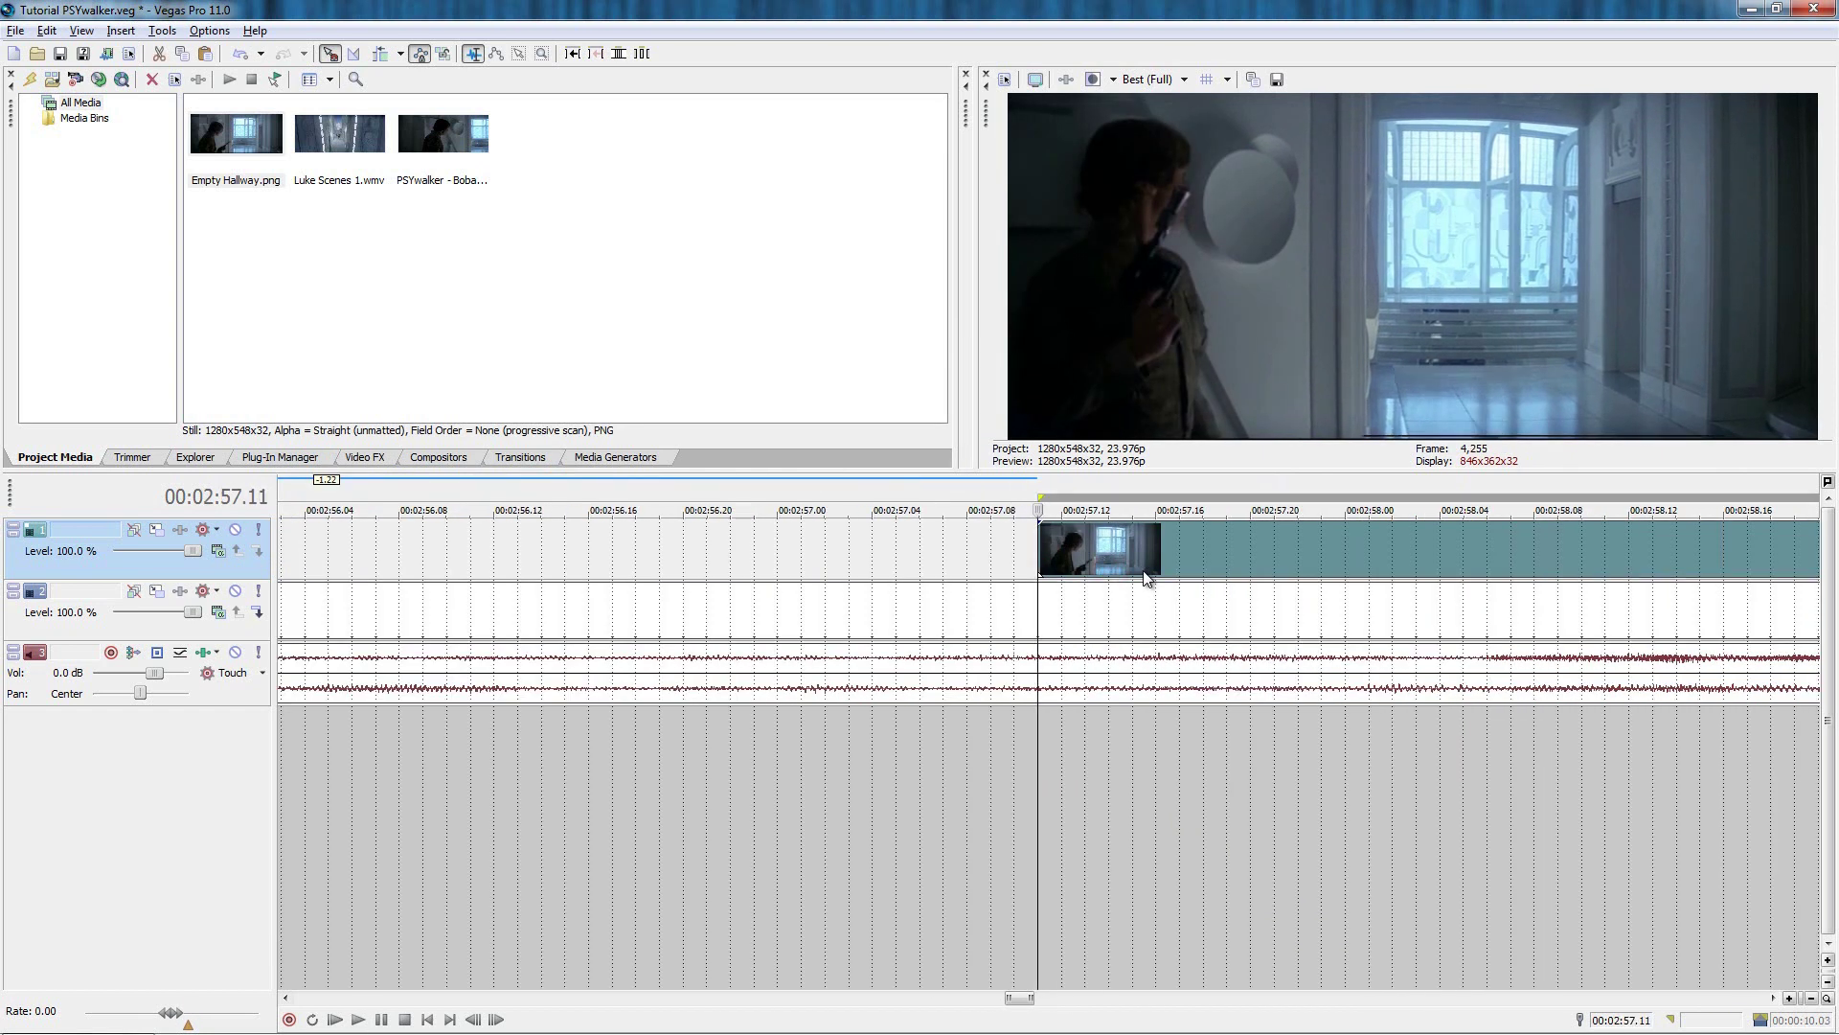
key(Right)
scroll(1144, 566, down, 8)
click(766, 577)
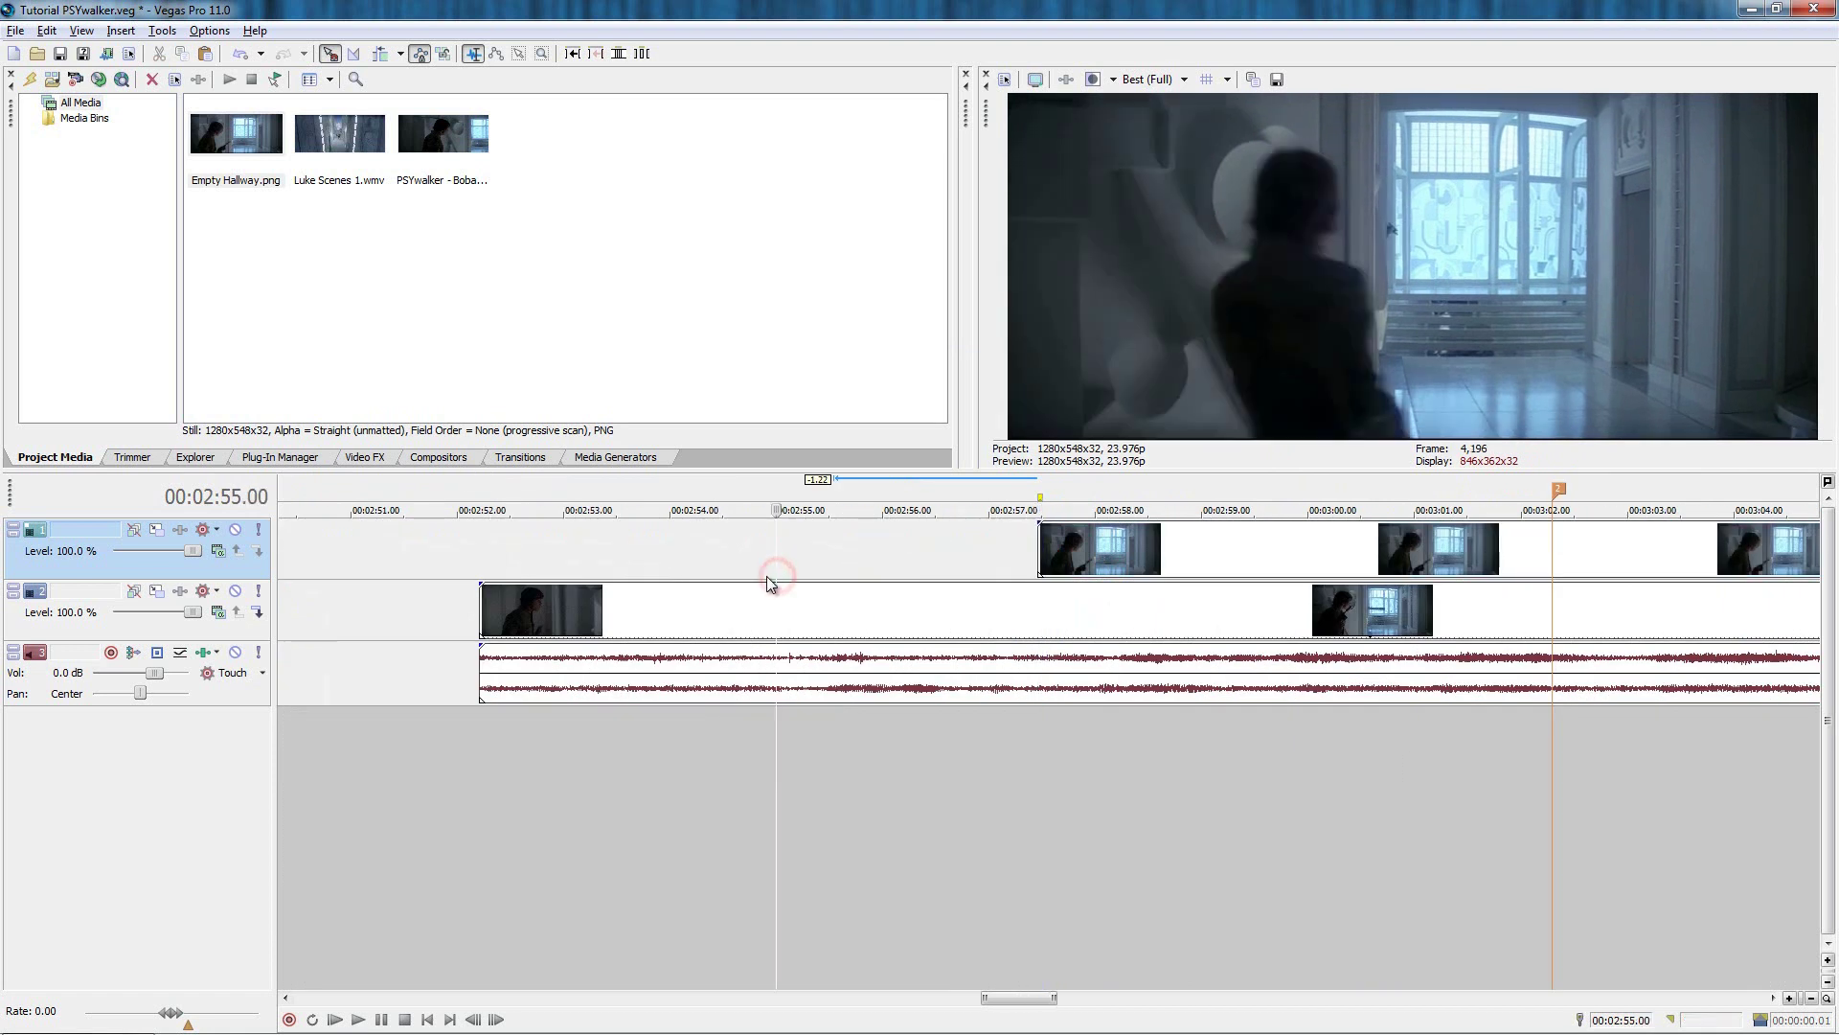
key(Left)
key(Left)
key(Left)
key(Left)
key(Left)
key(Left)
key(Left)
key(Left)
key(Left)
key(Left)
key(Left)
key(Left)
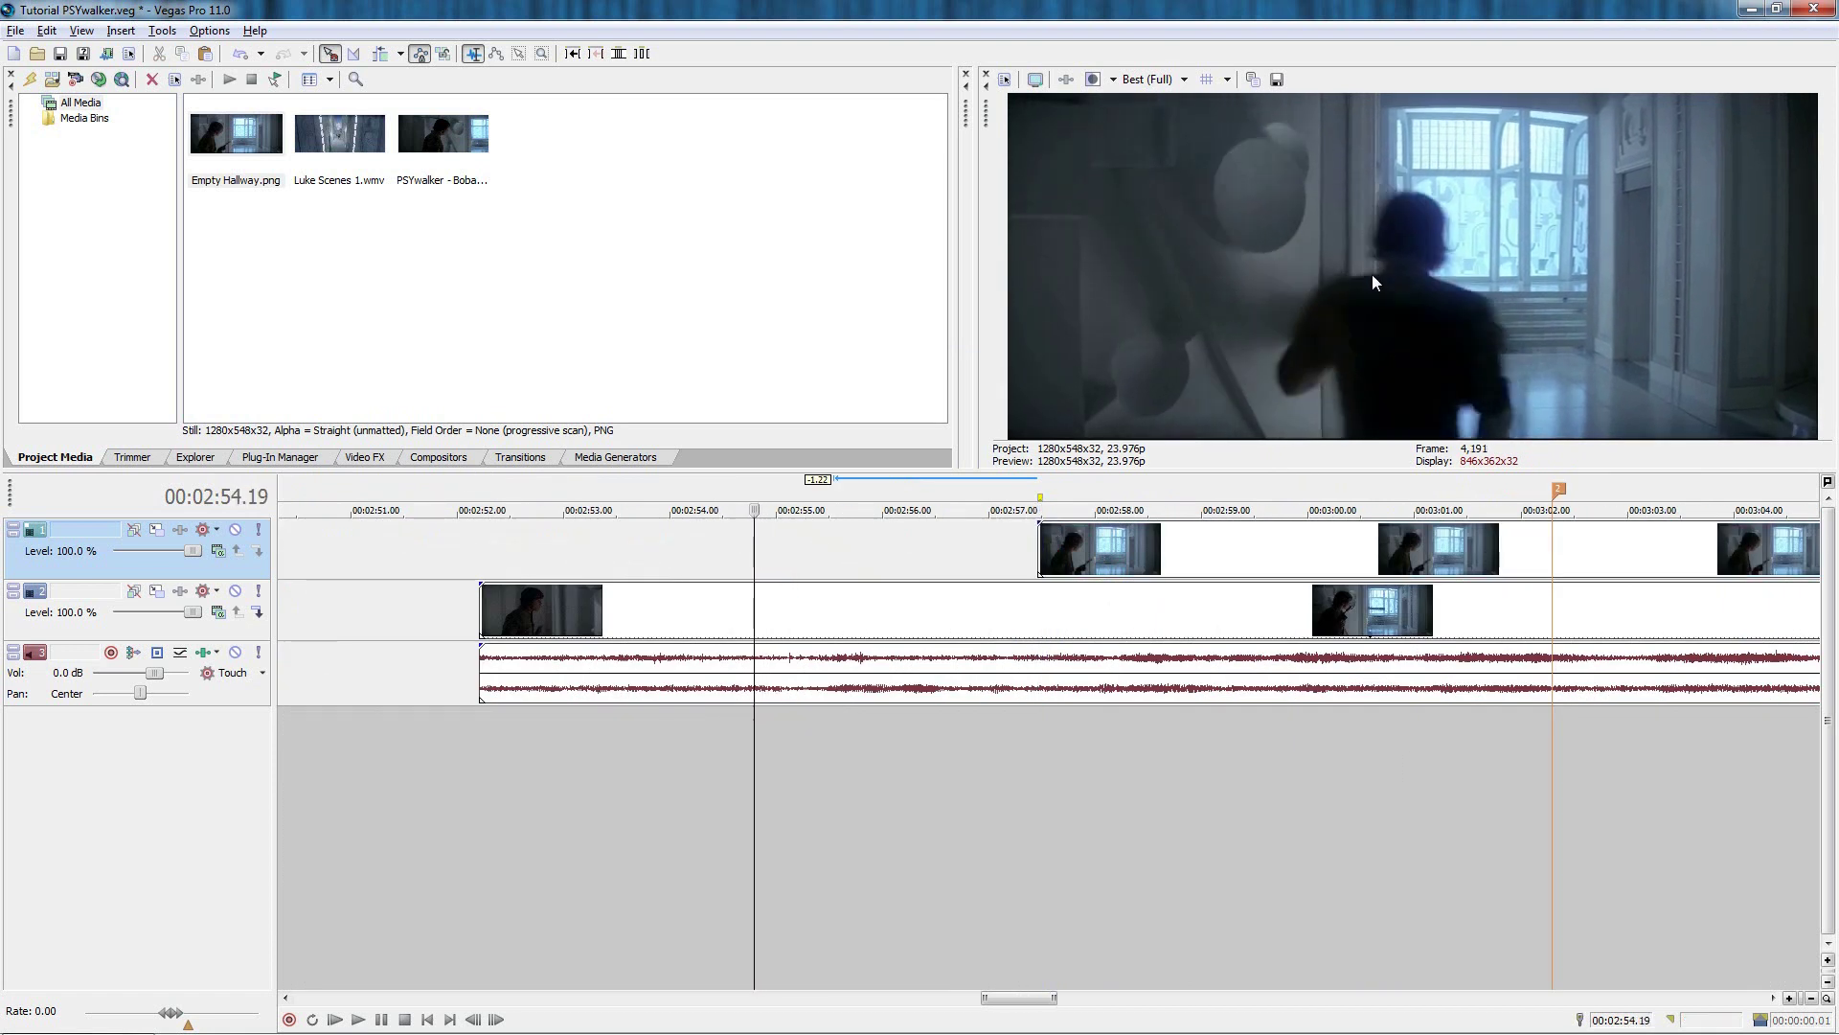
key(Right)
key(Right)
key(Right)
key(Right)
key(Right)
key(Right)
key(Right)
key(Right)
key(Right)
key(Right)
key(Right)
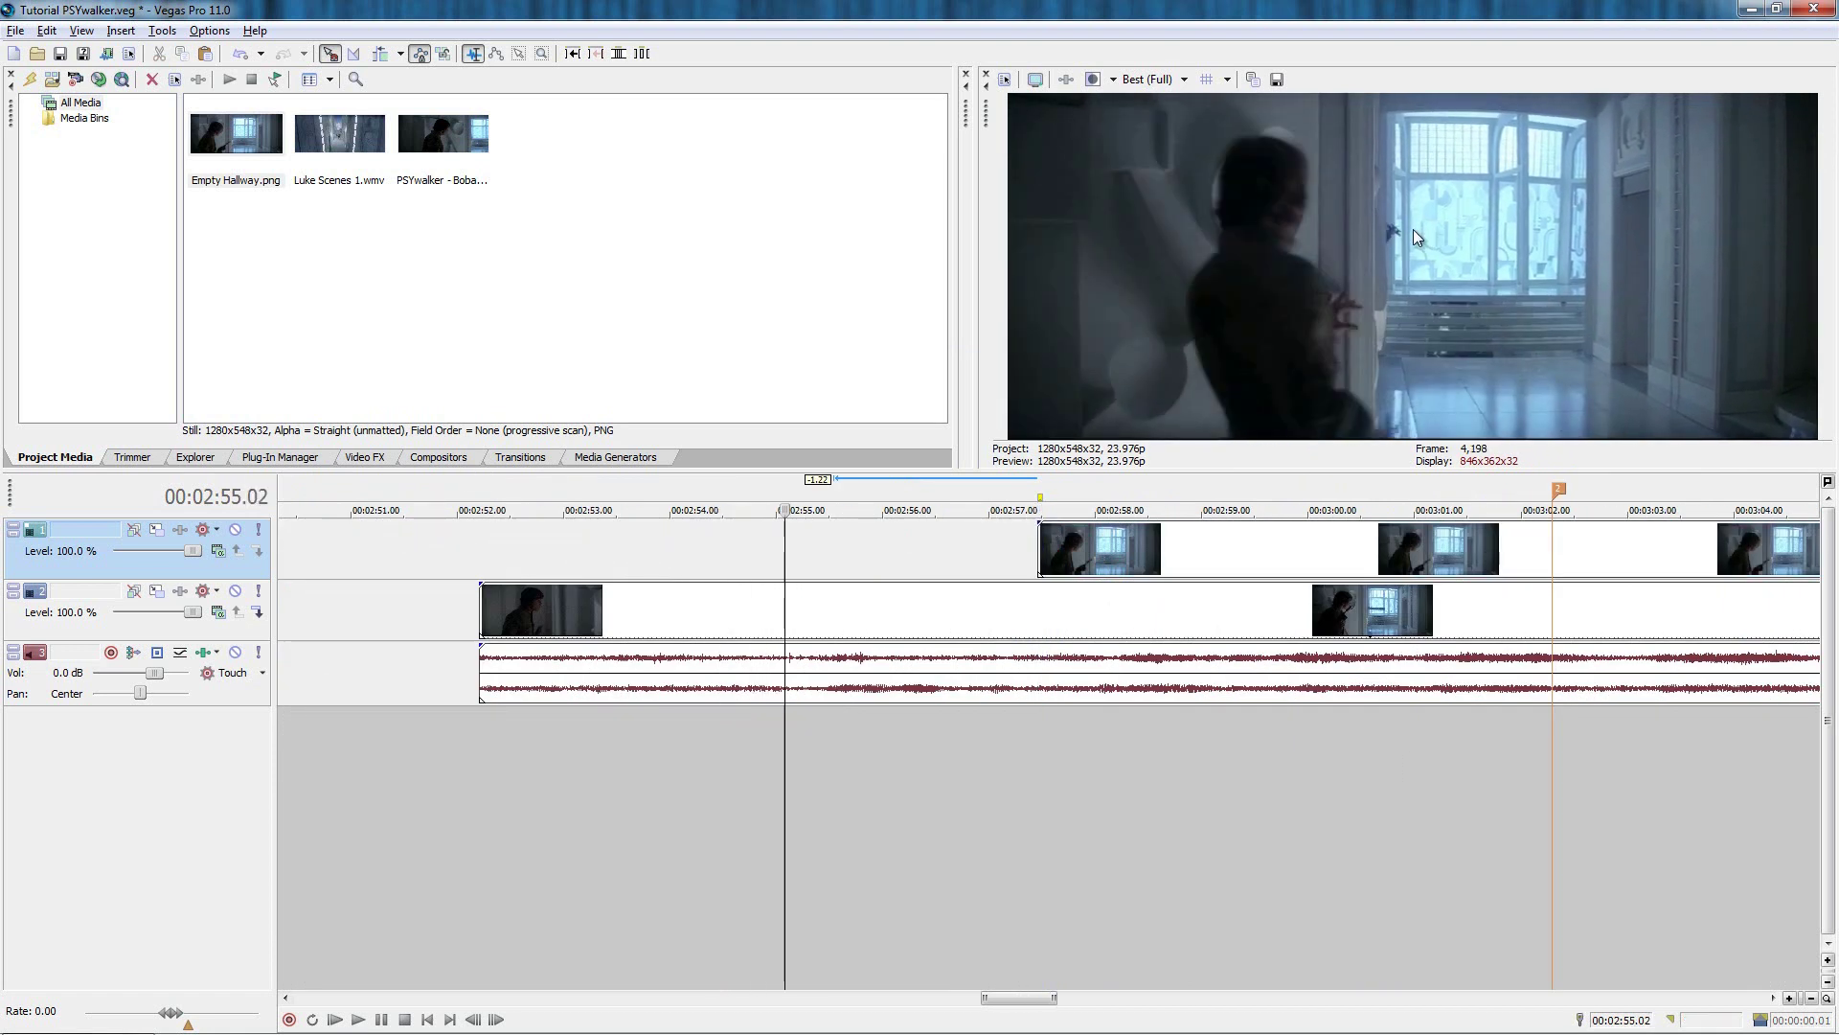
key(Right)
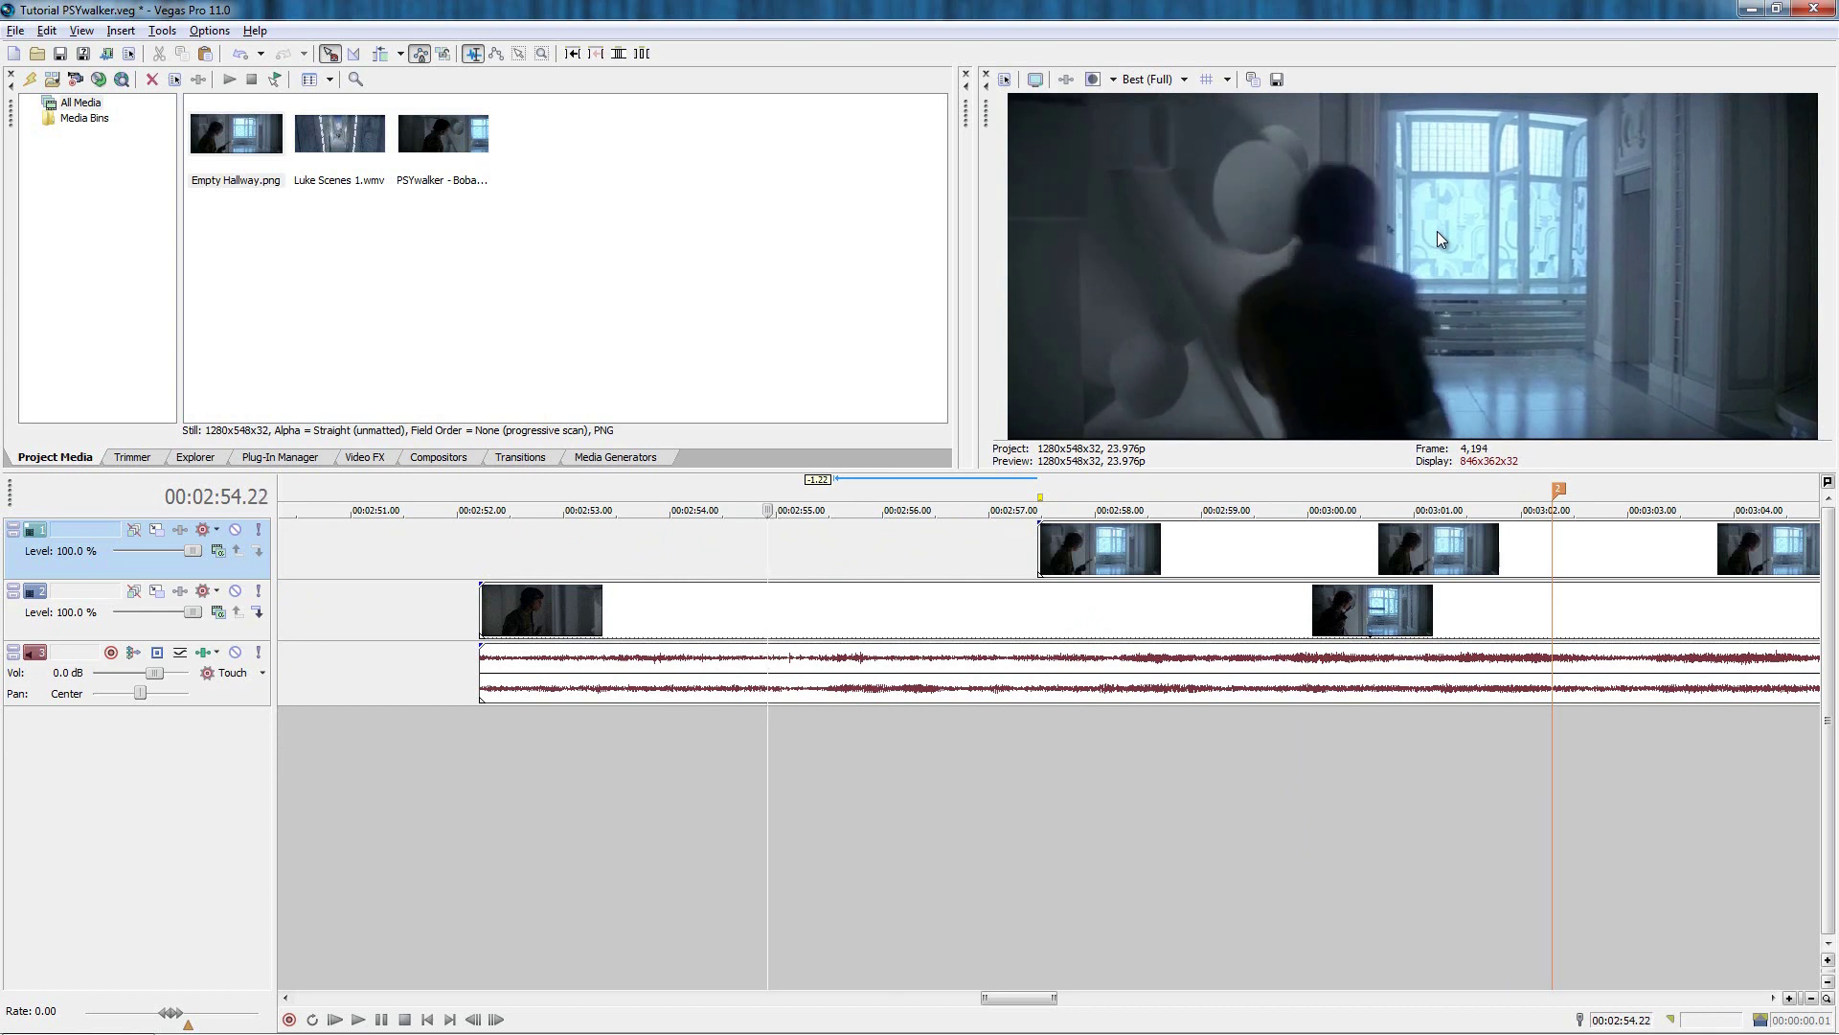
Place a one-frame copy of the Empty Hallway still at 00:02:54.22 on the upper track and delete its entire mask.
scroll(1220, 530, up, 10)
key(Right)
key(Left)
scroll(1048, 567, up, 3)
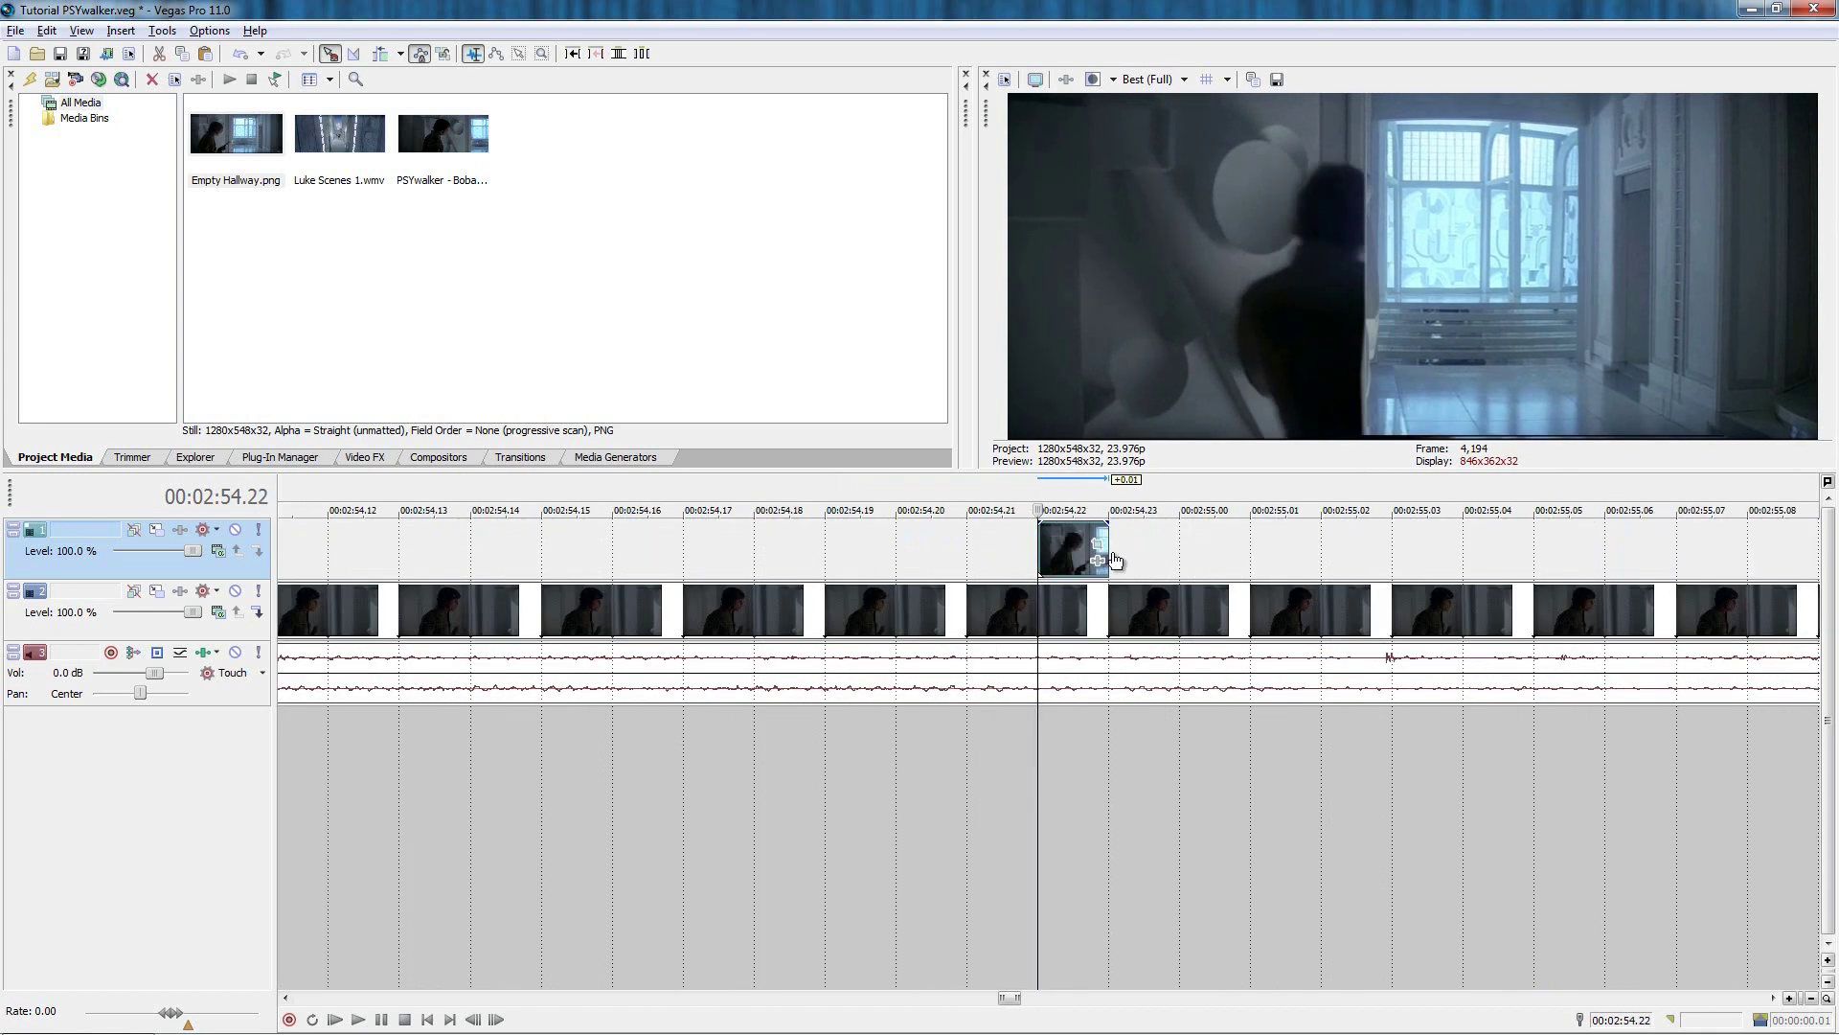
click(1095, 549)
right_click(868, 716)
mouse_move(958, 793)
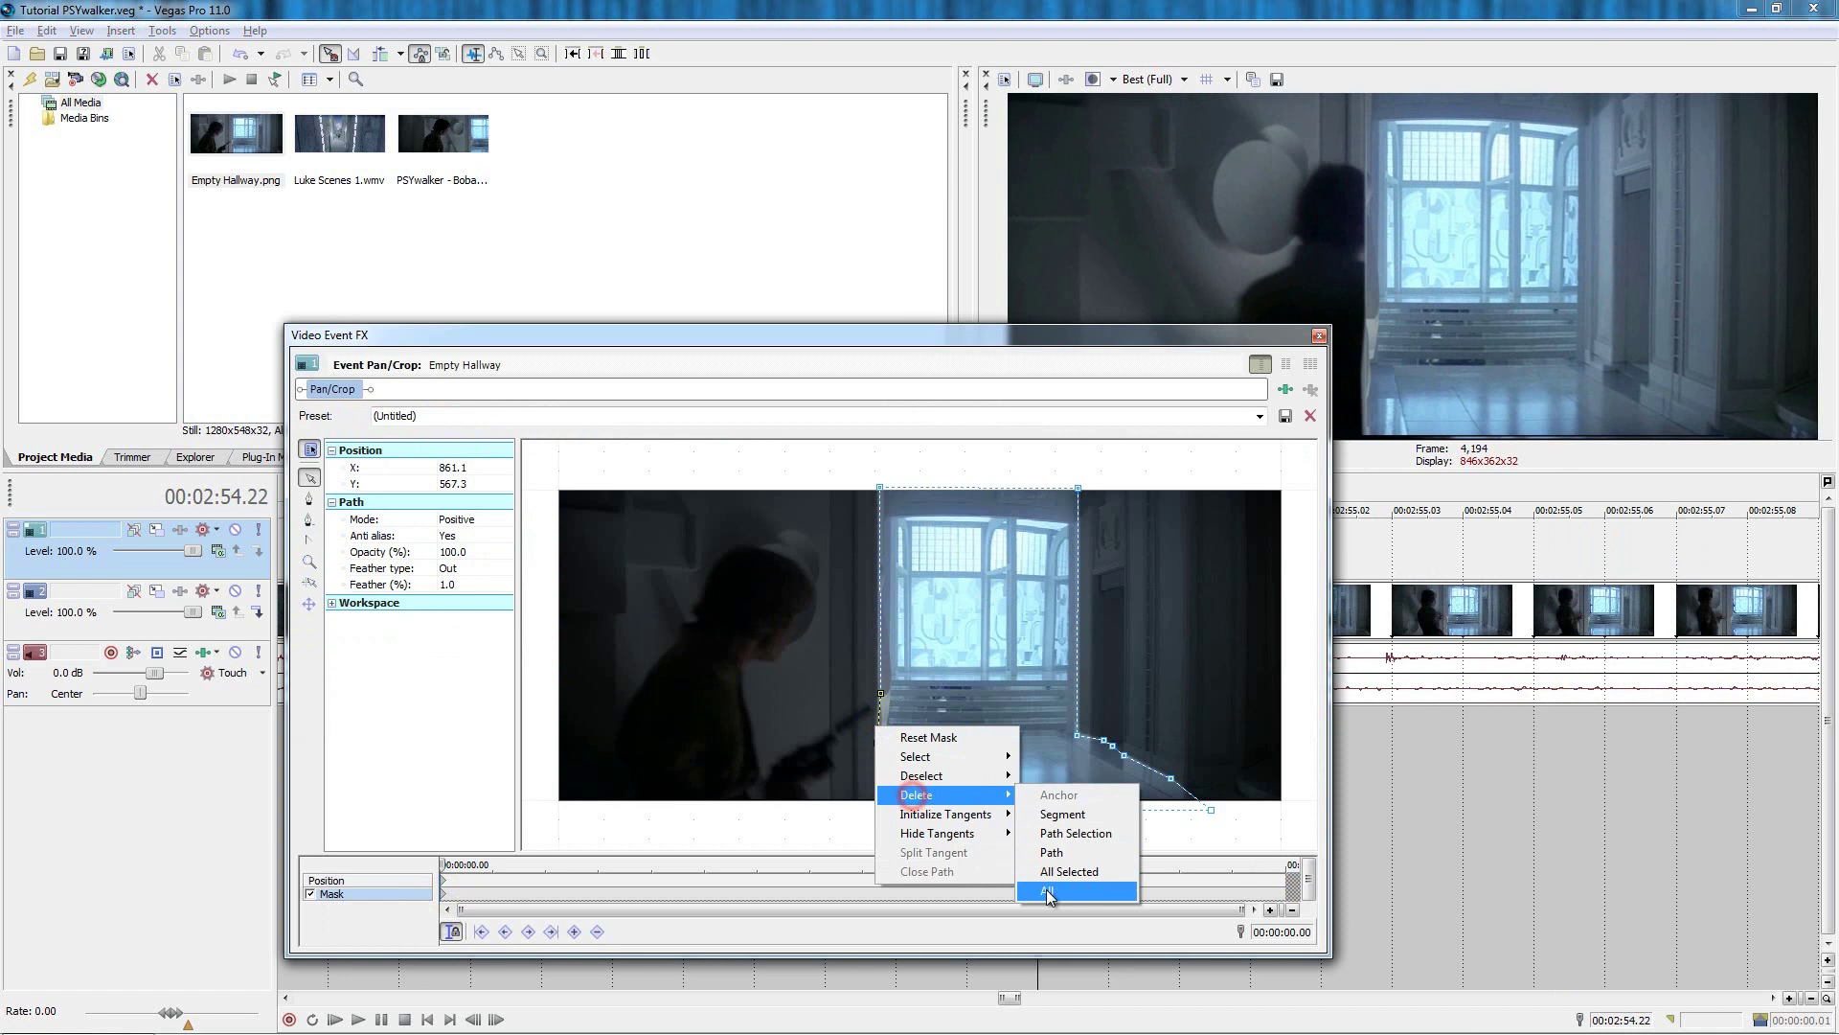
click(1054, 895)
Draw a small closed mask over the left part of the hallway window, beside the wall edge.
scroll(1007, 654, up, 3)
drag(1007, 650, 944, 628)
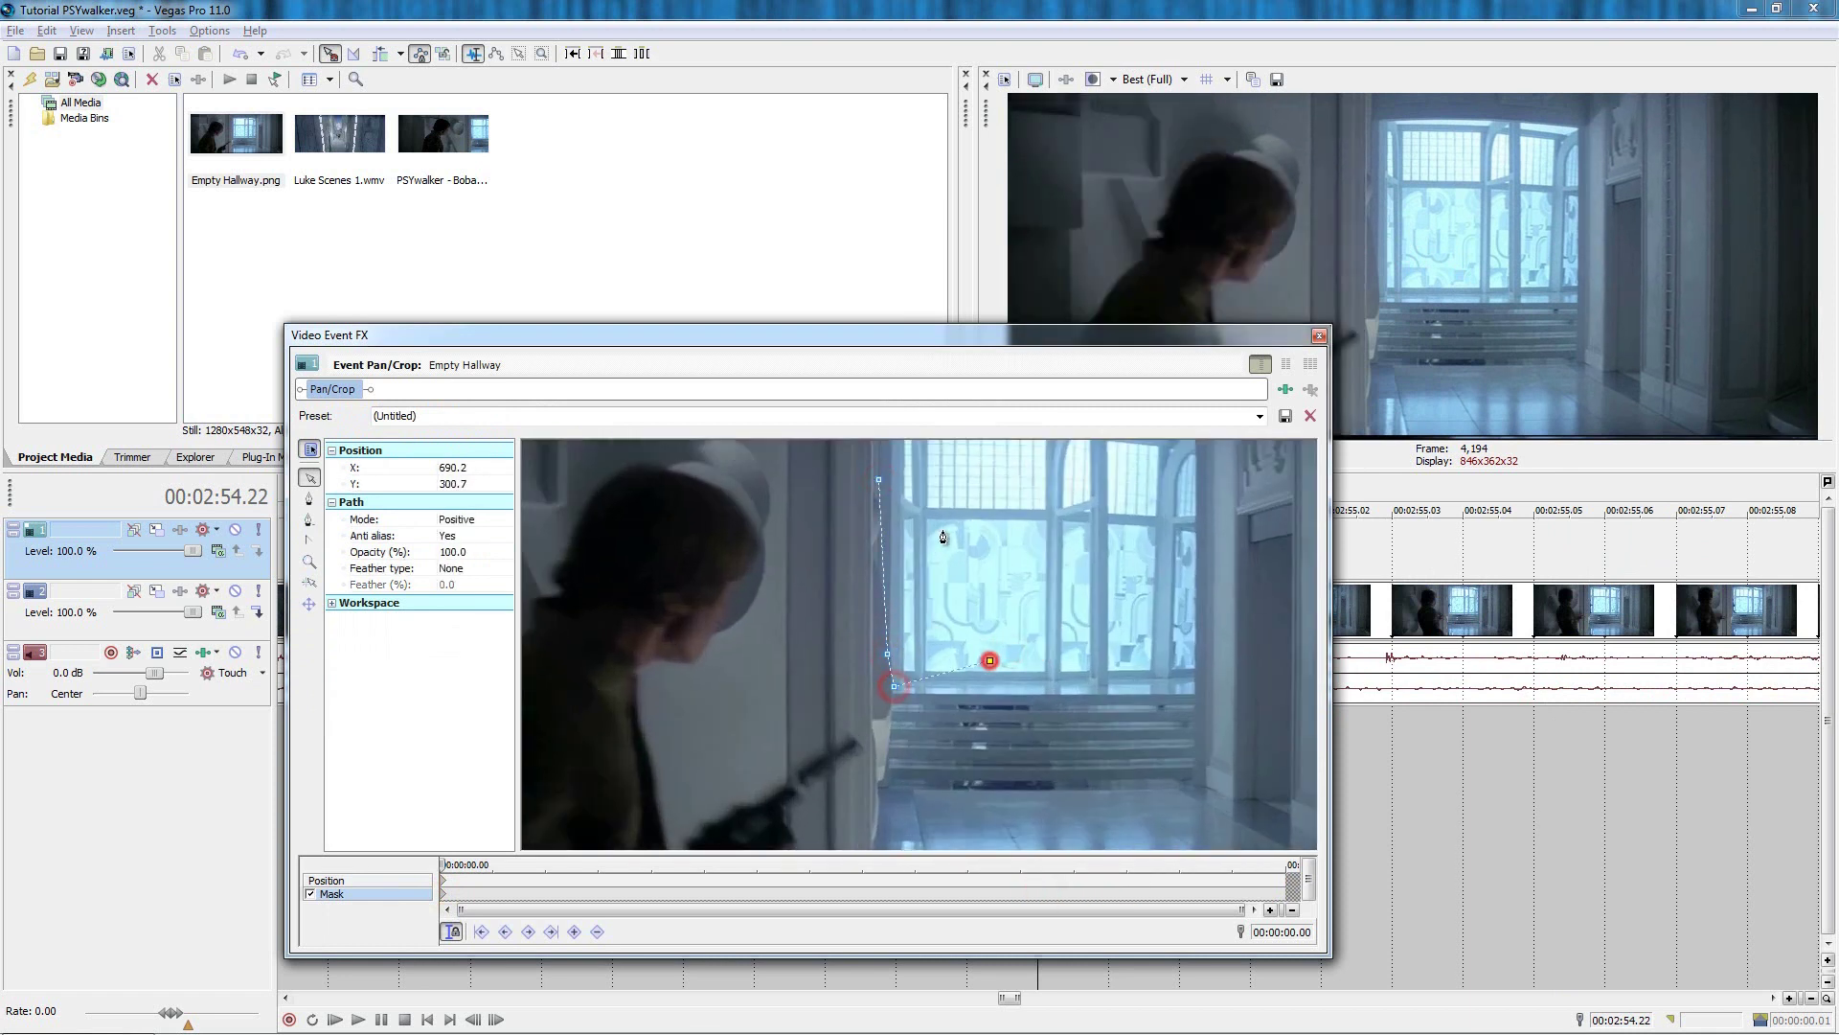
click(881, 480)
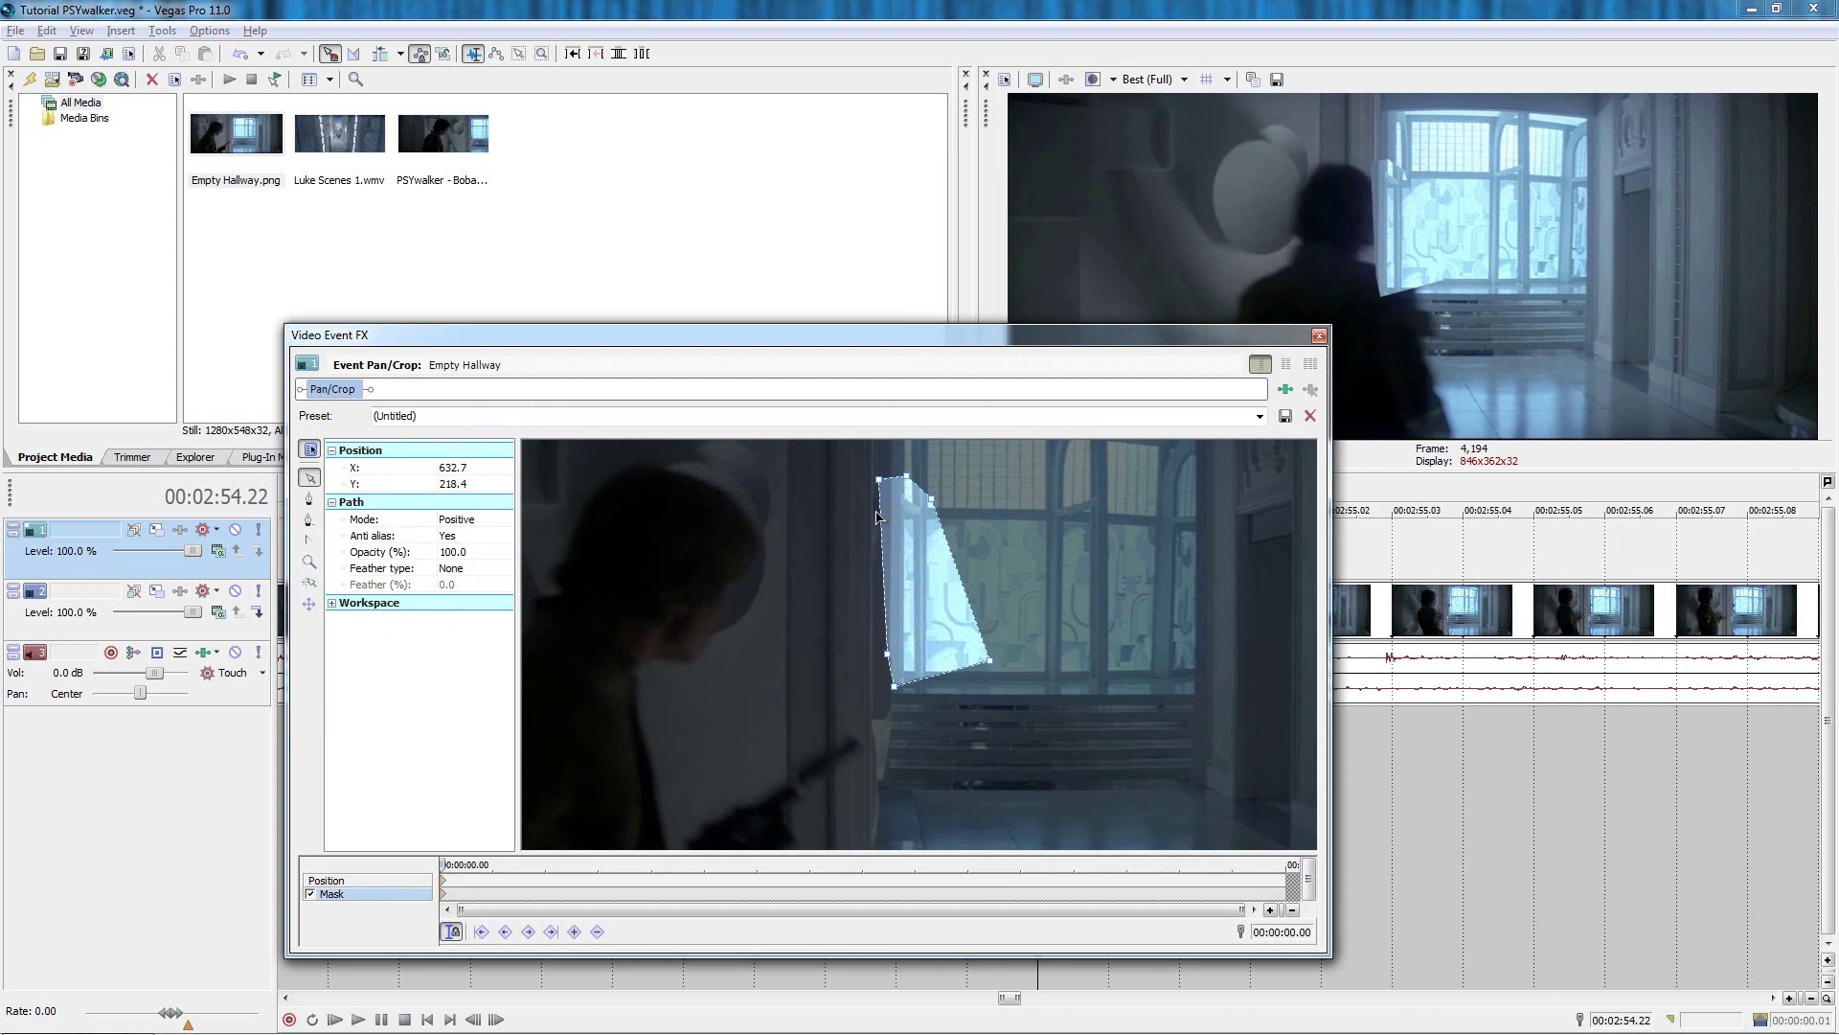
Reposition the one-frame still to X Center 628.4 and Y Center 295.0 so the window lines up with the footage.
click(381, 880)
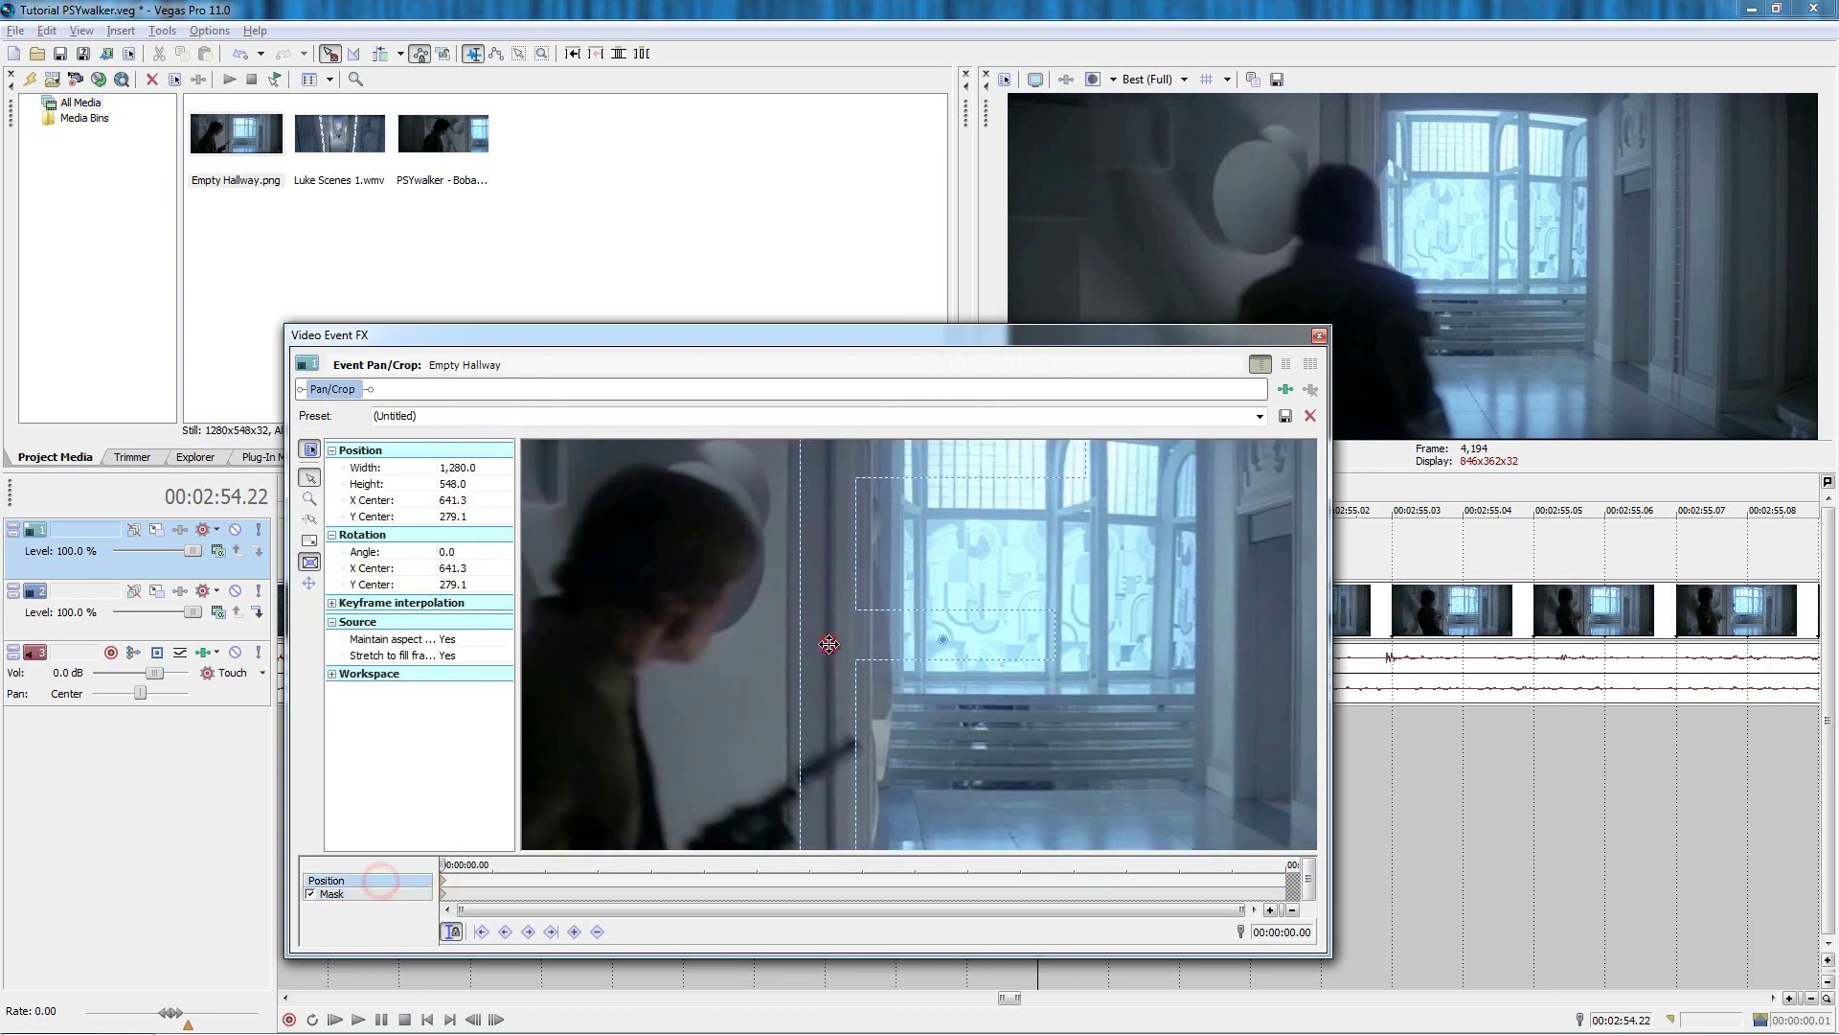
drag(830, 644, 819, 658)
key(Right)
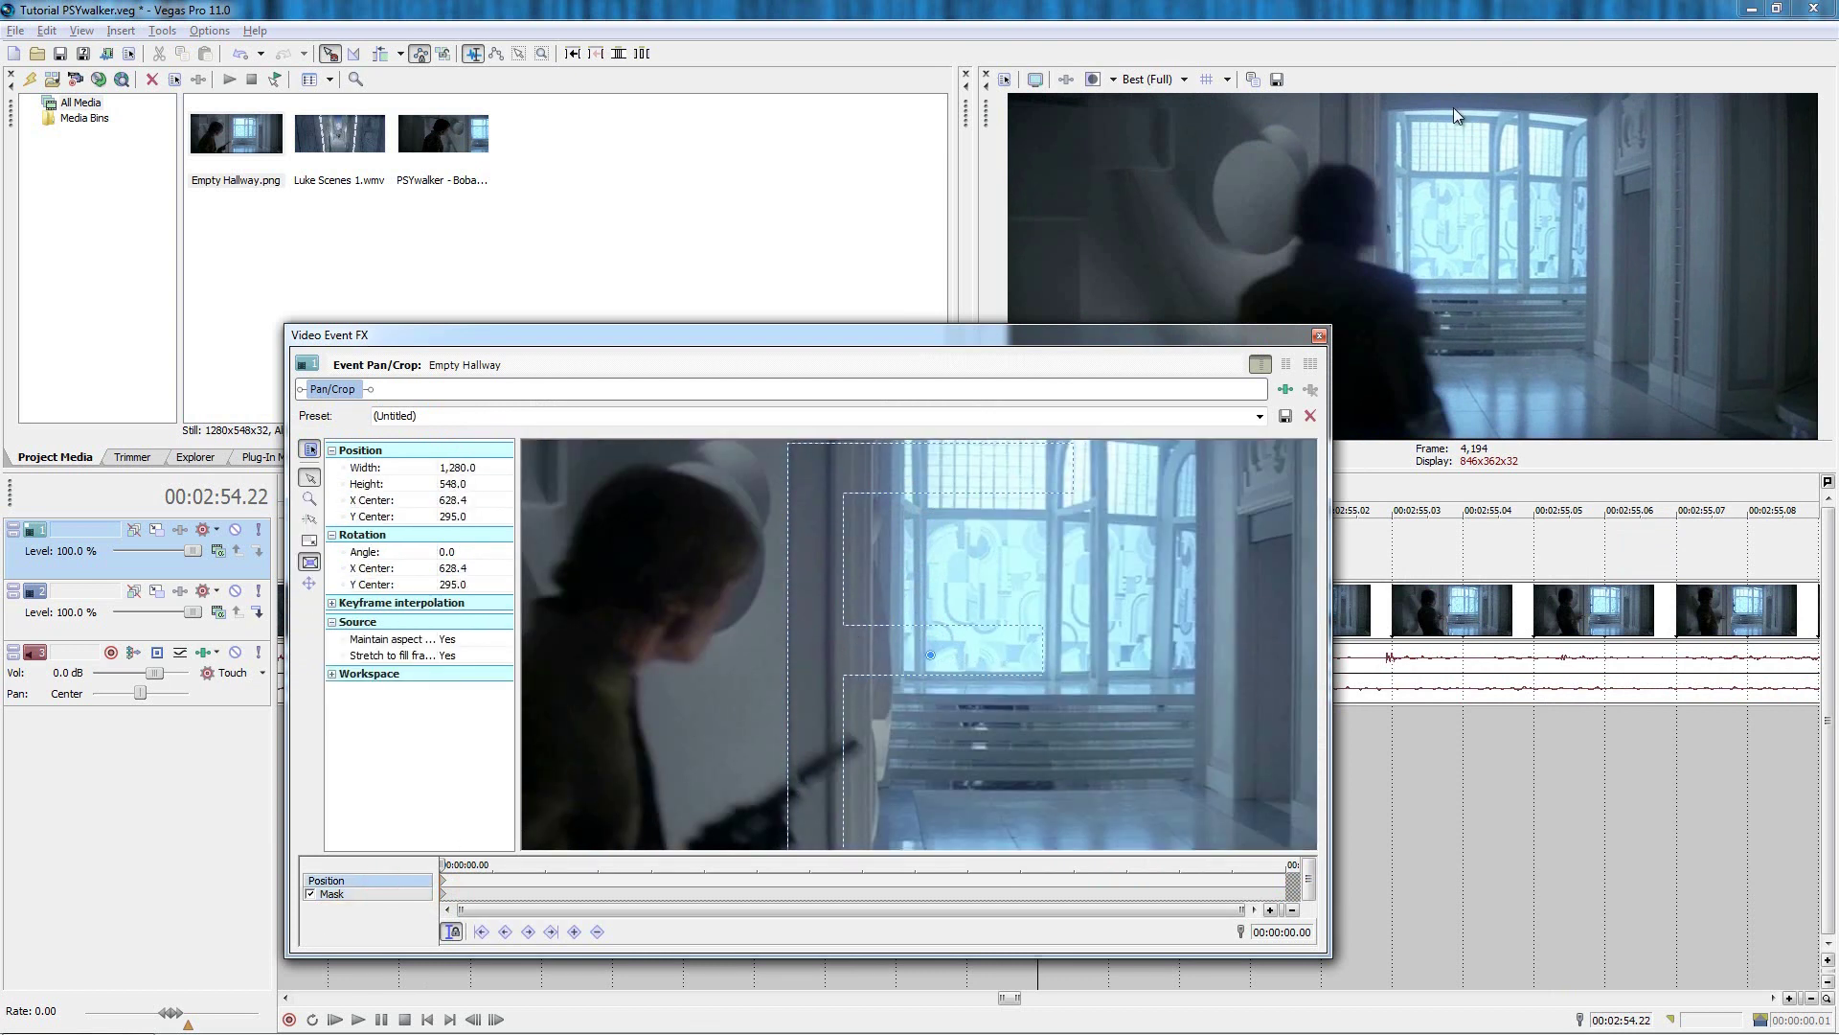
Reshape the left edge of the window mask, set its feather type to Out and close the Pan/Crop settings.
click(453, 893)
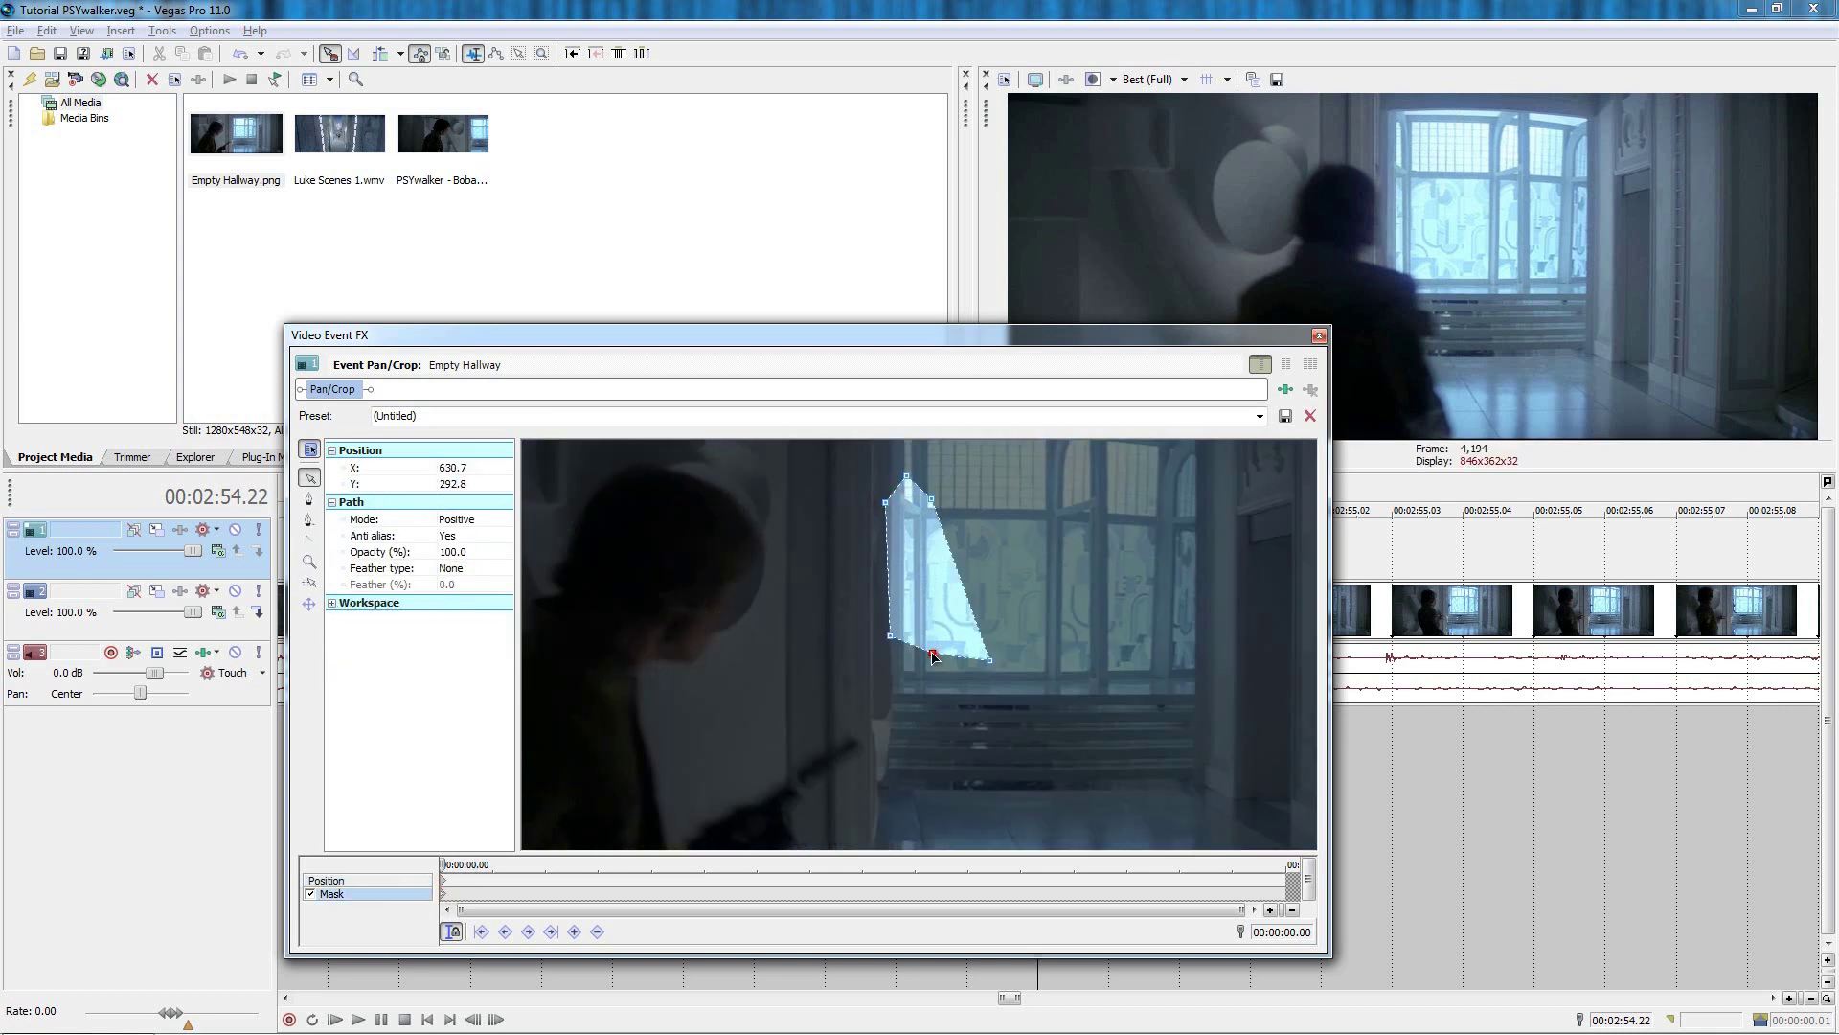
click(502, 568)
click(458, 601)
click(454, 584)
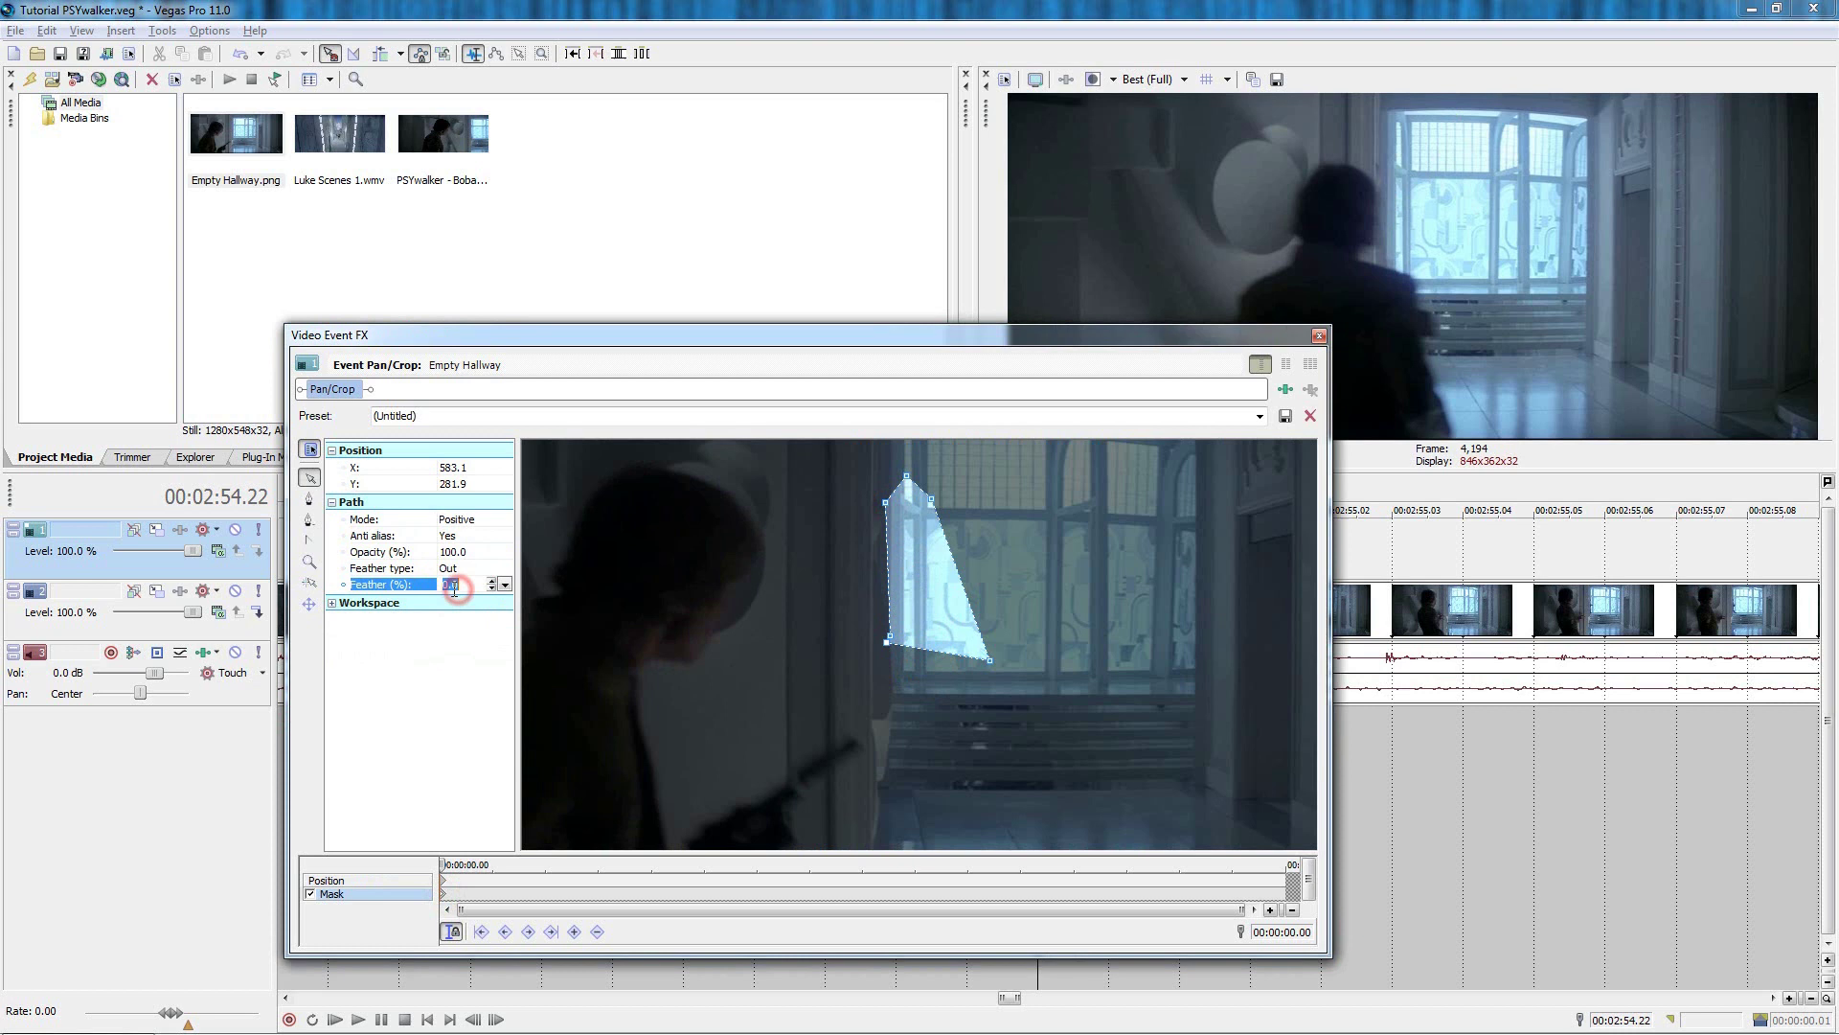
click(1319, 334)
key(Right)
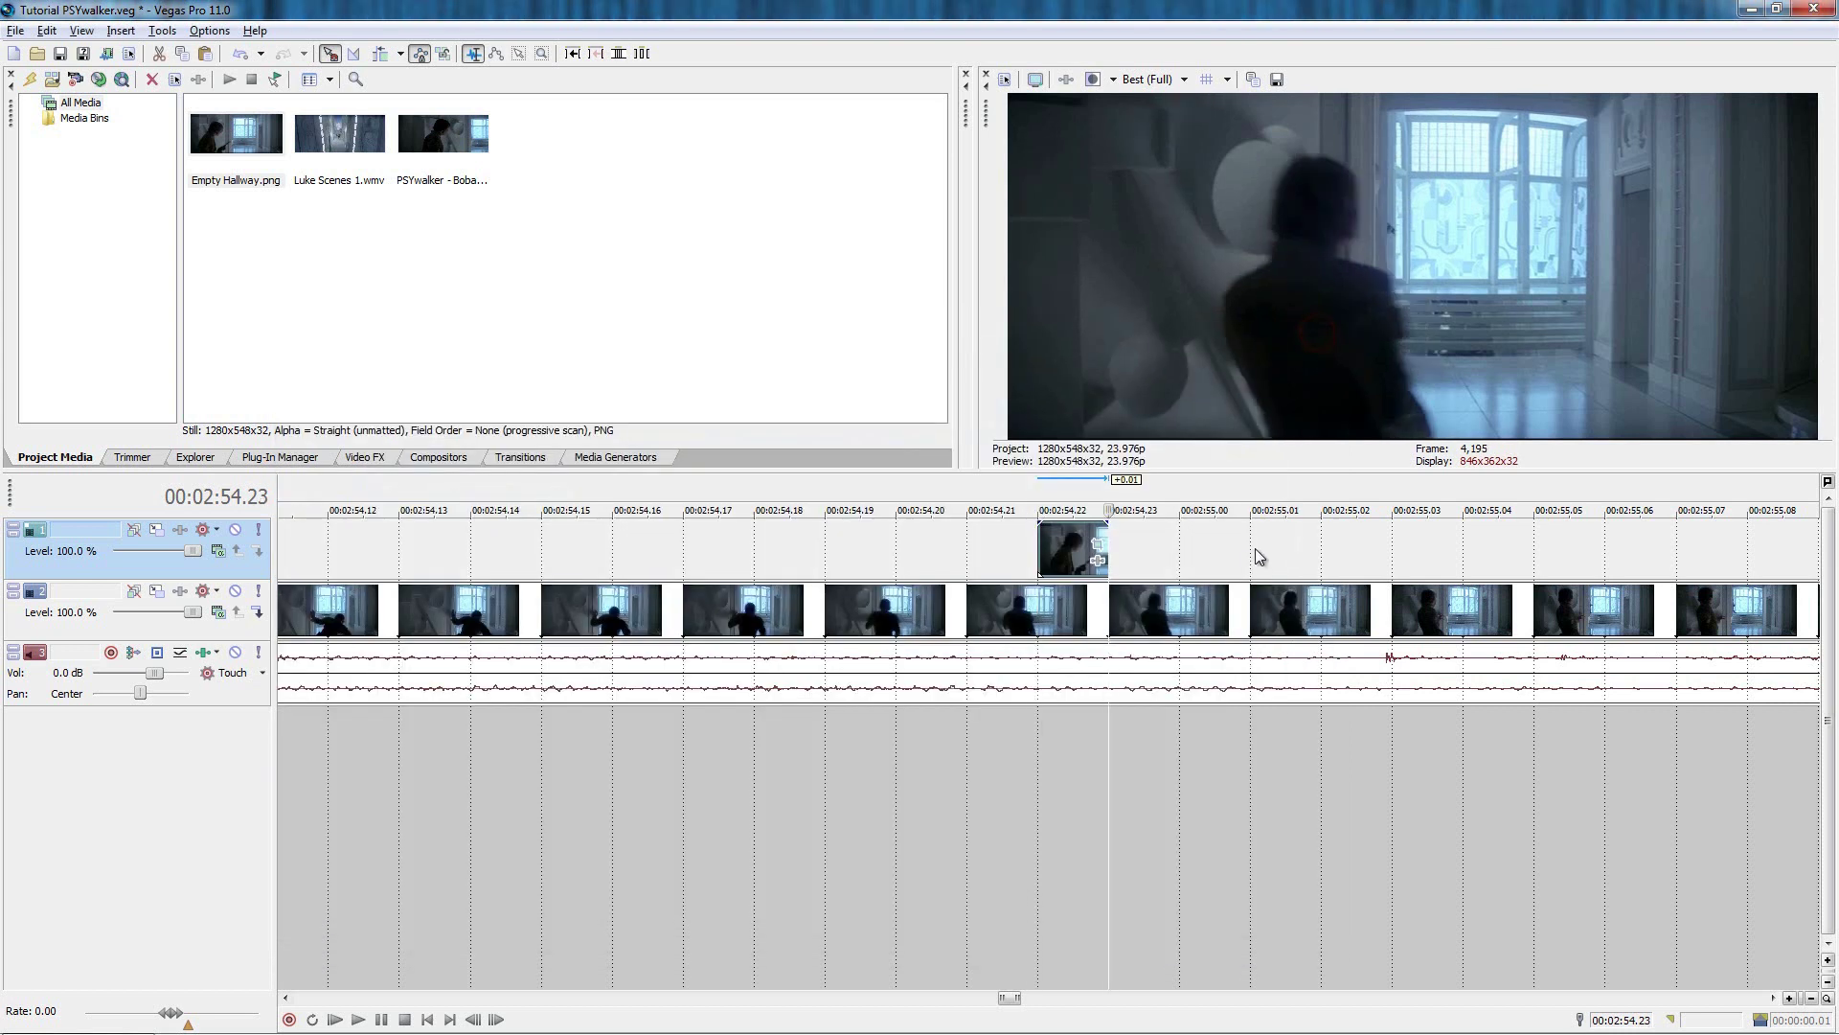
Extend the end of the one-frame Empty Hallway still to 00:02:55.08 and step back through its frames.
key(Left)
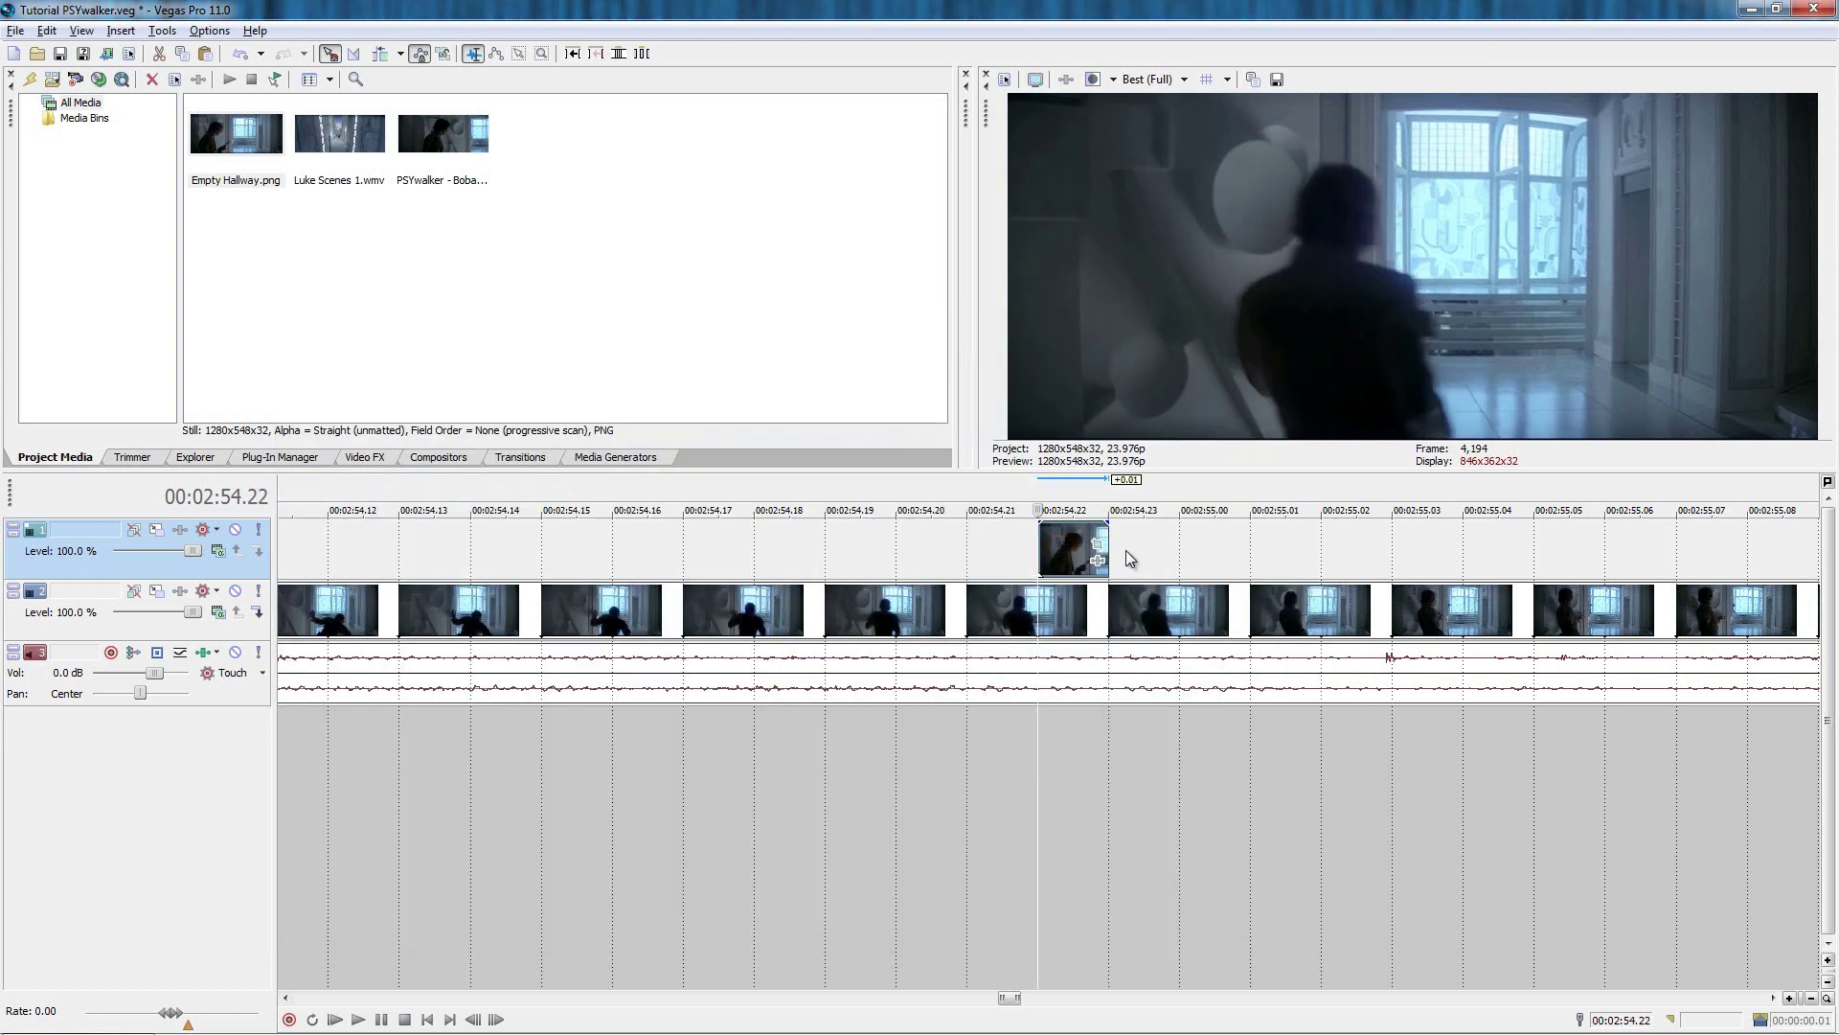
key(Right)
drag(1107, 547, 1724, 548)
key(Left)
key(Left)
key(Left)
key(Left)
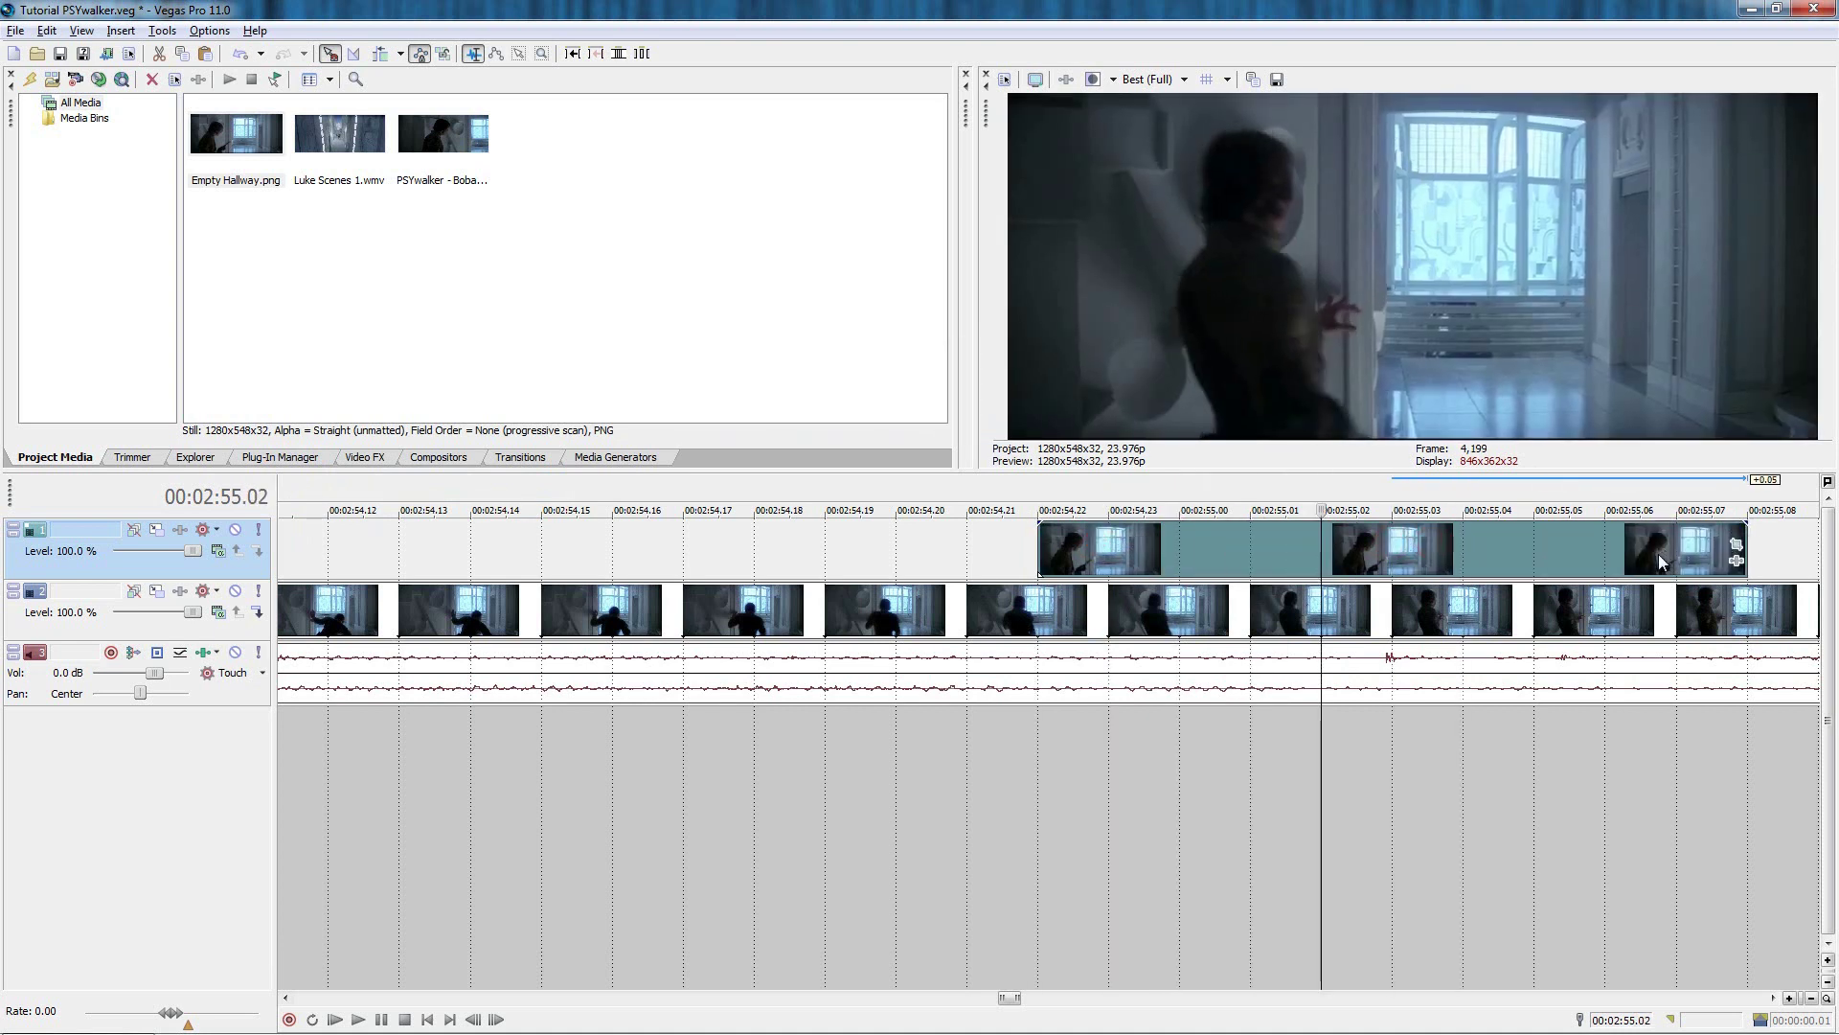
Set the still's first mask keyframe to Hold and enlarge the mask upward at 00:00:00.03 to cover the window's left edge.
click(1735, 545)
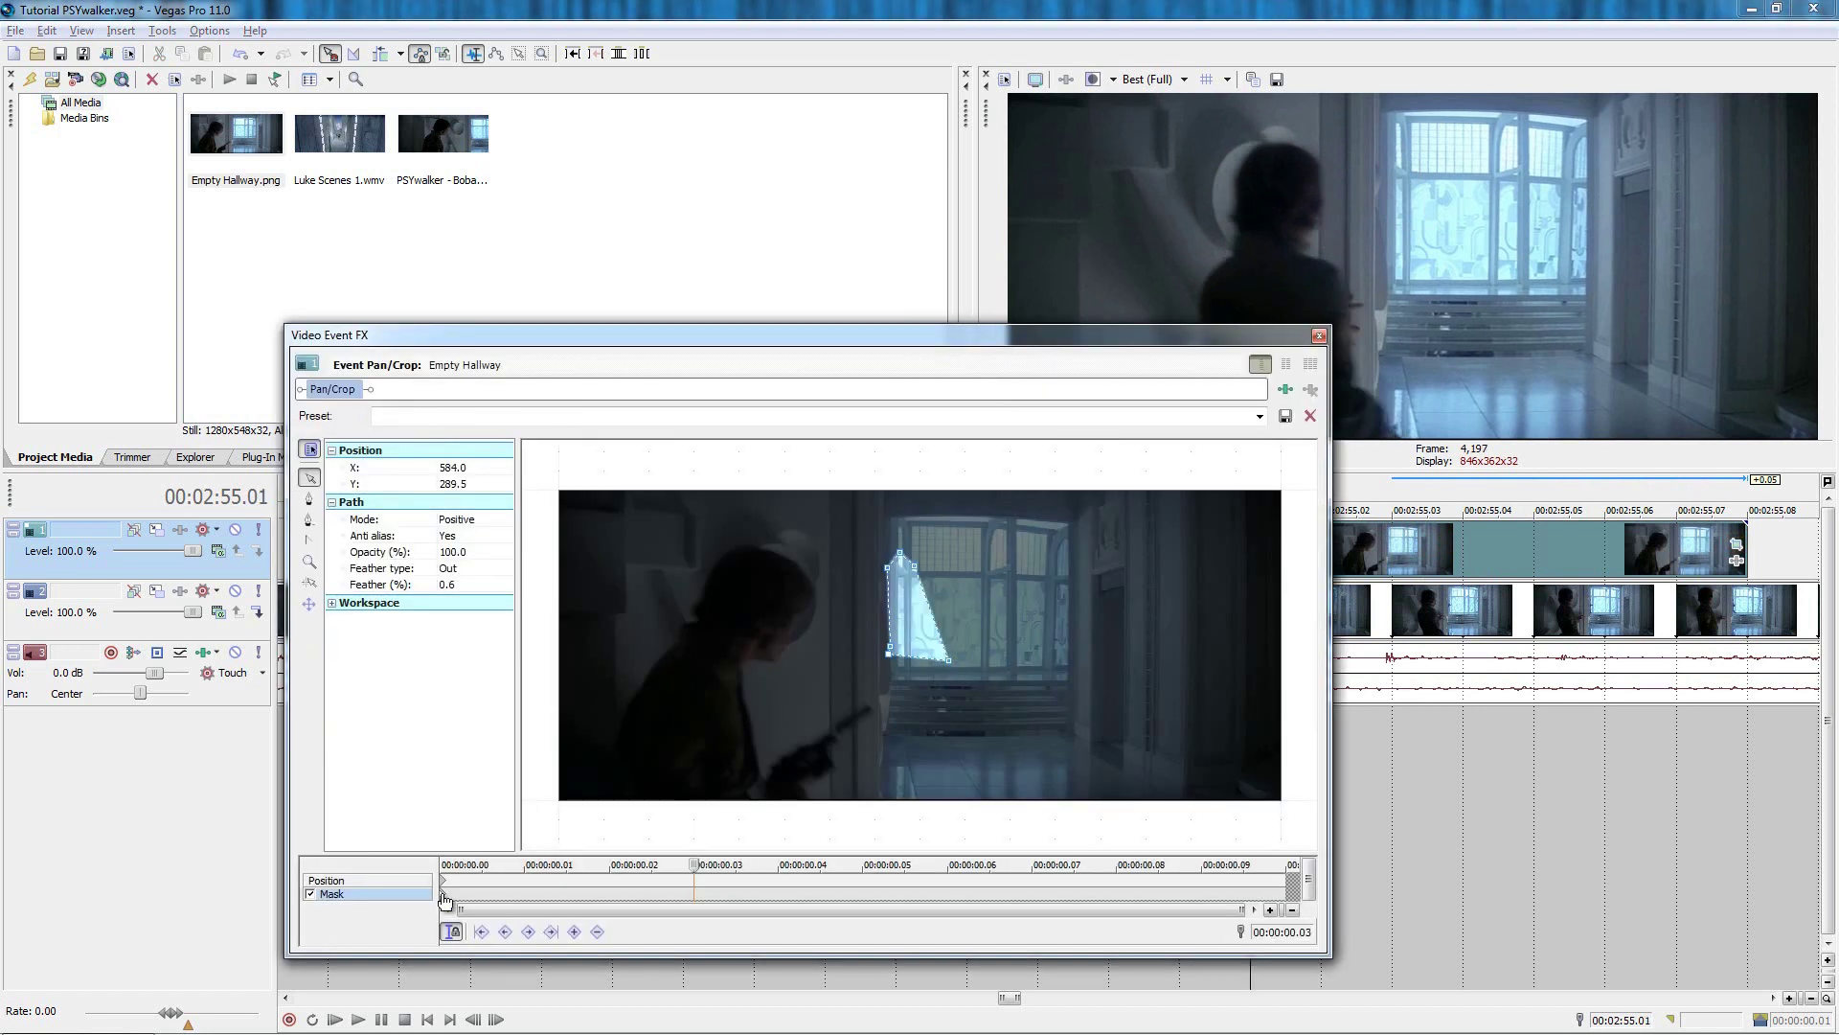
right_click(443, 888)
click(490, 876)
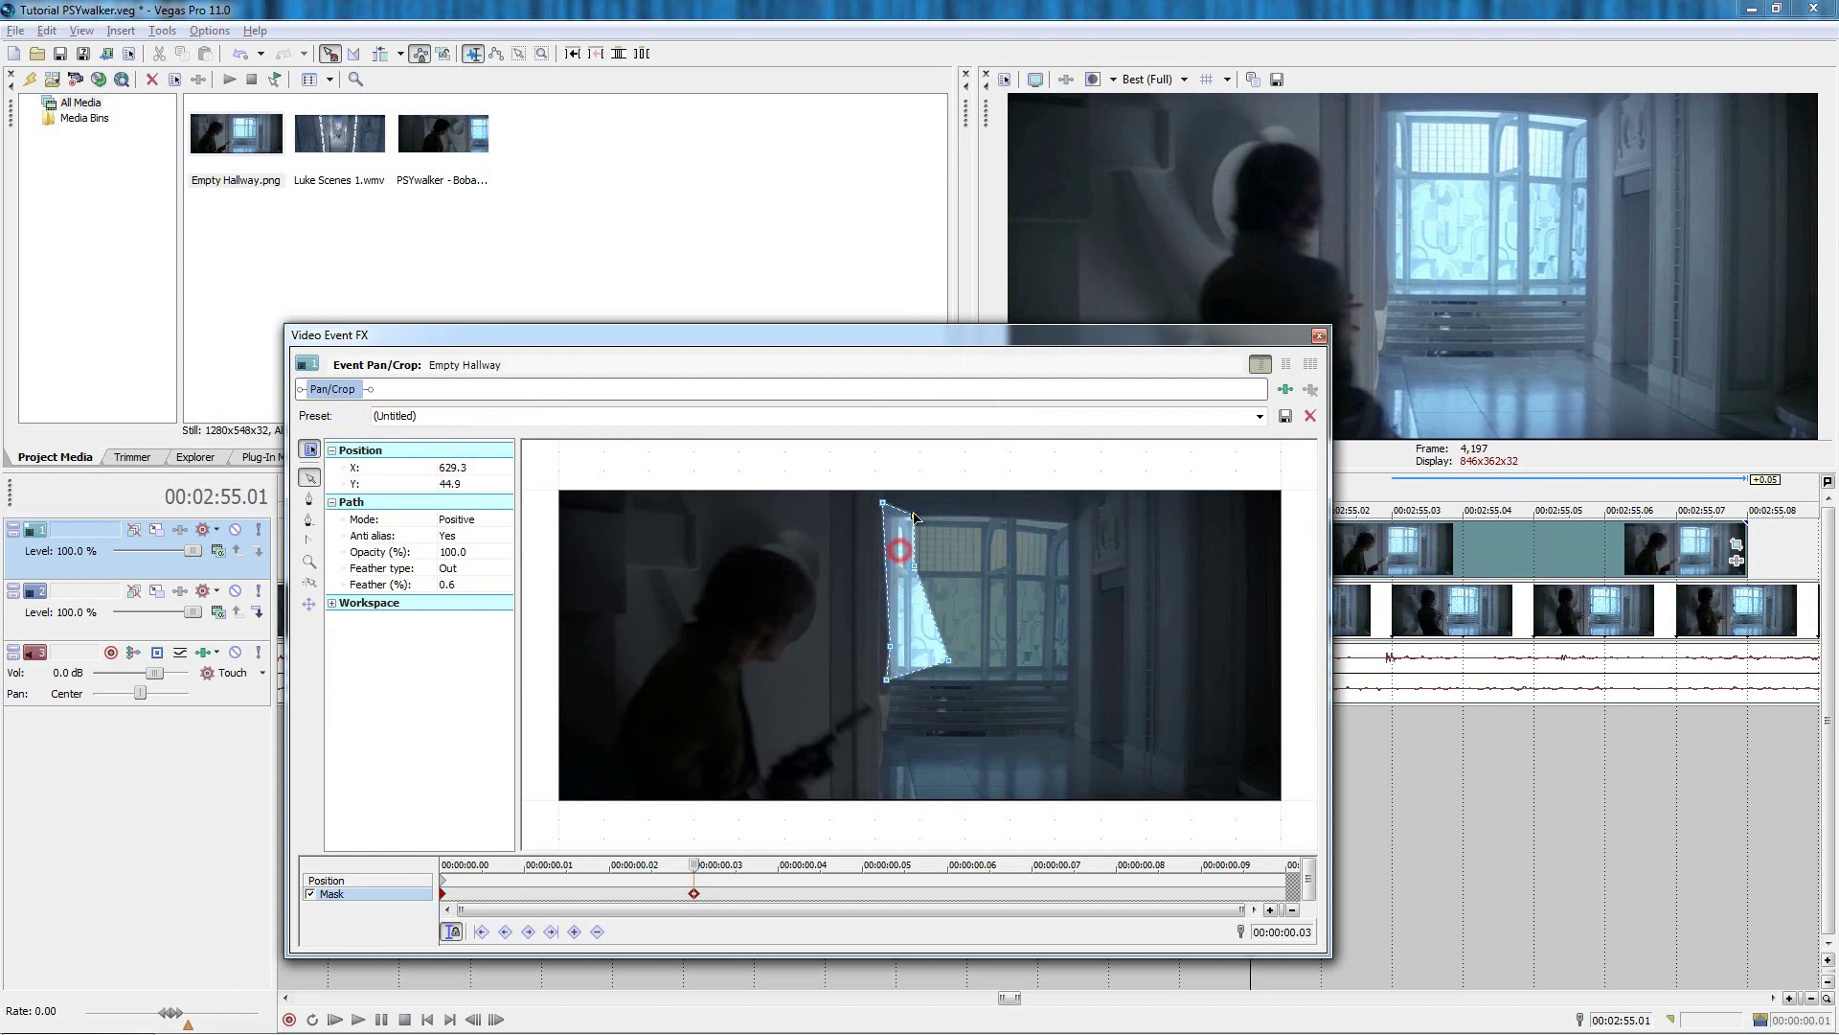
click(1319, 335)
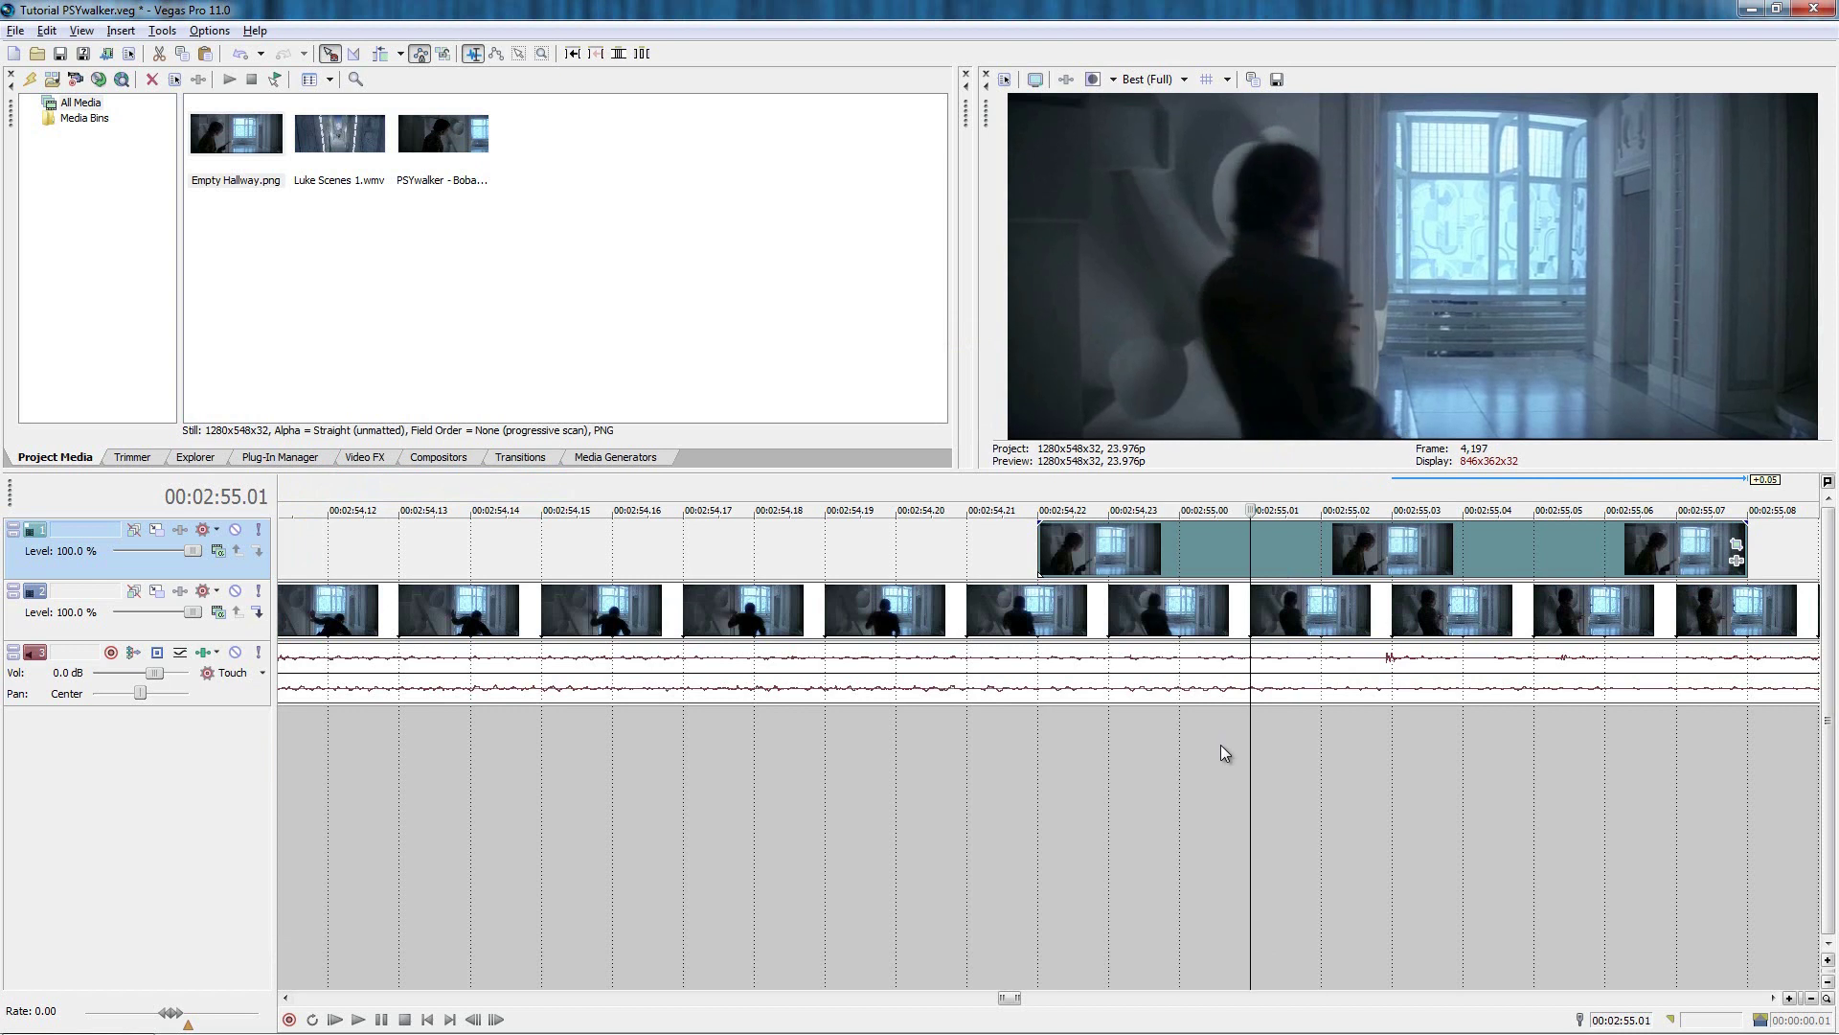
Check the following frames and extend the mask at 00:00:00.03 down past the bench onto the hallway floor.
click(1306, 756)
key(Right)
key(Right)
key(Right)
key(Right)
key(Right)
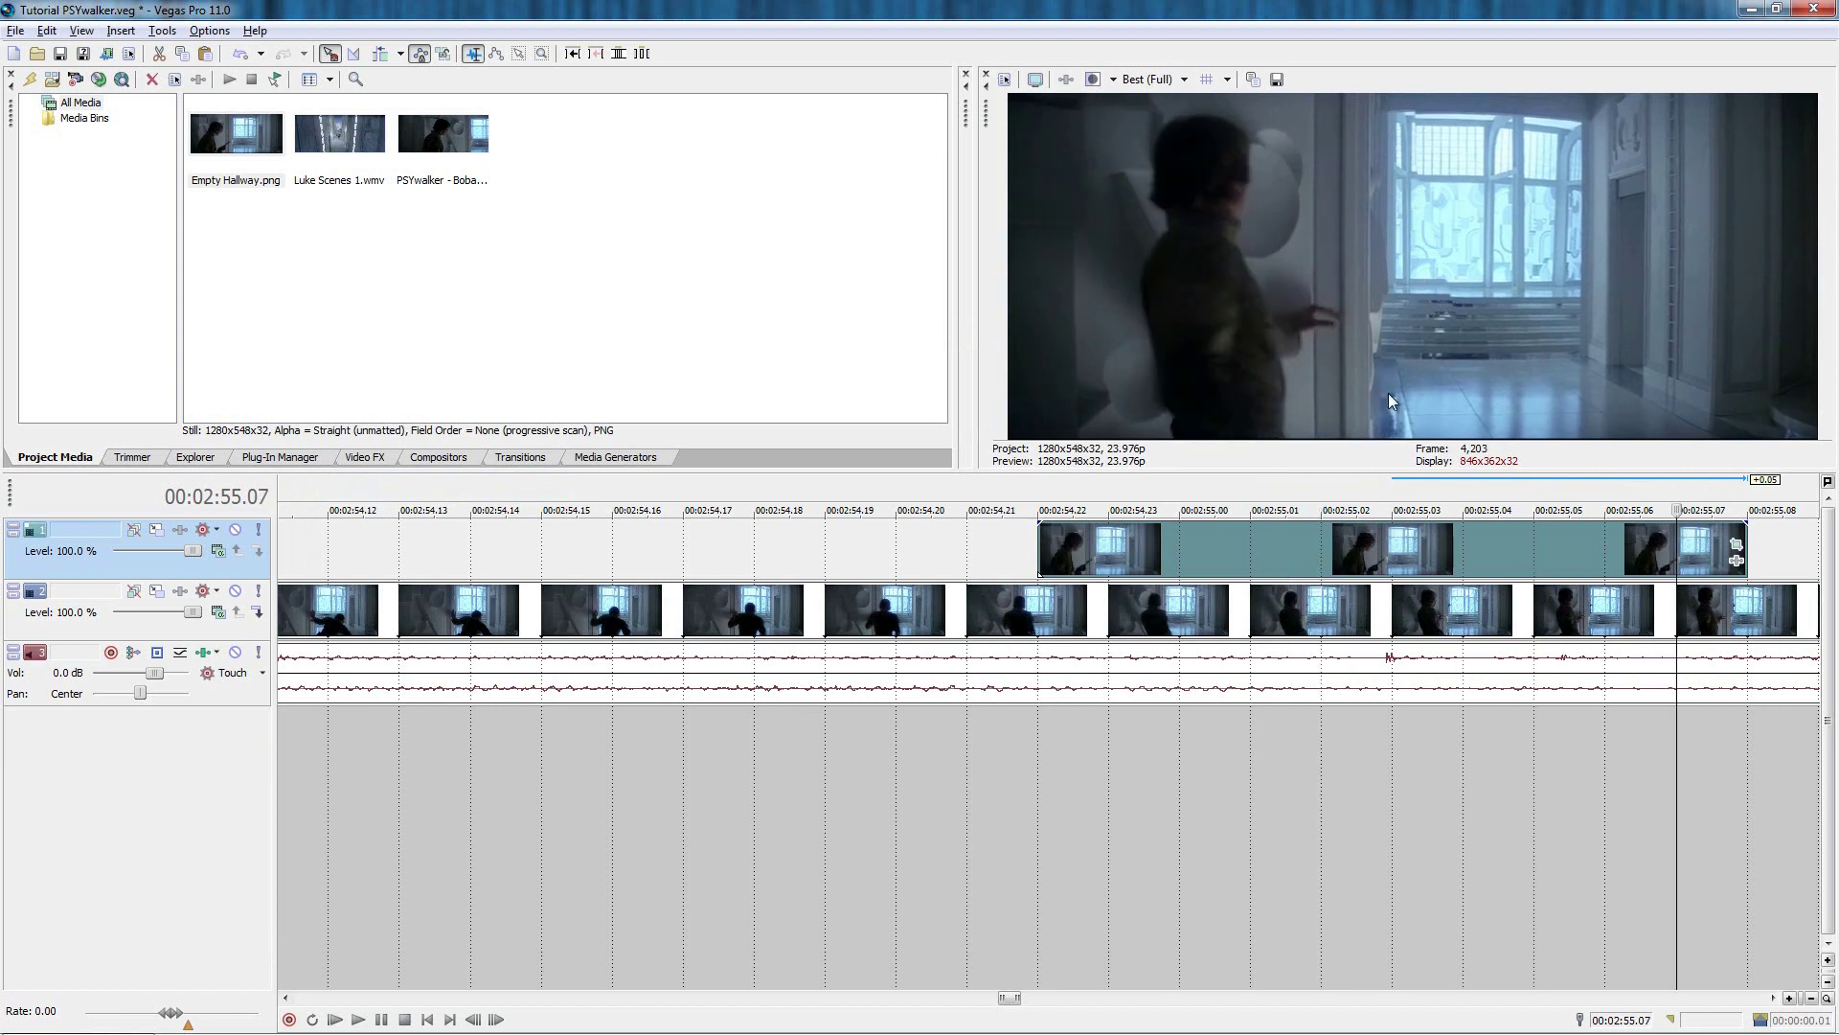
click(1739, 546)
click(692, 889)
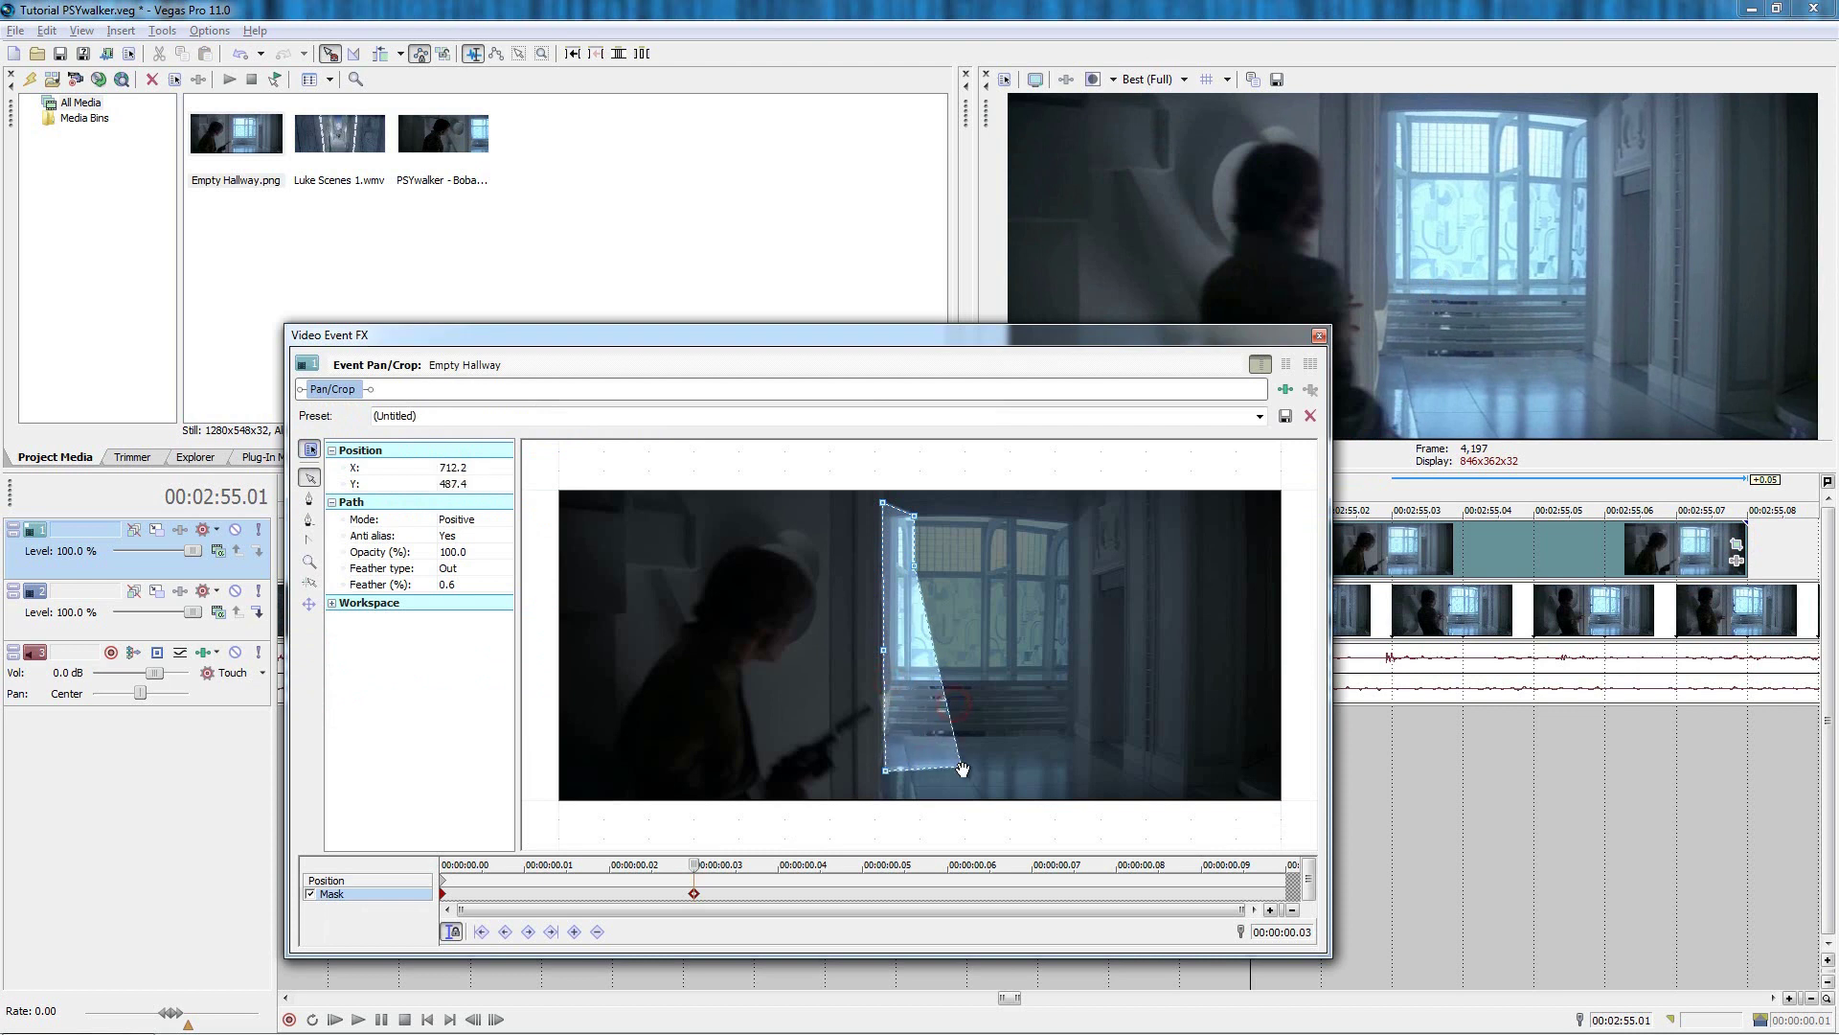
At 00:00:00.07, pull both lower corners of the mask down below the picture's bottom edge.
key(Right)
key(Right)
key(Right)
key(Right)
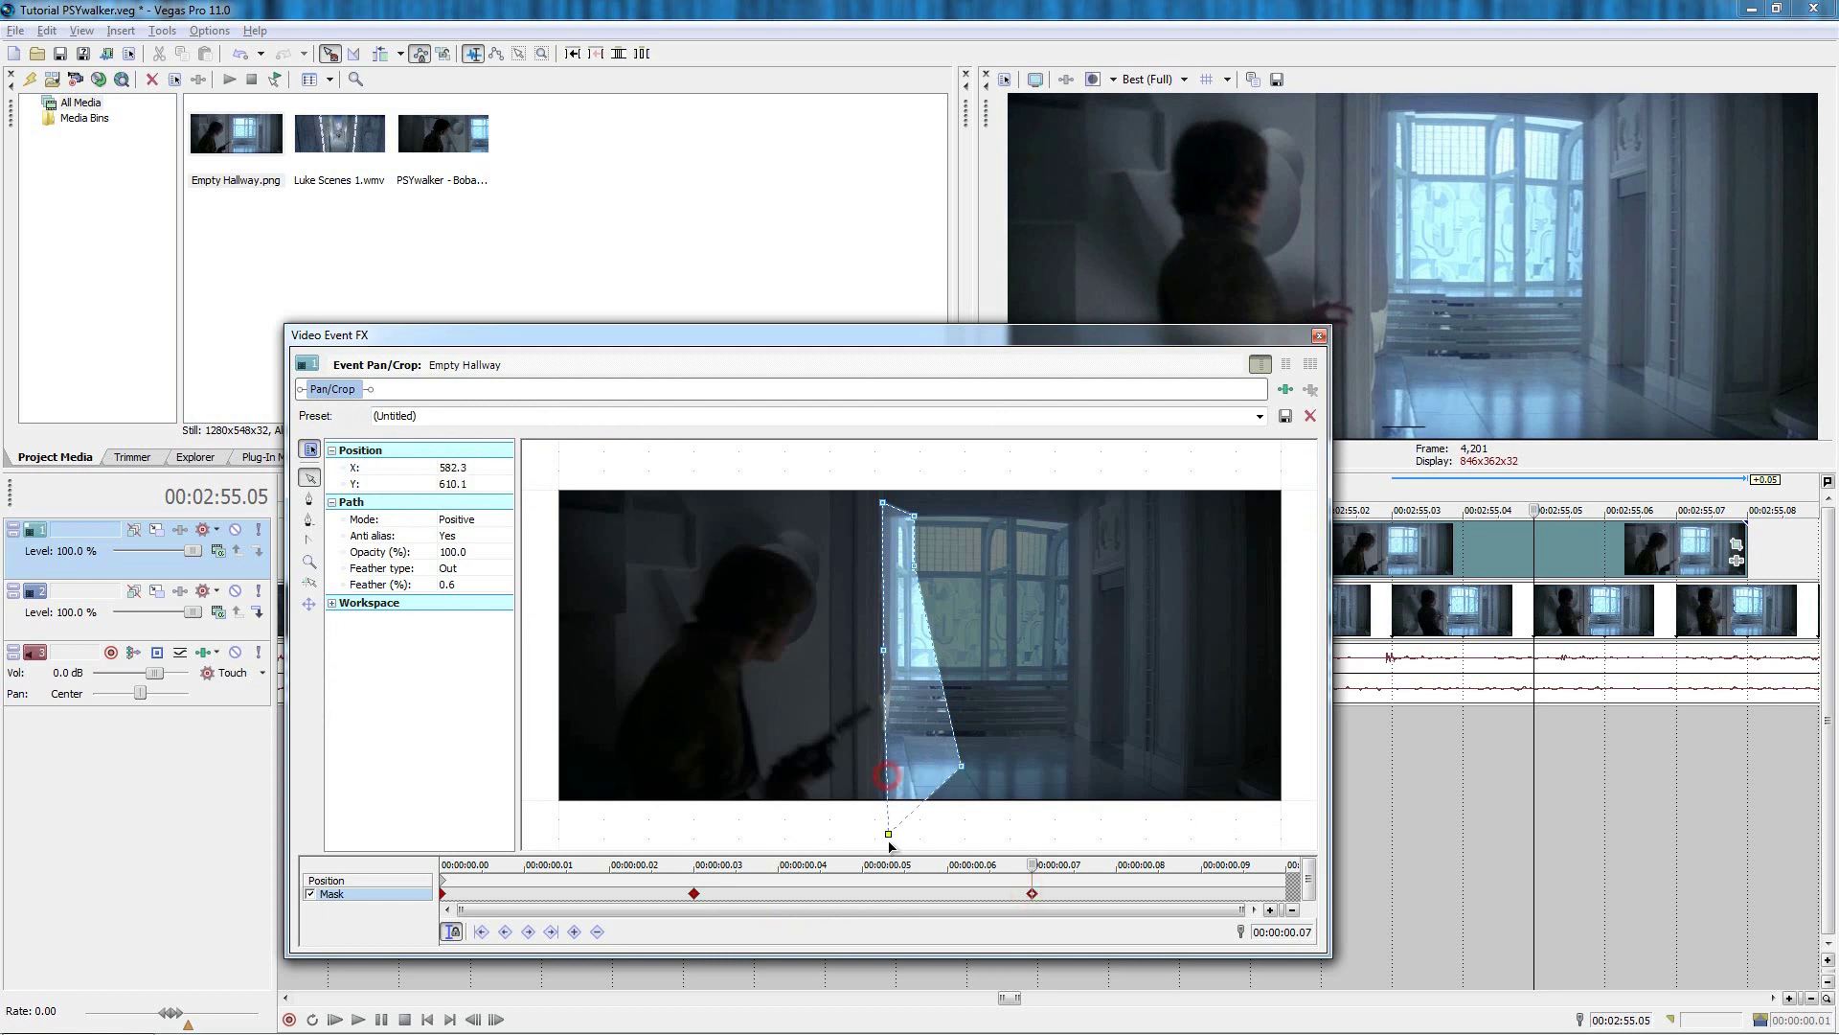
drag(963, 767, 1016, 841)
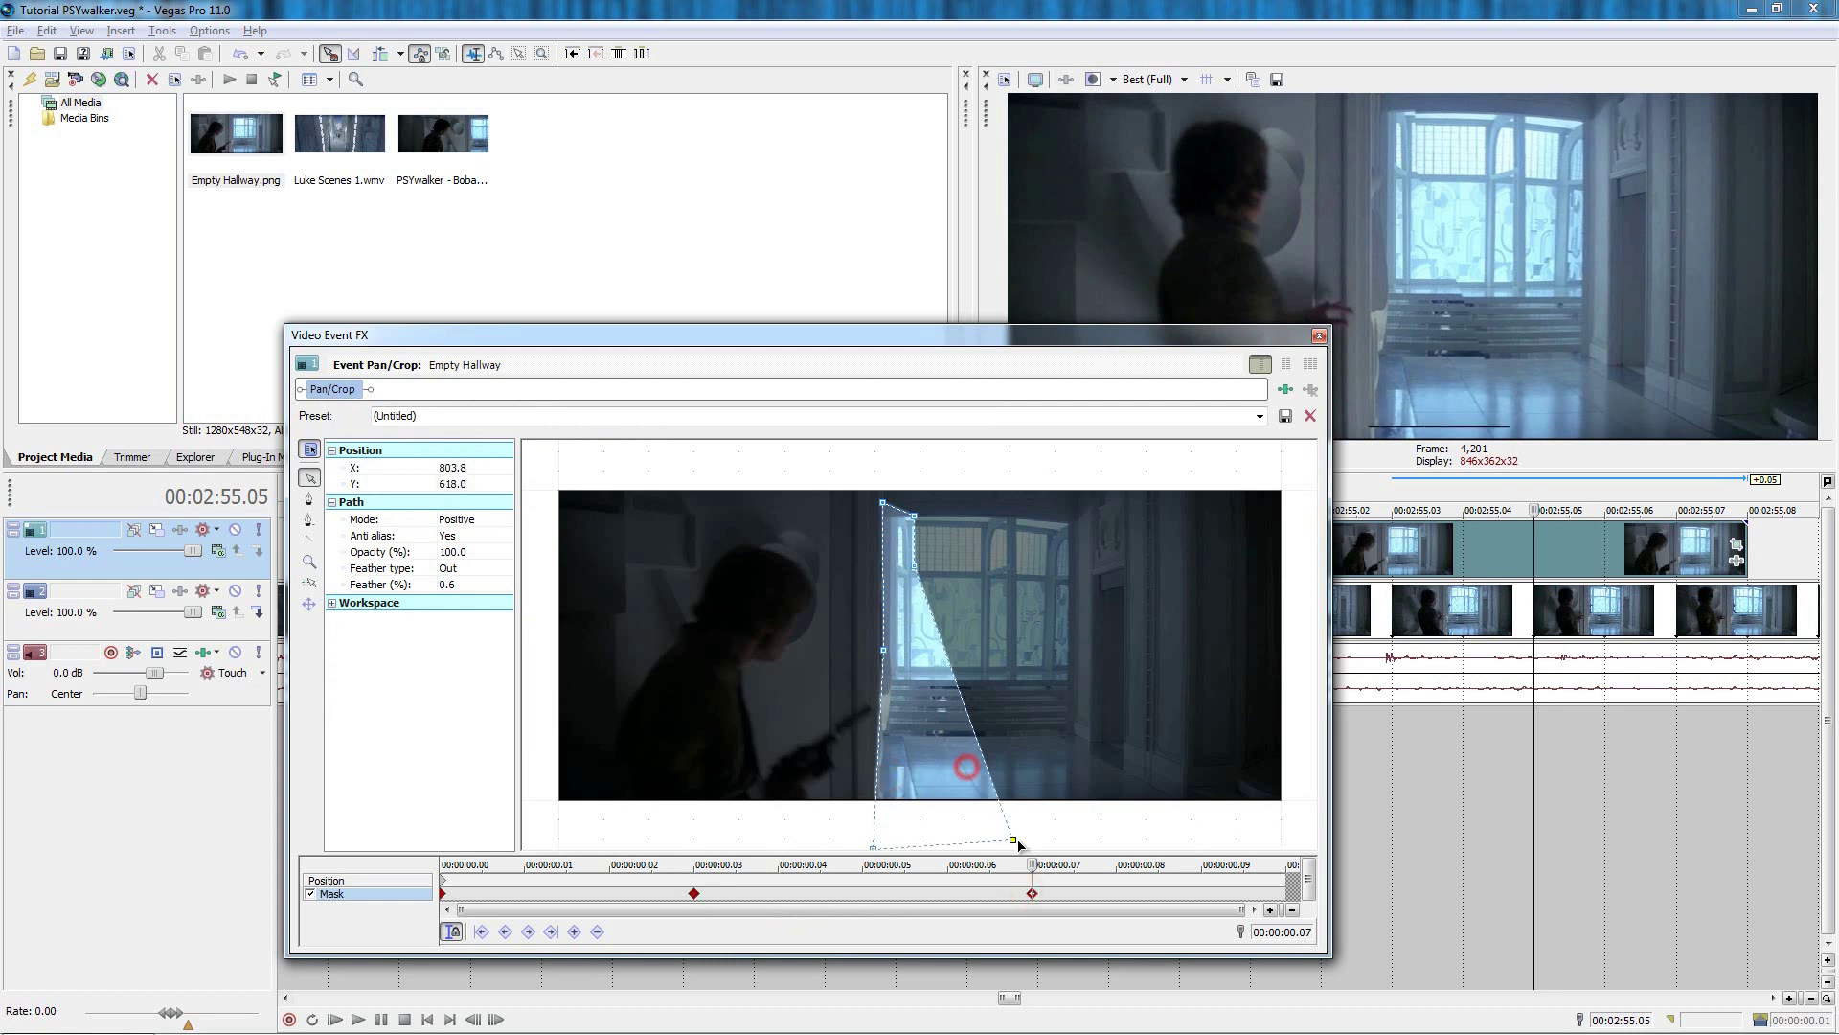
At 00:00:00.07, reposition the still to X Center 634.6 and Y Center 289.0, comparing alignment with the upper track muted and unmuted.
click(1032, 880)
drag(983, 689, 985, 684)
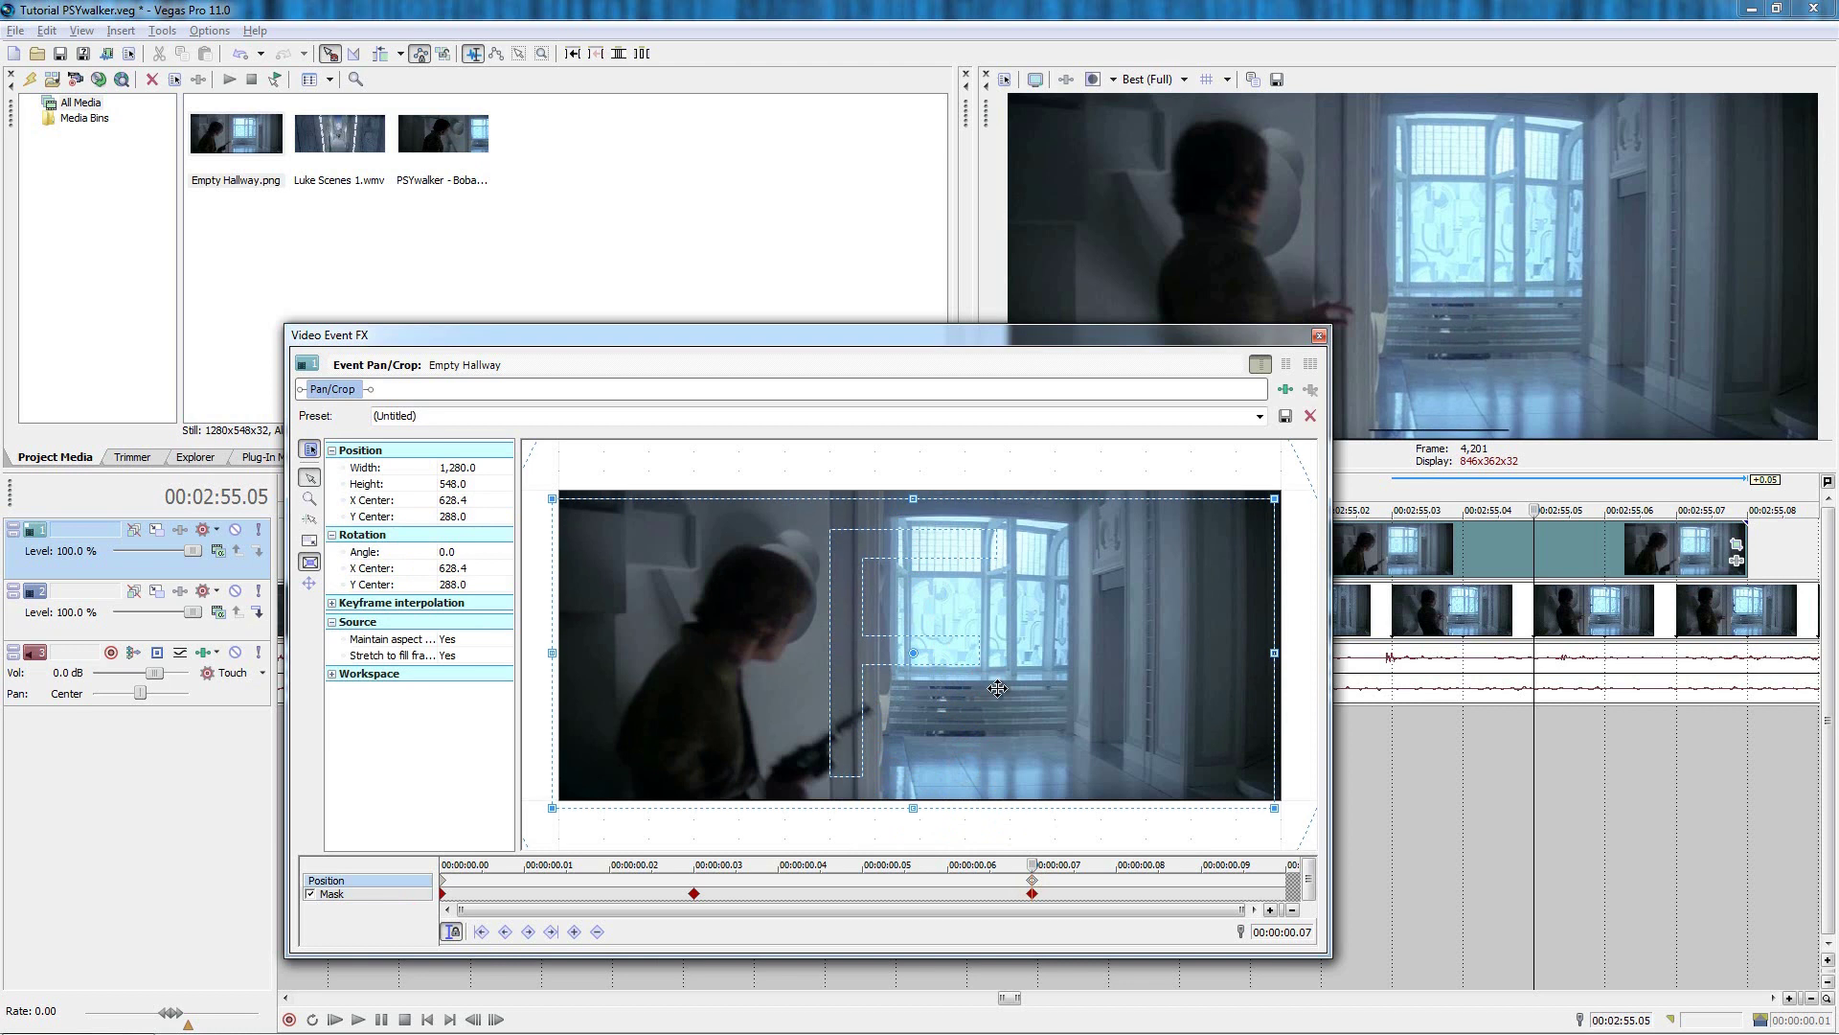
click(1014, 673)
scroll(989, 692, up, 1)
click(235, 528)
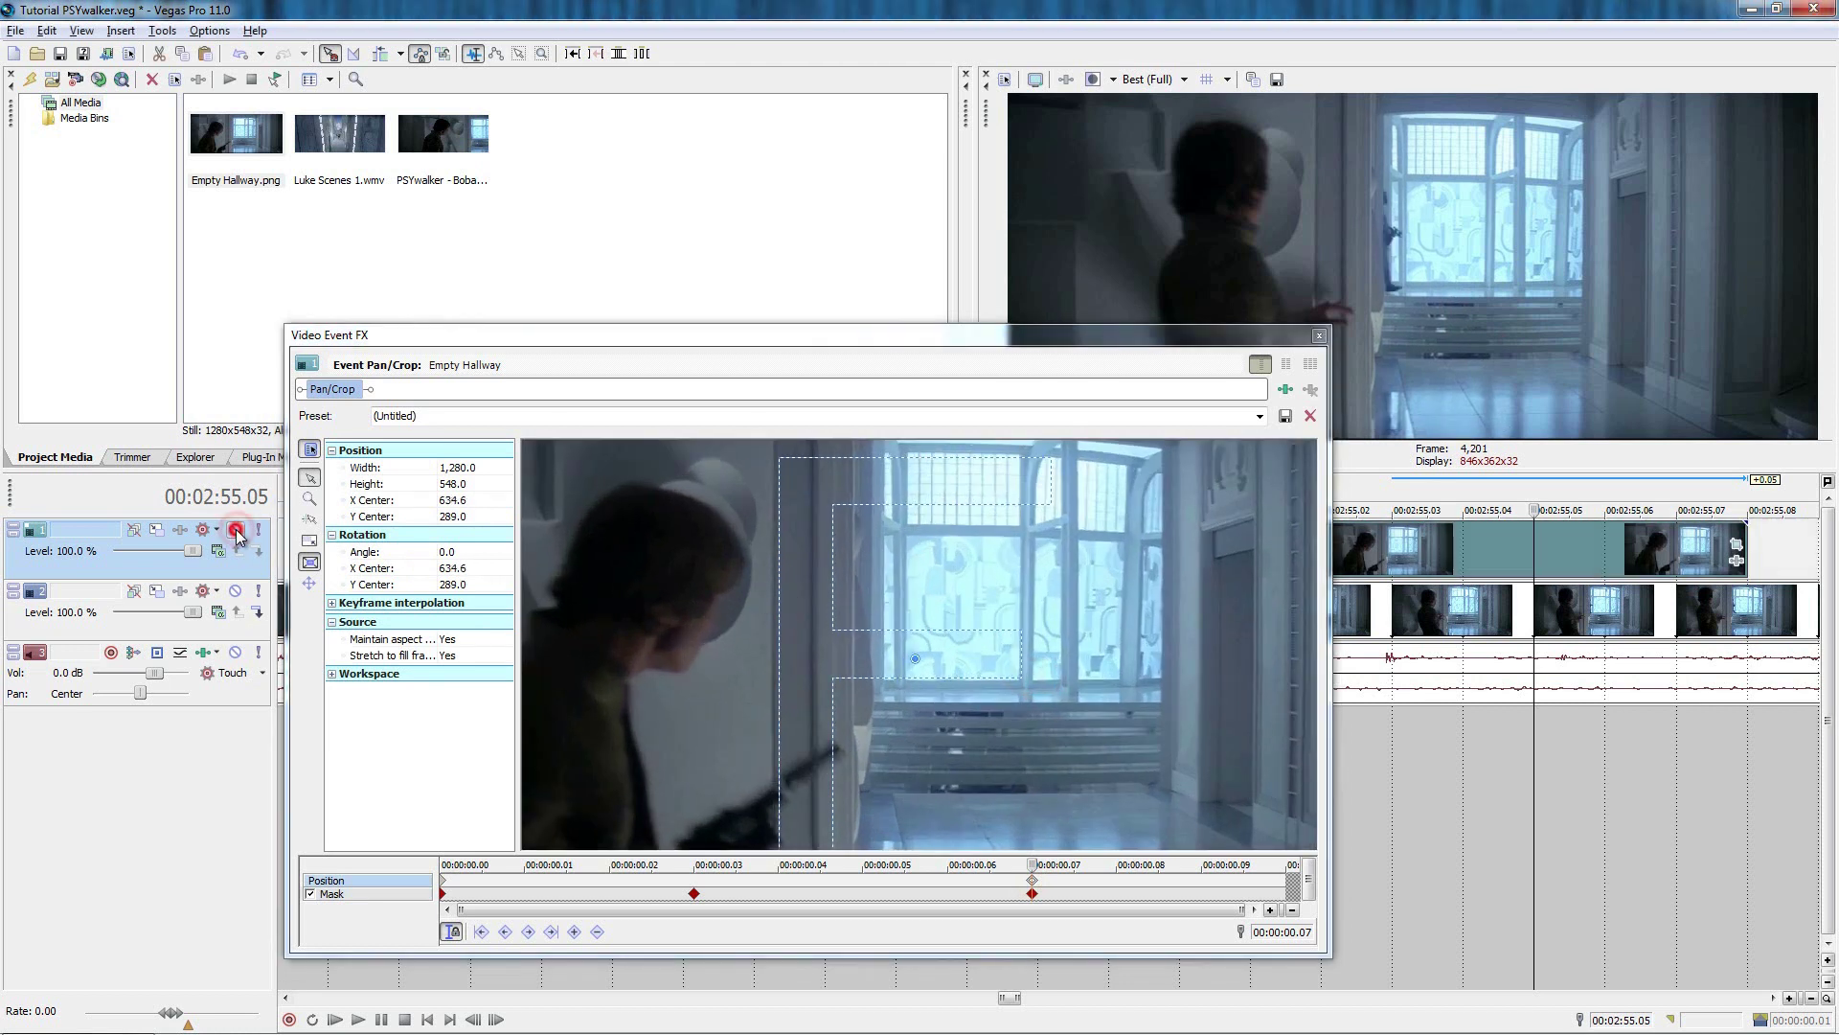
click(236, 530)
click(235, 530)
click(236, 530)
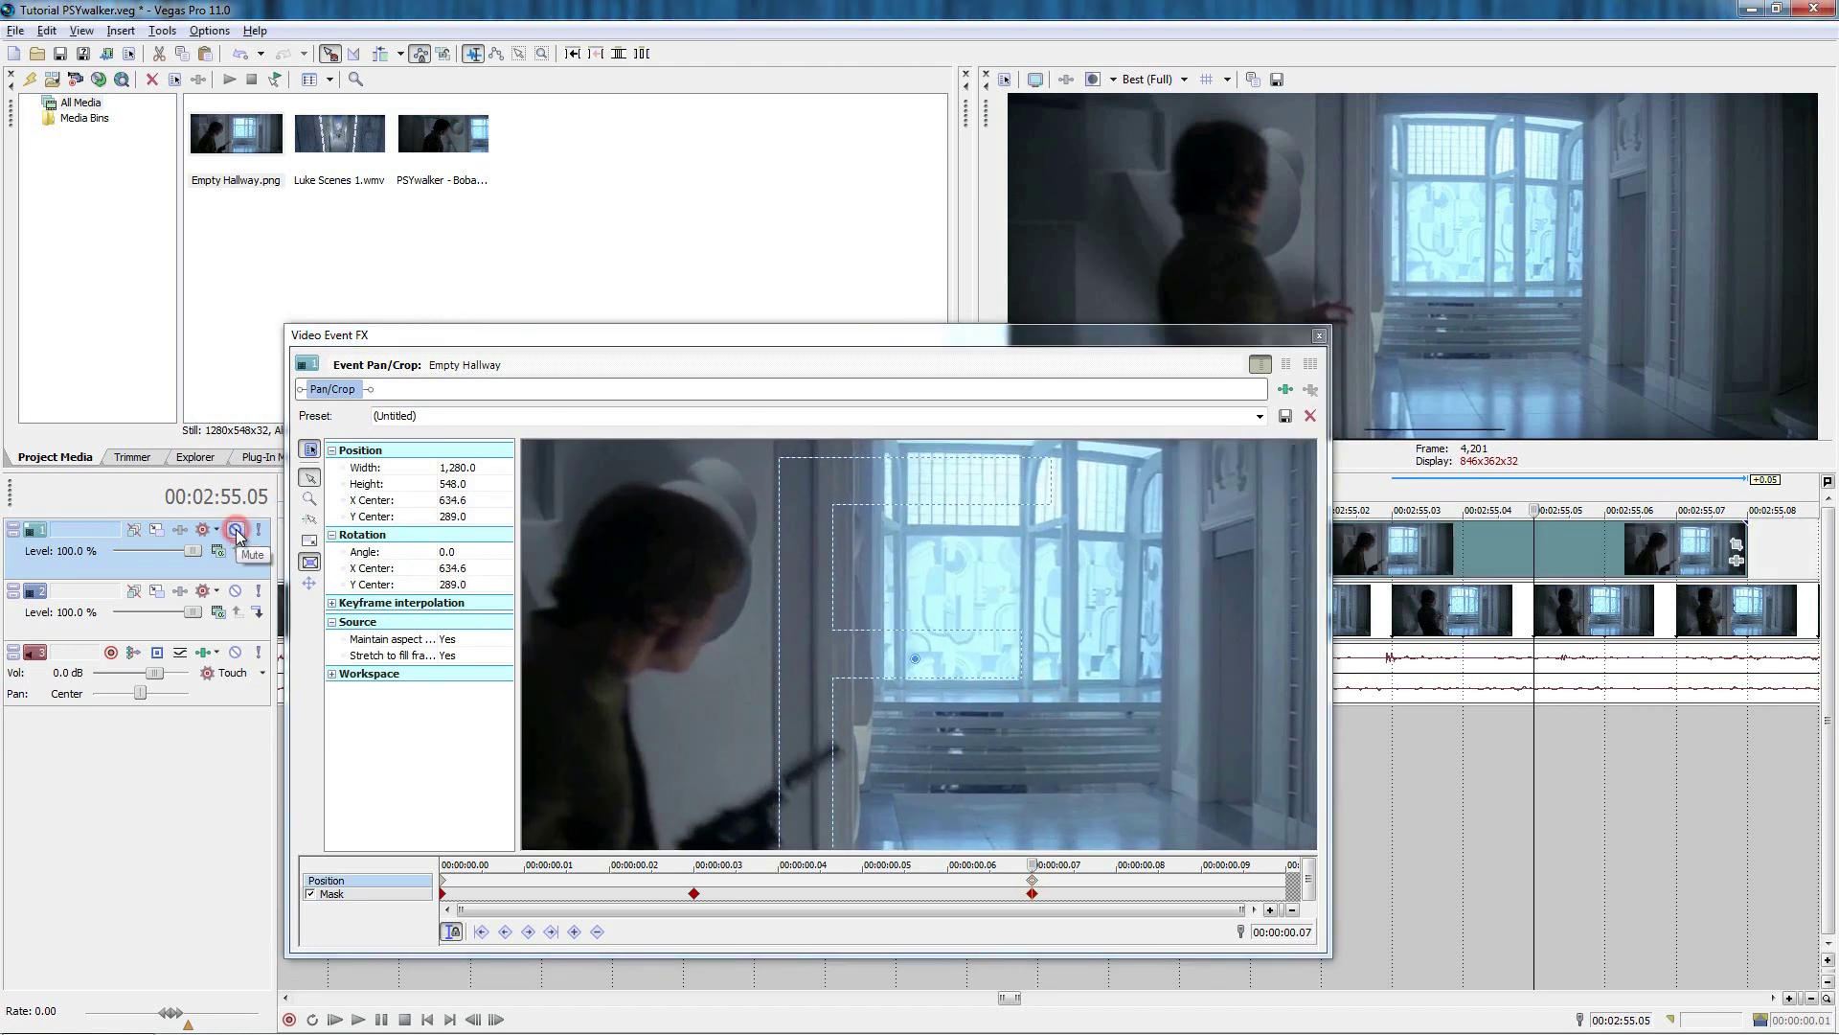
click(236, 530)
click(235, 529)
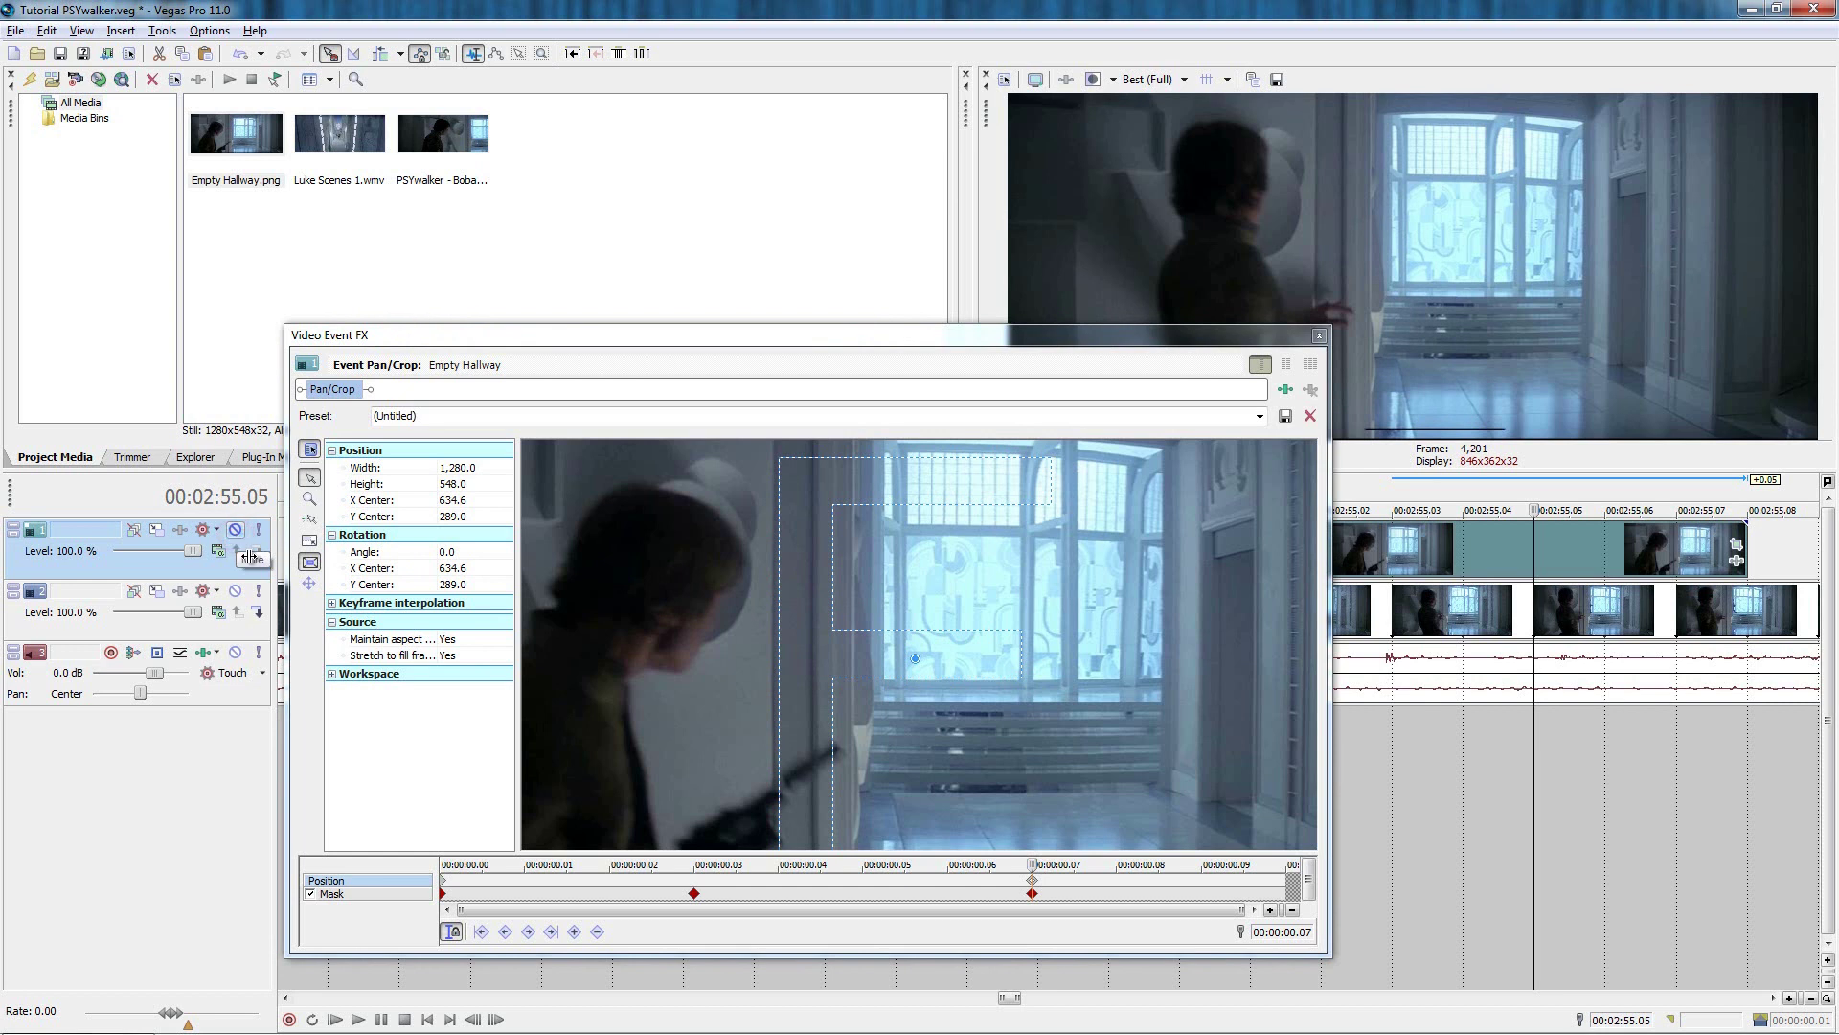
Close the Pan/Crop settings and step through the still frame by frame to examine how the mask blends with the footage.
click(1320, 336)
key(Left)
key(Left)
key(Left)
key(Left)
key(Left)
key(Left)
key(Left)
key(Right)
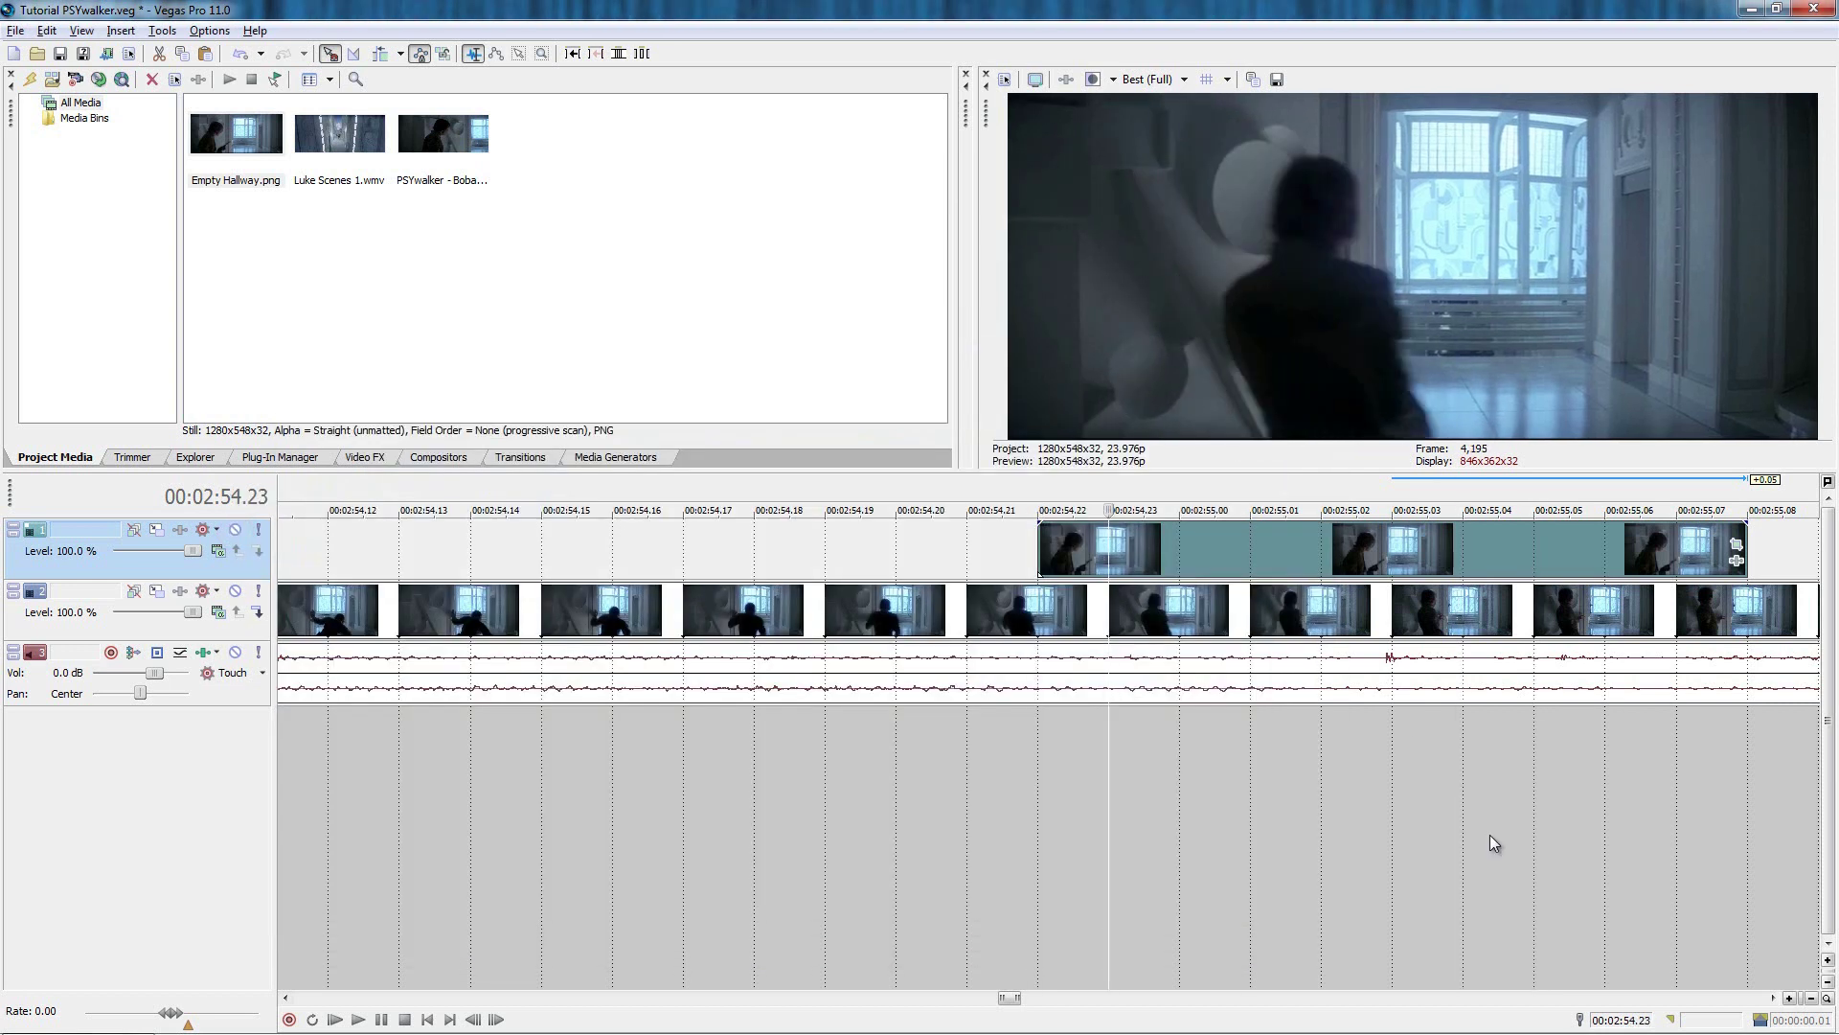
key(Right)
key(Right)
key(Right)
key(Right)
key(Right)
key(Right)
key(Right)
key(Right)
scroll(1491, 835, down, 2)
key(Left)
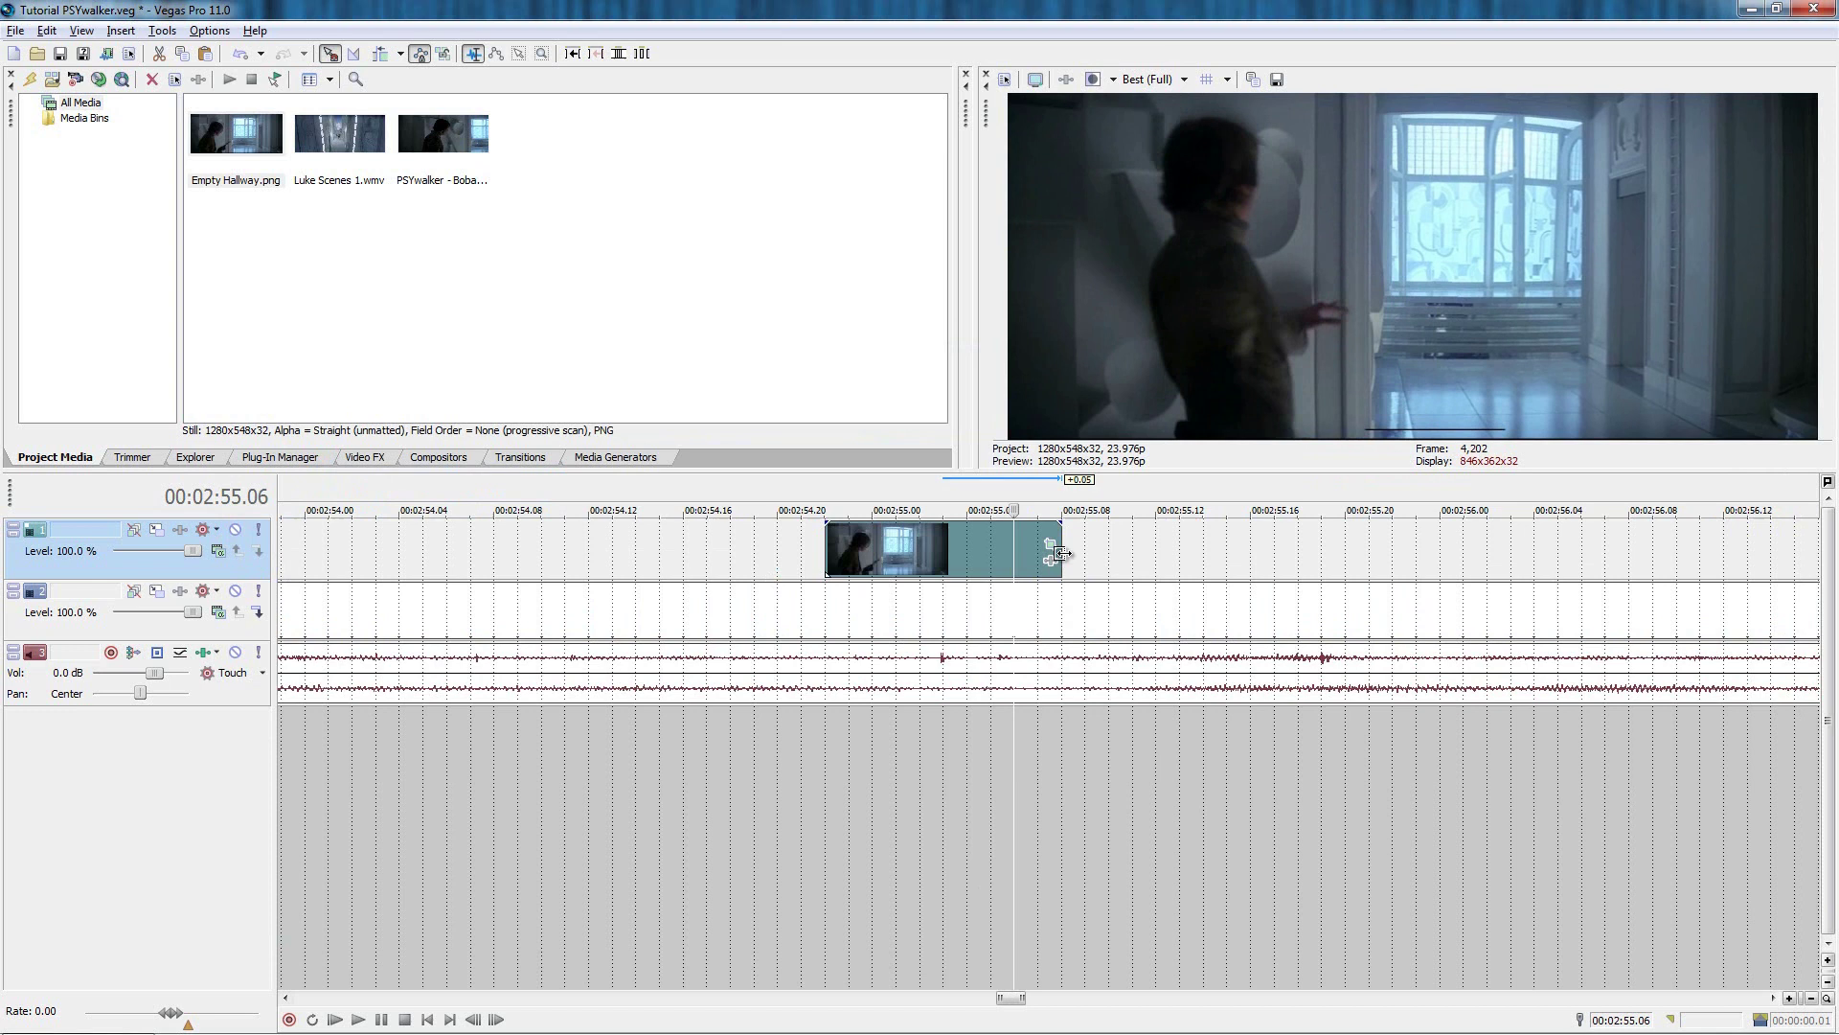
Extend the still's end to 00:02:56.14 and play the shot back through the extended section.
drag(1062, 552, 1781, 567)
key(Left)
key(Left)
key(Left)
key(Left)
scroll(1568, 805, down, 3)
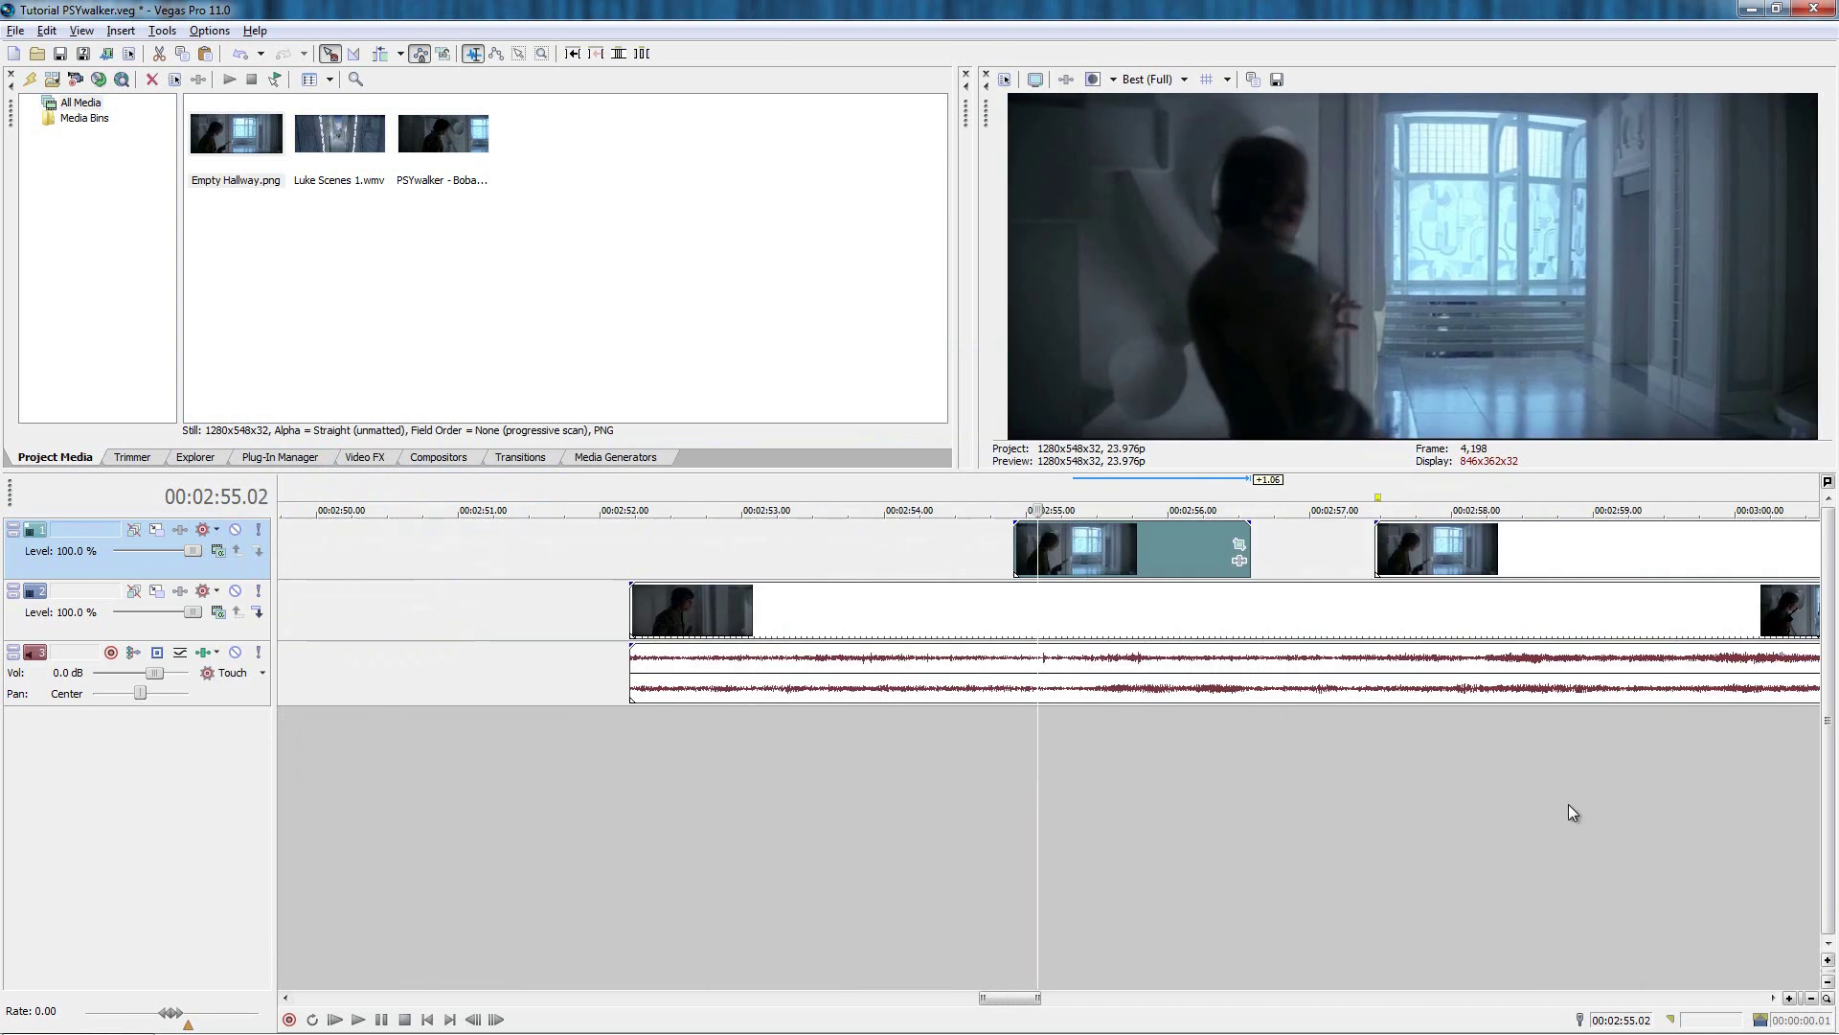
scroll(1568, 804, down, 3)
click(999, 862)
key(space)
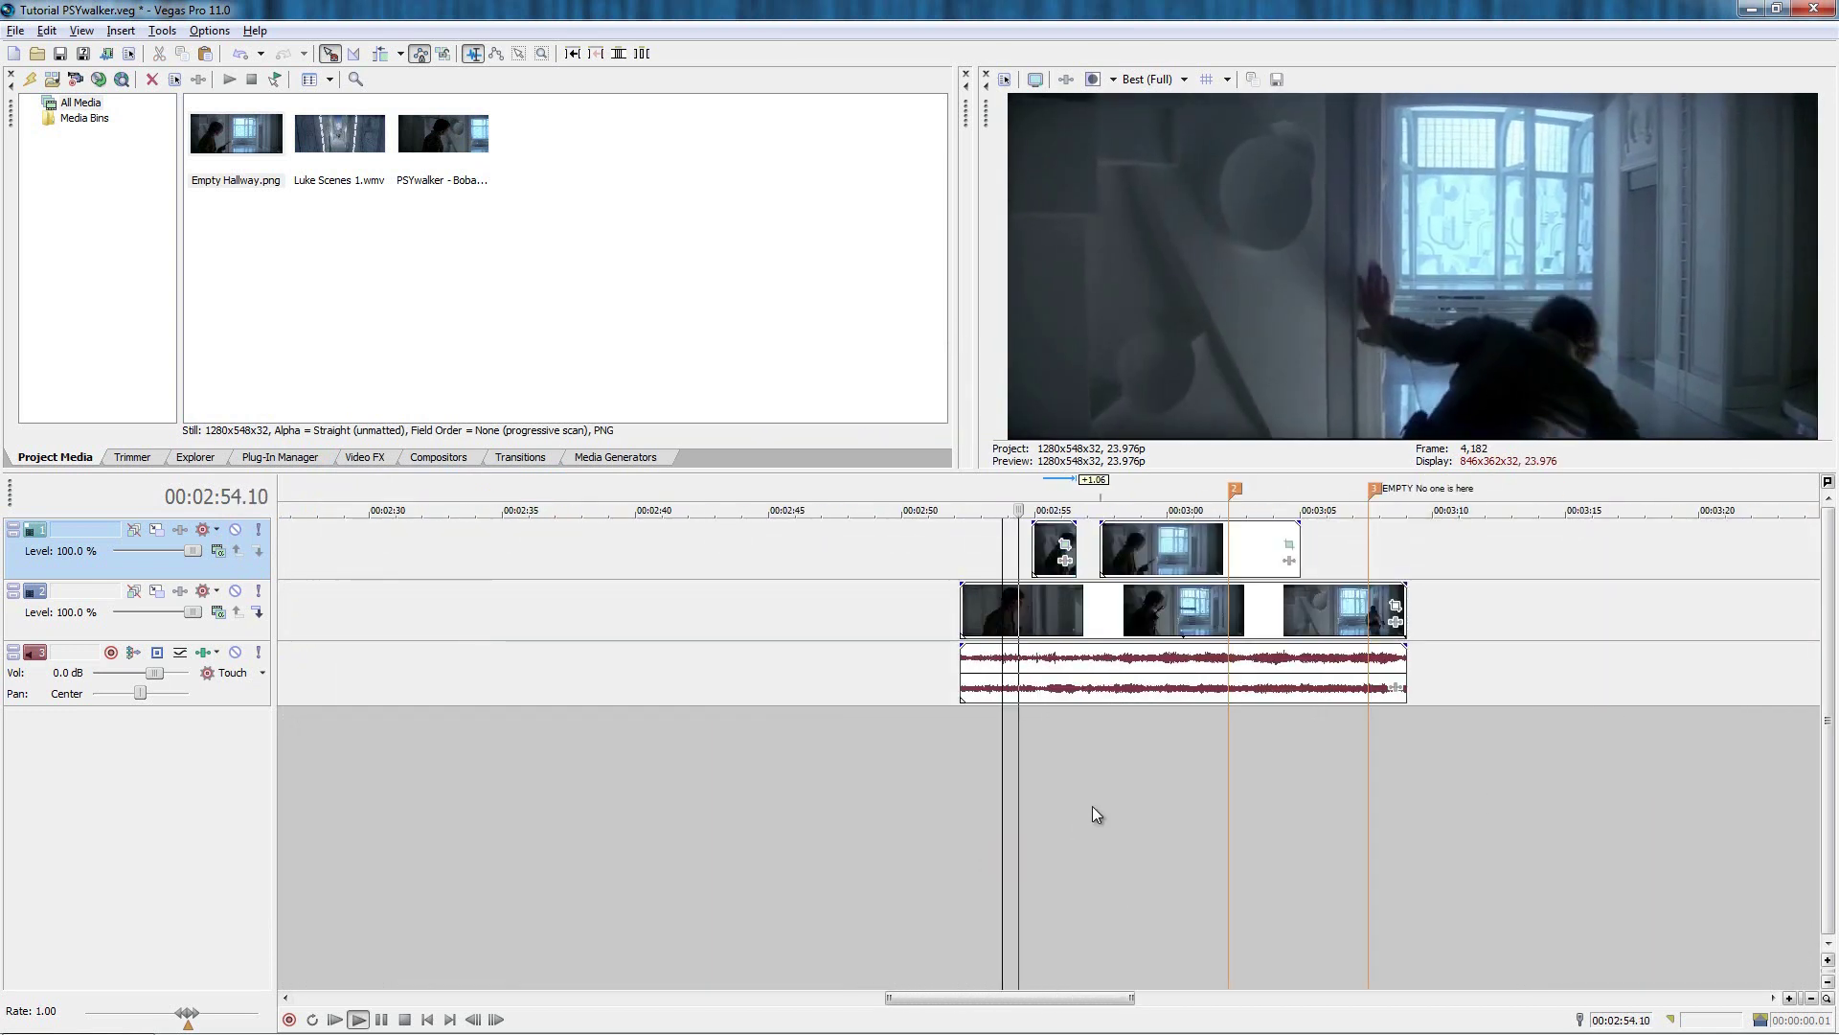
scroll(1084, 797, up, 8)
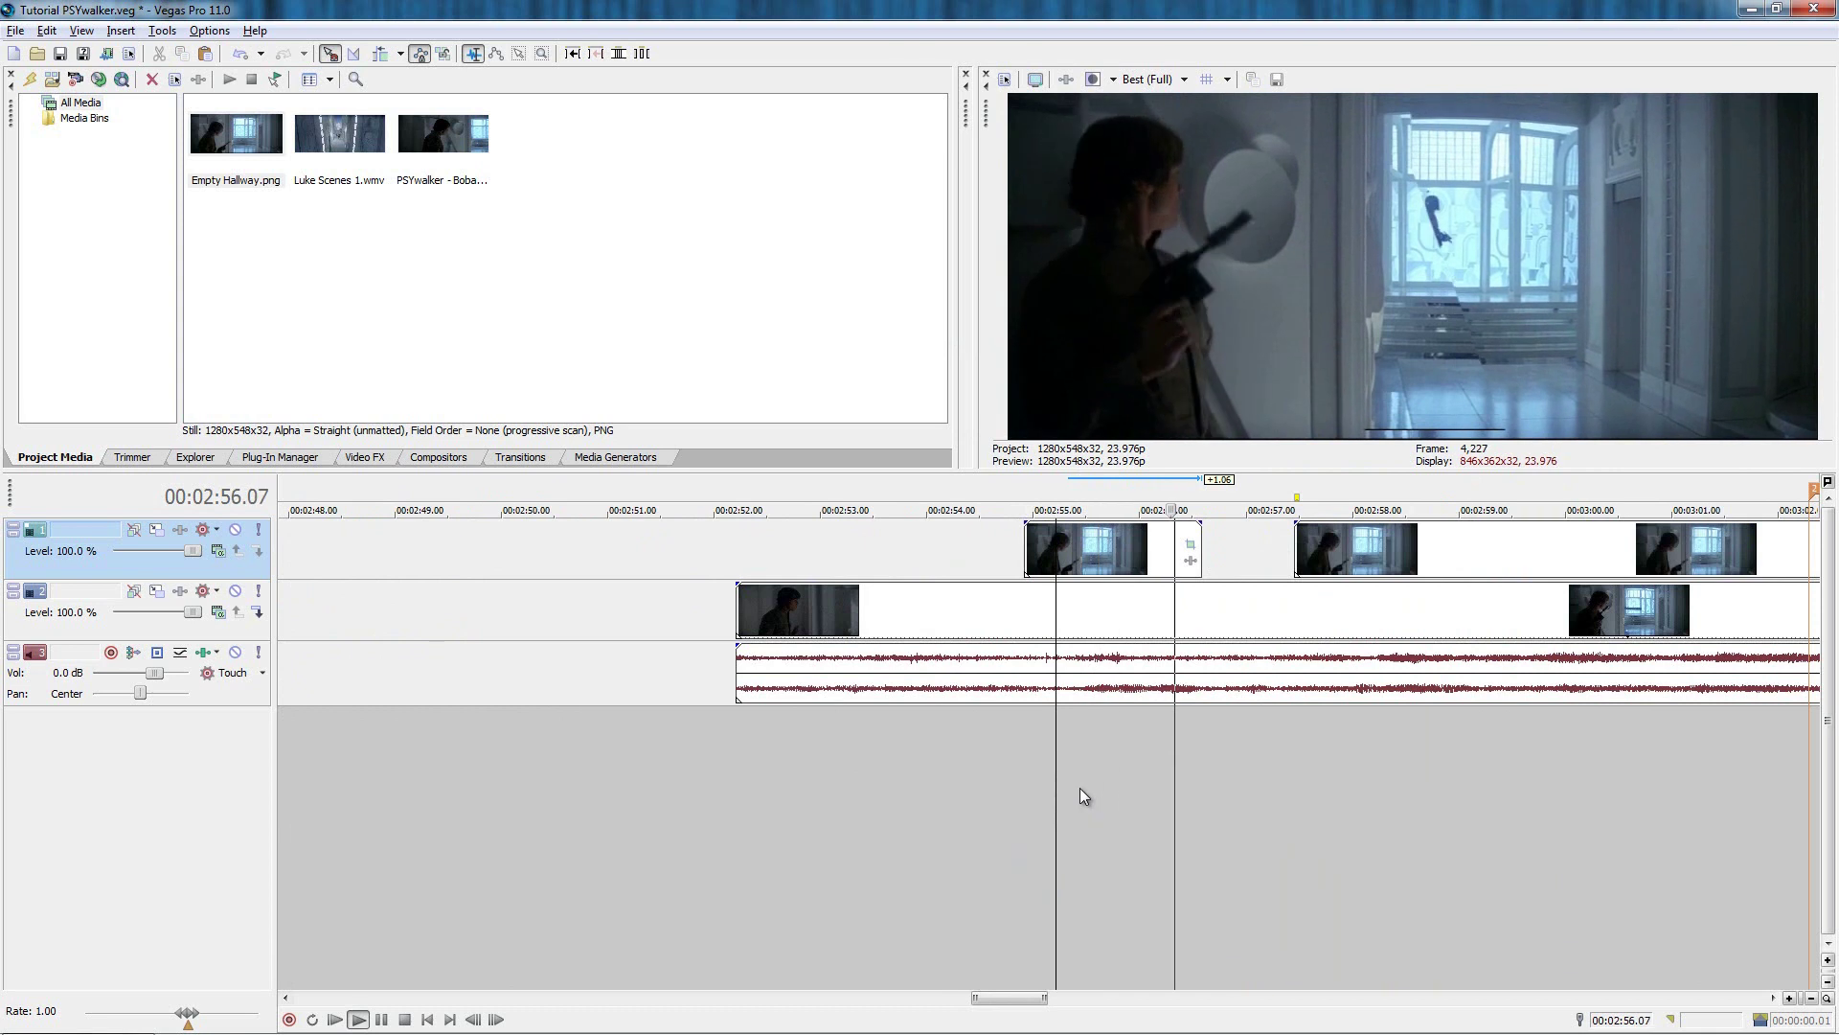
At 00:00:01.07, reposition the still to X Center 641.4 and Y Center 280.5, checking alignment against the footage by muting the upper track.
click(1190, 544)
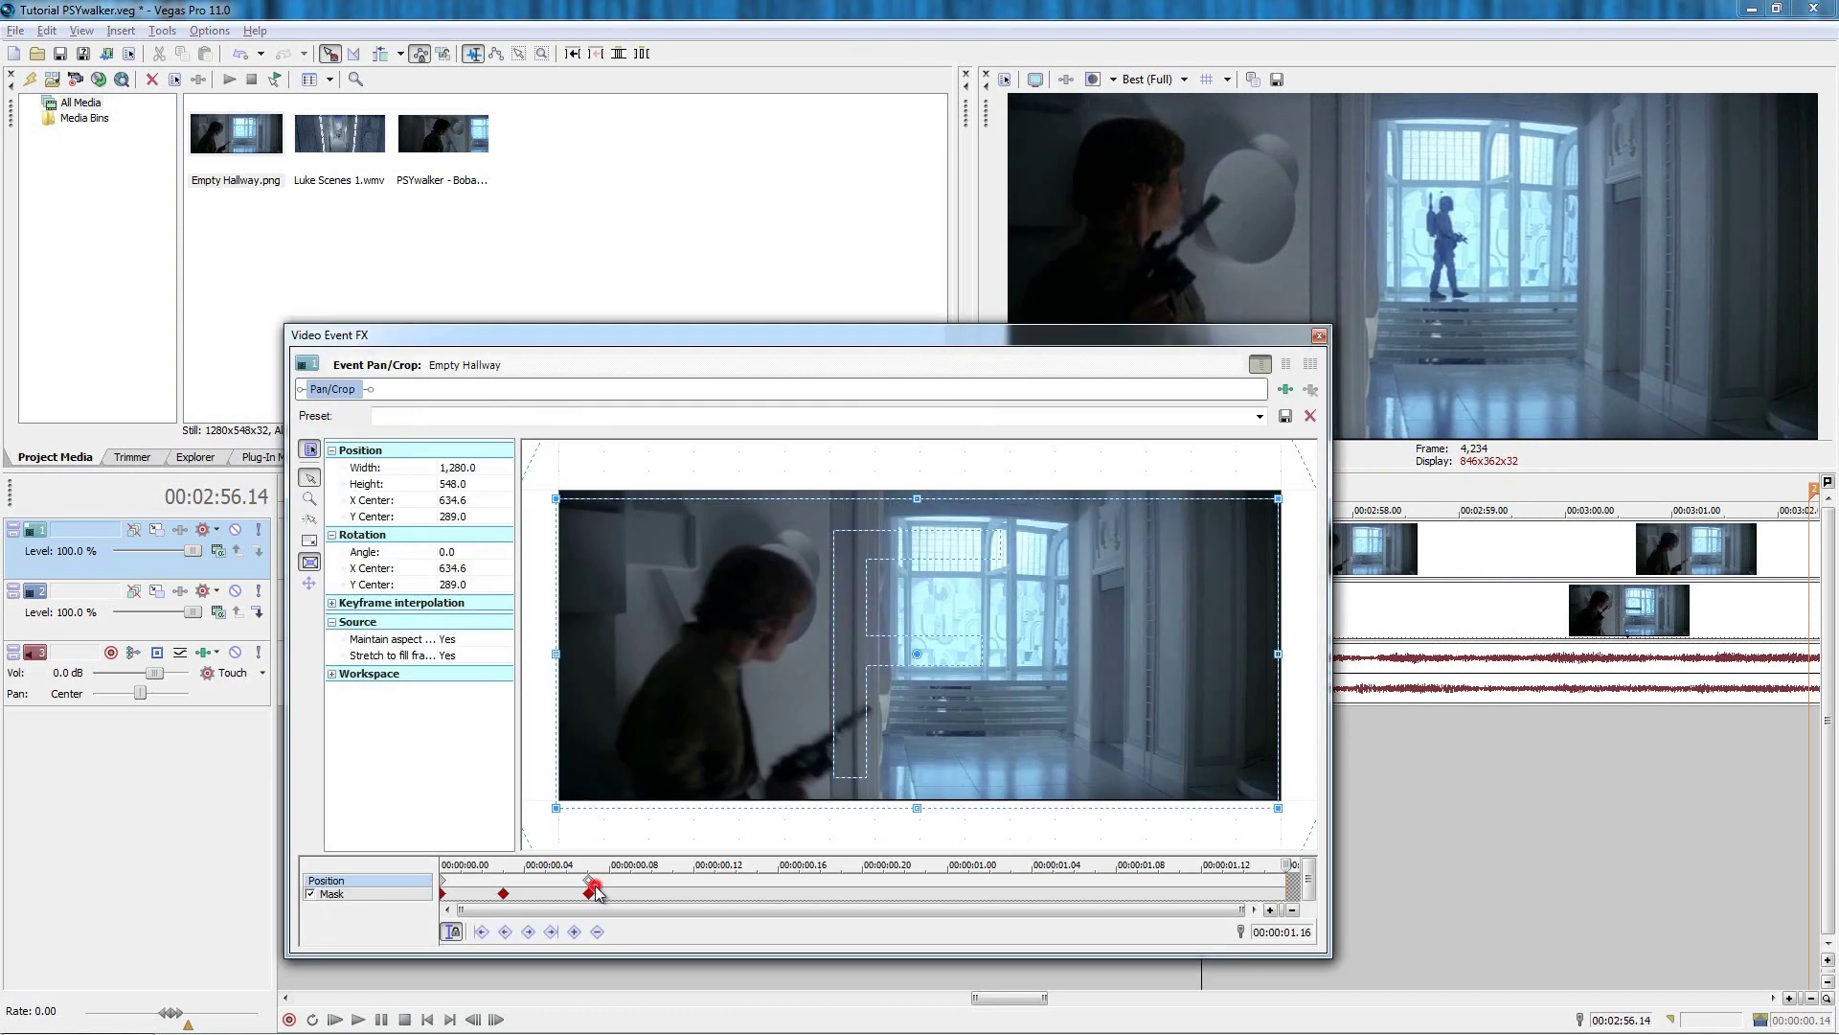
drag(595, 886, 1092, 879)
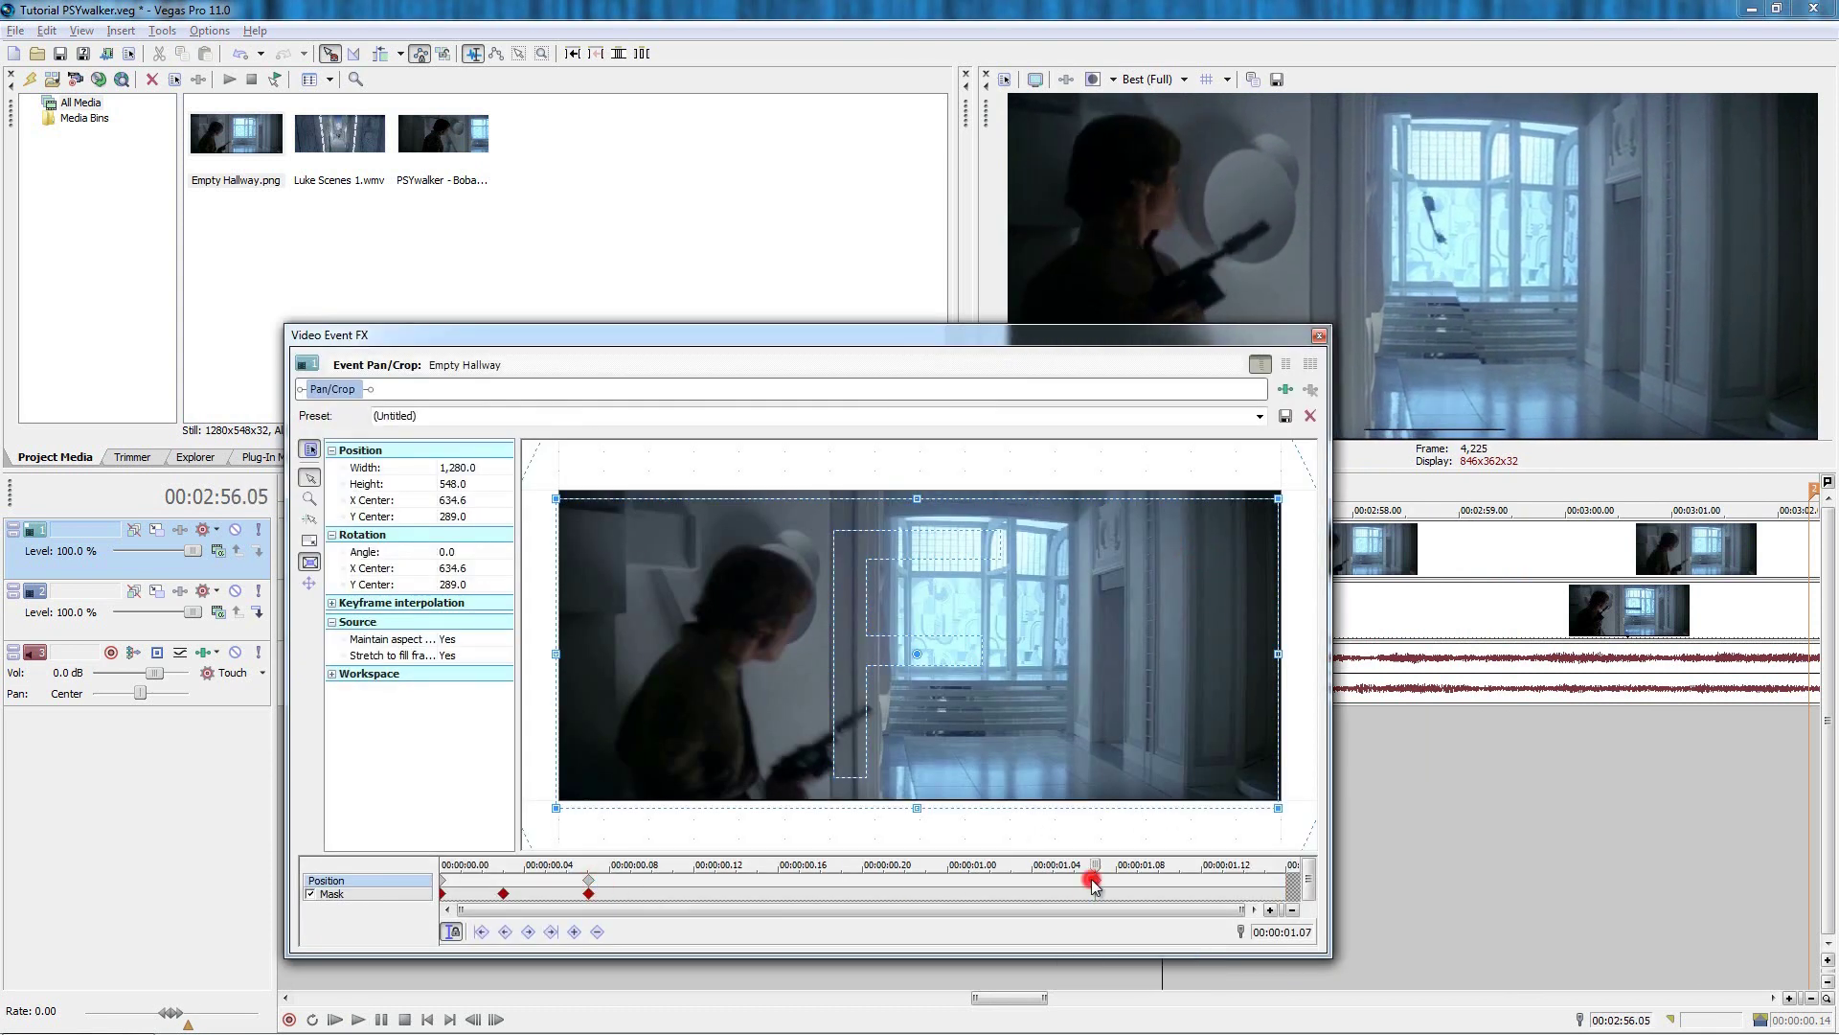
drag(1055, 682, 1063, 673)
click(235, 530)
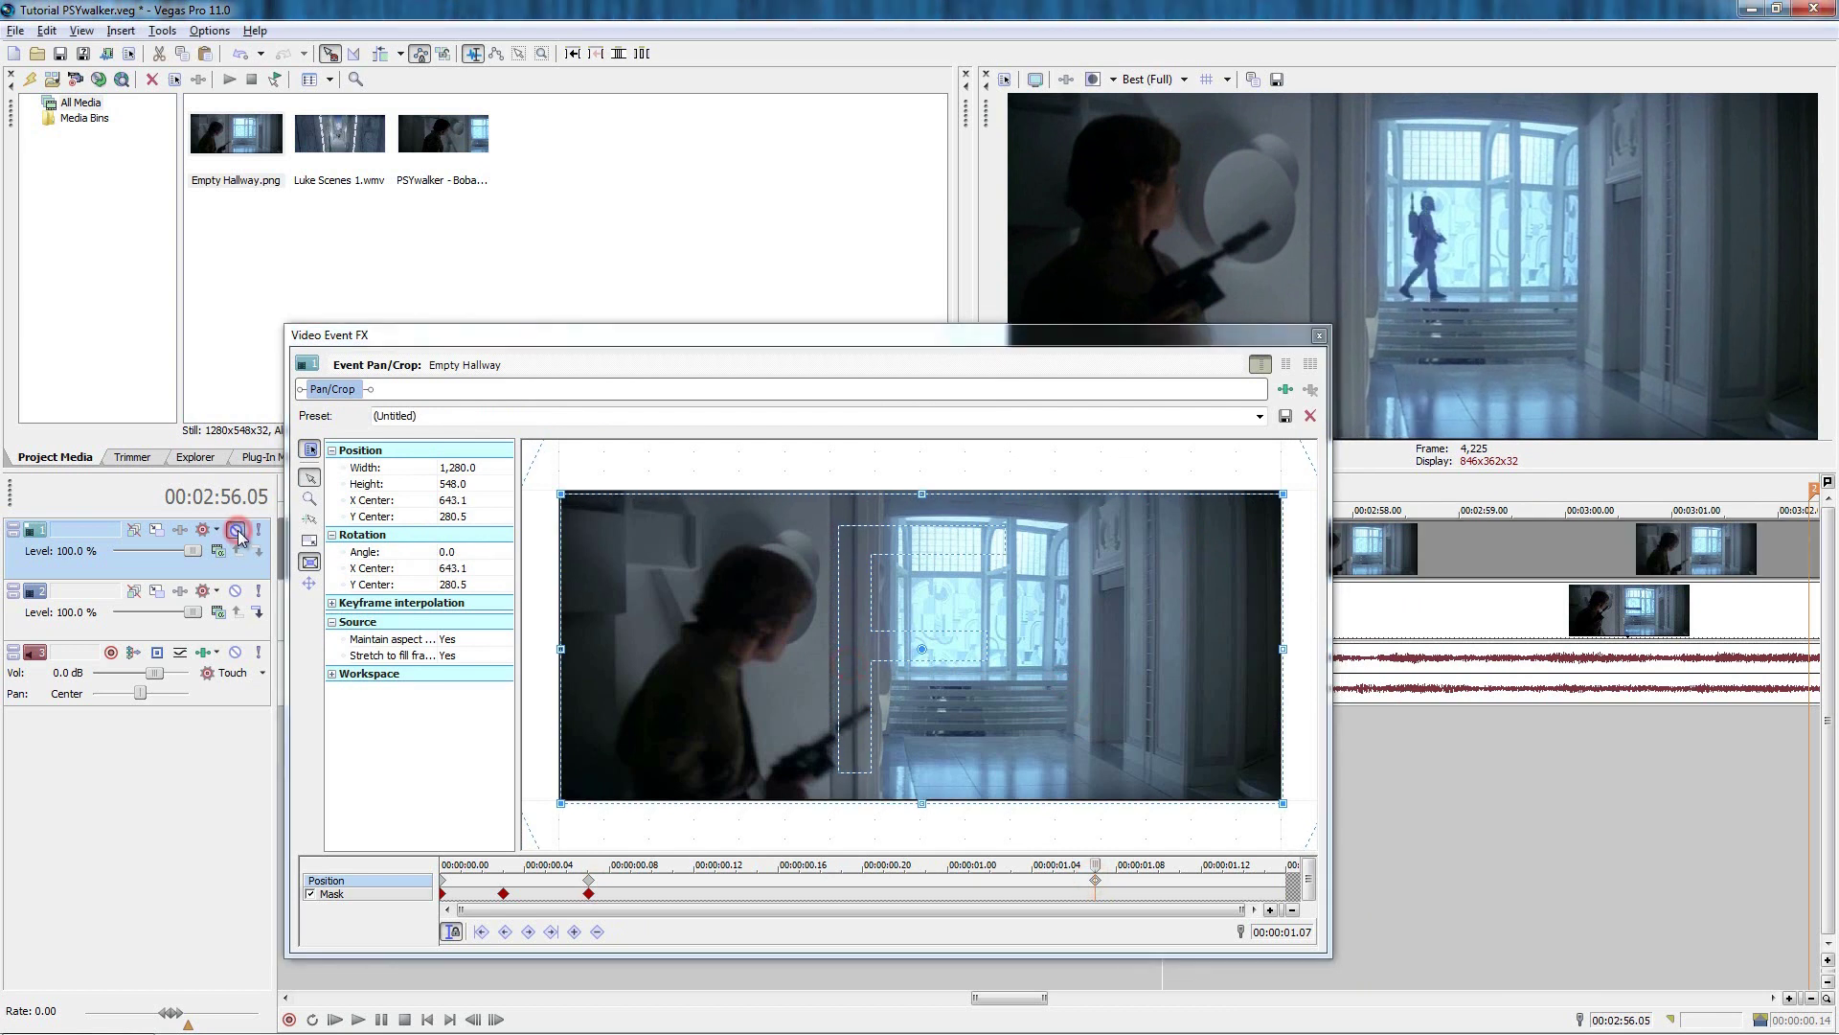
click(237, 531)
click(237, 530)
drag(701, 604, 700, 603)
click(237, 530)
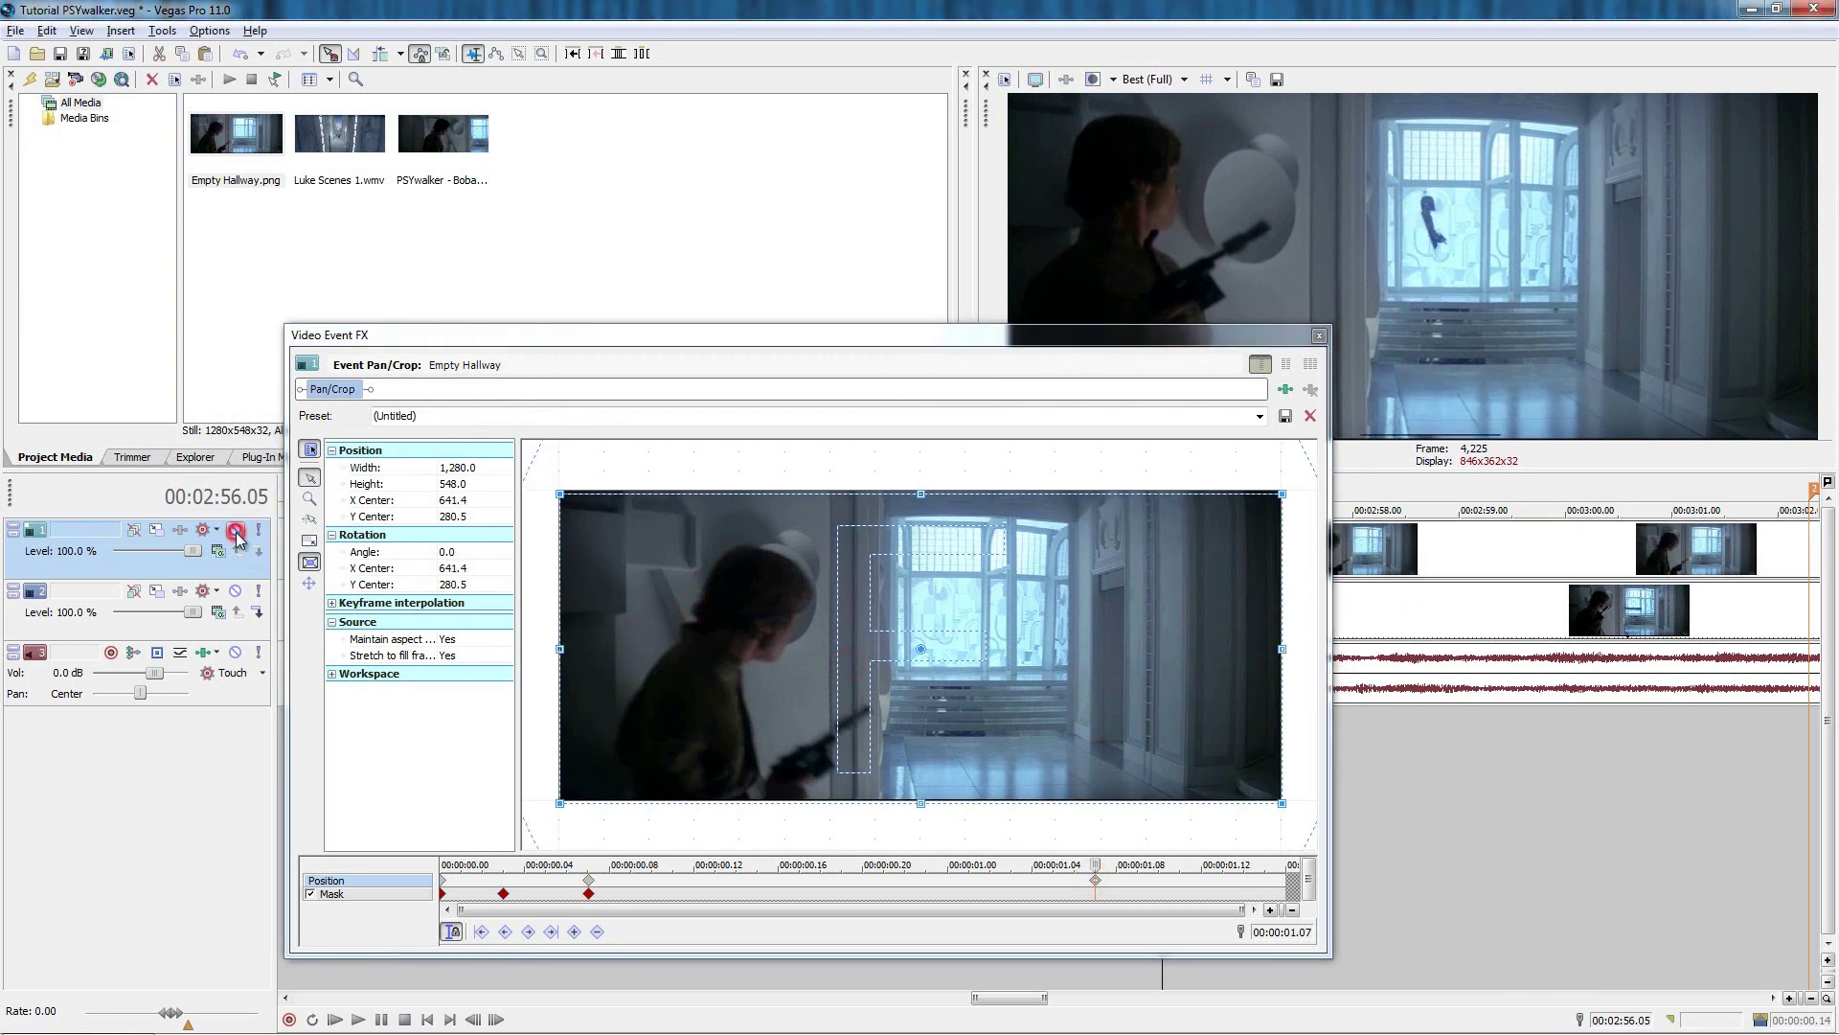
click(235, 530)
click(235, 531)
click(236, 531)
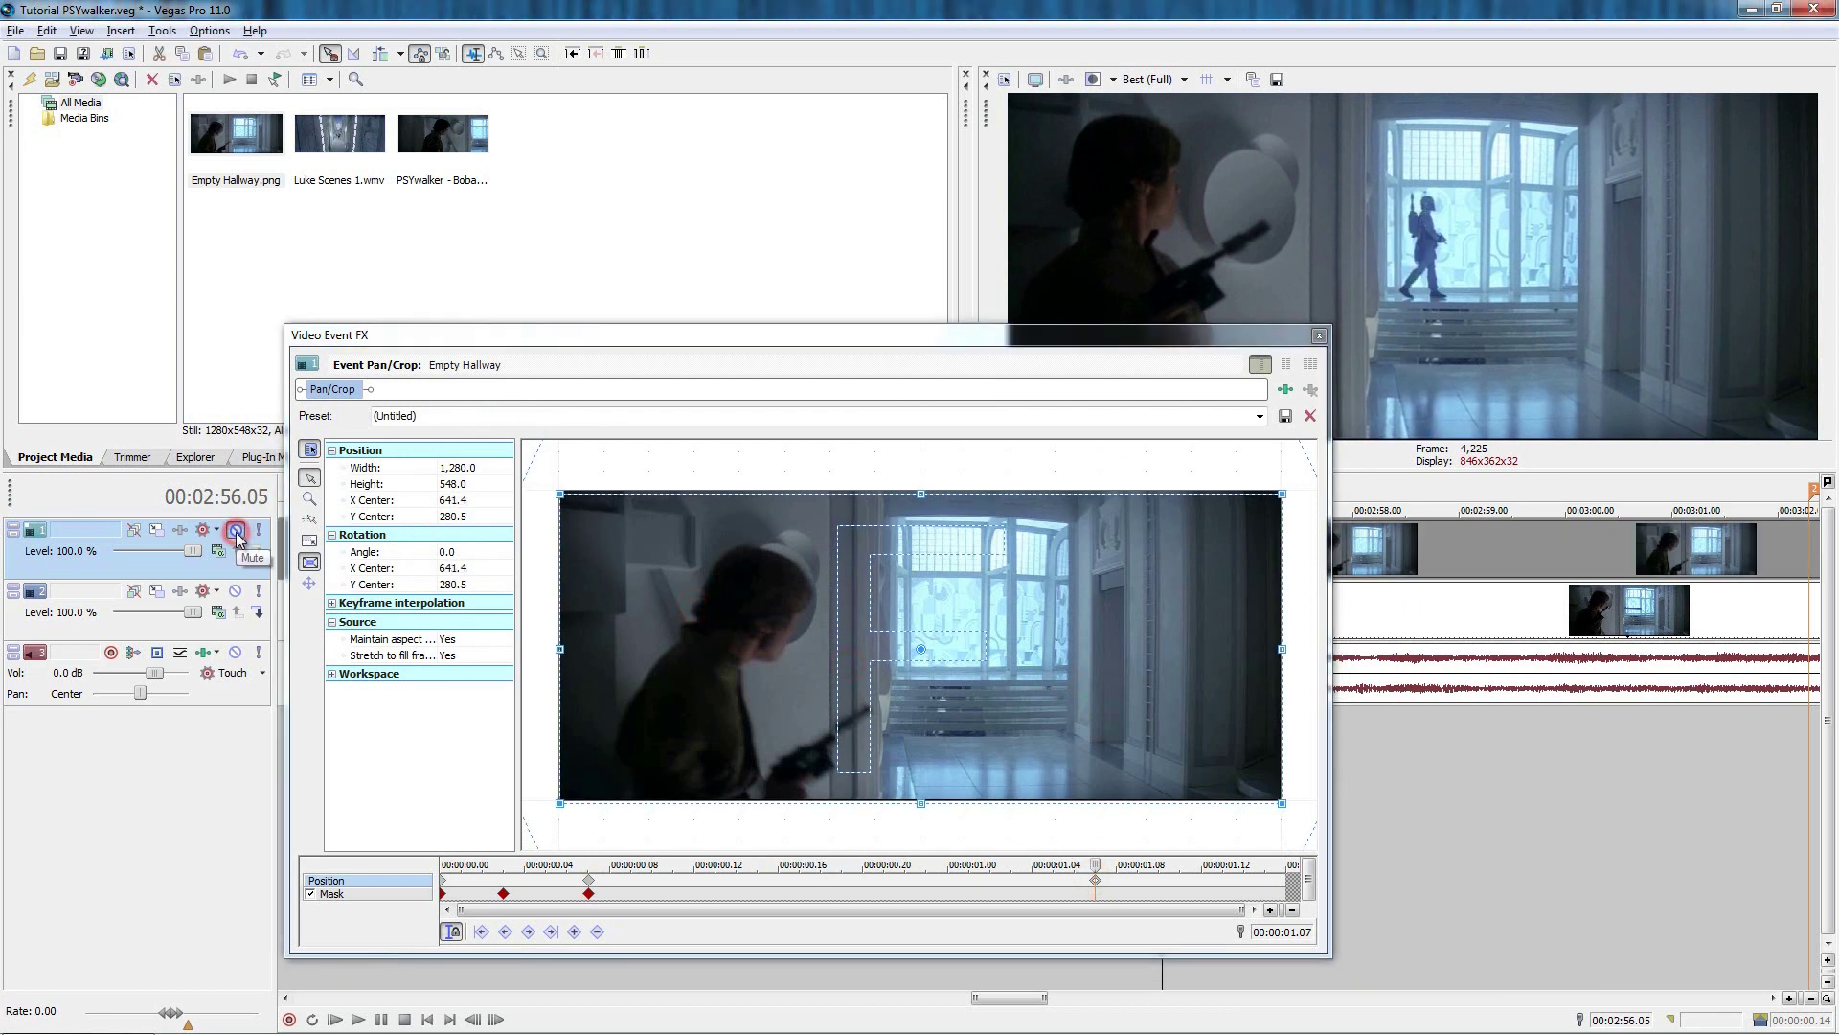
At 00:00:01.07, widen the mask over the whole window and hallway floor, and close the Pan/Crop settings.
click(1096, 896)
drag(915, 569, 1084, 508)
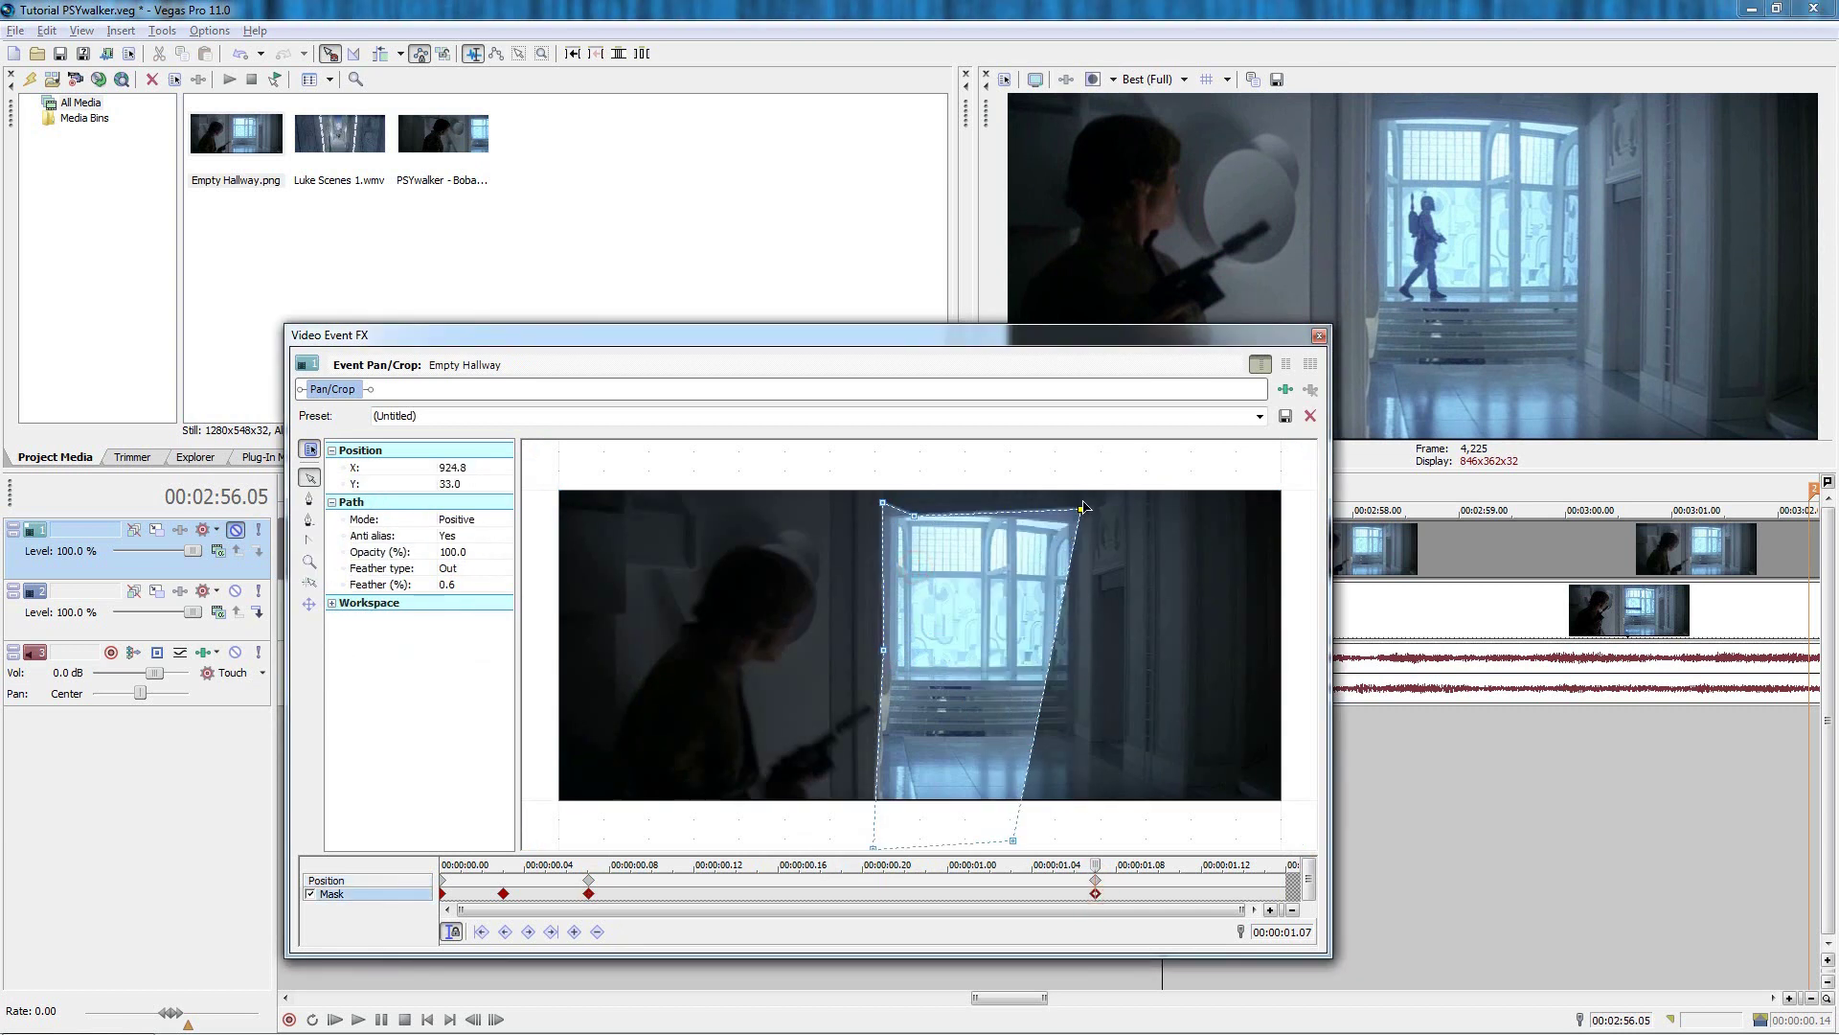
drag(915, 515, 986, 482)
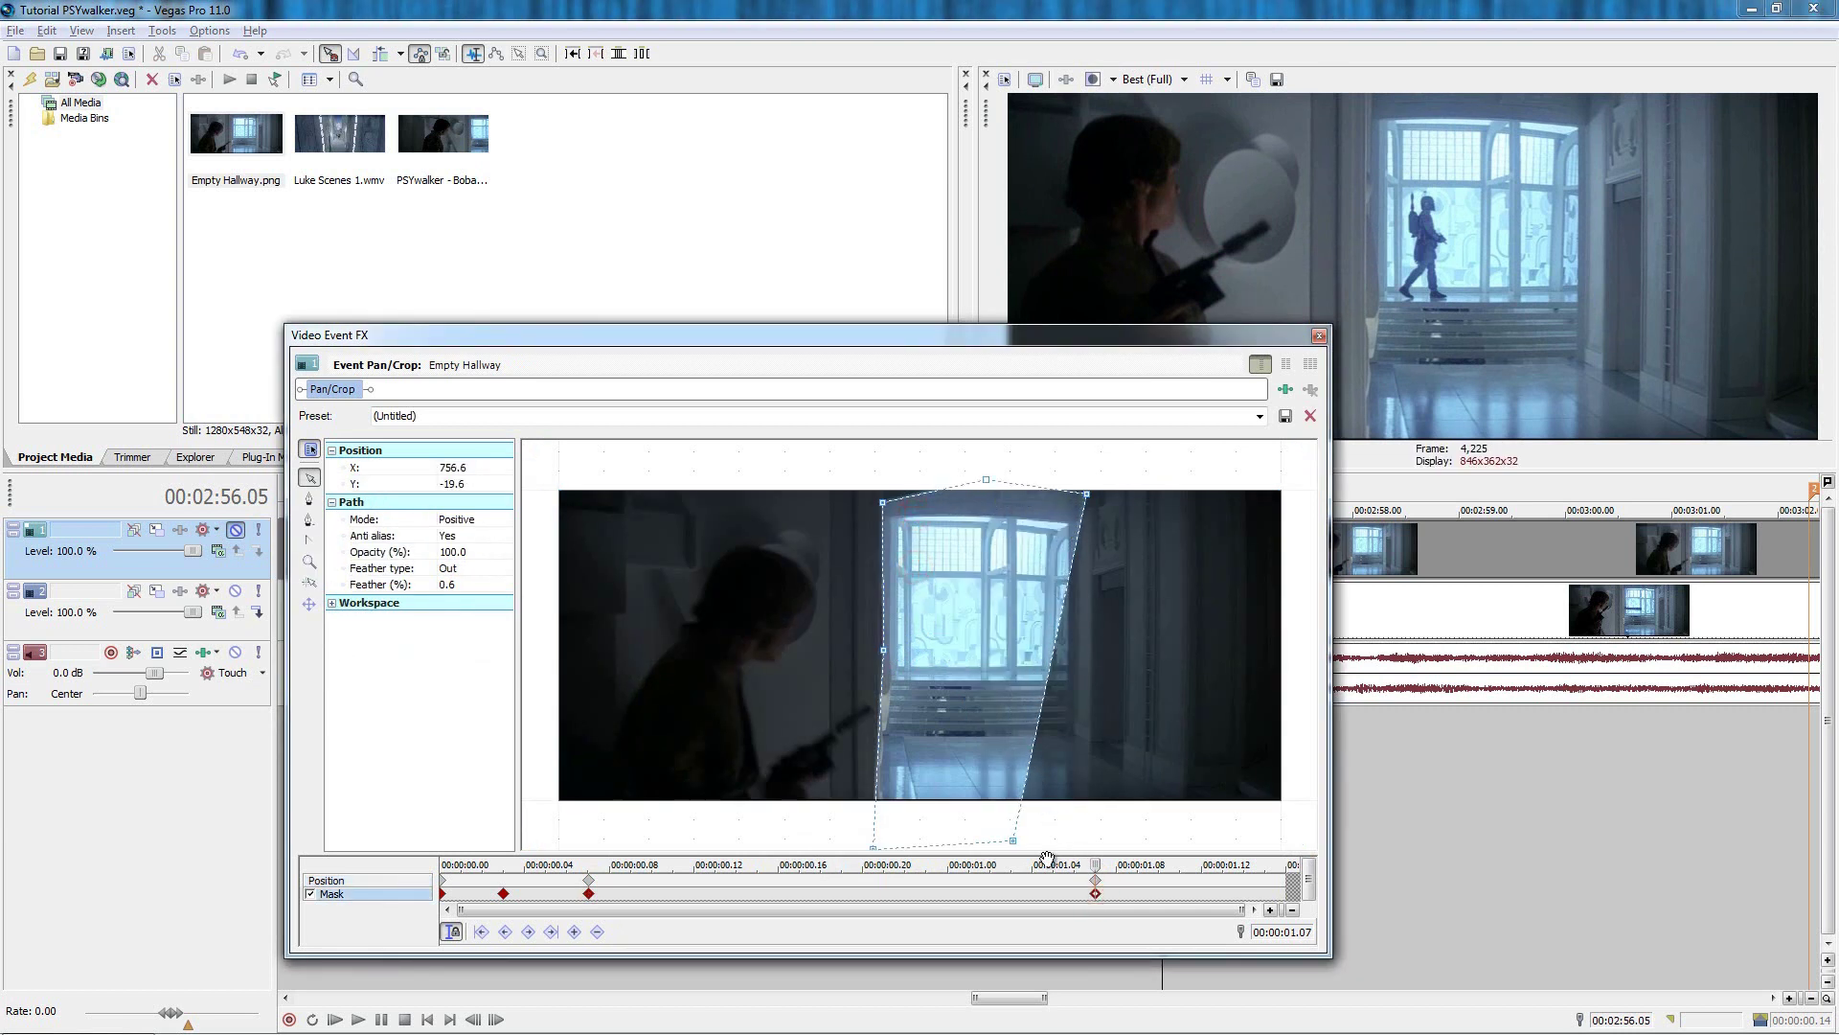
drag(1012, 841, 1087, 841)
click(1319, 336)
Unmute the upper track and play the shot from just before the extended still to check the masking.
key(Left)
key(Left)
key(Left)
key(Left)
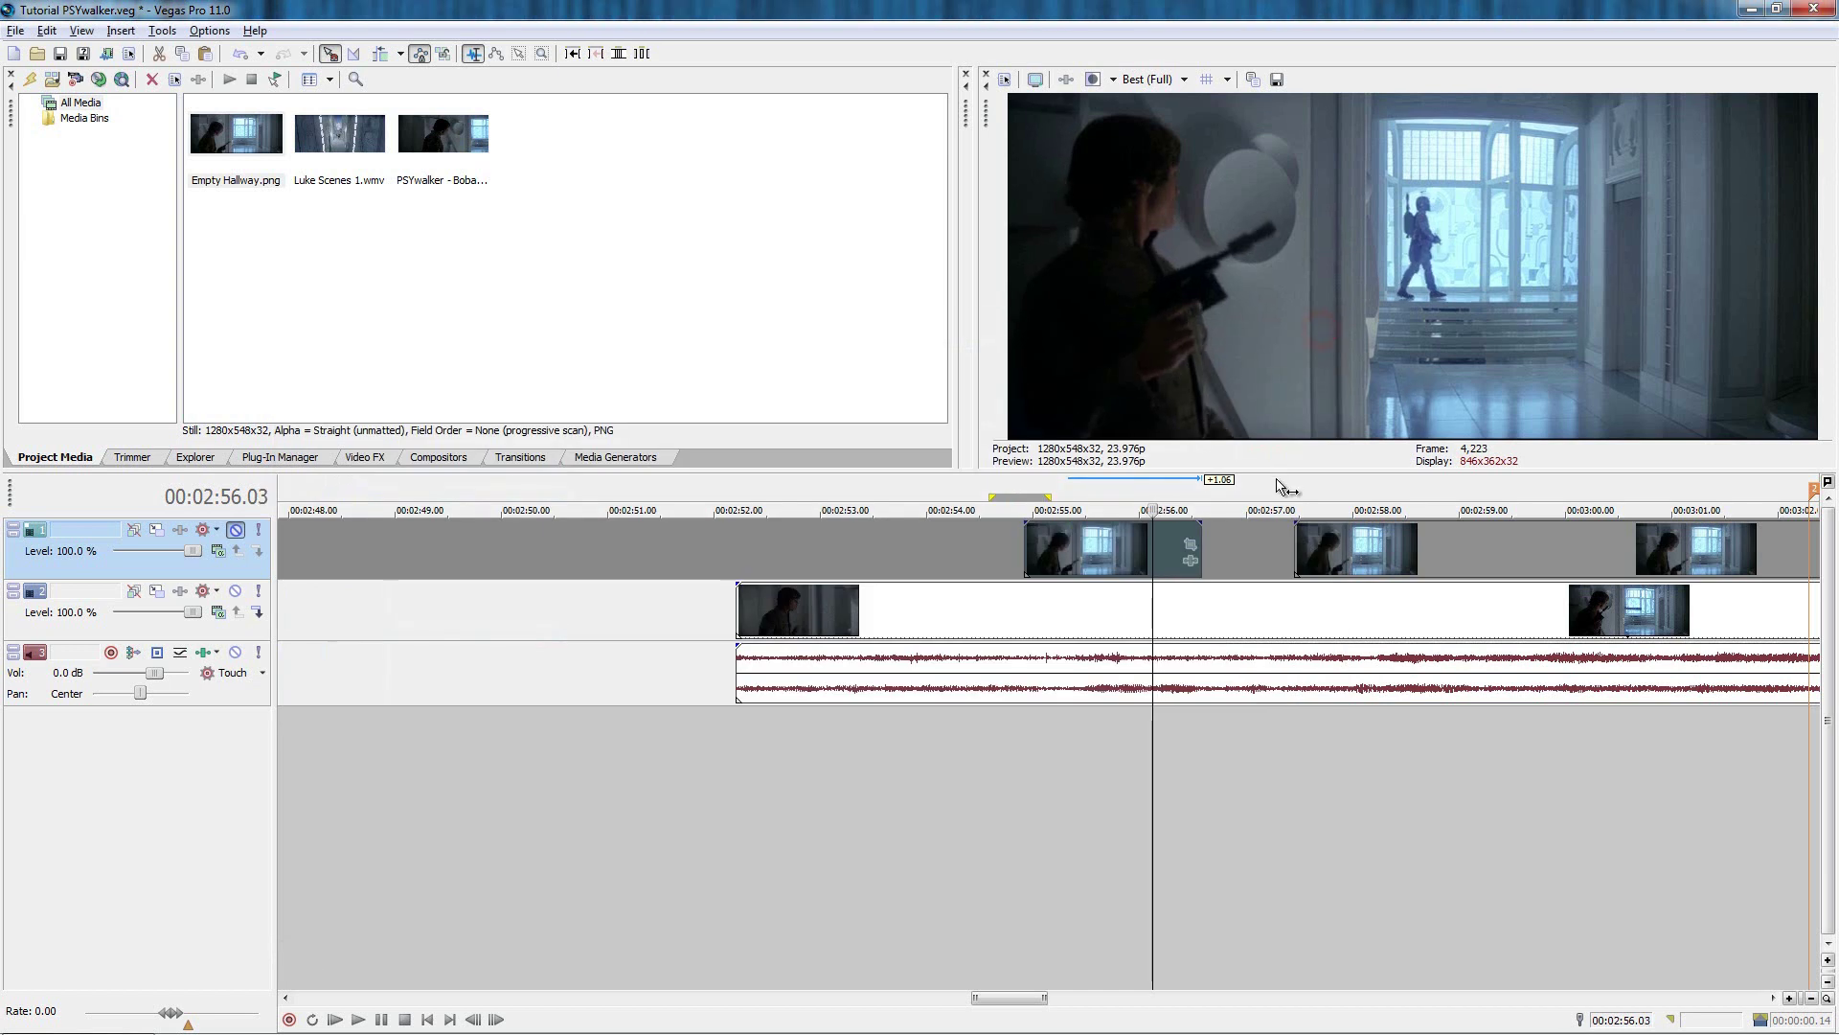
click(236, 529)
key(Left)
key(Left)
key(Left)
key(Left)
key(Left)
key(Left)
key(Left)
key(Left)
click(990, 868)
key(space)
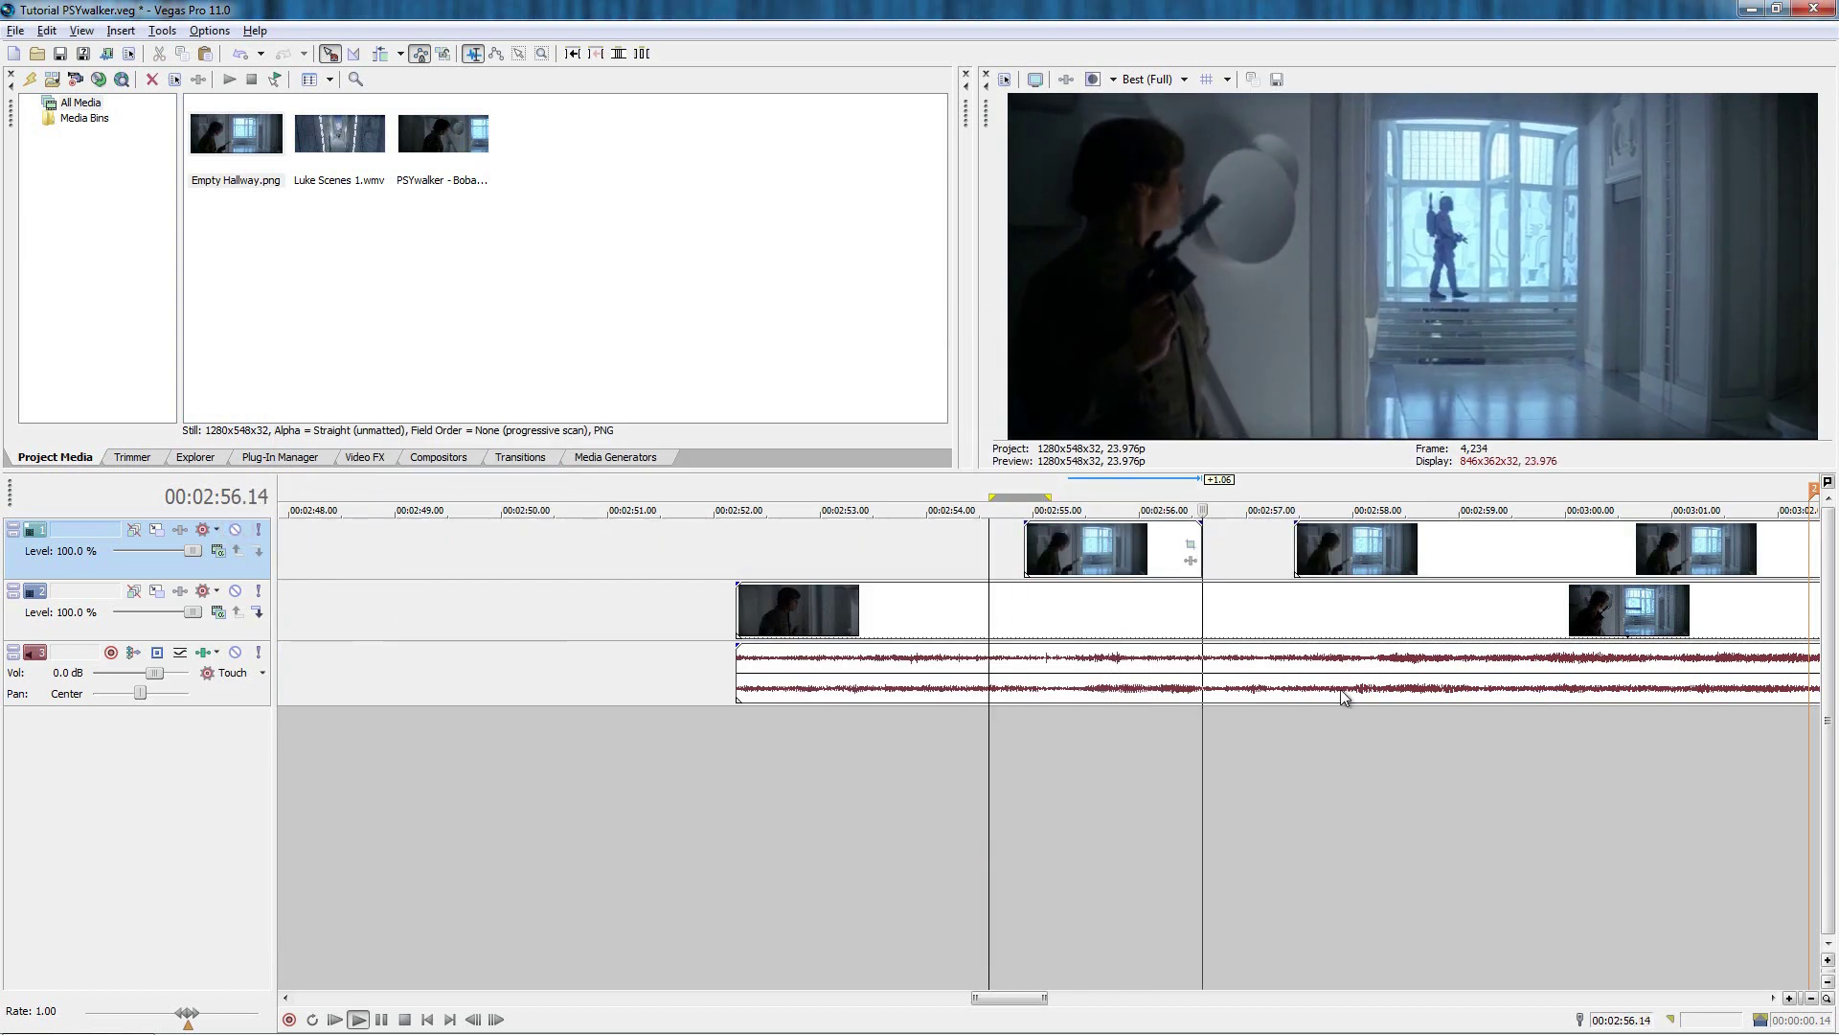
key(Return)
Extend the end of the still until it meets the next Empty Hallway still on the upper track.
drag(1196, 560, 1284, 562)
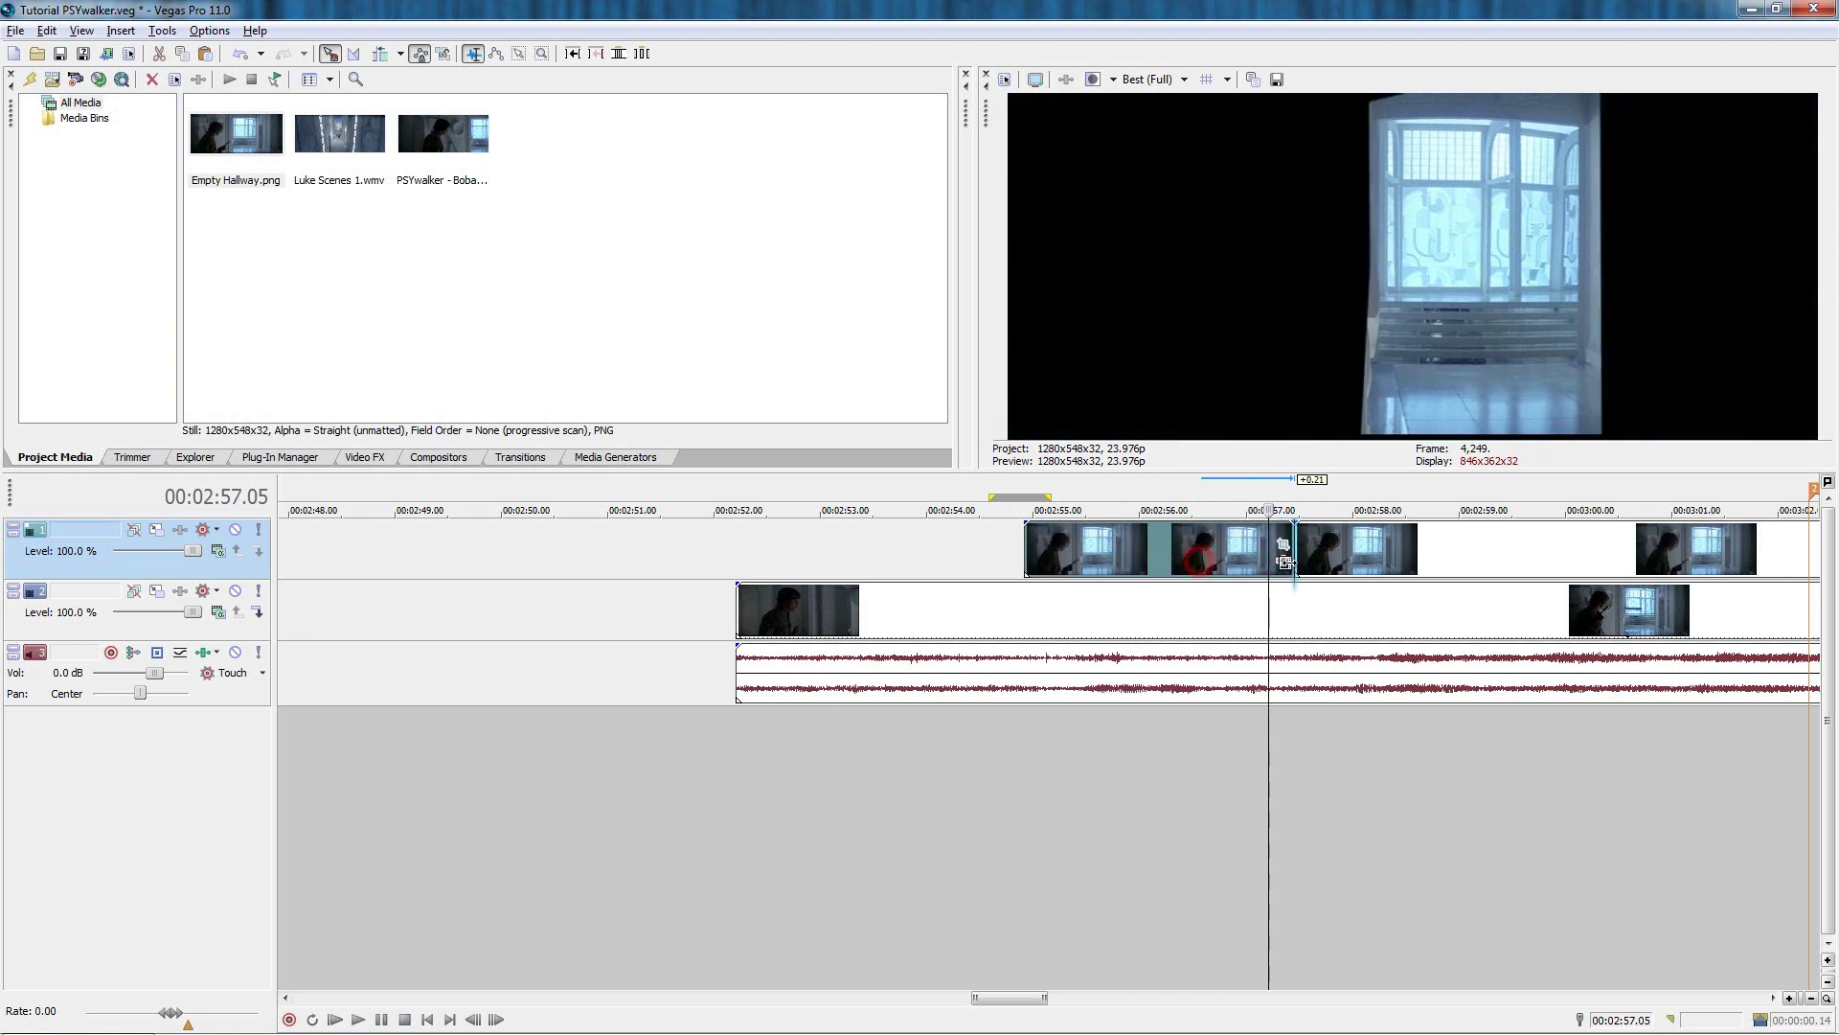
drag(1308, 750, 1290, 768)
scroll(1290, 767, down, 1)
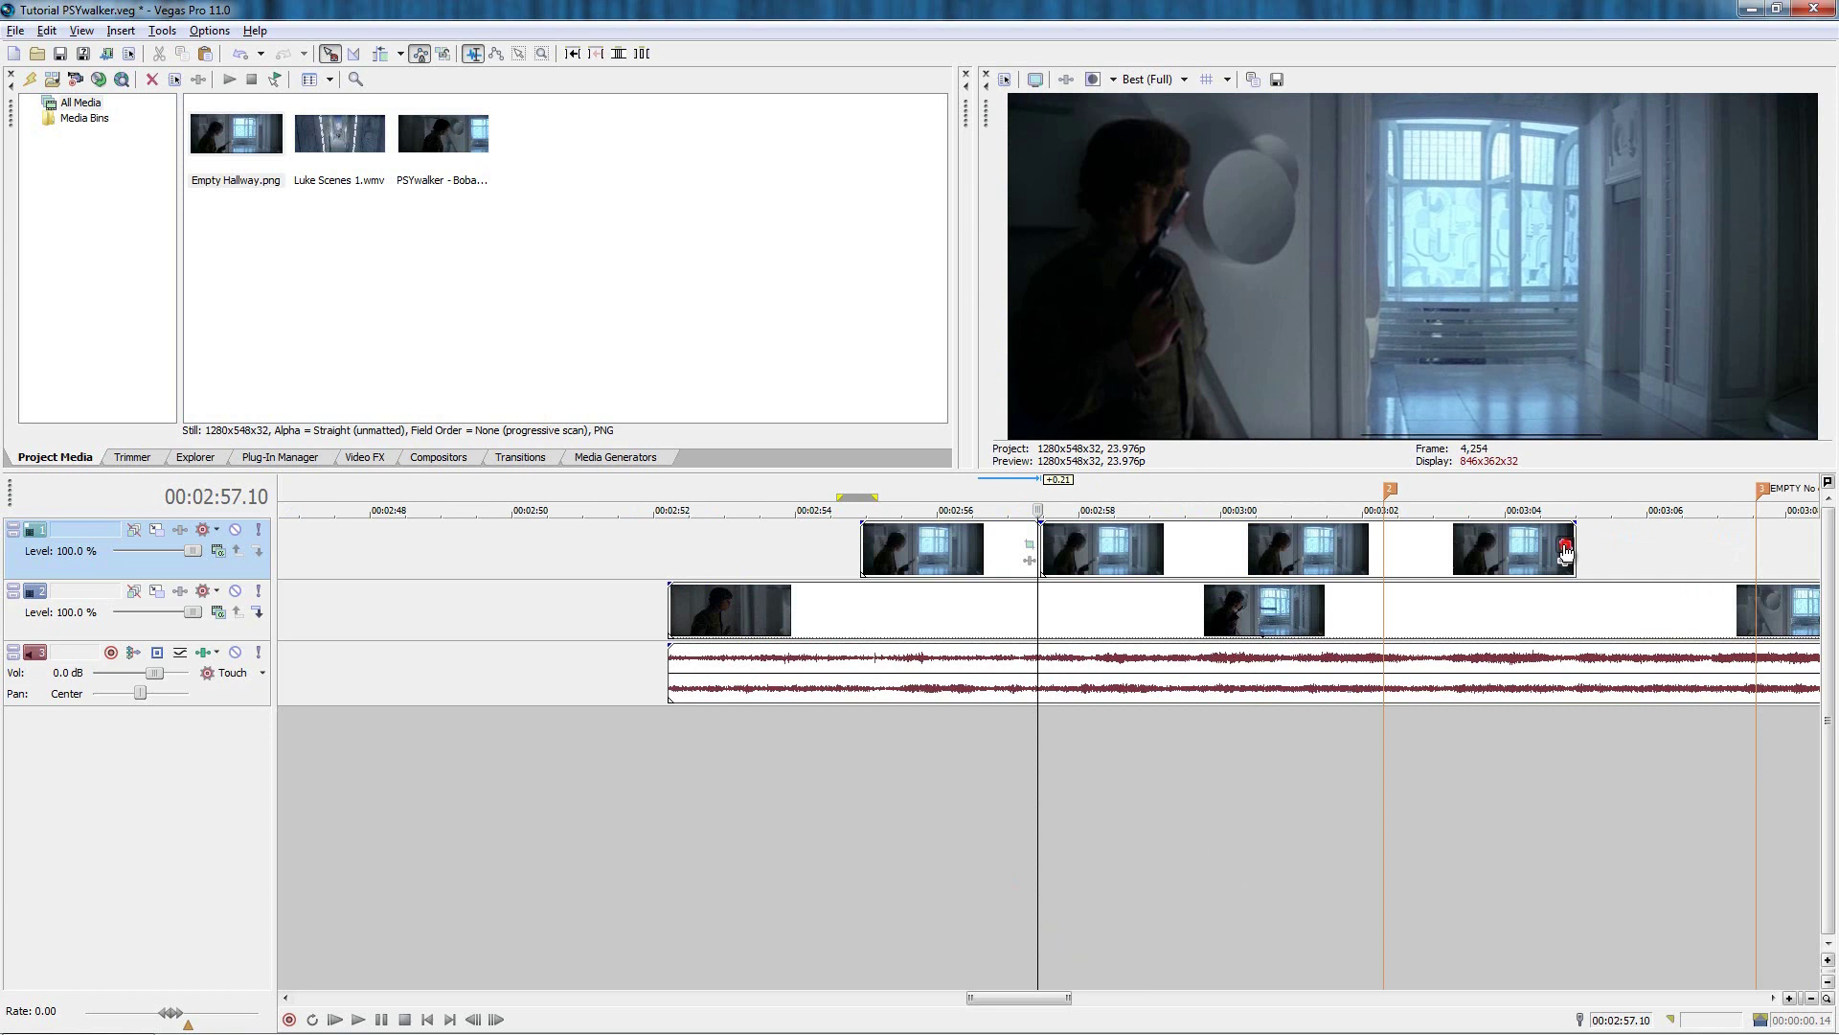
Copy the next still's first position keyframe and paste it at the end of the extended still, at 00:00:02.13.
click(1566, 544)
click(442, 879)
right_click(442, 879)
click(491, 687)
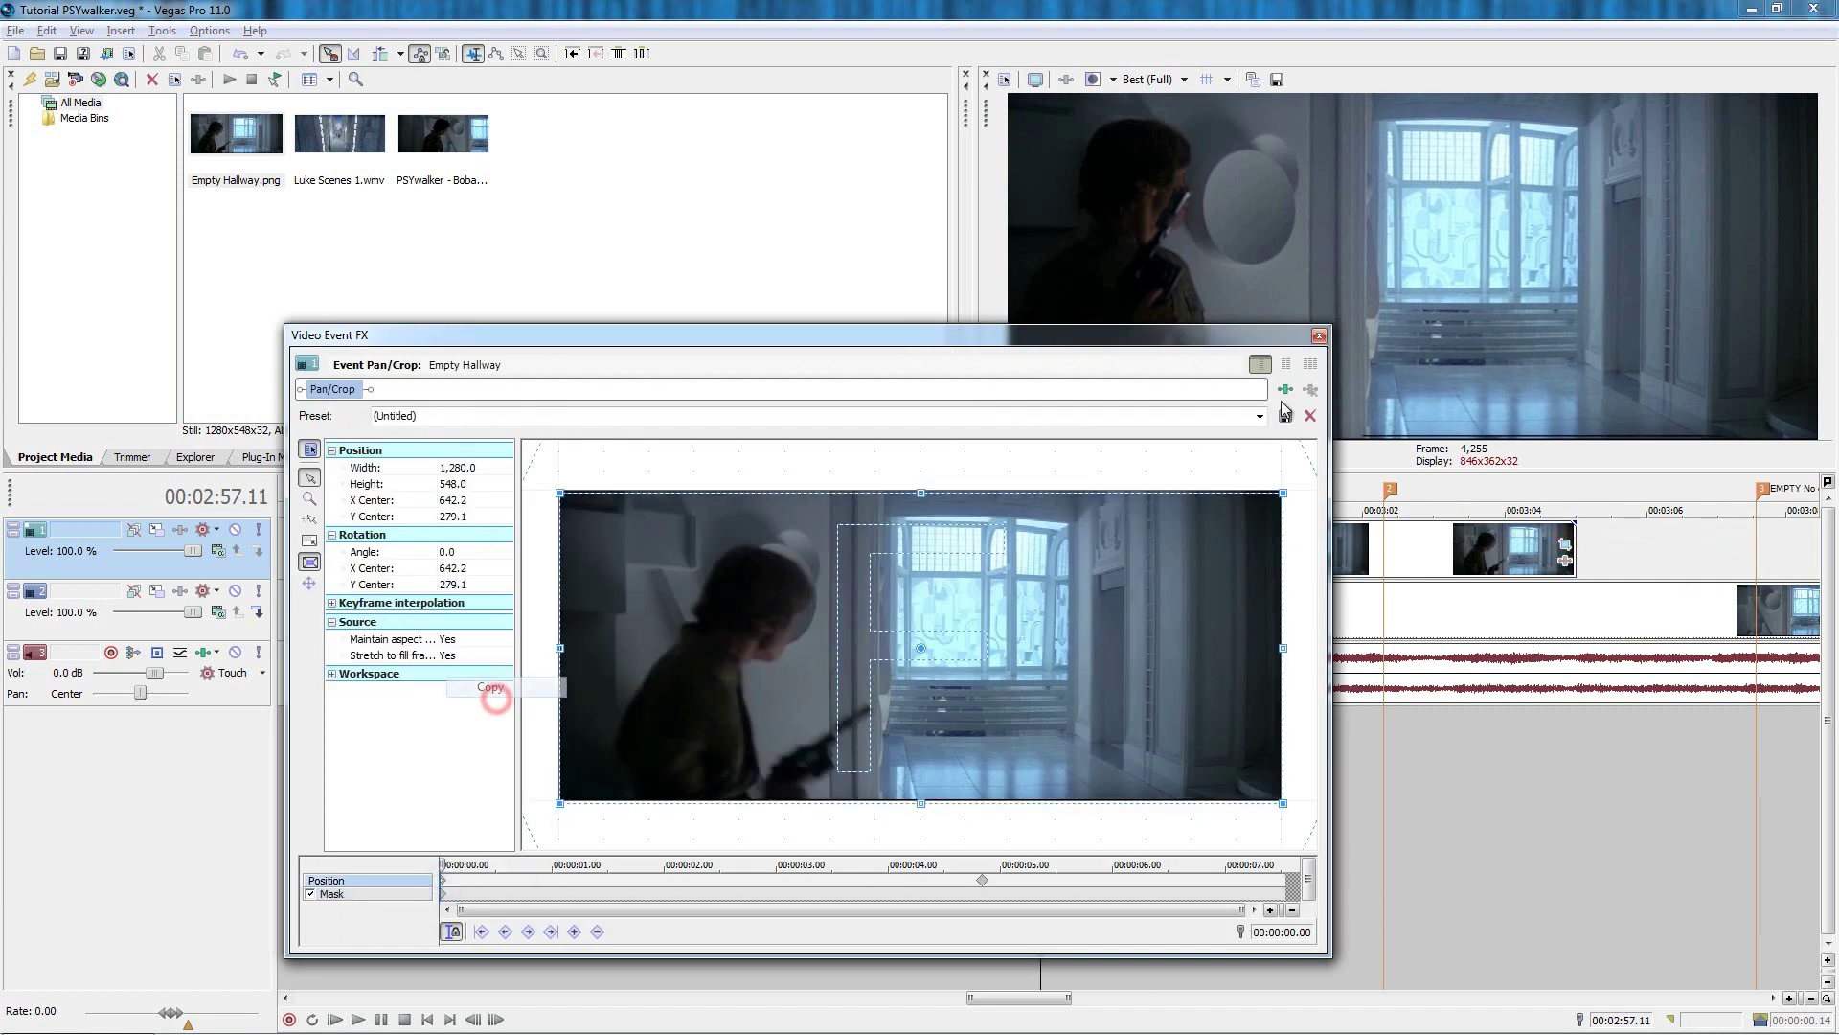
click(1319, 335)
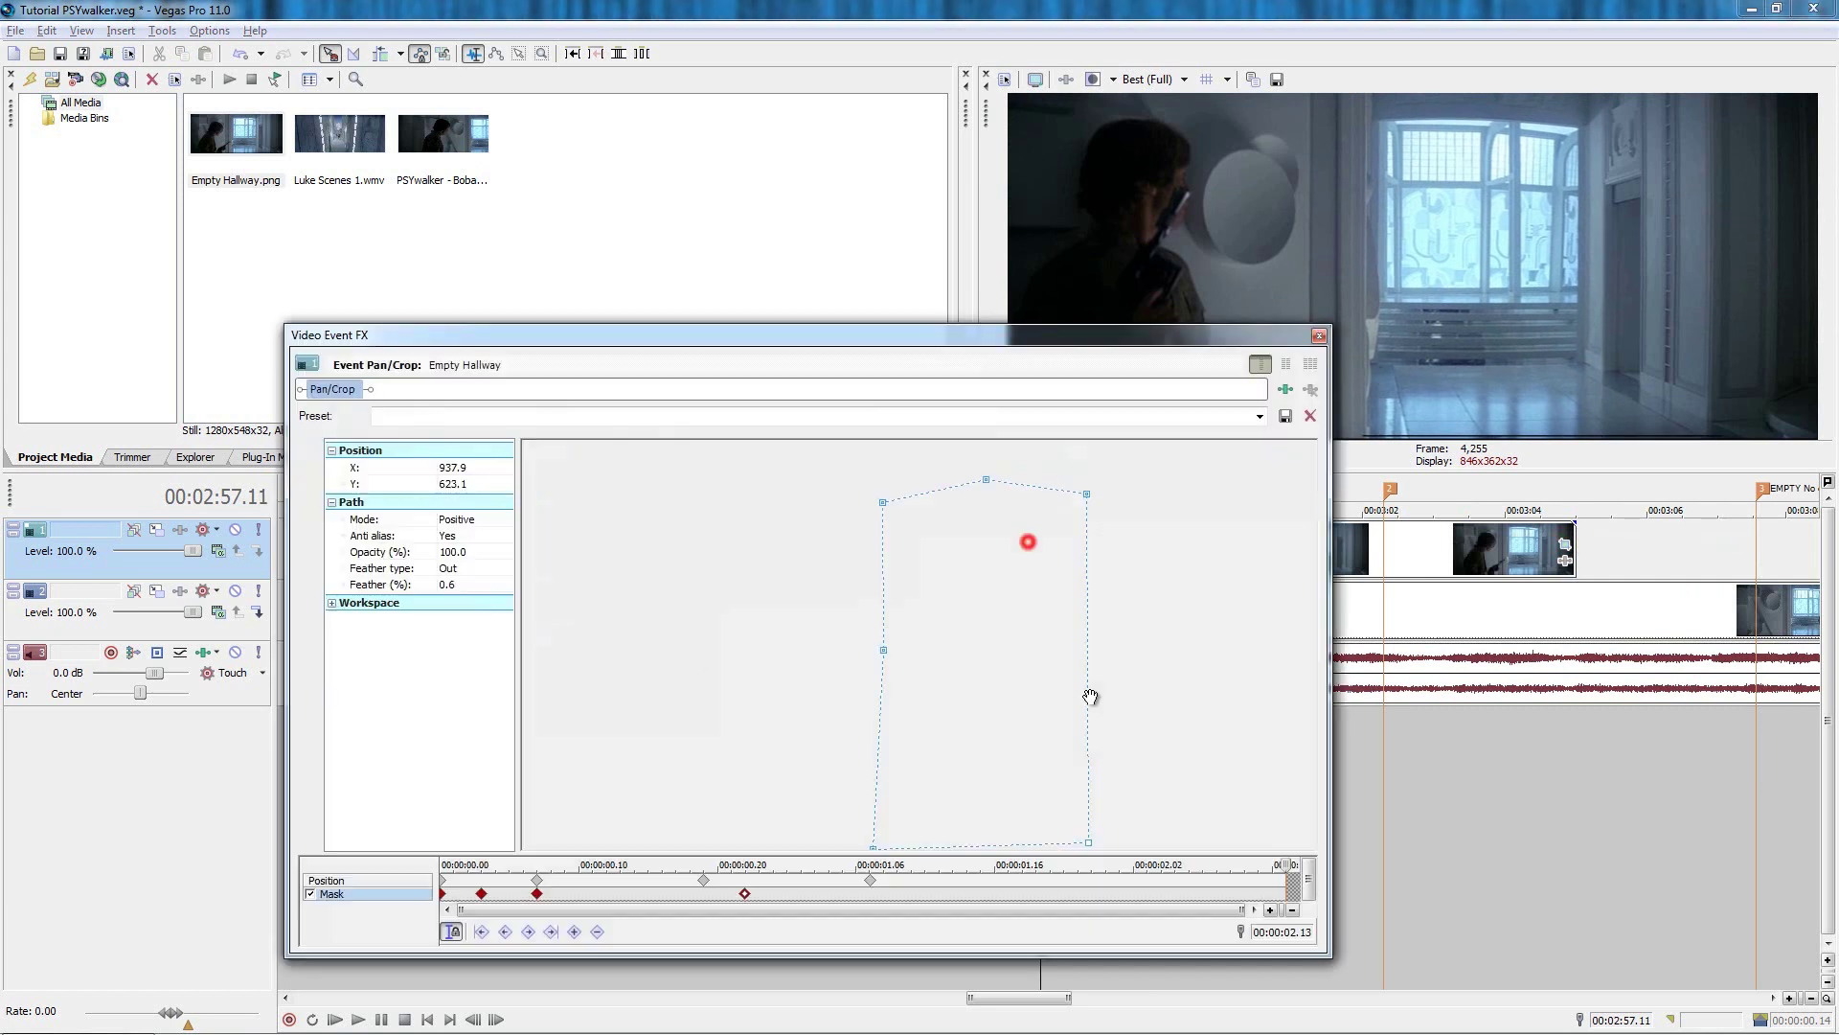
right_click(1285, 877)
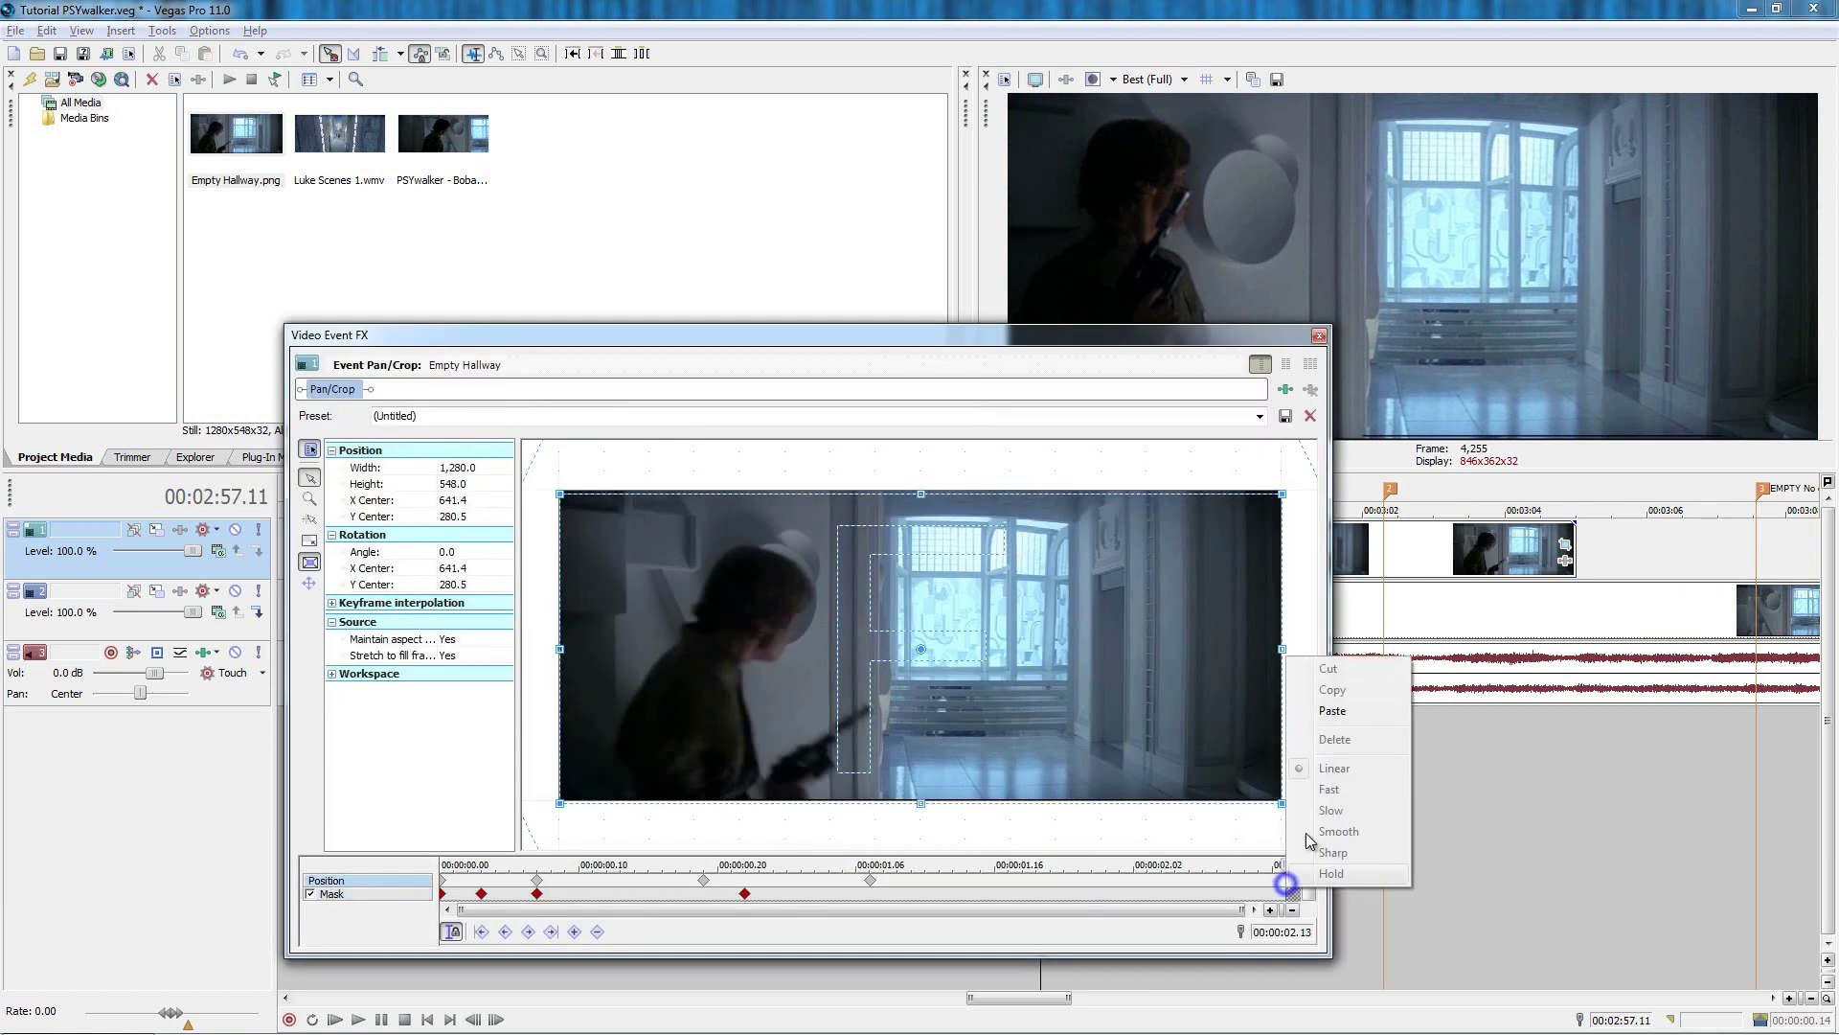
click(1332, 710)
click(1319, 335)
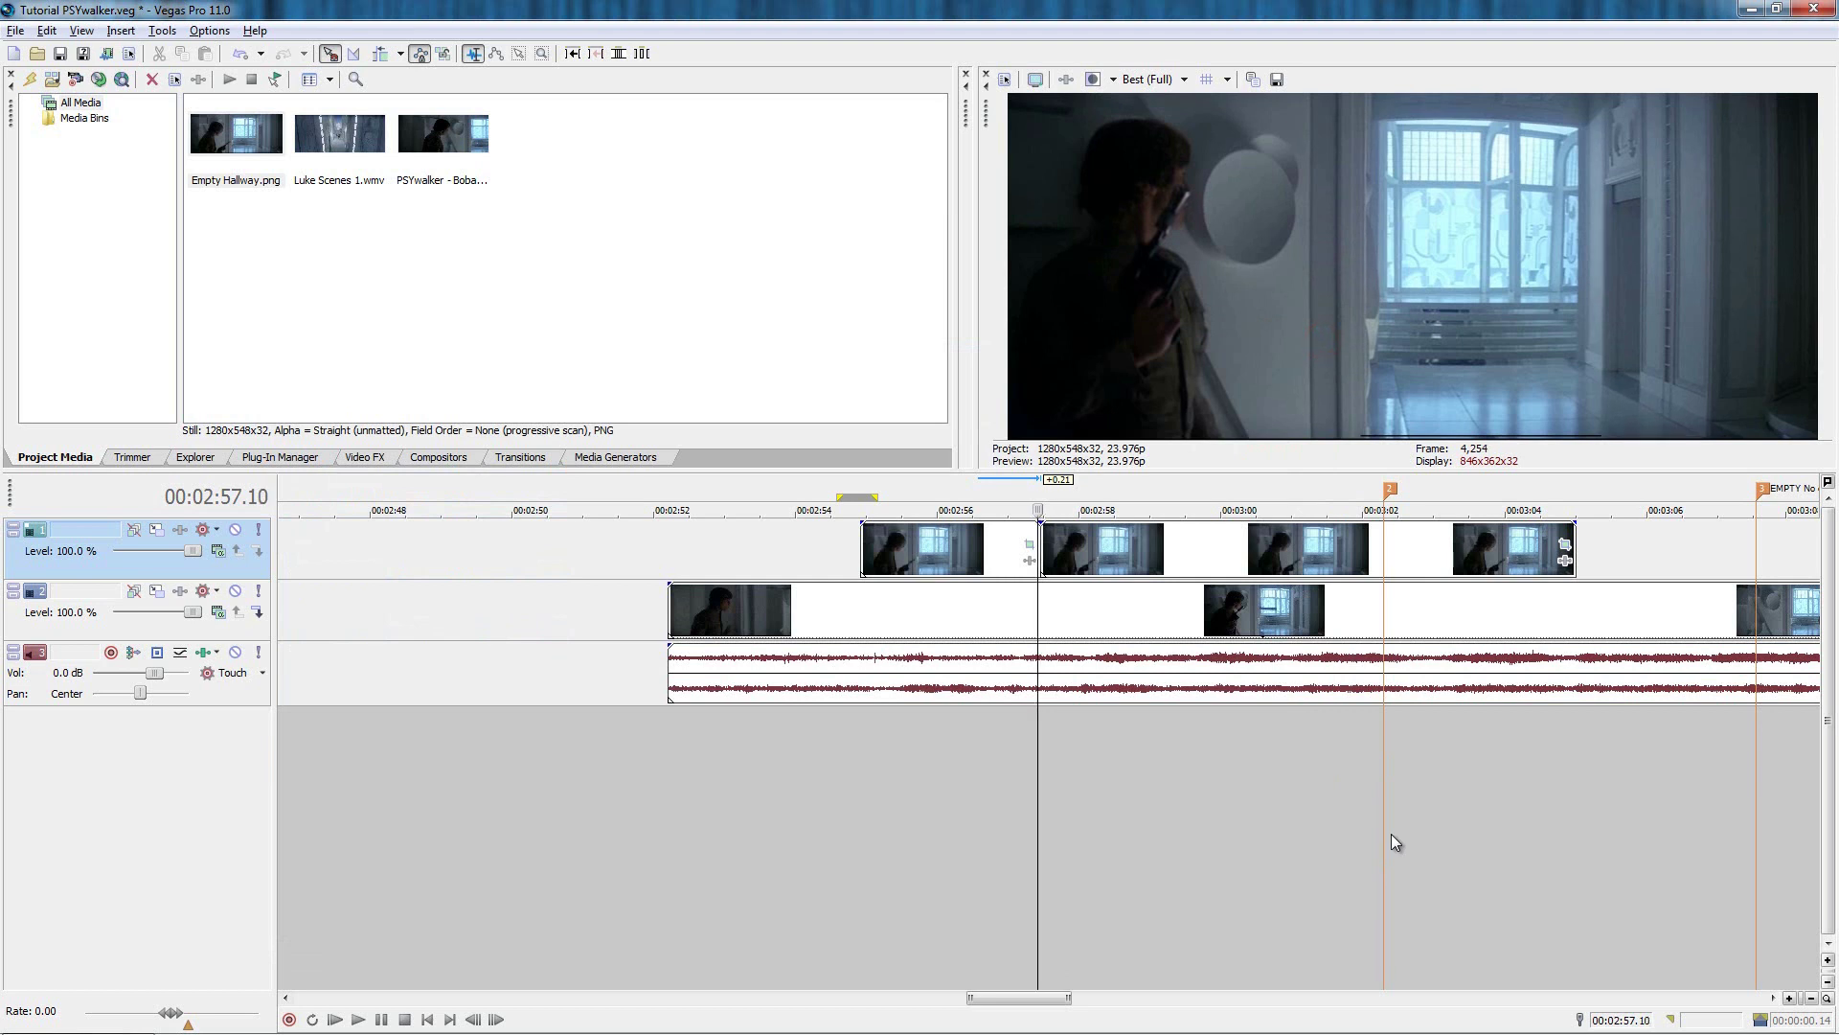
Play back the scene across both hallway stills to review the finished background.
key(space)
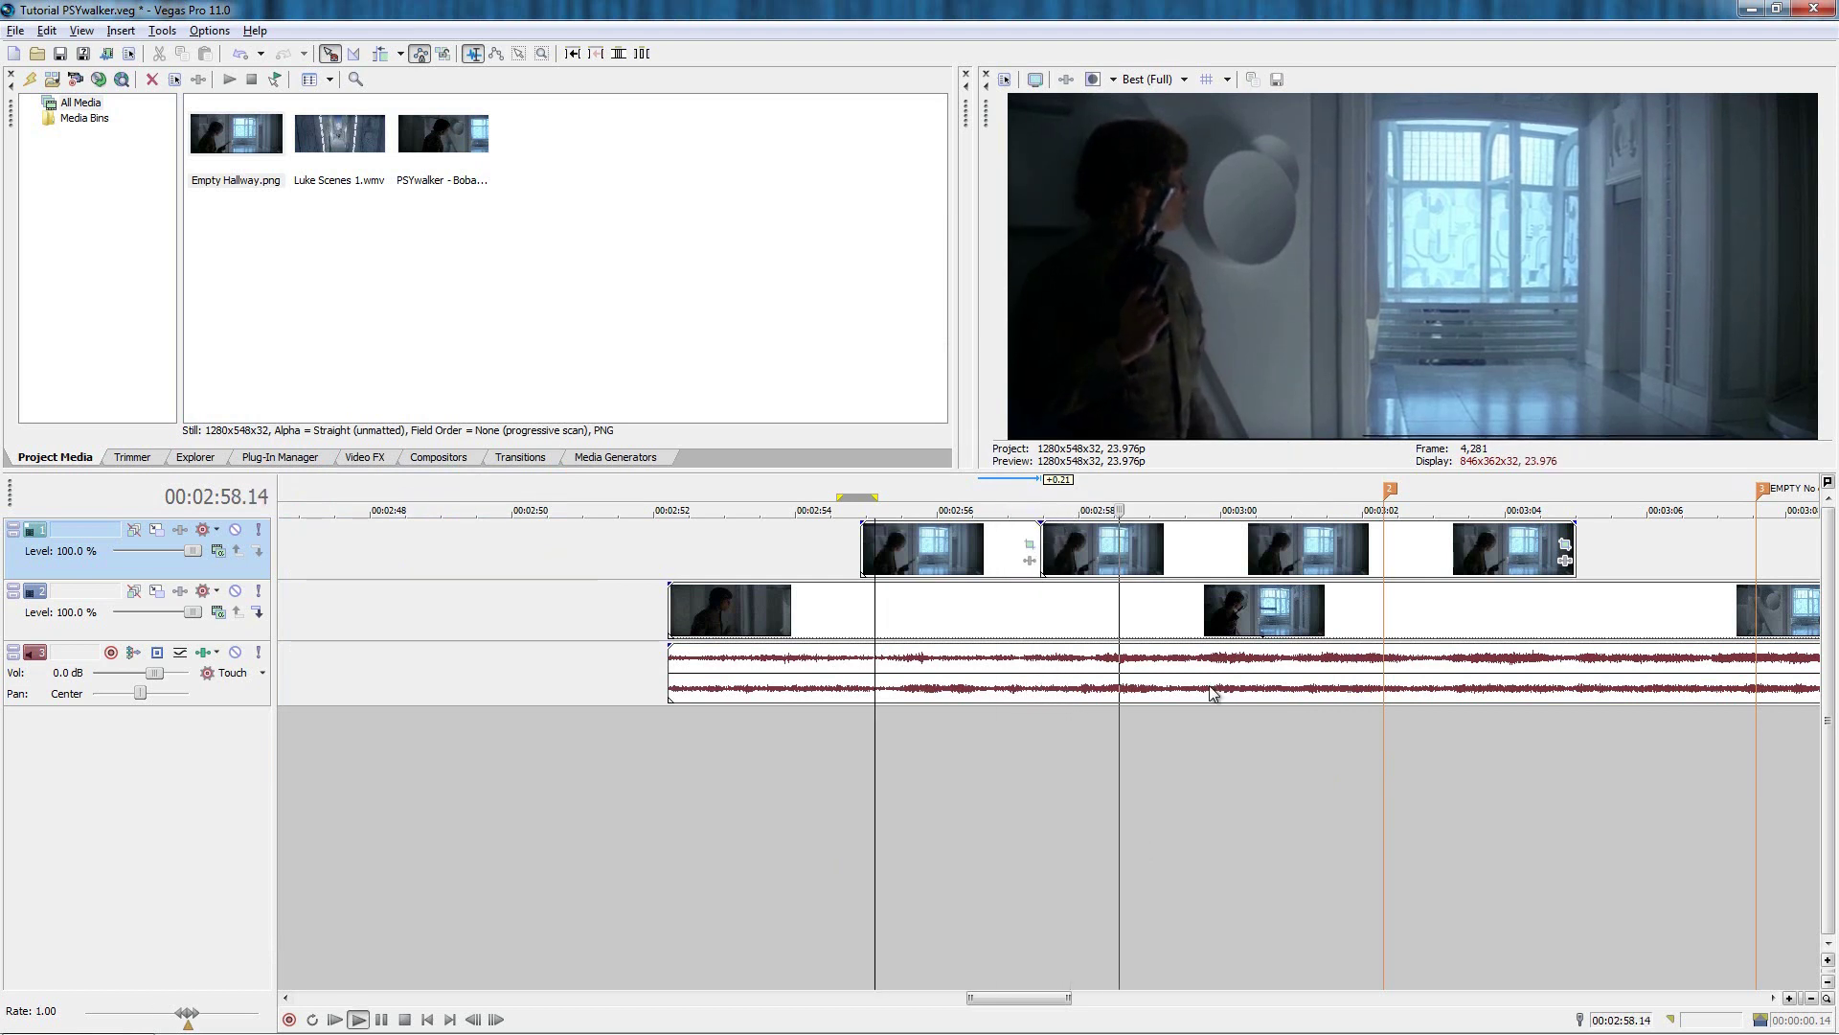
scroll(1271, 695, down, 3)
scroll(992, 824, up, 3)
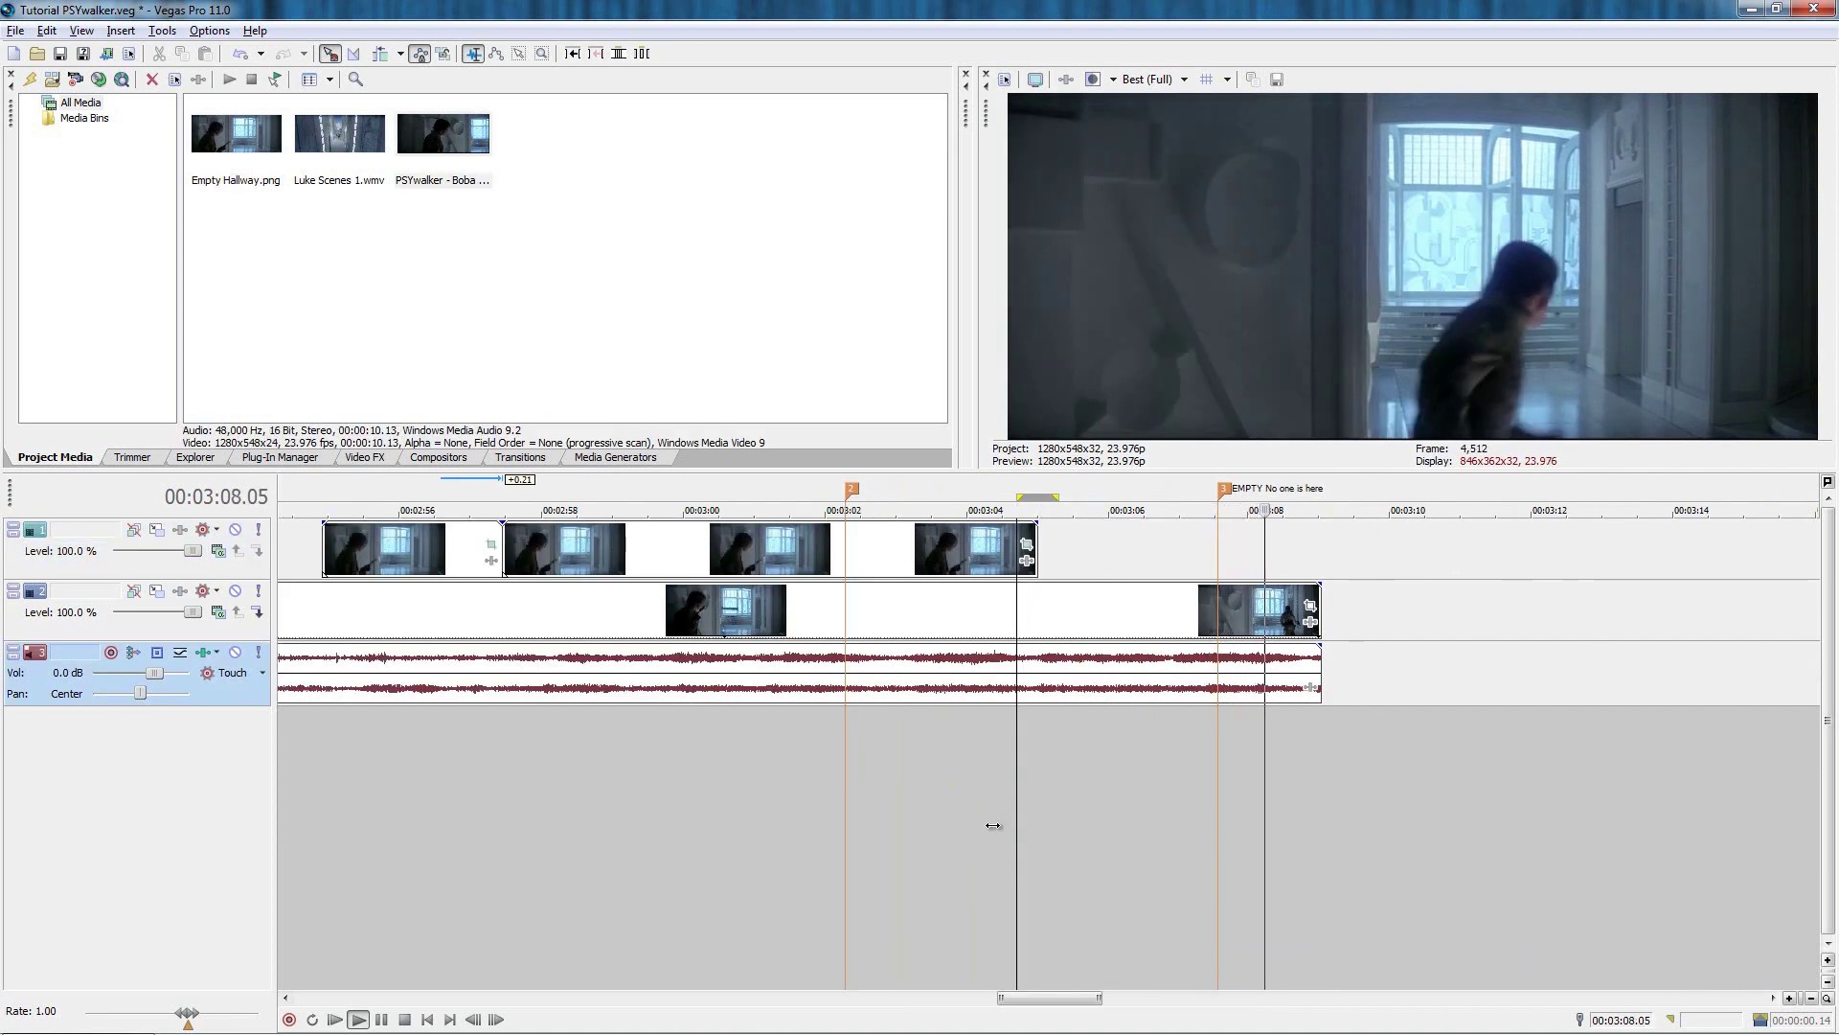
Select the range from just before the upper still's end to the scene's end and delete it from all tracks.
key(Return)
key(o)
click(1023, 797)
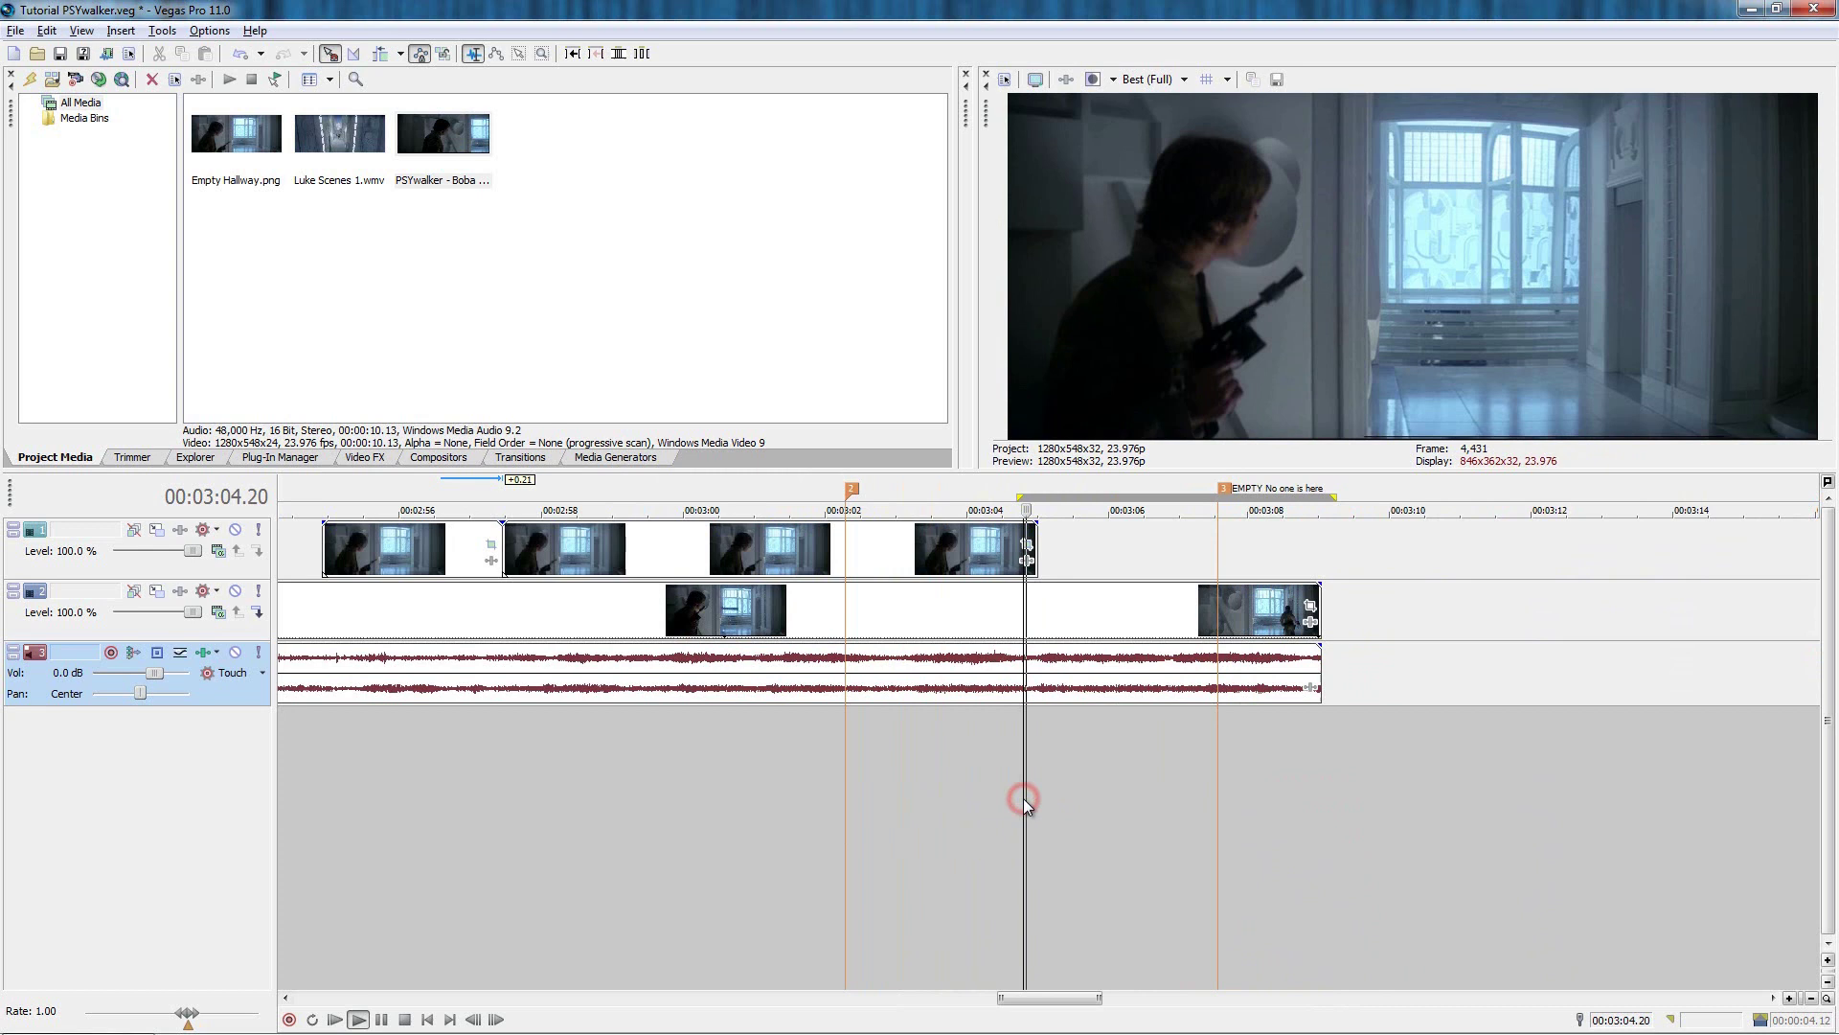
key(shift+q)
key(Delete)
click(1056, 805)
scroll(1218, 770, down, 1)
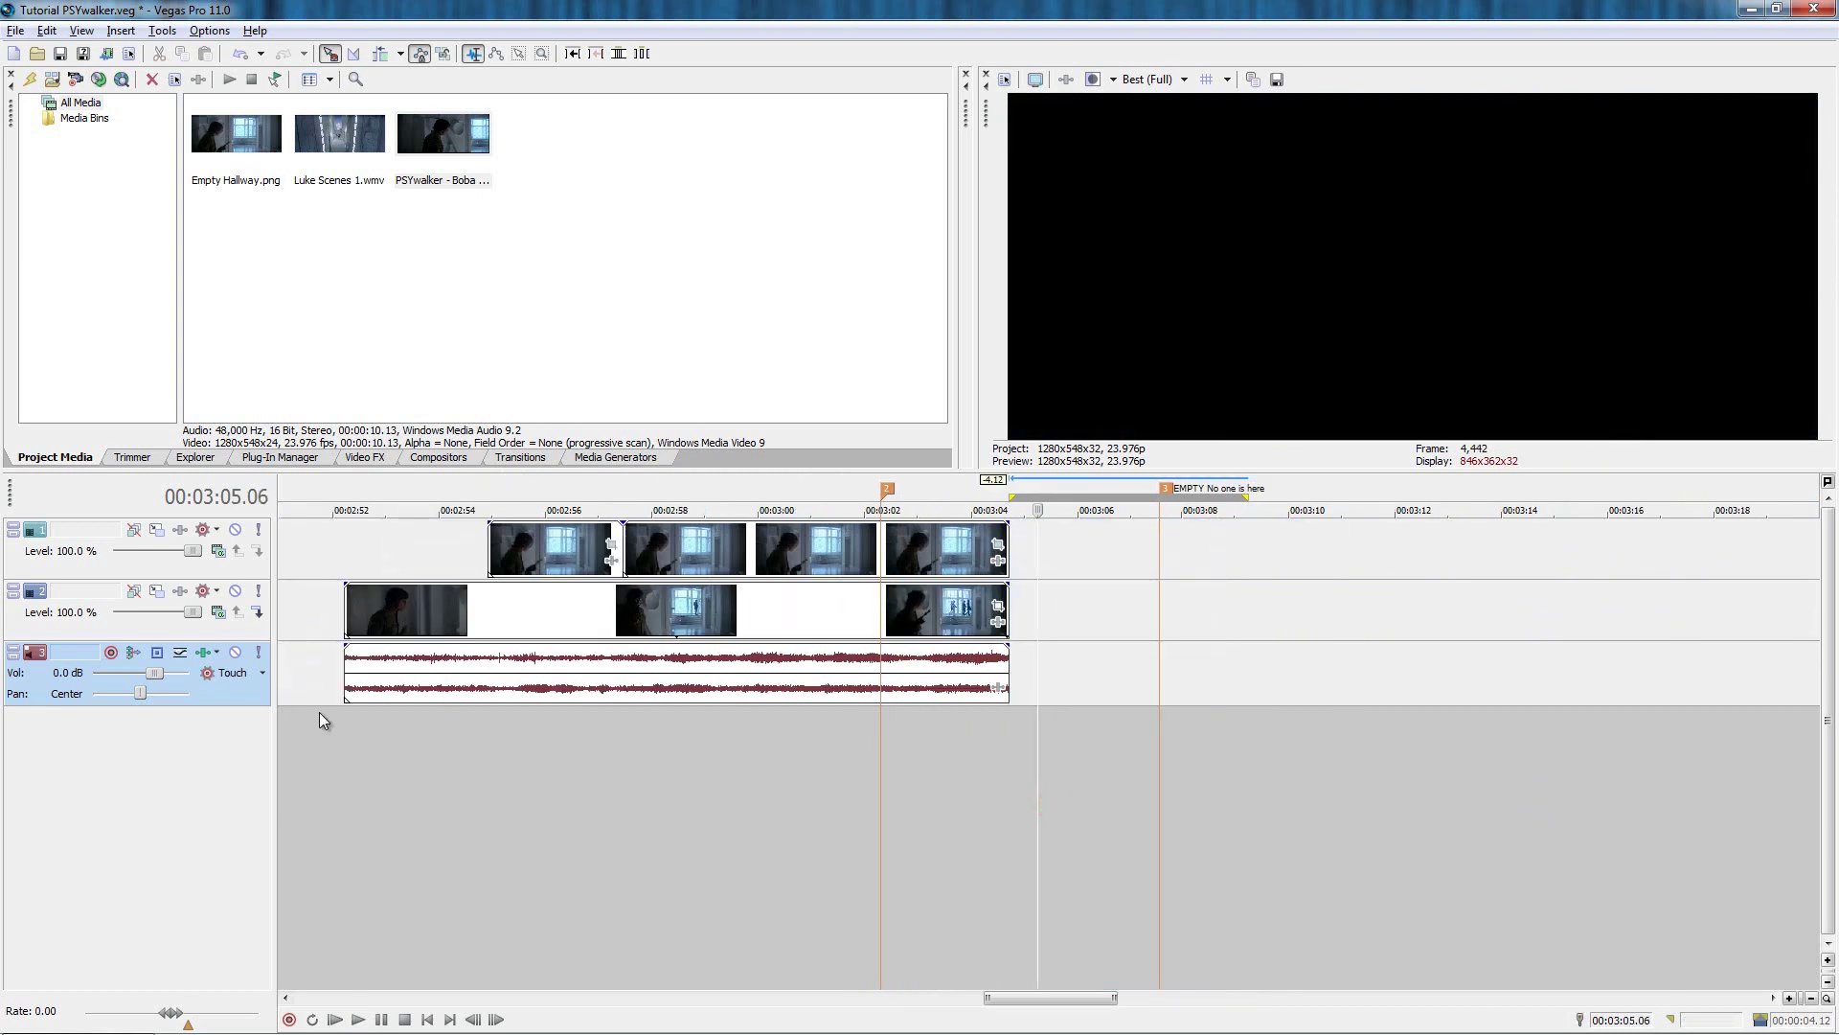
Insert a new video track at the top and select Luke's close-up at the end of the Complete Luke Scene.
right_click(55, 561)
click(131, 602)
click(1637, 784)
scroll(1636, 784, down, 2)
click(1728, 625)
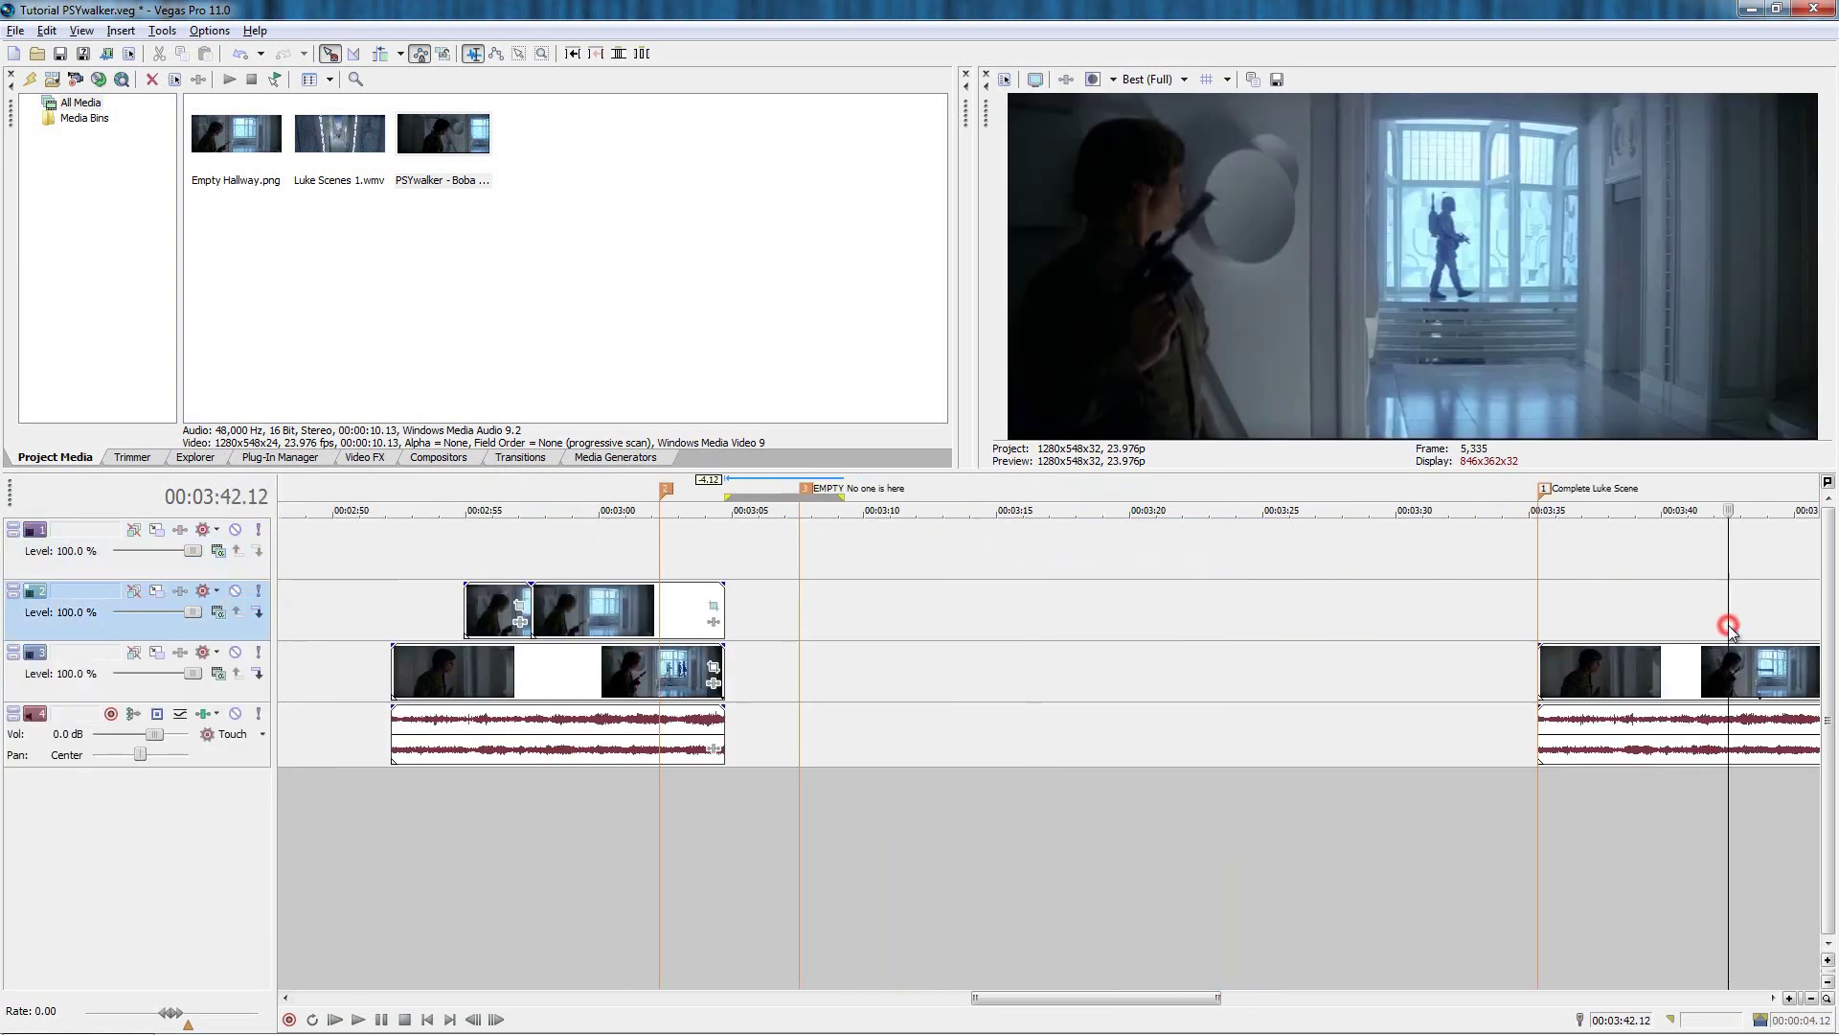
key(backslash)
click(1273, 614)
scroll(1266, 621, up, 4)
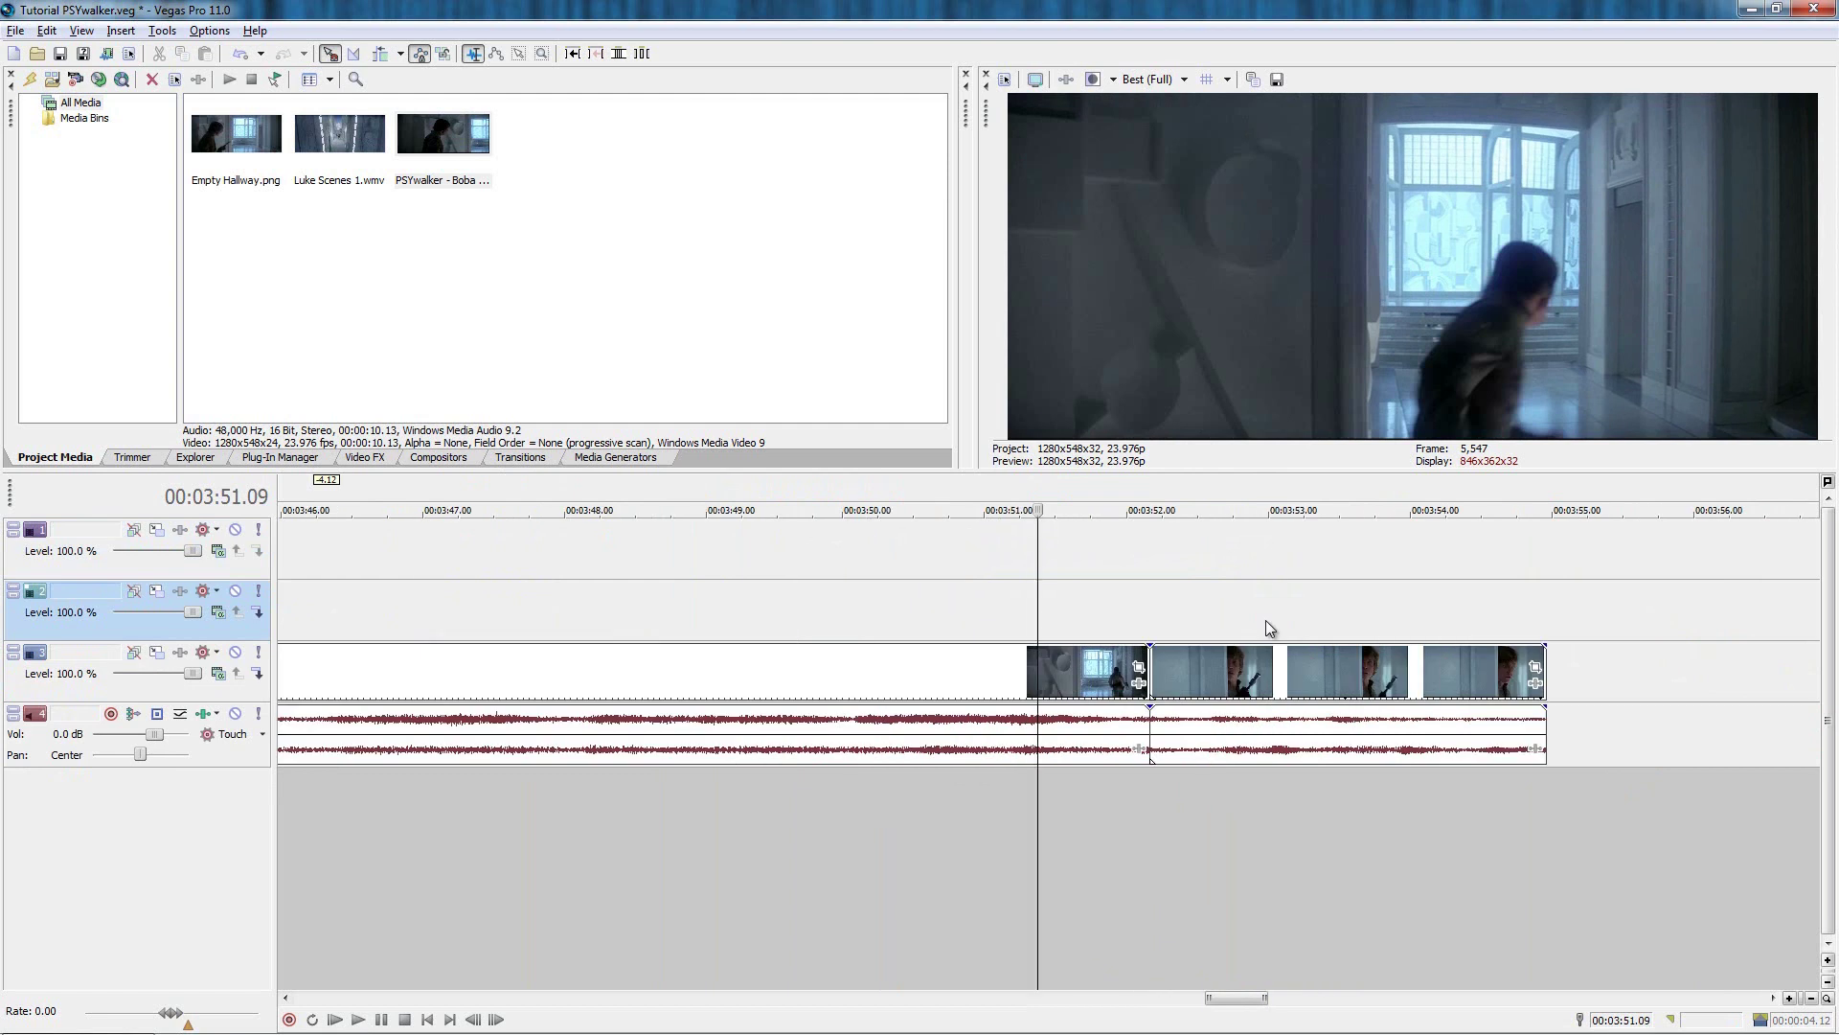
key(space)
key(Return)
scroll(1162, 634, up, 3)
click(1211, 671)
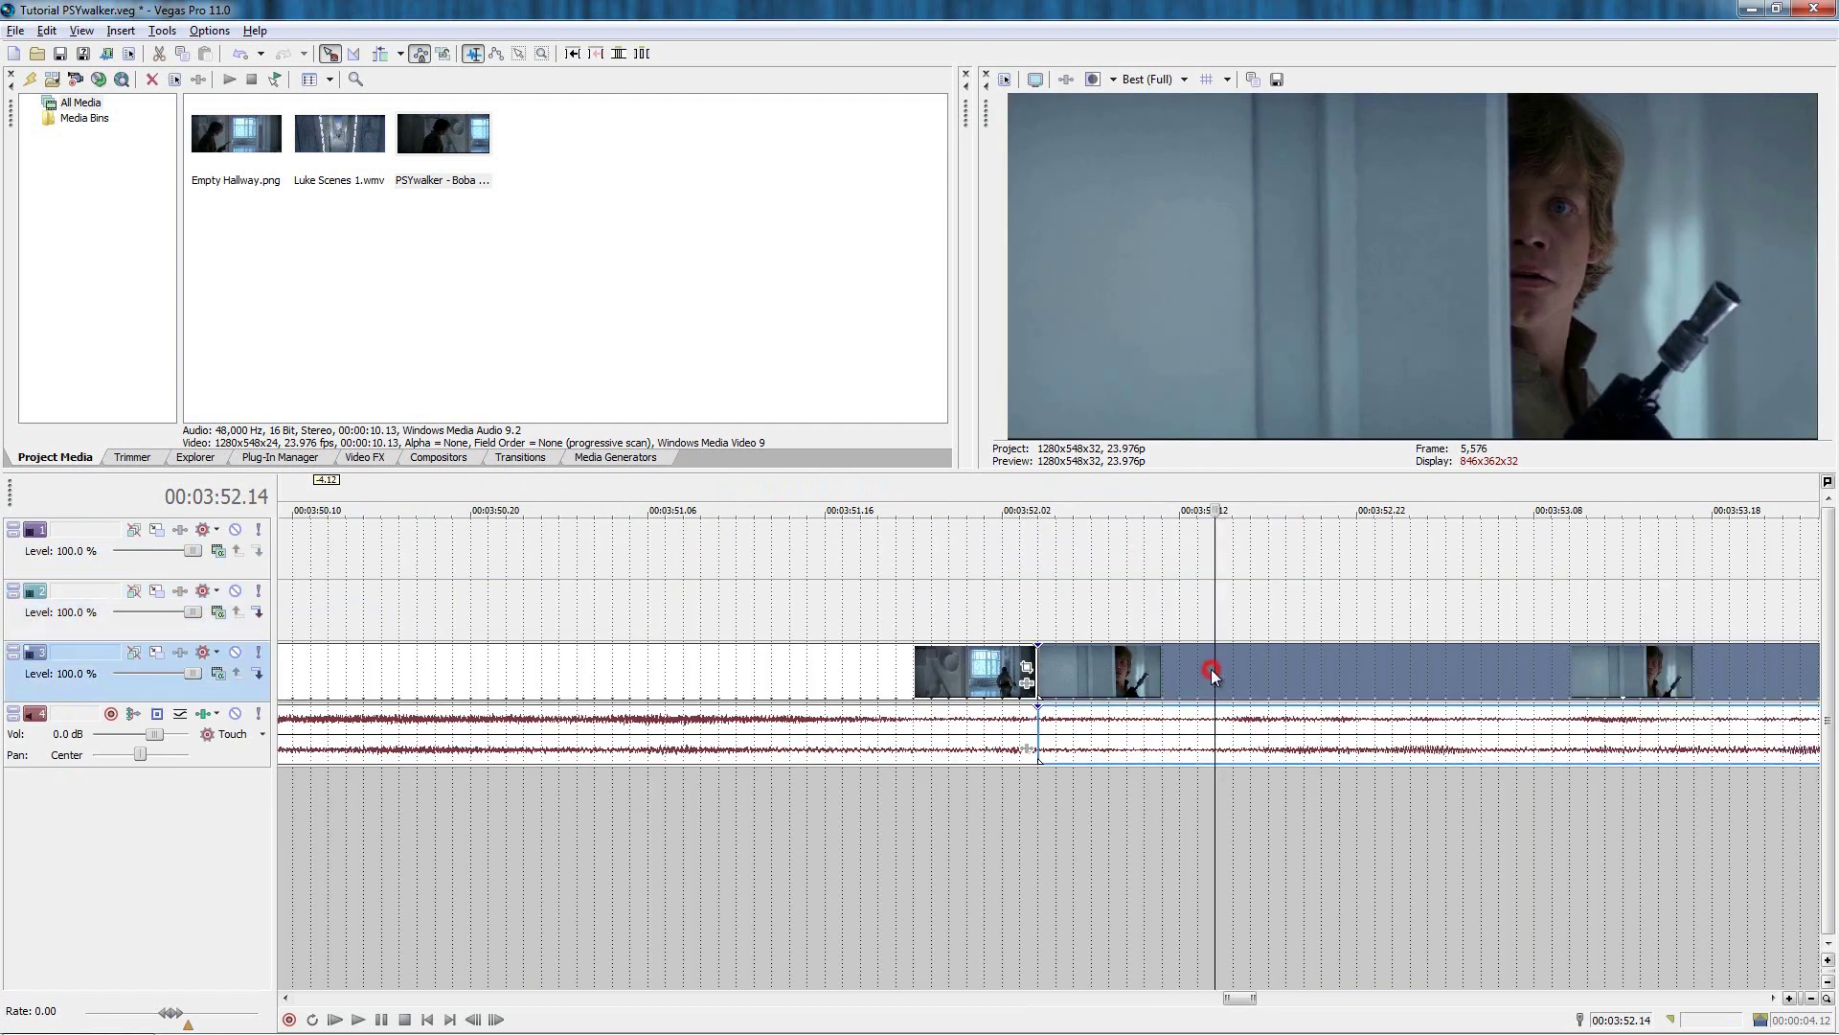
Paste a copy of the close-up onto the new top track and position it to start at 00:03:02.12.
scroll(1212, 677, down, 7)
click(394, 557)
scroll(512, 561, up, 4)
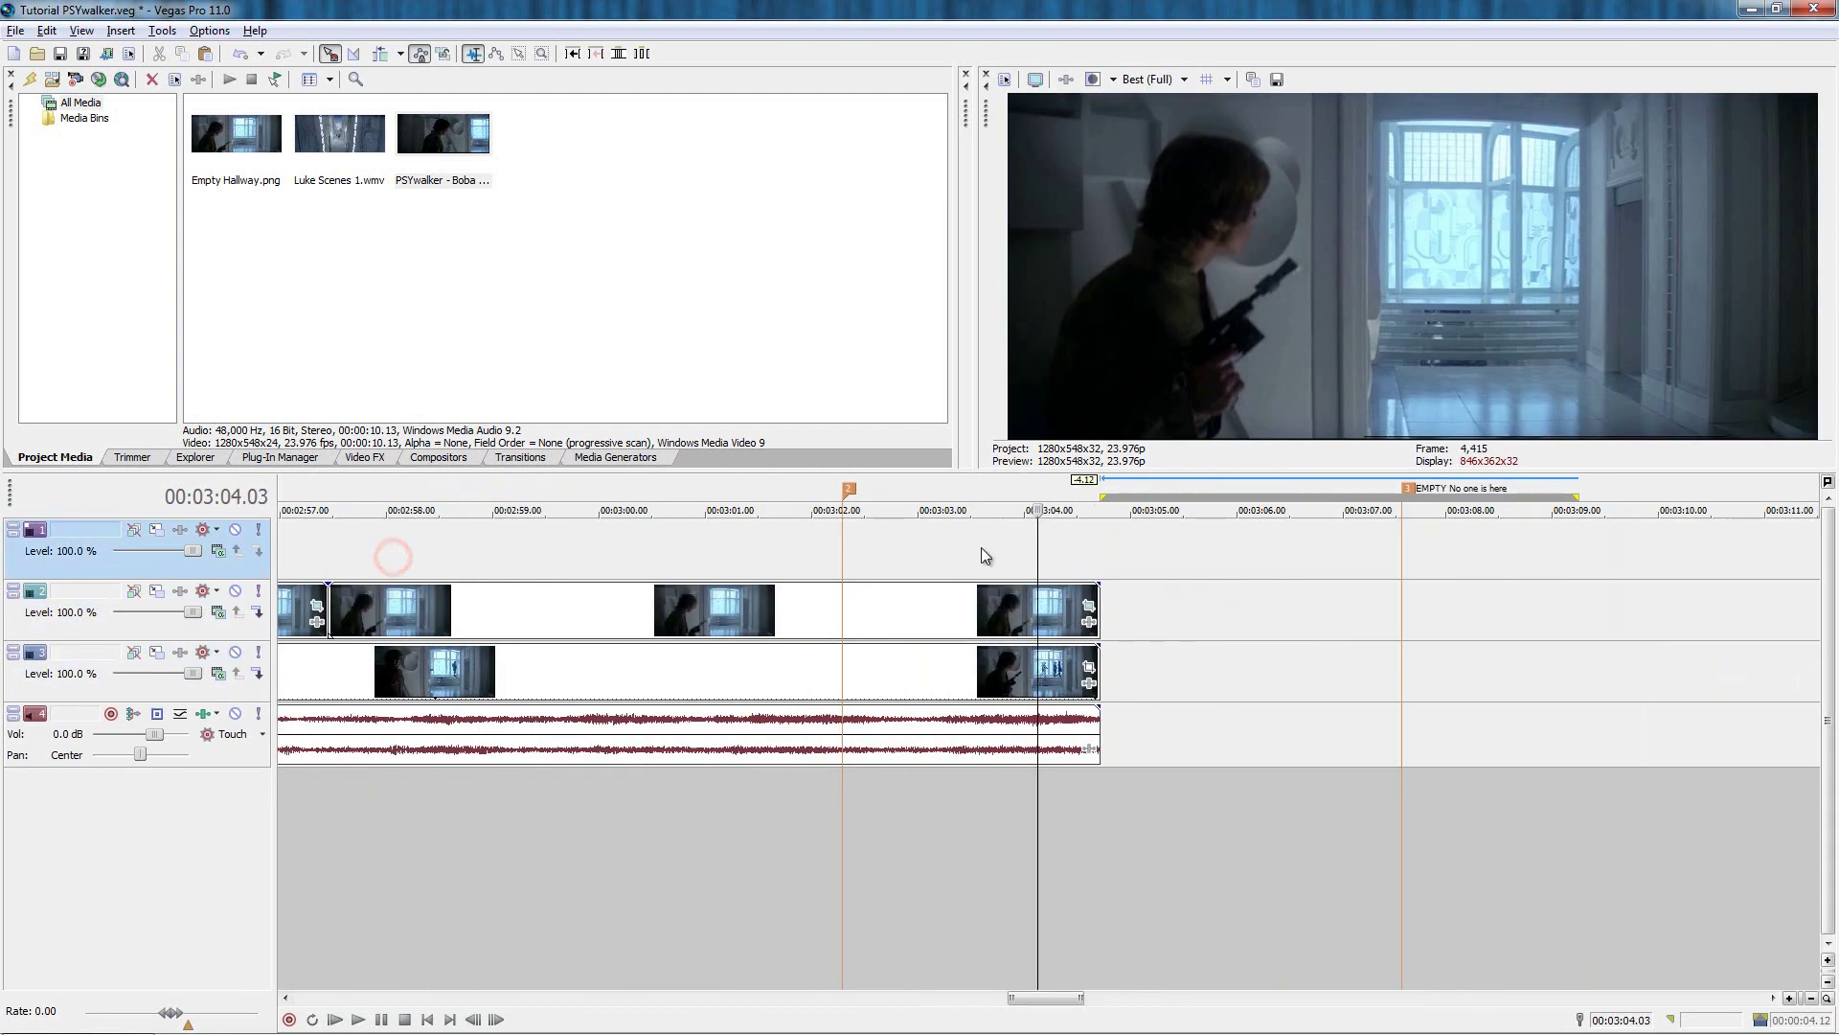
click(1098, 549)
key(ctrl+v)
click(834, 565)
drag(1216, 541, 974, 545)
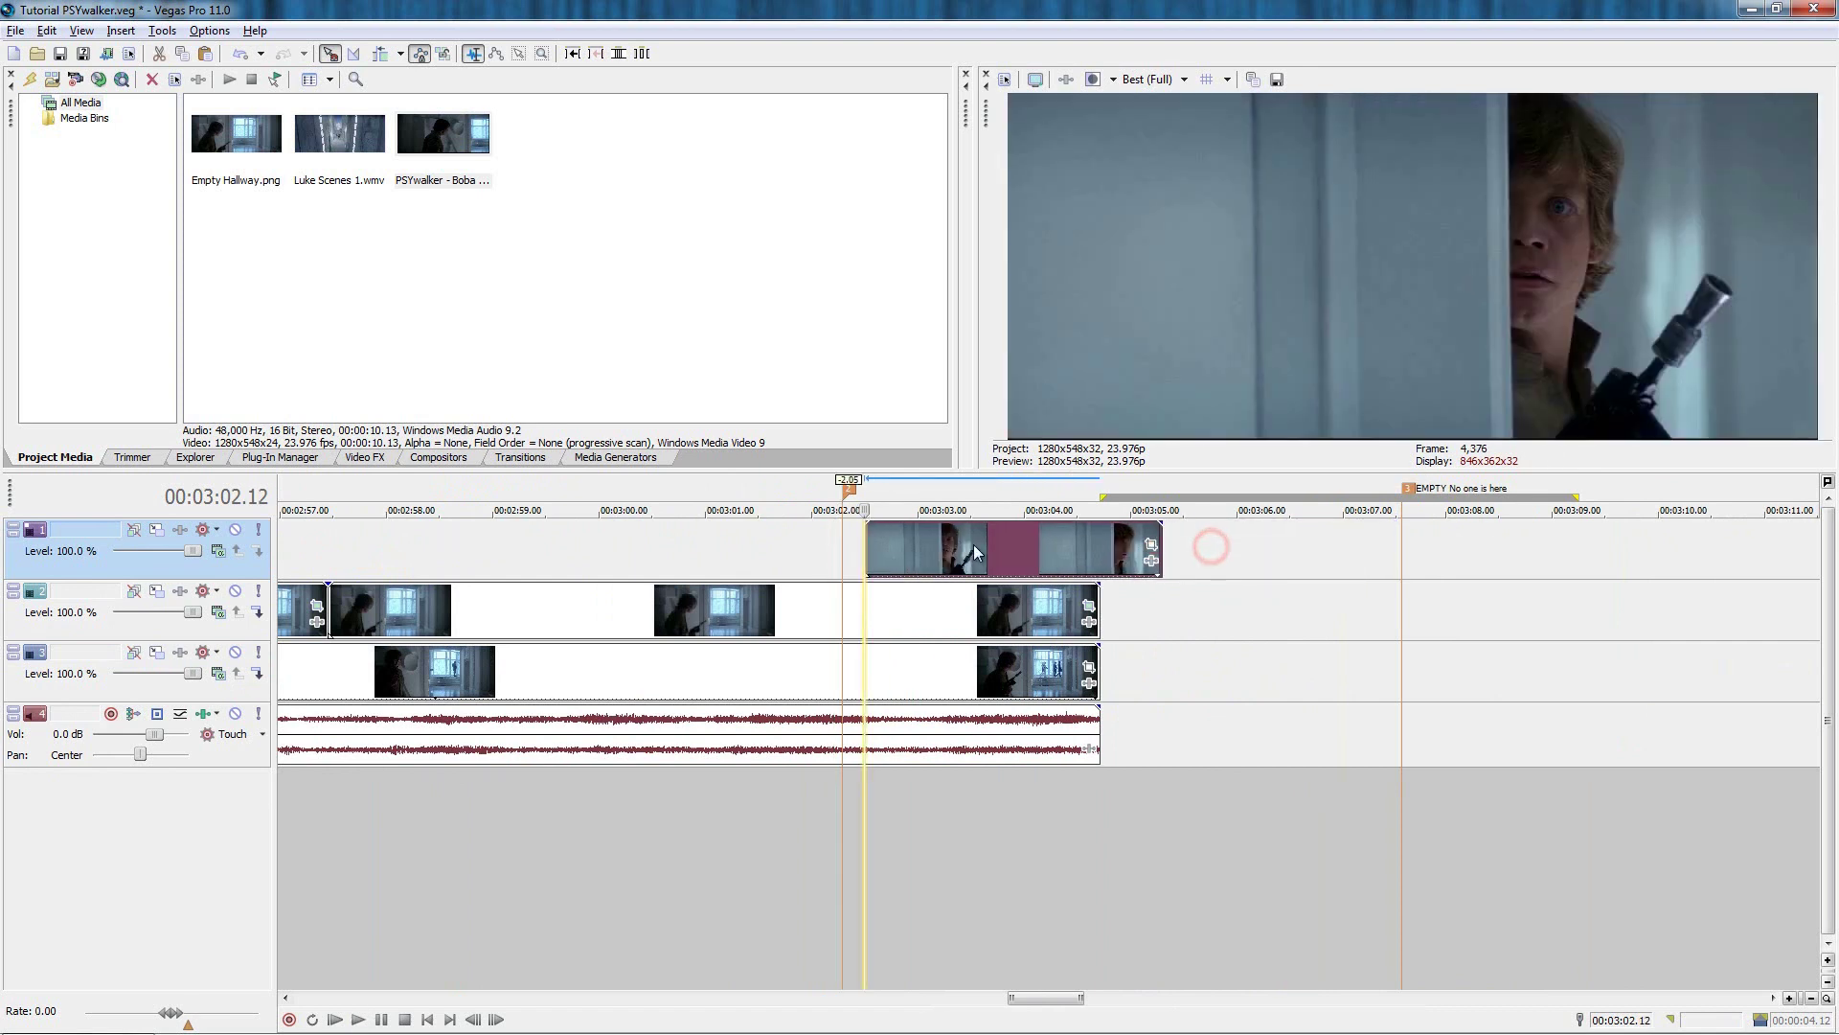
Compare the frames on both sides of the cut and flip the pasted close-up horizontally in its Pan/Crop settings.
key(Left)
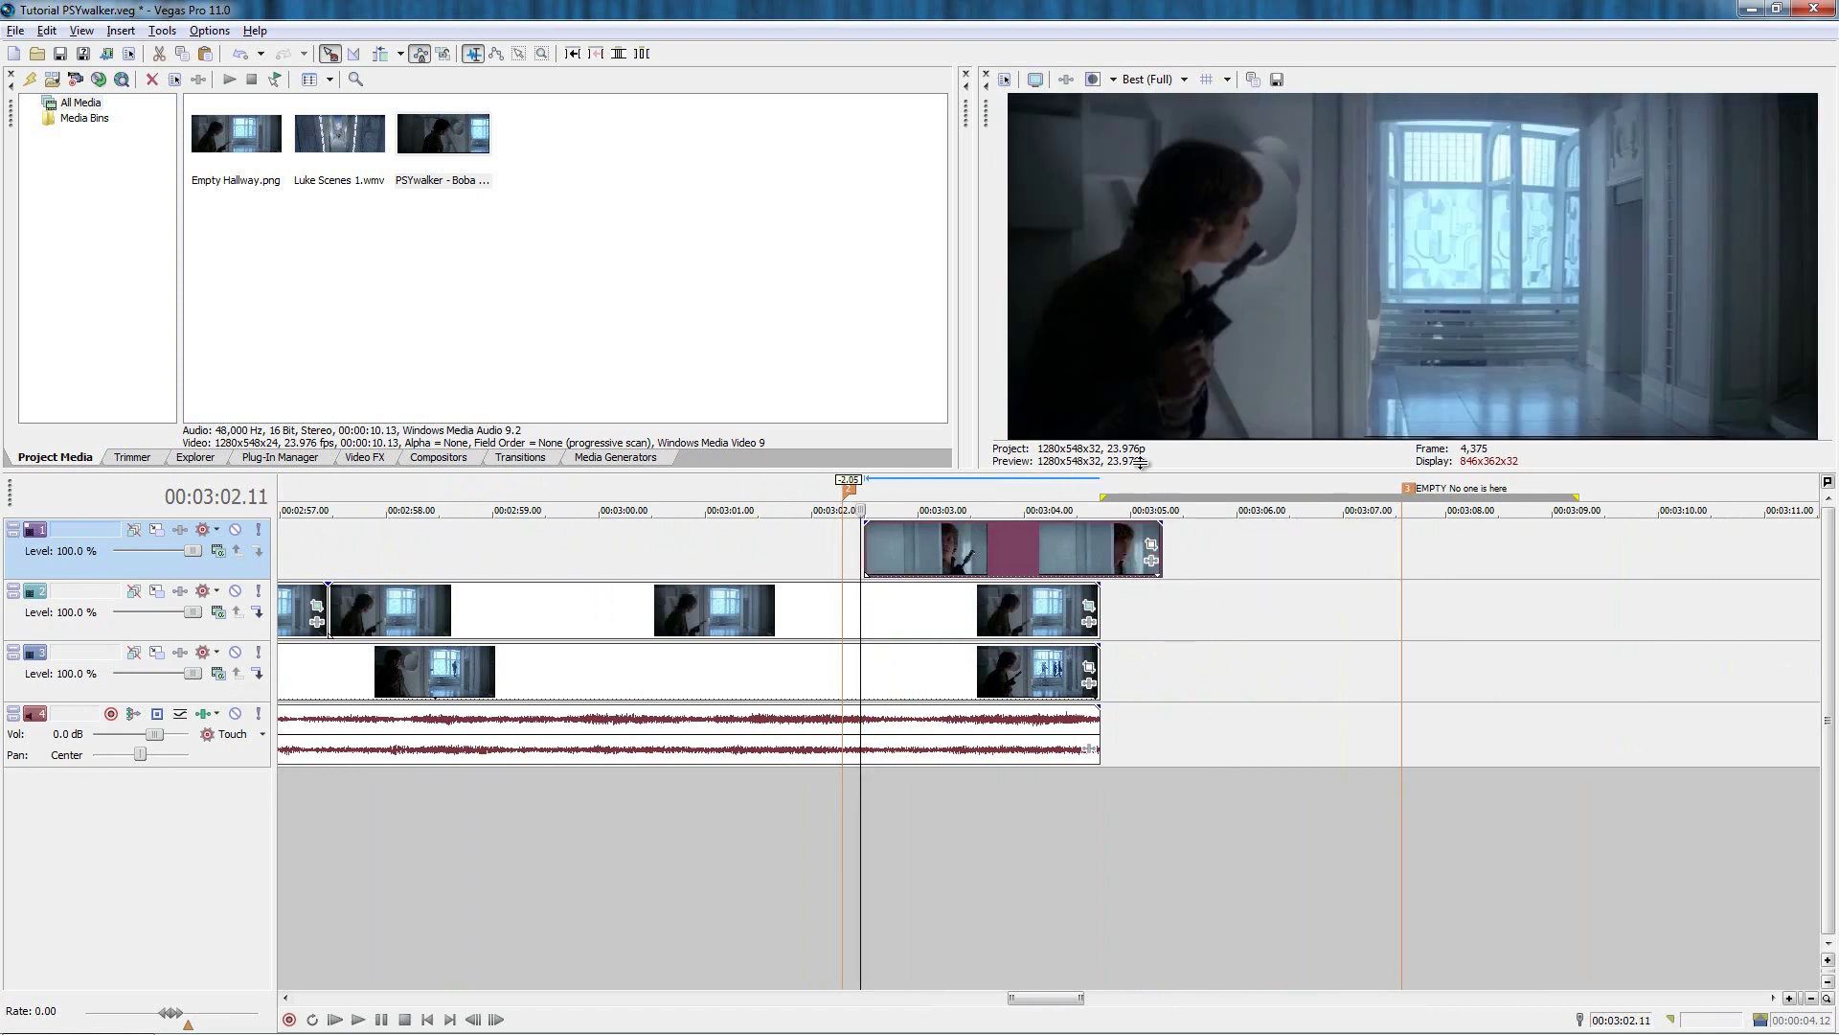
key(Right)
key(Left)
key(Right)
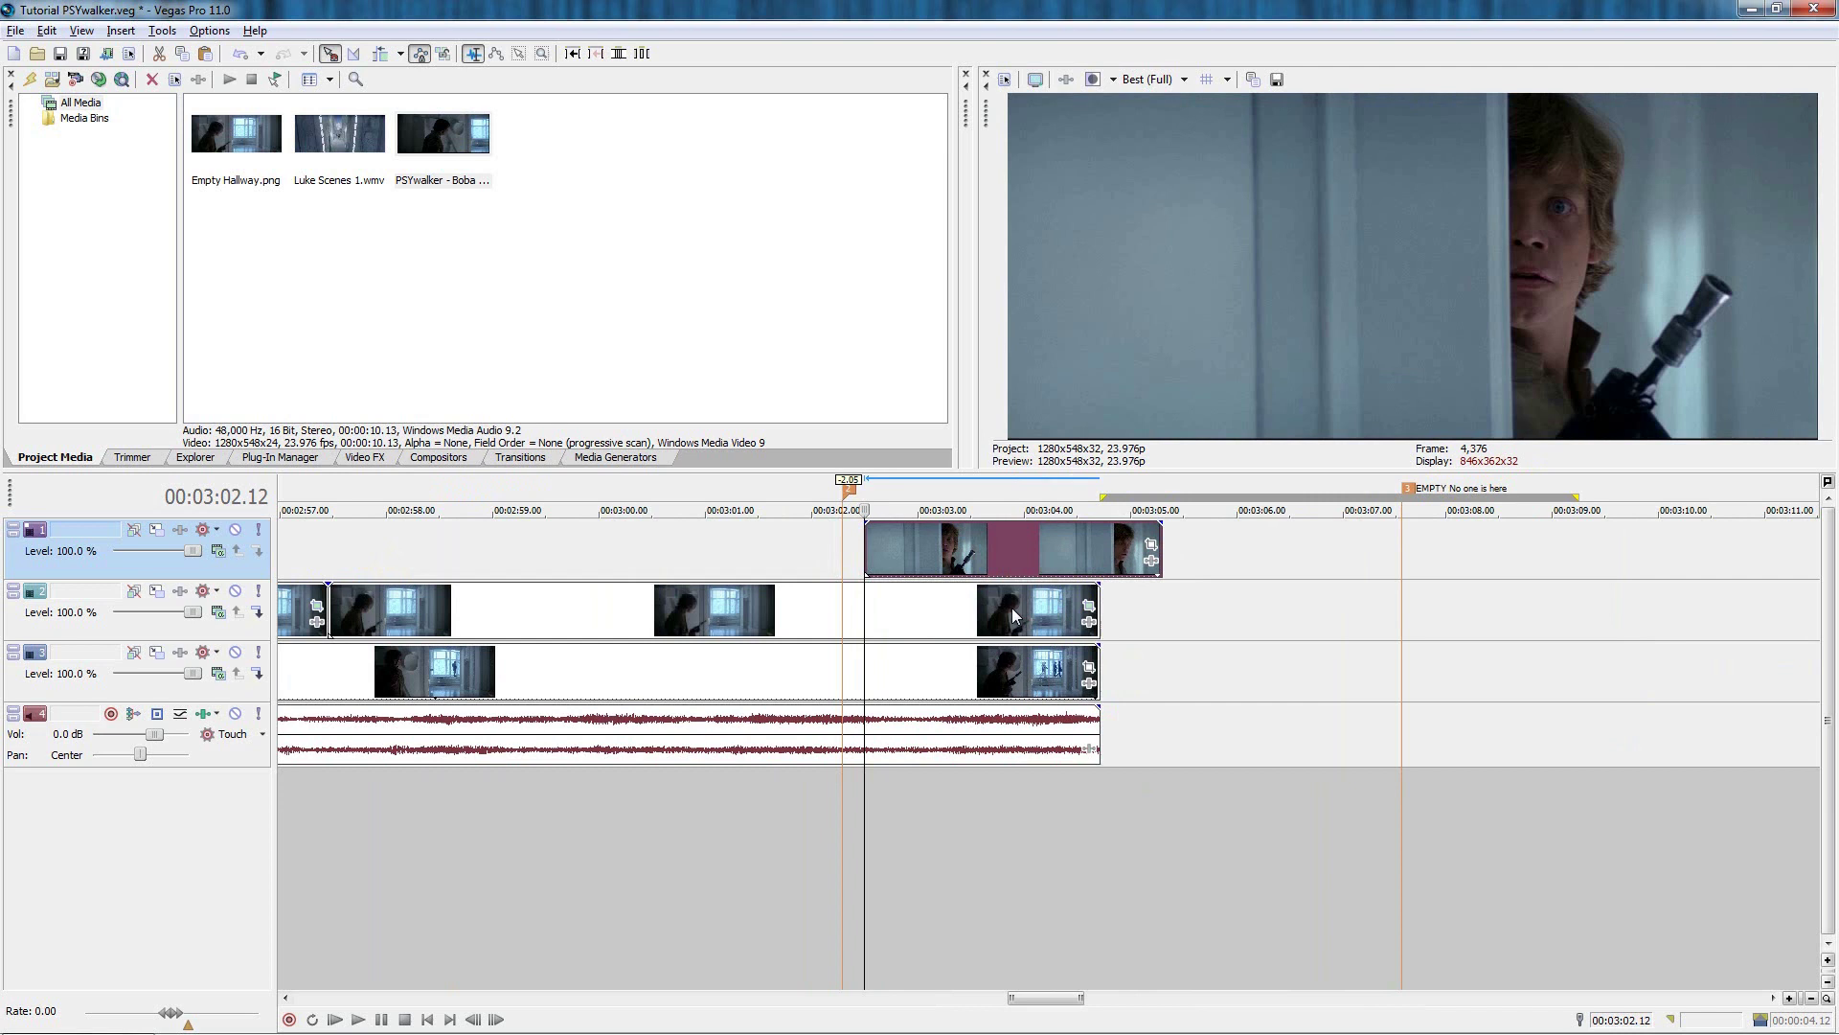
key(Left)
key(Right)
click(1149, 548)
right_click(835, 622)
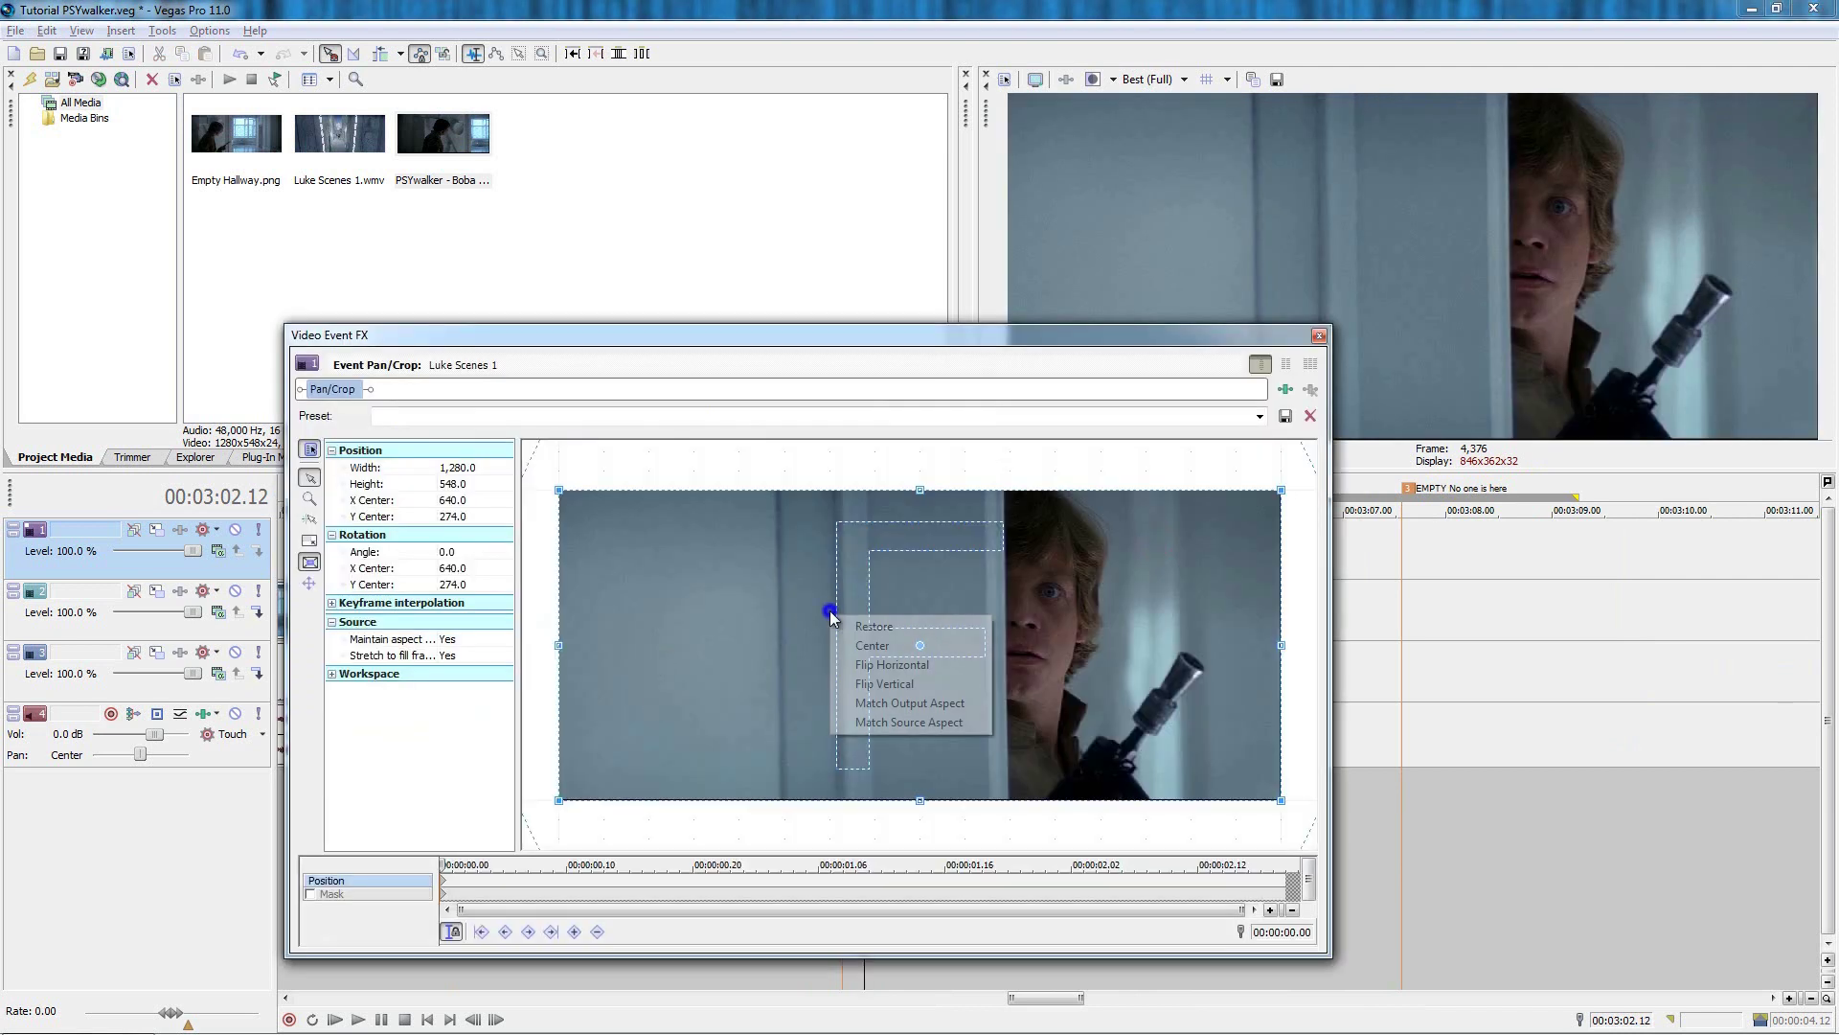
click(875, 668)
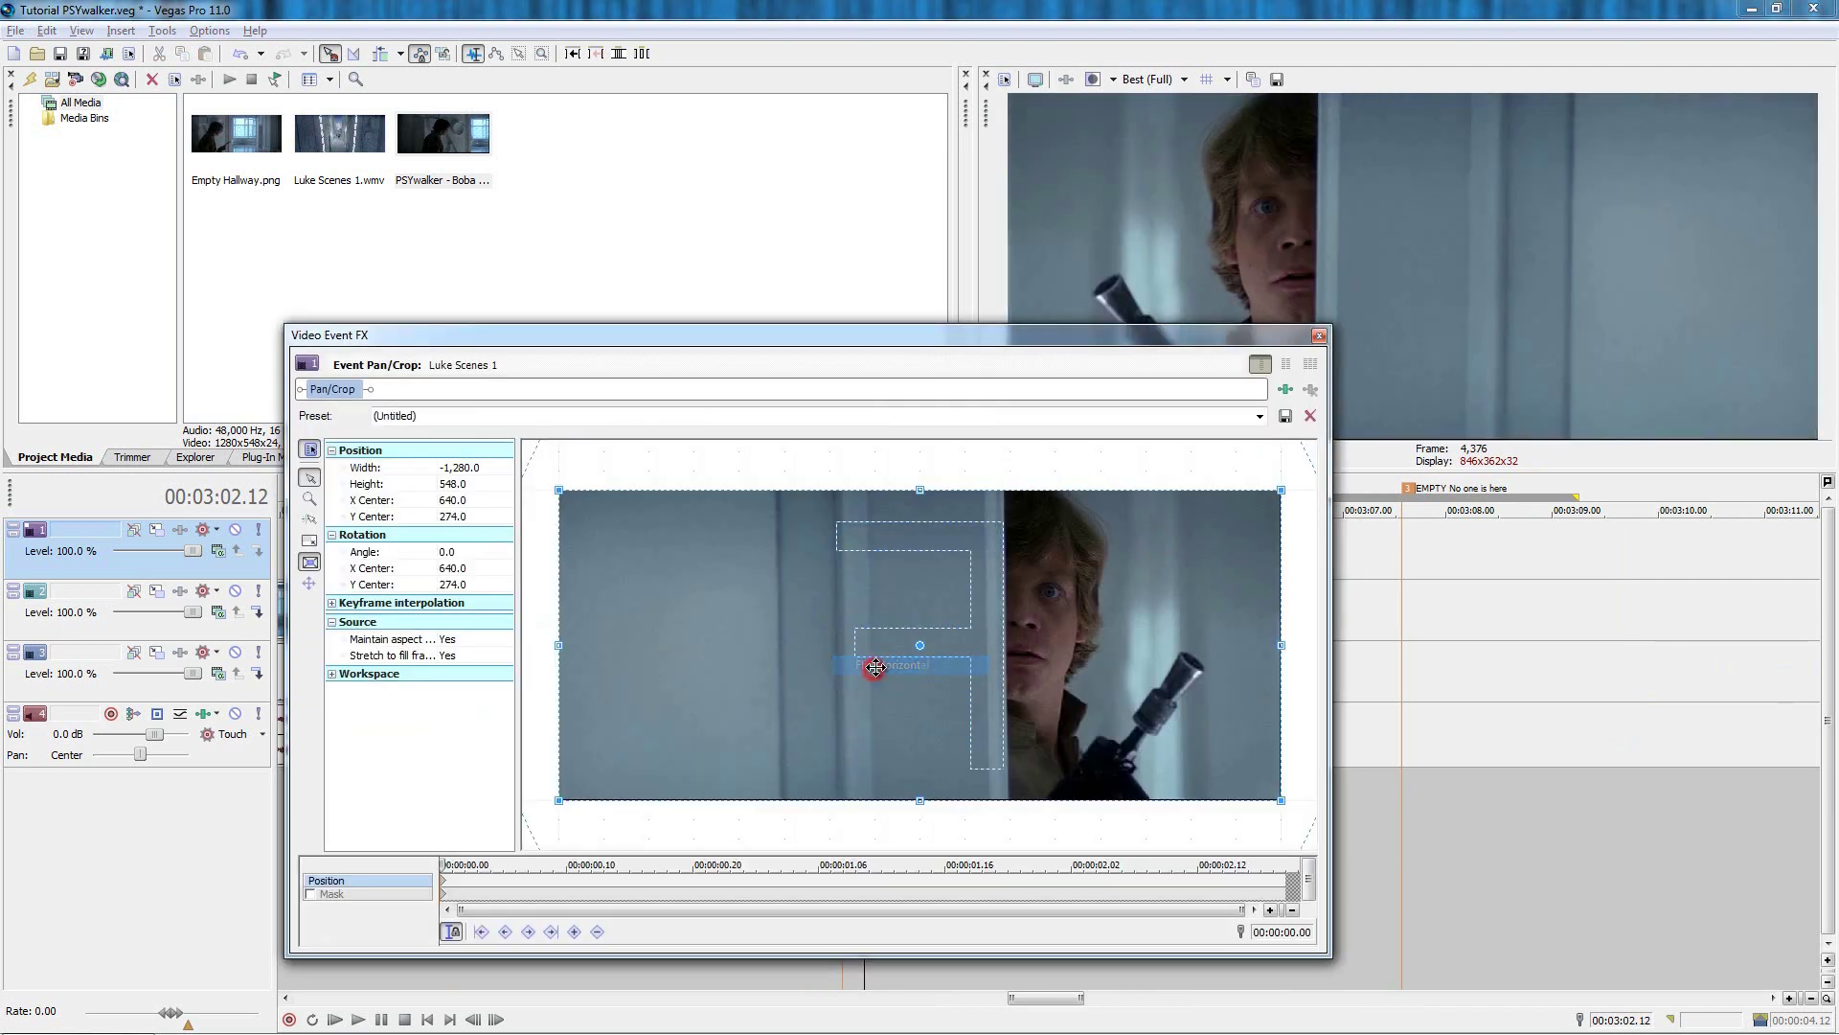
click(1319, 335)
Check the cut to the flipped close-up frame by frame and play through it.
key(Left)
key(Right)
key(Left)
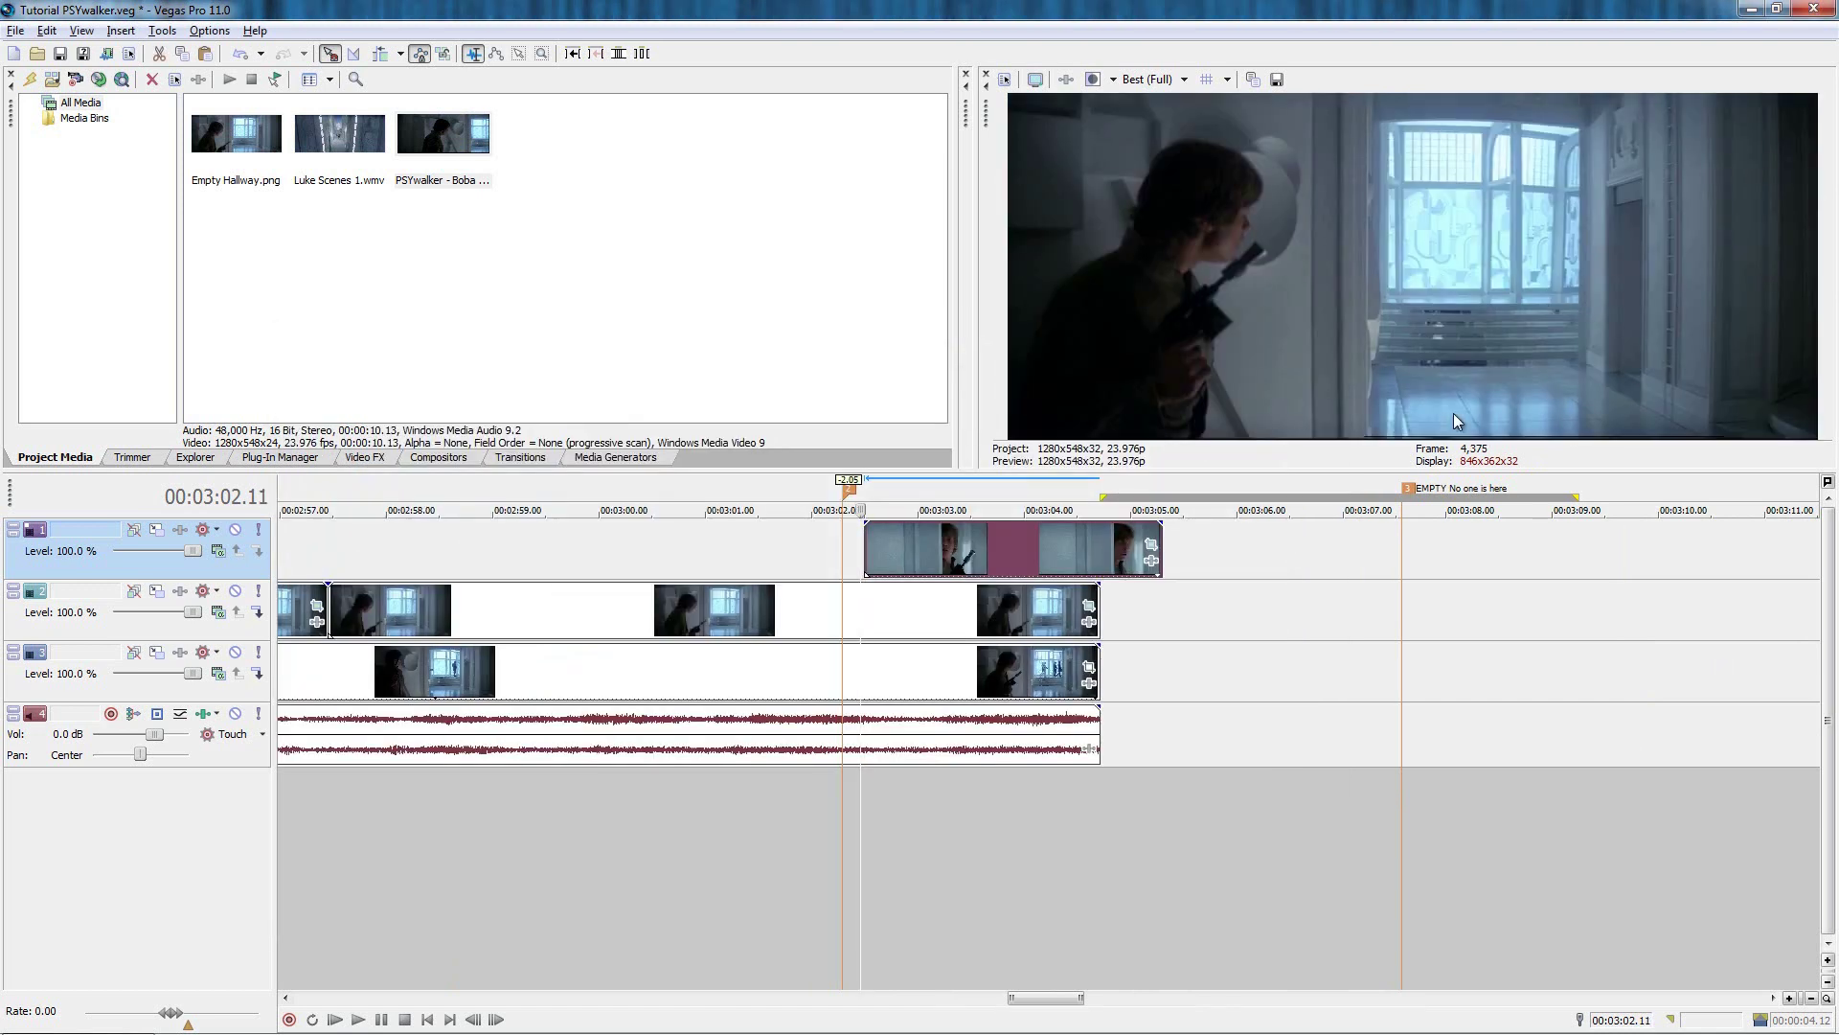
key(Right)
click(1138, 560)
key(space)
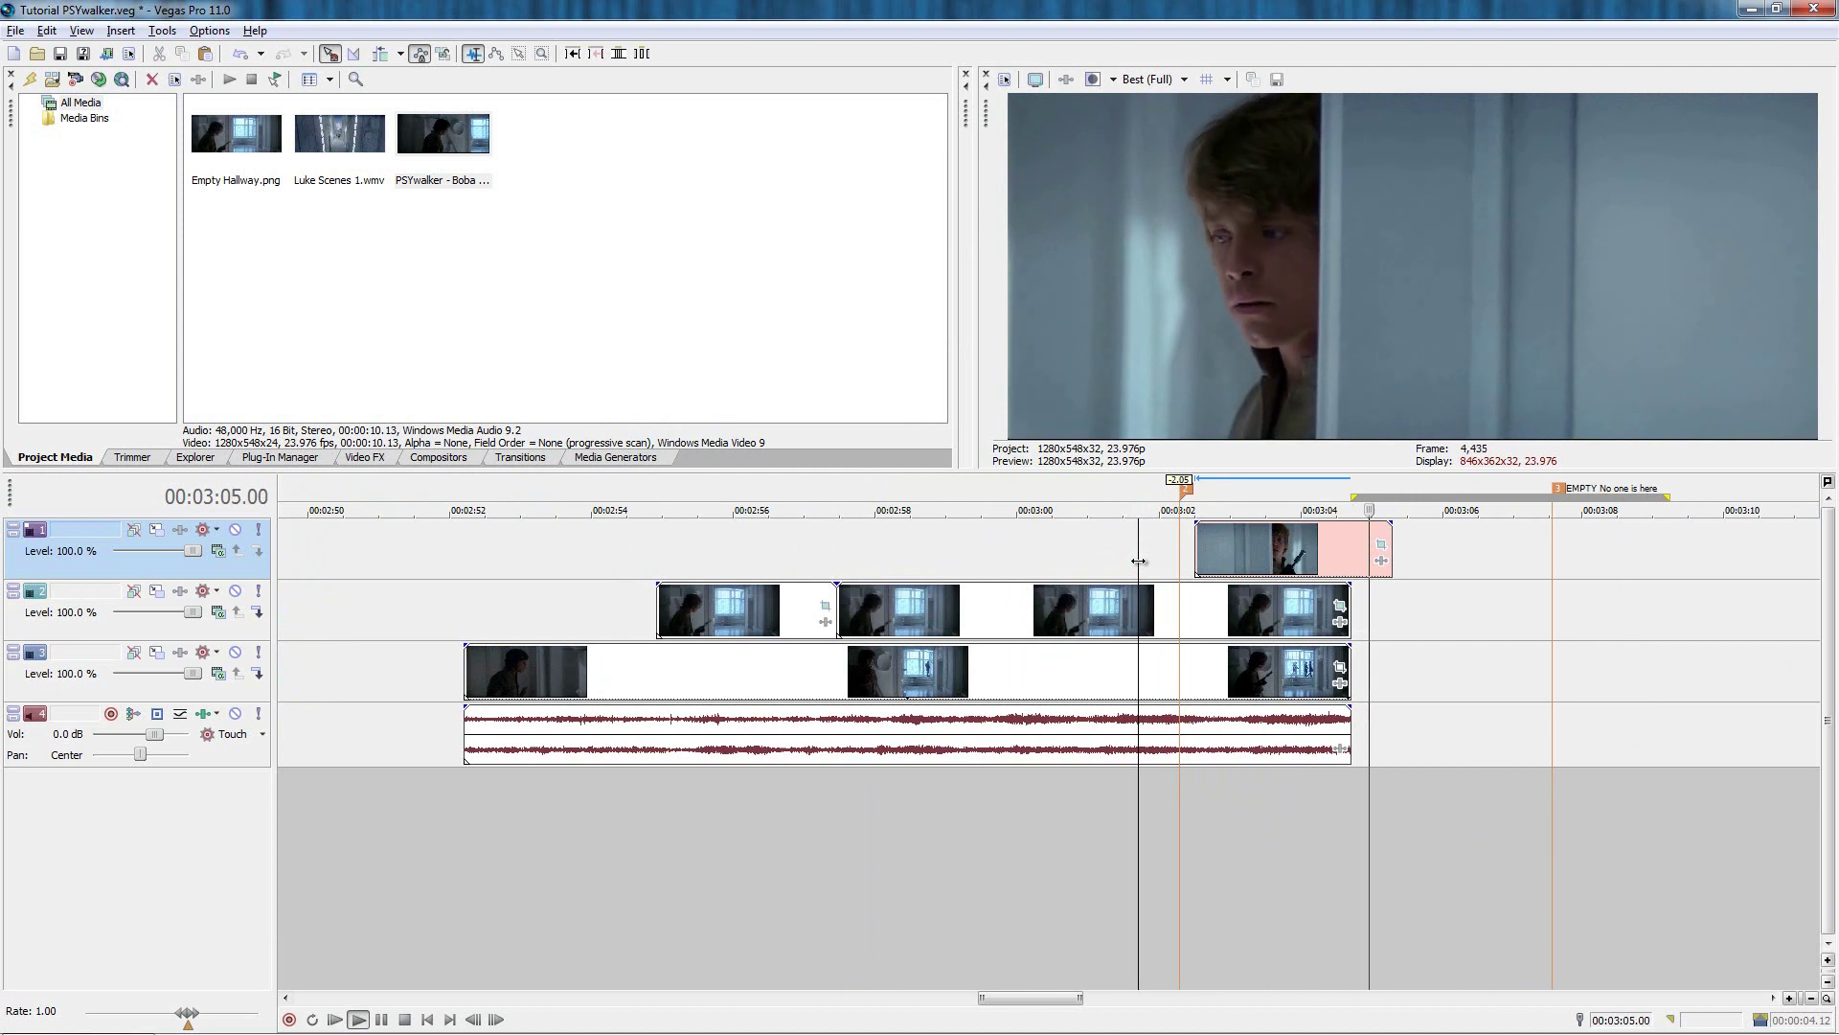
scroll(534, 823, down, 3)
Import the rendered "PSYwalker - No PS..." clip into the project media and place it on the timeline before the edited scene.
click(532, 824)
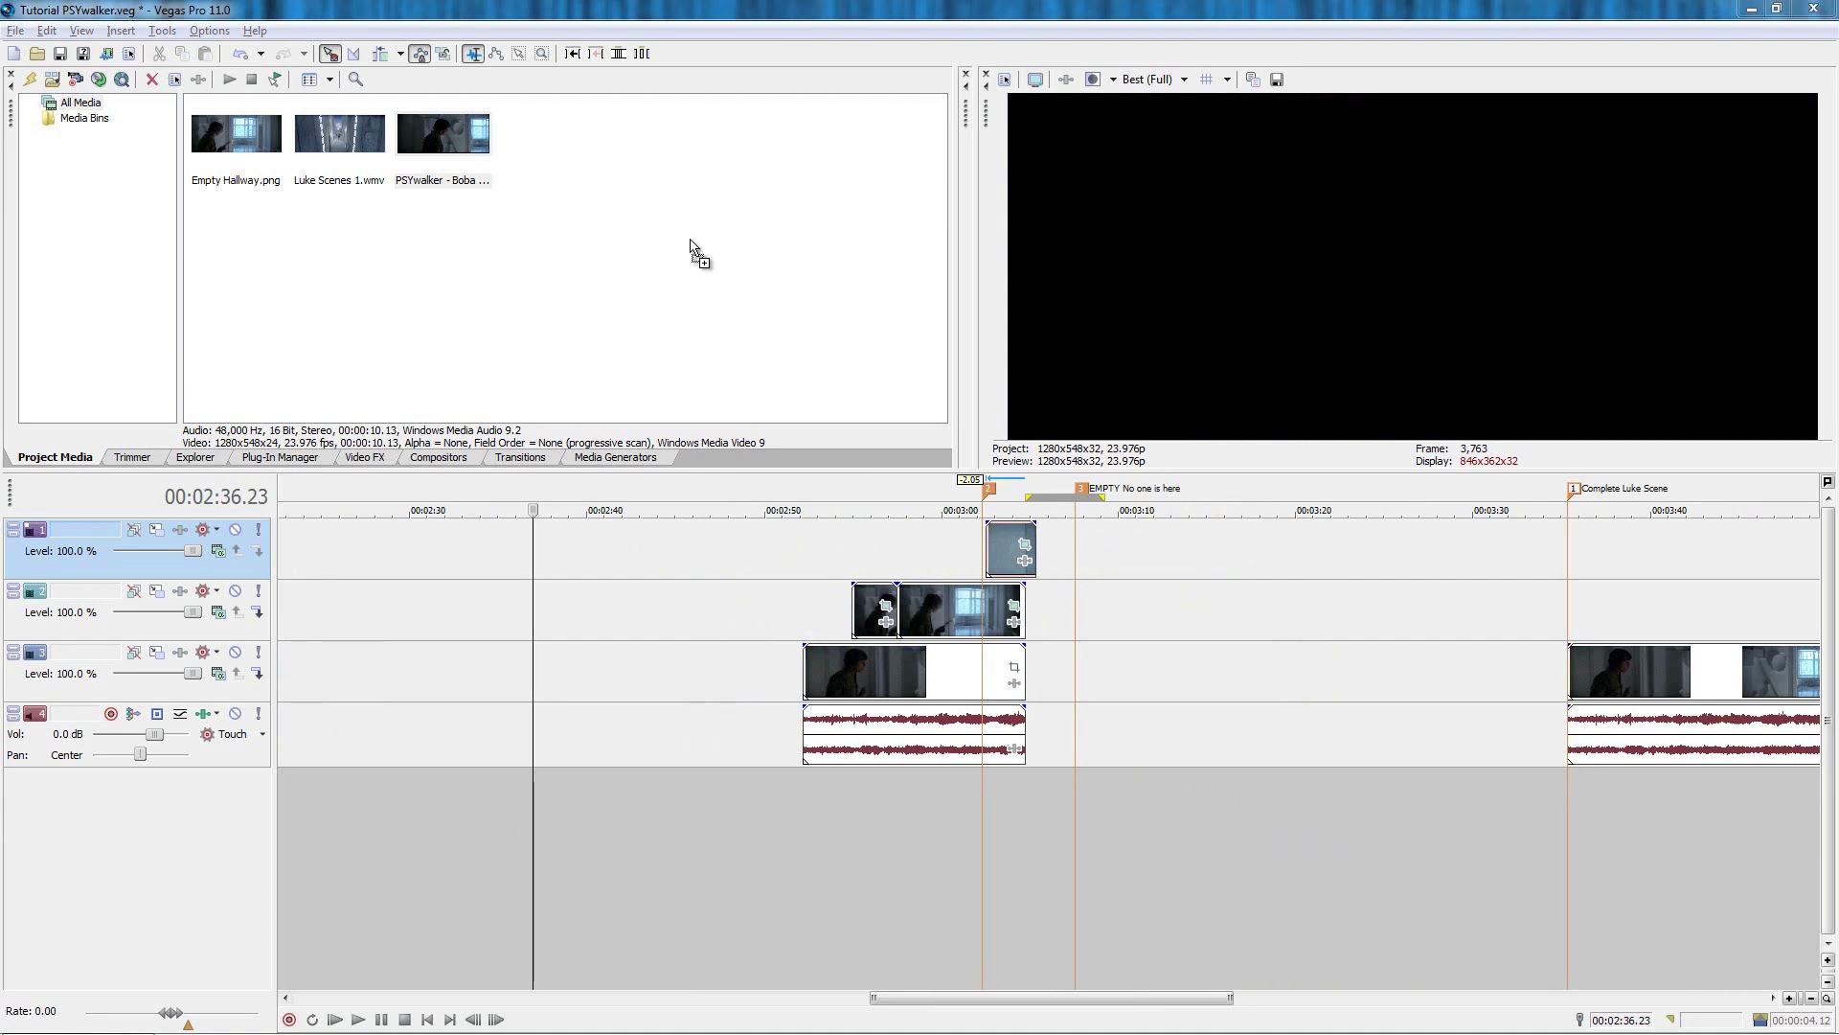
drag(690, 241, 690, 242)
drag(537, 161, 403, 735)
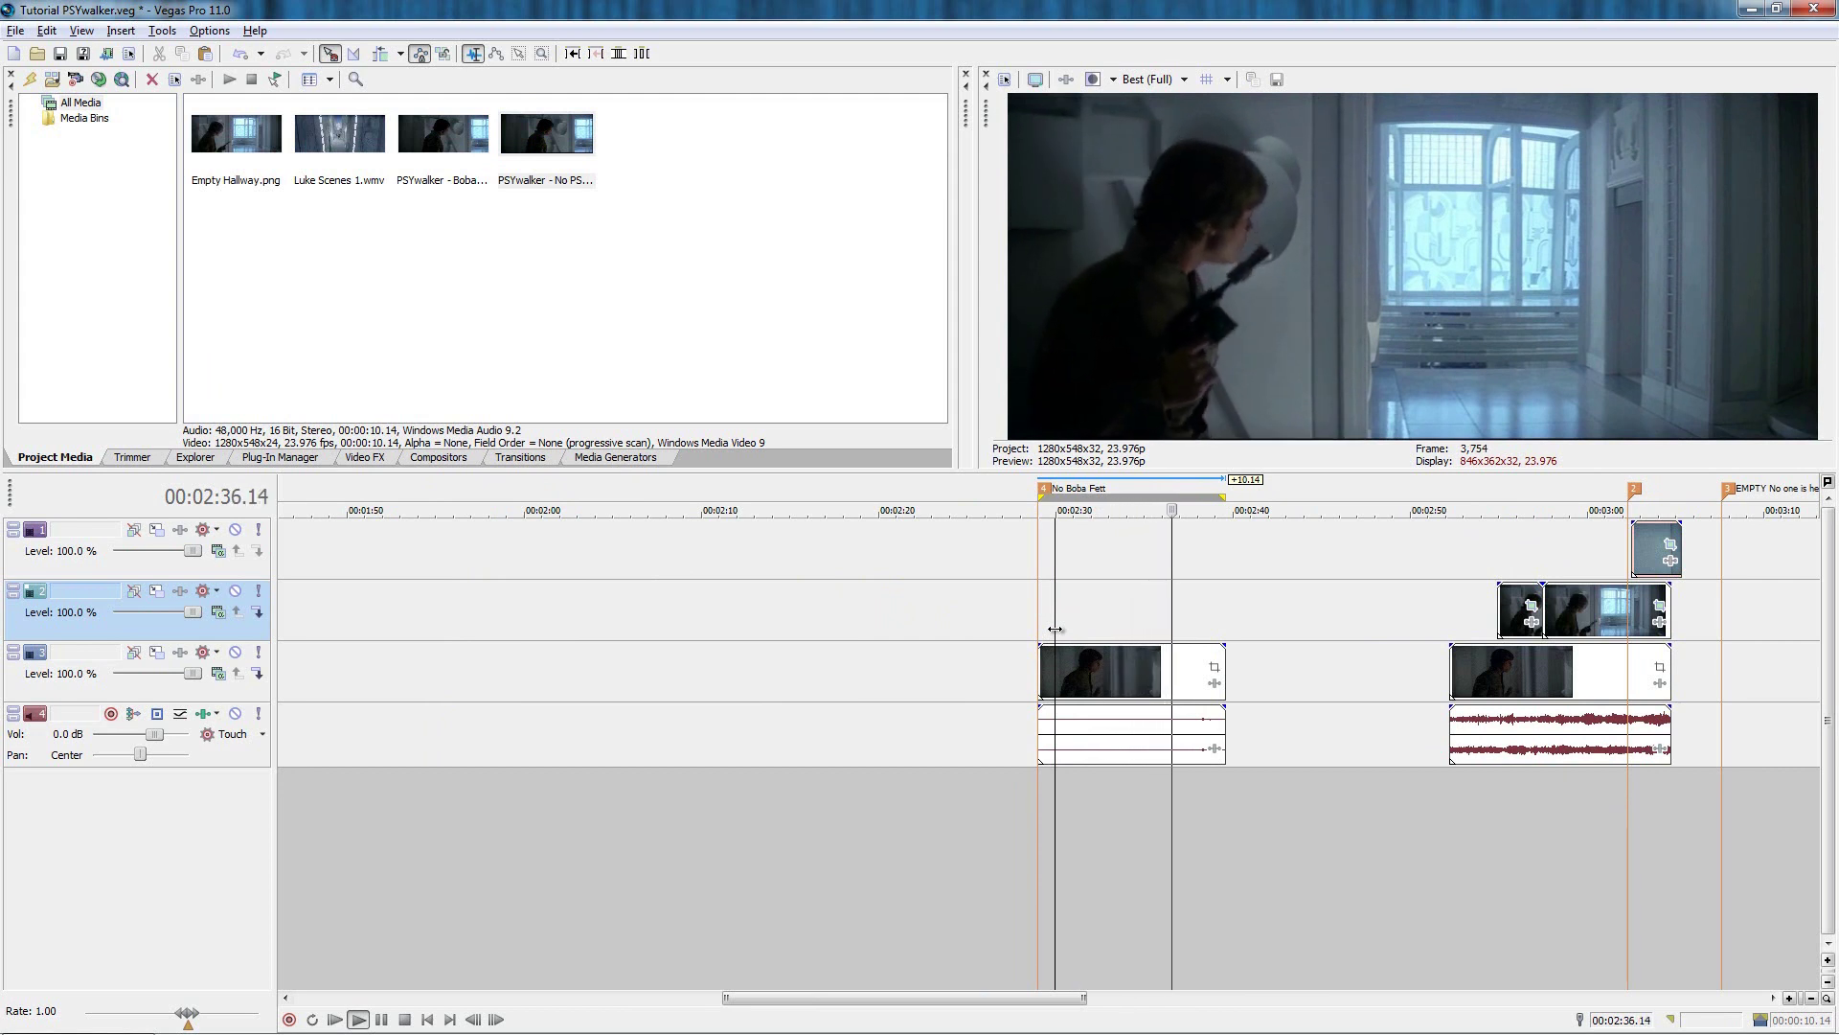
Review the clip at the No Boba Fett marker, checking the empty hallway at several points.
key(Return)
mouse_move(1119, 607)
mouse_down()
mouse_move(1203, 609)
mouse_move(1154, 610)
mouse_up()
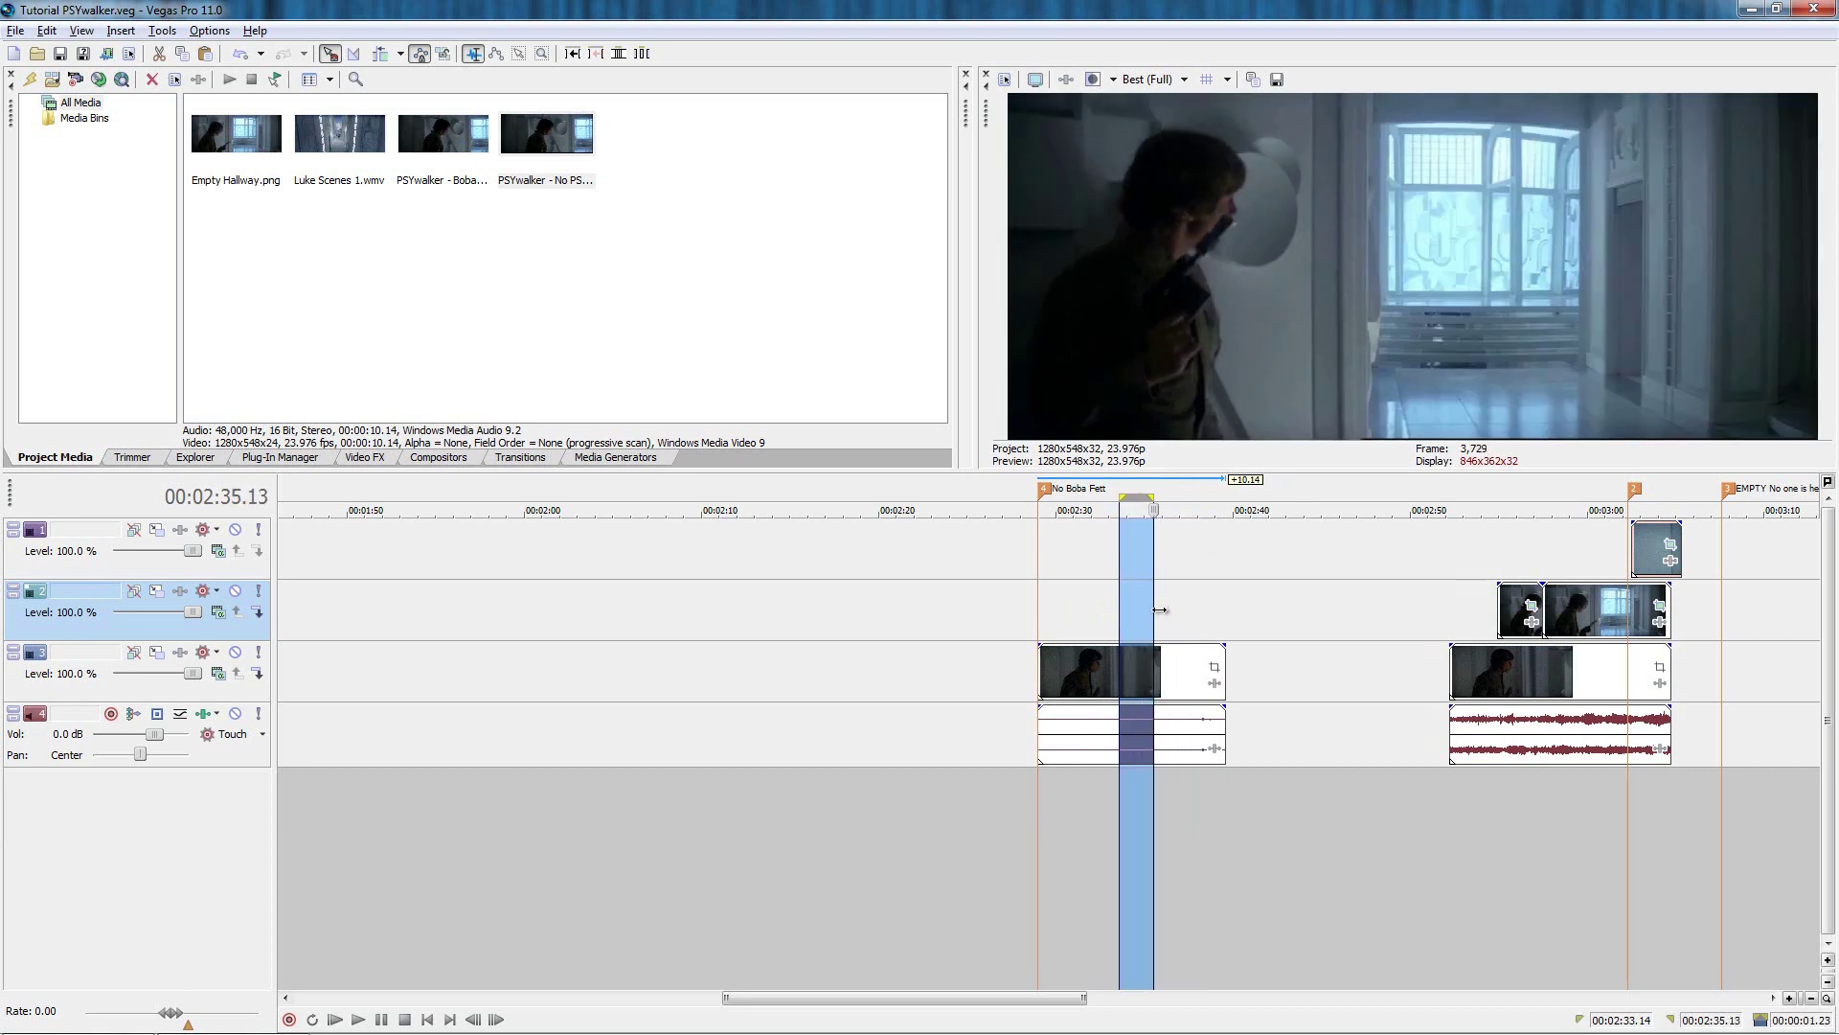
click(1044, 608)
click(1093, 607)
click(1204, 606)
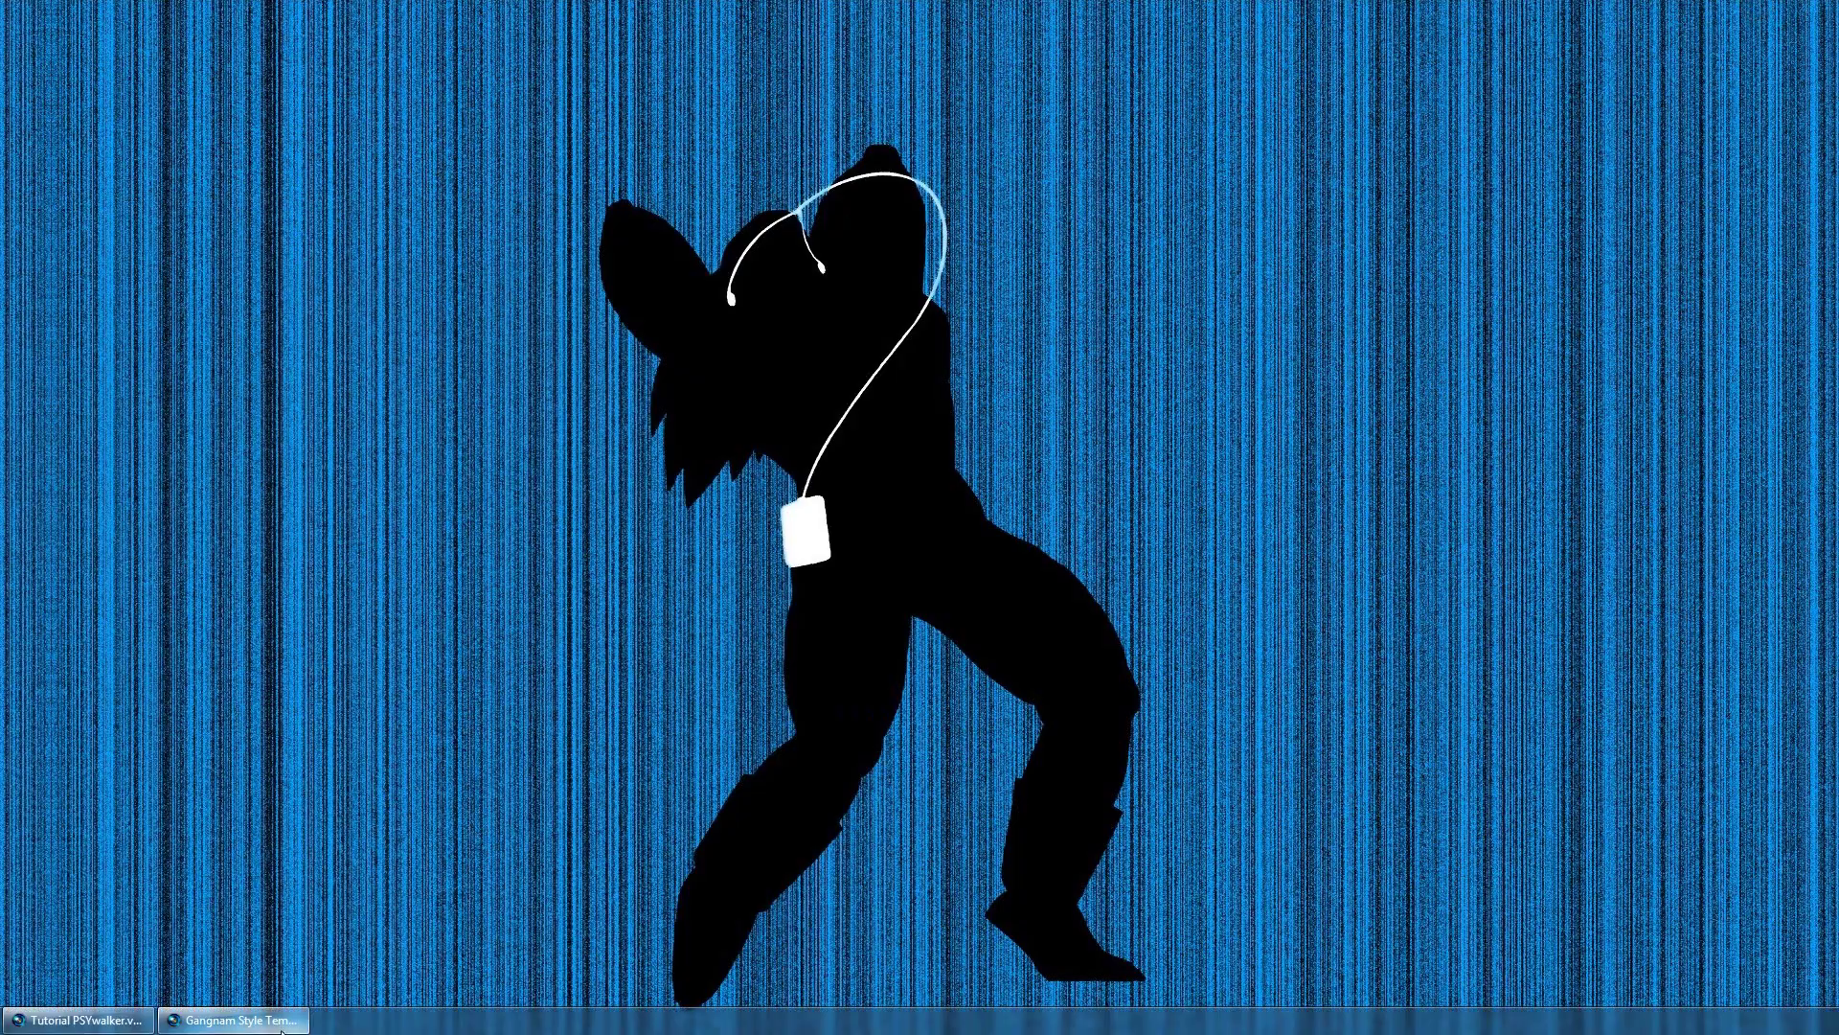
Switch to the Gangnam Style Templates project and play the clip of the two dancers on the steps.
click(284, 1027)
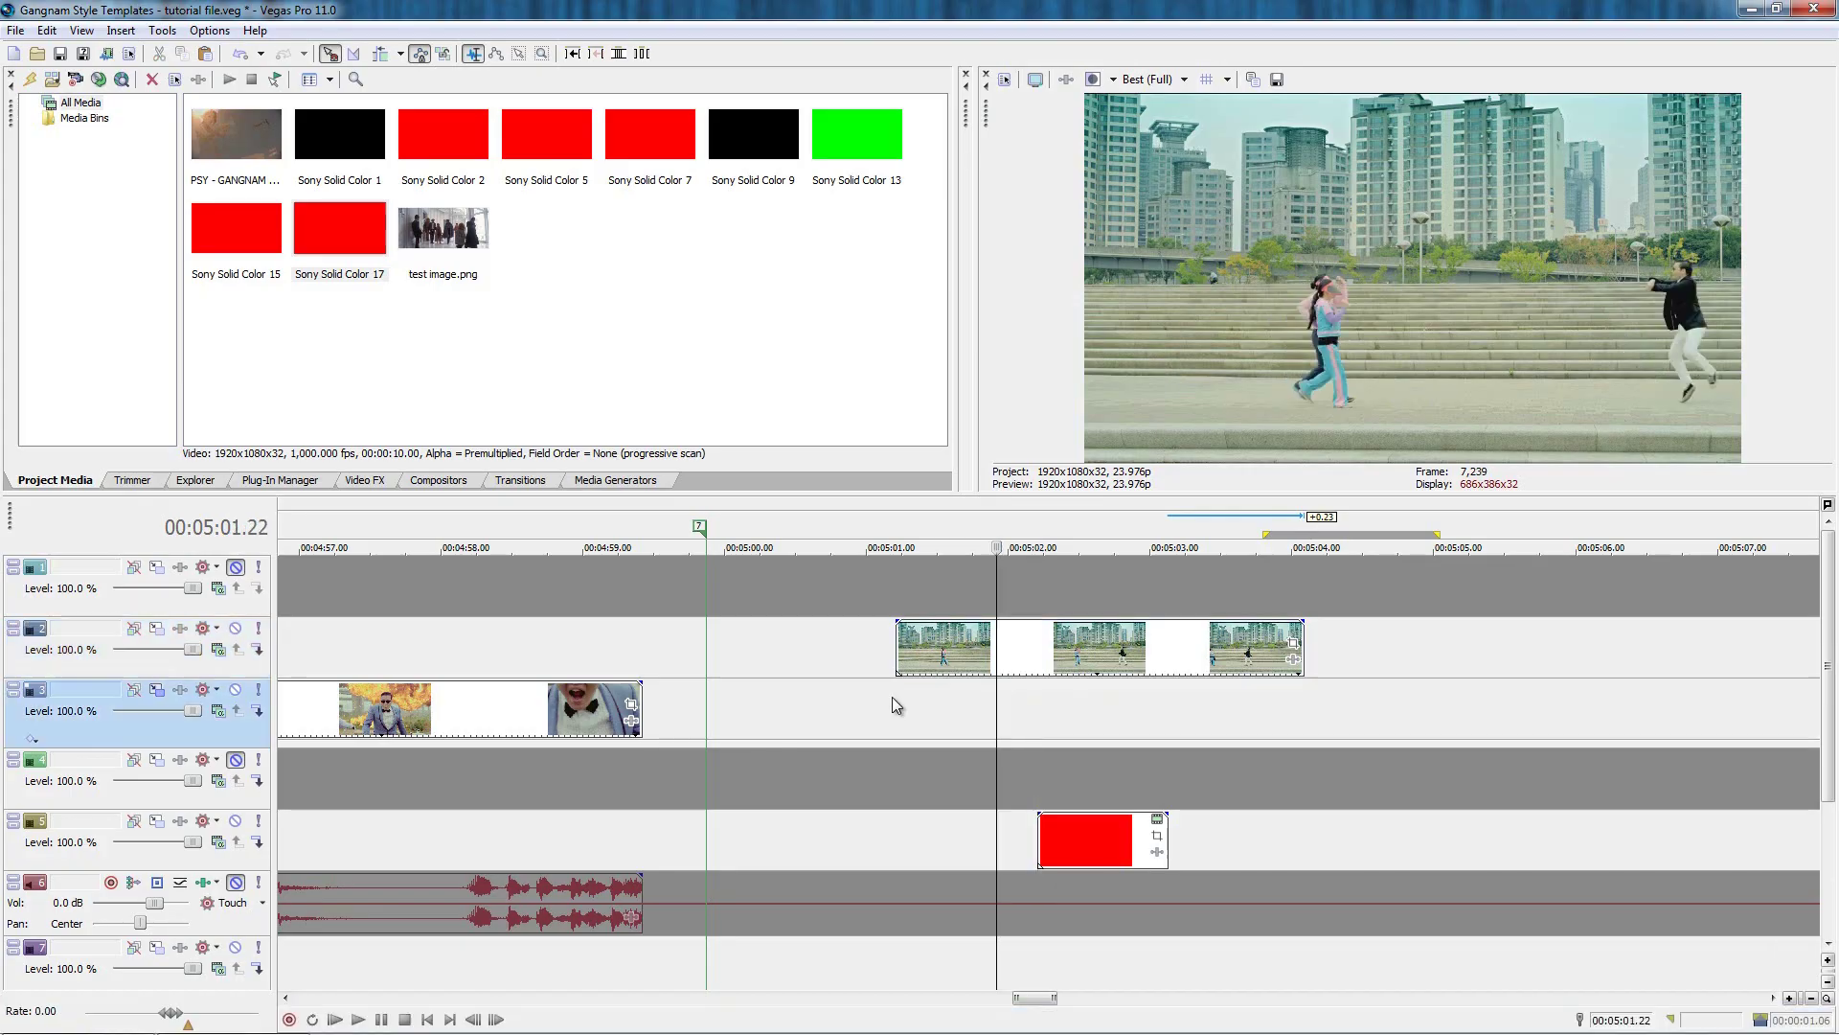
drag(898, 693, 1119, 693)
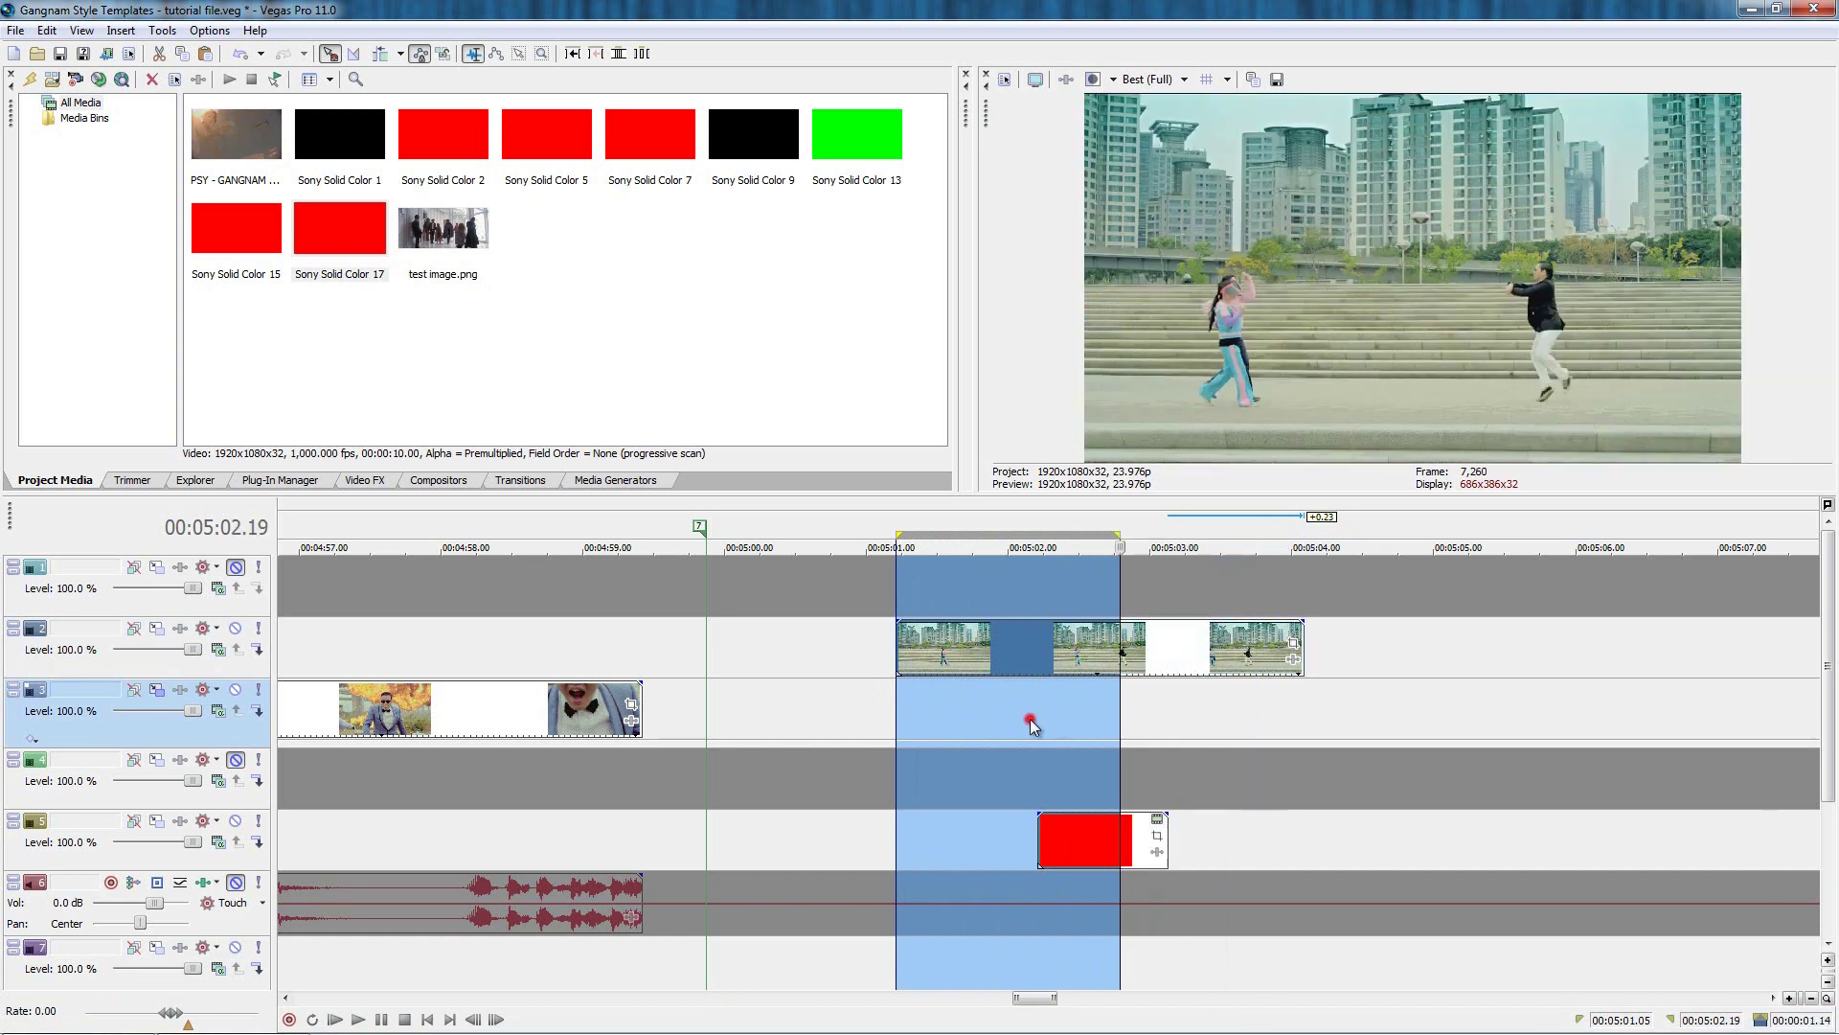
click(955, 725)
key(space)
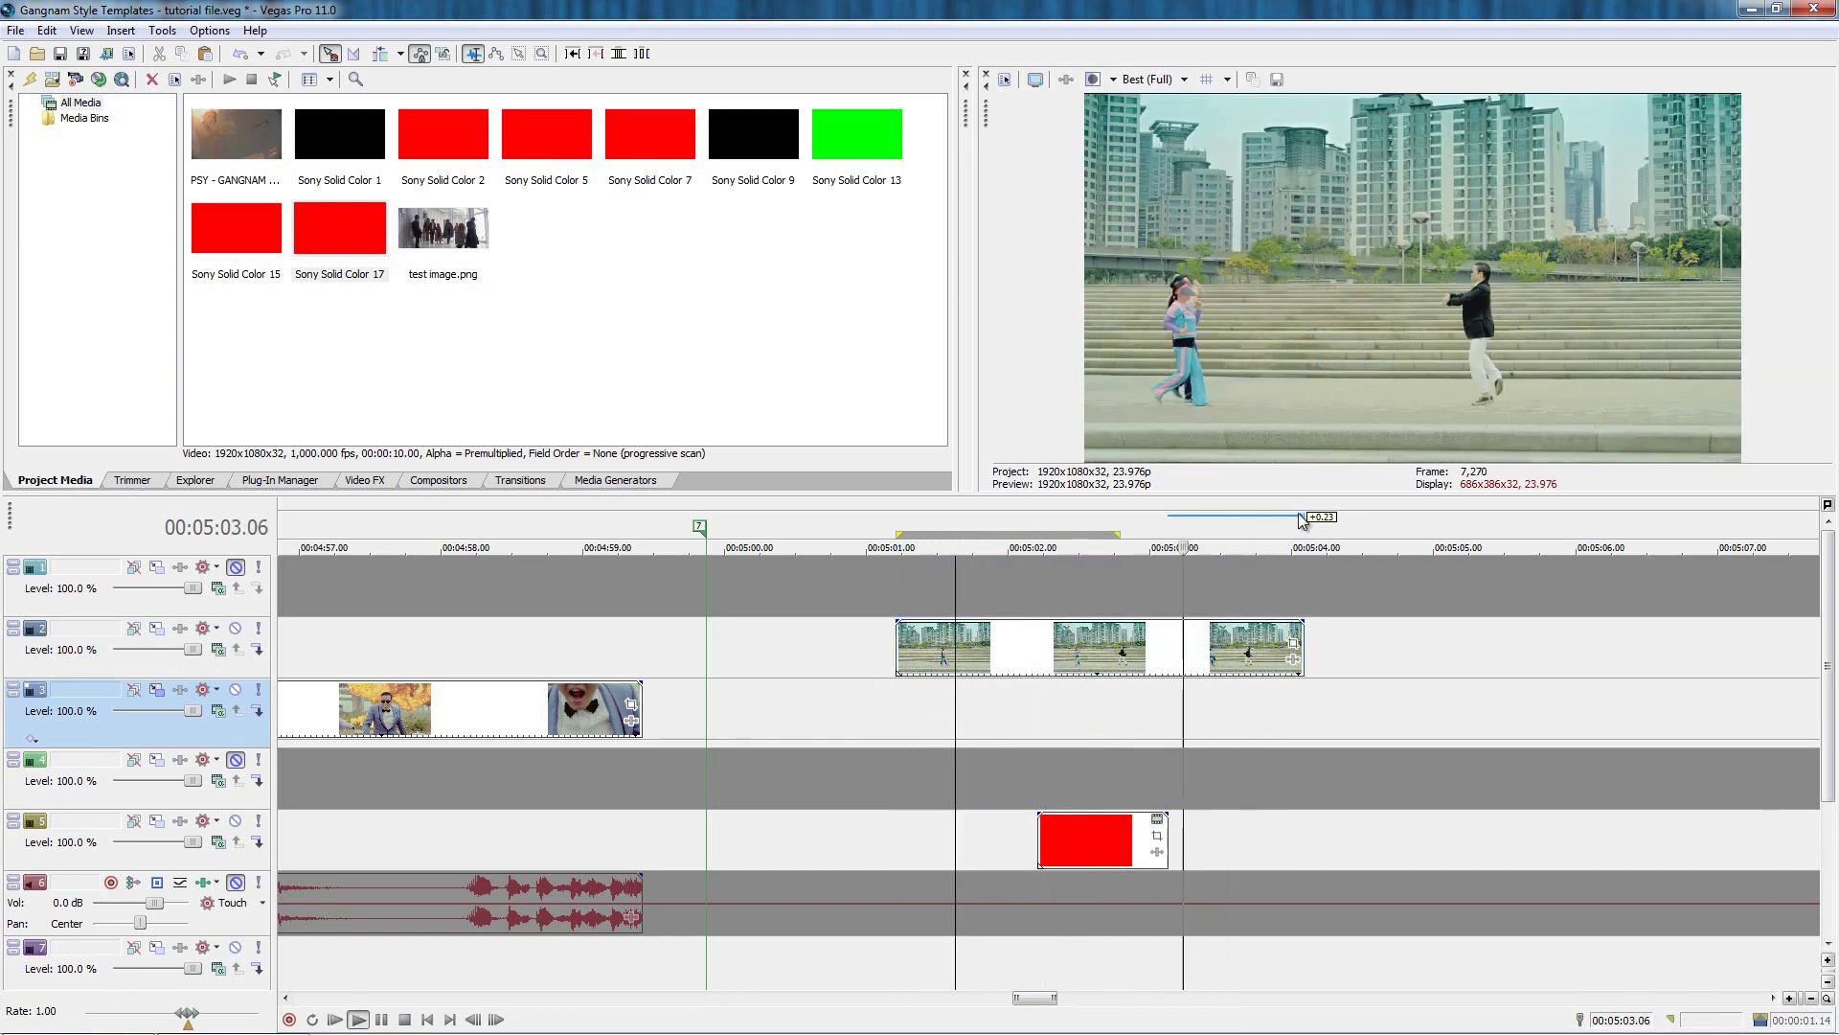
click(1026, 719)
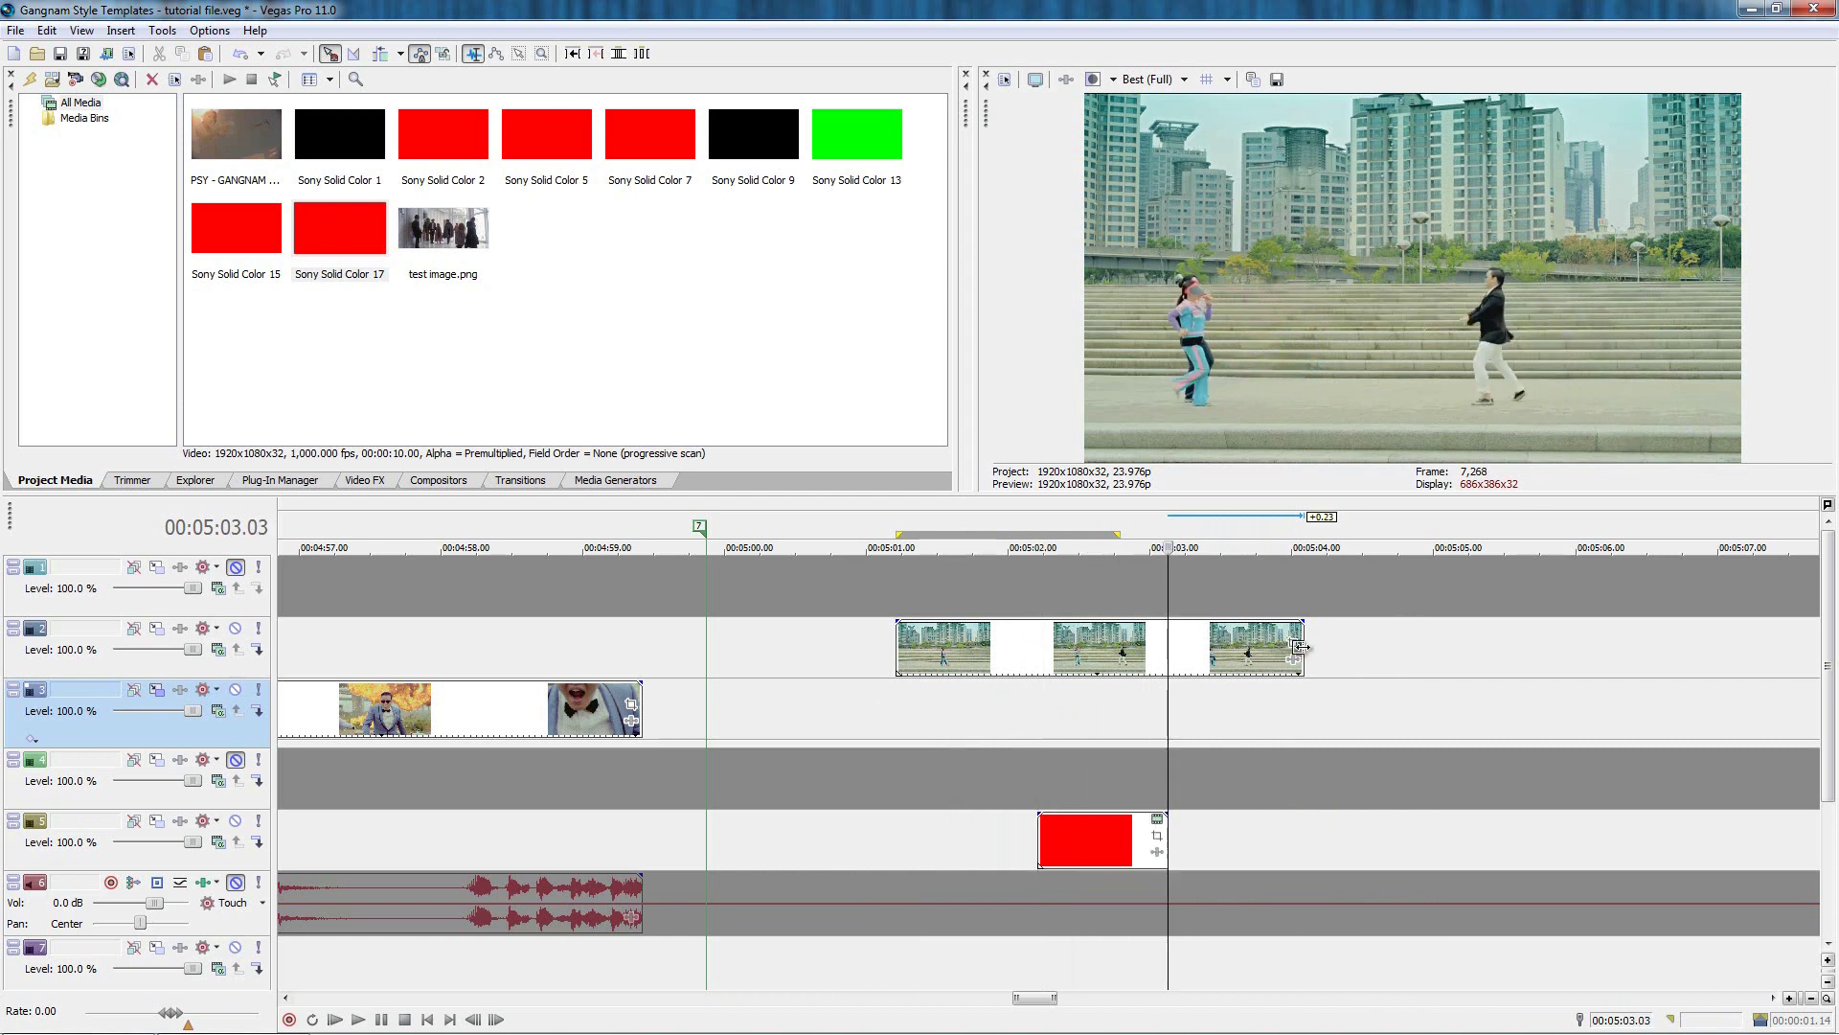
Trim the dancers' clip to run from 00:05:02.05 to 00:05:03.03 and move the red solid colour clip out from under it.
drag(1299, 647, 1167, 697)
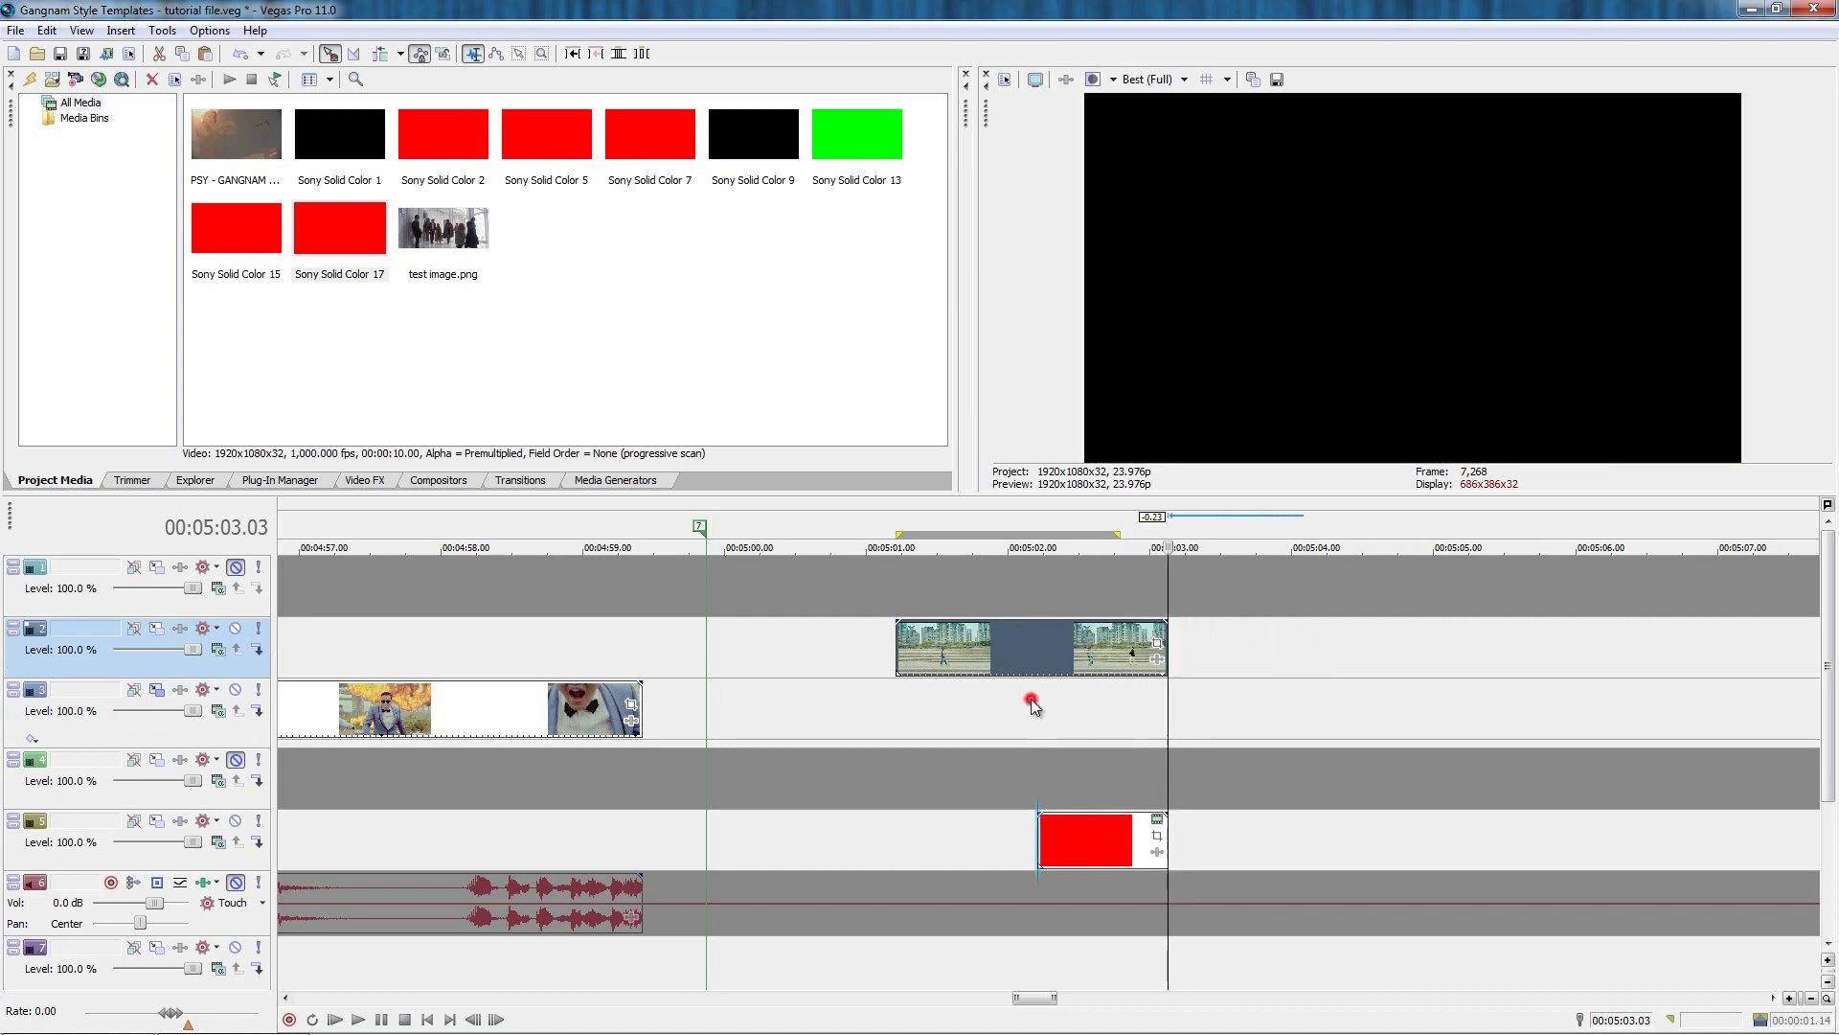
click(1033, 706)
drag(896, 649, 1063, 661)
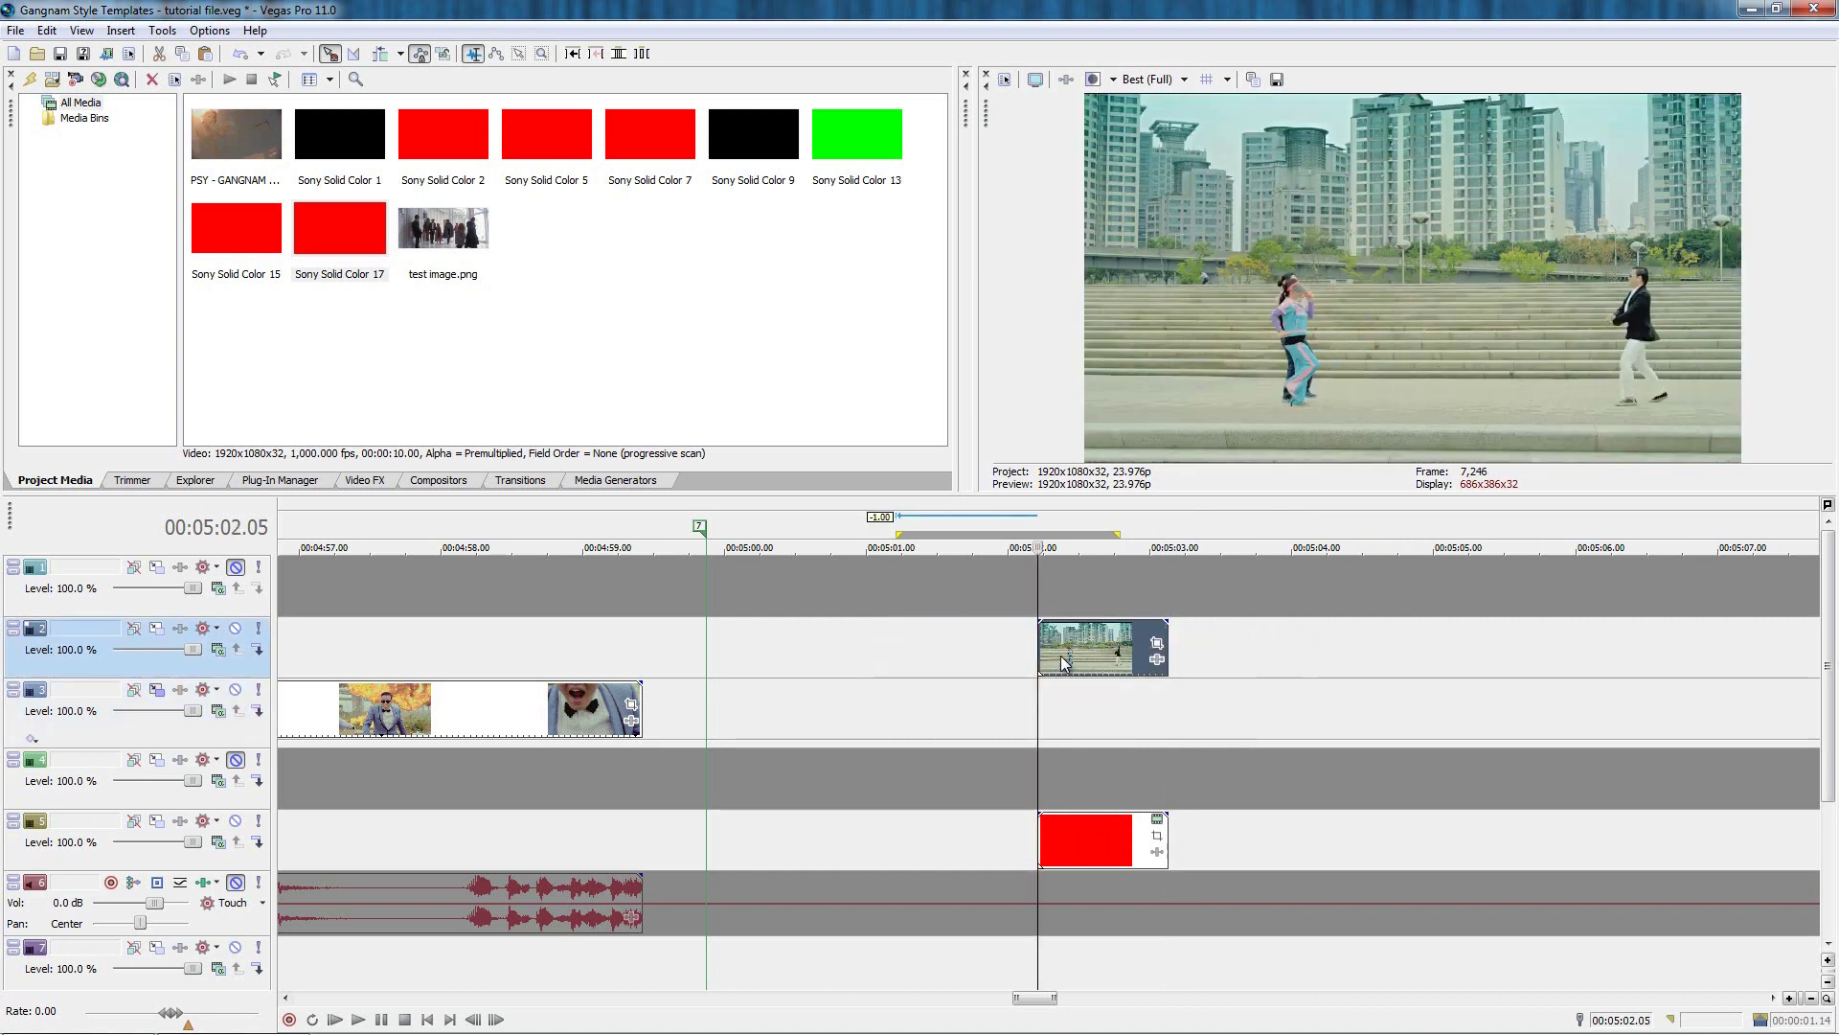
scroll(1132, 865, up, 2)
drag(1133, 865, 1514, 829)
Open the dancers' clip mask in Pan/Crop and trace the man's front shoe, inner legs and rear shoe sole.
click(1290, 644)
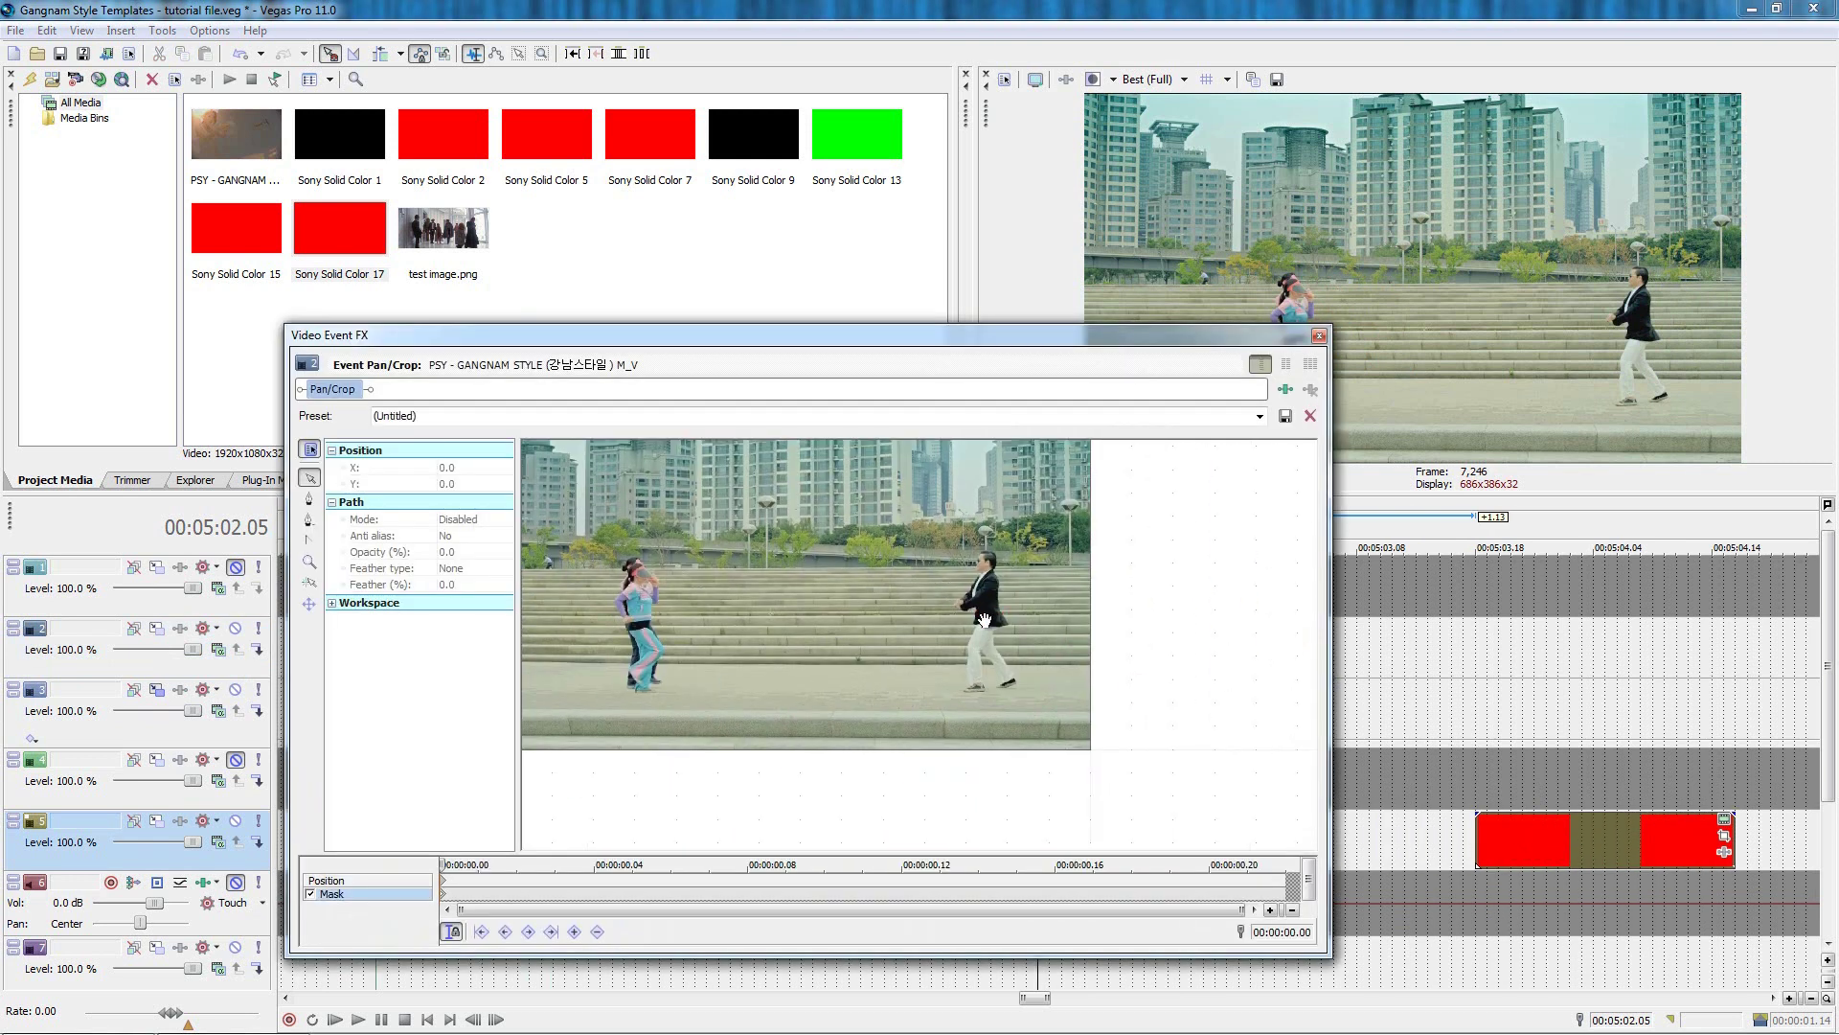
scroll(983, 620, up, 5)
click(850, 658)
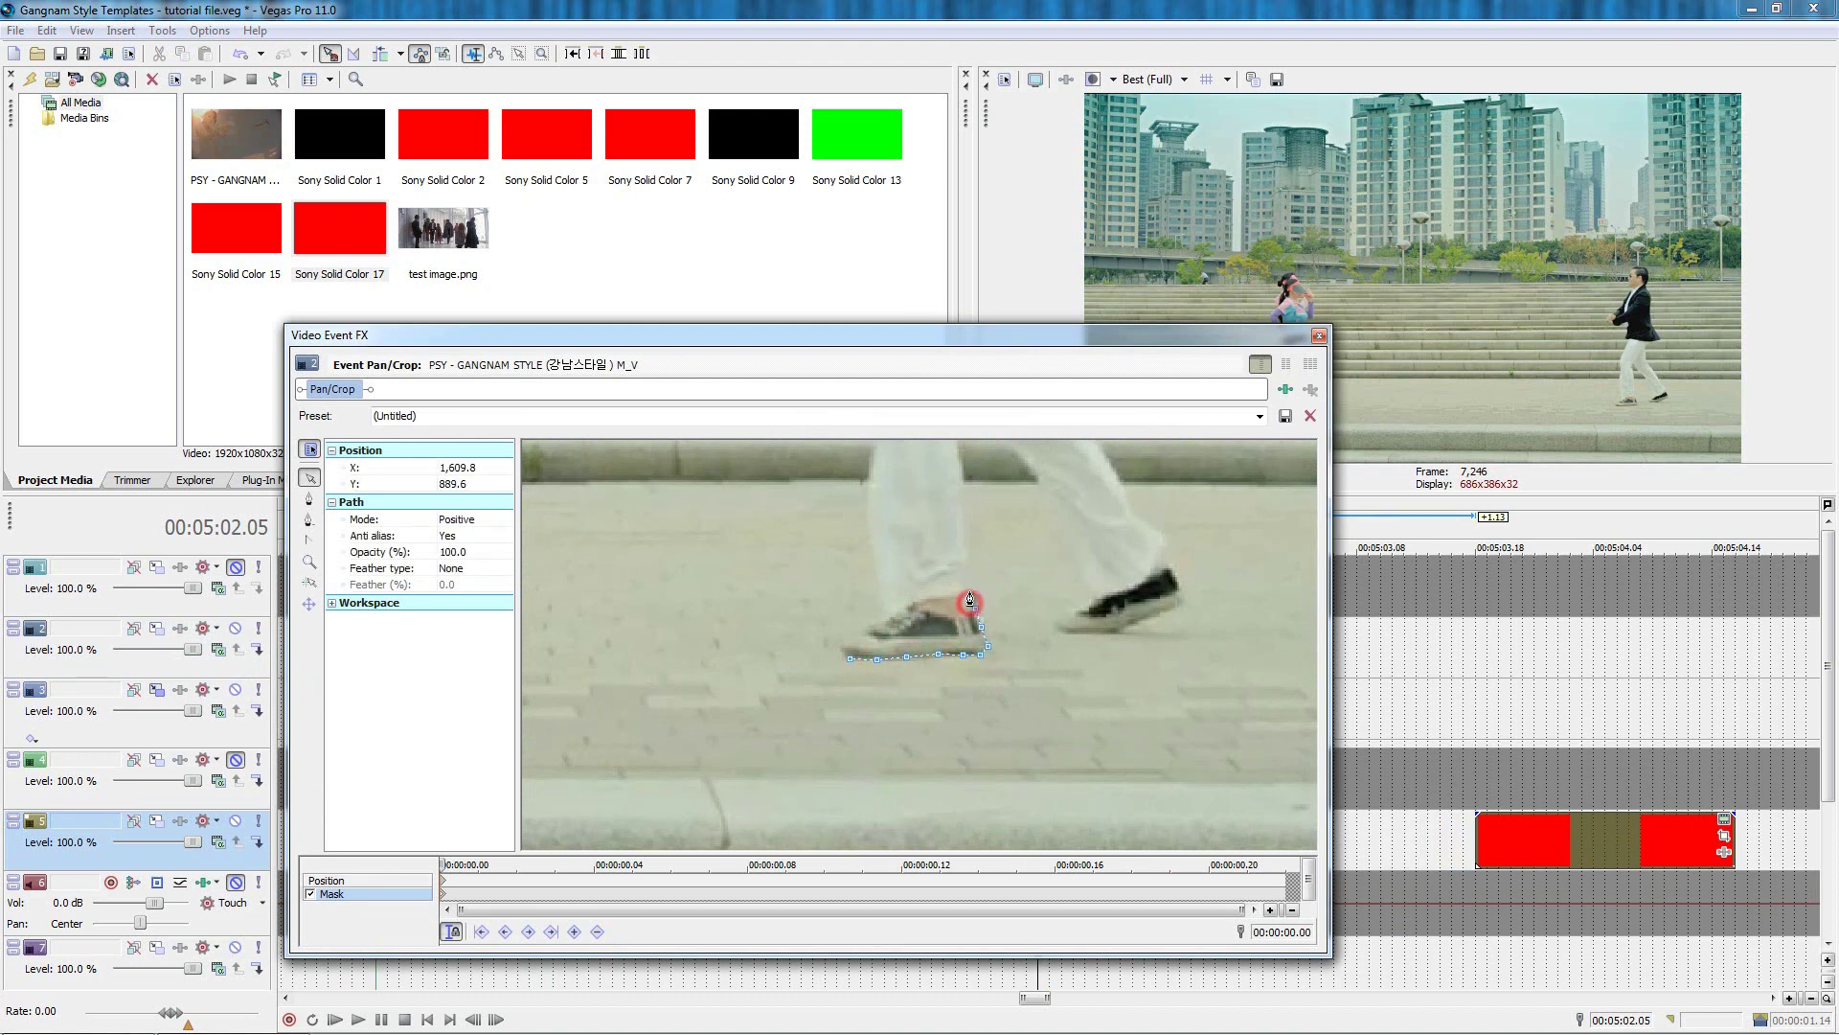
click(959, 450)
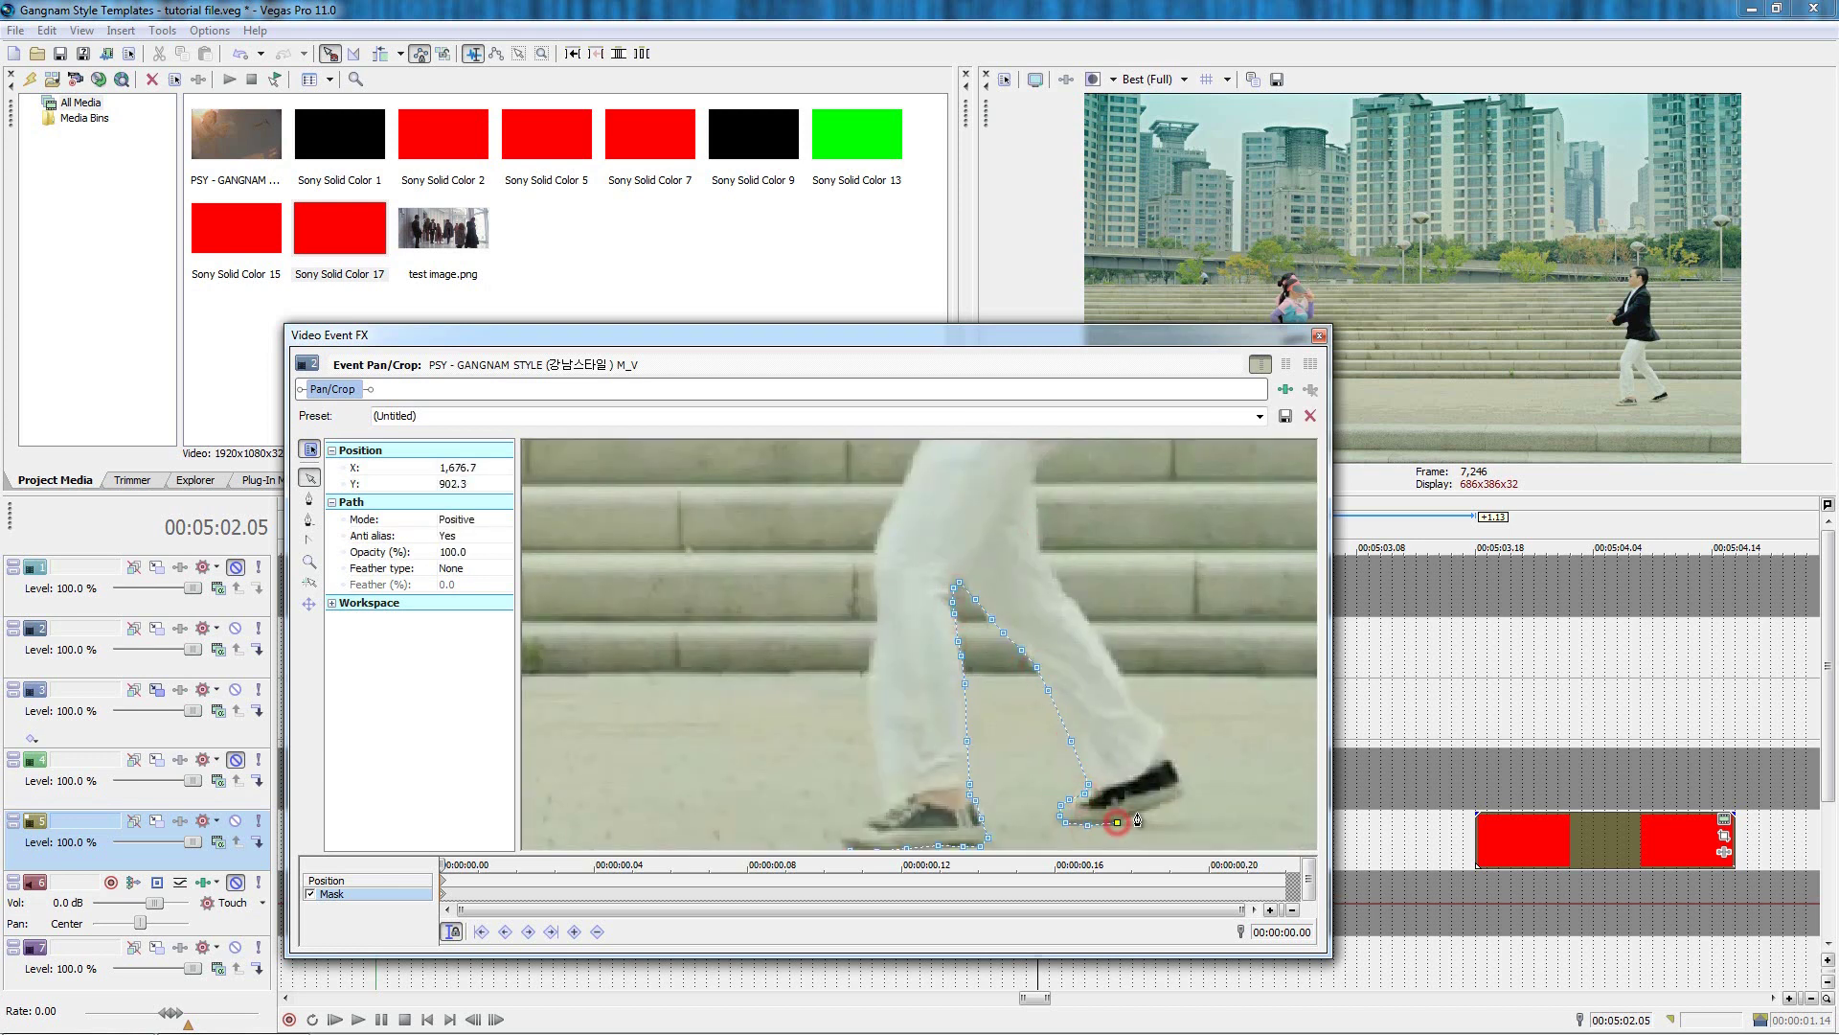
Continue the mask path up the man's rear leg, around the jacket hem and up his back.
click(1036, 478)
click(1042, 463)
drag(1041, 463, 1043, 707)
click(1057, 684)
click(1072, 679)
click(1098, 676)
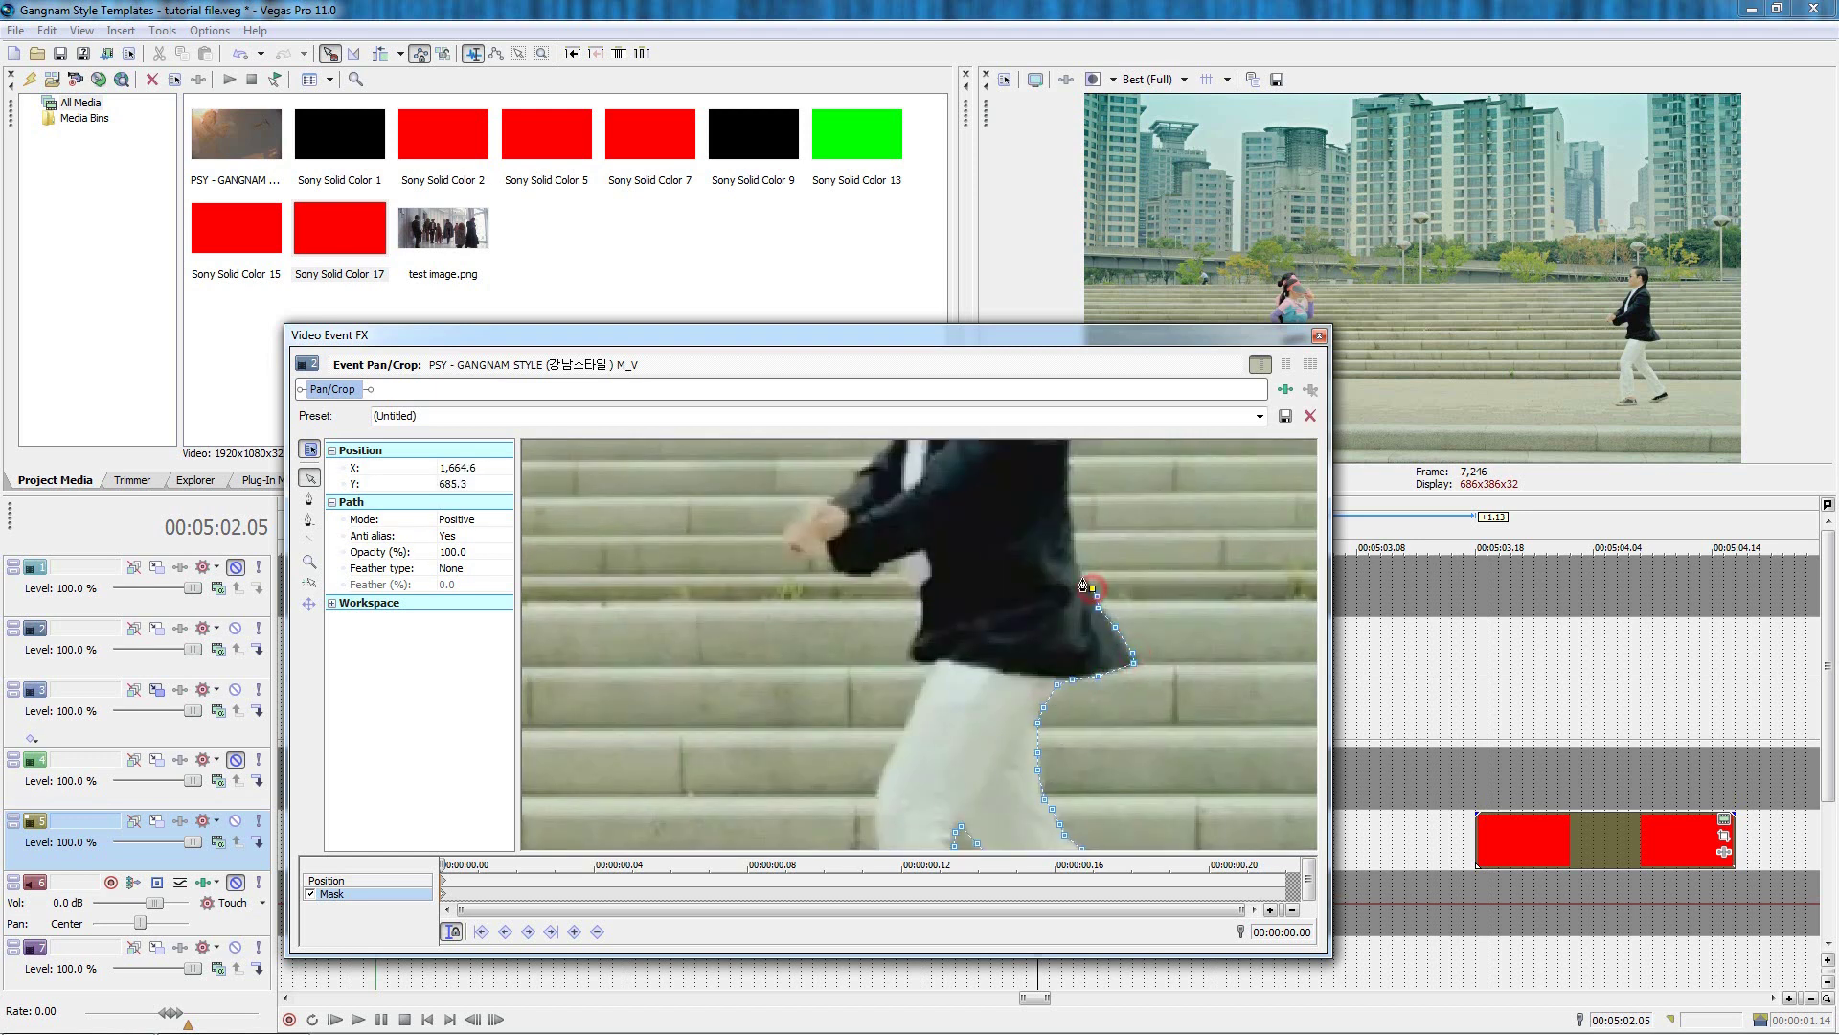
click(1072, 507)
drag(1144, 486, 1090, 691)
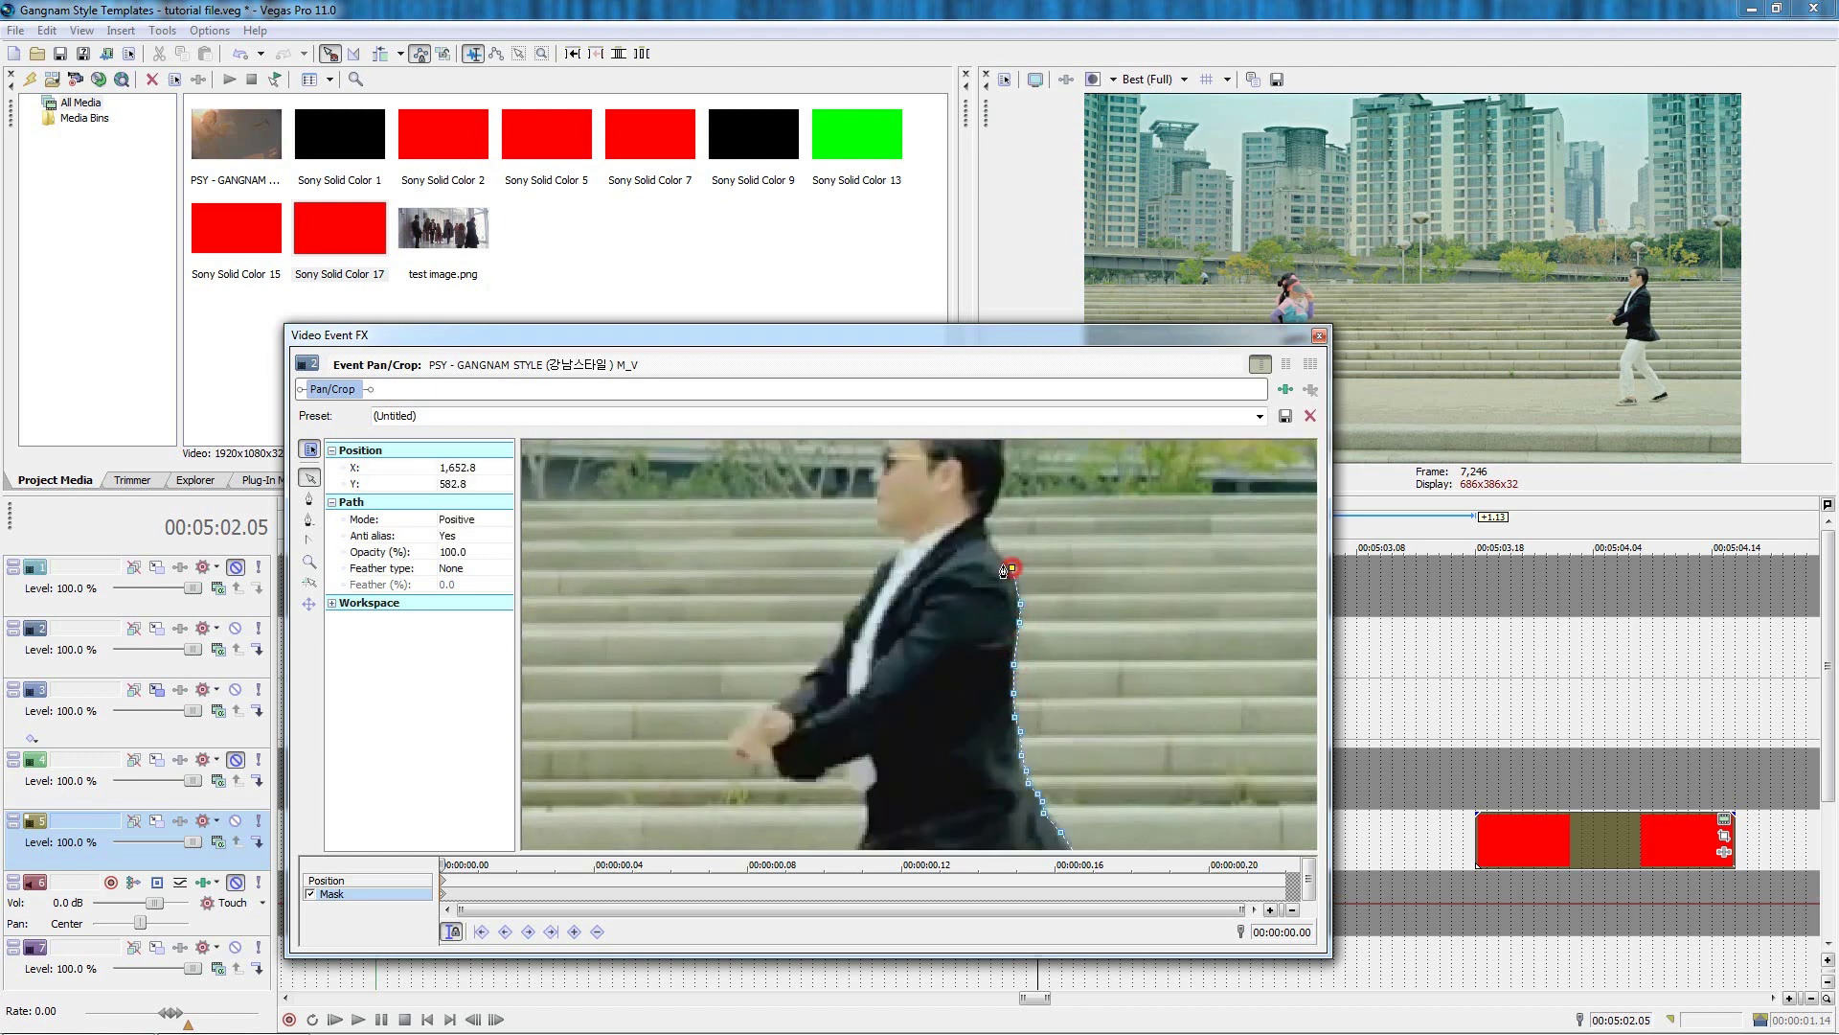
Continue the mask path from the shoulder around the man's head, face and outstretched arms.
click(992, 507)
click(1001, 487)
click(1005, 472)
drag(1043, 494, 1041, 710)
click(1001, 662)
click(989, 627)
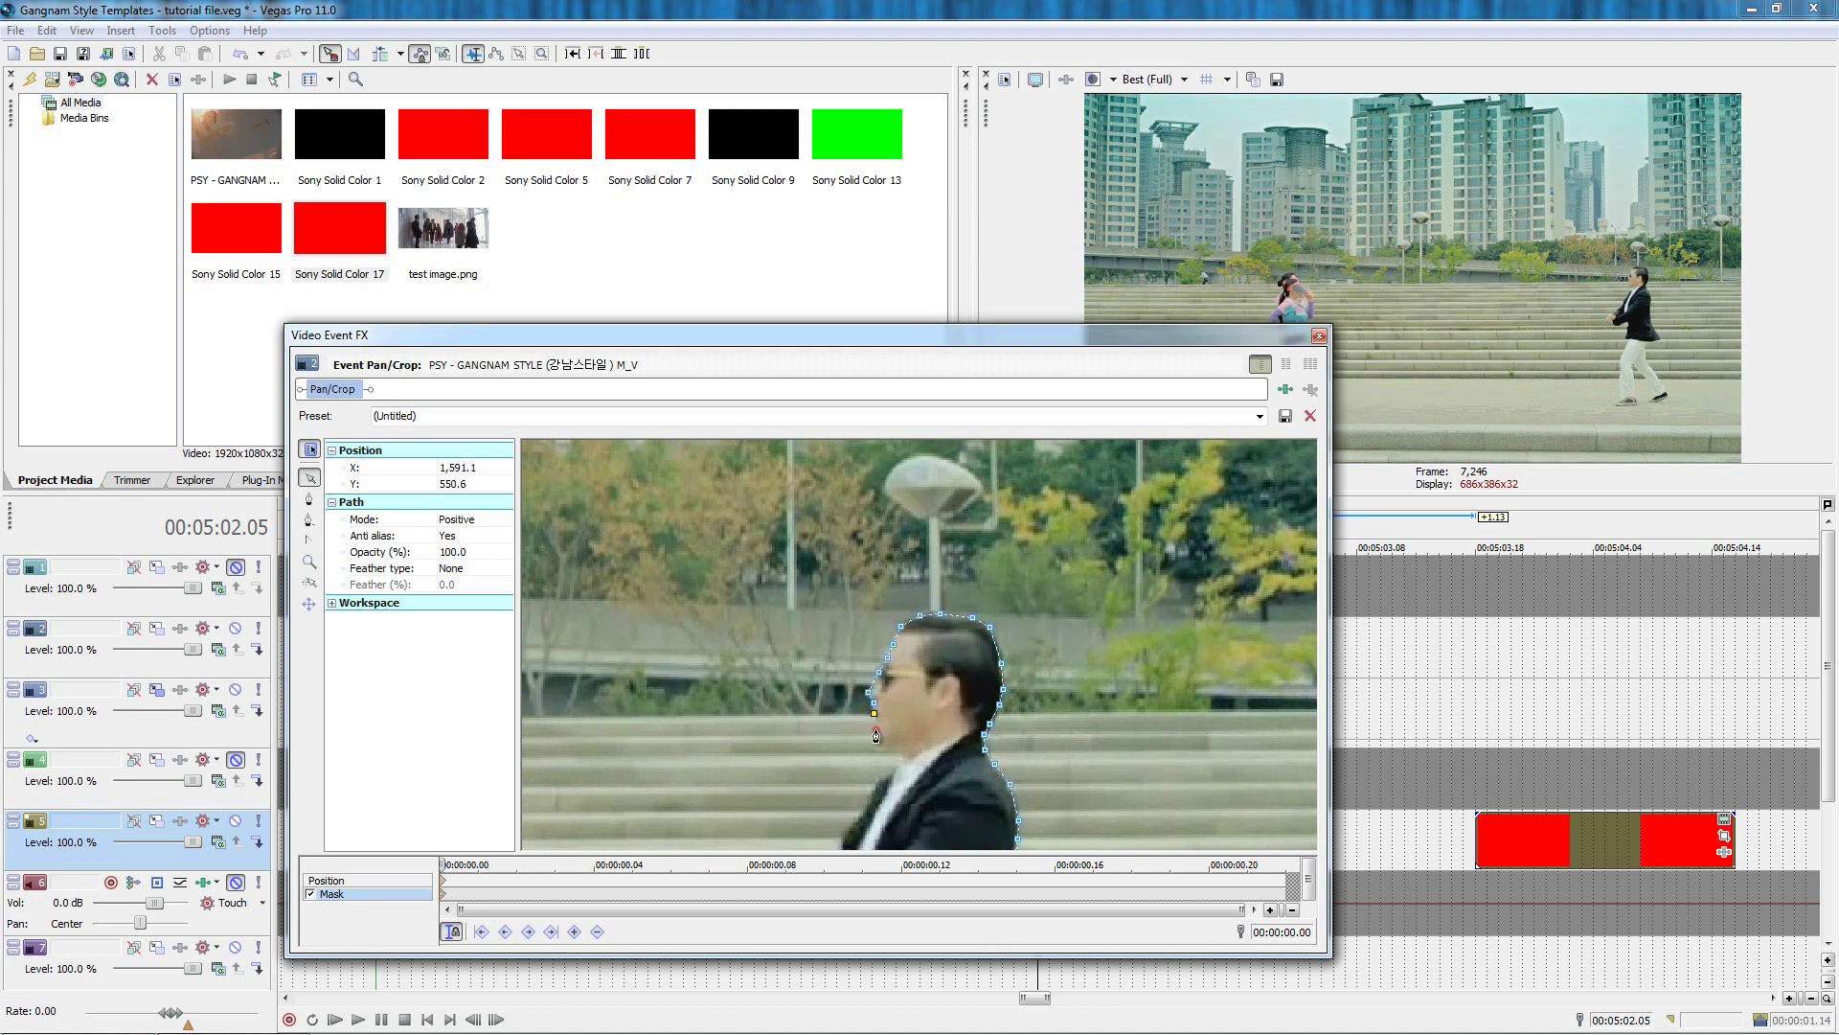
drag(841, 840, 922, 649)
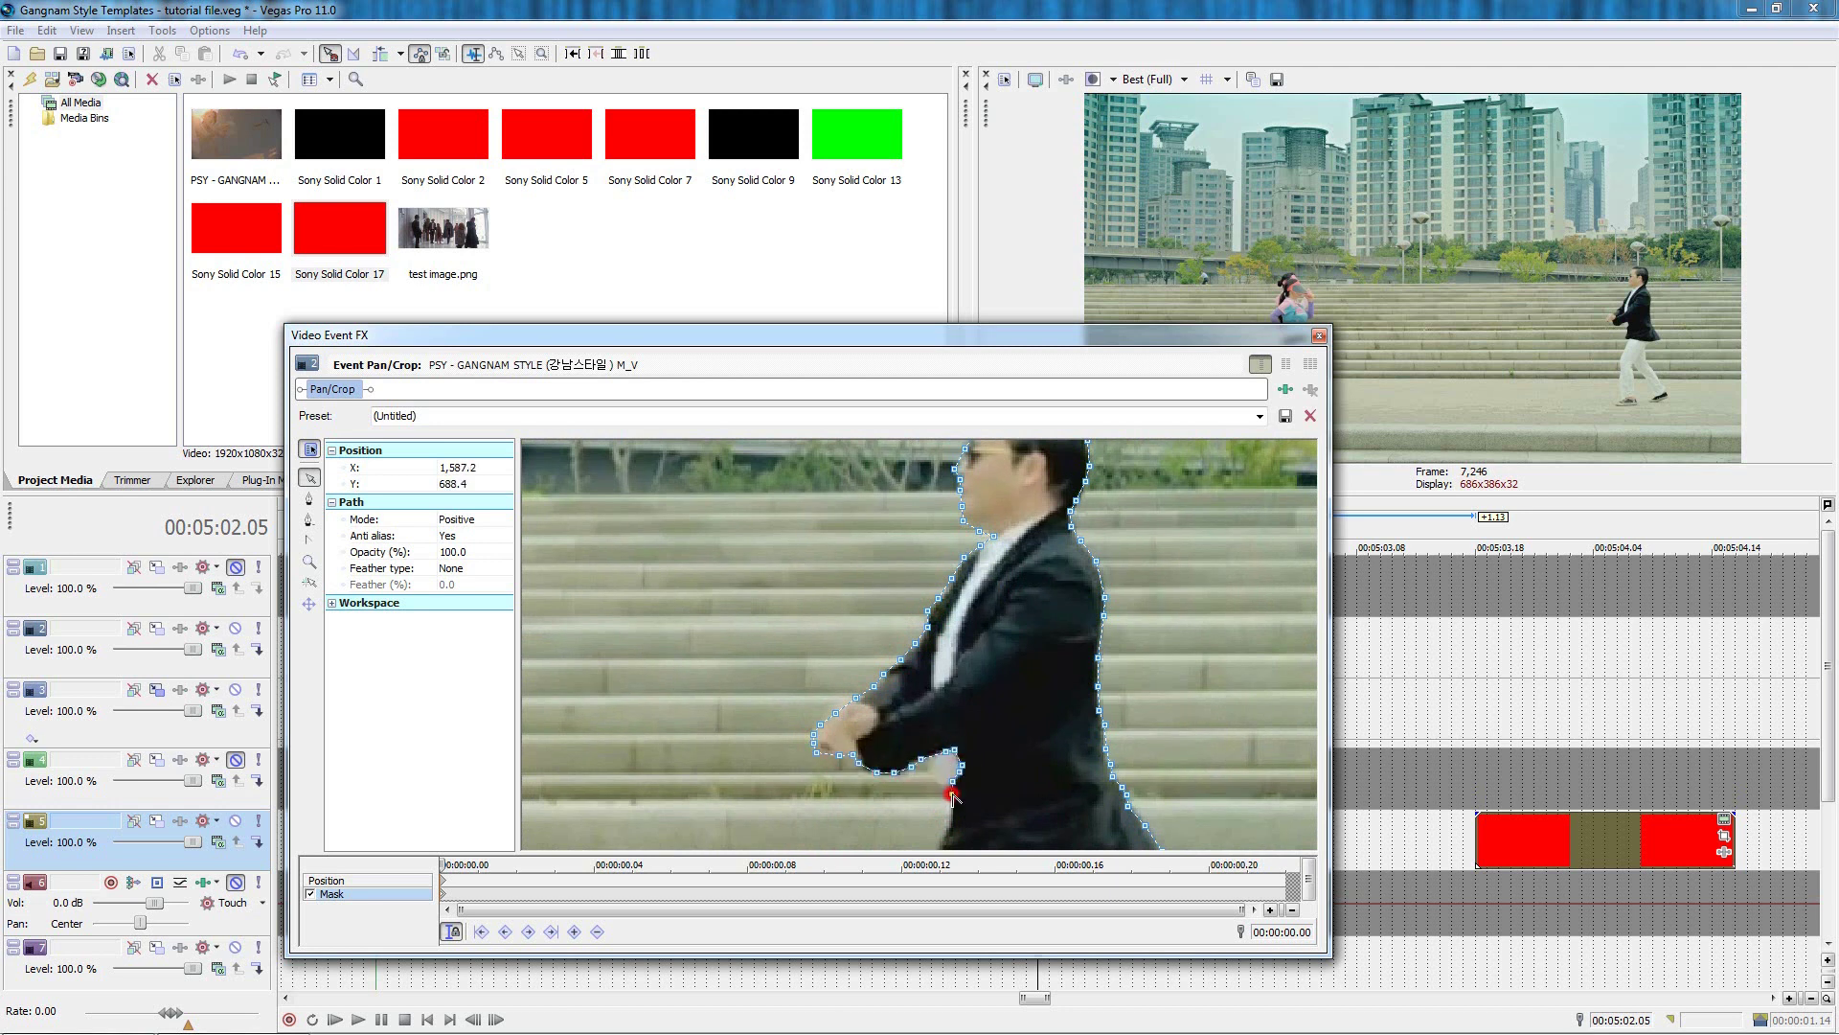
Trace the mask down the front of the man's jacket and leg and close the path at the tip of his front shoe.
drag(952, 797, 1031, 681)
drag(999, 752, 1038, 621)
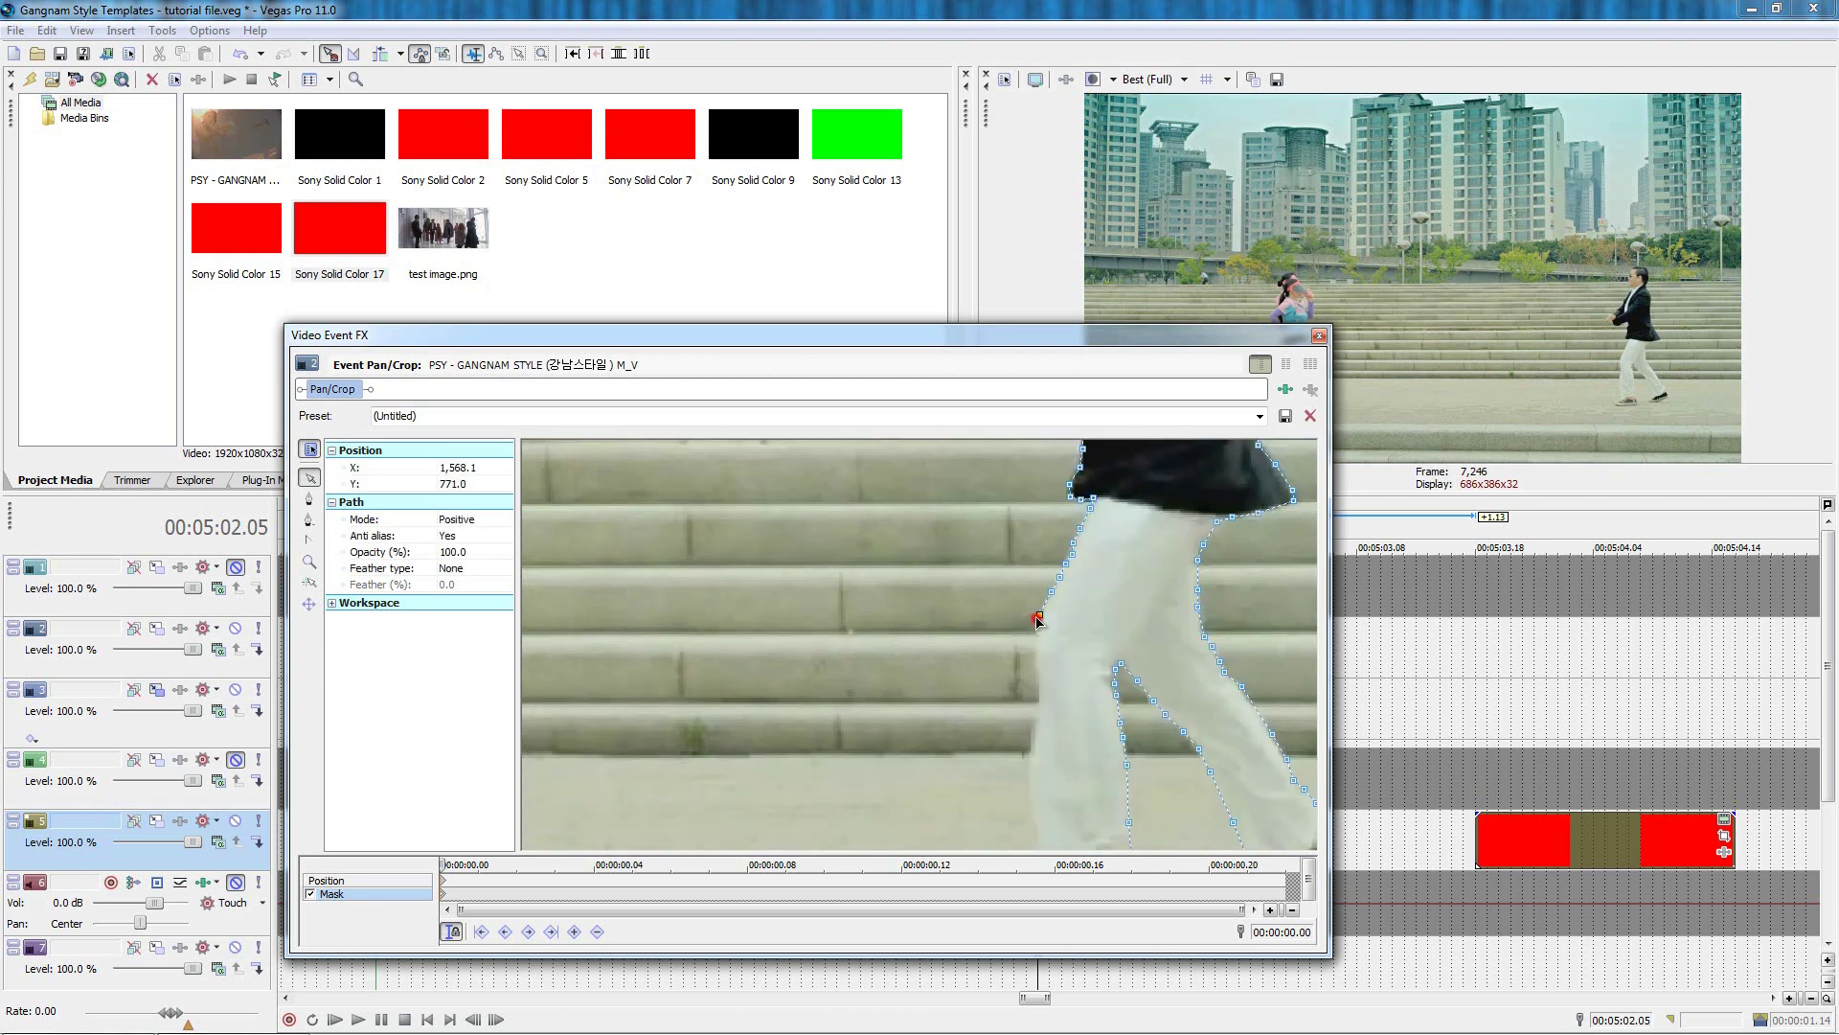
drag(1036, 743, 1037, 596)
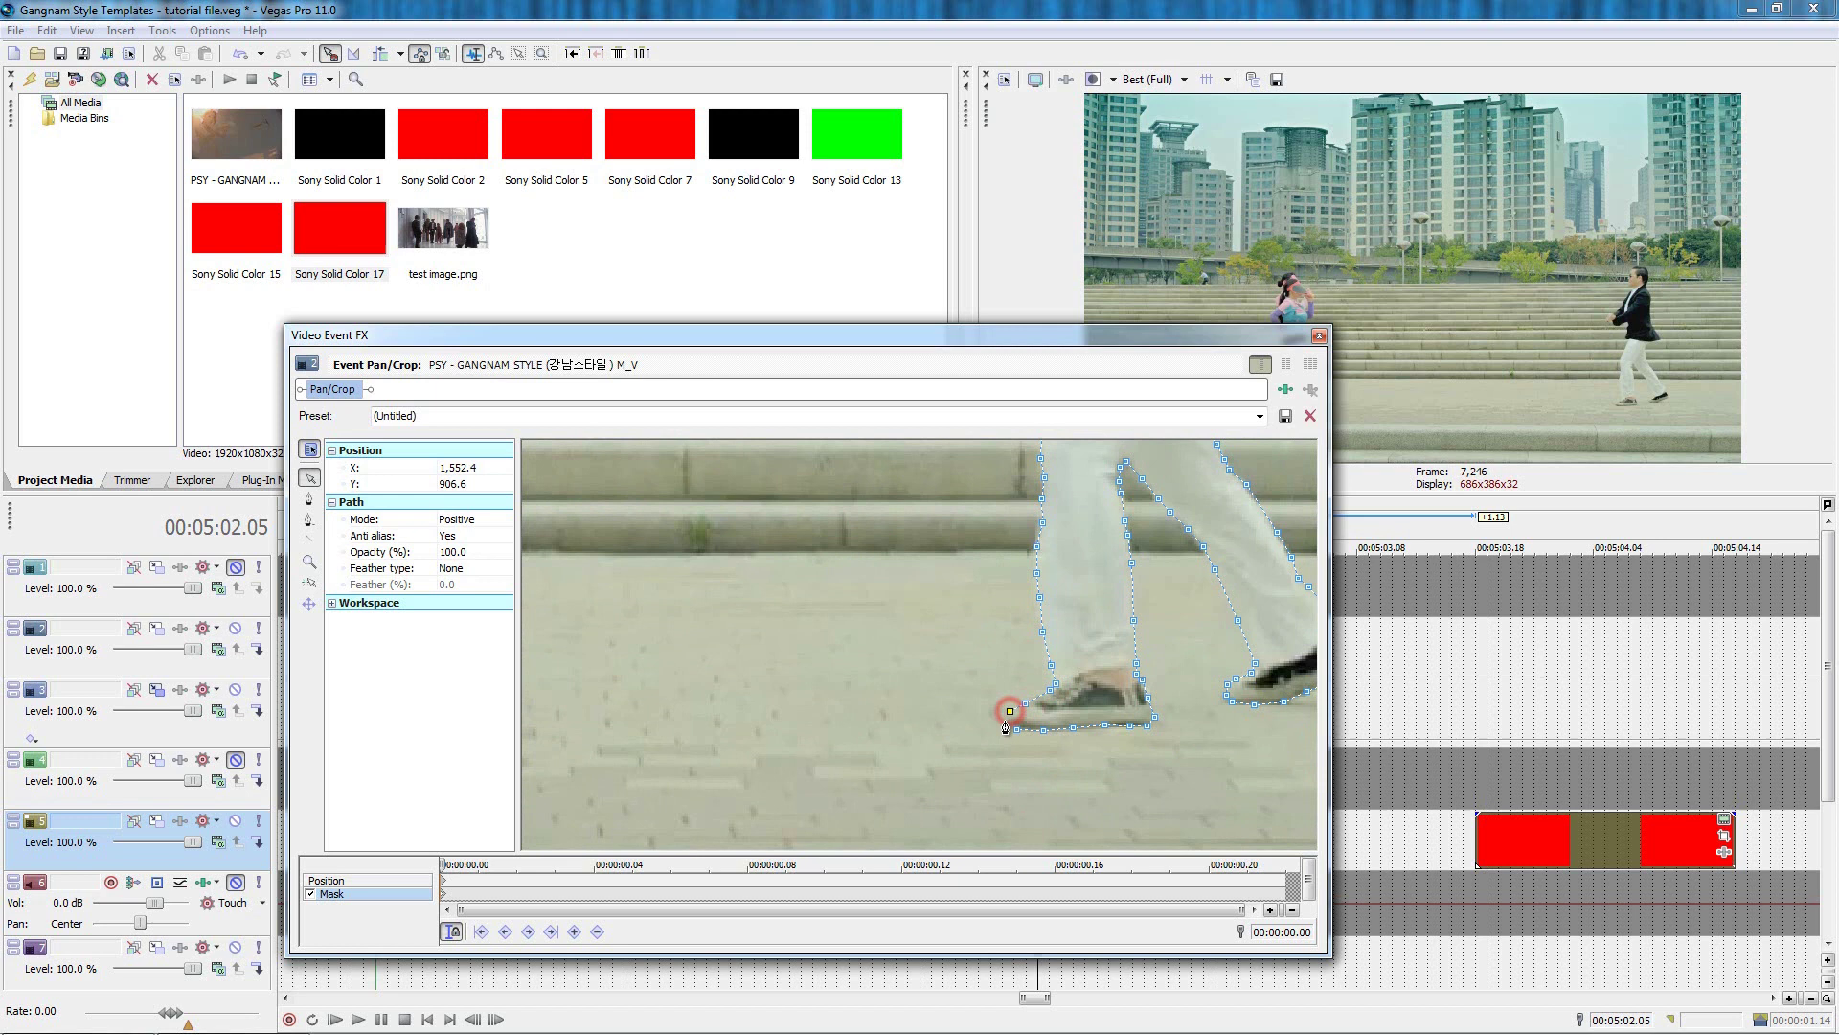
click(1007, 720)
click(1016, 733)
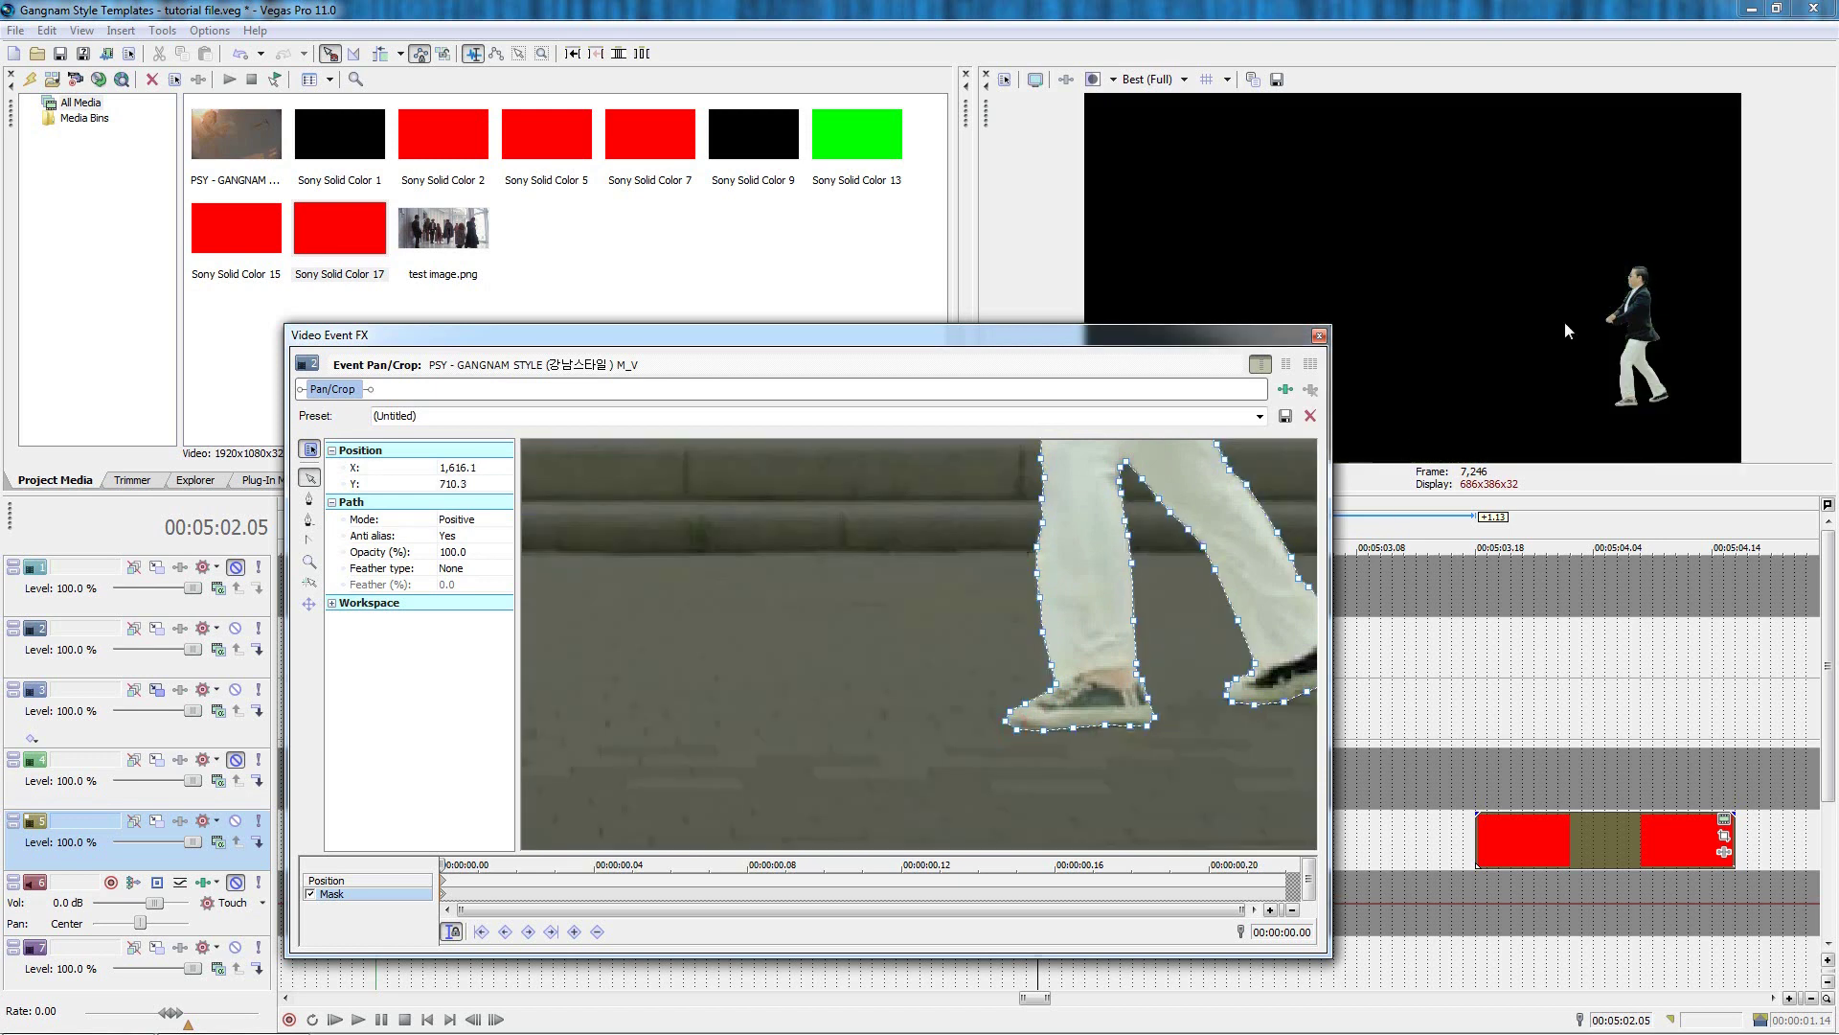
Move the red solid colour clip back to 00:05:02.05 as the backdrop for the masked man, with the Pan/Crop window moved aside.
drag(1170, 335, 799, 144)
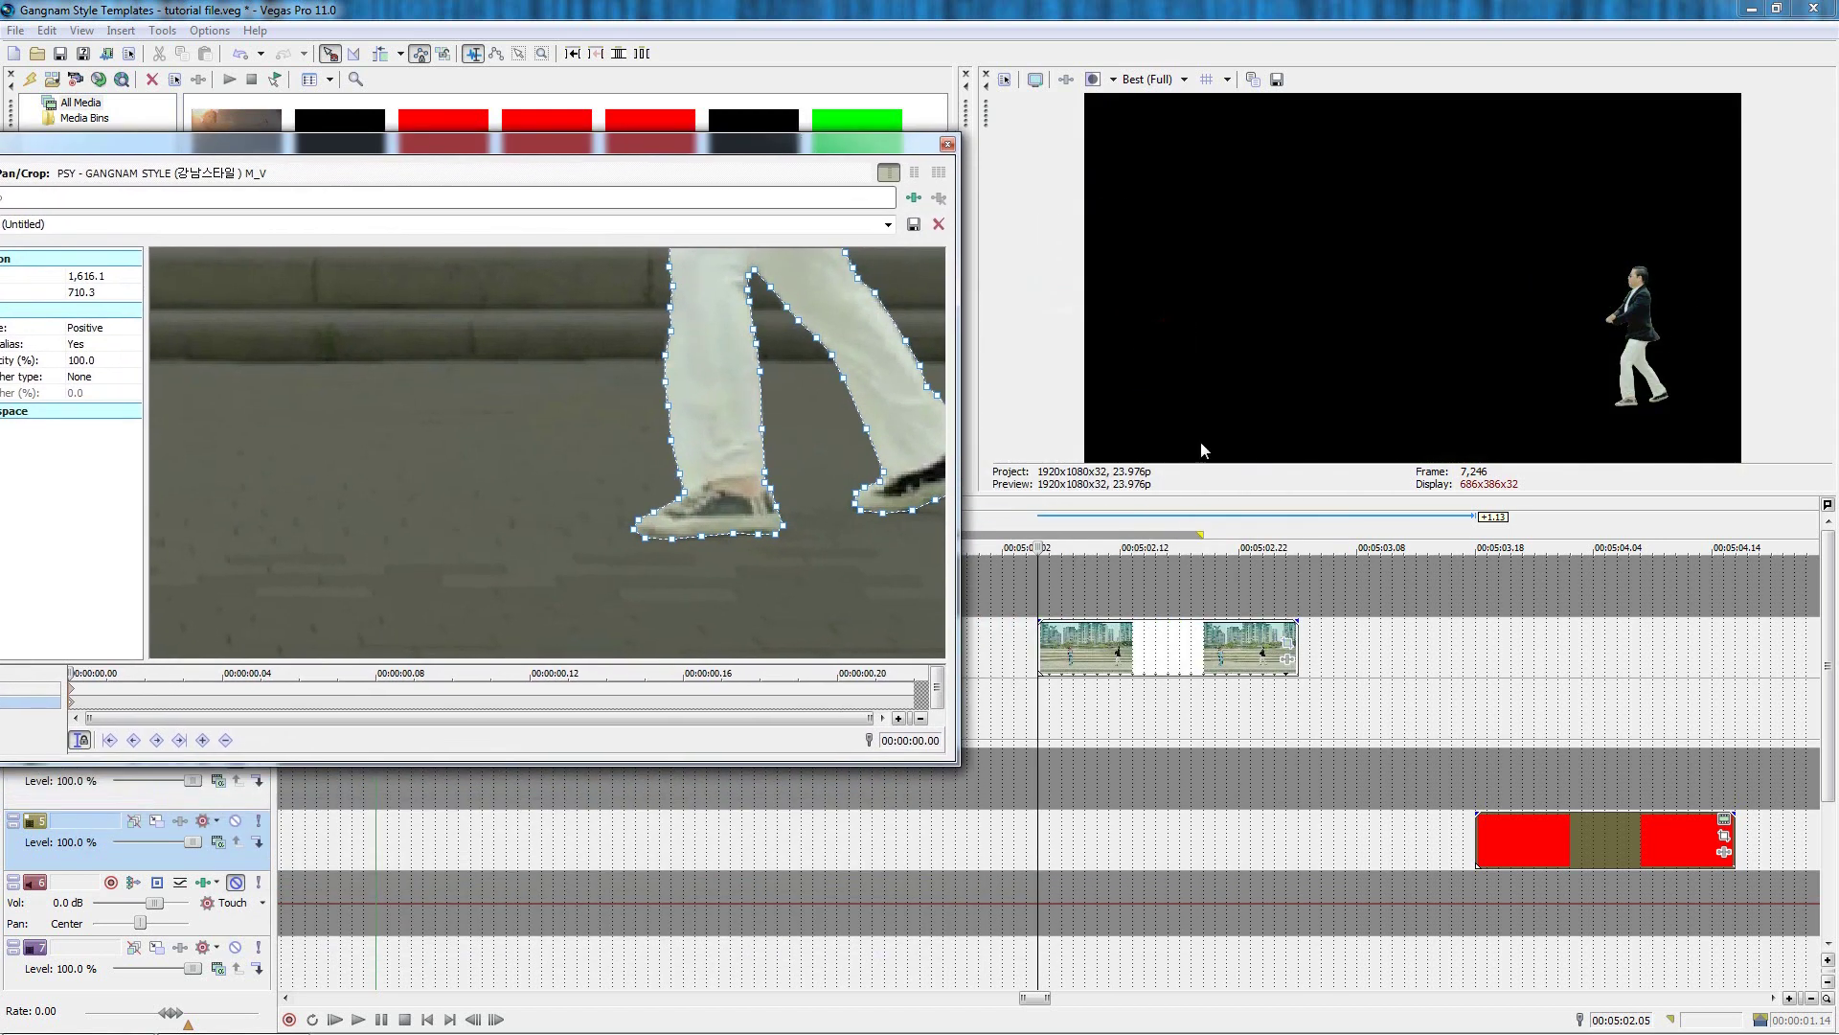
drag(1560, 839, 1123, 839)
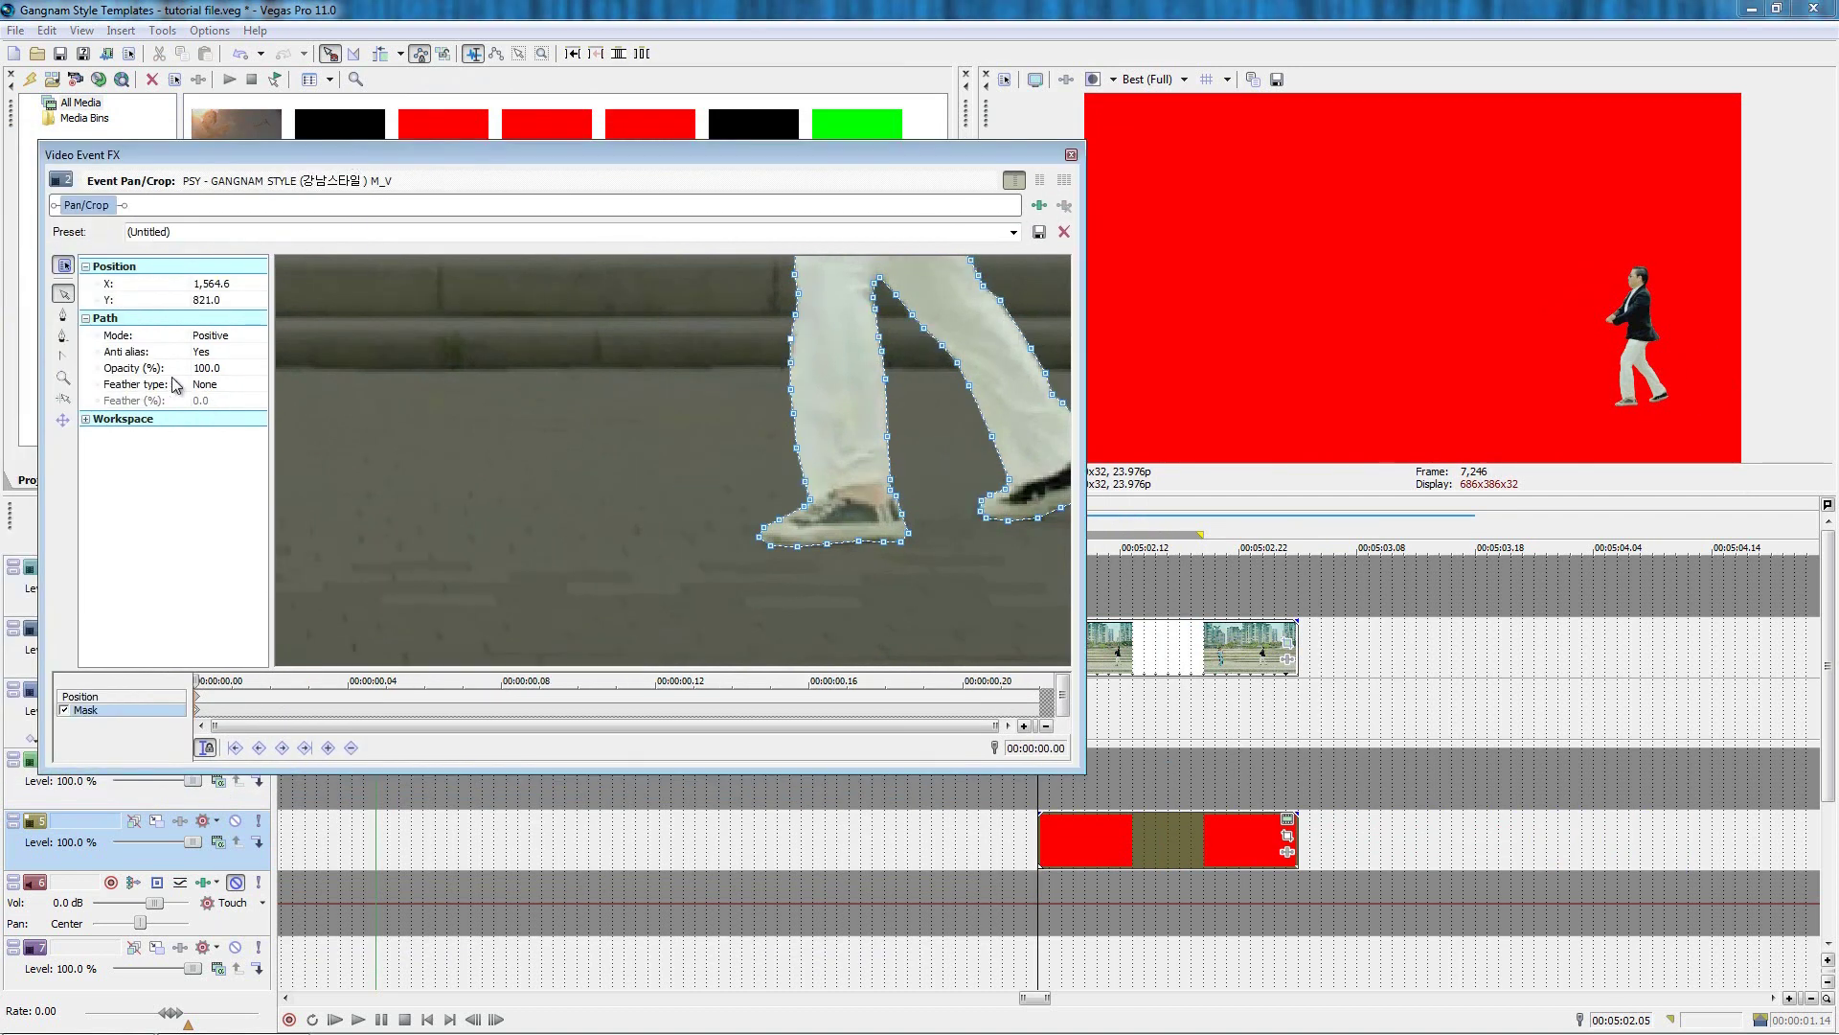
Feather the man's mask path inward by setting Feather type to In and Feather to 0.1%.
click(212, 384)
click(207, 397)
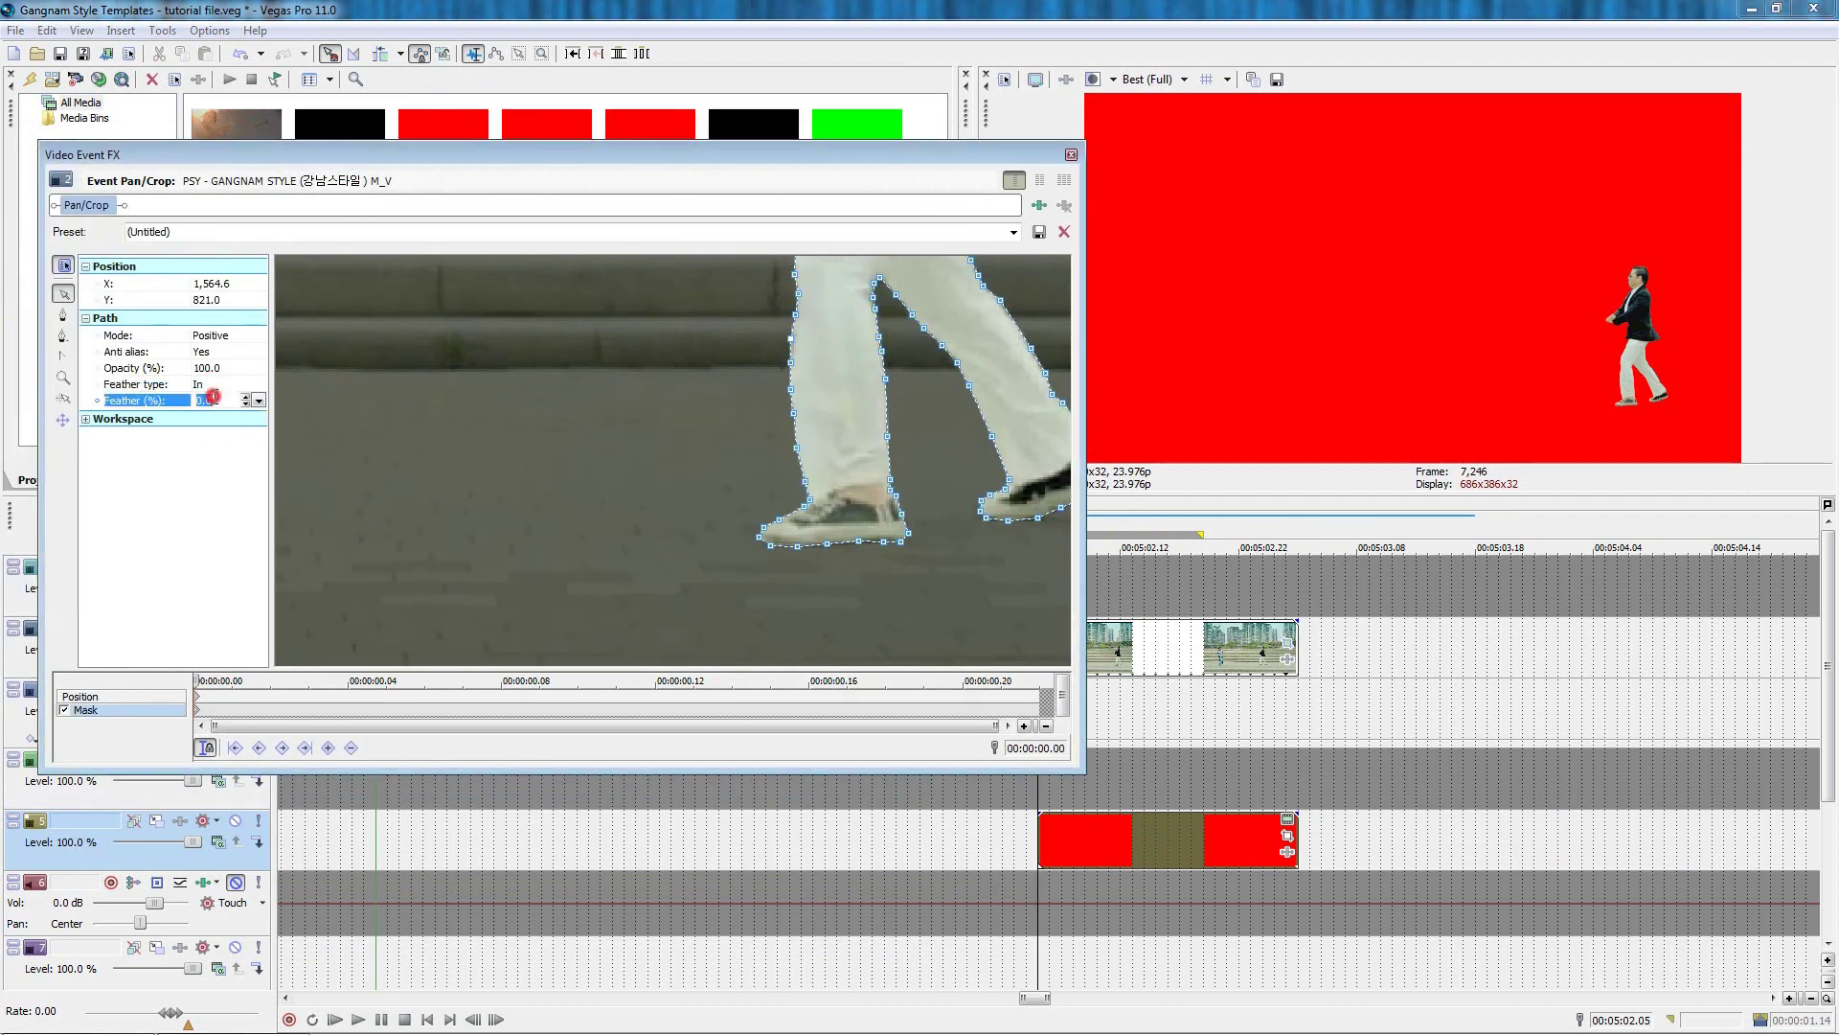
key(Return)
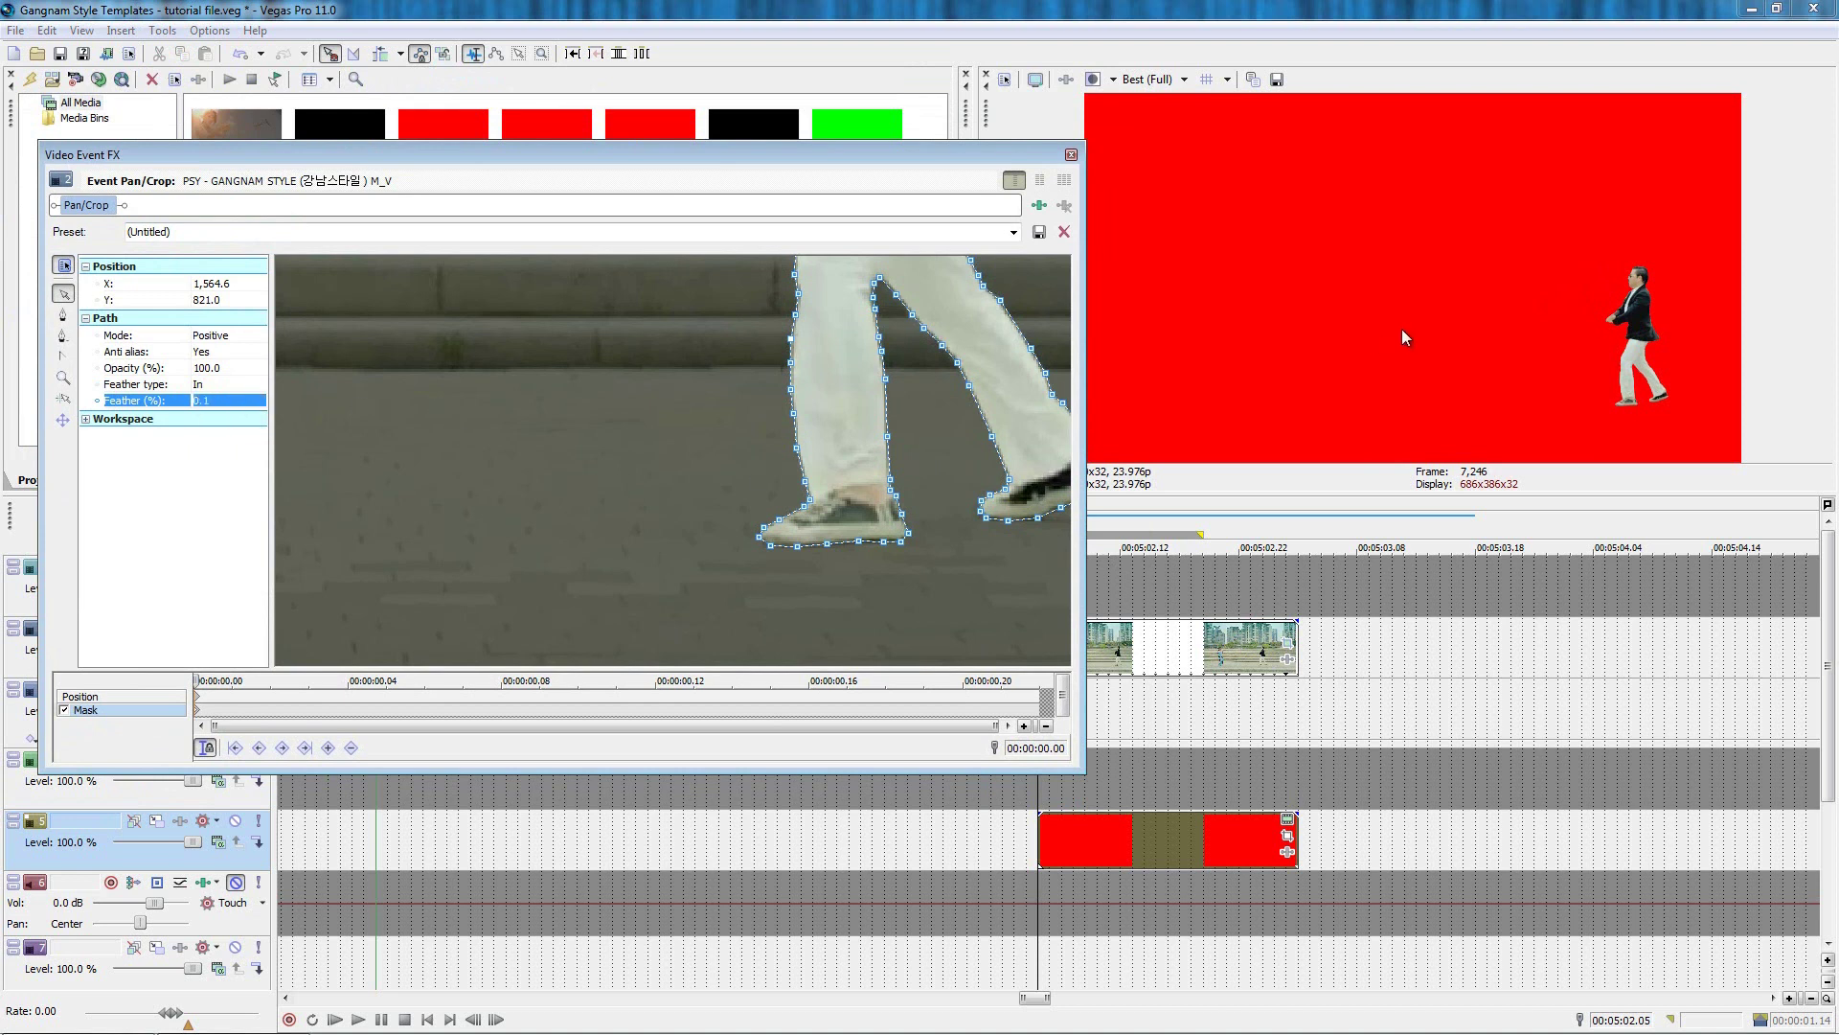
On the second frame, 00:00:00.01, clear the mask and start a fresh path along the man's outstretched hands and arm.
click(198, 710)
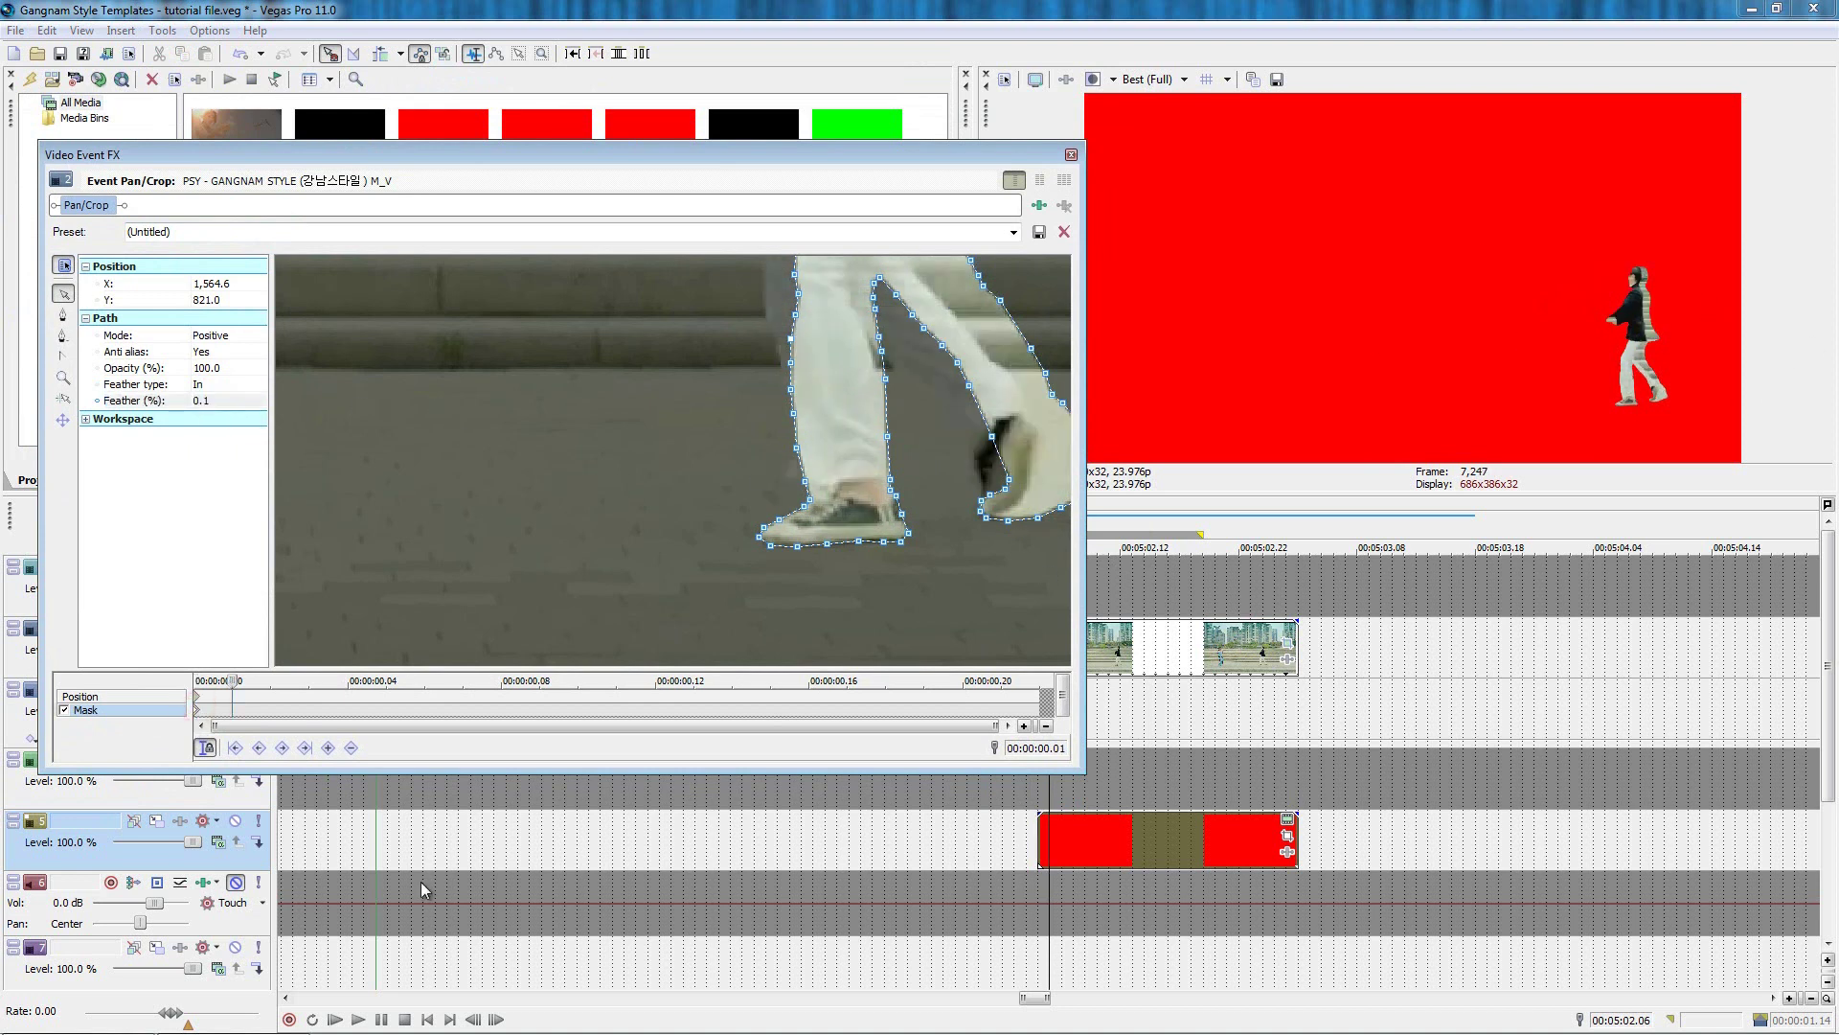
click(227, 710)
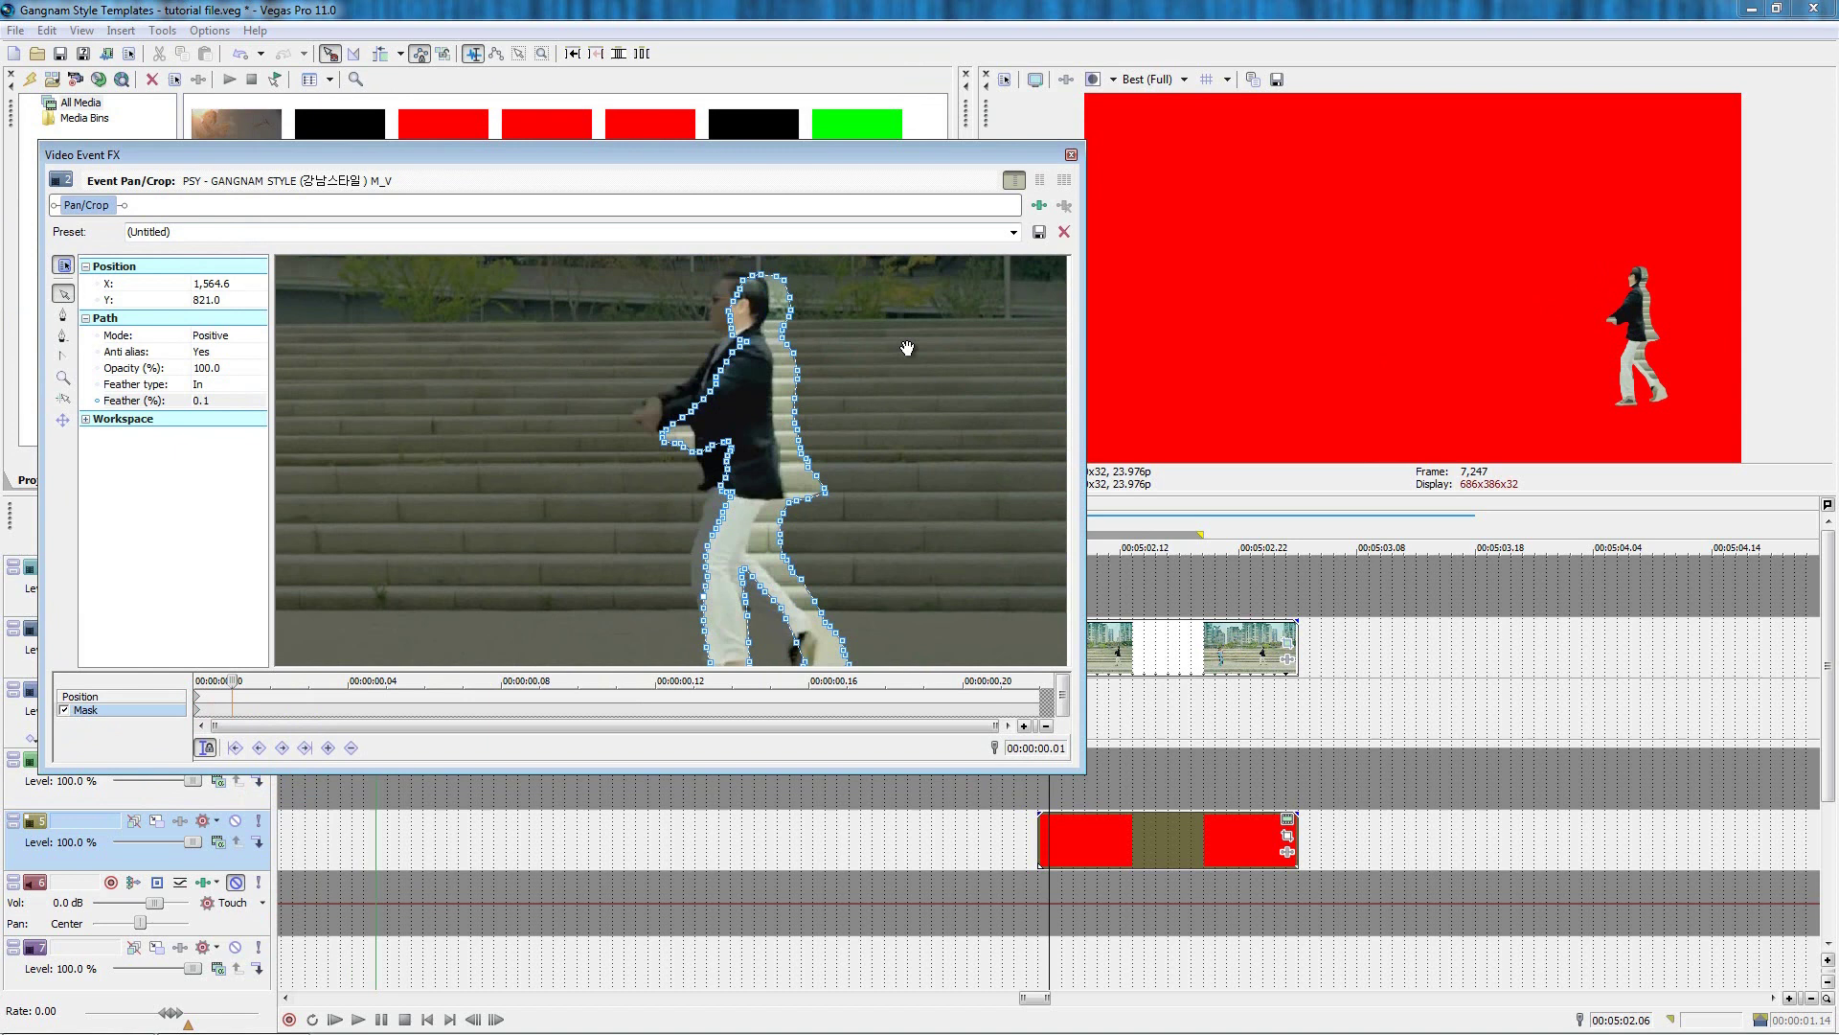
right_click(700, 443)
mouse_move(748, 509)
click(867, 605)
drag(714, 367, 714, 379)
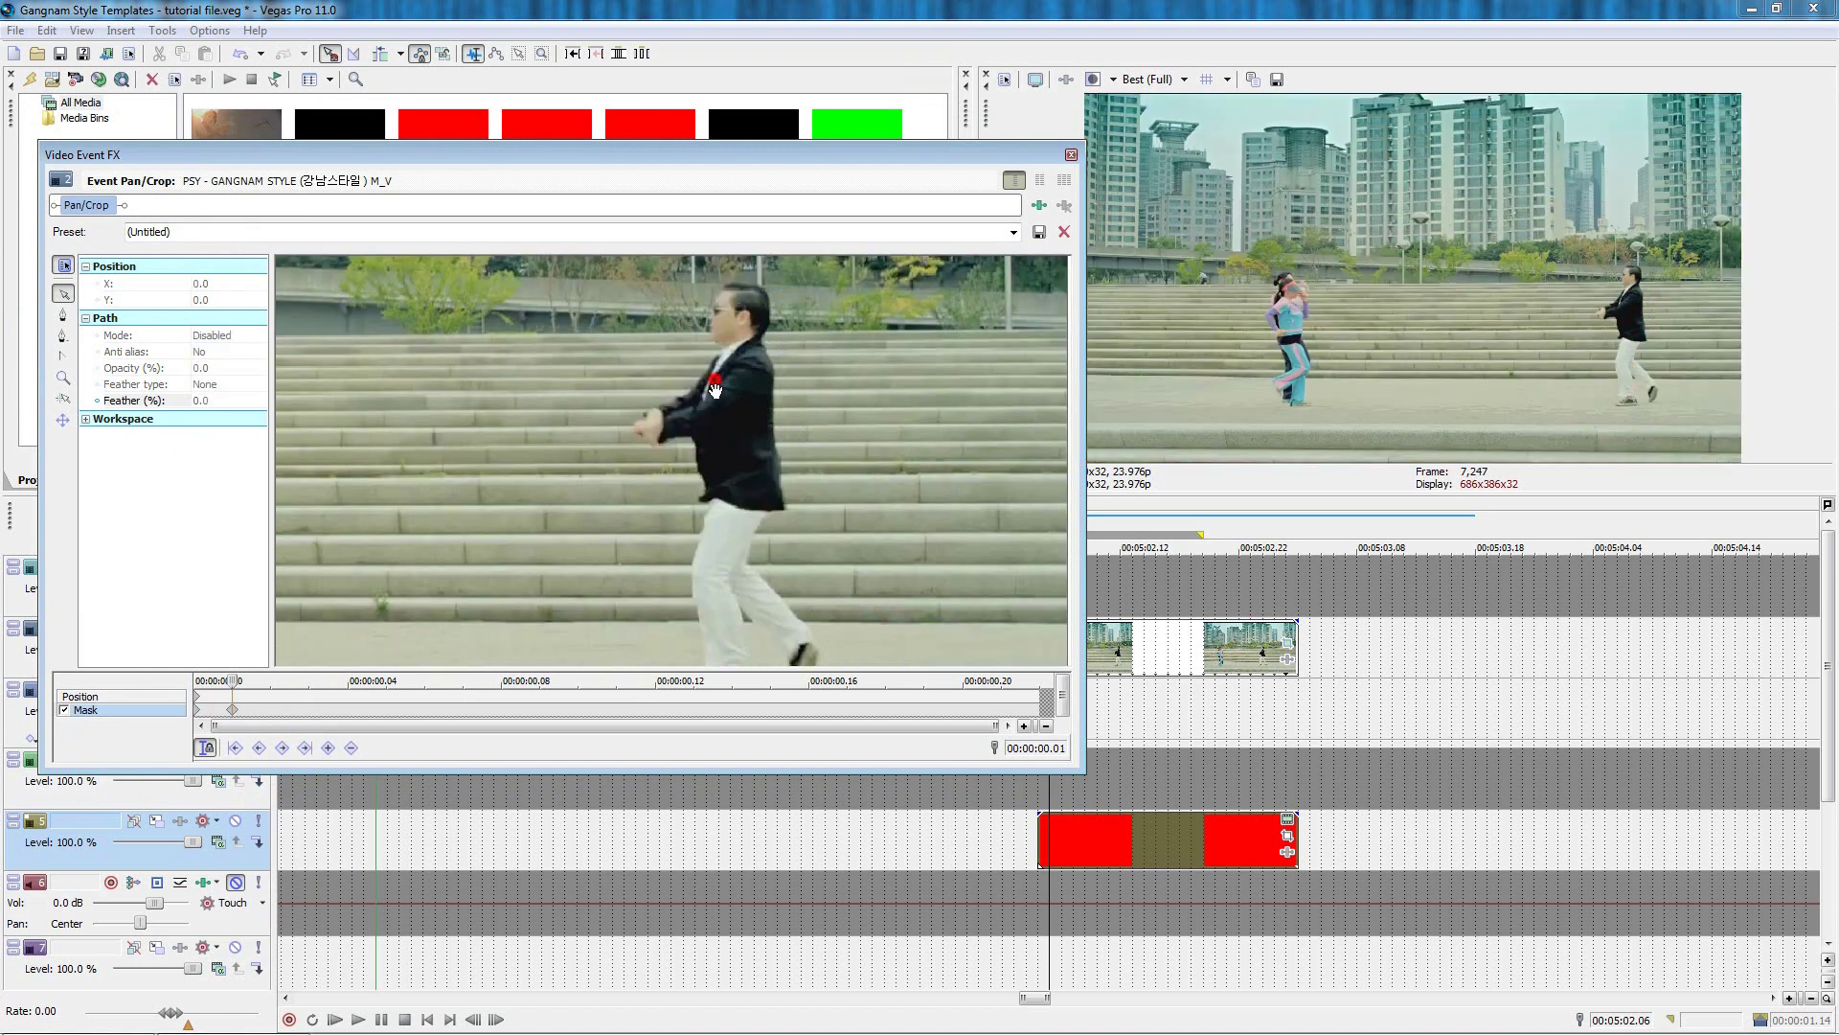
scroll(694, 418, up, 2)
scroll(694, 419, up, 2)
scroll(644, 511, up, 2)
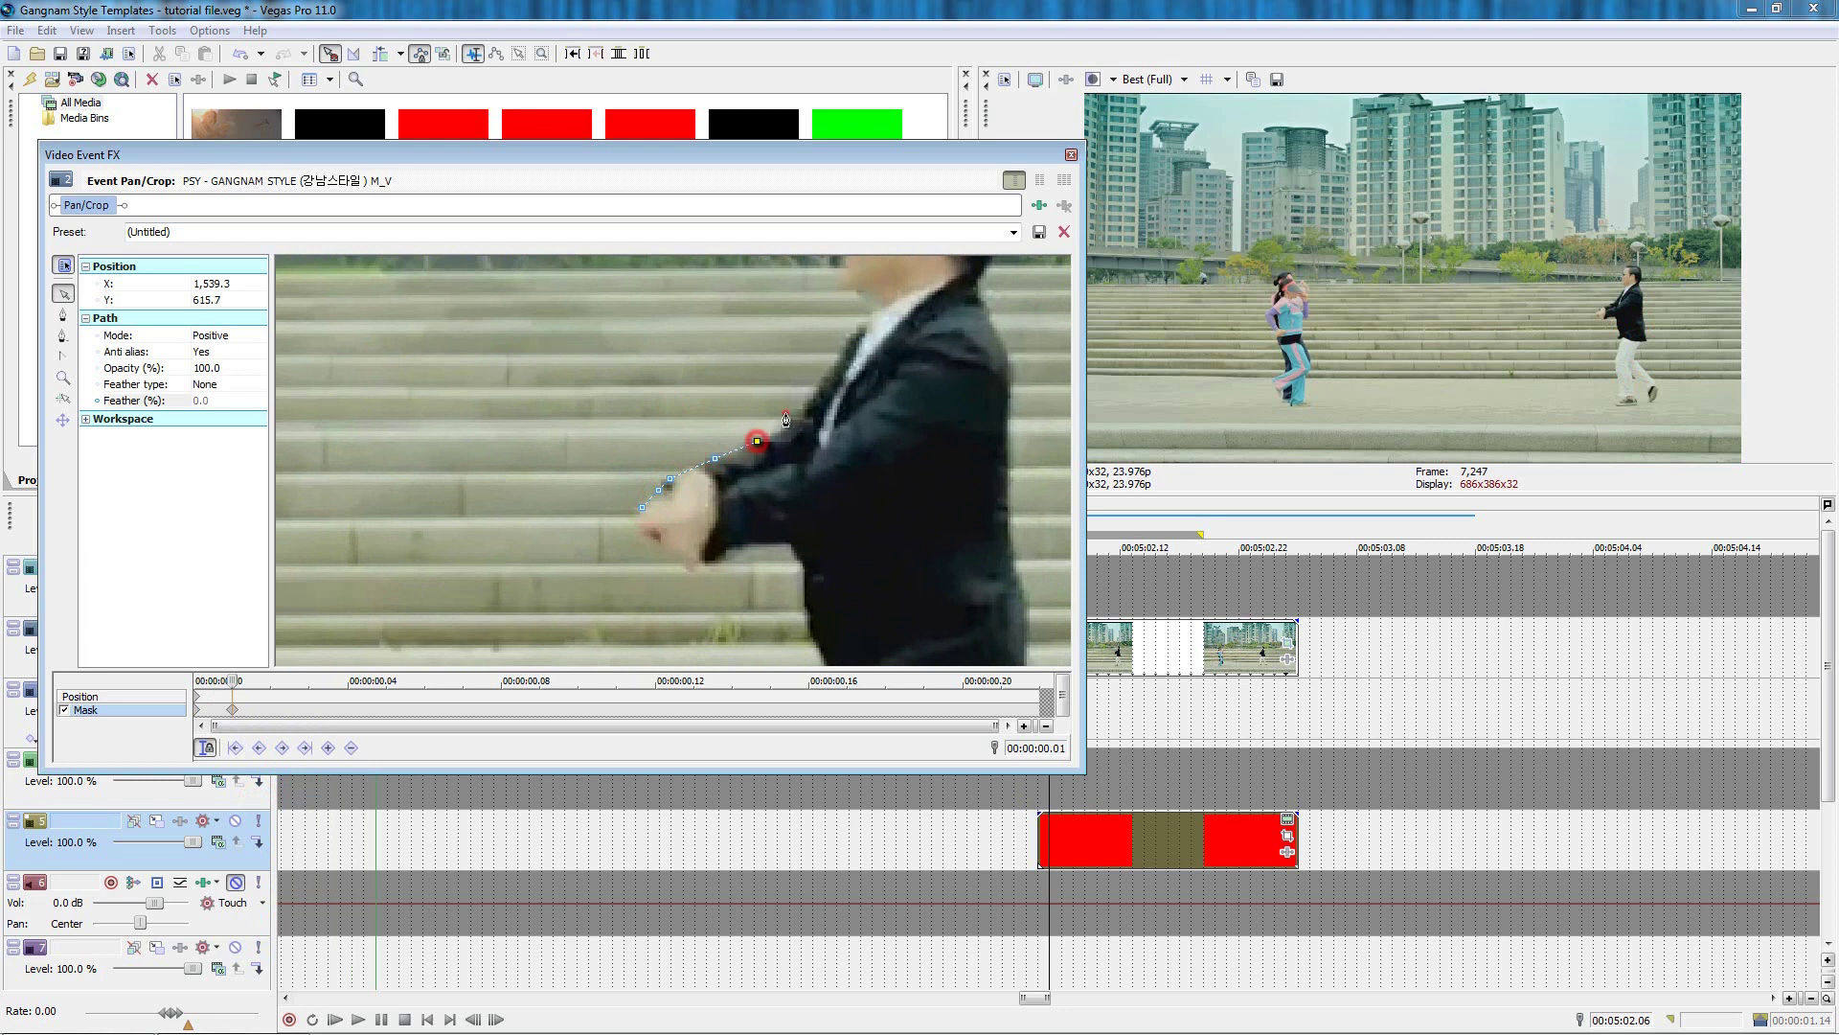
click(1072, 155)
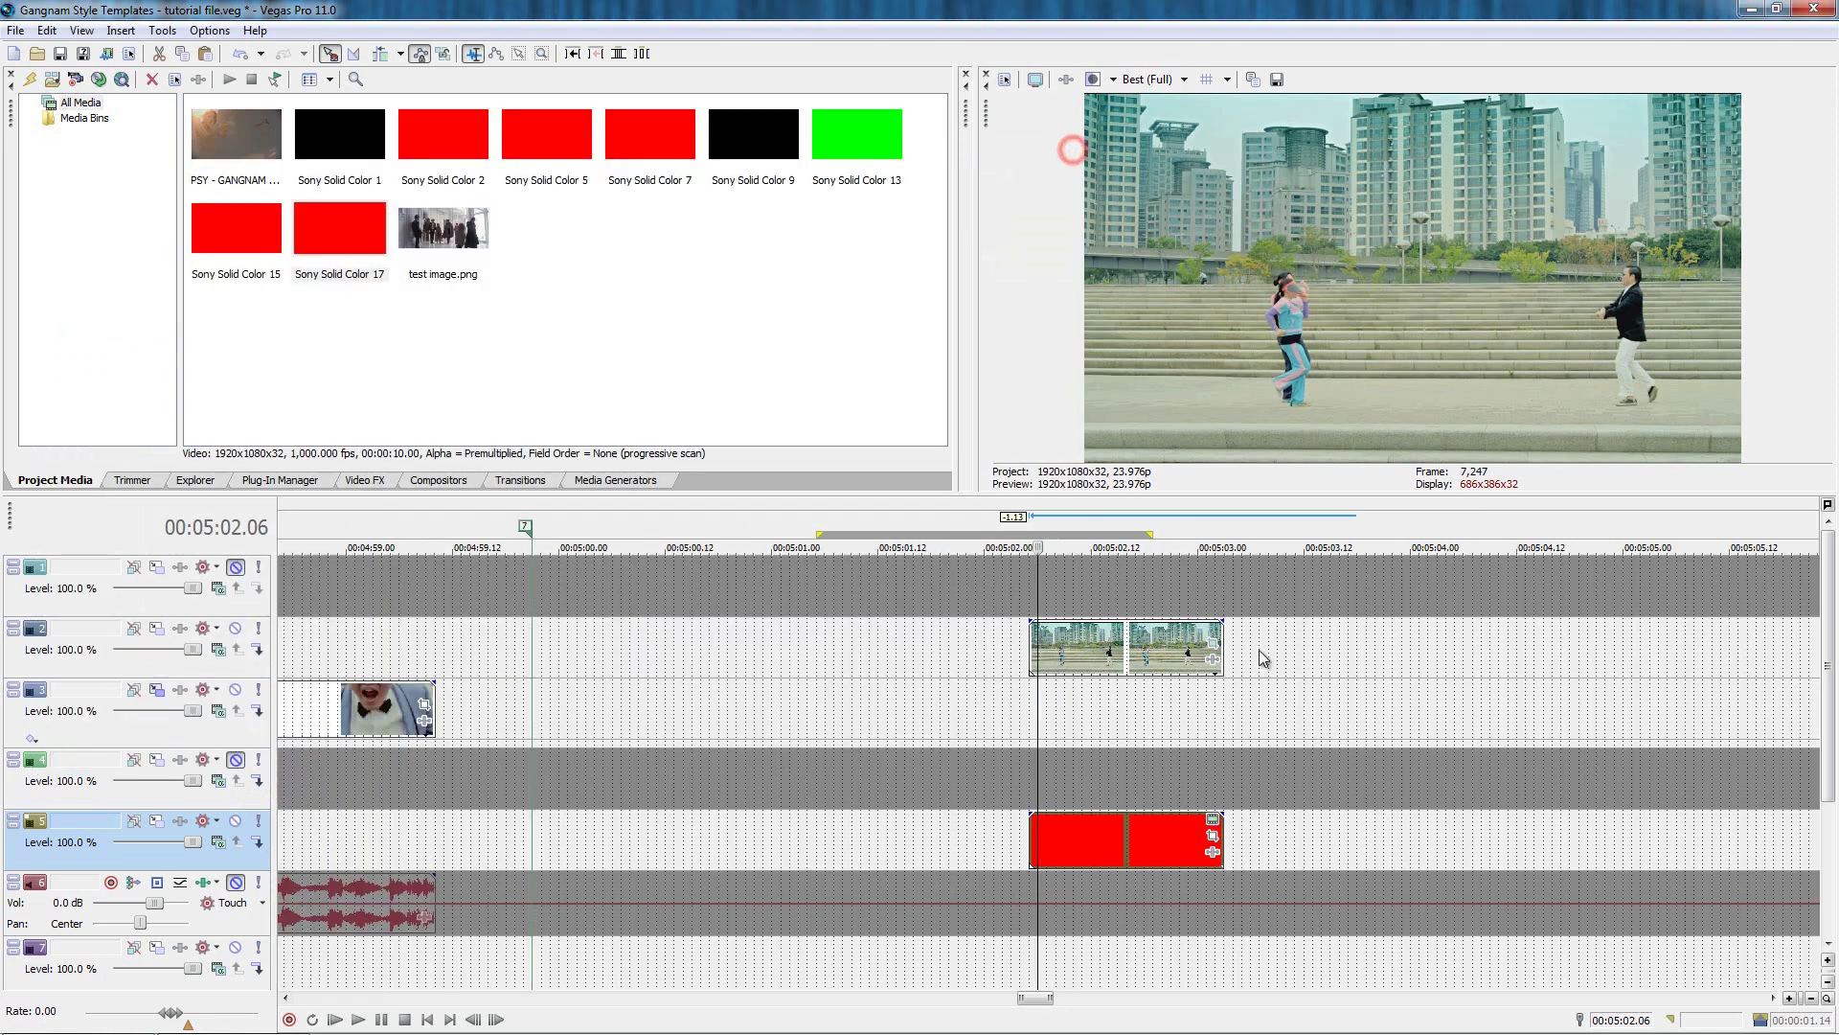
Replace the partly masked clip at 00:05:02.05 with the finished clip that is masked on every frame.
scroll(1360, 680, down, 5)
drag(1425, 644, 1087, 676)
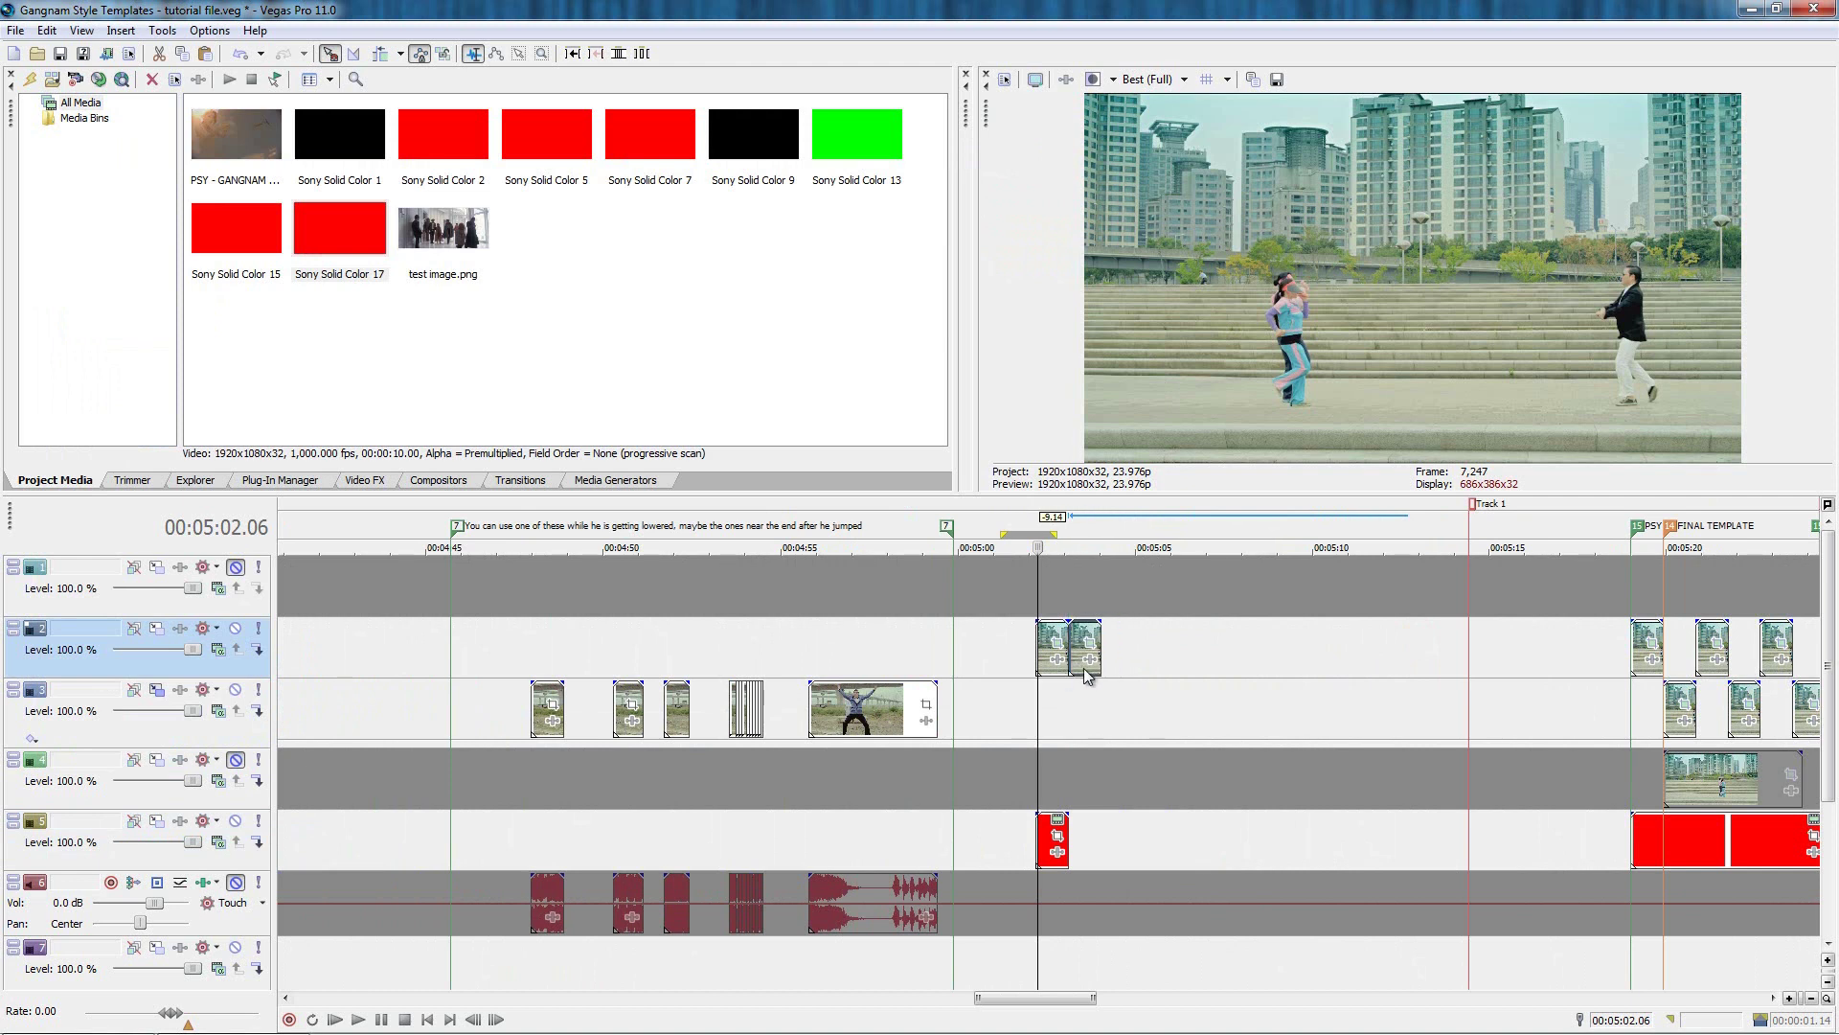
click(1034, 704)
scroll(1037, 704, up, 4)
click(1039, 641)
key(Delete)
drag(1350, 653, 1119, 718)
key(Right)
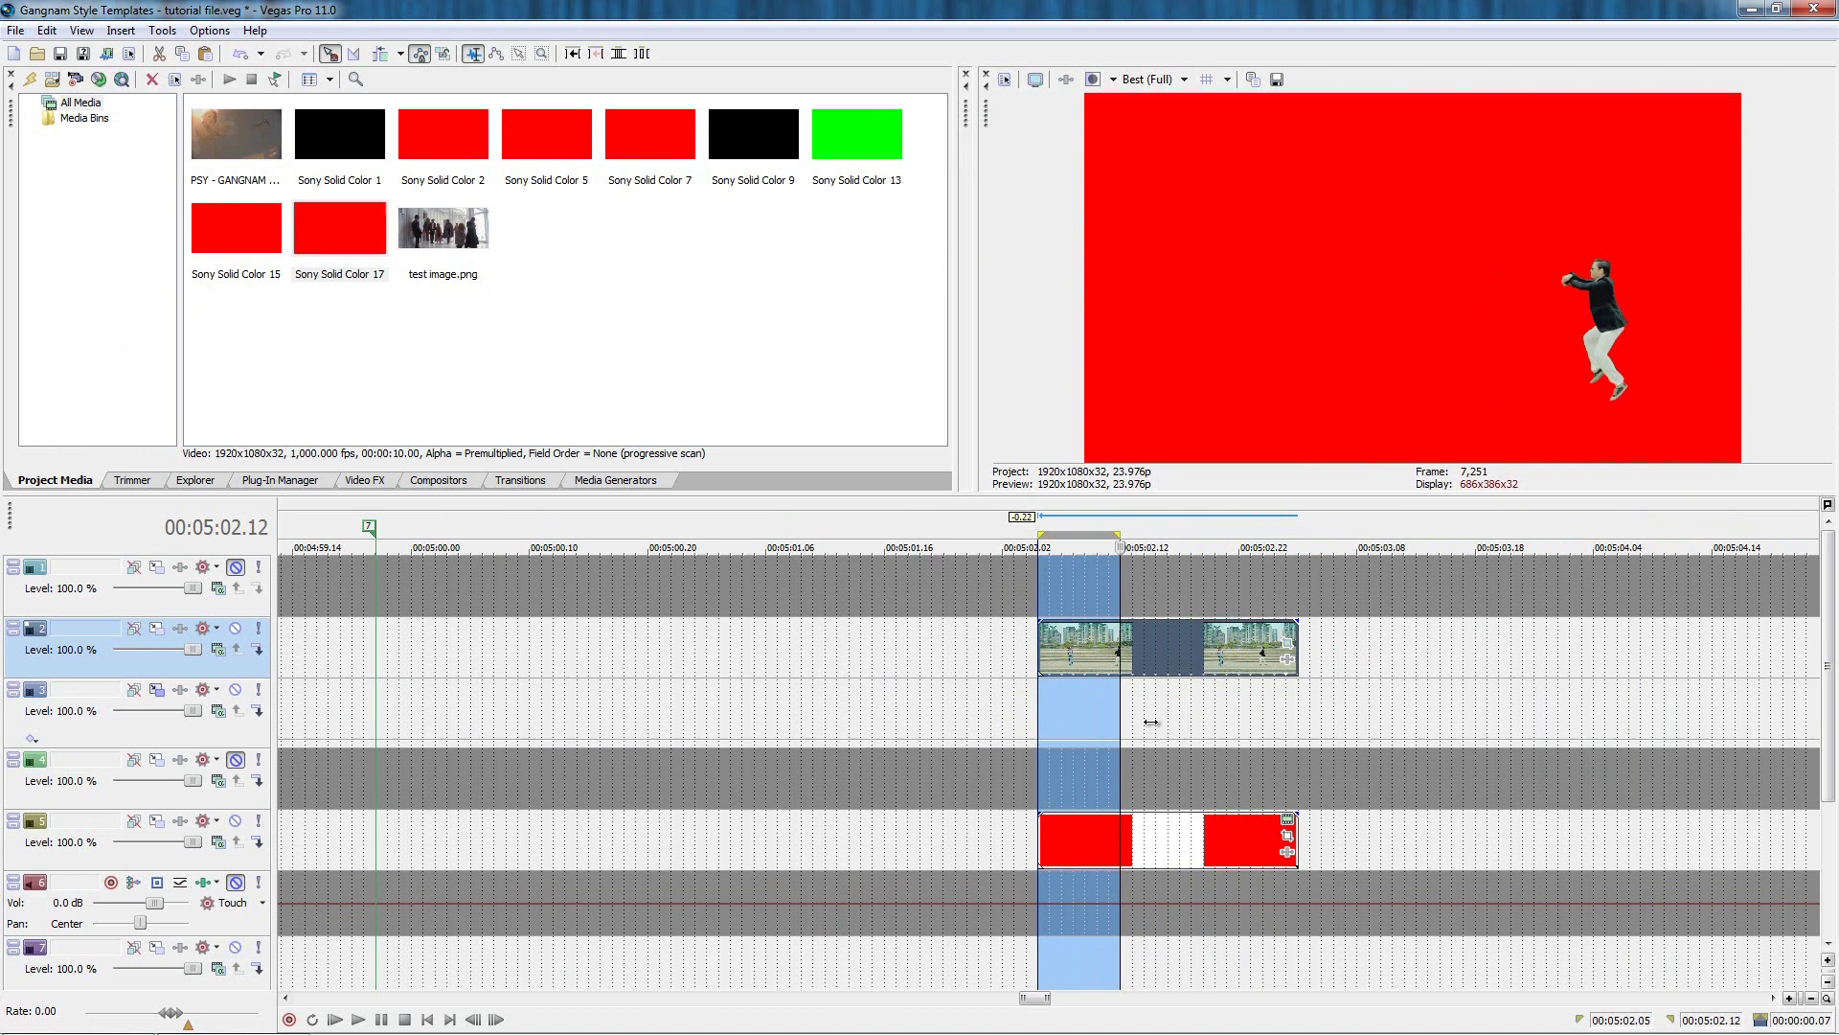
Paste a copy of the masked clip on the track below at 00:05:03.03 and extend the red backdrop to its end.
scroll(1073, 700, down, 4)
click(1010, 663)
click(1088, 706)
key(ctrl+v)
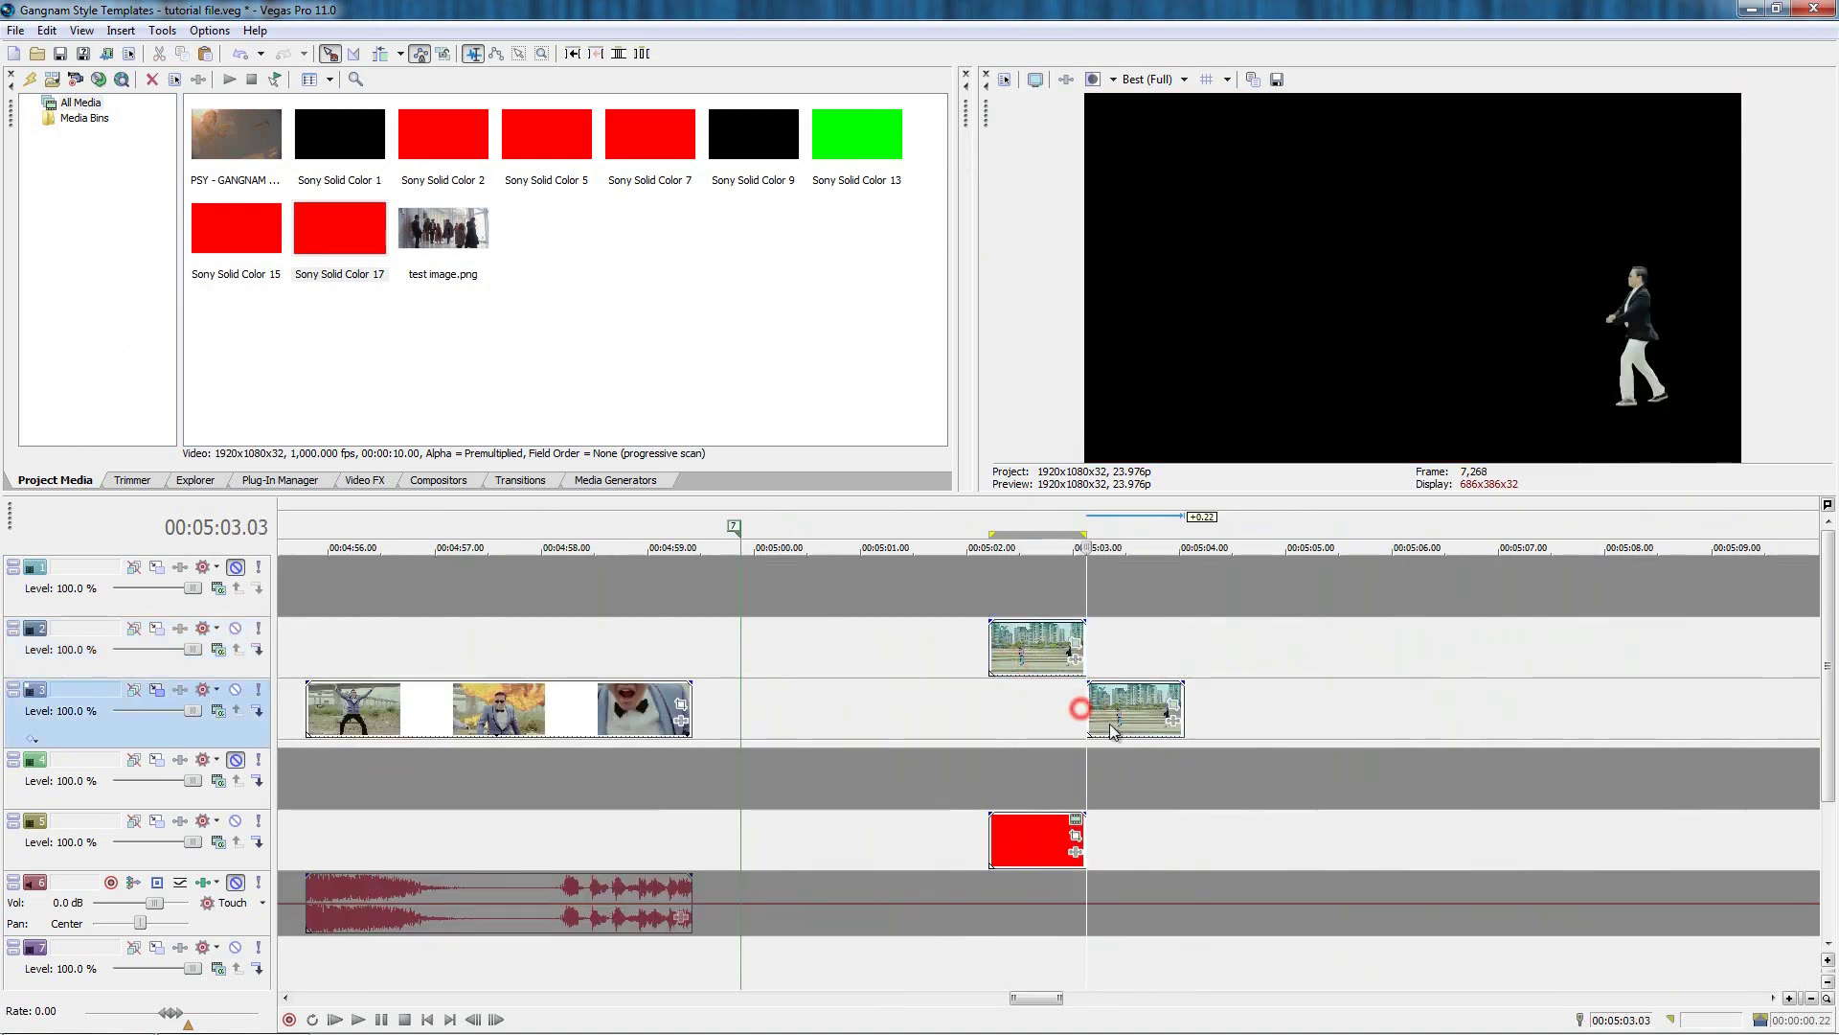
scroll(1108, 724, up, 4)
drag(1024, 845, 1558, 843)
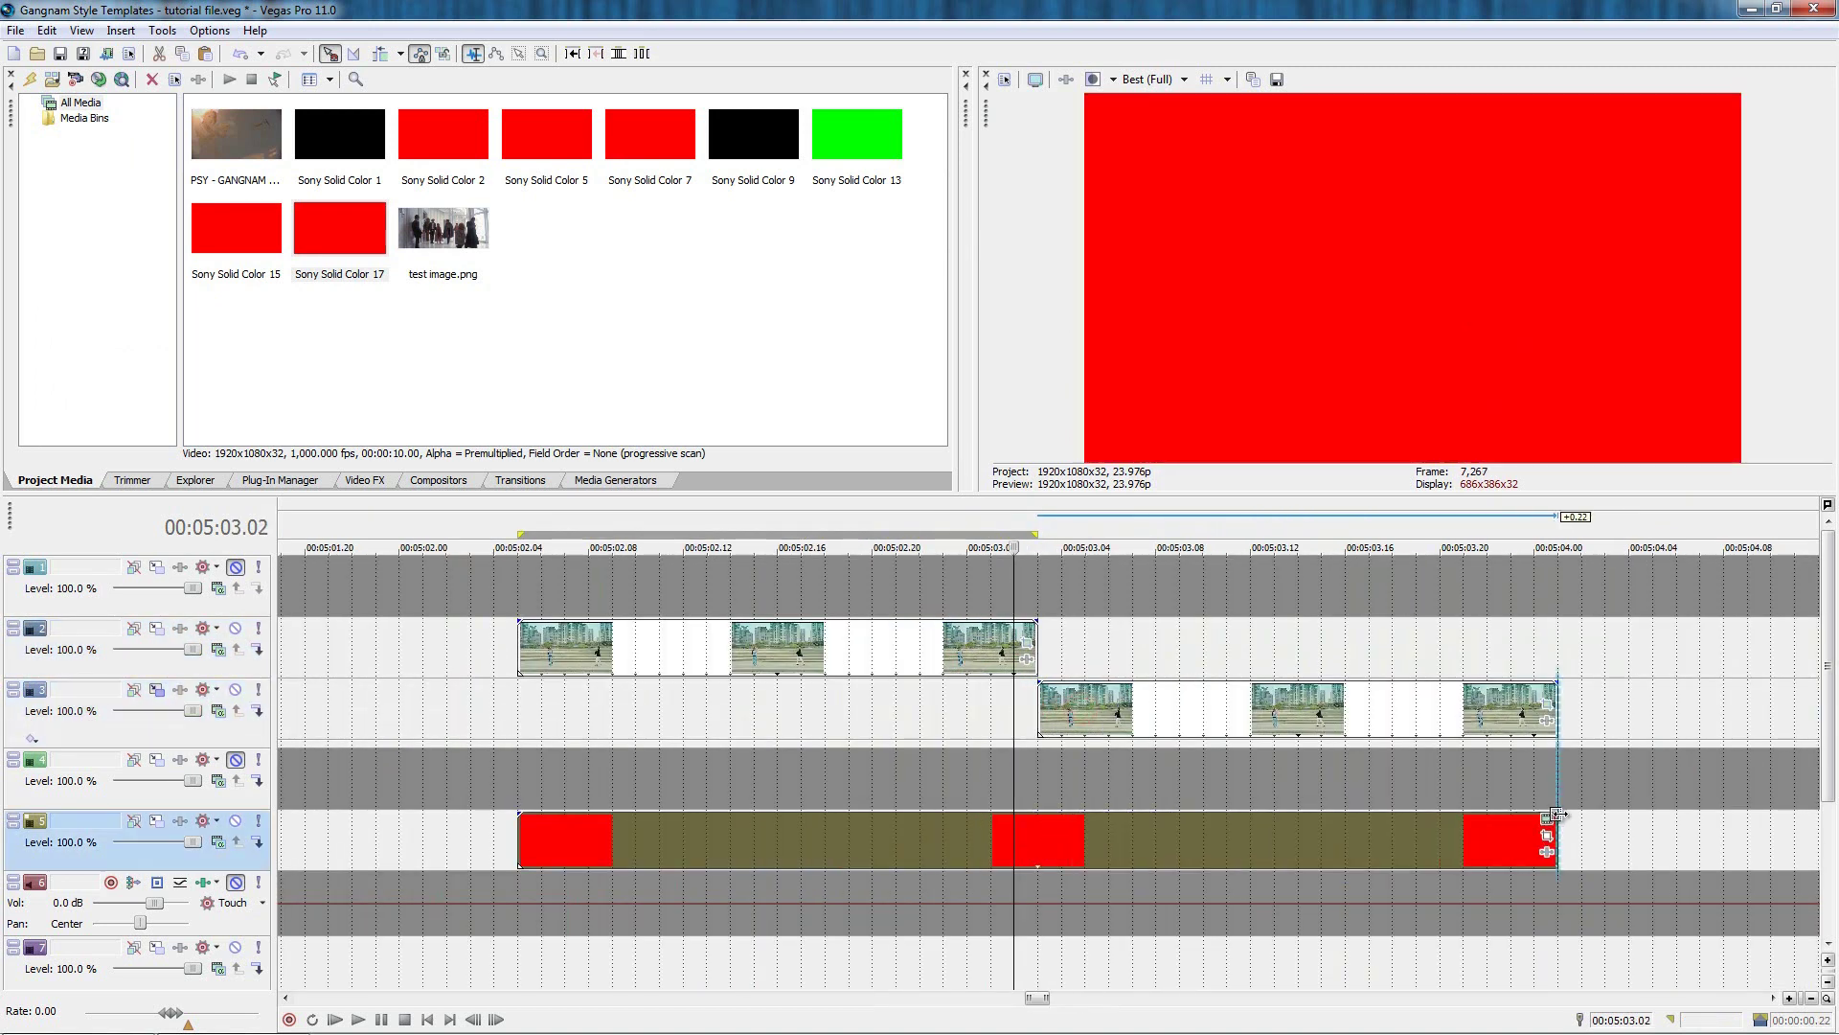
Overlap the copy one frame, set its Pan/Crop X Center to about 1,379 to match the first clip's last pose, and restore its start.
drag(1060, 705, 1037, 716)
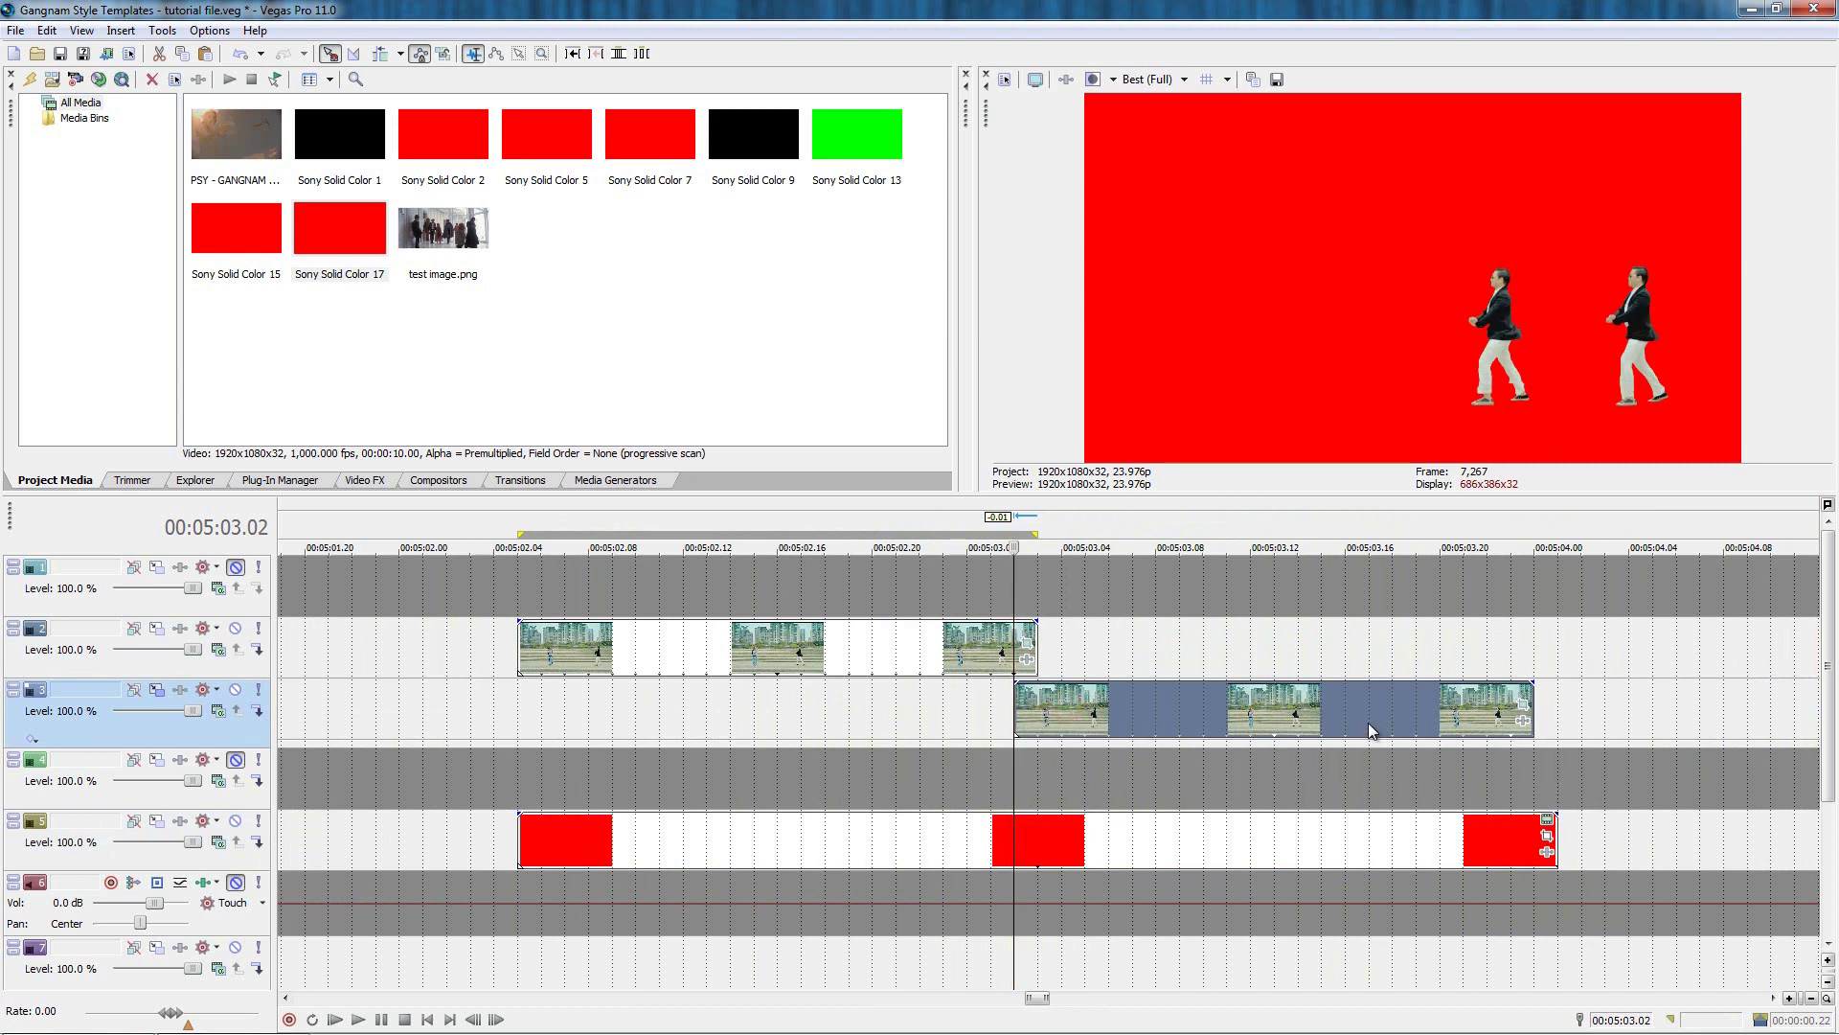
click(1522, 707)
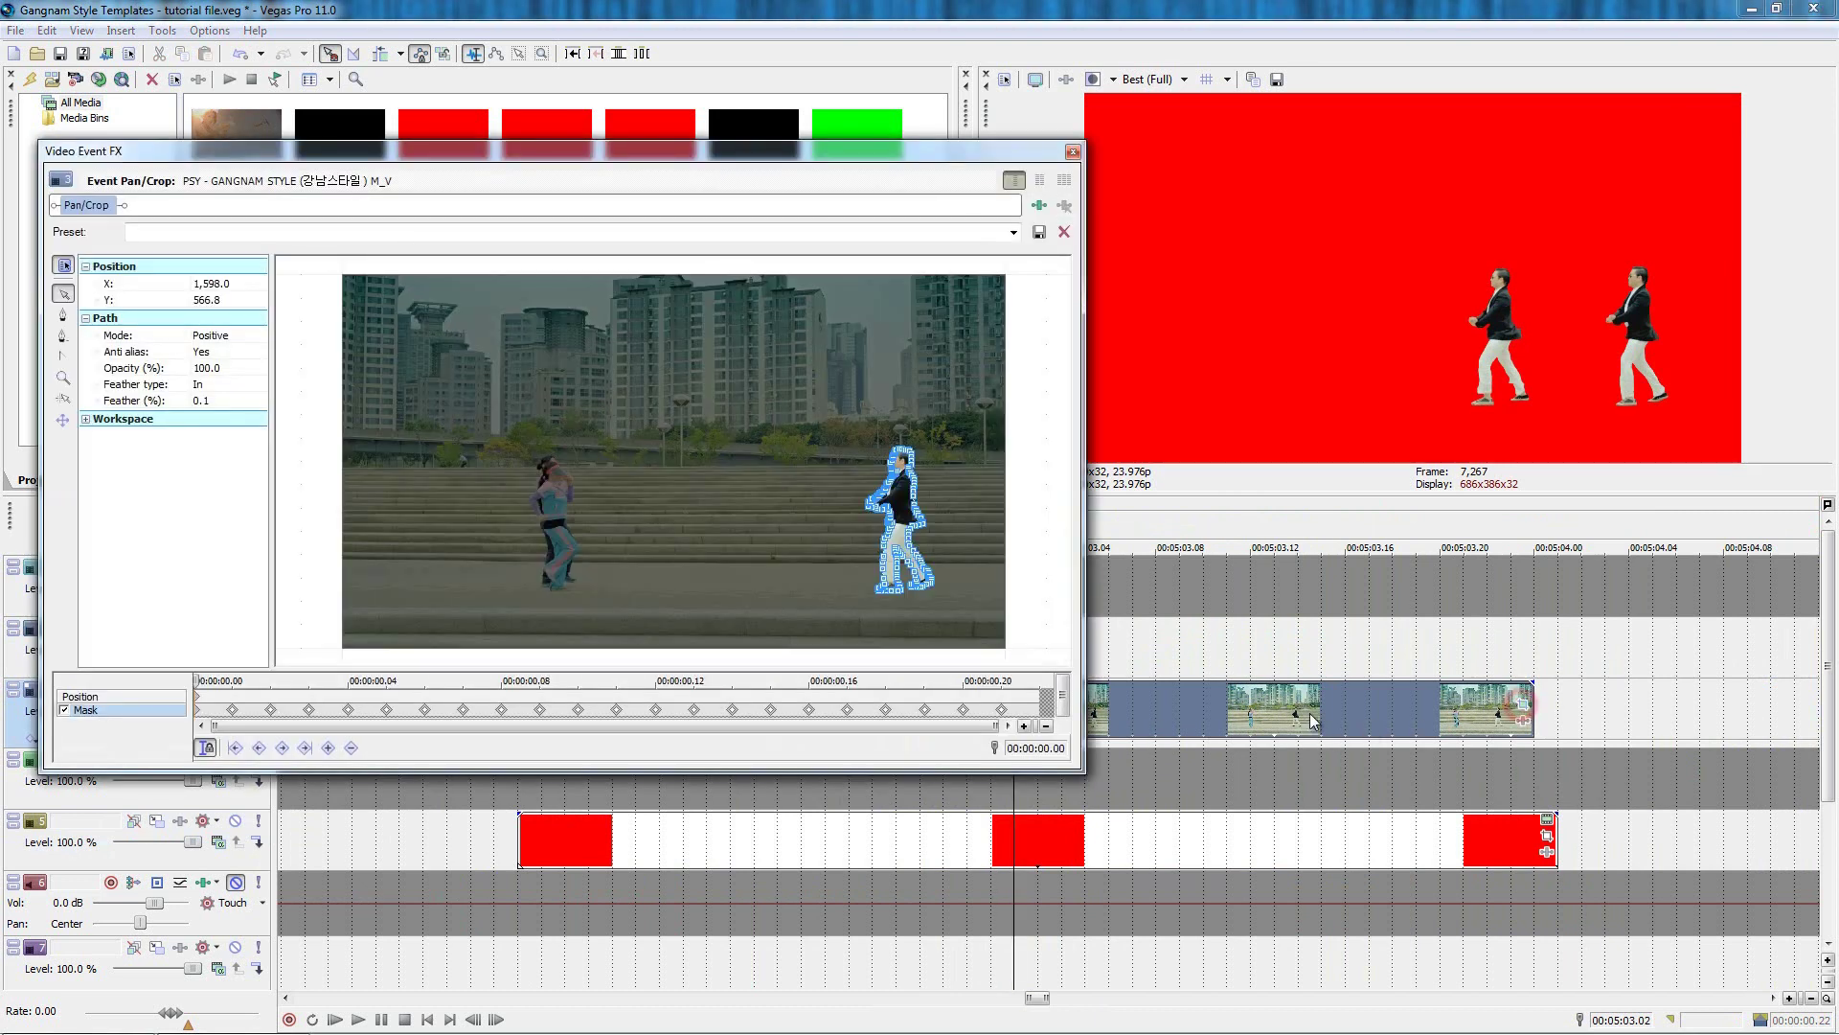
click(434, 698)
mouse_move(629, 536)
mouse_down()
mouse_move(766, 536)
mouse_move(630, 535)
mouse_up()
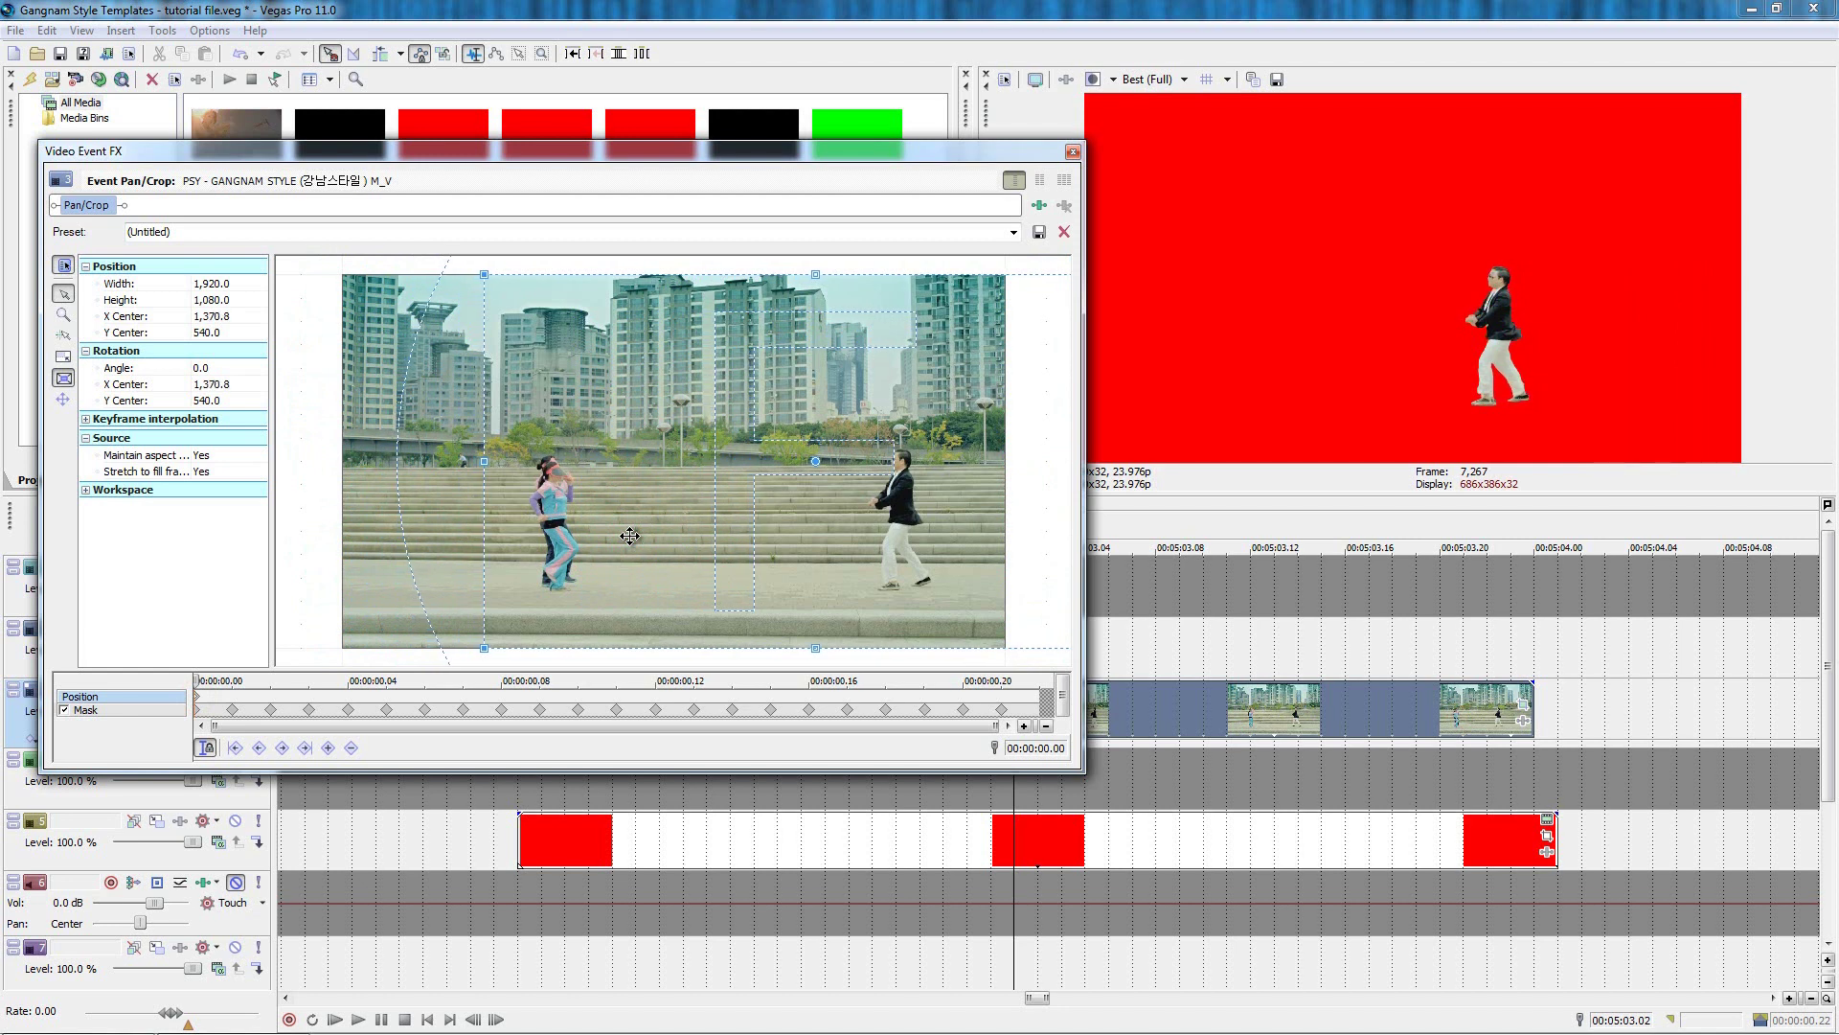
click(1072, 152)
drag(1084, 706, 1107, 704)
key(Right)
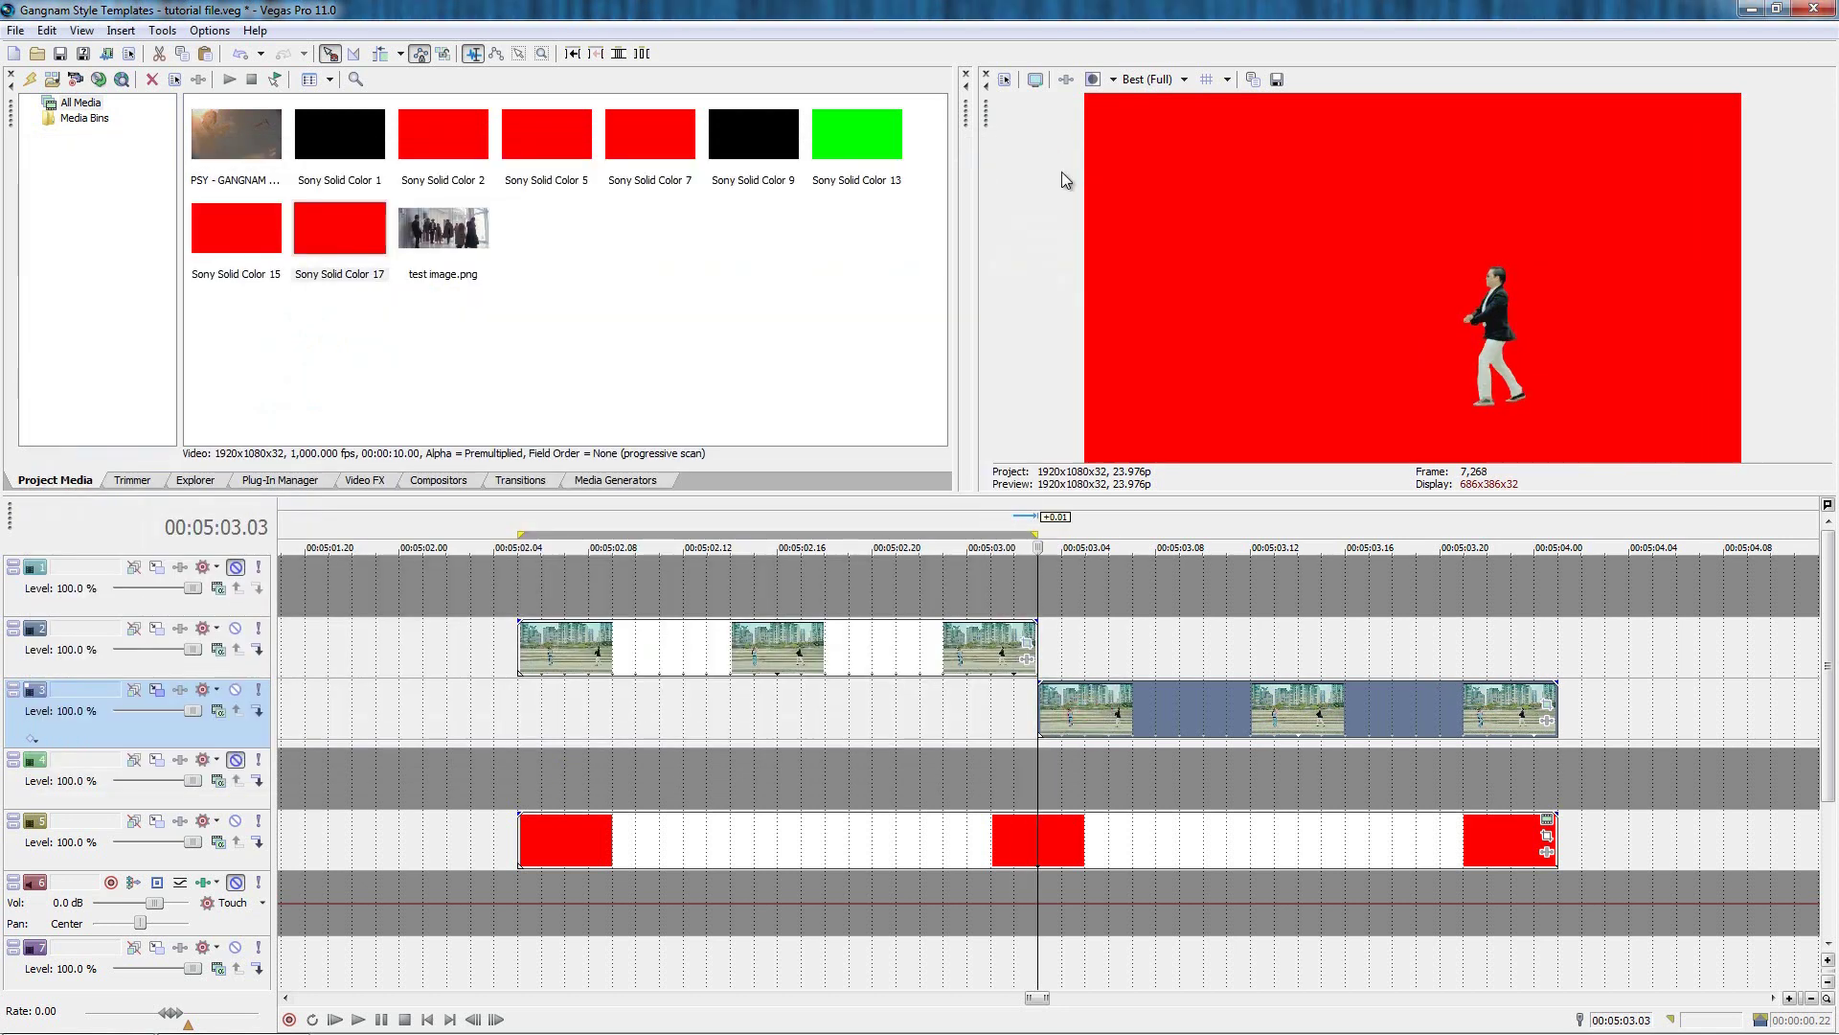
Paste a copy of the repositioned clip on the upper track at 00:05:04.01 and extend the red backdrop to its end.
drag(517, 707, 1533, 713)
click(1381, 715)
click(1555, 644)
key(ctrl+v)
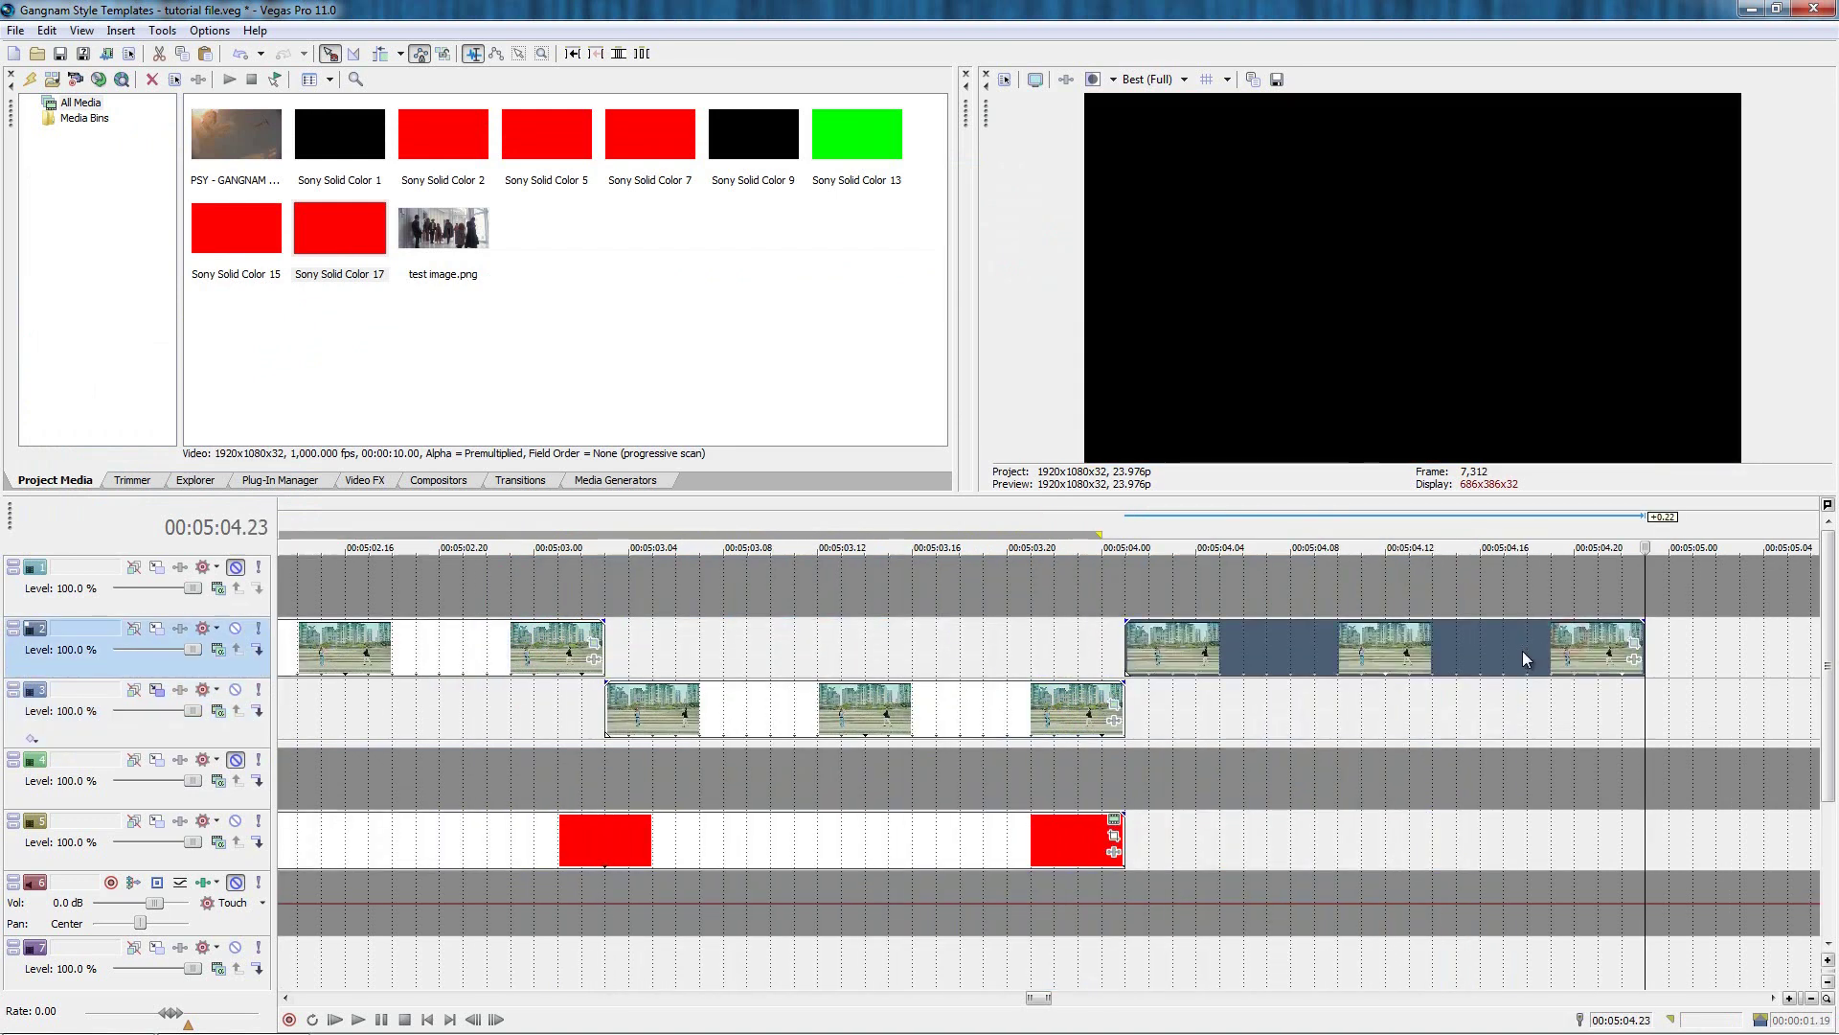
drag(1117, 848, 1638, 848)
Overlap the third clip one frame, shift its Pan/Crop position to match the second clip's last pose, and restore its start.
click(1099, 652)
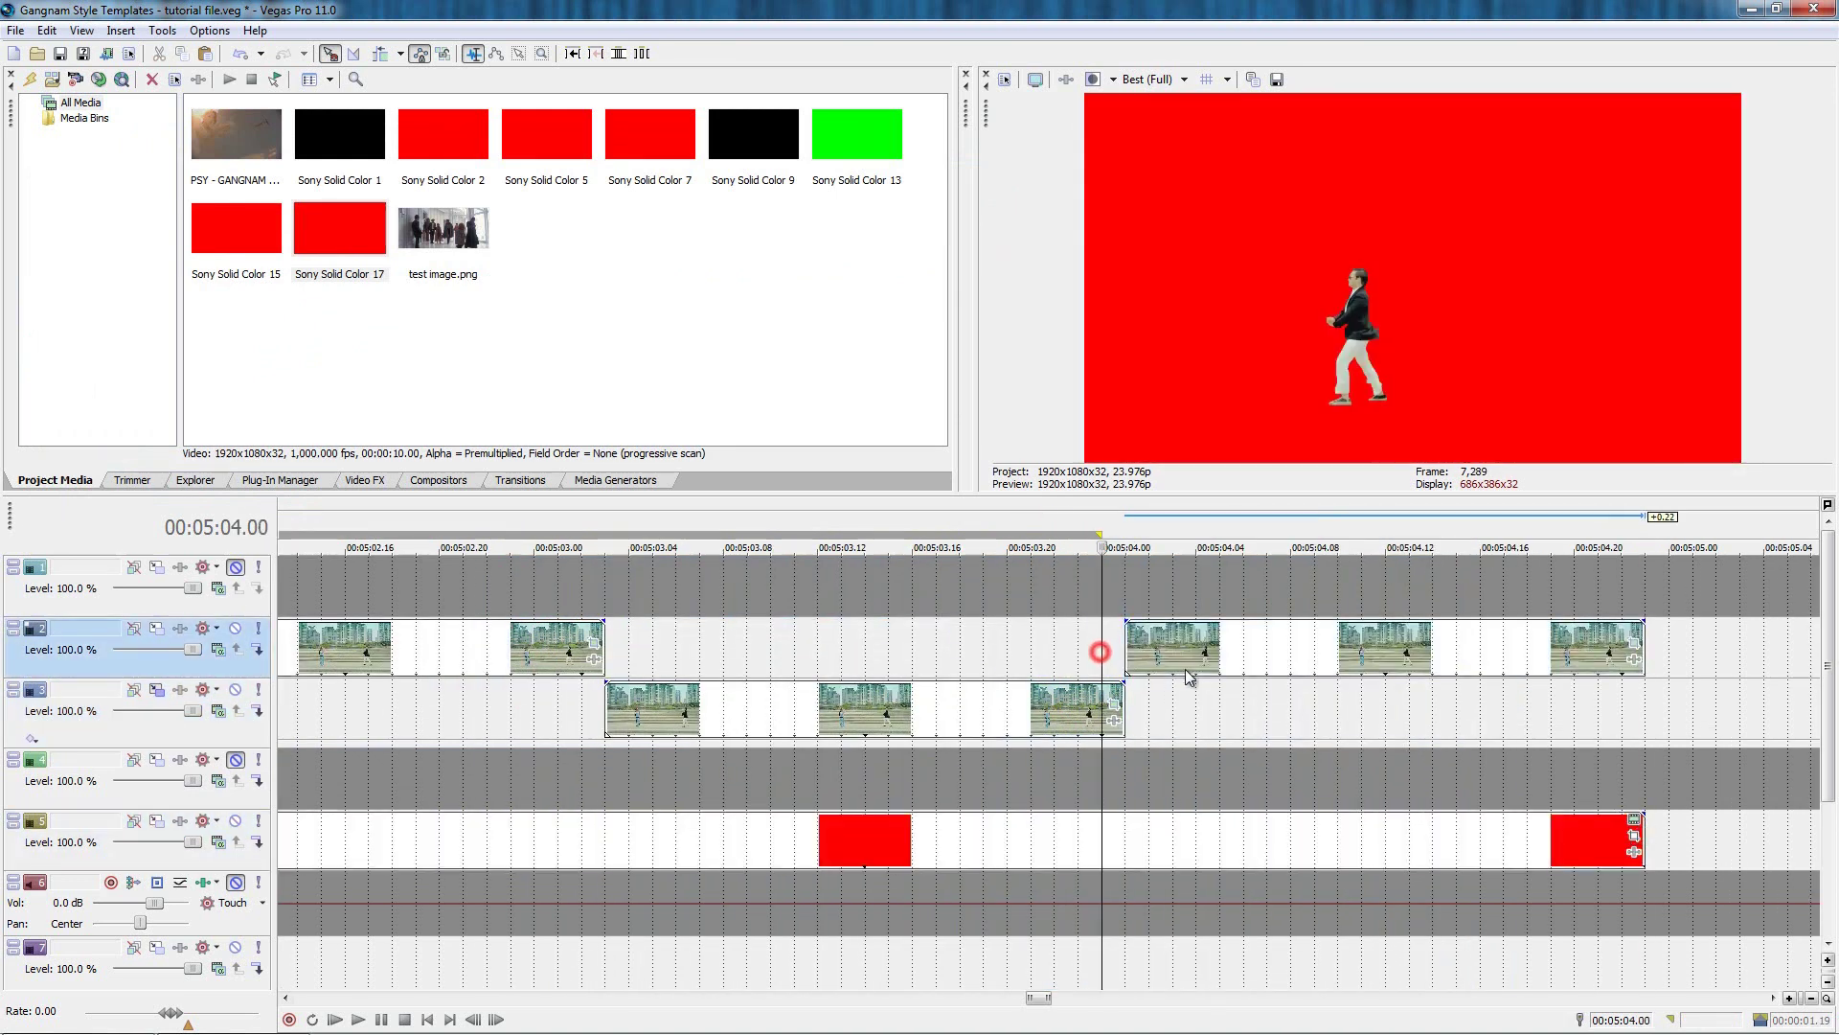
drag(1205, 661, 1182, 661)
click(1611, 643)
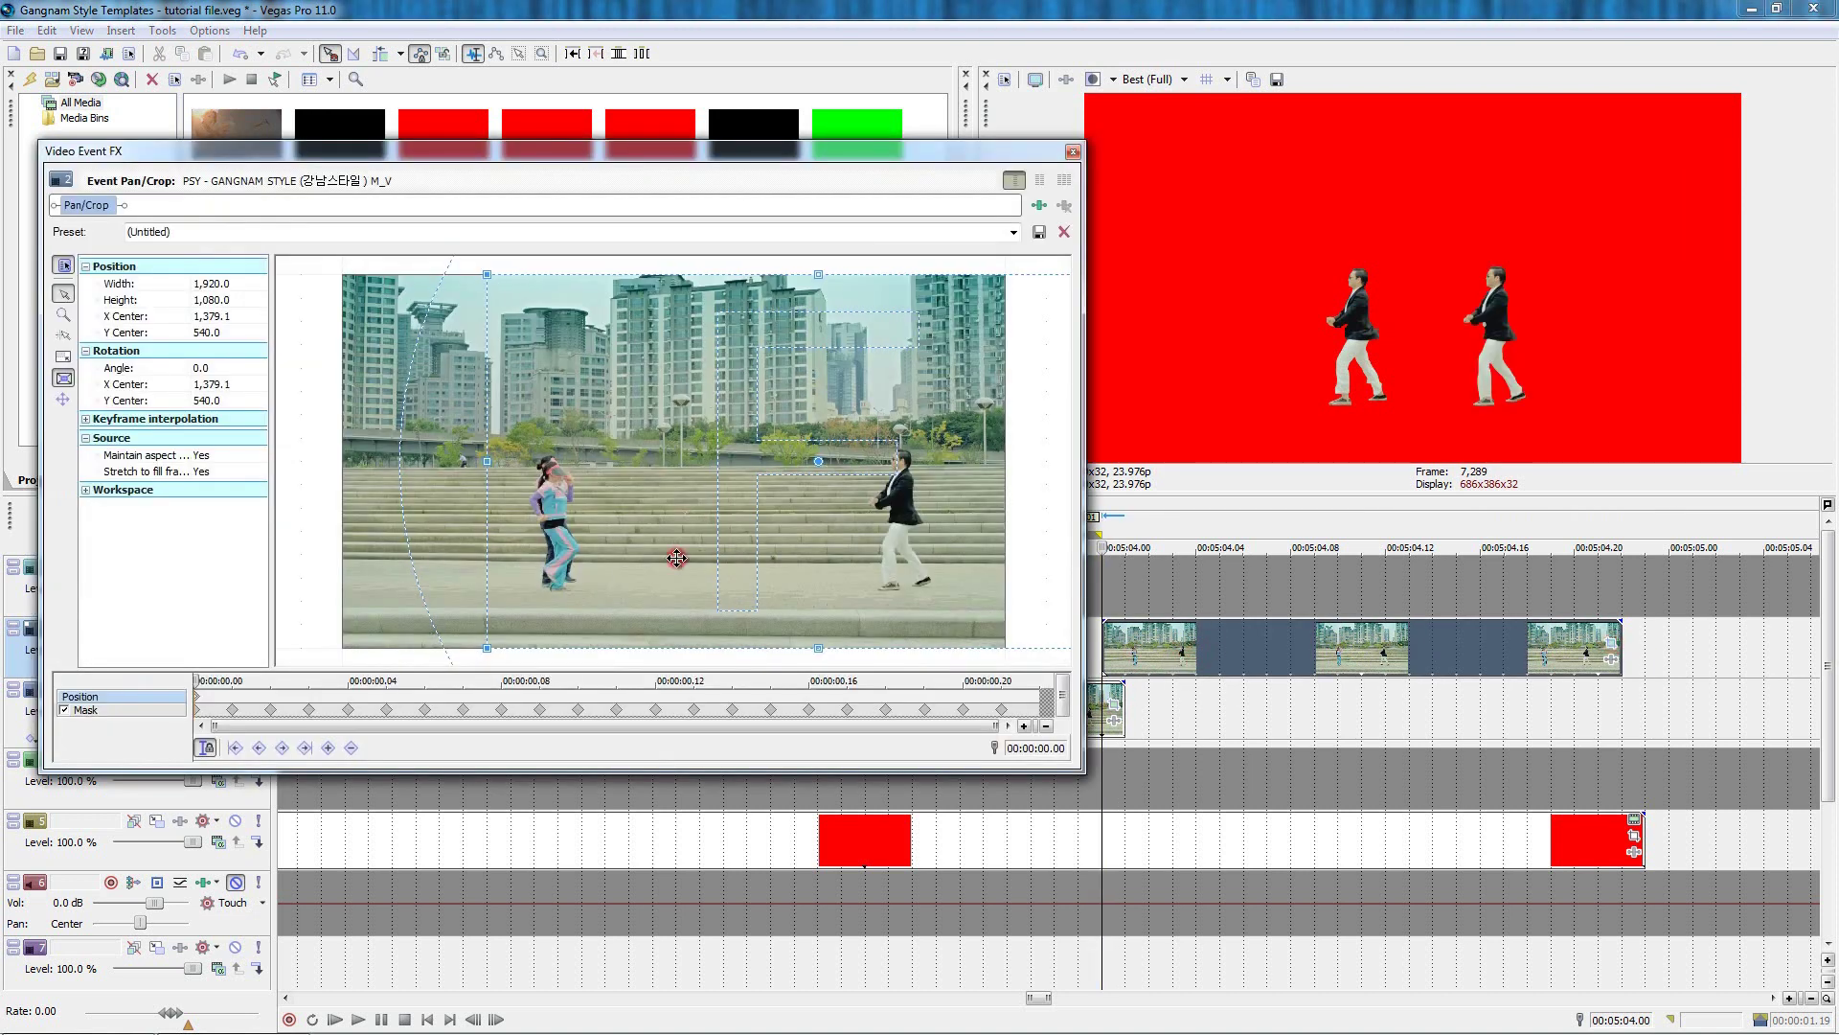
drag(676, 558, 811, 560)
click(1074, 152)
key(space)
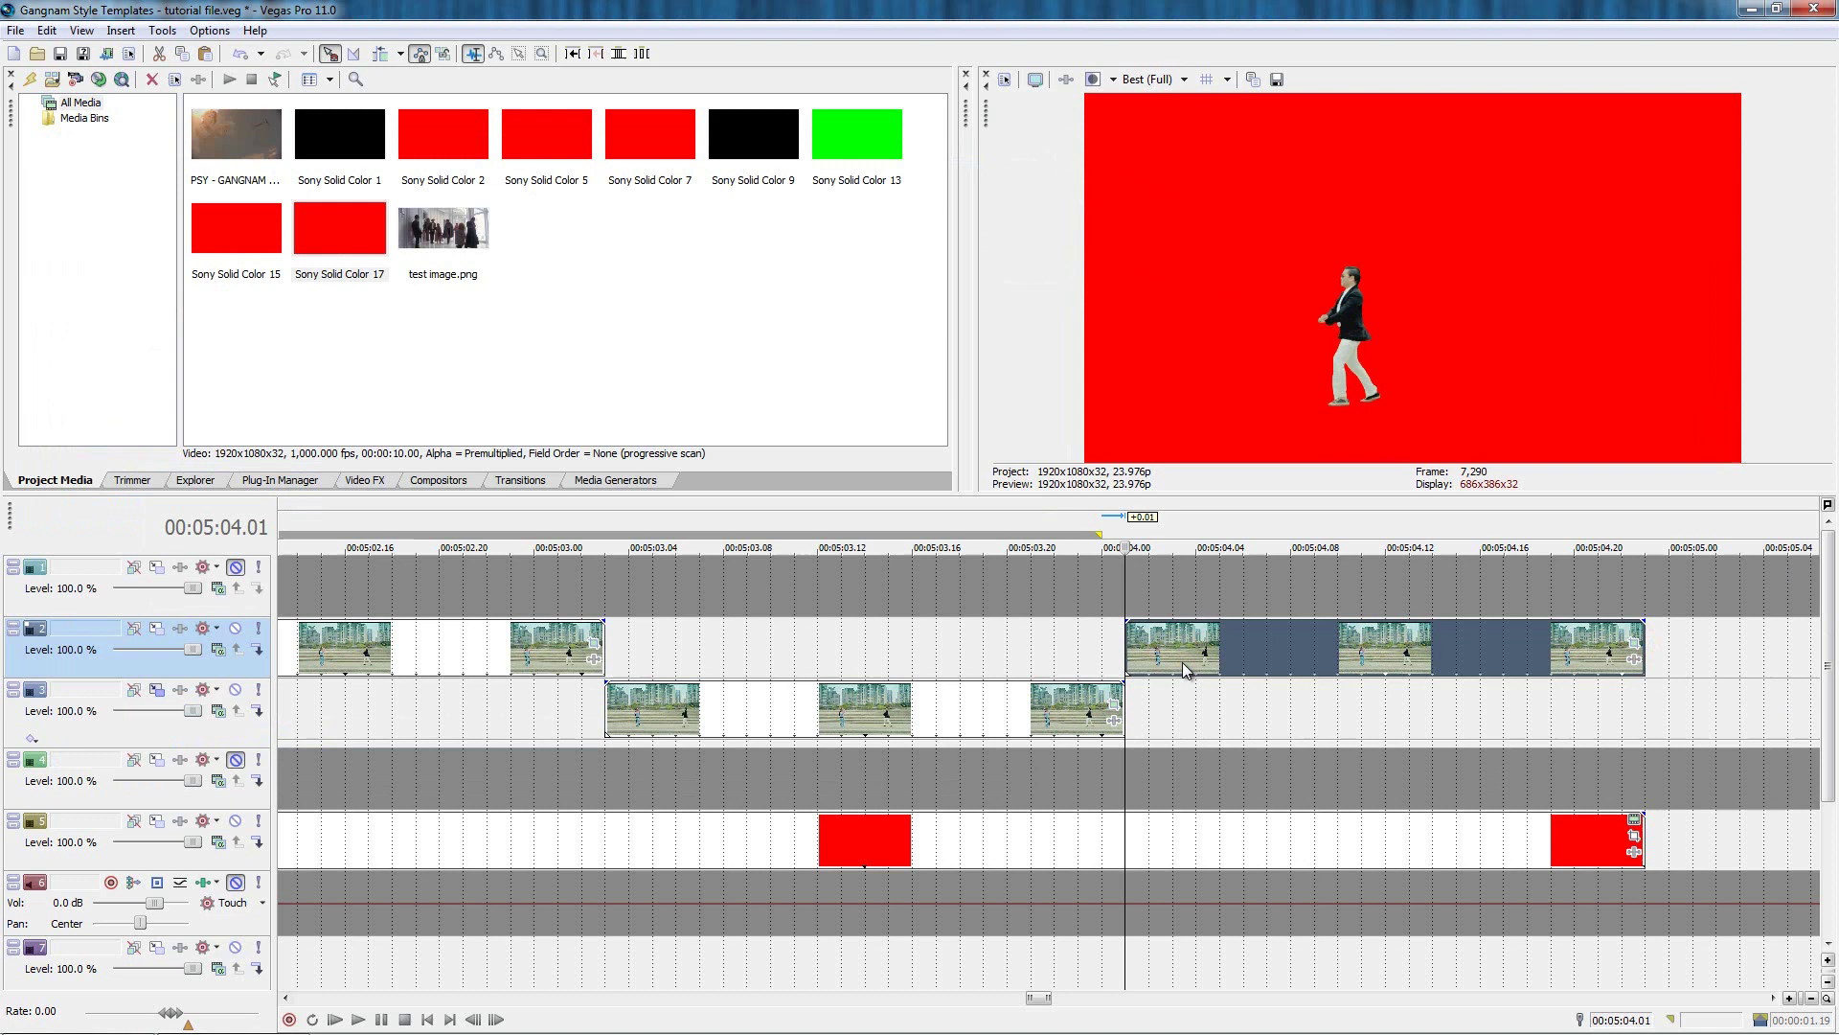
Extend the red backdrop well past the third clip and paste another masked copy on the lower track at 00:05:04.23.
scroll(1544, 632, down, 1)
drag(1055, 842, 1817, 862)
click(1008, 700)
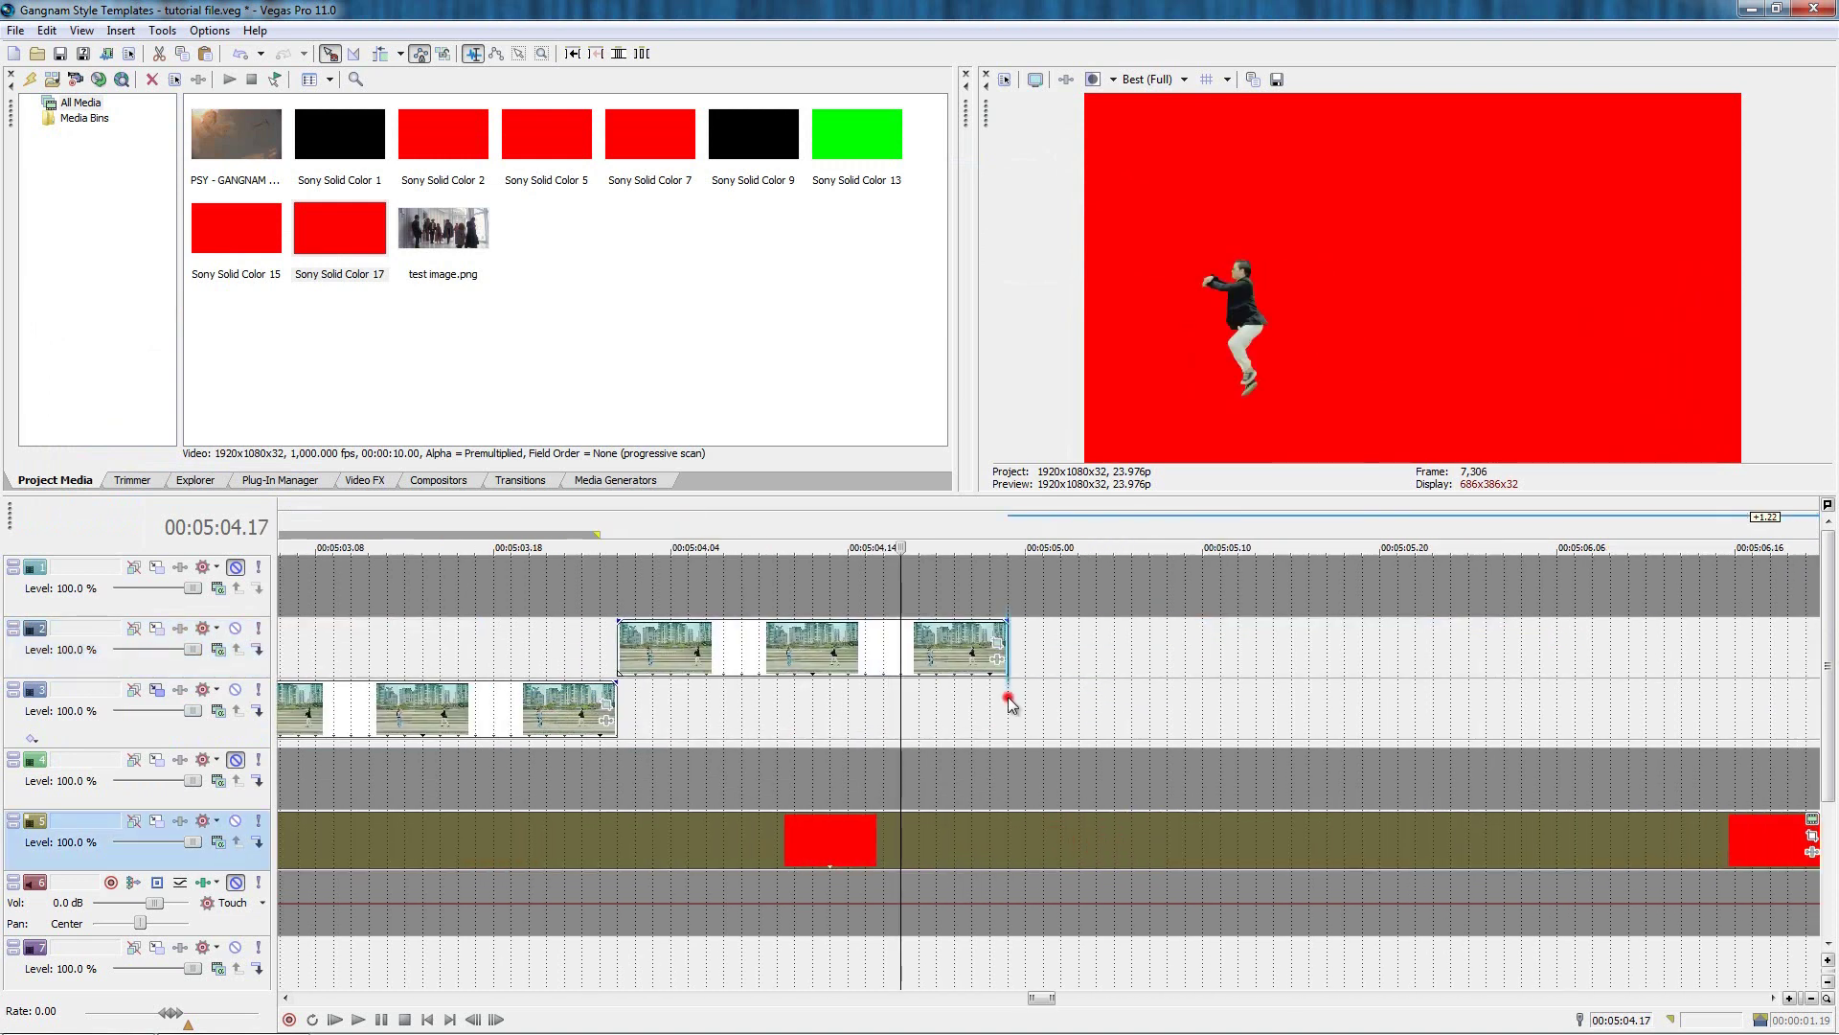
key(ctrl+v)
Overlap the fourth clip one frame, set its Pan/Crop X Center to about 2,217 to match the third clip's last pose, and restore its start.
click(1008, 724)
key(Left)
drag(1246, 726, 1228, 723)
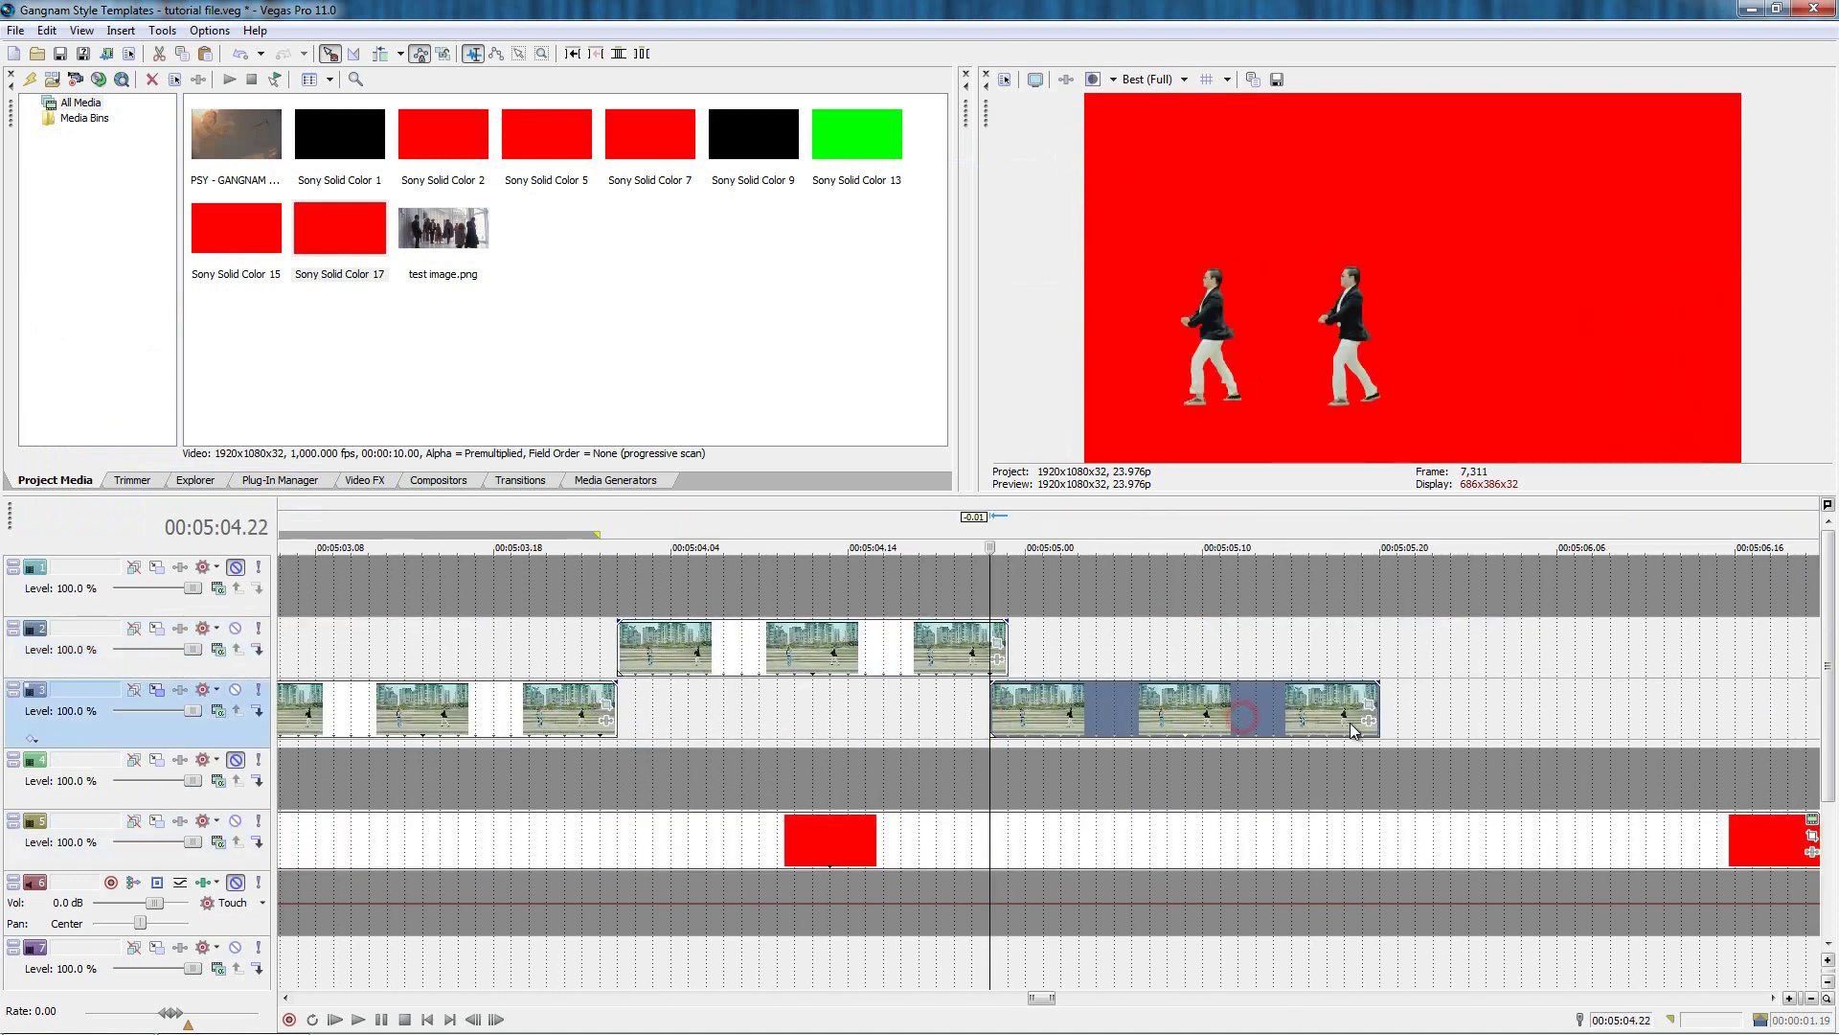
click(1369, 704)
drag(756, 495, 908, 492)
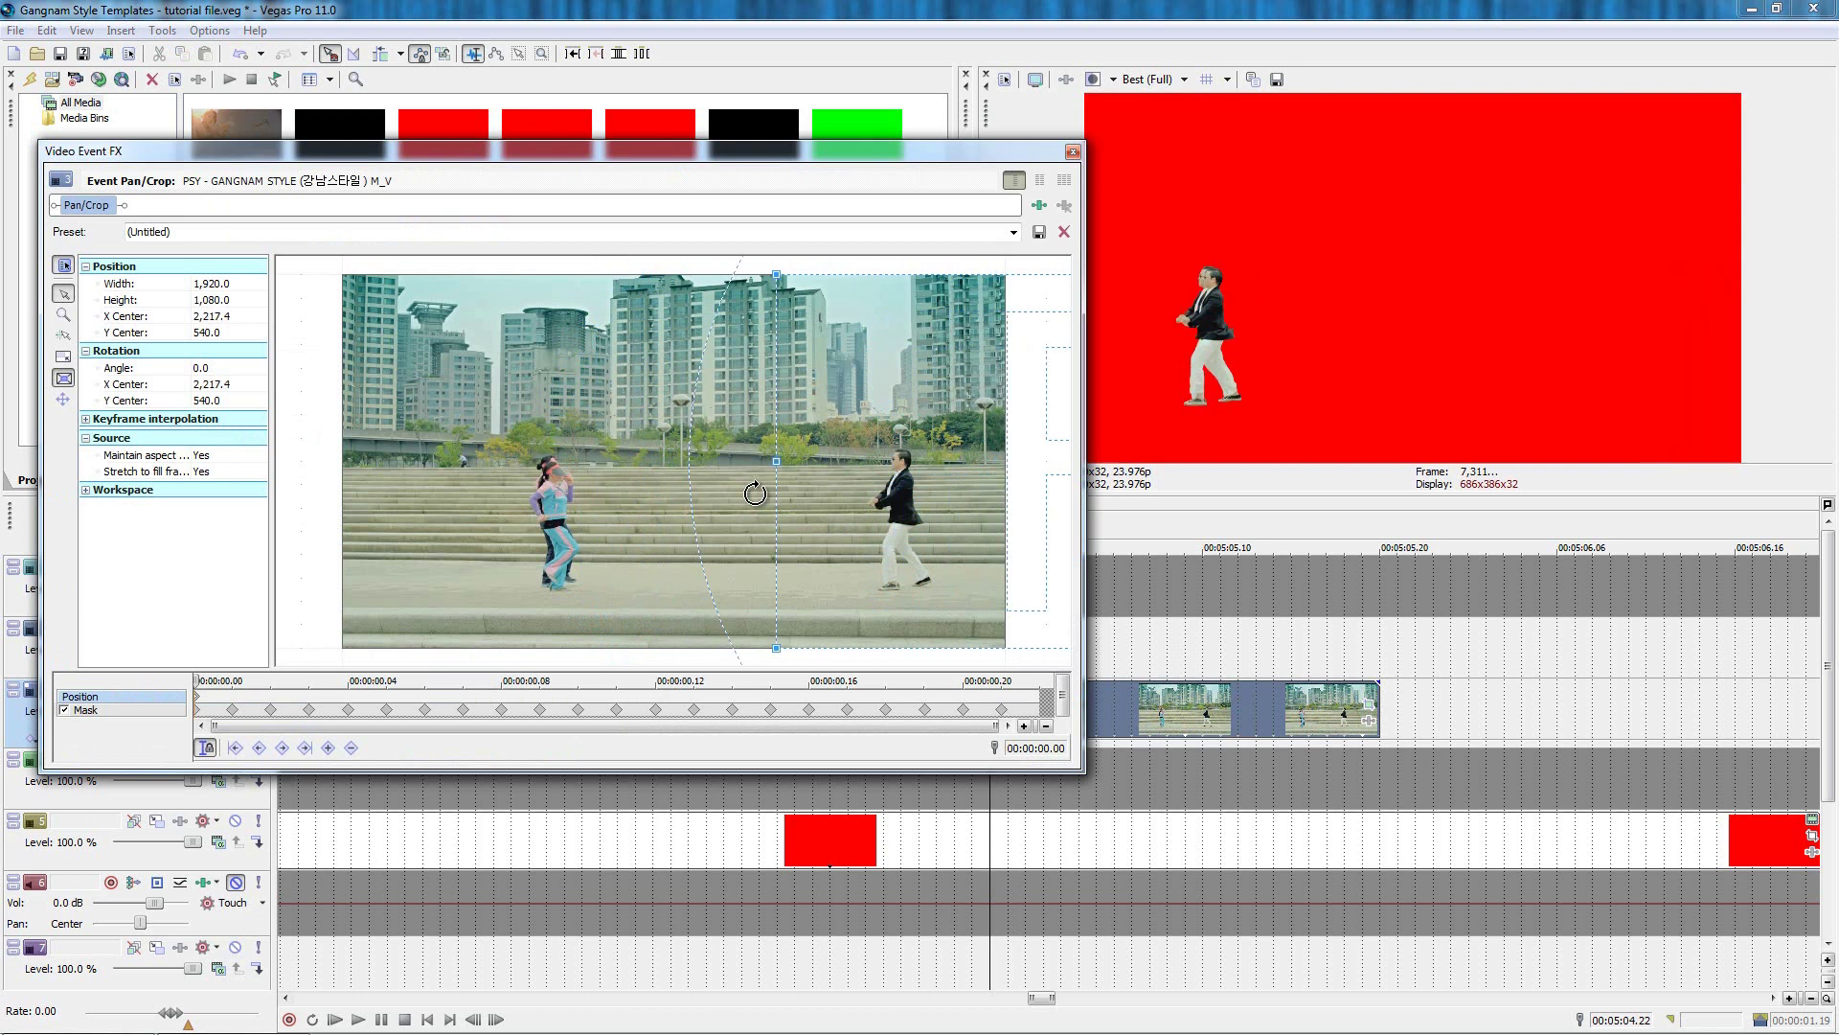
click(1074, 152)
drag(1023, 718, 1043, 719)
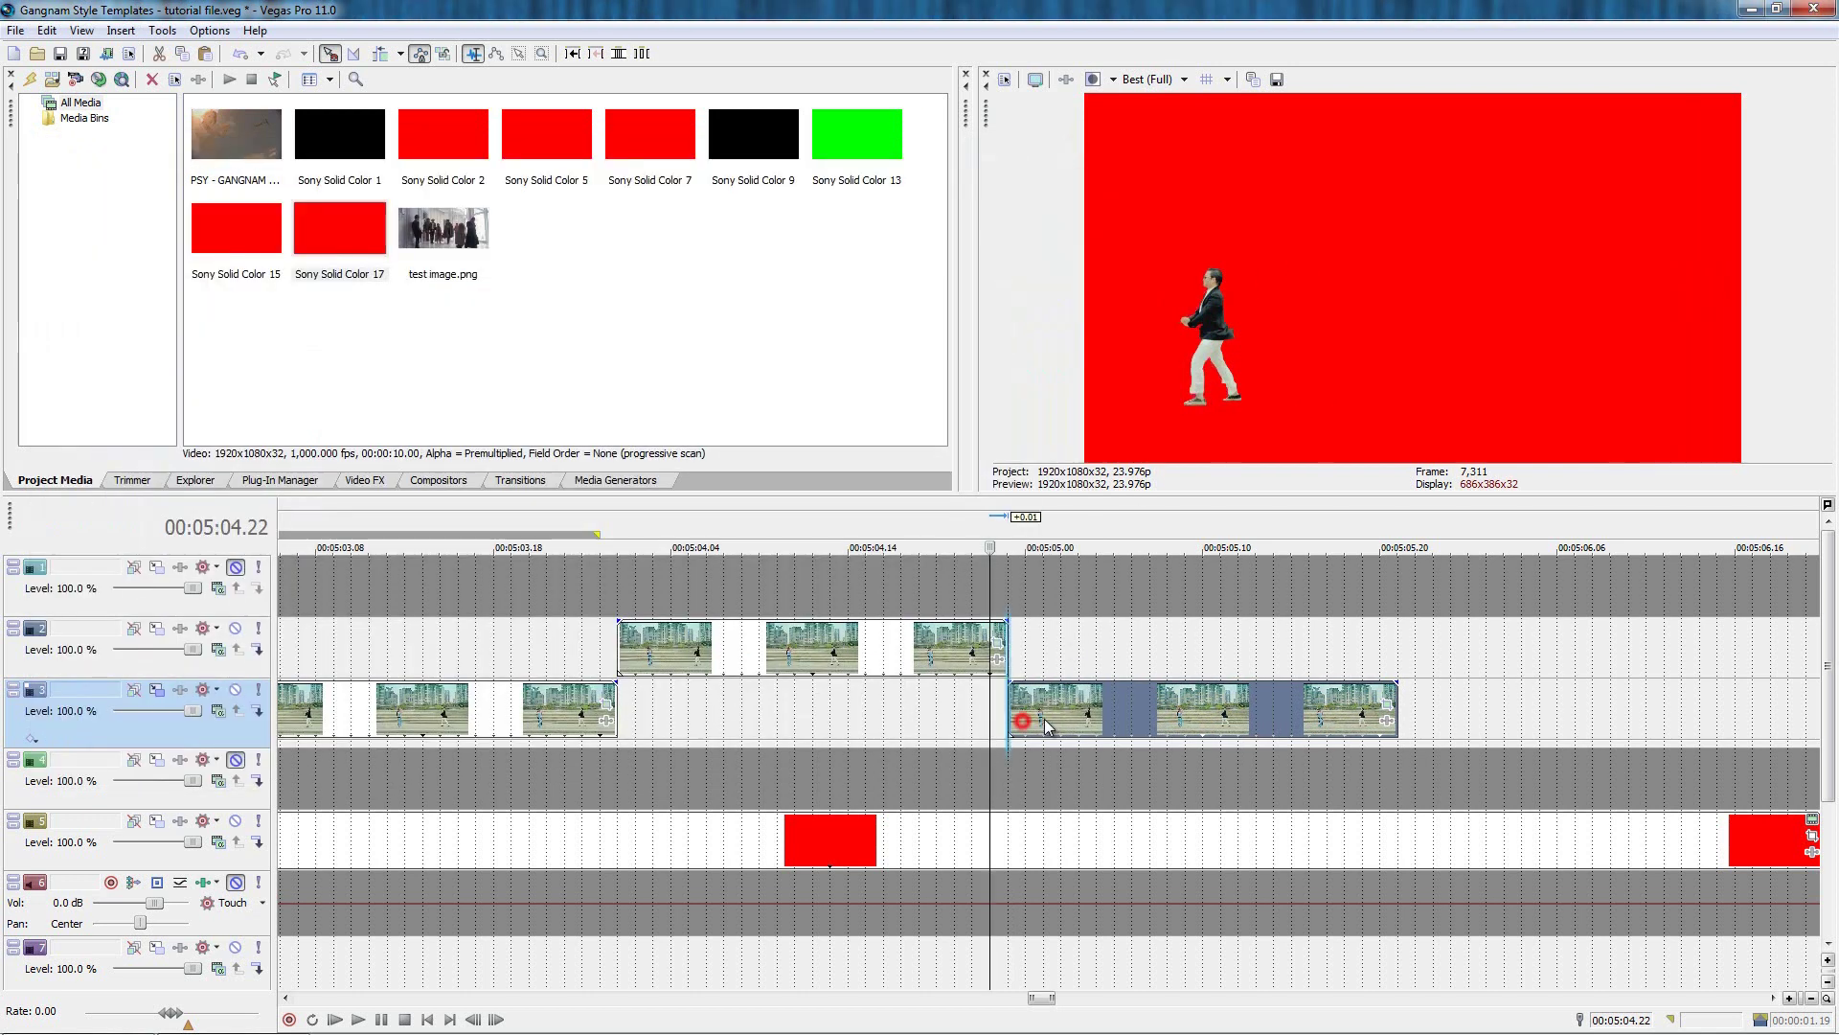
Extend the start of the red backdrop back to 00:05:01.07, ahead of the first masked clip.
drag(851, 748, 952, 747)
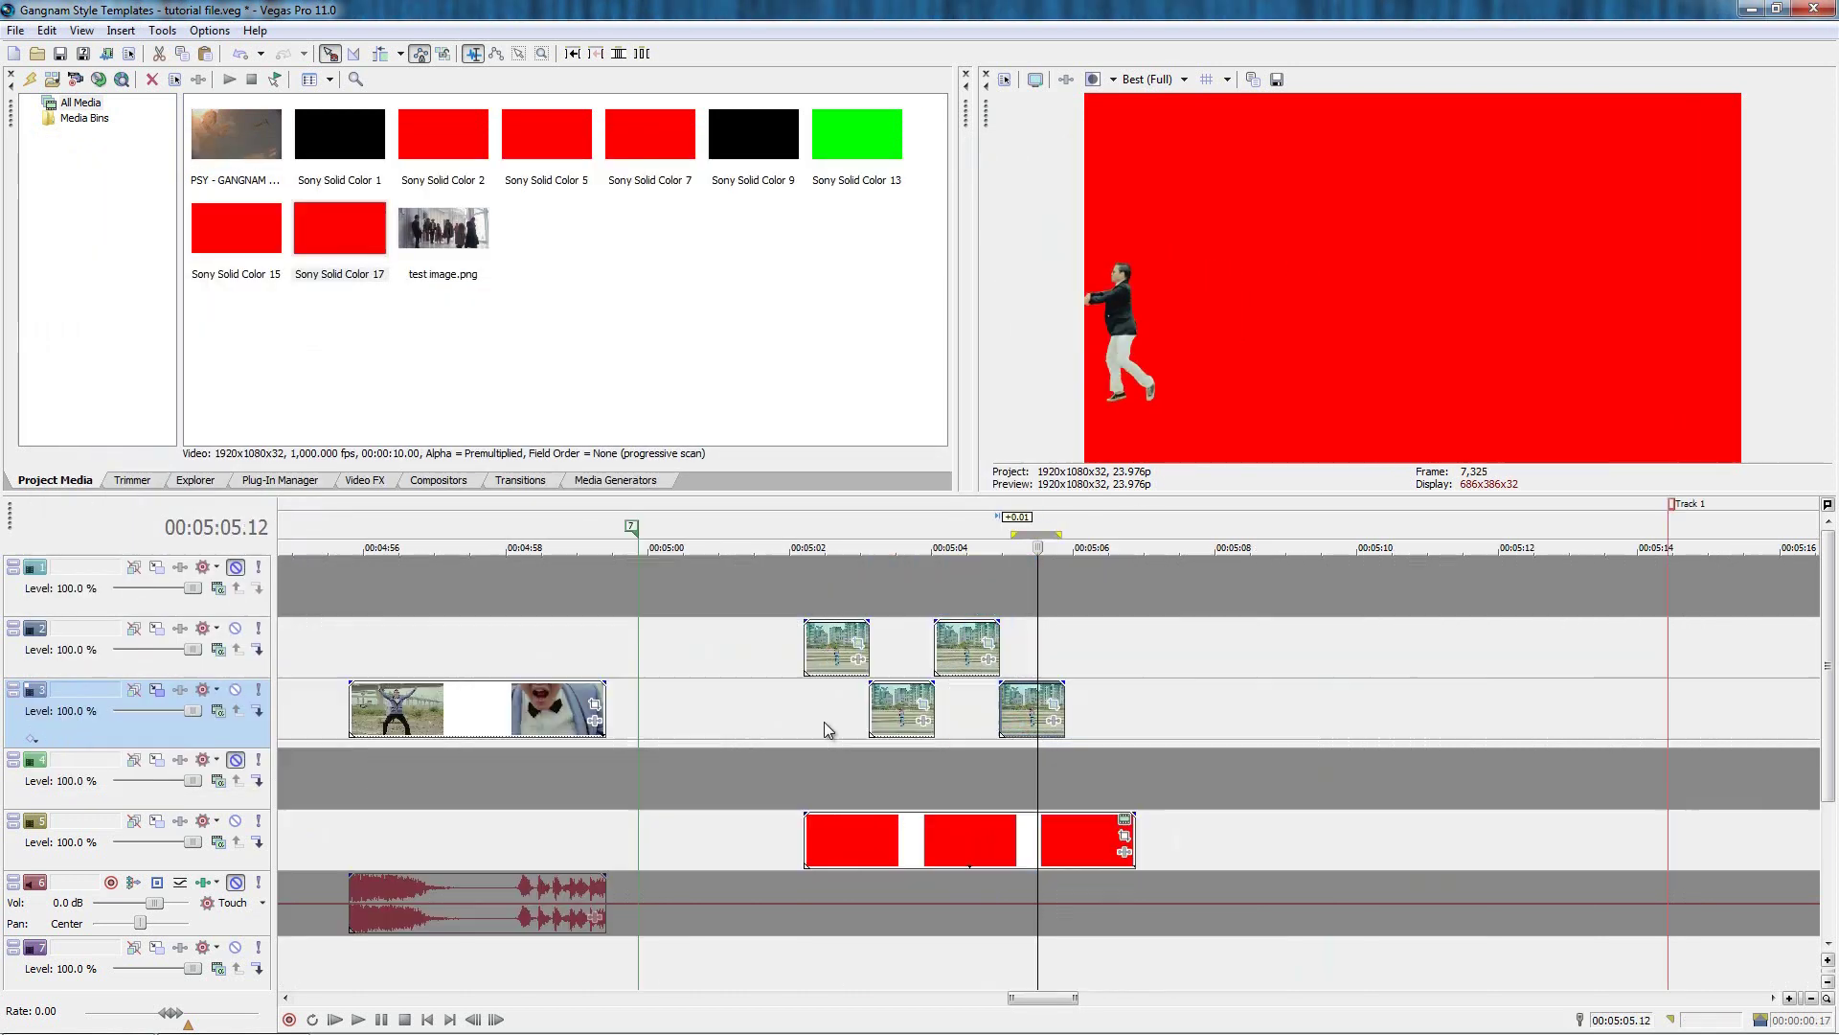
click(788, 717)
scroll(944, 732, up, 4)
drag(1159, 842, 635, 842)
Paste a copy of the first masked clip ahead of it on the lower track, overlapping its start by one frame.
click(1180, 673)
key(ctrl+c)
click(867, 715)
key(ctrl+v)
drag(1176, 728, 972, 732)
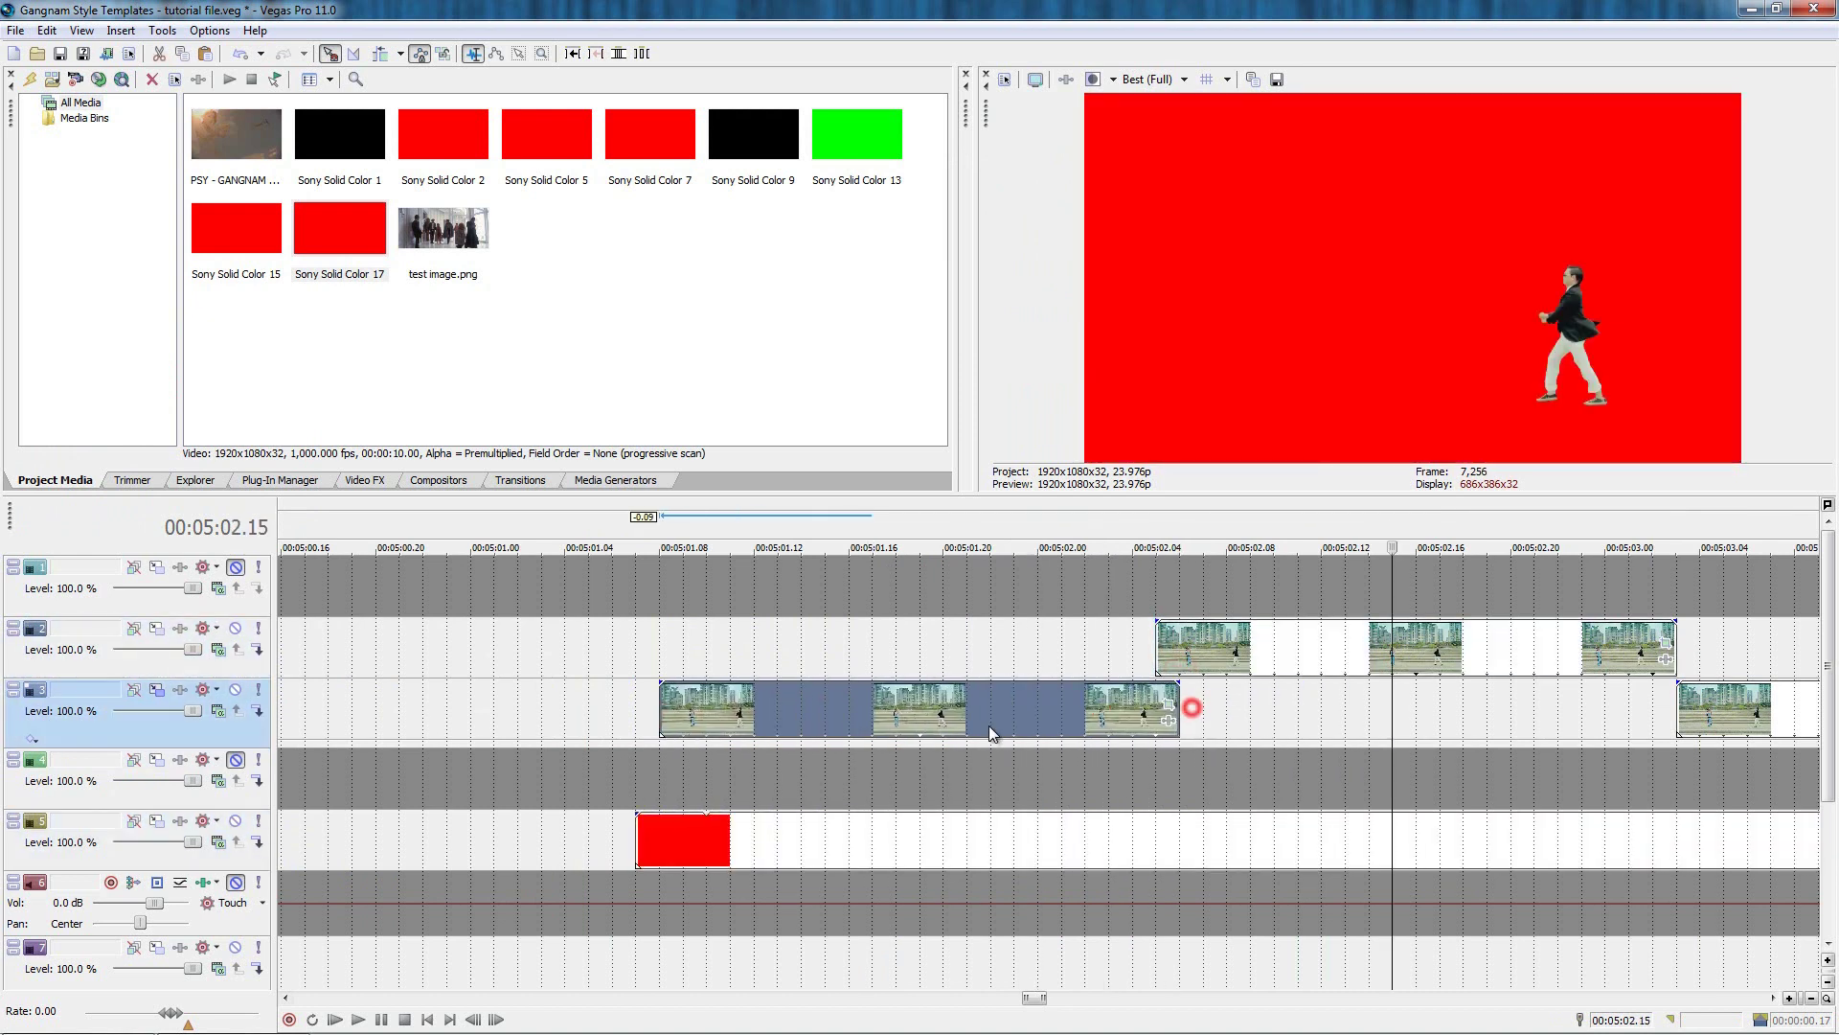
Shift the preceding copy's Pan/Crop position to match the man's pose at the 00:05:02.05 join, and move the clip back one frame.
click(1164, 788)
click(1173, 707)
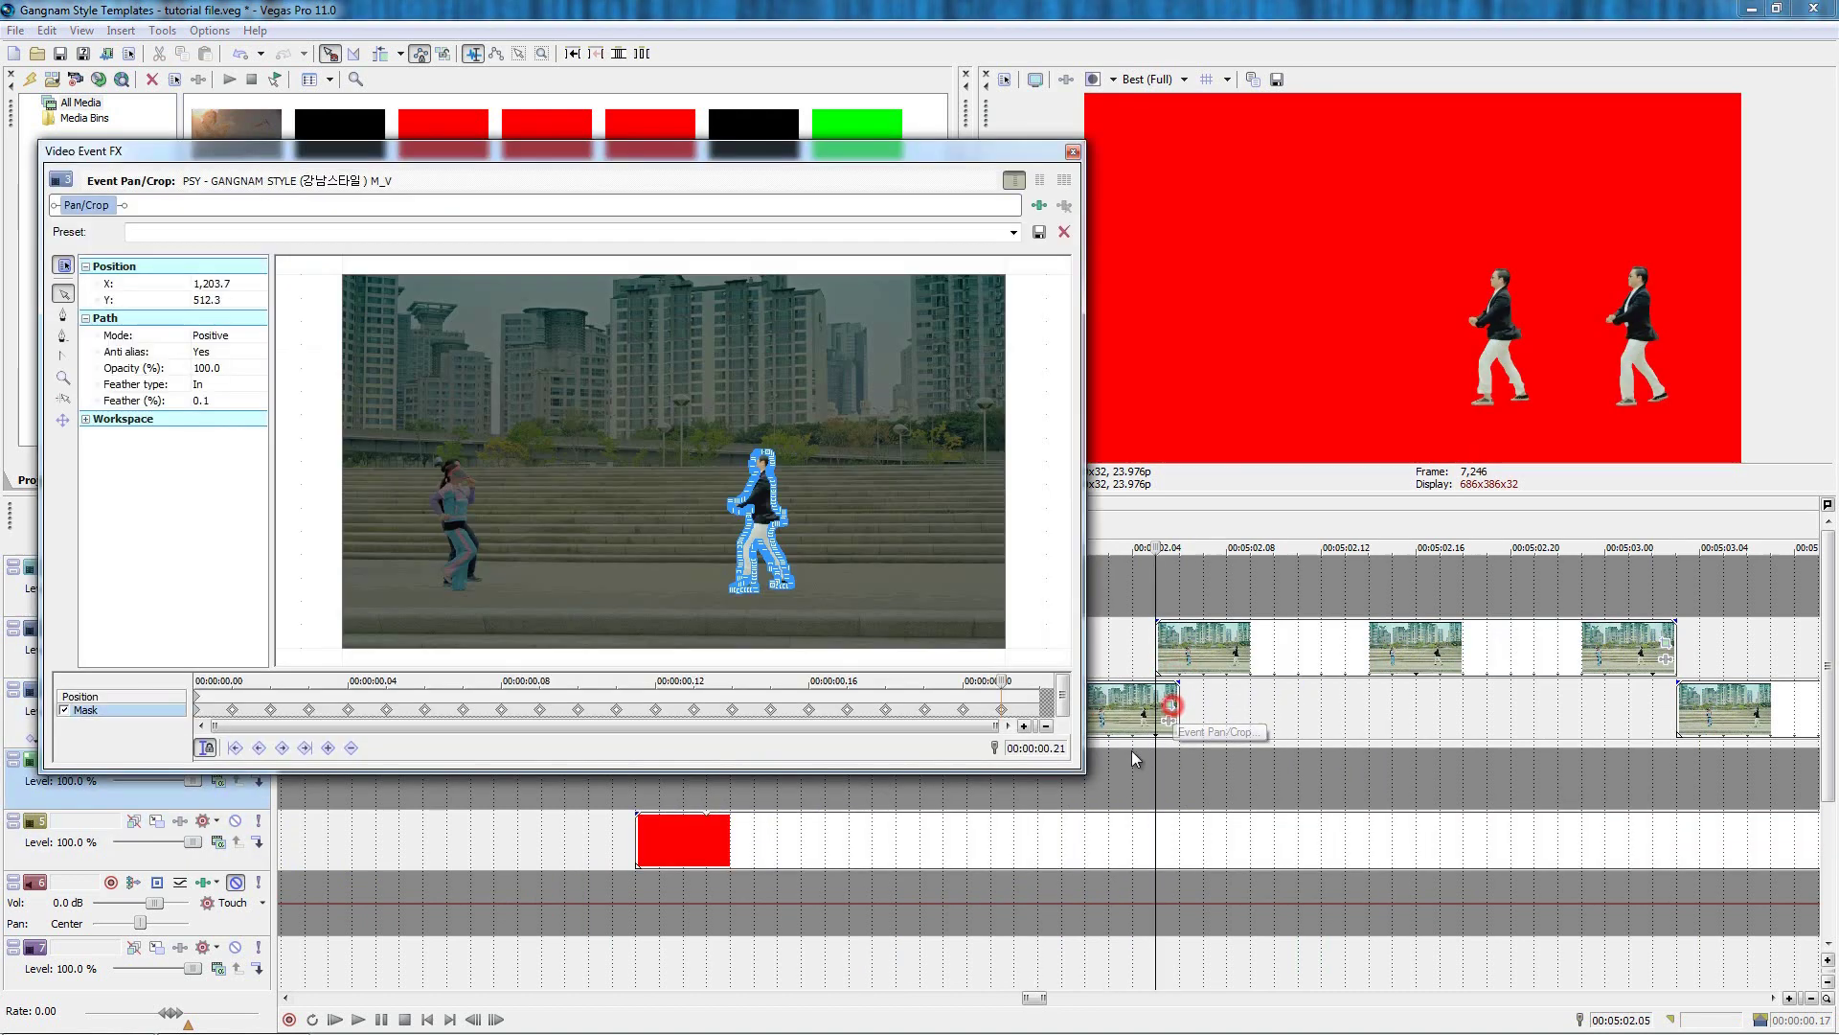
click(198, 698)
key(Left)
key(Left)
key(Left)
key(Left)
key(Left)
key(Left)
key(Left)
key(Left)
key(Left)
key(Left)
key(Left)
key(Left)
key(Left)
key(Left)
key(Left)
key(Left)
key(Left)
key(Left)
key(Left)
key(Left)
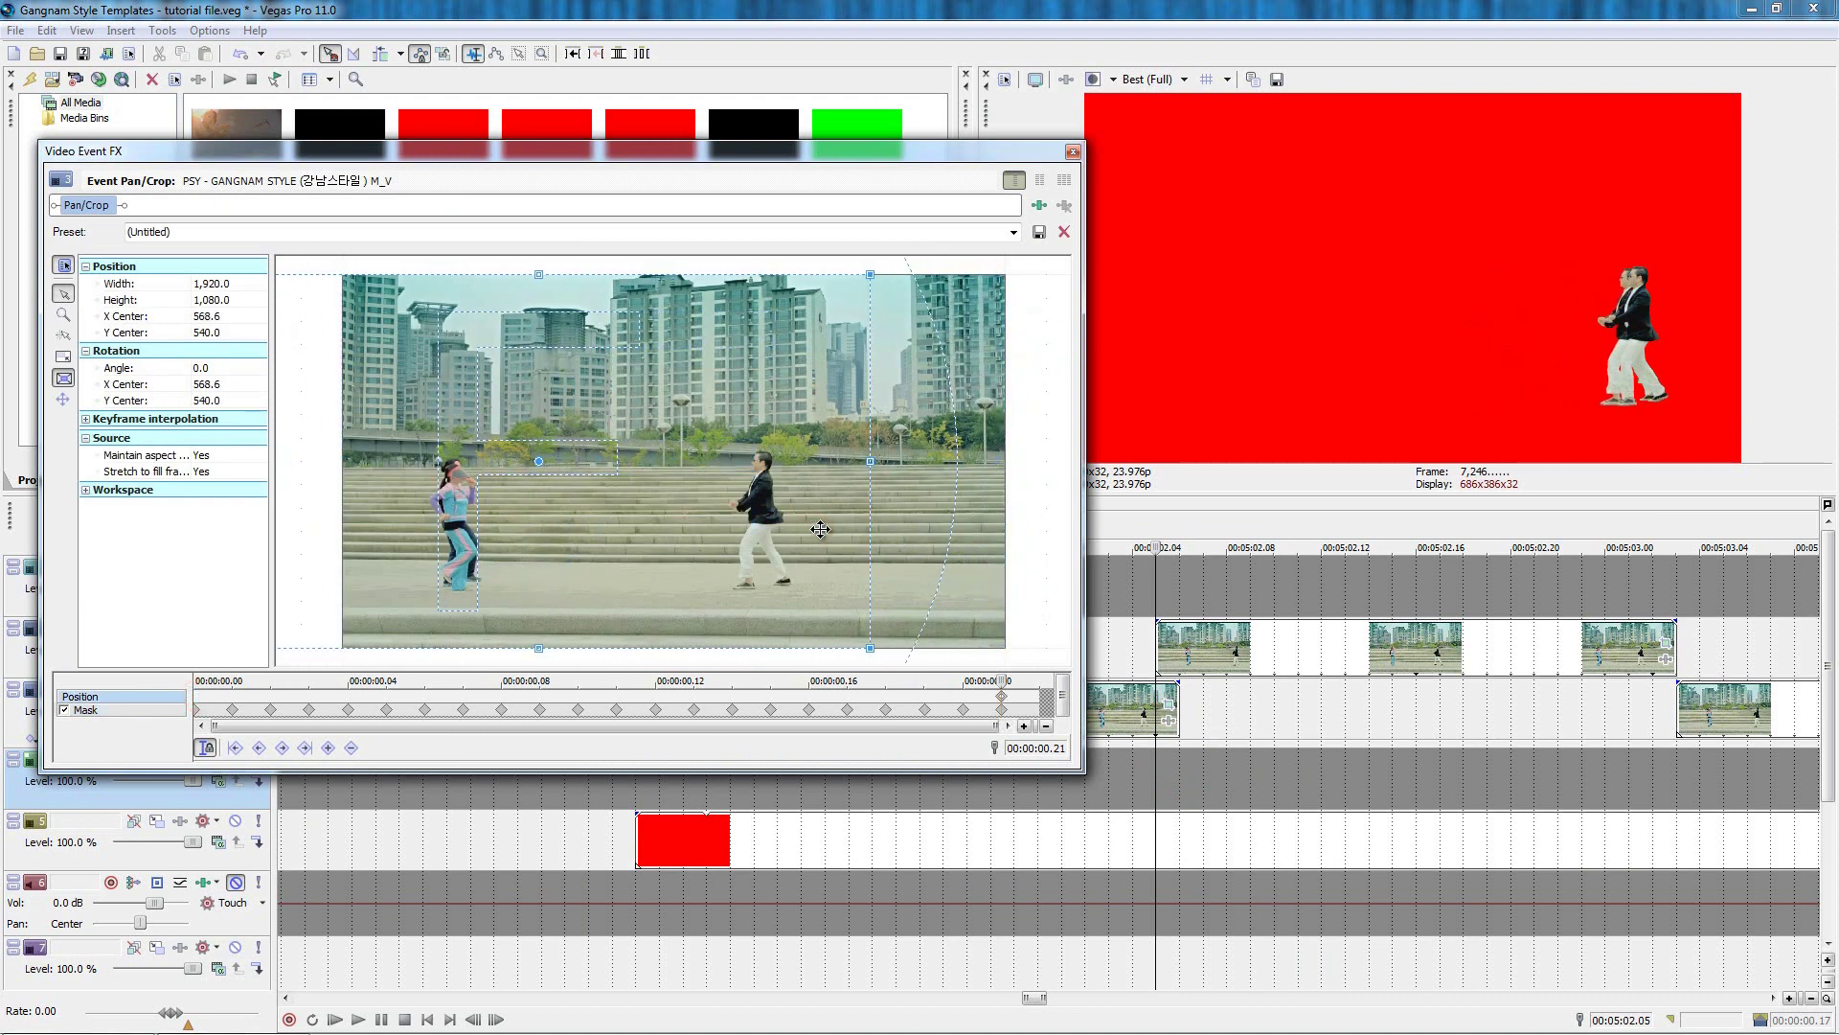
click(1073, 151)
click(1060, 728)
drag(1061, 728, 1038, 734)
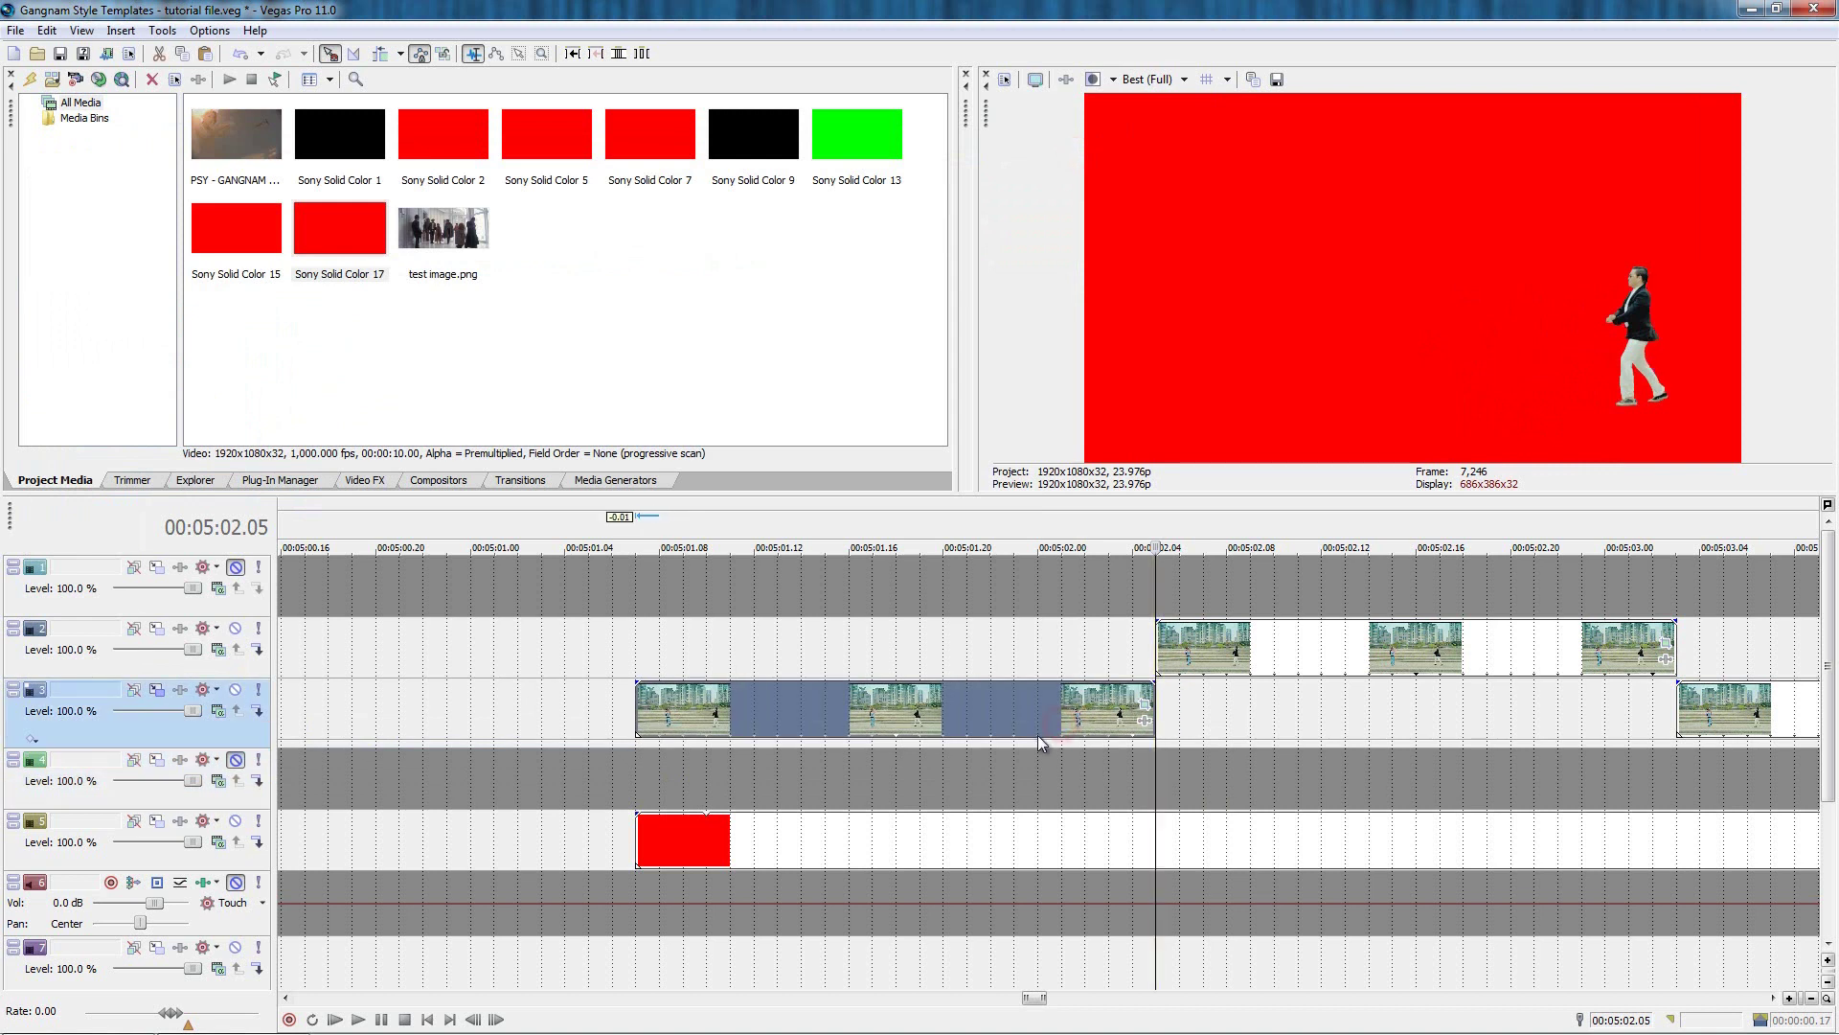
Play back the chained masked clips from 00:05:01.07 to check the man's continuous movement.
click(636, 665)
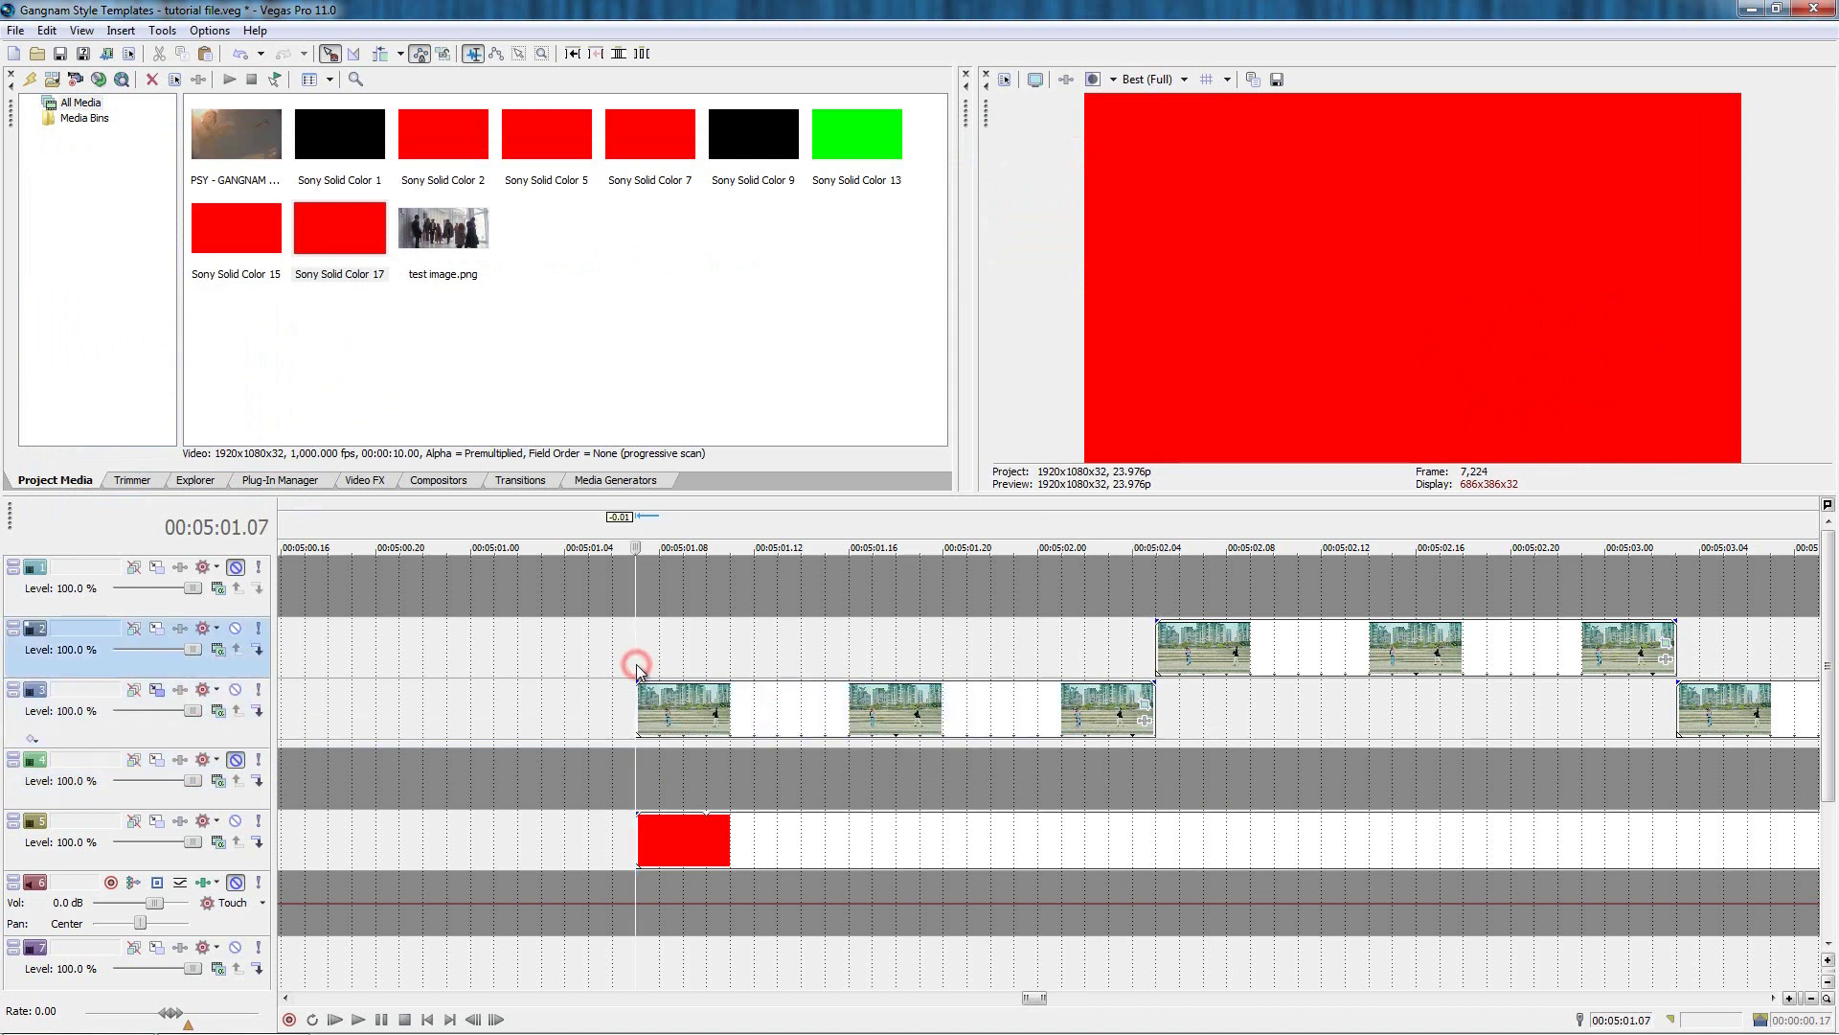
key(space)
scroll(1446, 527, down, 1)
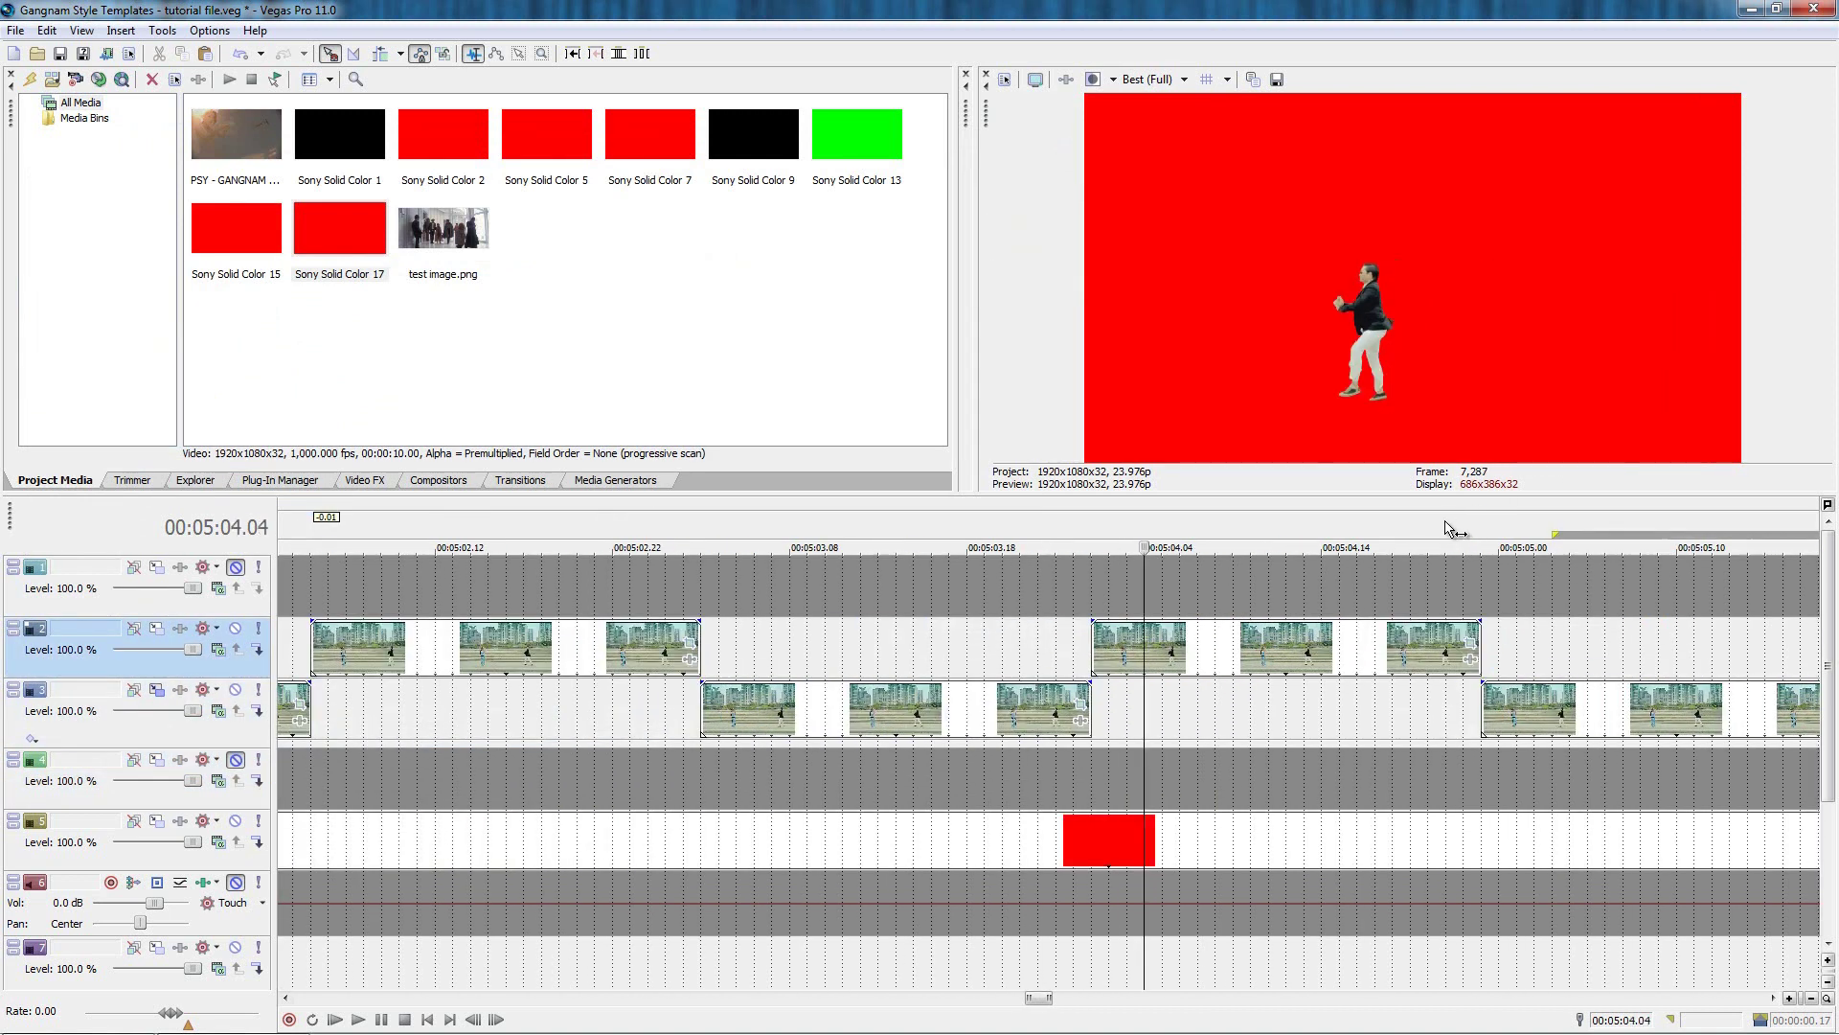
scroll(1360, 612, down, 2)
Paste a copy of the last masked clip on the upper track at its end, slid back one frame to overlap.
click(792, 720)
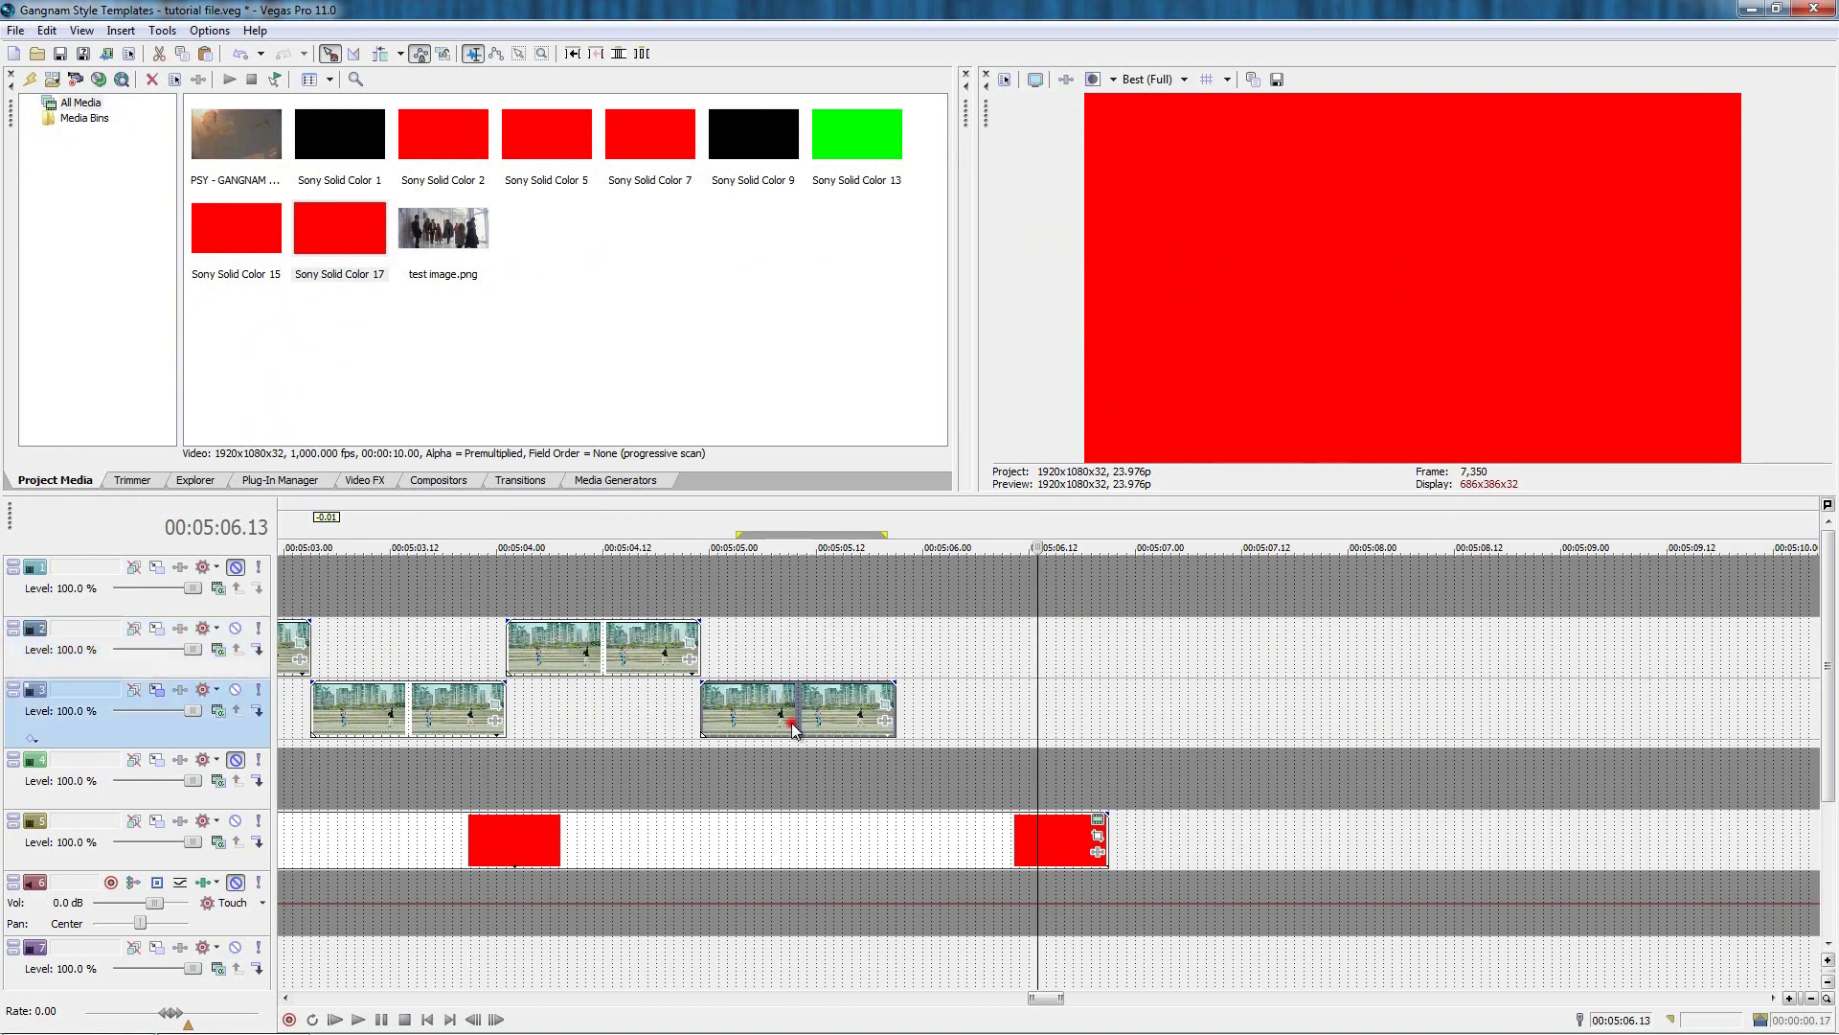
key(ctrl+c)
click(896, 647)
key(ctrl+v)
key(Left)
drag(1015, 648, 1007, 646)
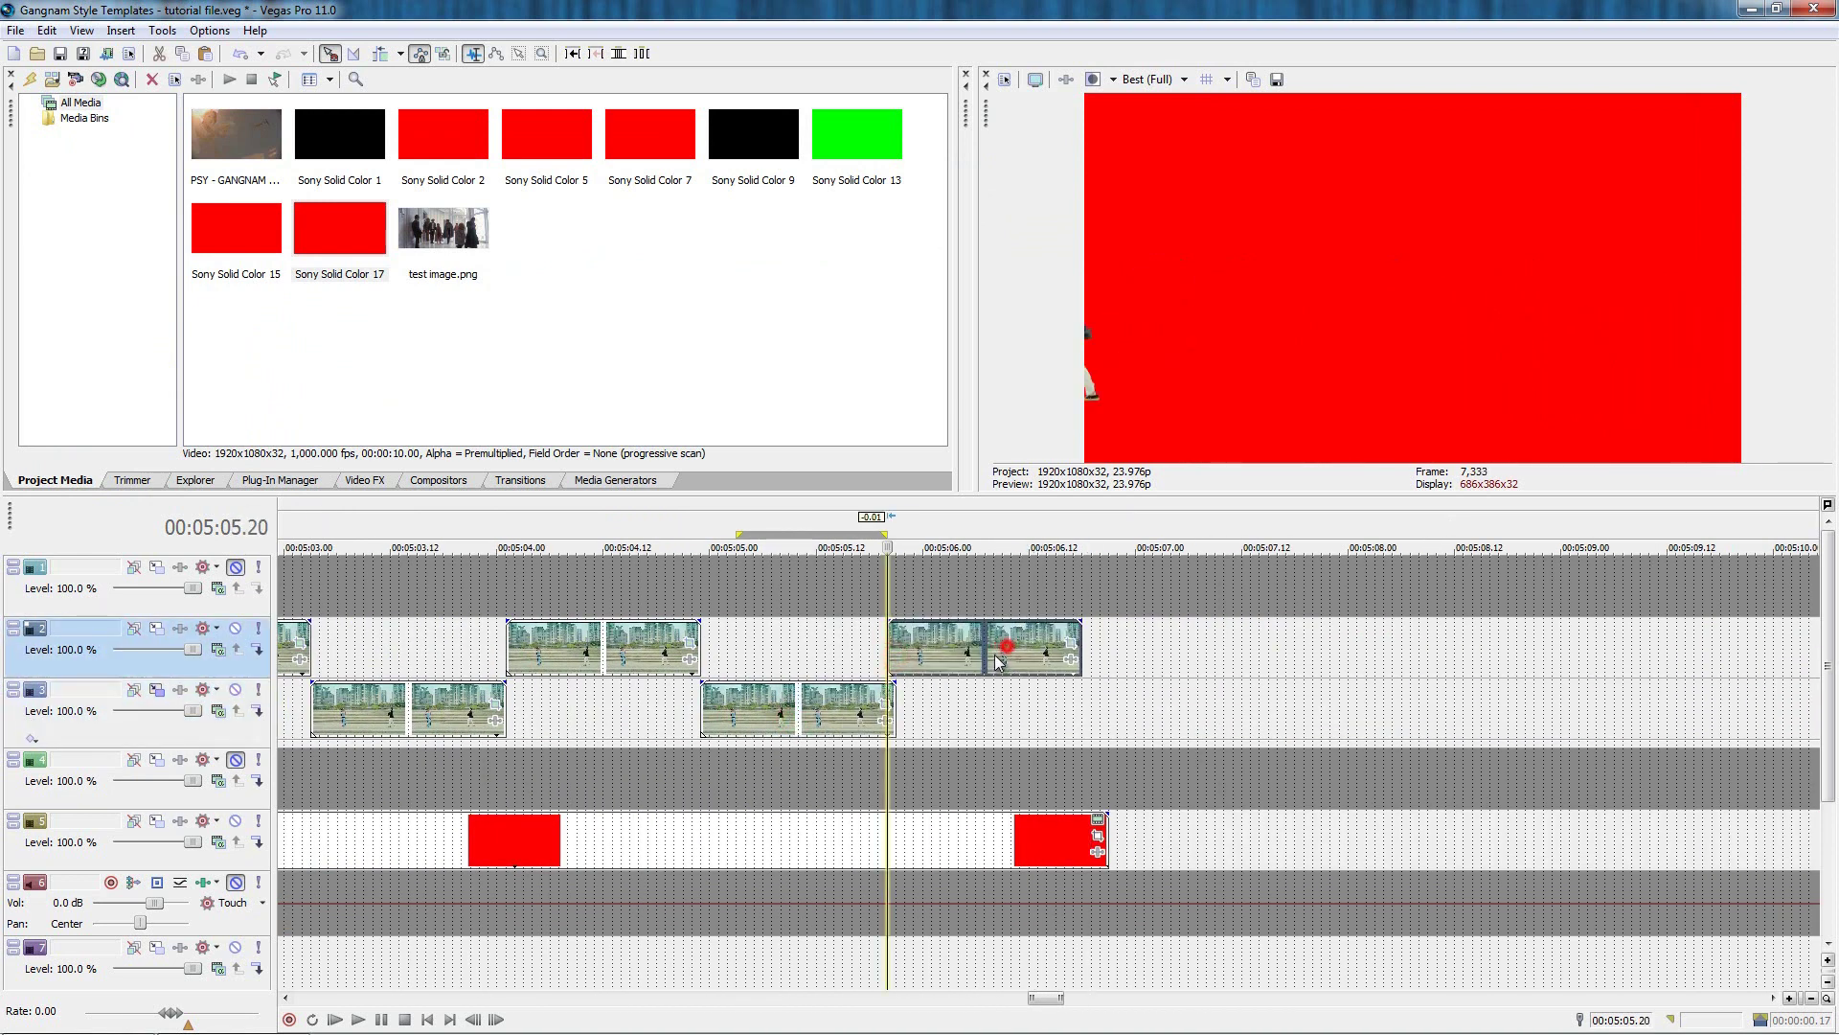
Shift the final clip's Pan/Crop position to match the previous clip's last pose and restore its start to 00:05:05.21.
click(1072, 643)
drag(904, 525, 955, 525)
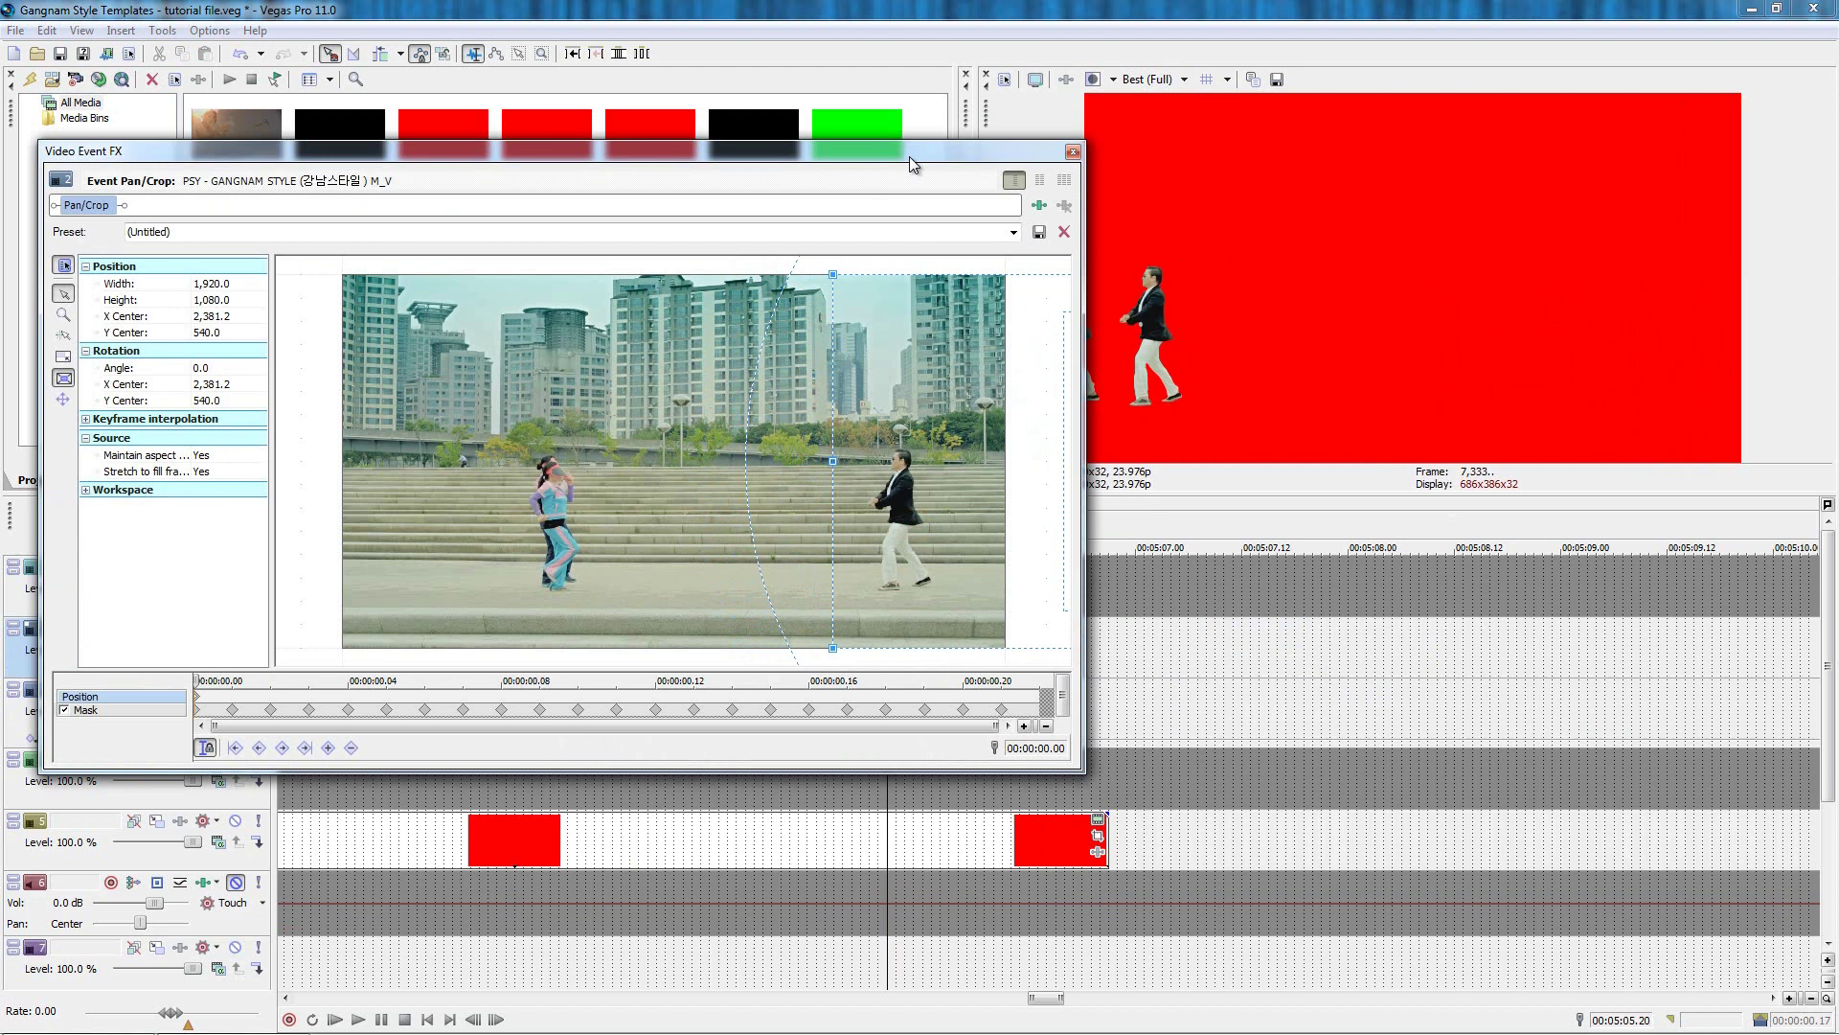
drag(903, 157, 883, 156)
drag(860, 464, 934, 464)
click(1054, 150)
drag(962, 655, 970, 657)
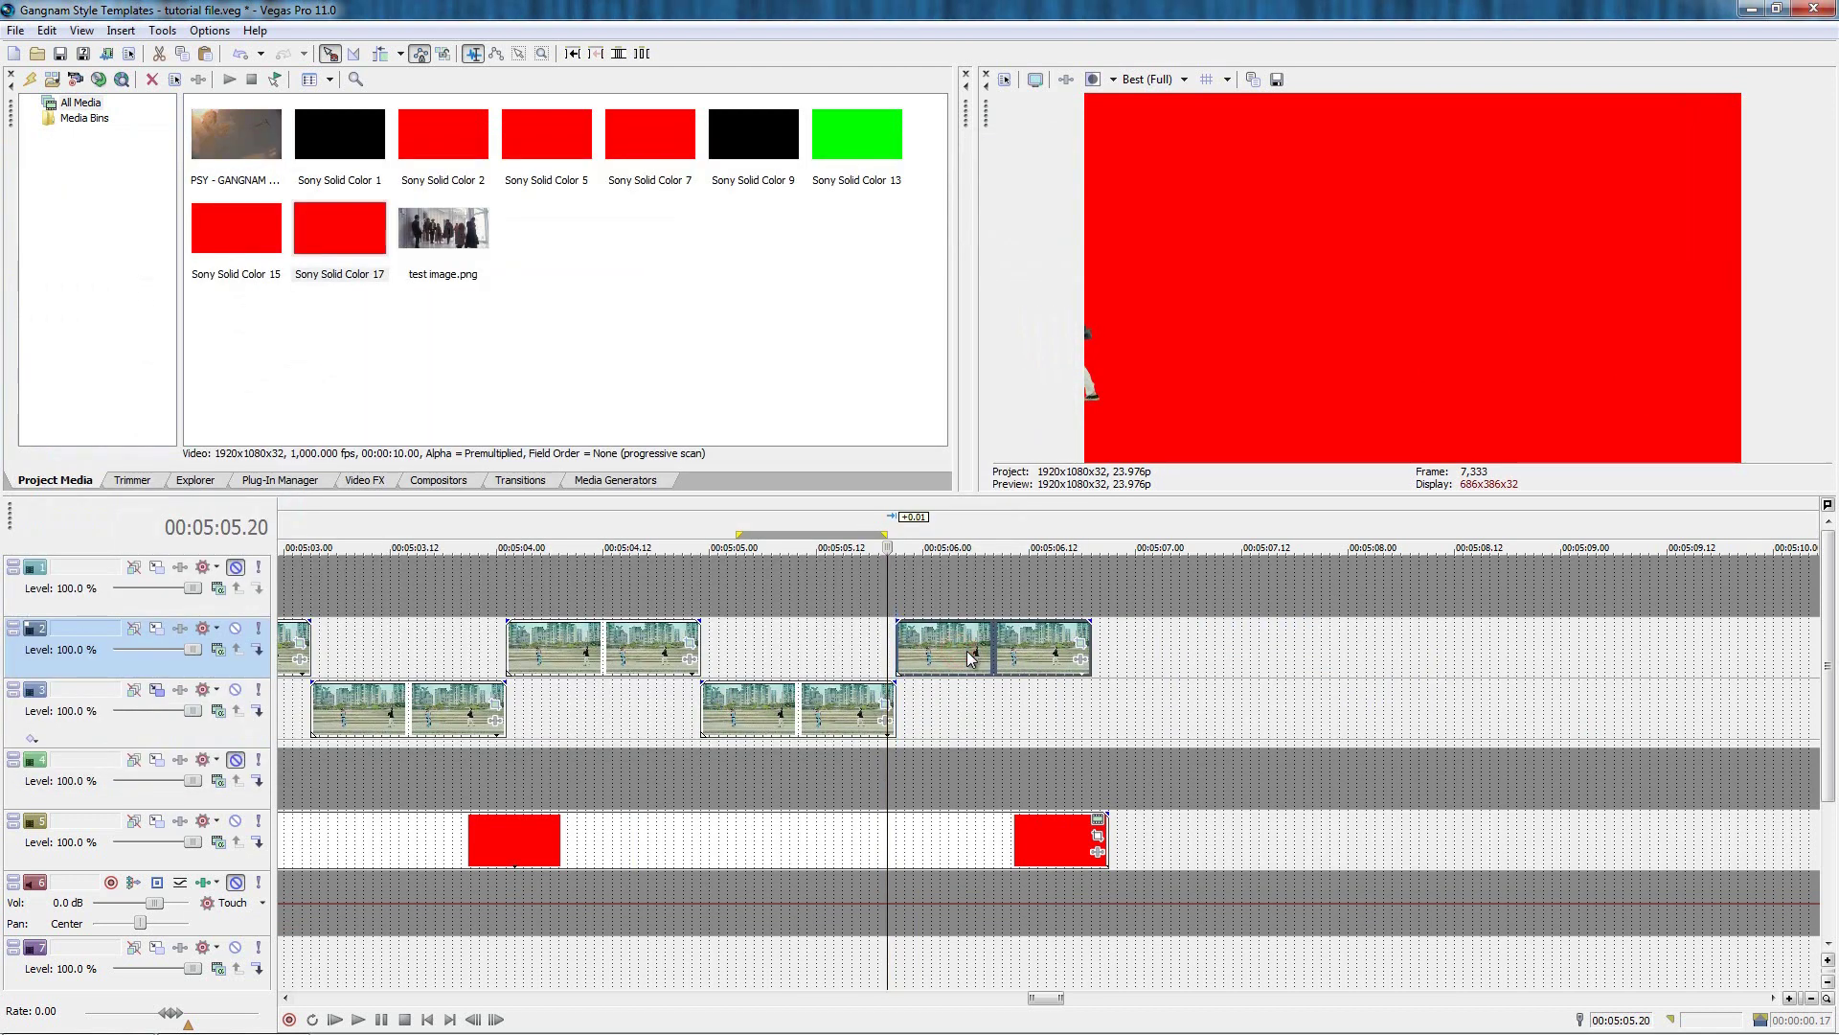
Step through the frames at the last join and play back the whole sequence of masked clips.
key(Right)
key(Left)
key(Right)
scroll(970, 656, down, 5)
drag(851, 752, 1049, 751)
key(space)
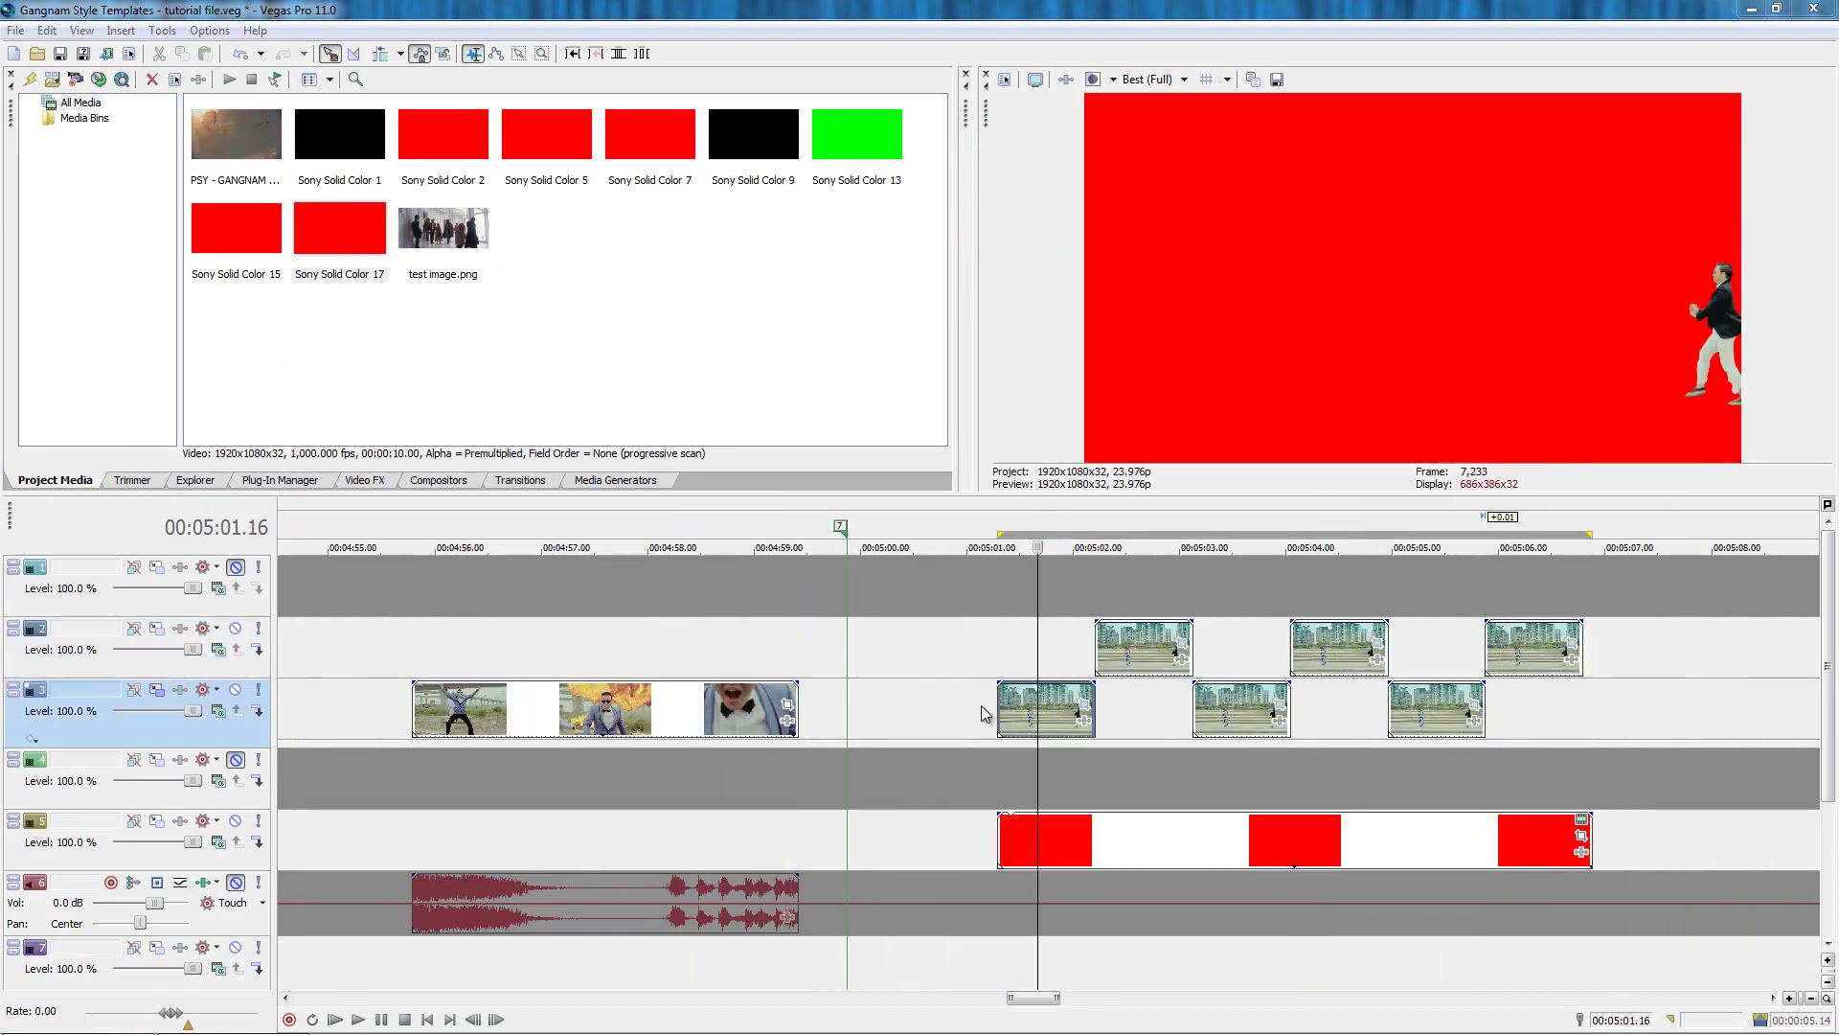
Move the three masked clips from the lower track up to line up all six in one row.
click(1153, 600)
click(1305, 605)
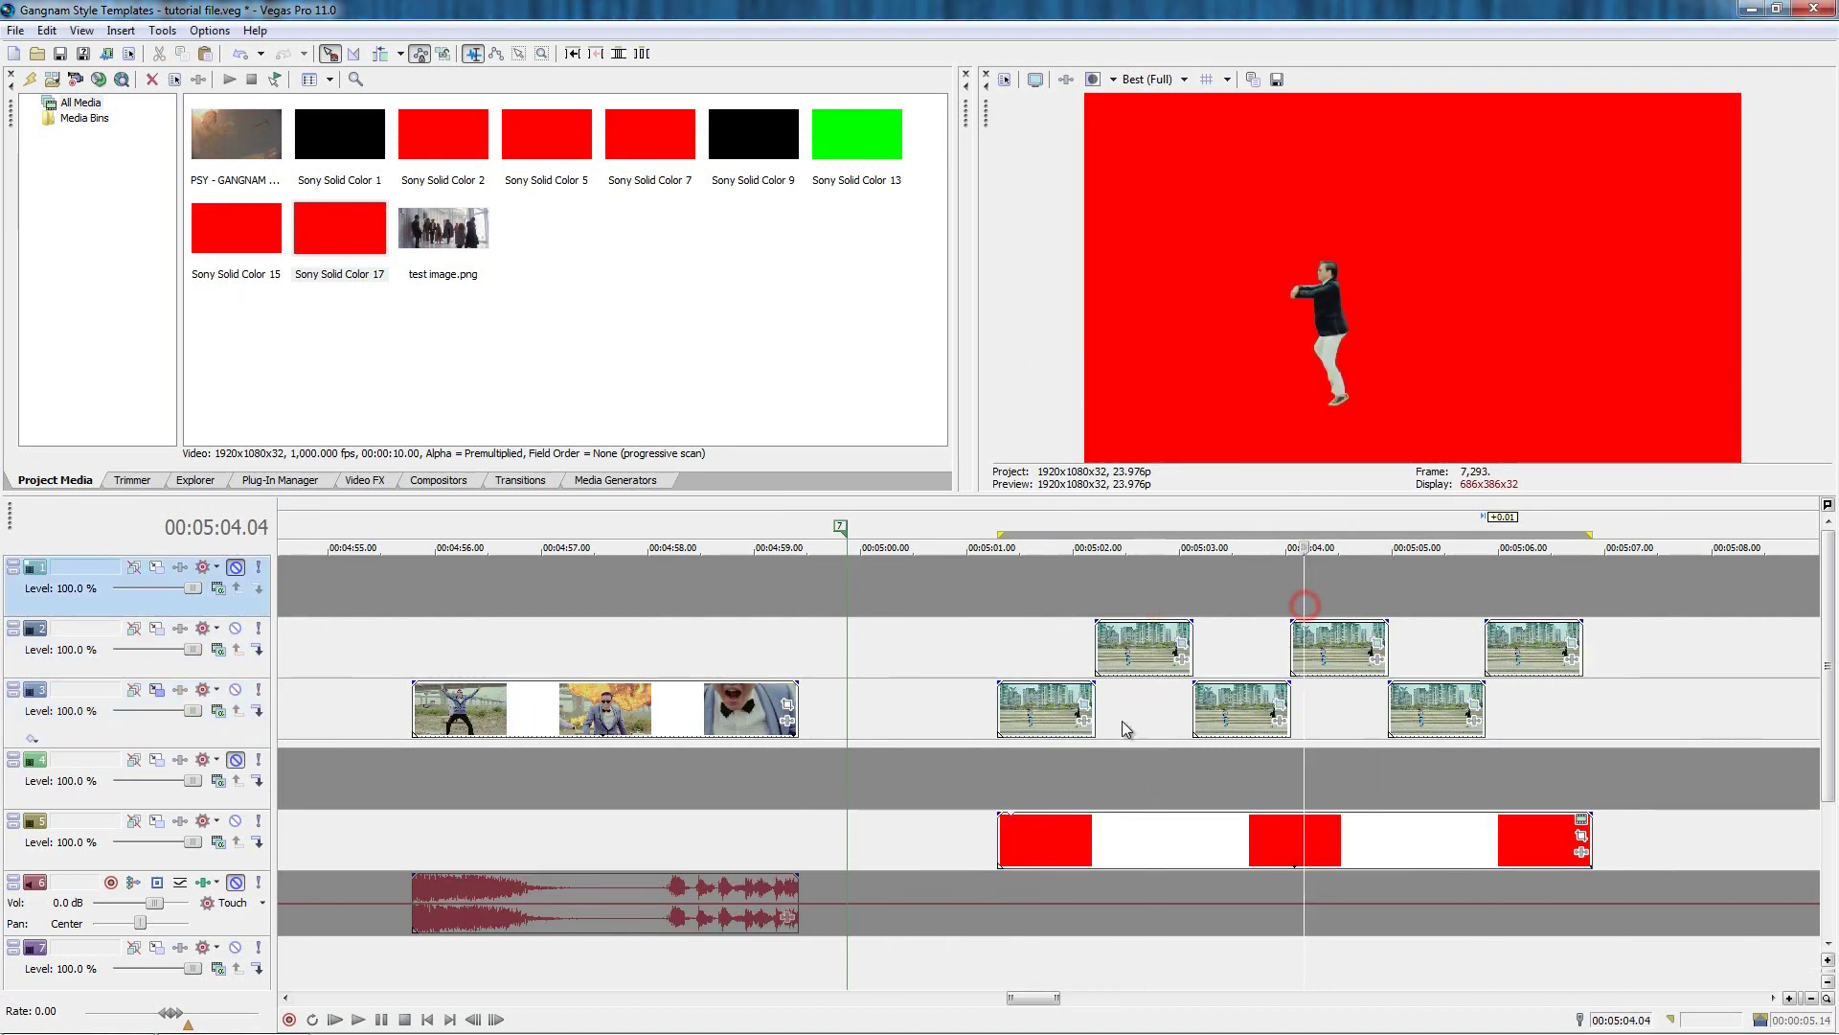
click(1032, 699)
ctrl+click(1246, 699)
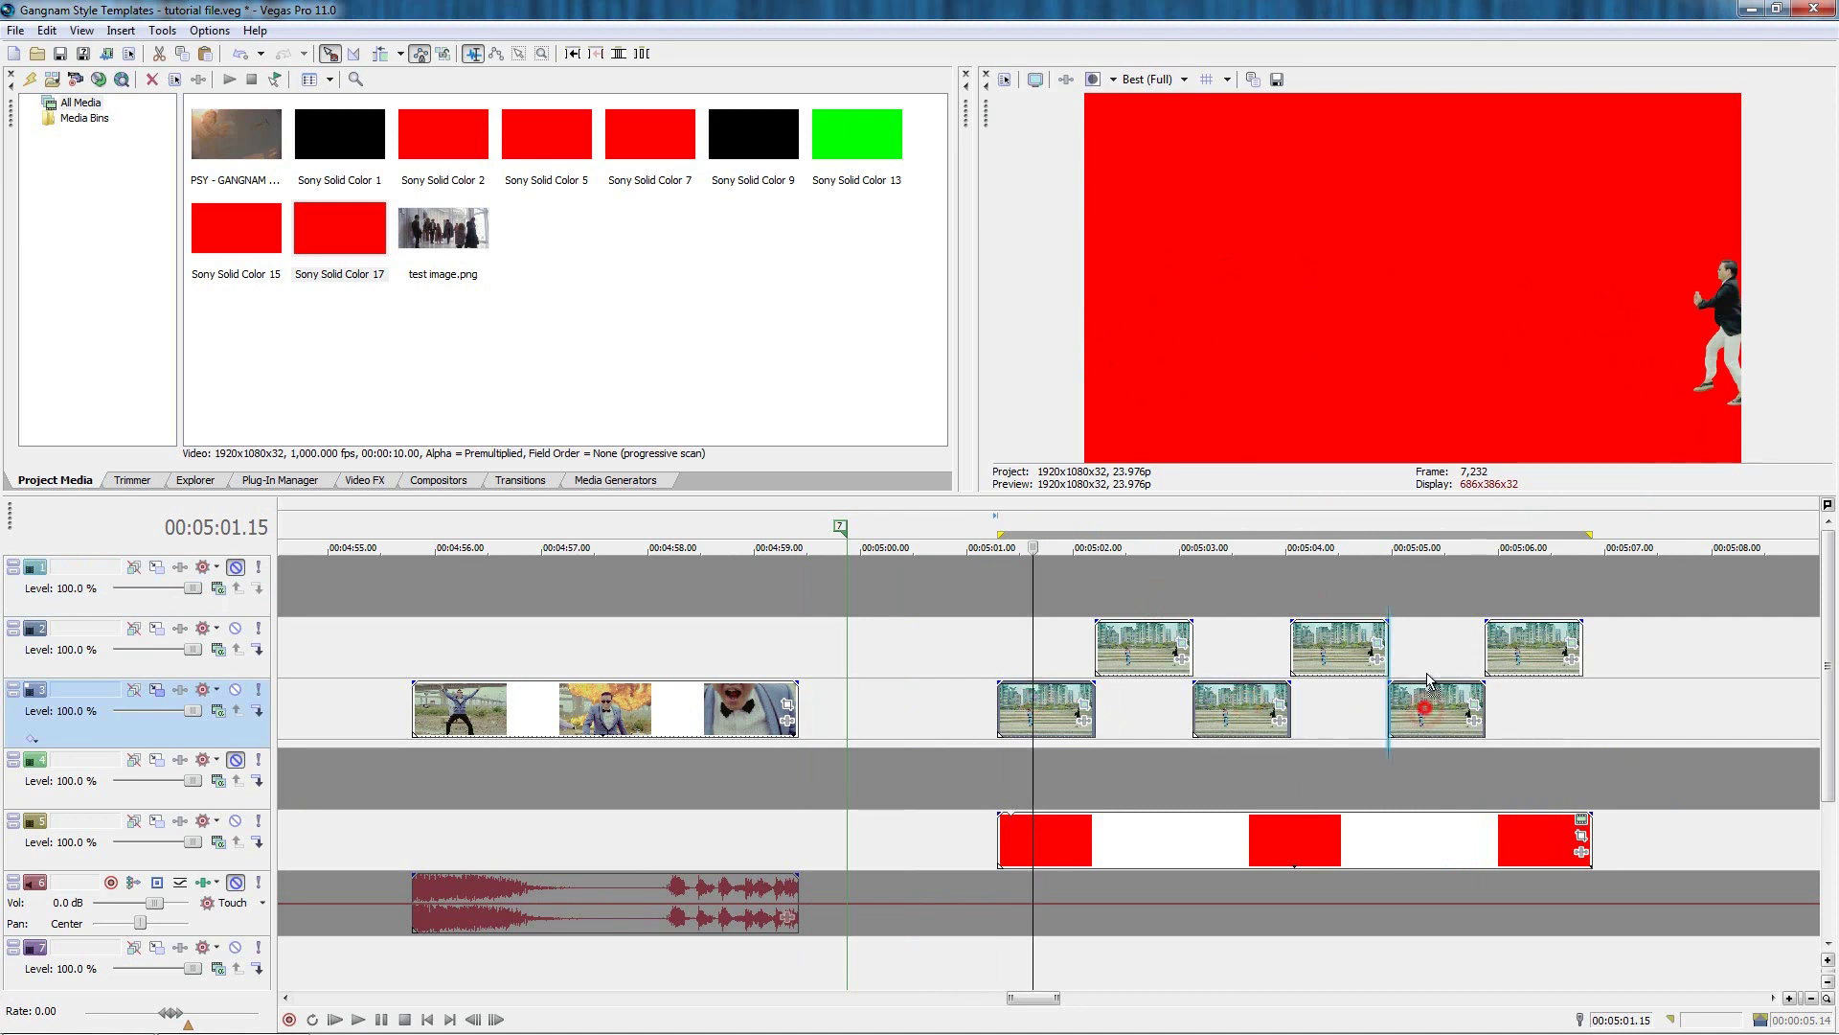
drag(1426, 680, 1426, 651)
Copy the whole row of six masked clips.
click(1299, 698)
click(1037, 652)
shift+click(1552, 649)
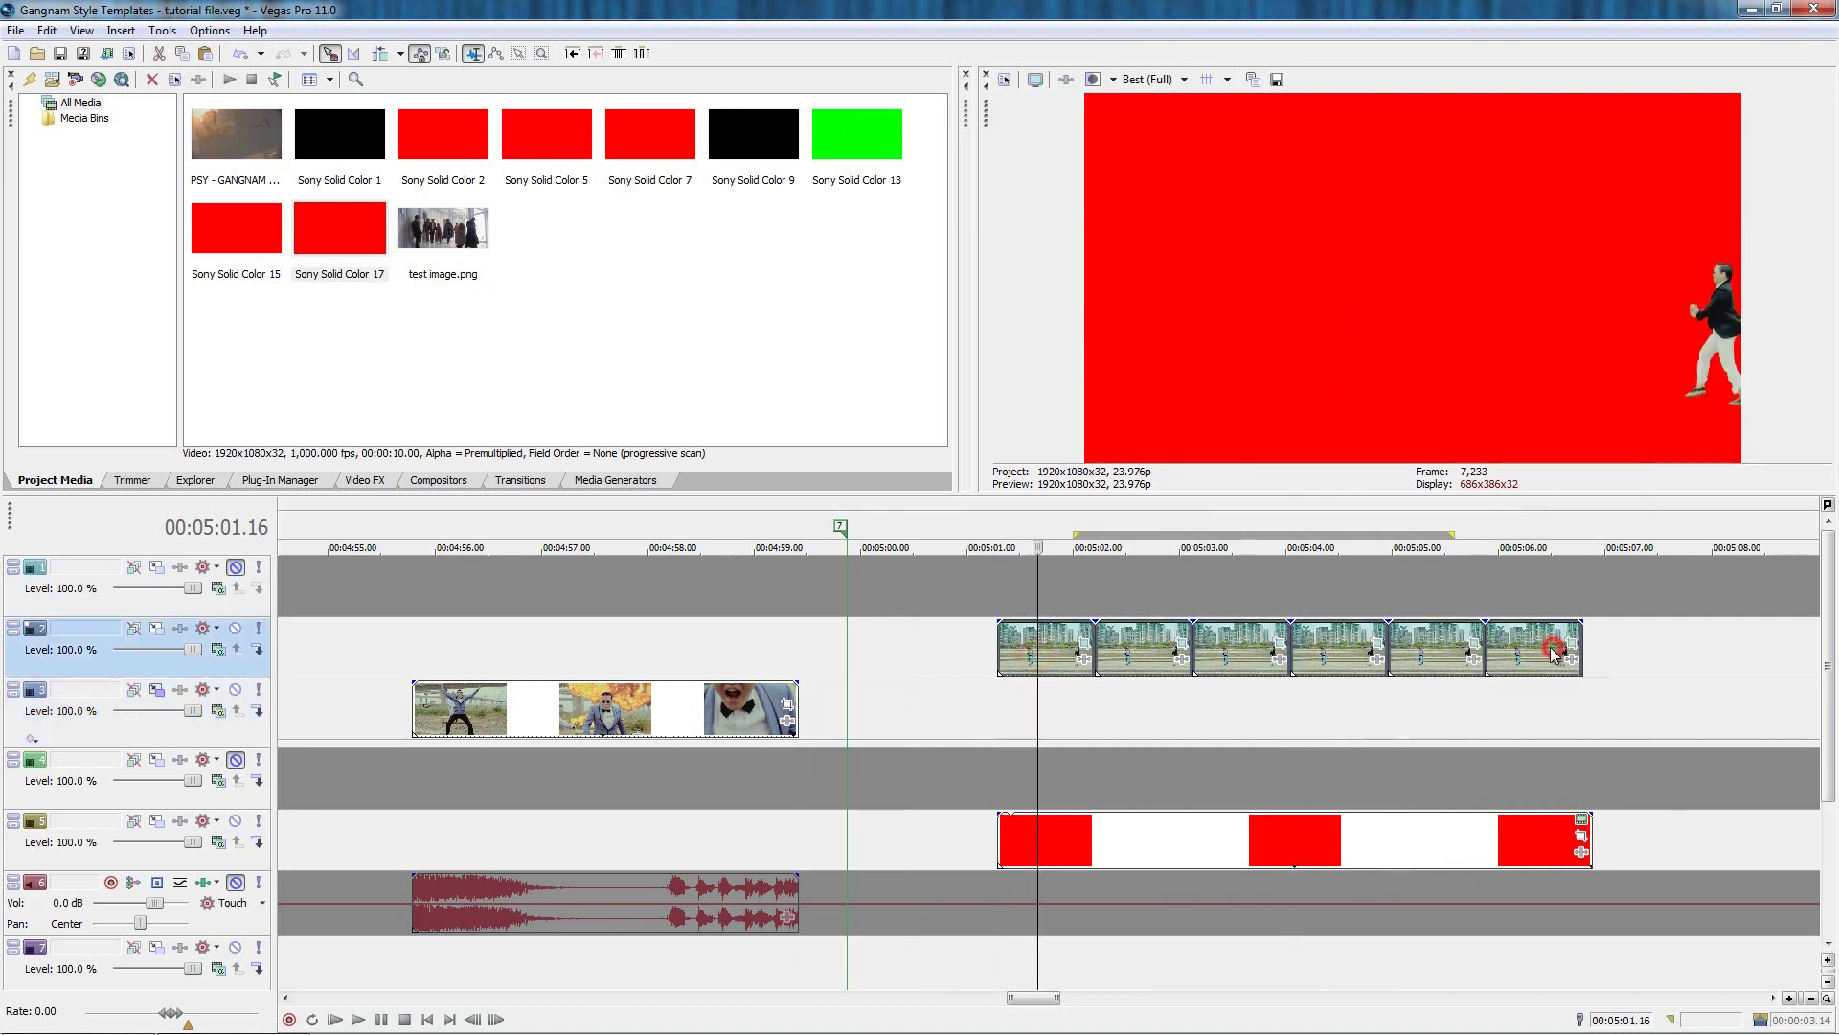
right_click(1518, 661)
click(1580, 321)
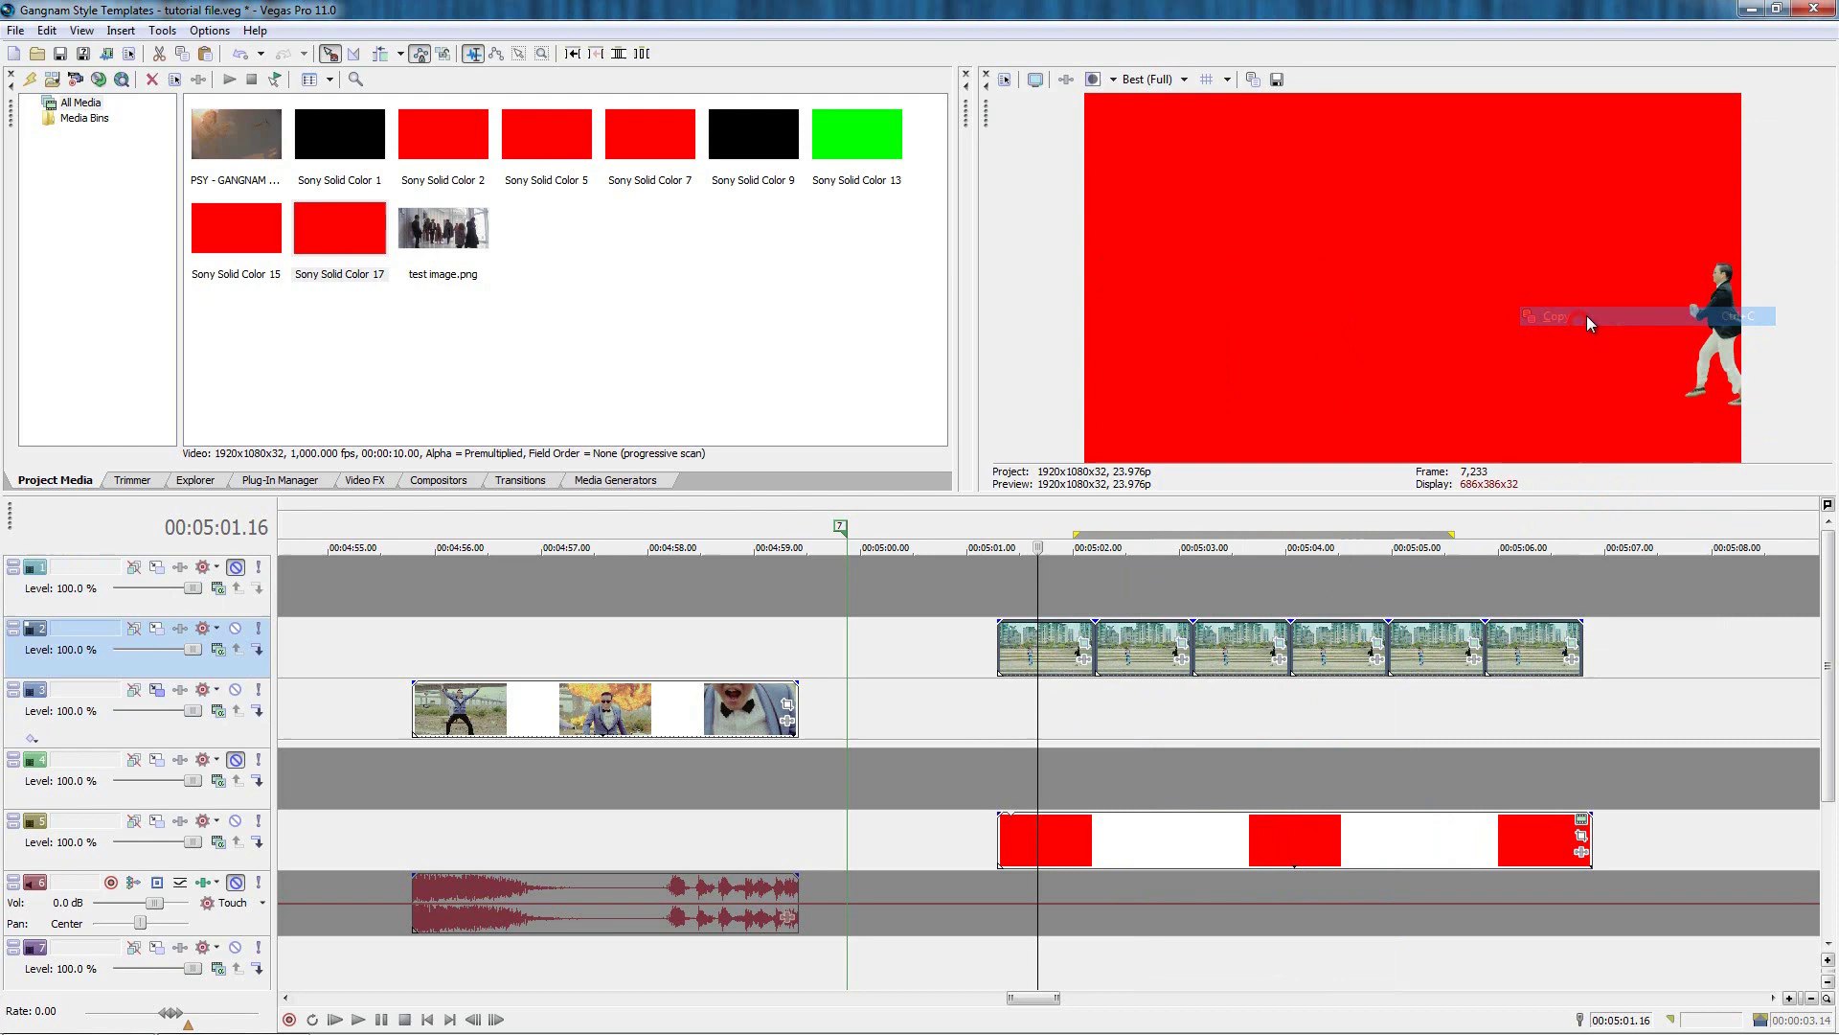
Switch to the Tutorial PSYwalker project, paste the six clips on the second track at 00:02:32.11 and play them back.
click(1753, 10)
click(76, 1023)
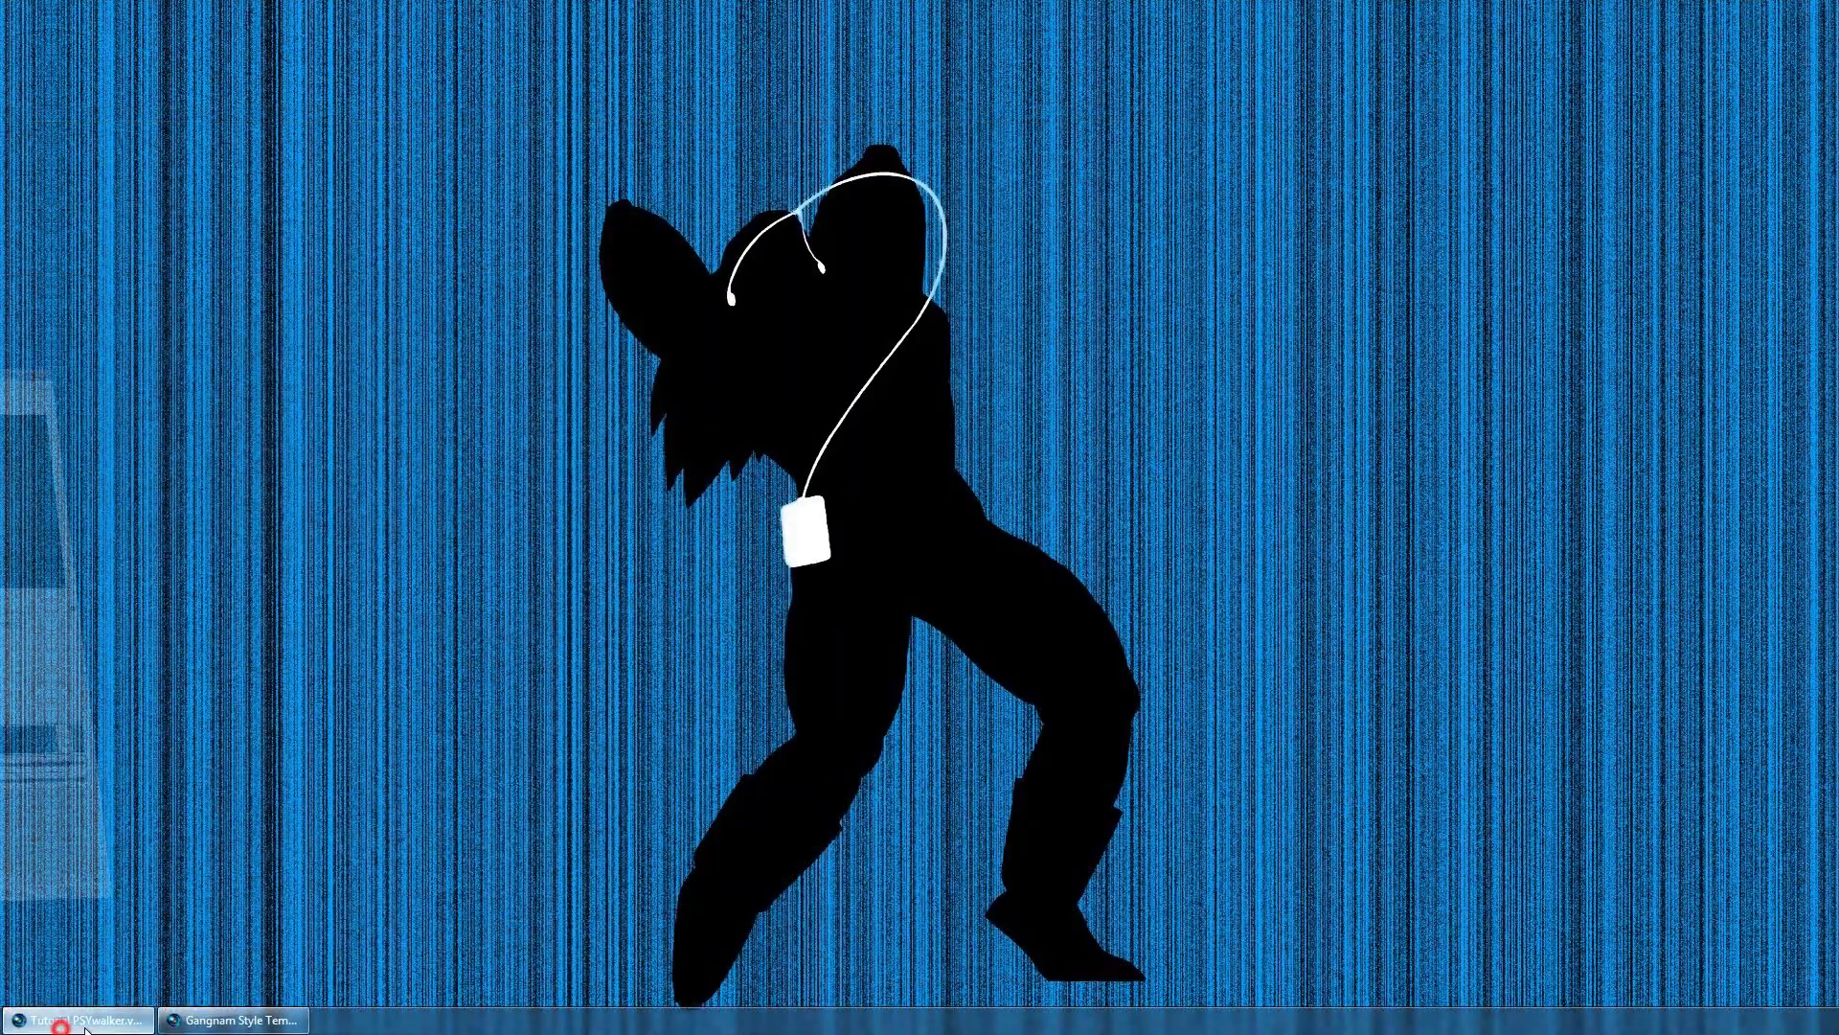
click(653, 621)
key(space)
scroll(1015, 565, up, 5)
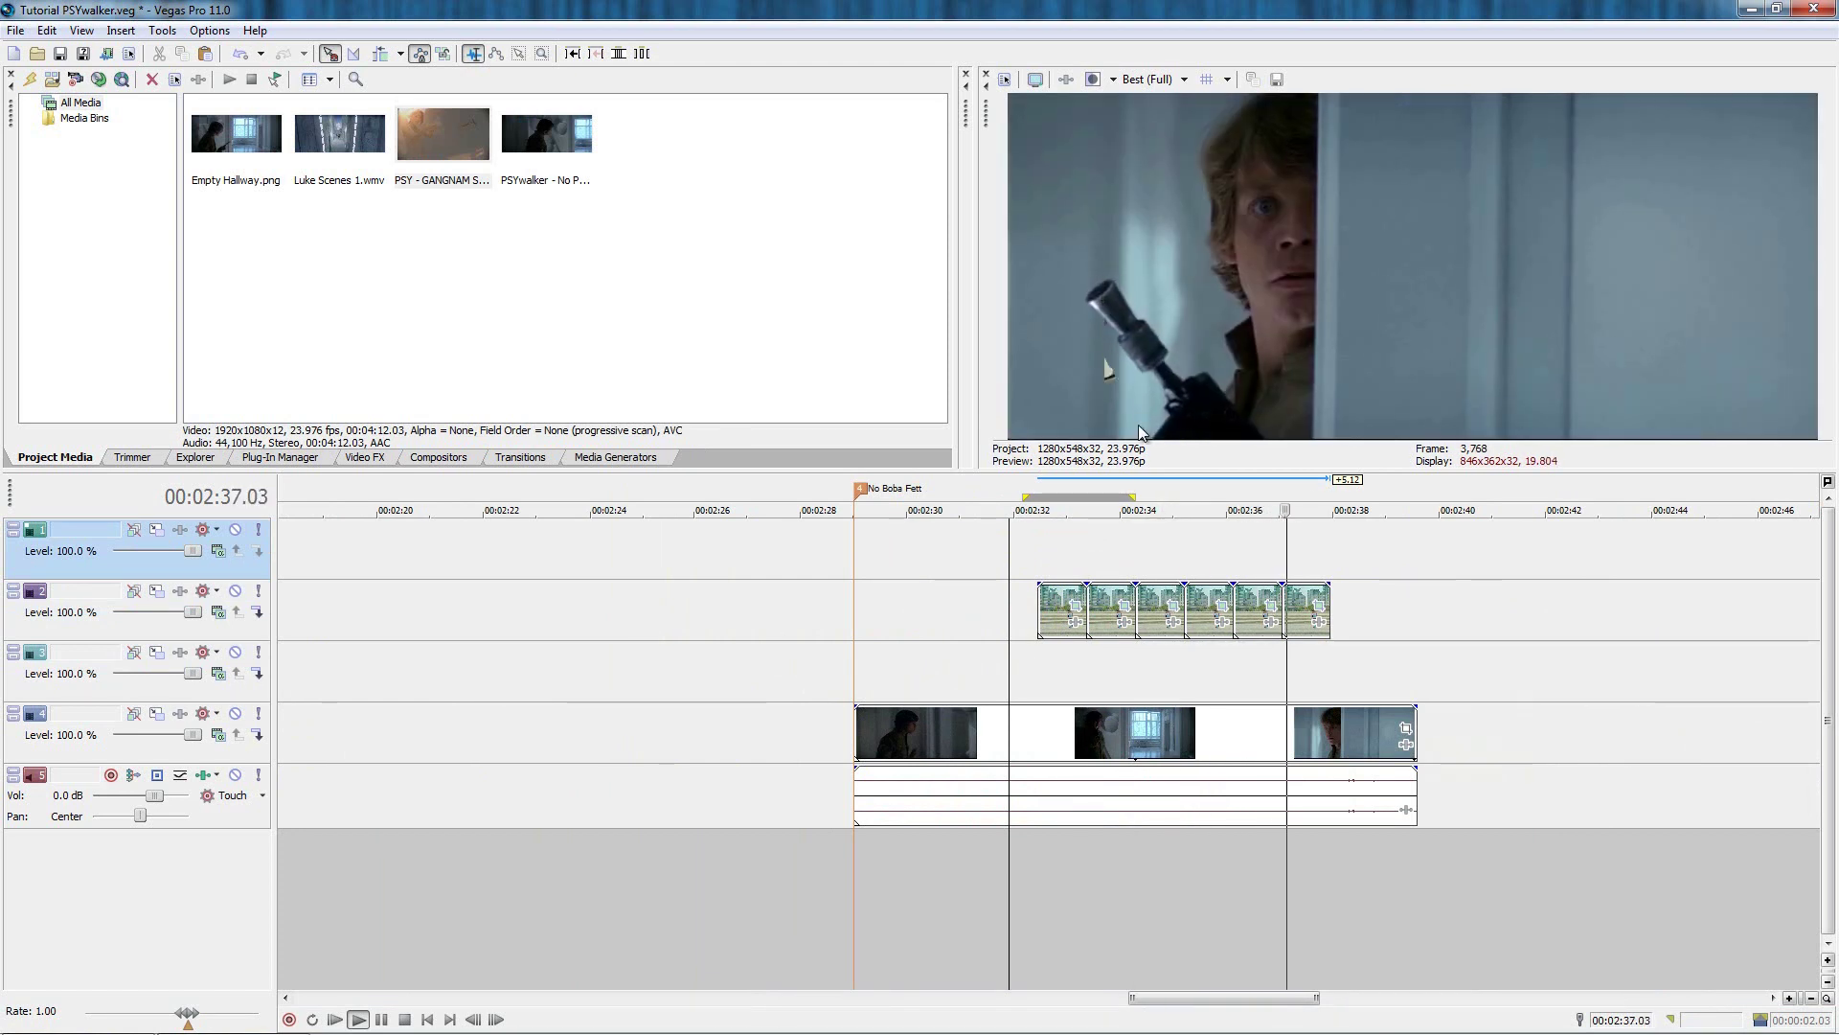
Move the six pasted PSY clips up to the top track, keeping their start at 00:02:32.11.
click(1037, 550)
click(1305, 611)
drag(1300, 573, 1301, 546)
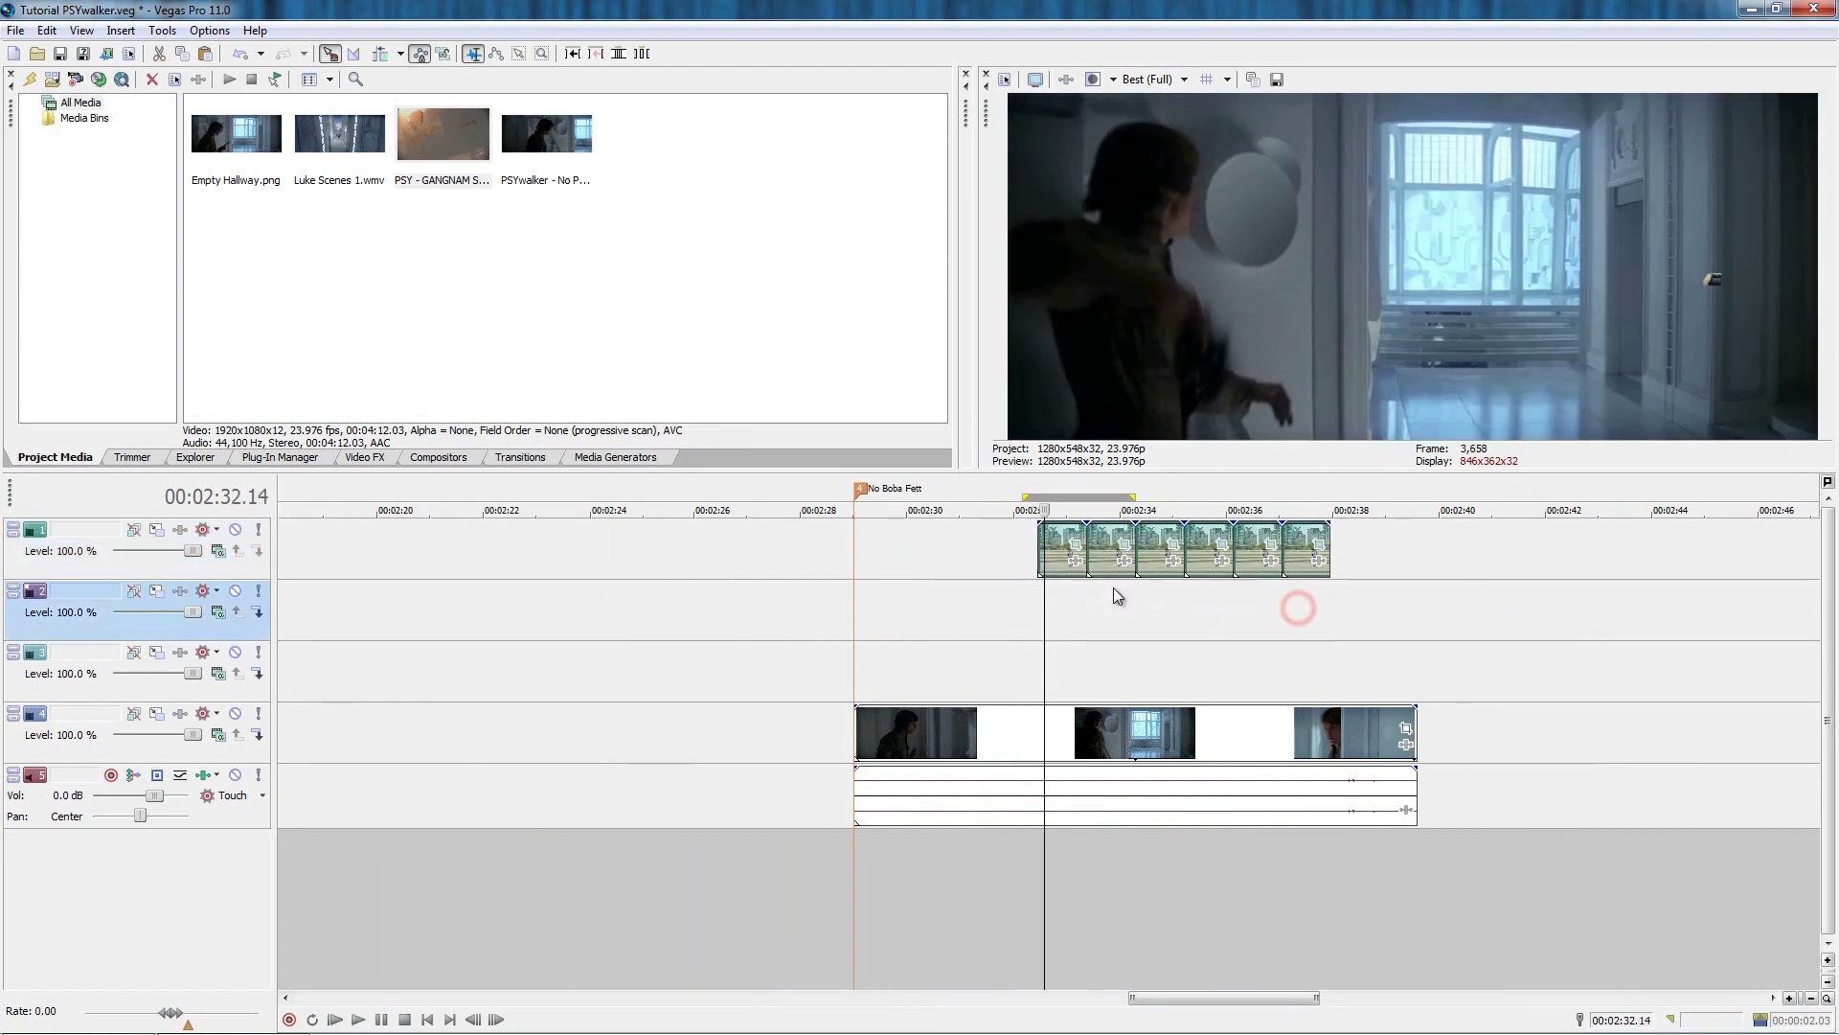
Flip the top track horizontally in Track Motion at 00:02:32.11 and preview the man's walk across the hallway.
click(1036, 601)
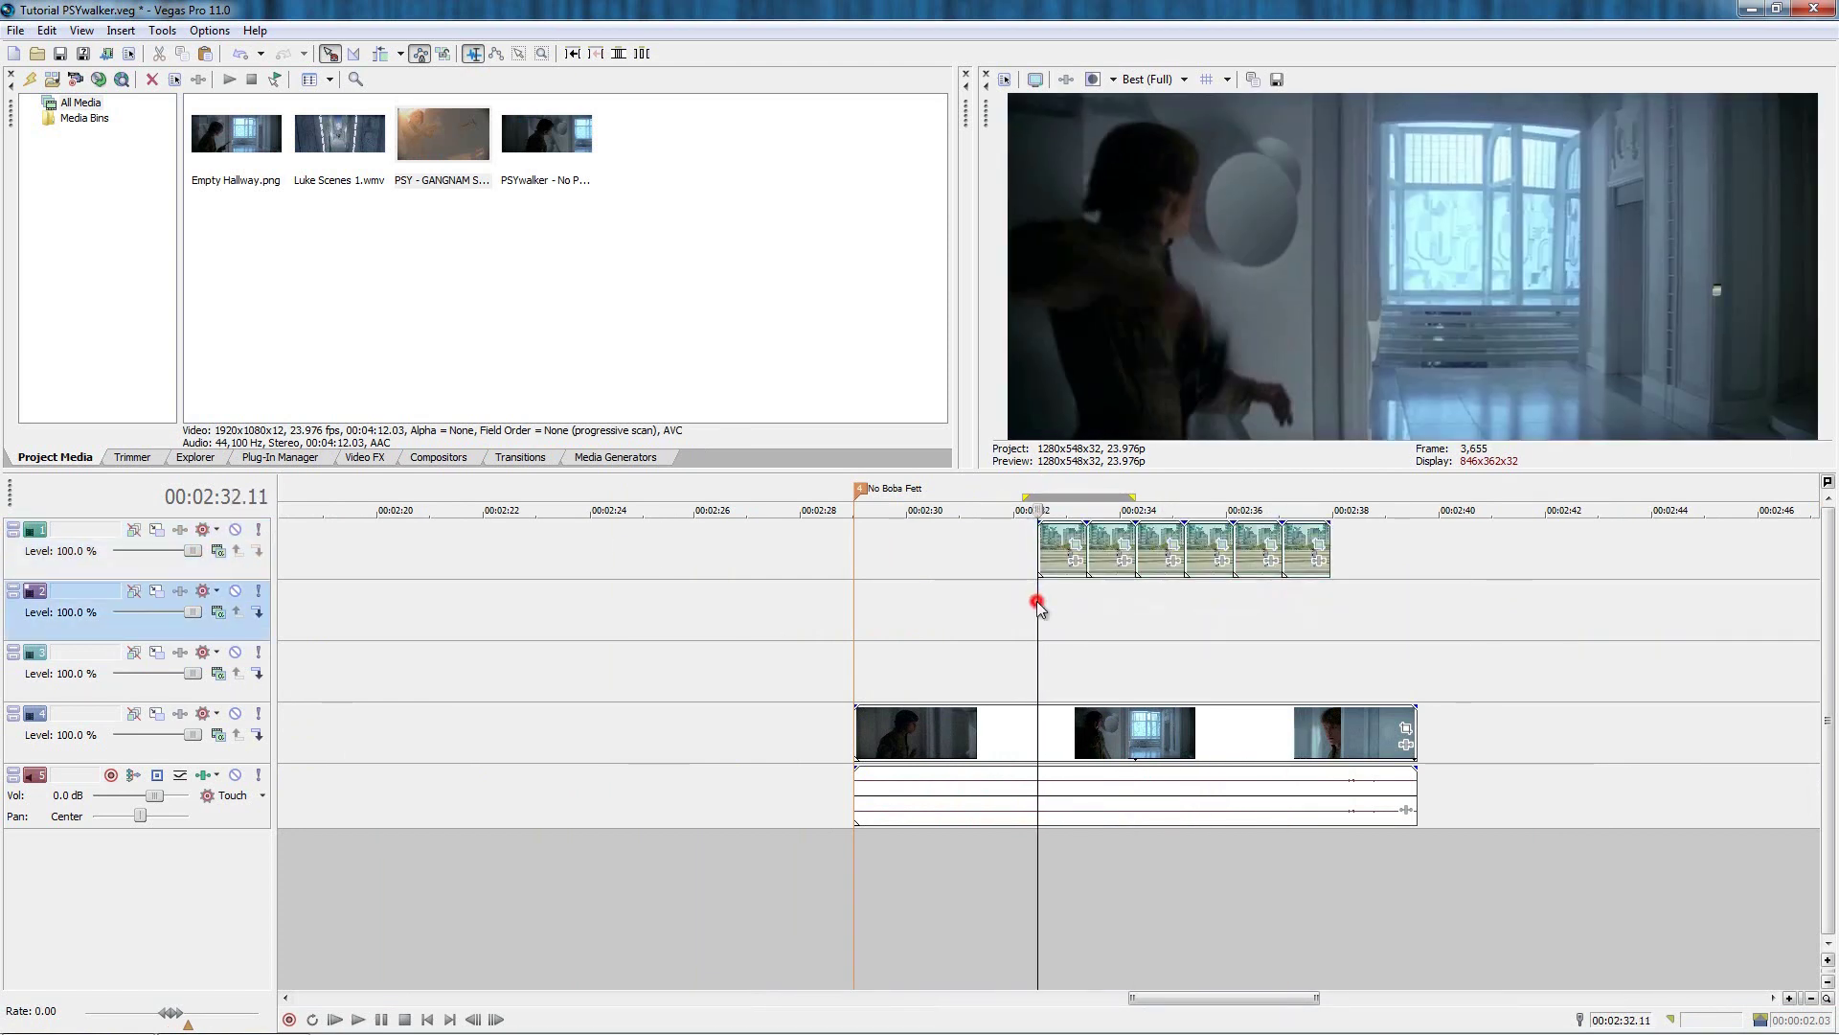
click(158, 534)
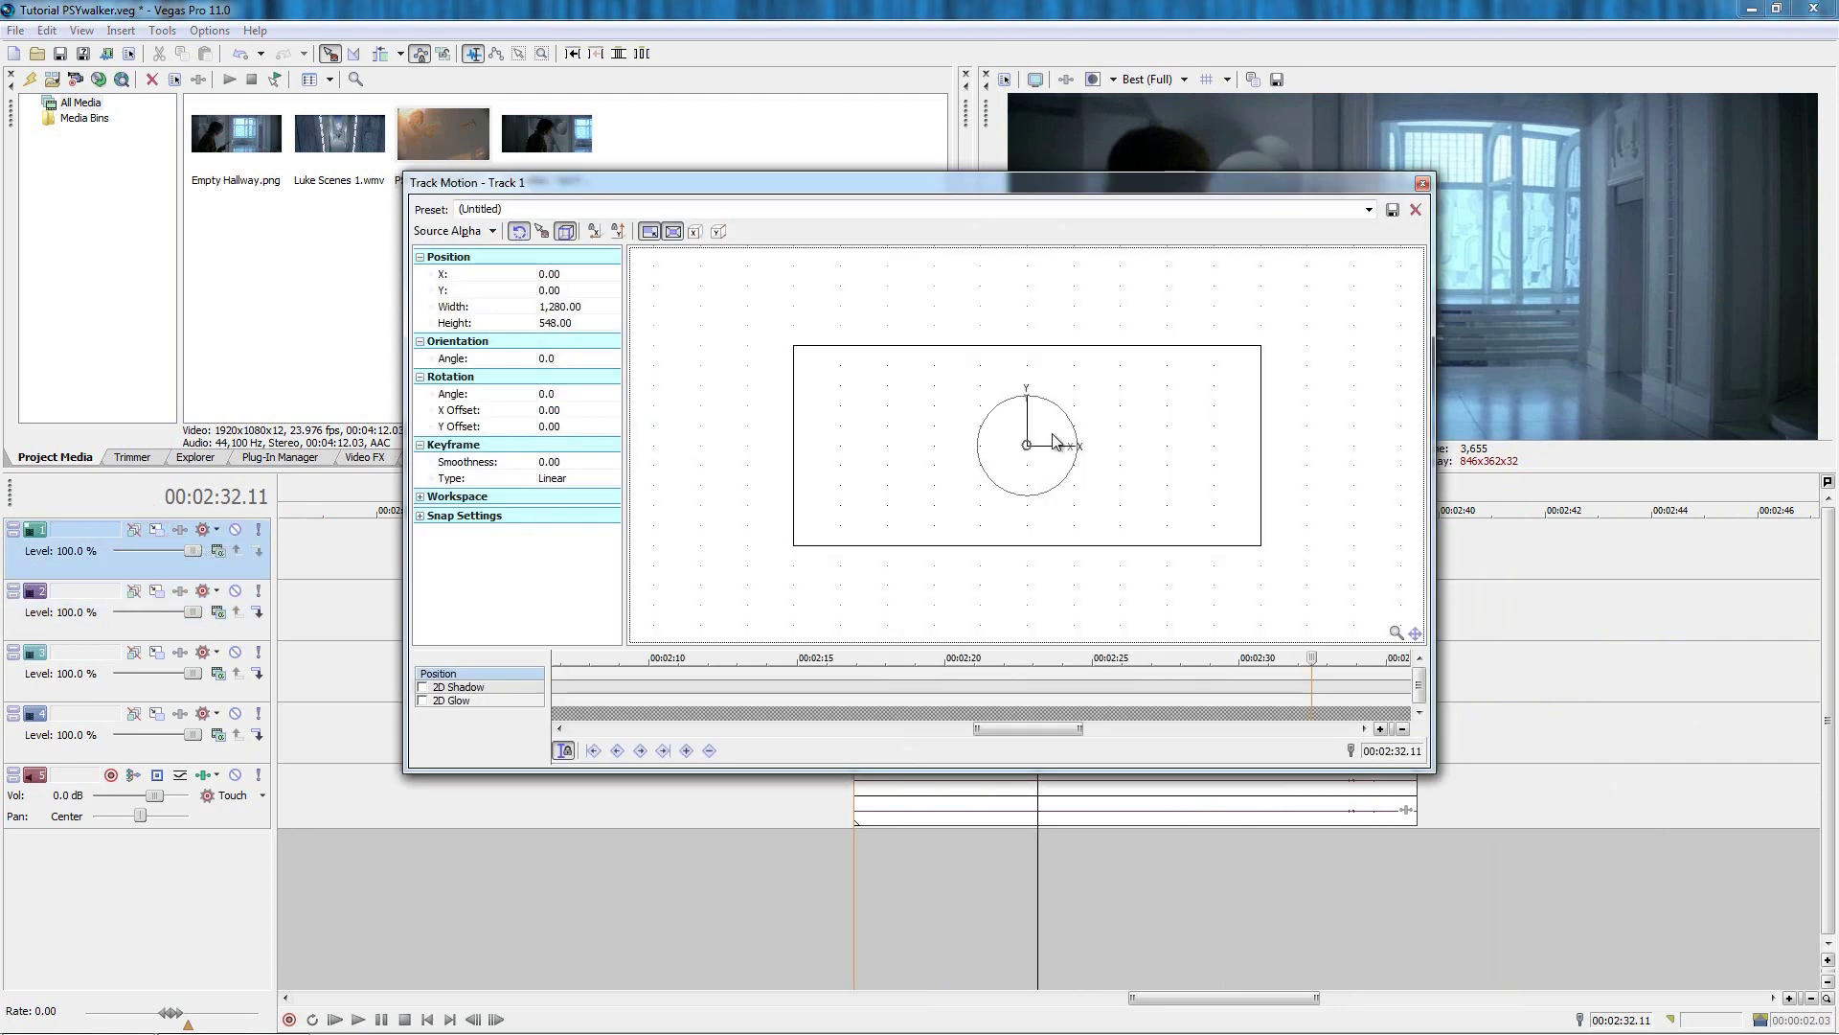
right_click(1019, 456)
click(1095, 575)
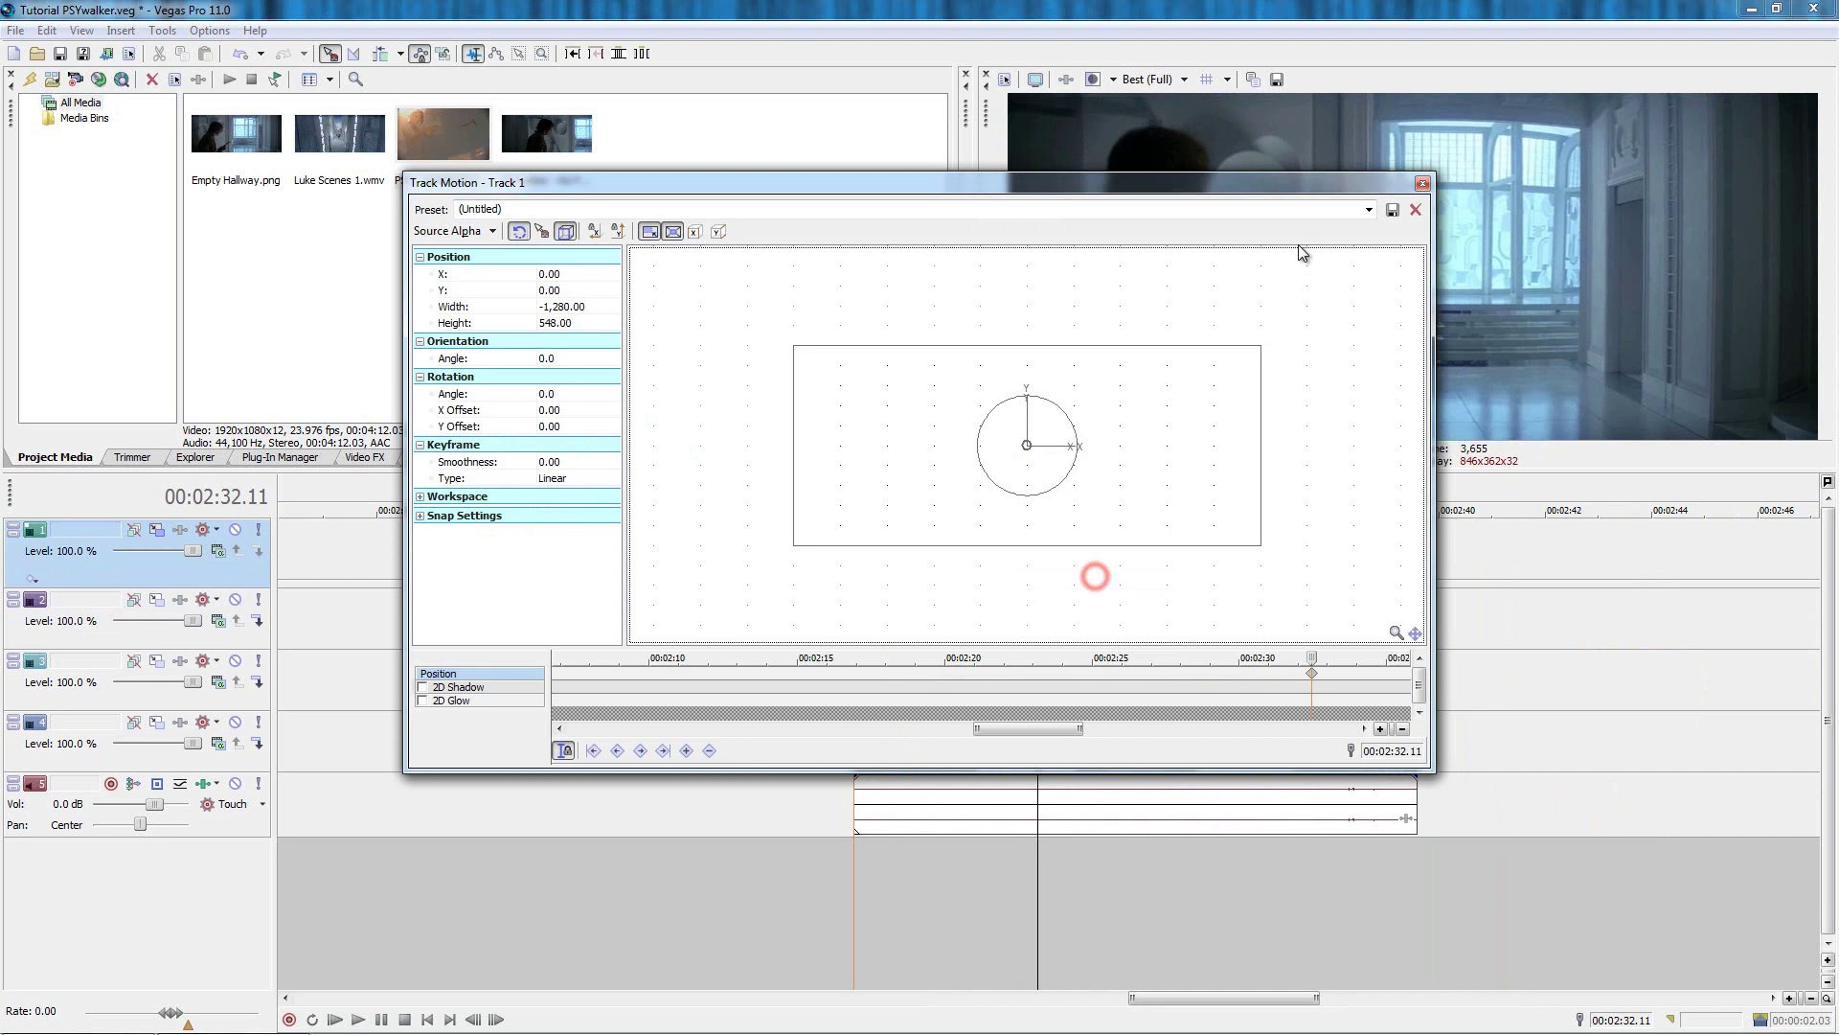
drag(1251, 199, 793, 323)
drag(1038, 600, 1172, 594)
key(space)
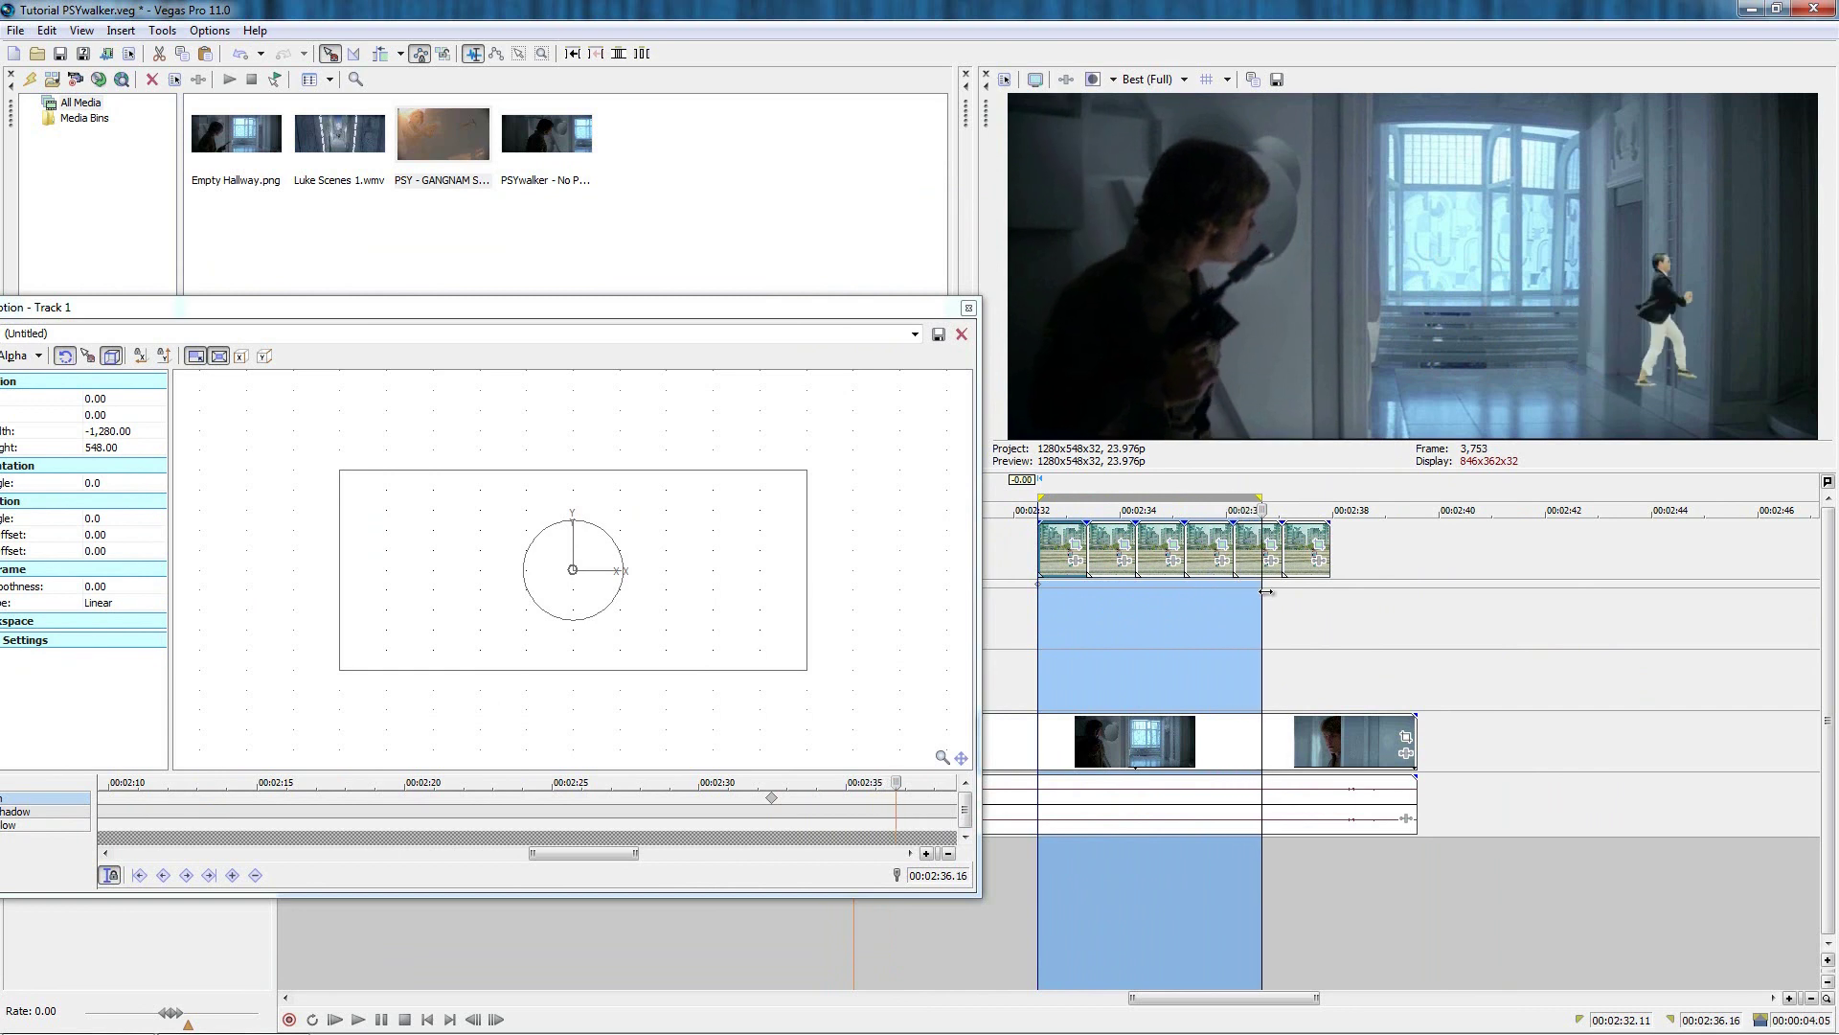
click(1040, 592)
Shrink the track frame to about 931 by 399 and position it near X 142, Y 81 so PSY stands before the window.
drag(624, 300, 680, 260)
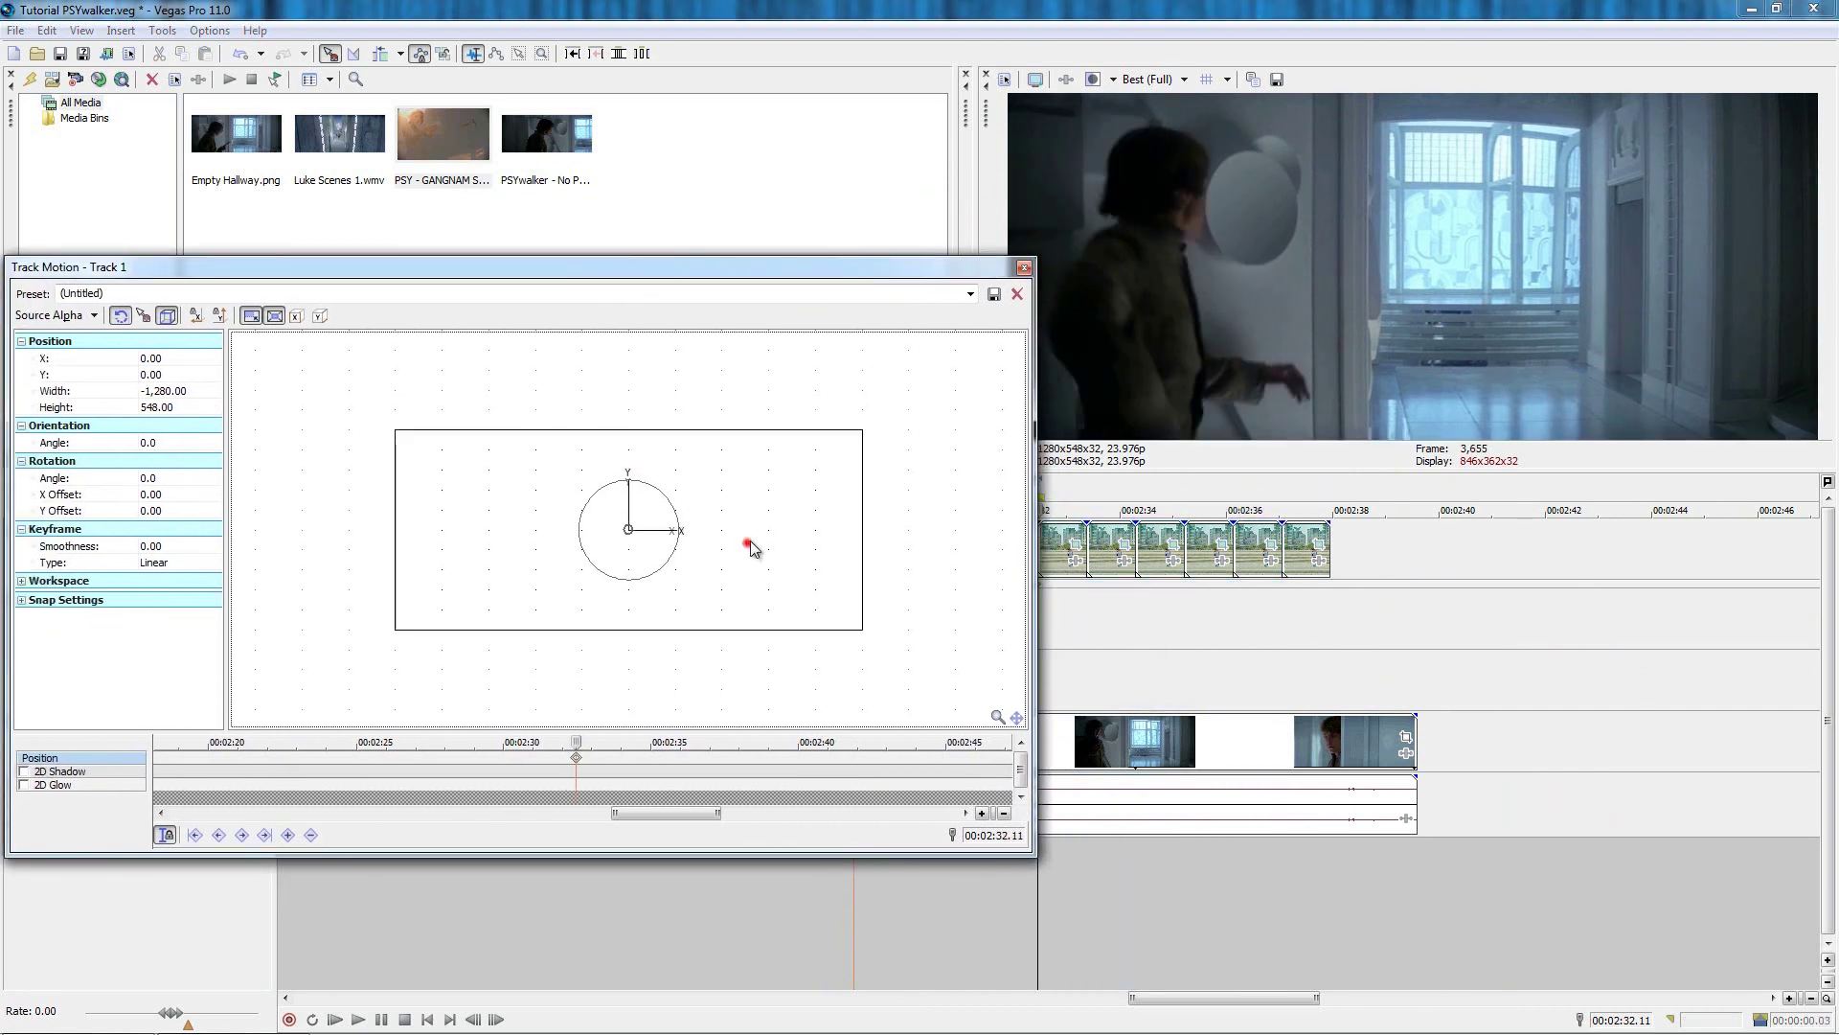
drag(748, 542, 766, 532)
drag(910, 267, 823, 182)
click(1087, 578)
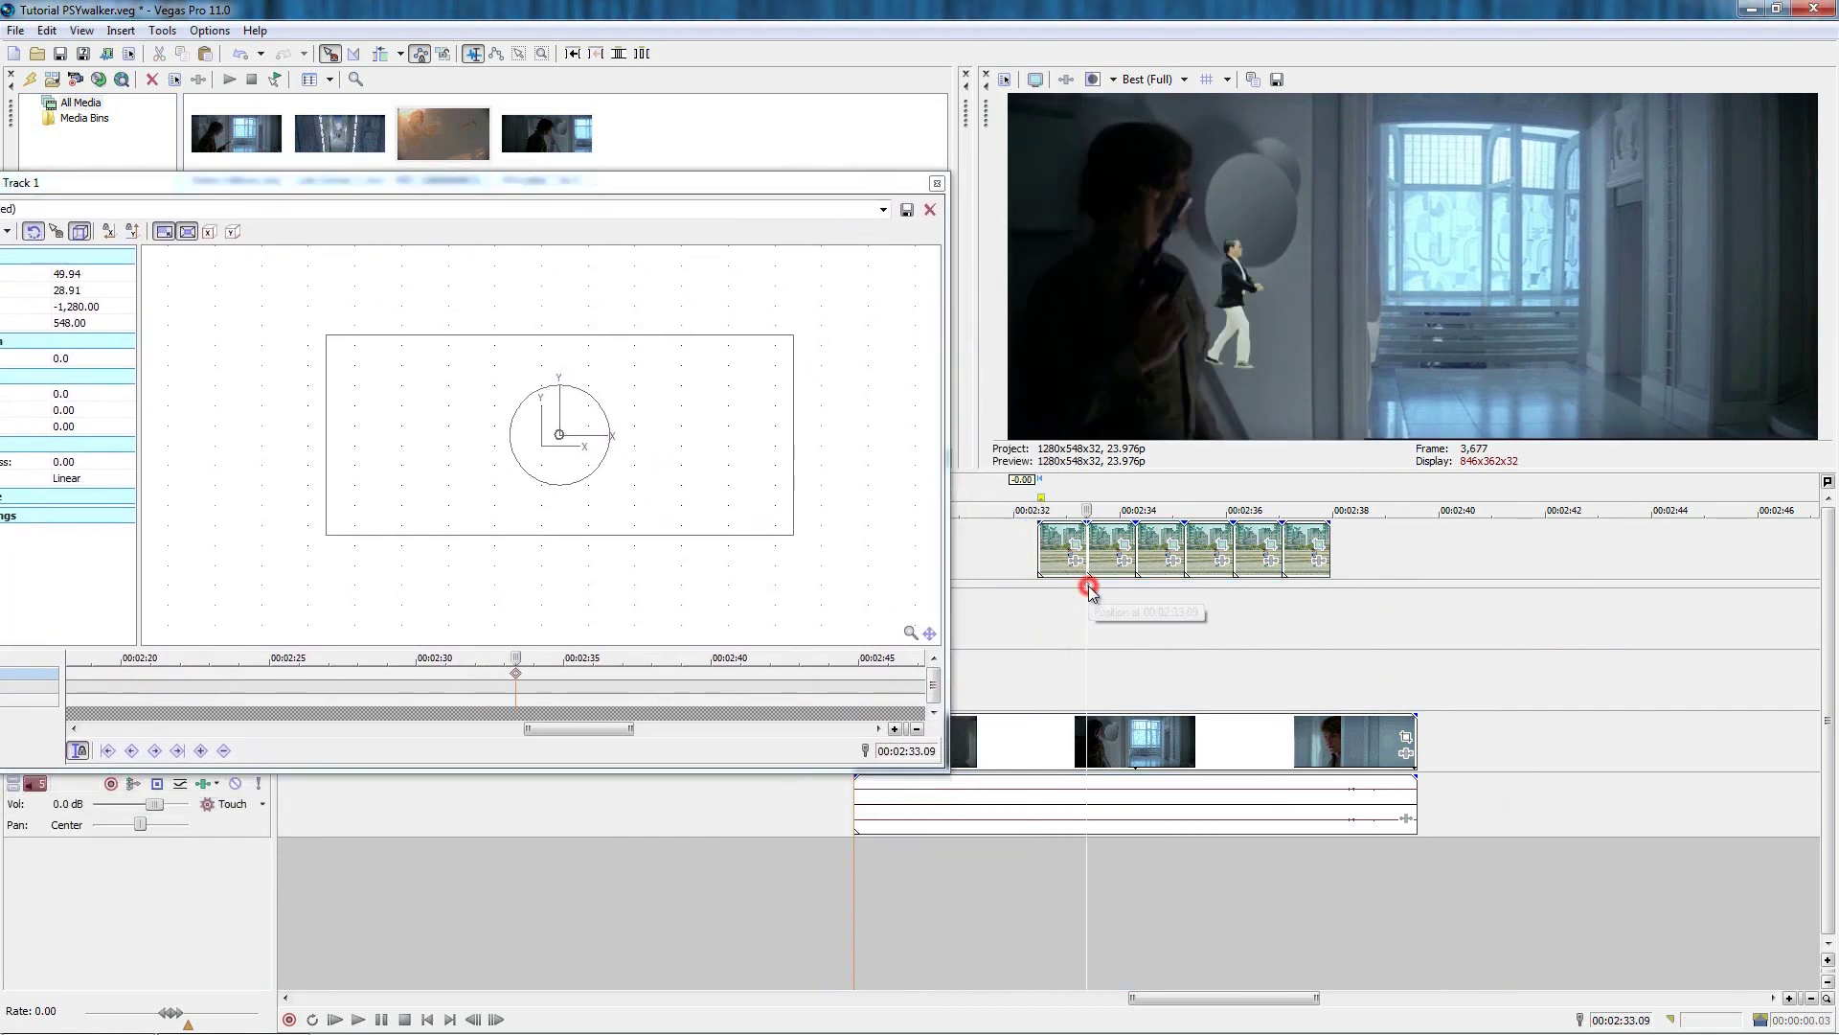
drag(514, 479, 608, 441)
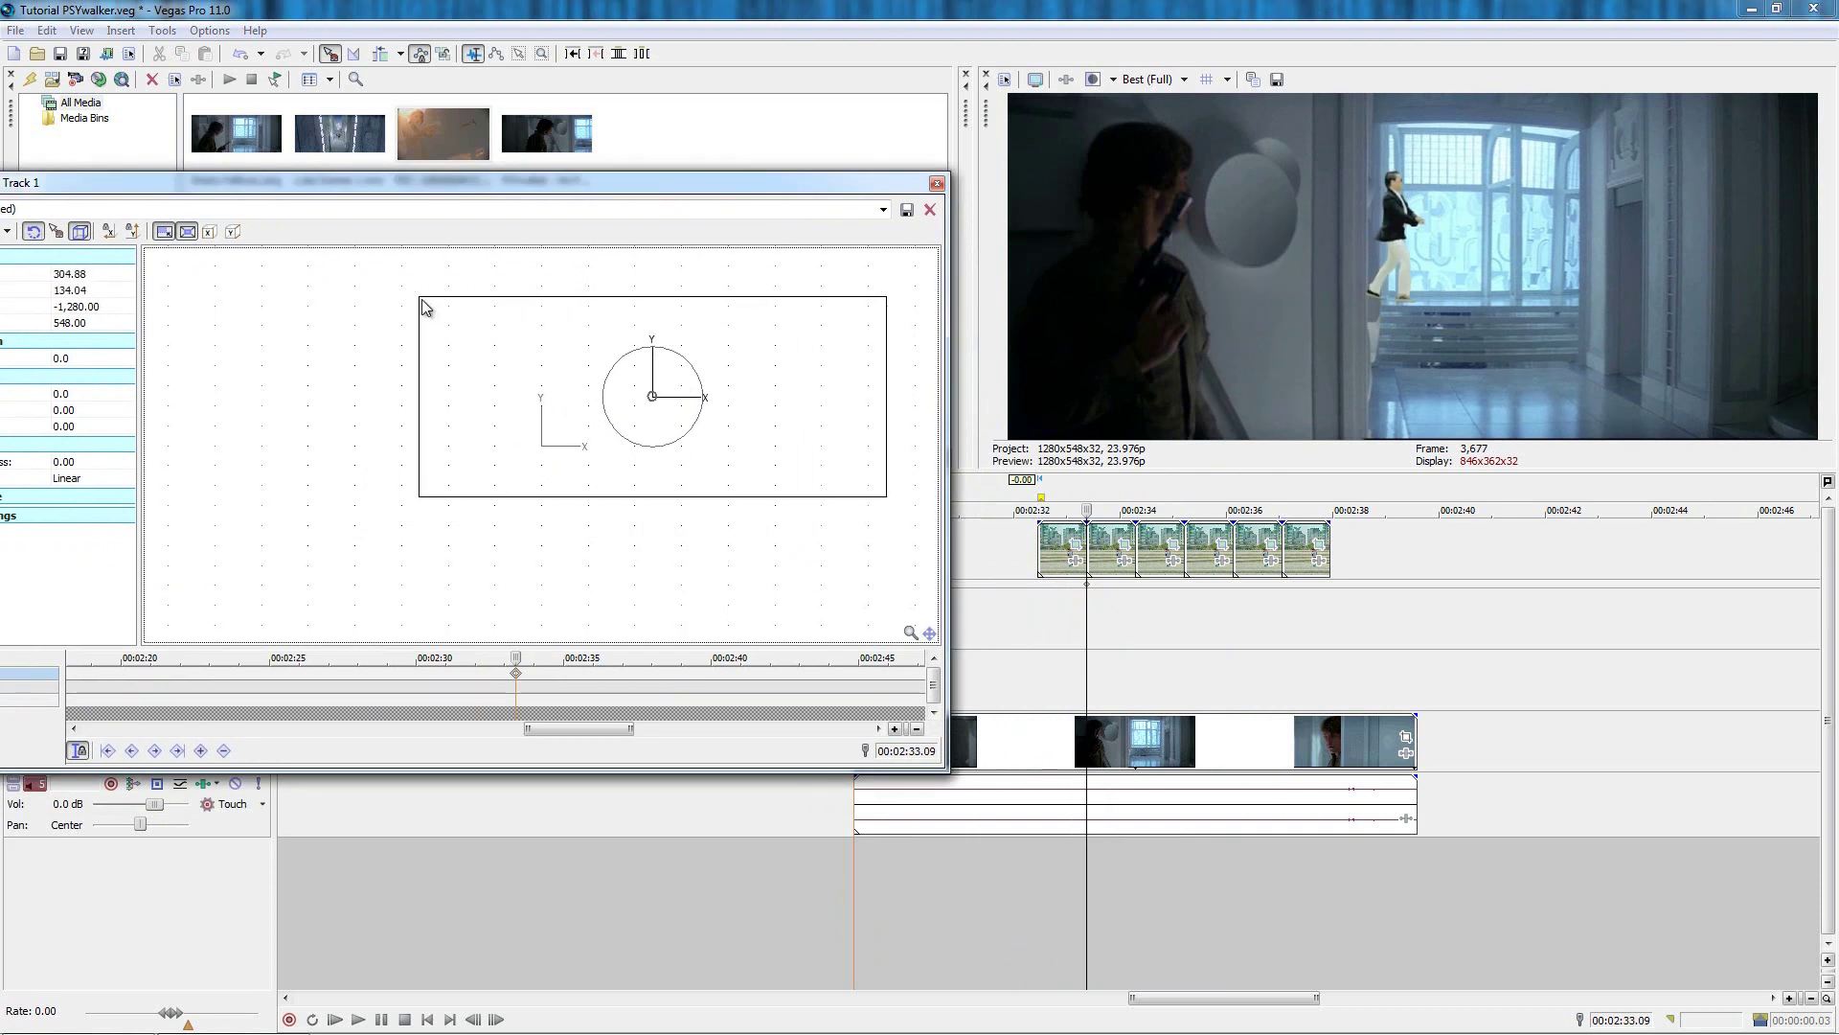
drag(423, 303, 475, 332)
drag(584, 383, 556, 407)
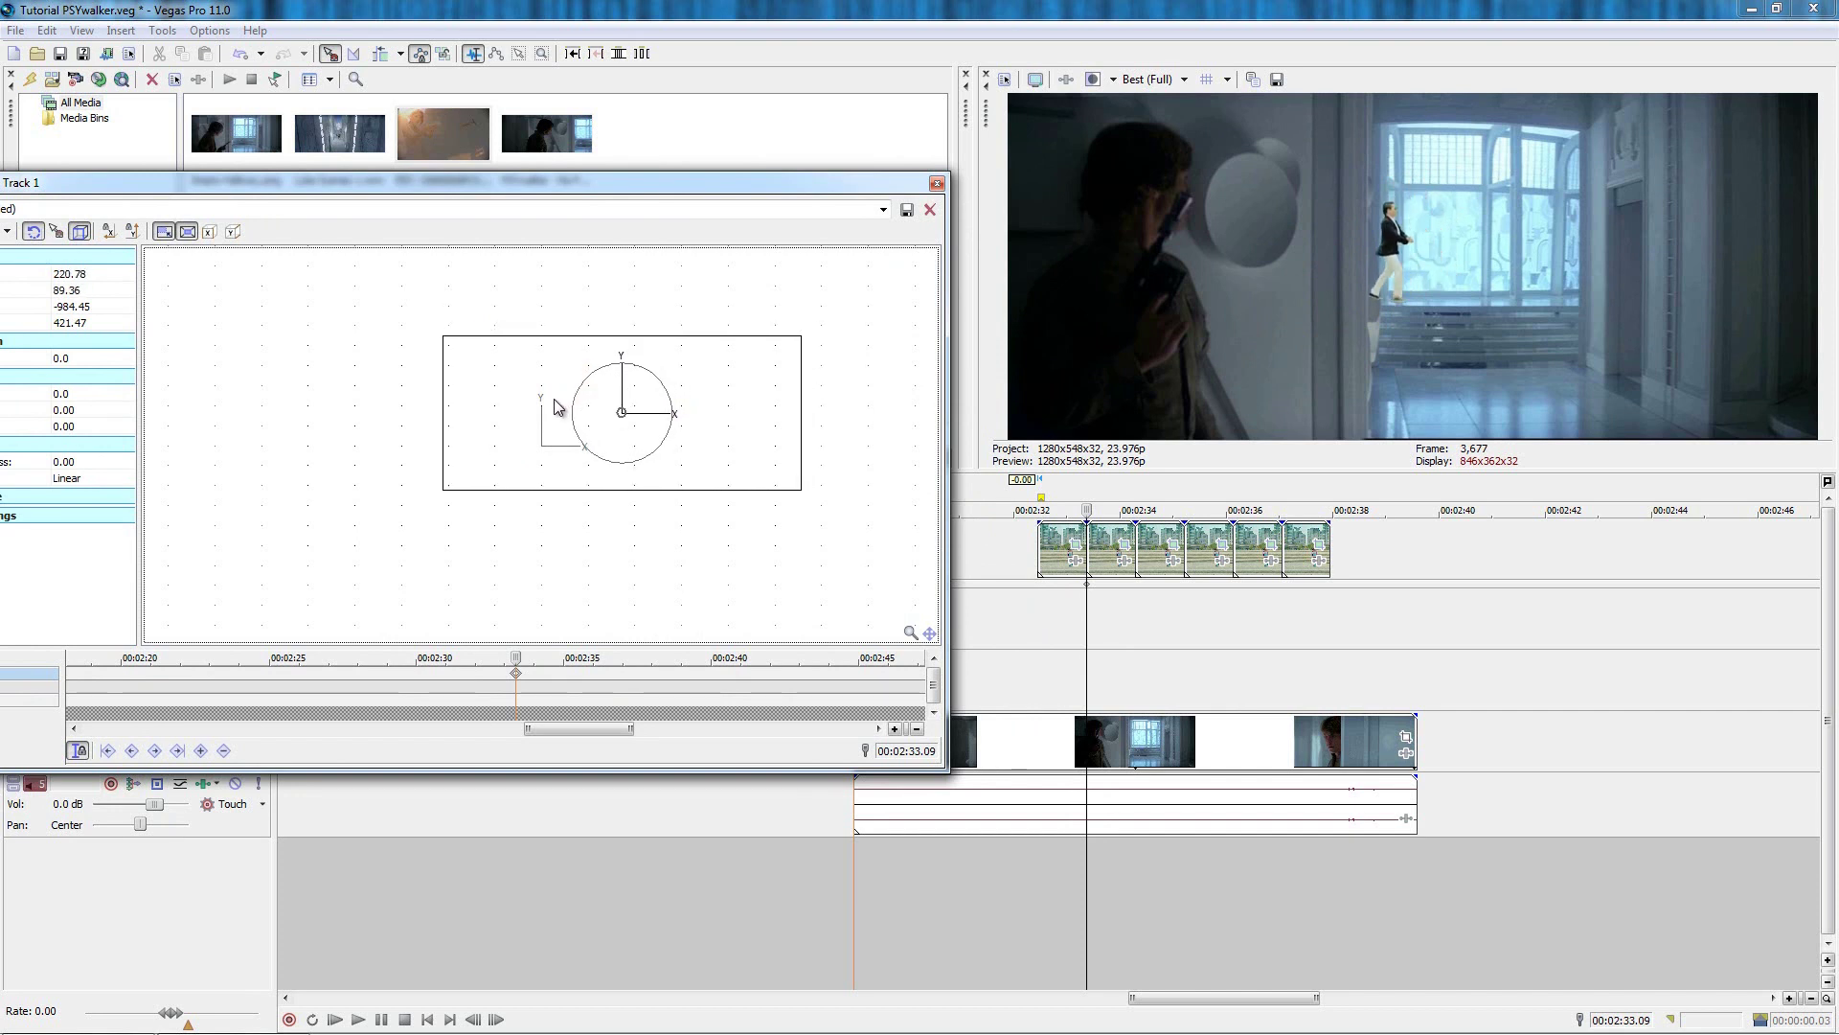
drag(546, 183, 699, 136)
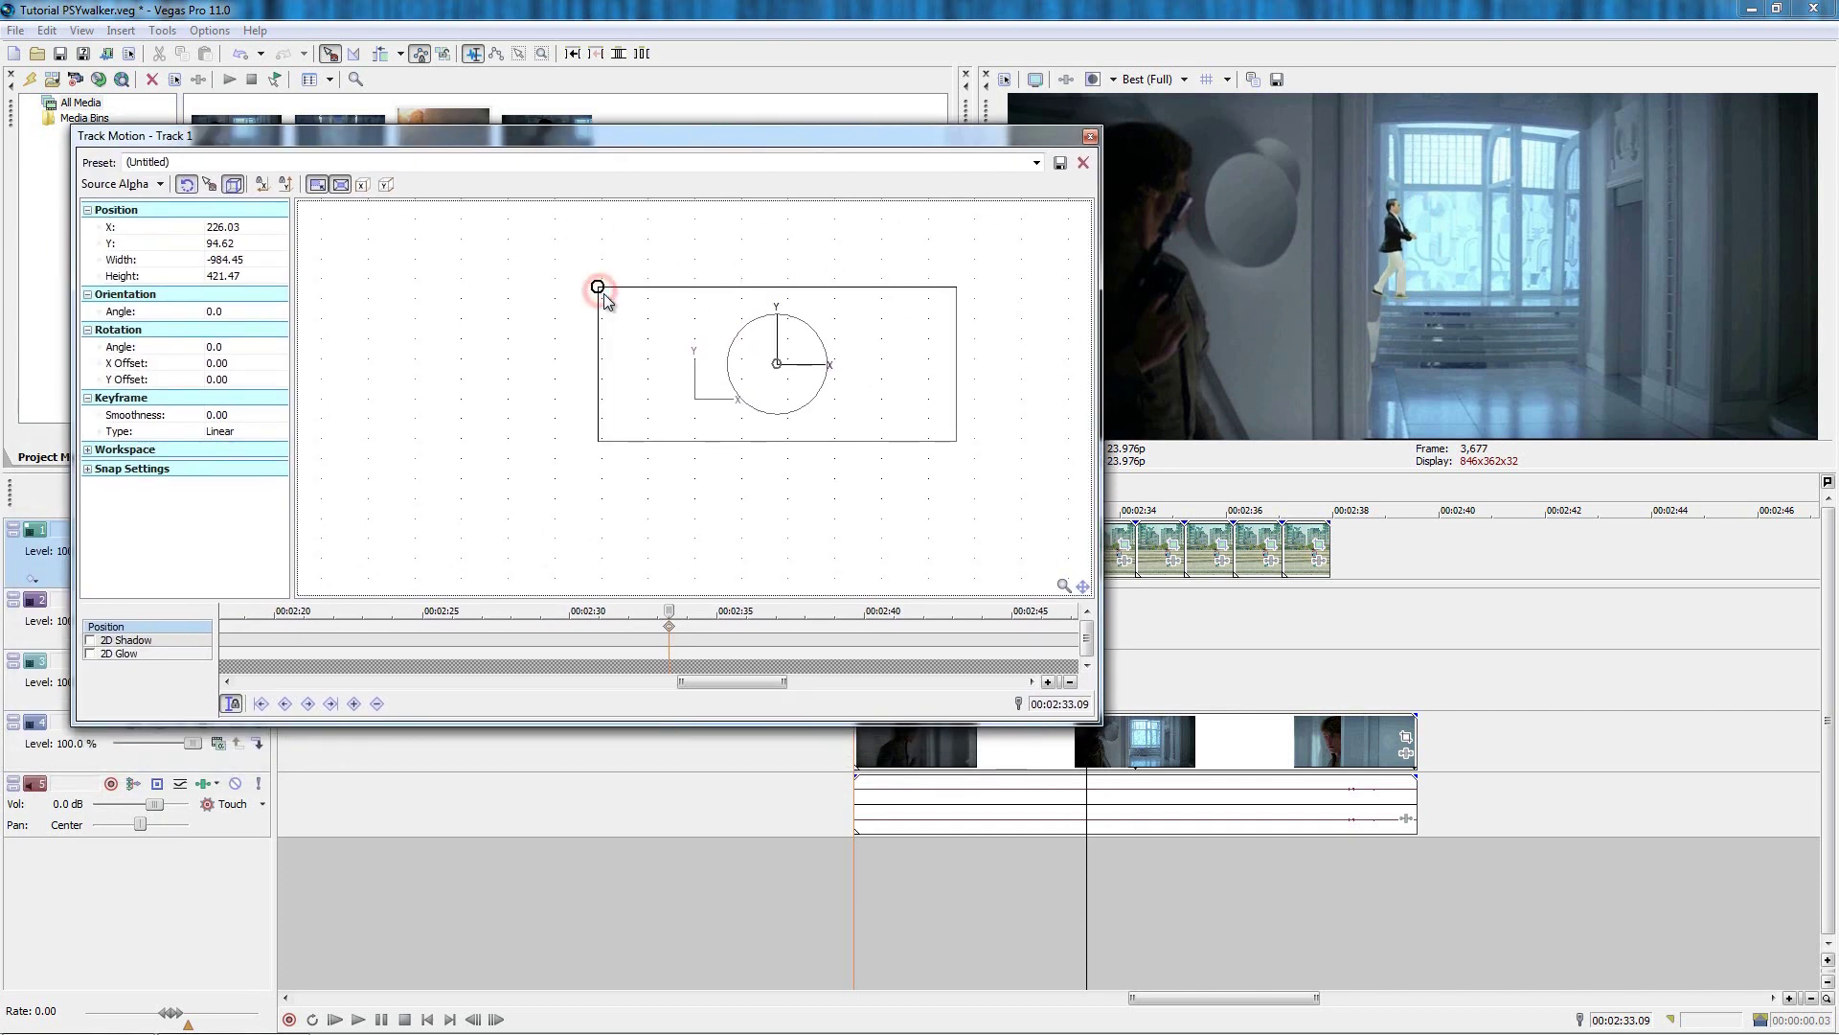
drag(605, 295, 679, 346)
drag(760, 432, 730, 434)
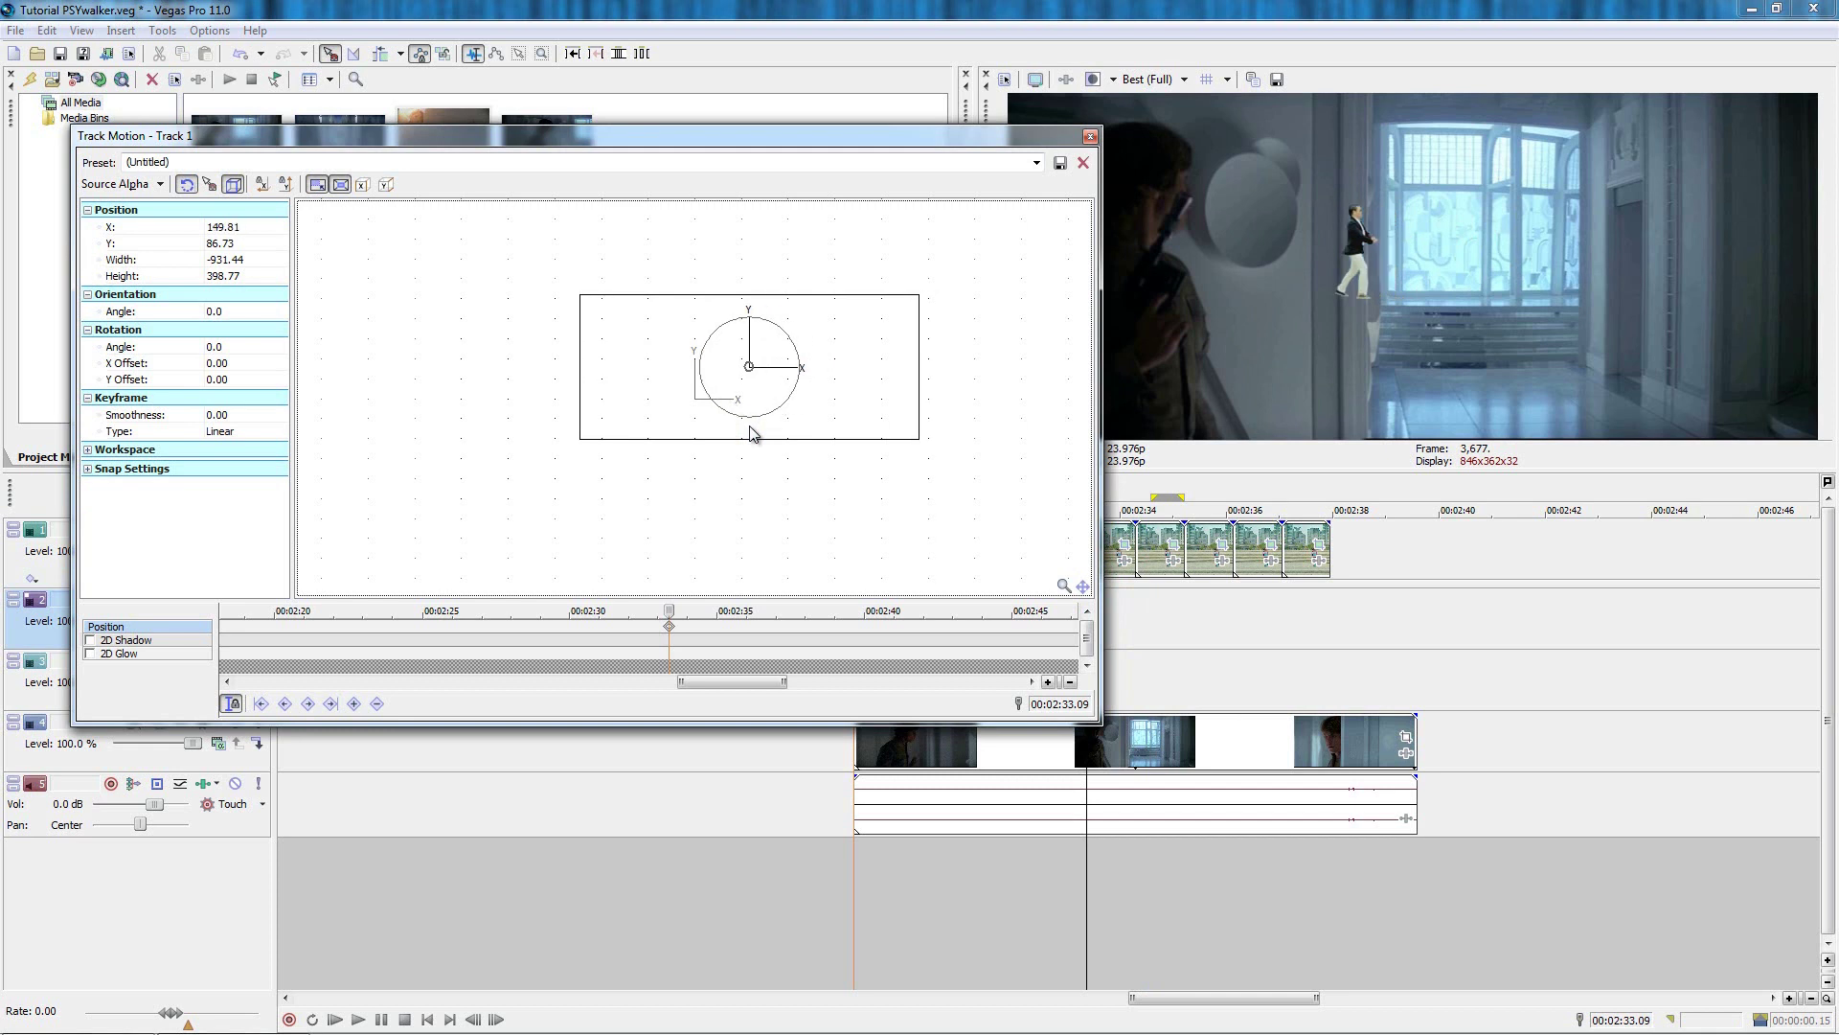
Refine the track frame to about 928 by 413 with its keyframe near 00:02:35, and play back the placement.
drag(1088, 585, 1185, 594)
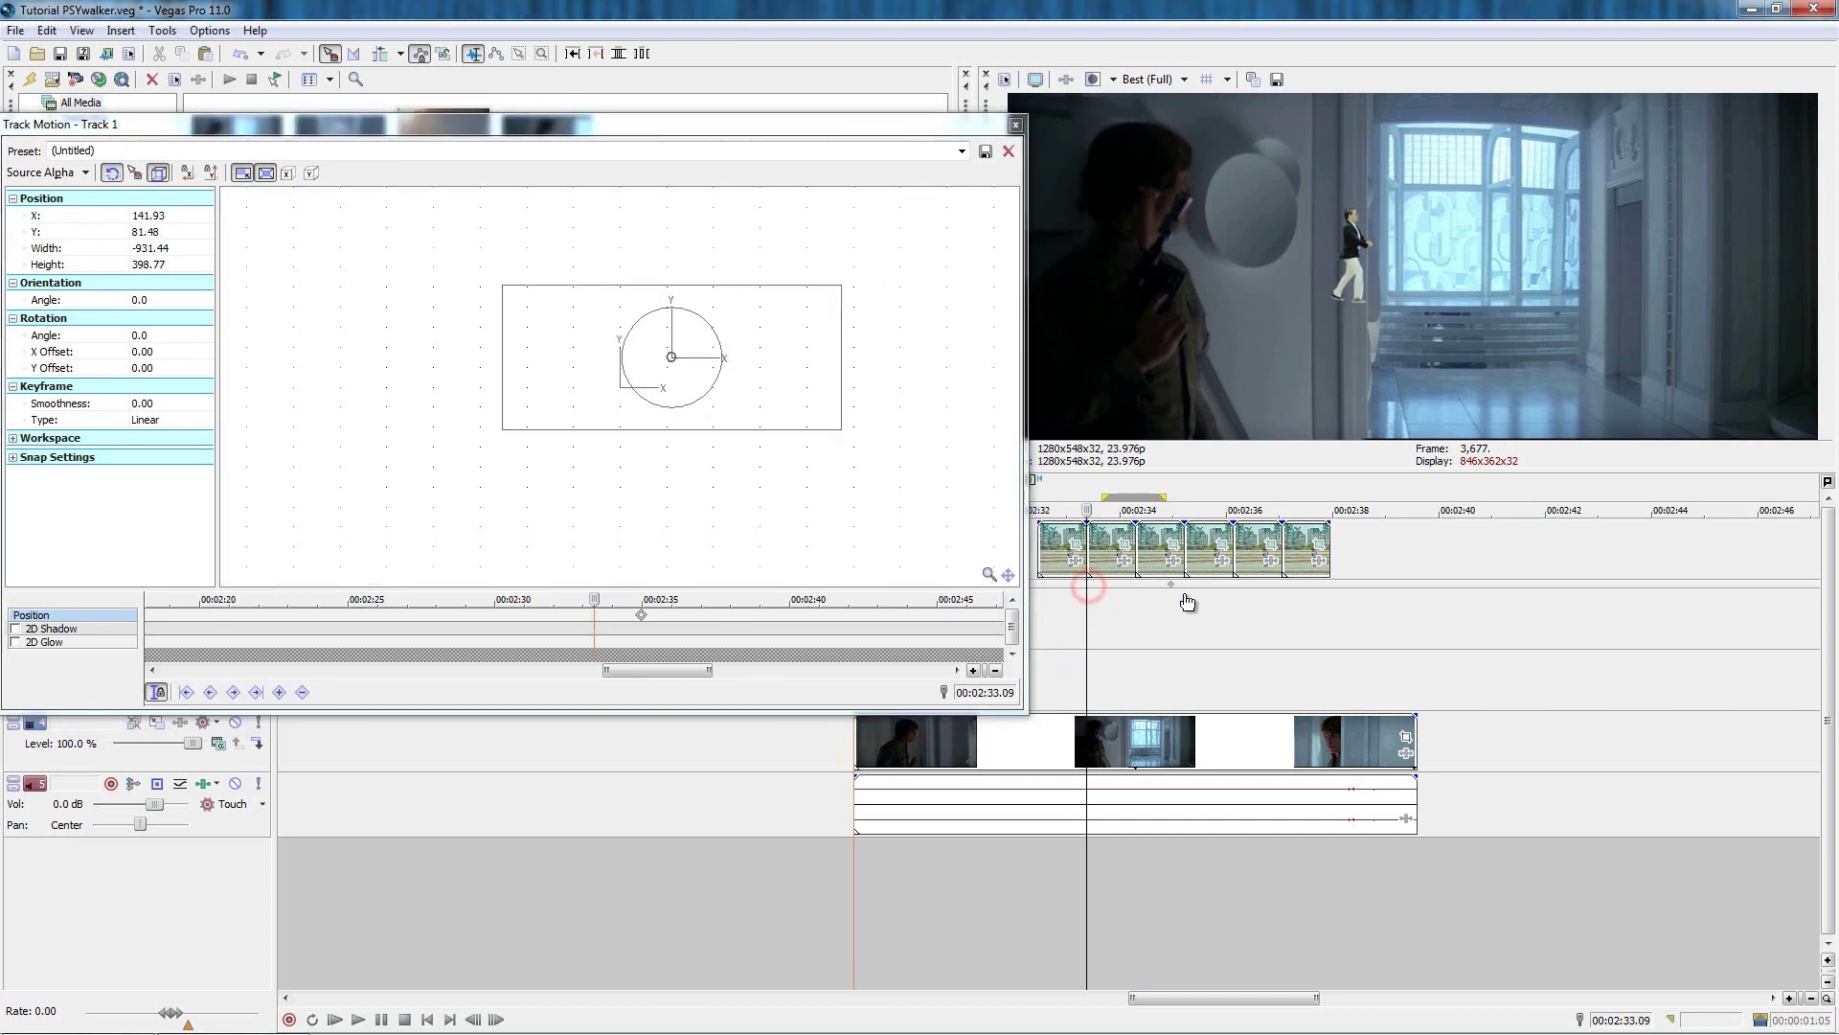
drag(1066, 679, 1262, 675)
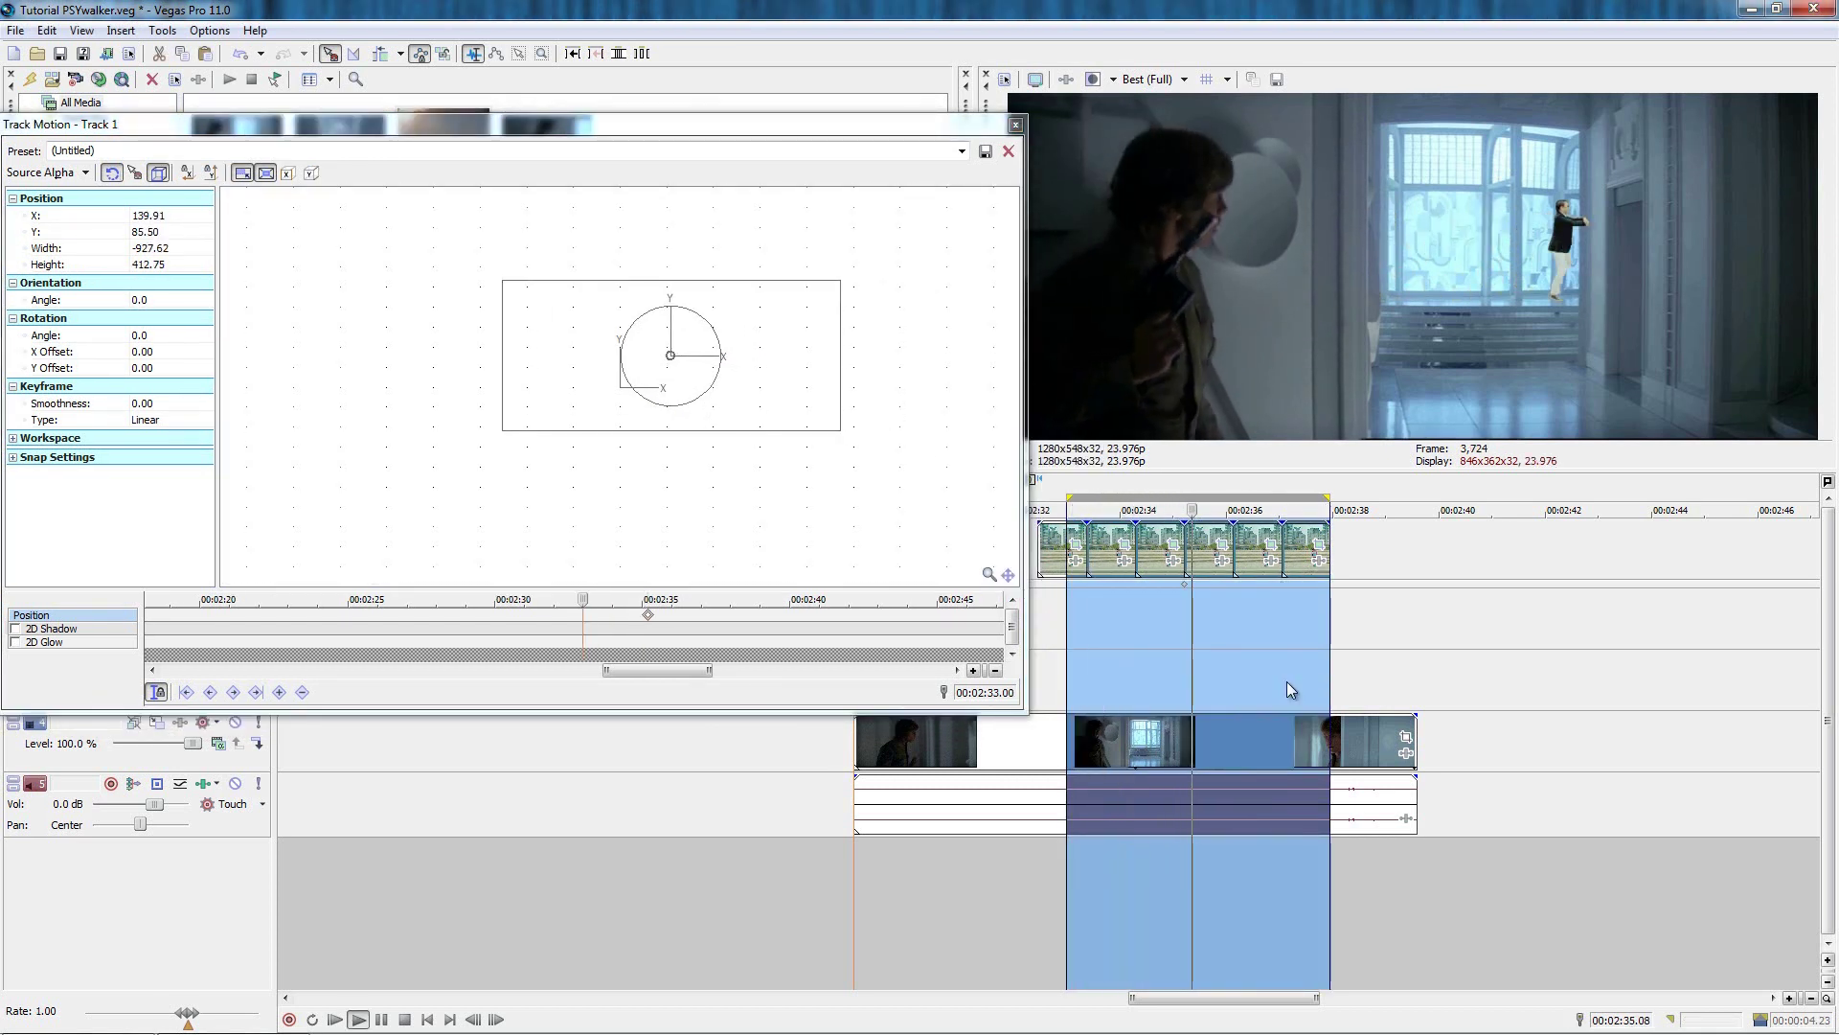
click(1159, 615)
click(1015, 125)
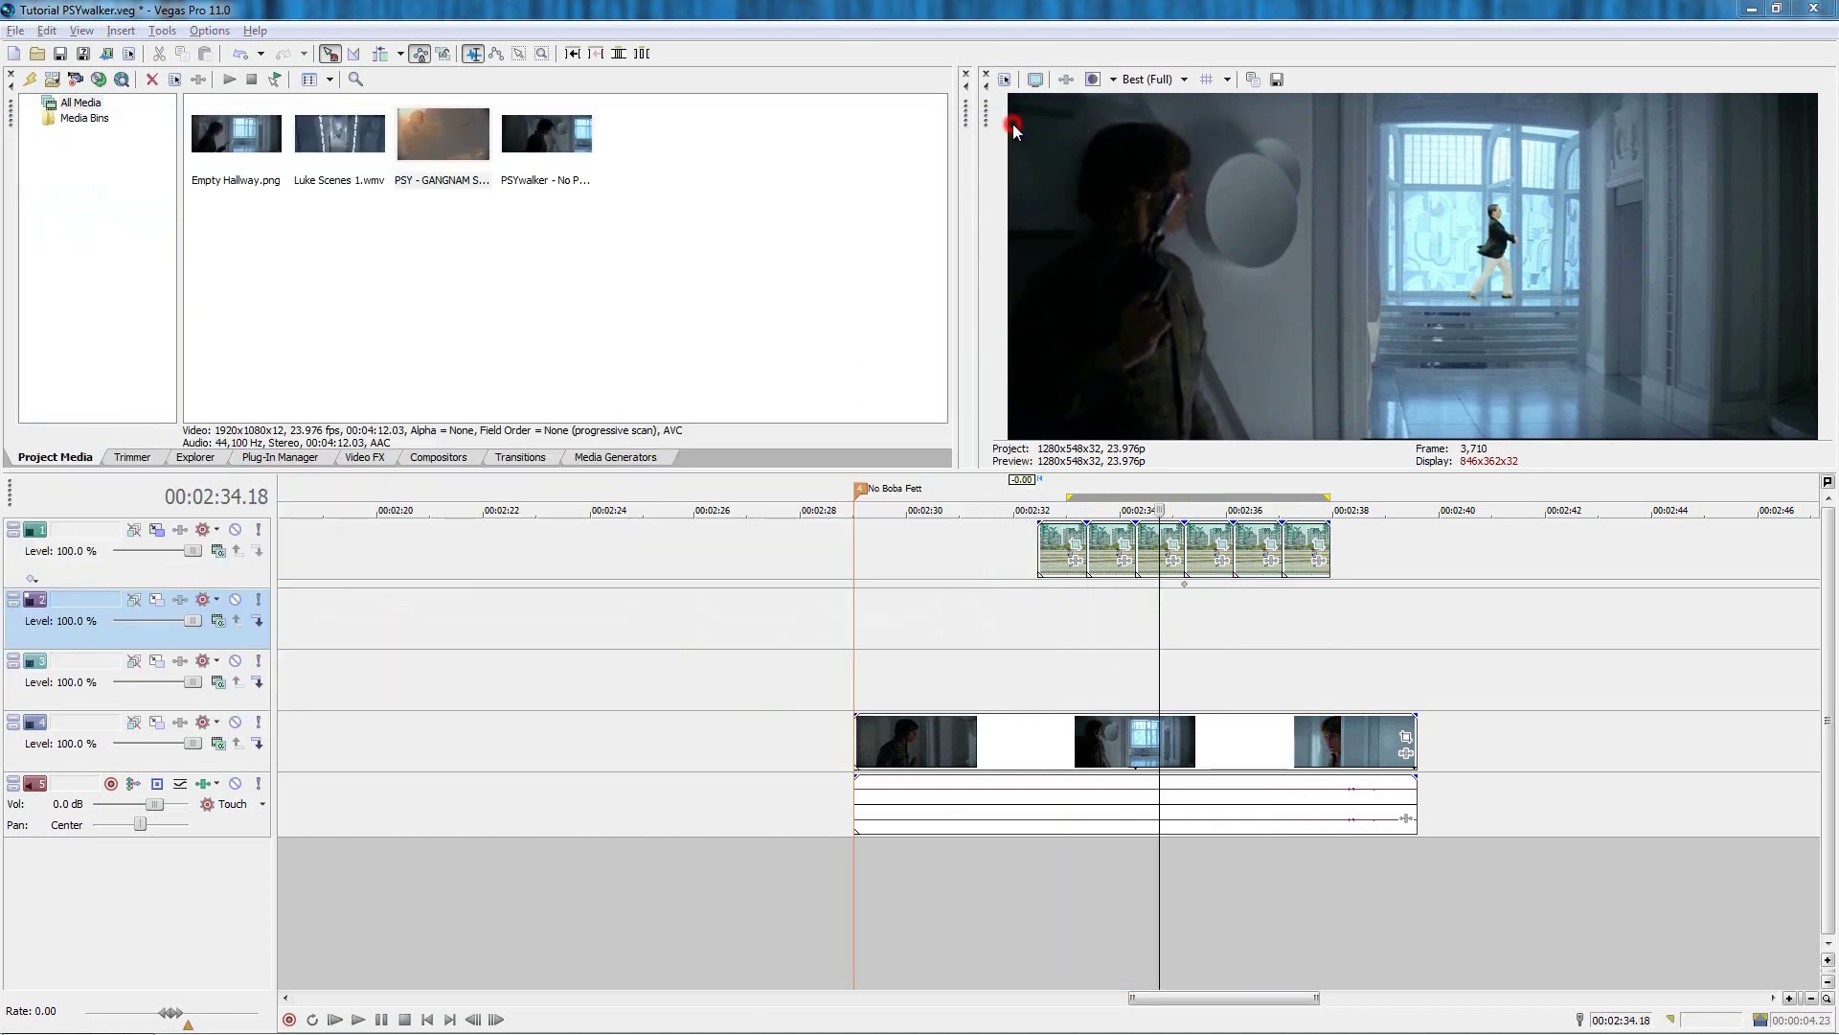
Find the cut to the close-up behind the door and delete the last PSY clip, which starts after it.
click(1256, 612)
key(space)
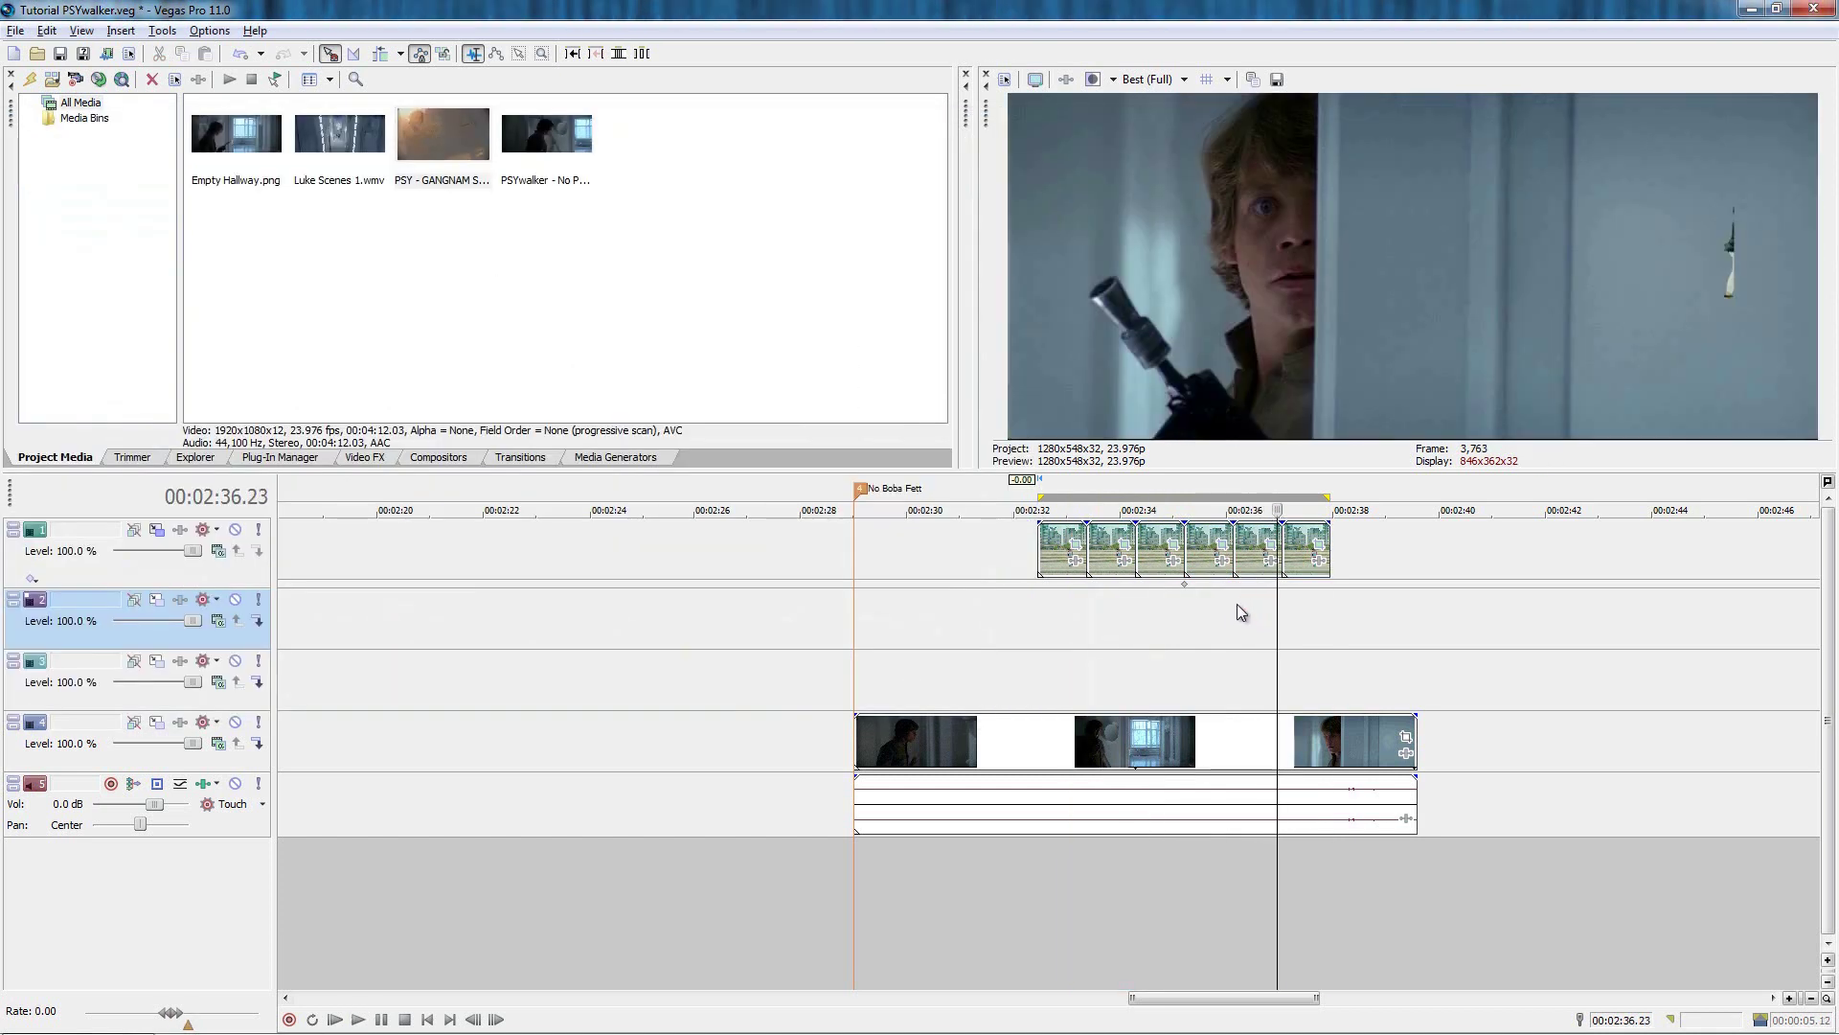
scroll(1264, 602, up, 5)
click(1082, 573)
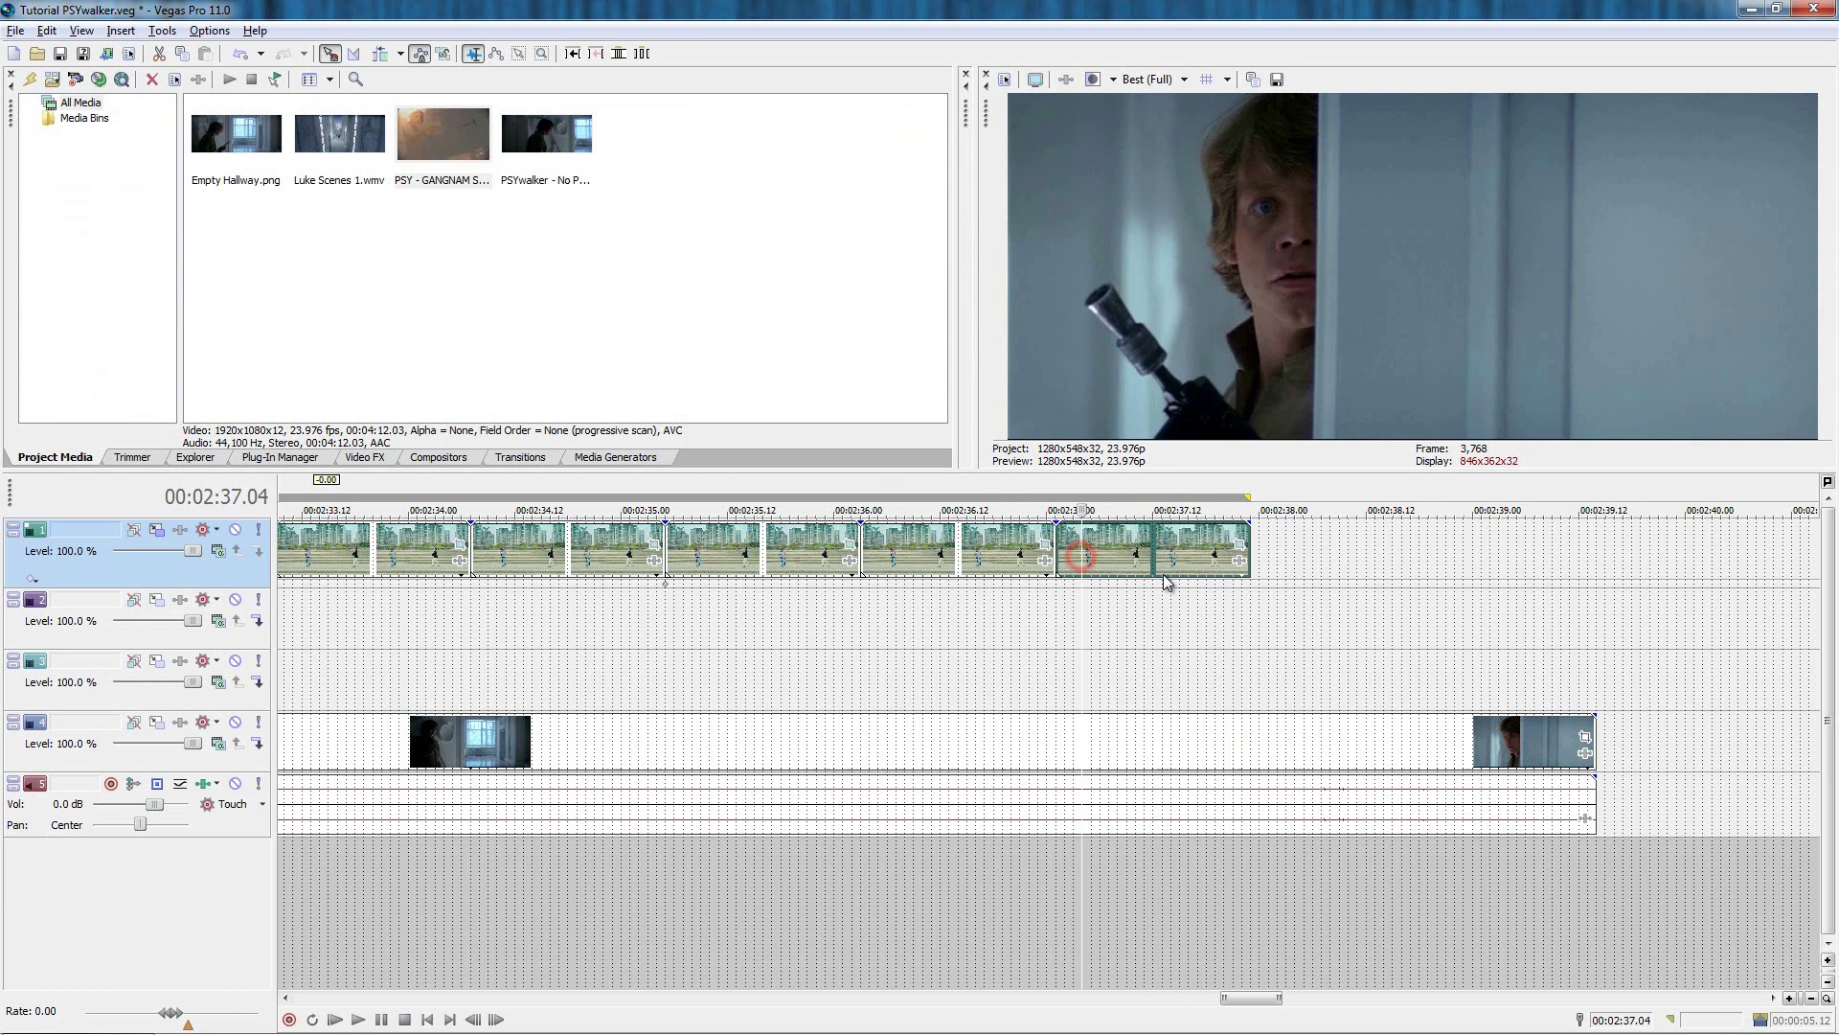
click(836, 609)
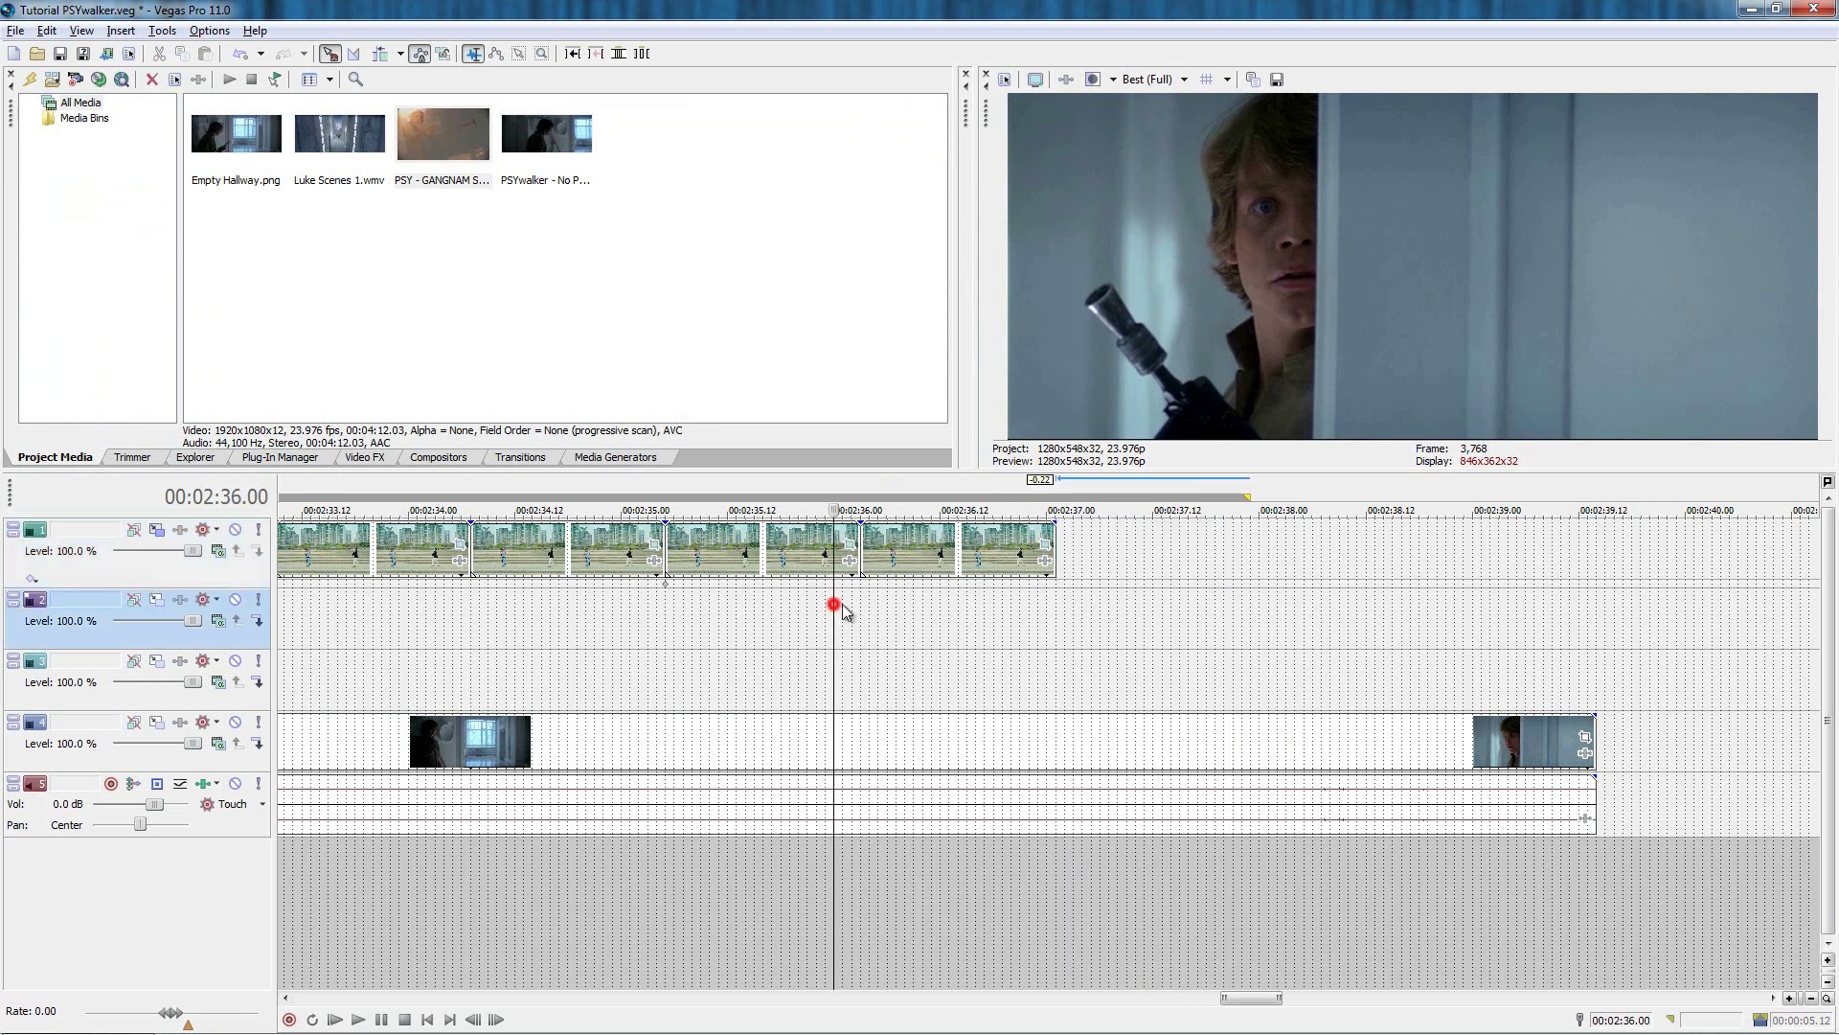
Insert a new video track above the PSY clips and paste a copy of the hallway footage at the No Boba Fett marker.
scroll(843, 614, down, 3)
click(671, 619)
key(space)
scroll(479, 611, down, 2)
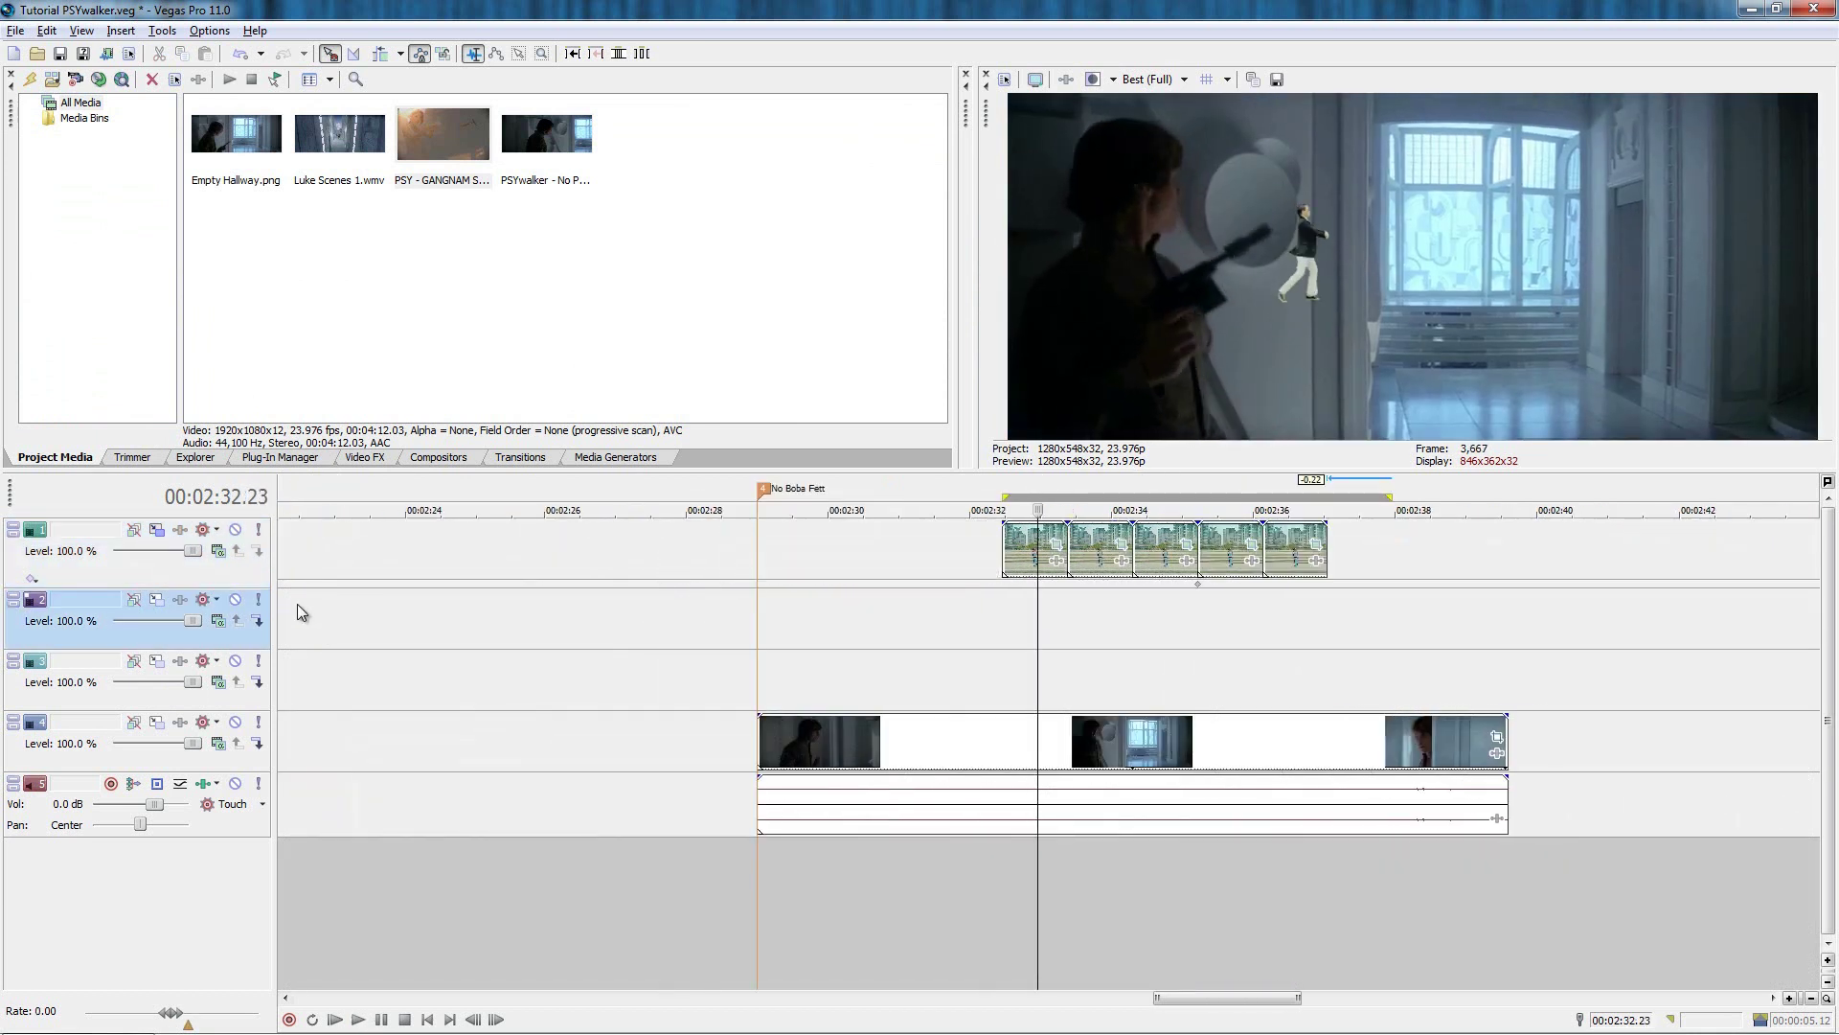
right_click(86, 566)
click(141, 606)
click(946, 795)
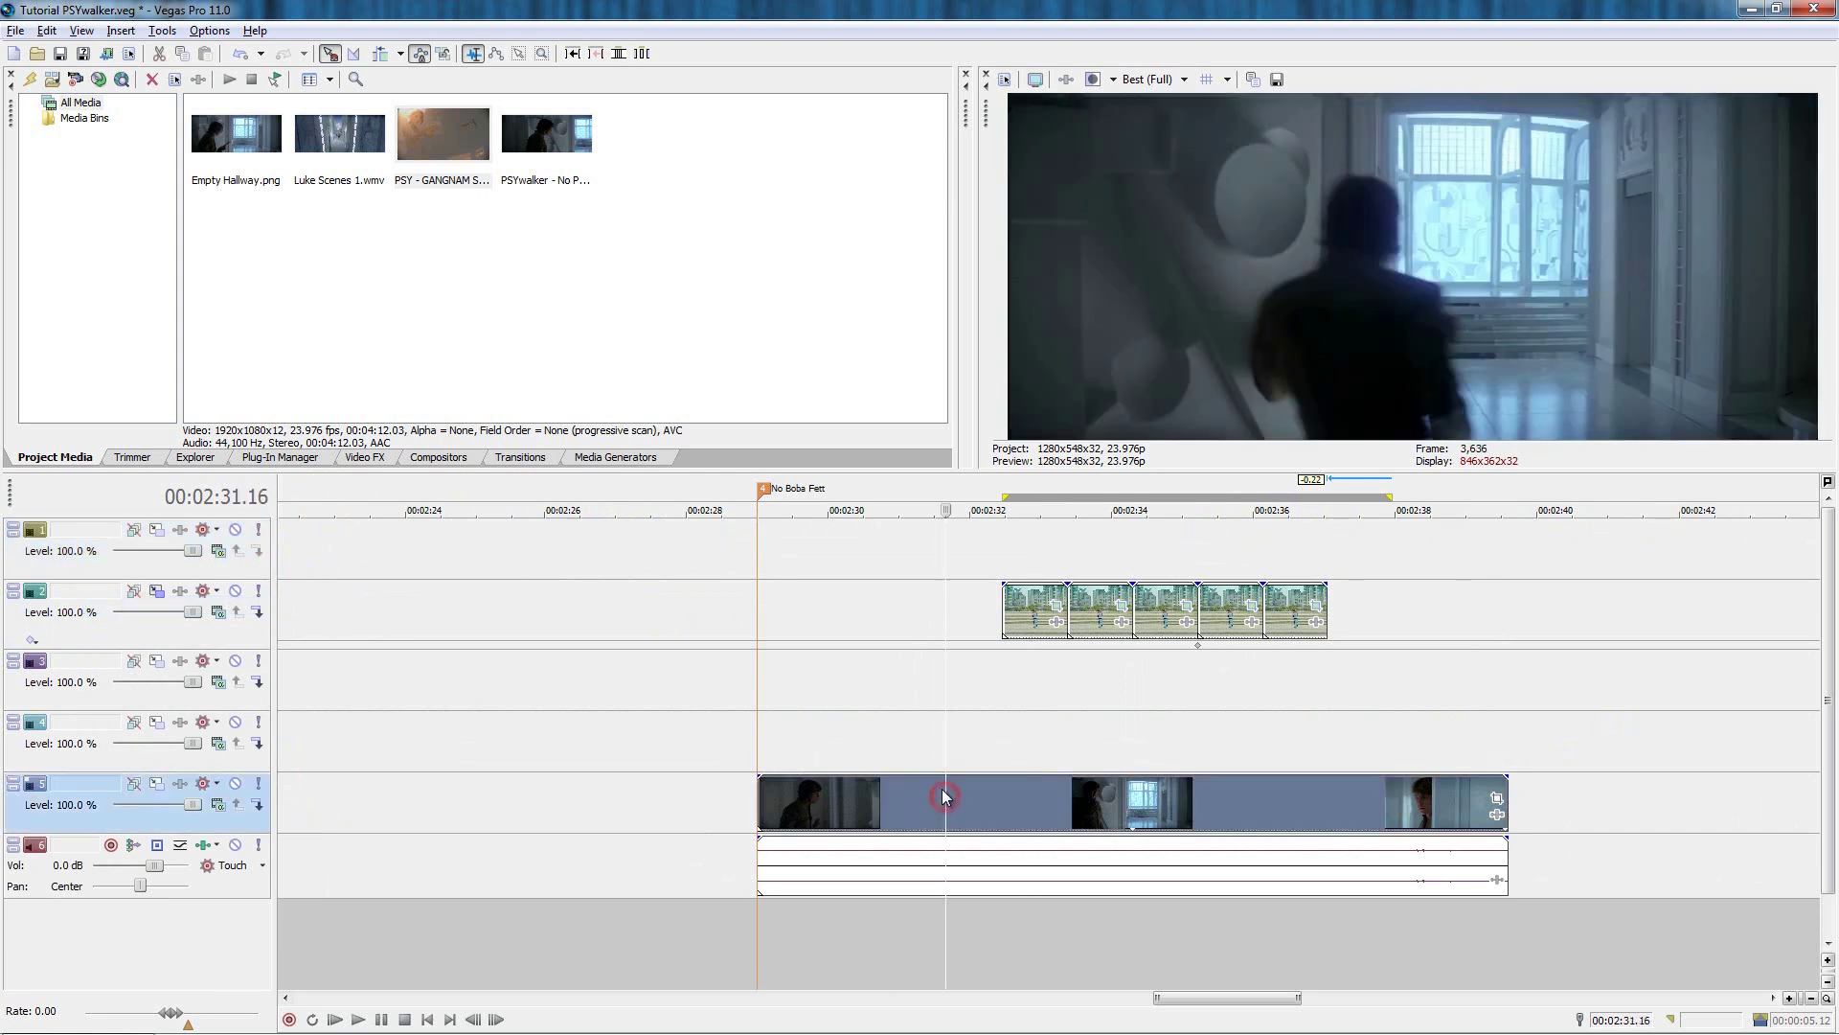
click(756, 550)
key(ctrl+v)
Trim the hallway copy to start at 00:02:32.11 and cut off its part beyond the end of the PSY clips.
click(1002, 648)
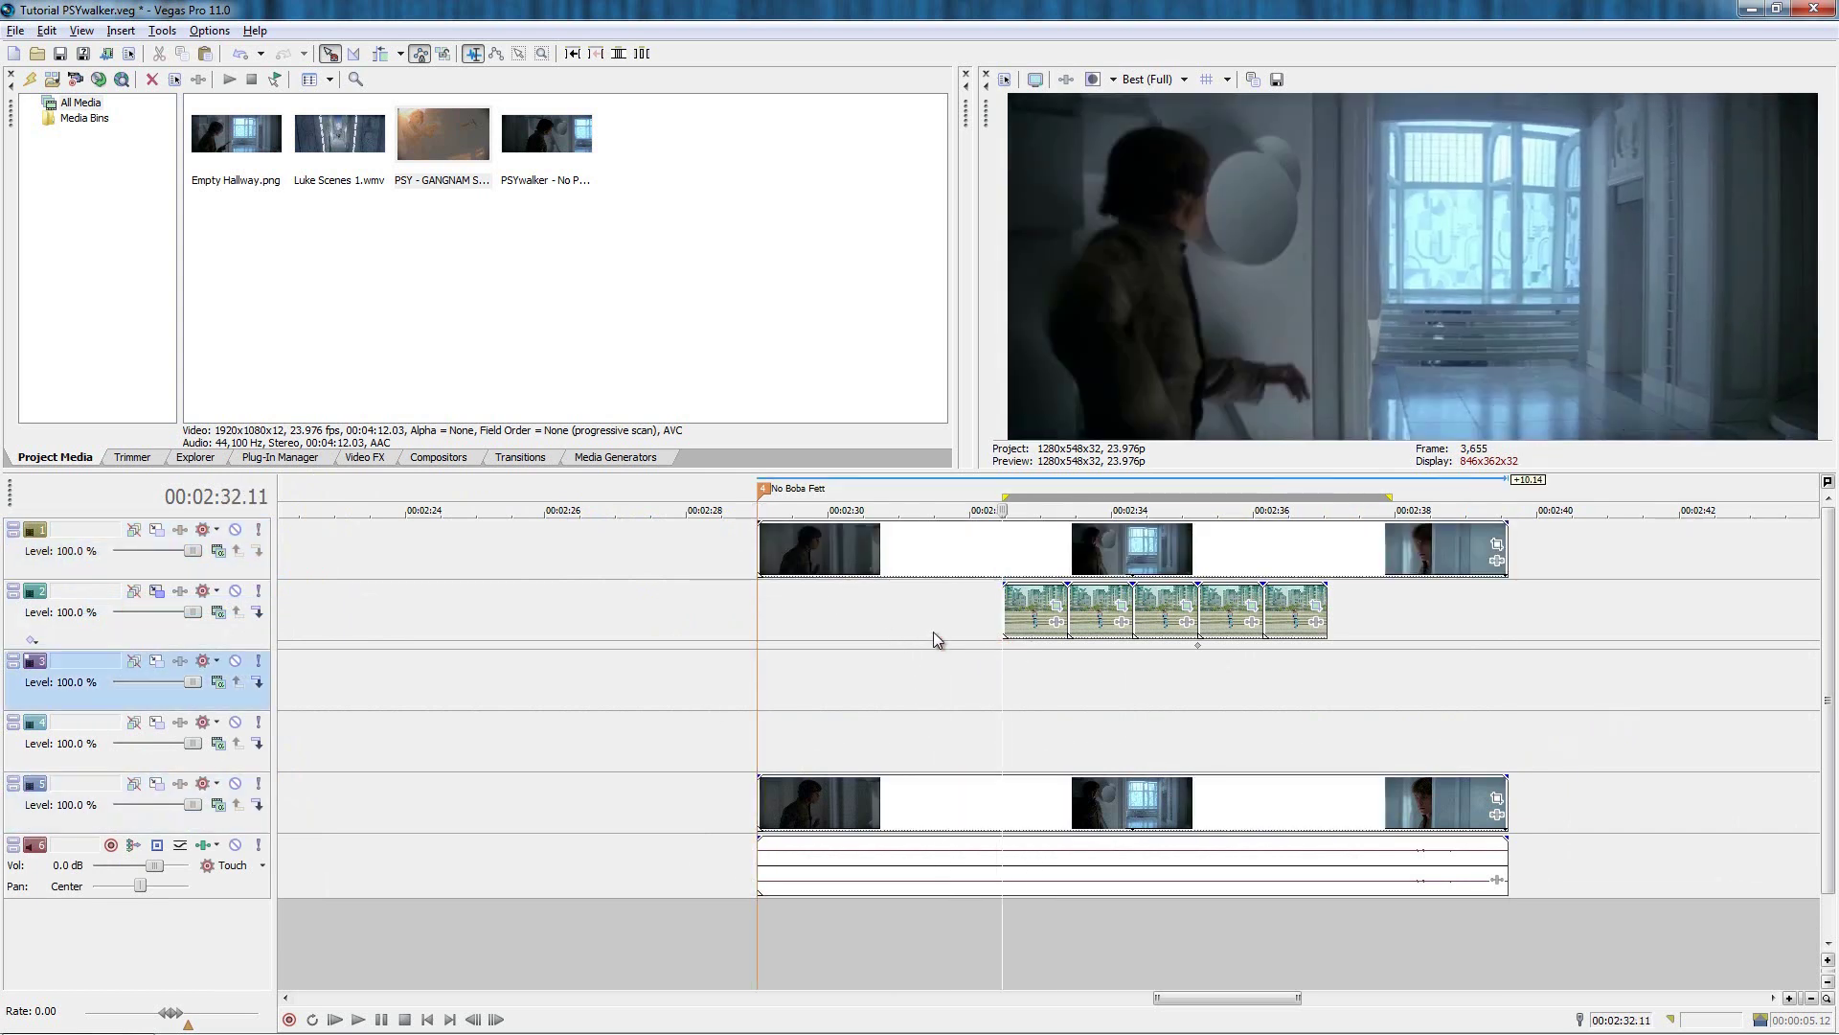
drag(758, 554, 1019, 554)
click(1333, 561)
key(s)
key(Delete)
Trim the hallway copy and the last PSY clip to end together just before the close-up shot at 00:02:36.23.
scroll(1301, 649, up, 5)
click(1019, 554)
click(1021, 612)
key(s)
click(1036, 605)
key(Delete)
click(963, 667)
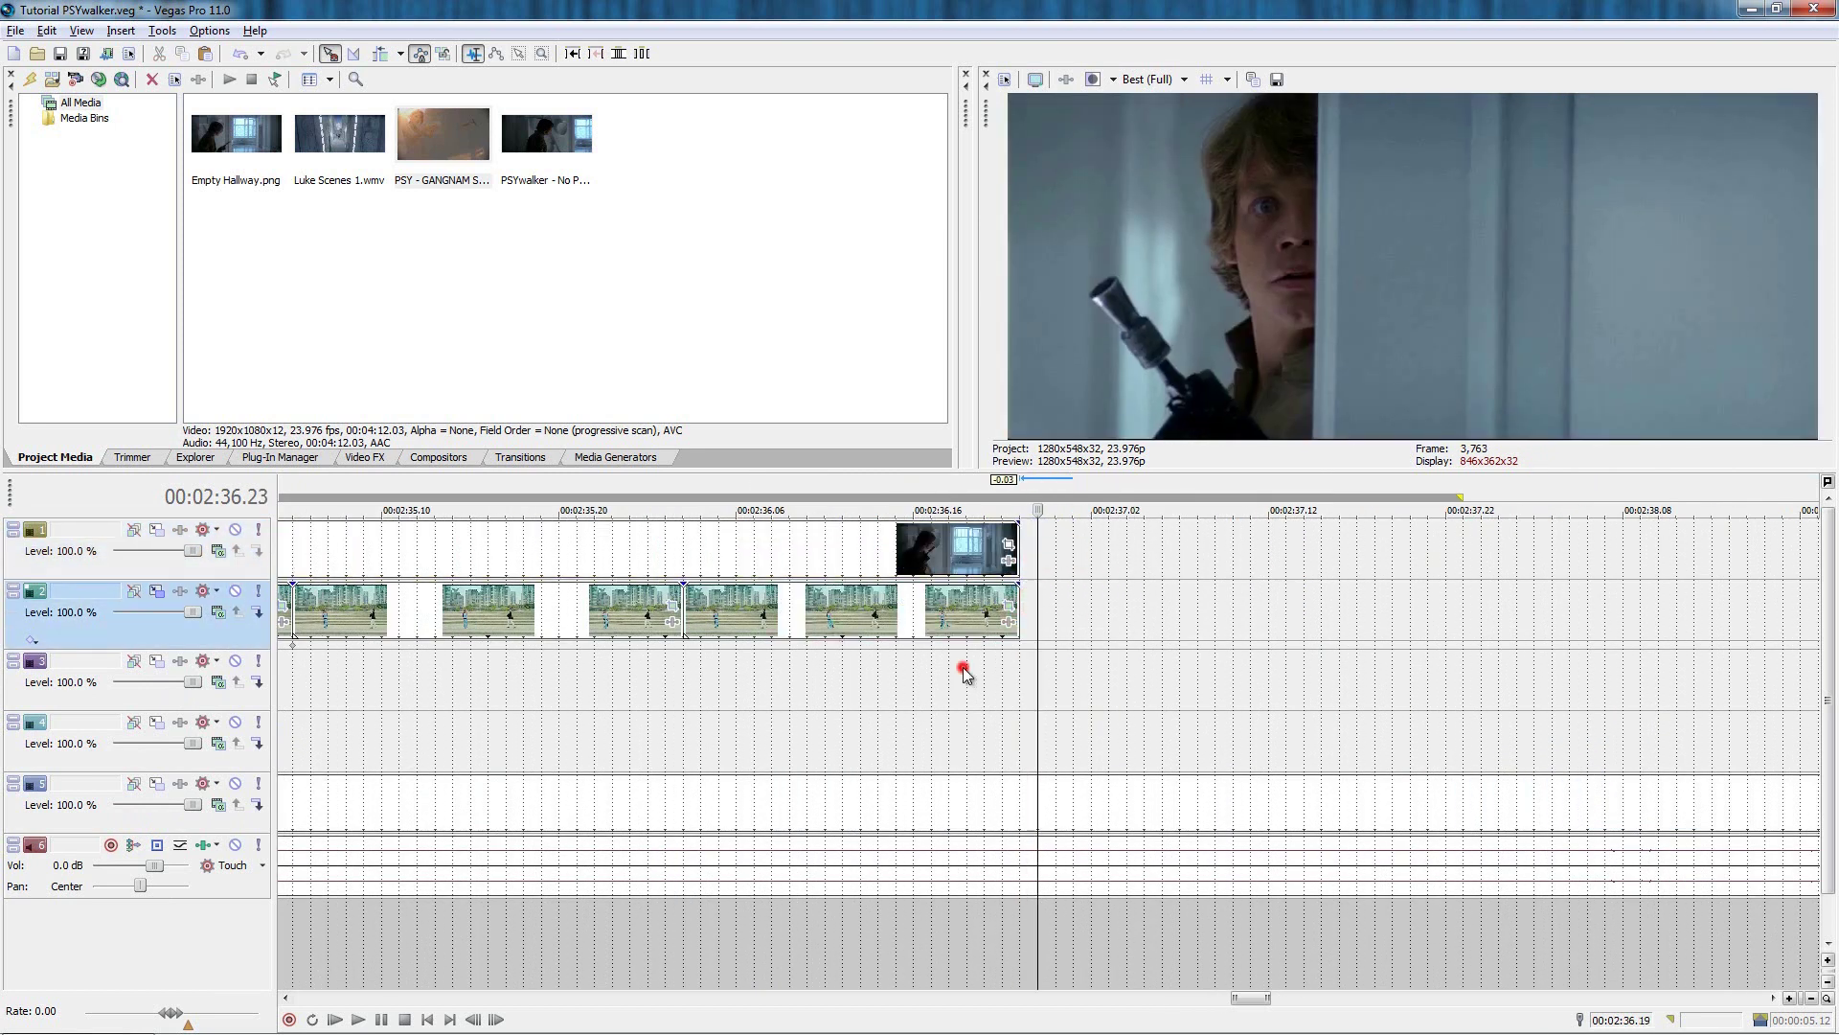
In the hallway copy's Pan/Crop, draw a closed mask around the hallway window above the stairs.
scroll(818, 665, down, 3)
click(1045, 544)
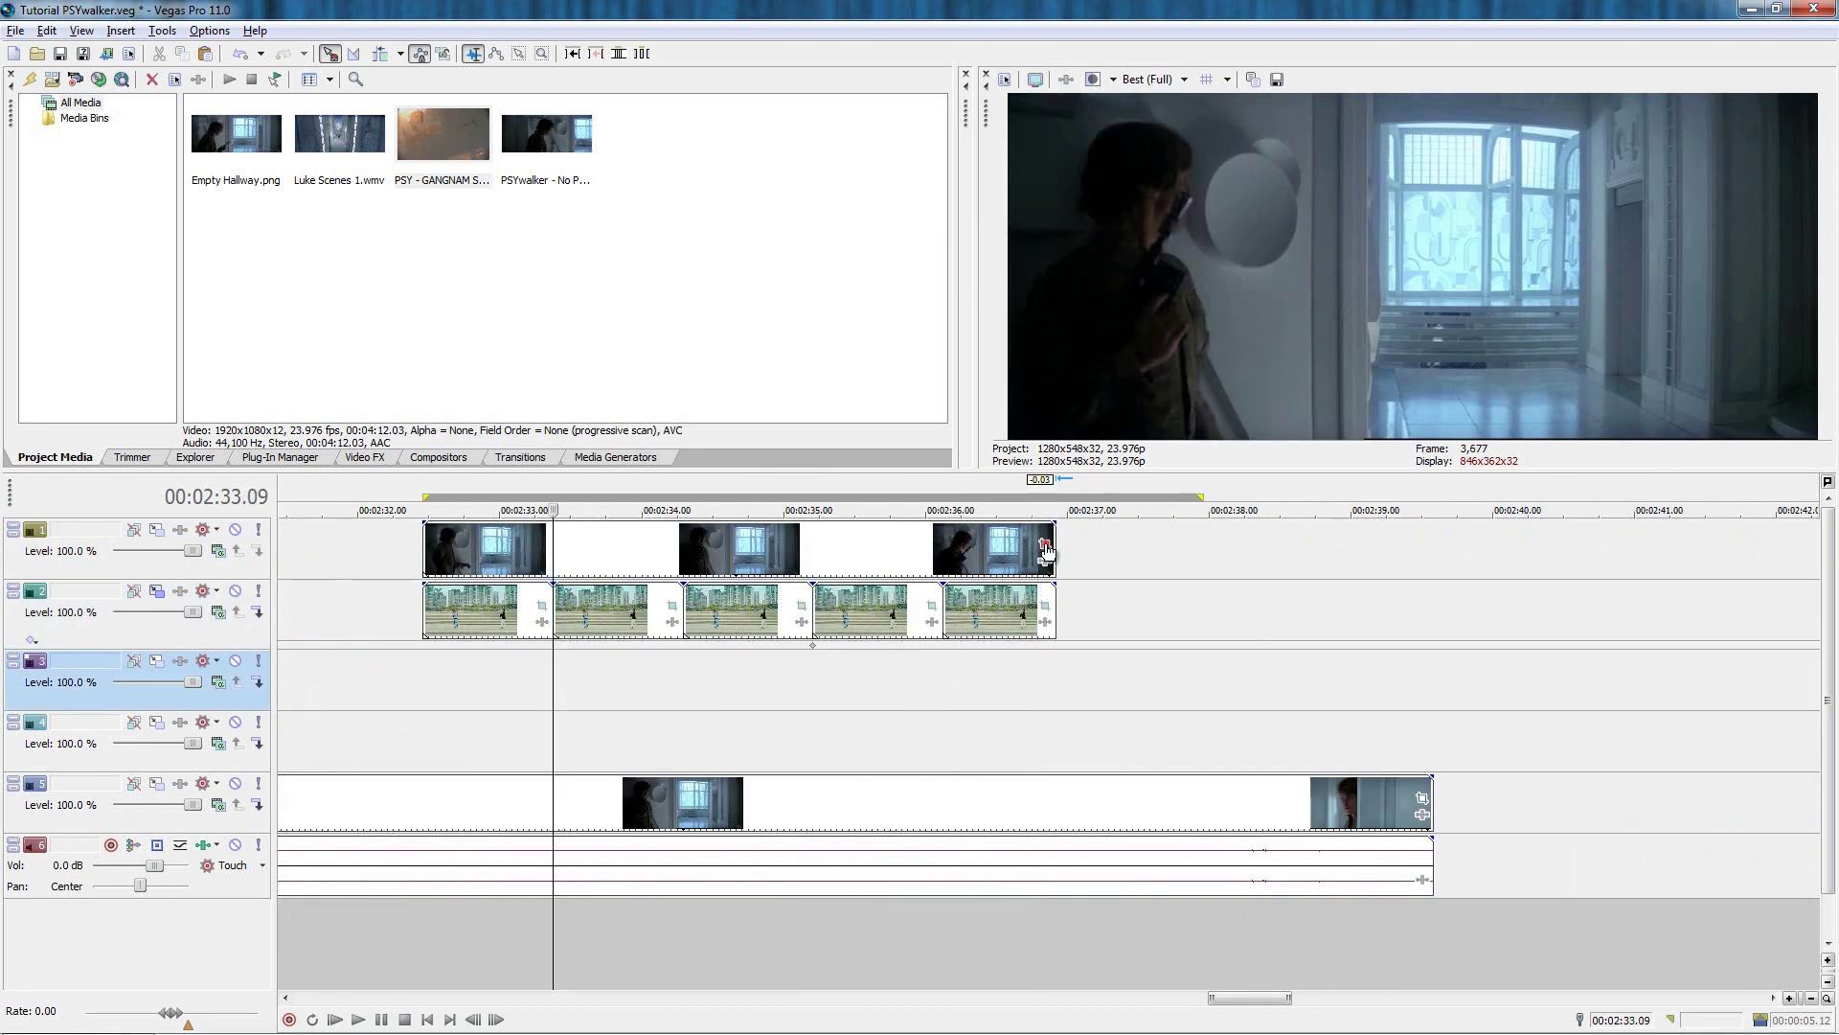
click(1044, 546)
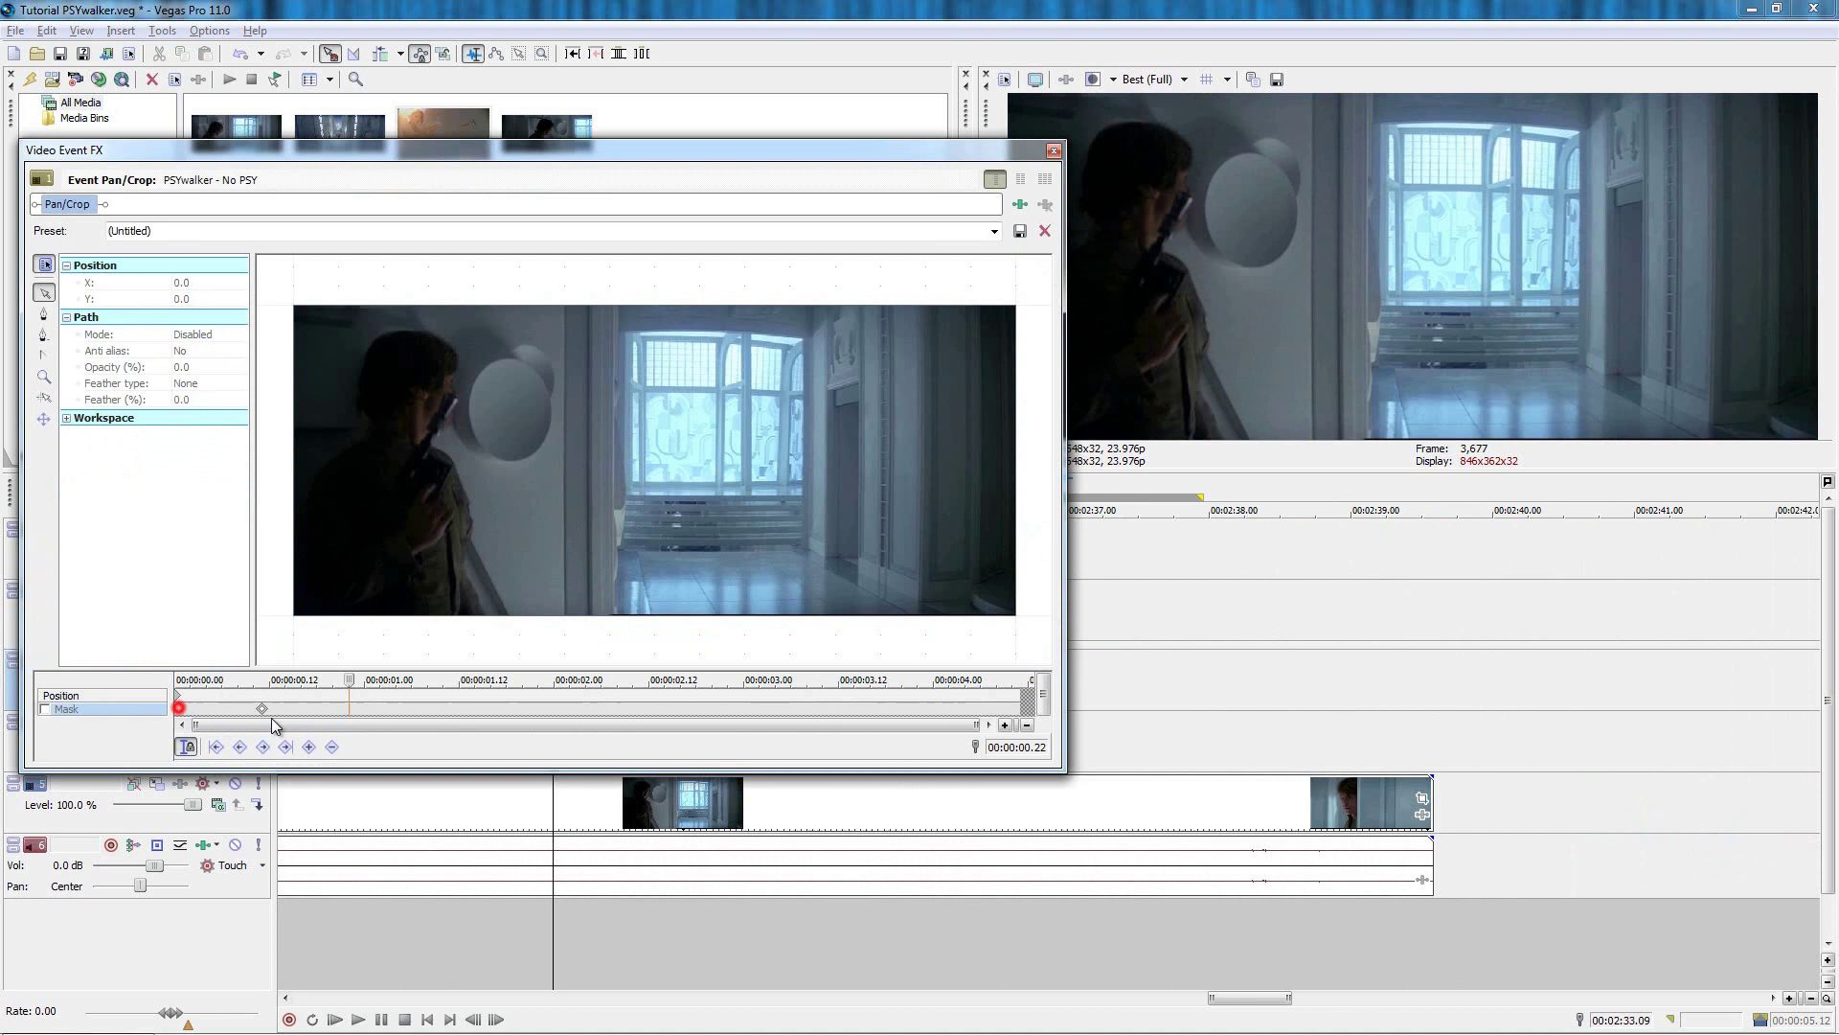
scroll(622, 476, up, 5)
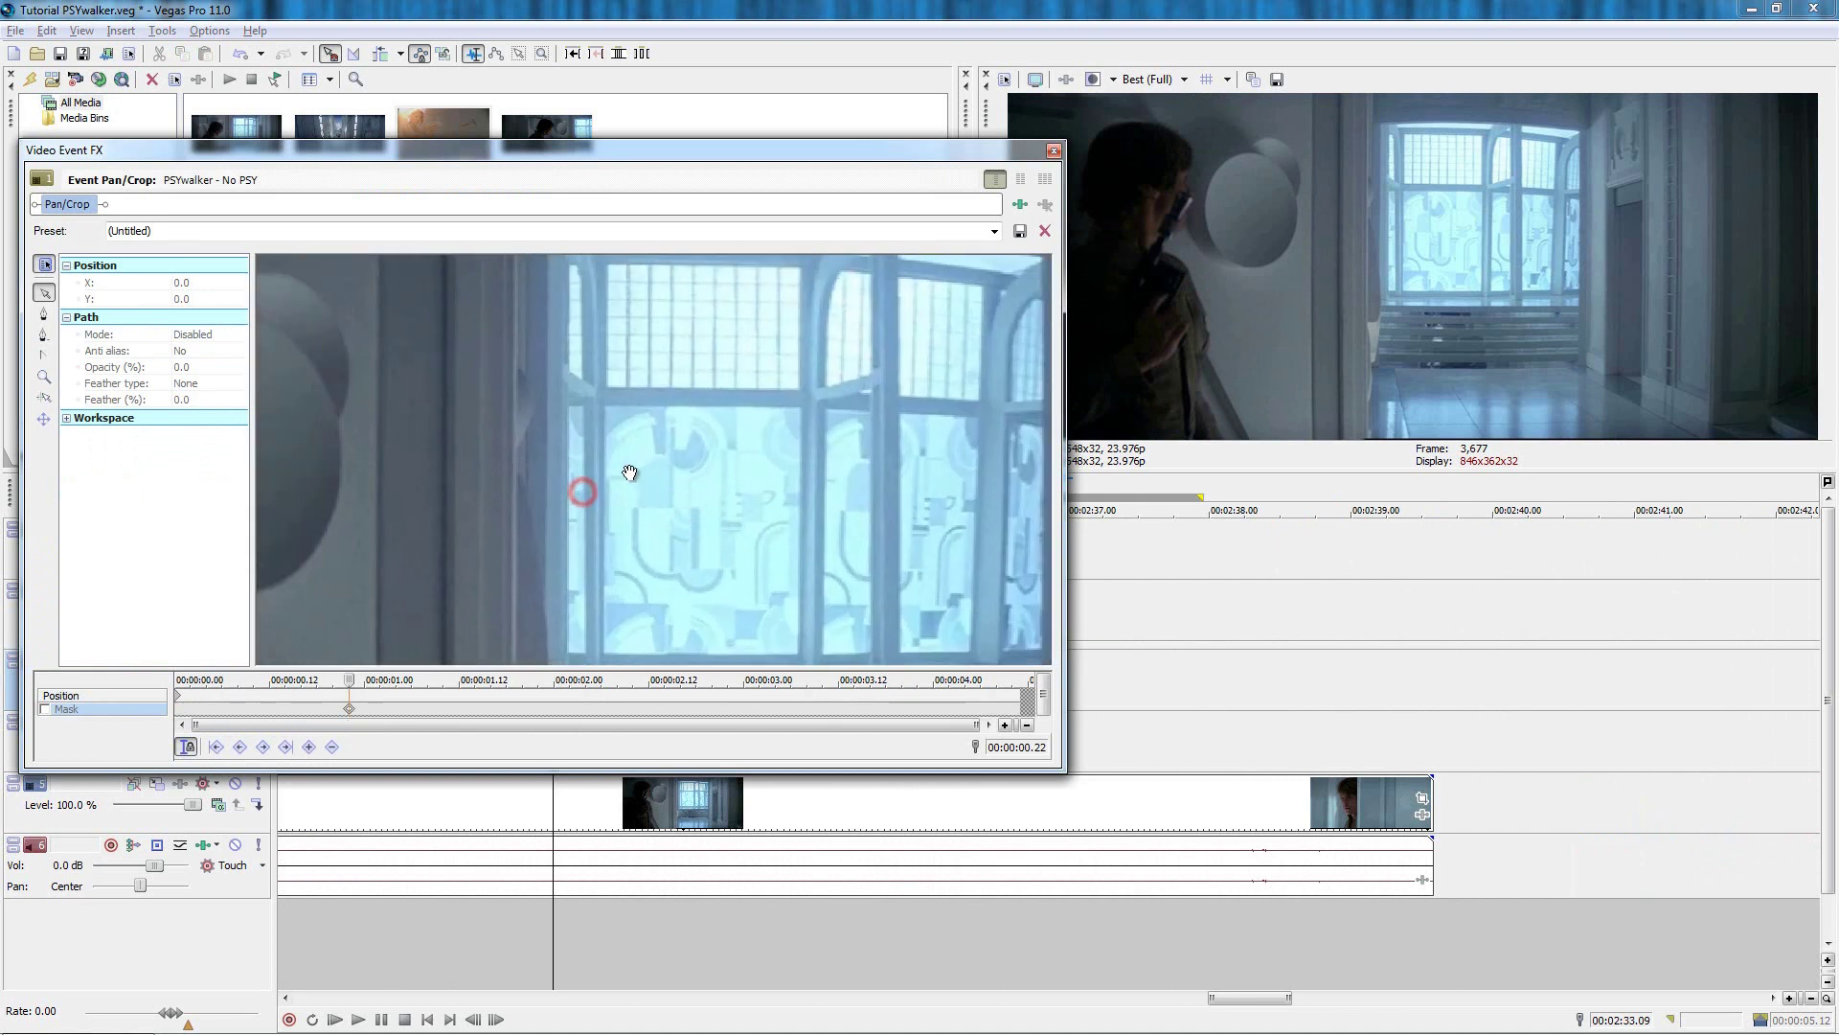
click(565, 352)
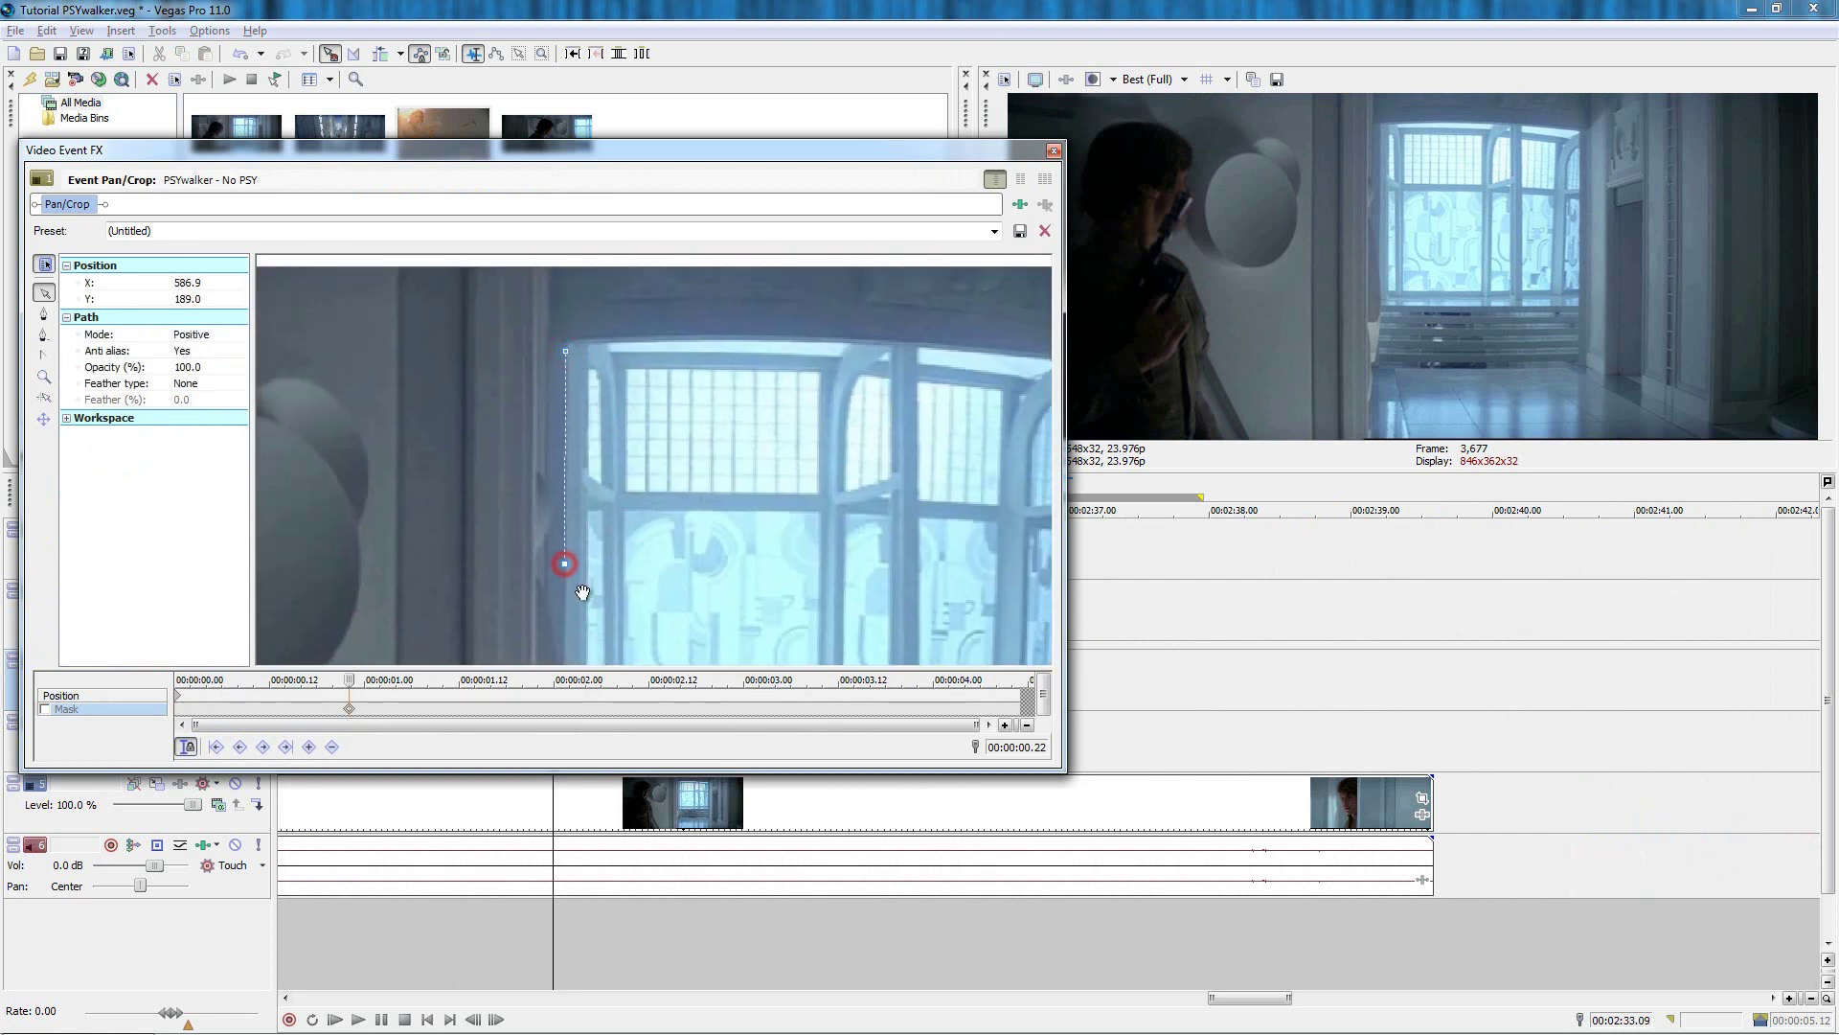
drag(606, 588, 623, 327)
click(581, 304)
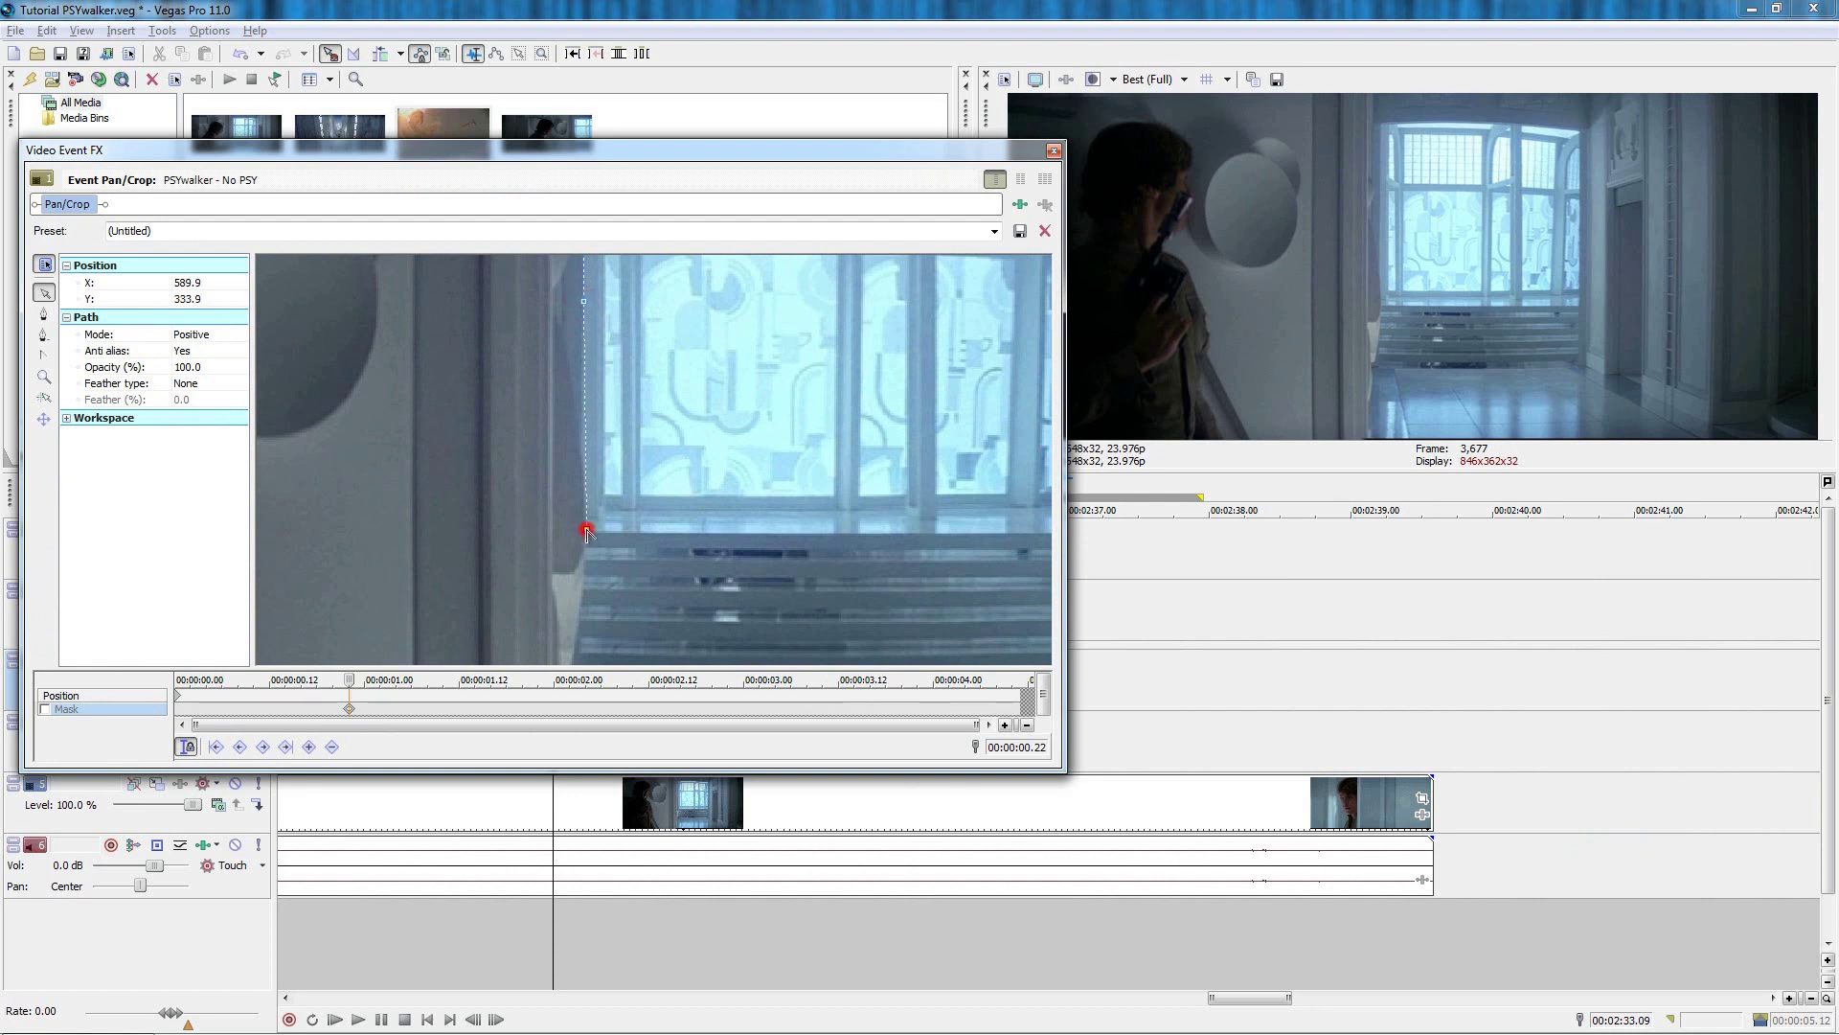
scroll(687, 515, down, 2)
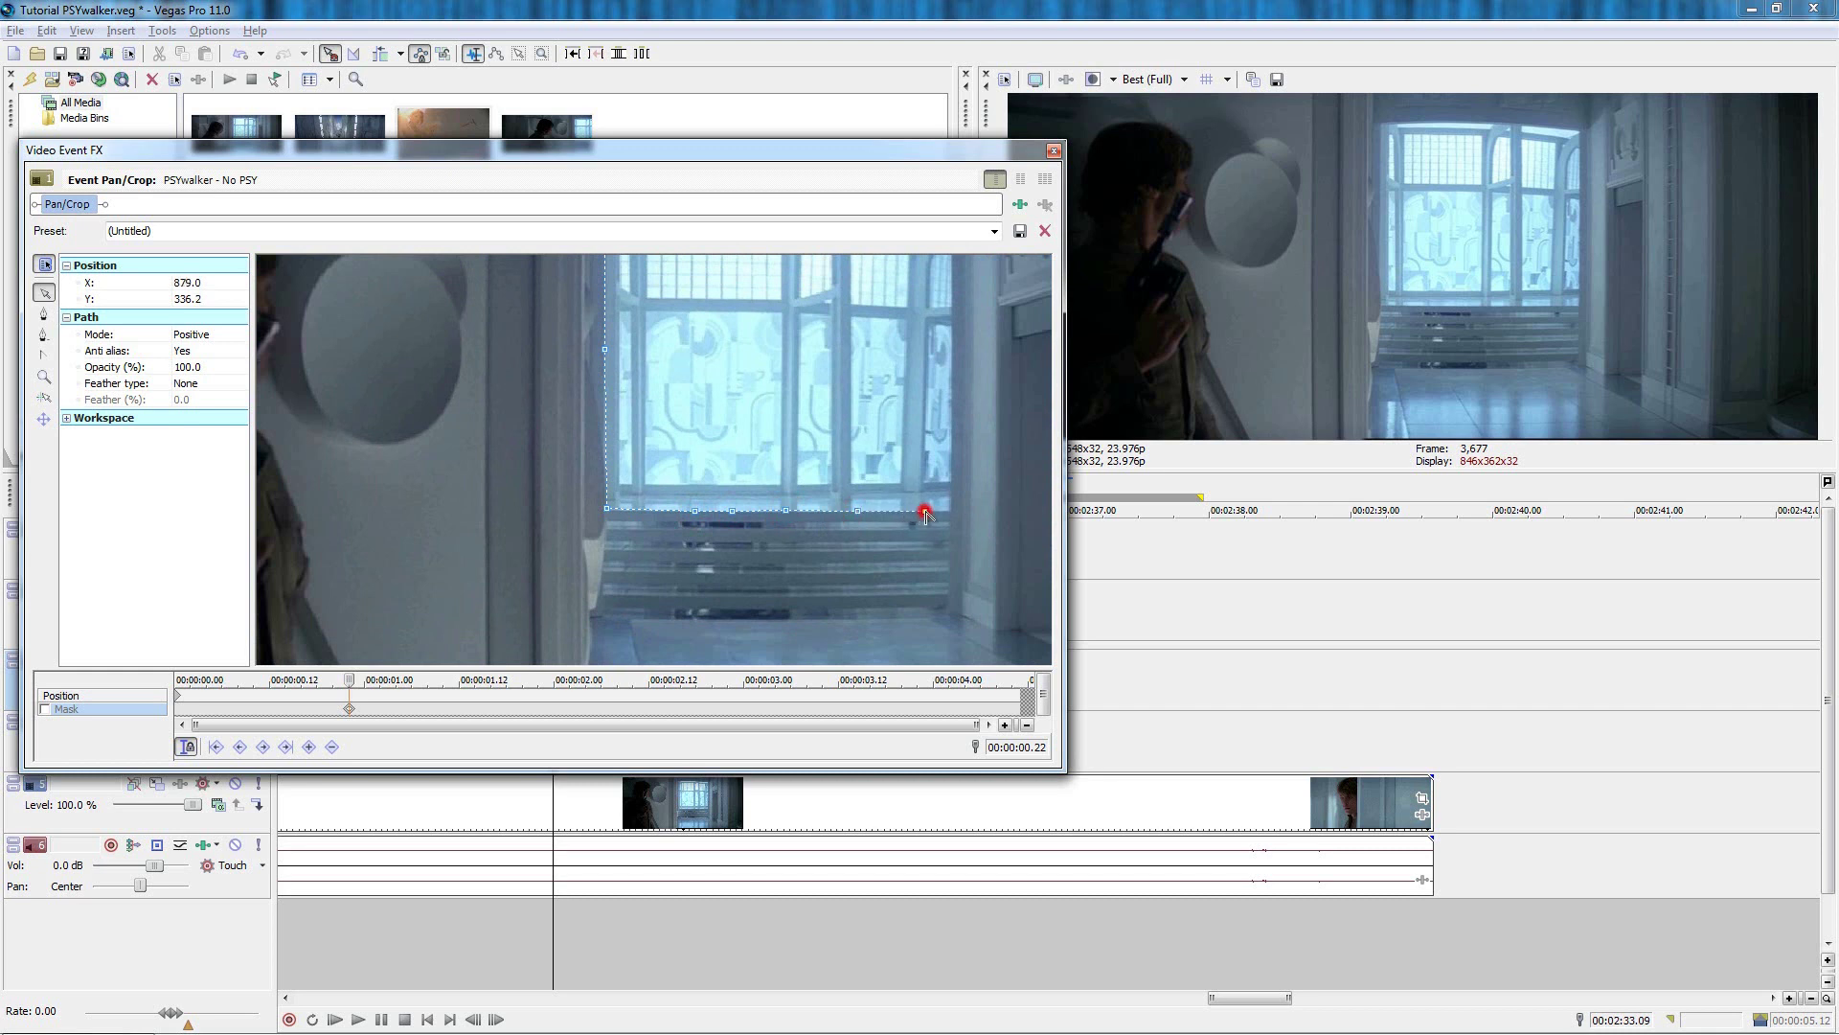
click(633, 585)
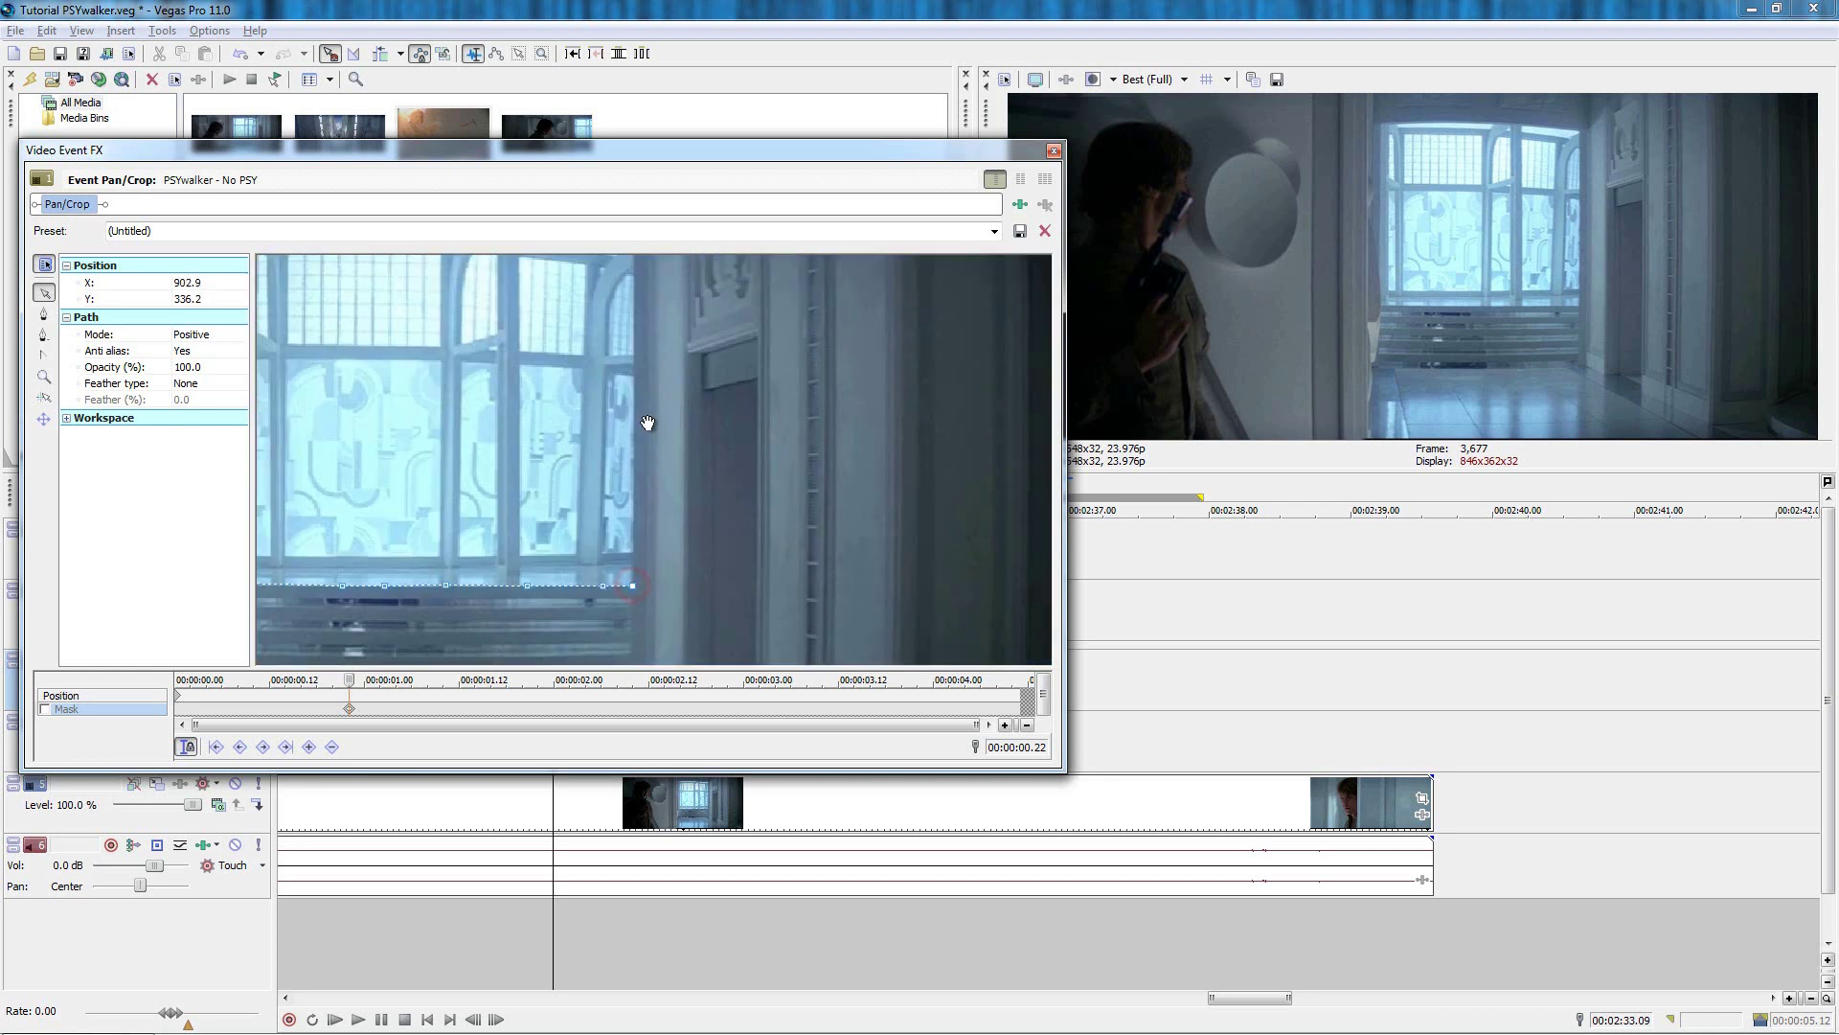
scroll(642, 517, down, 3)
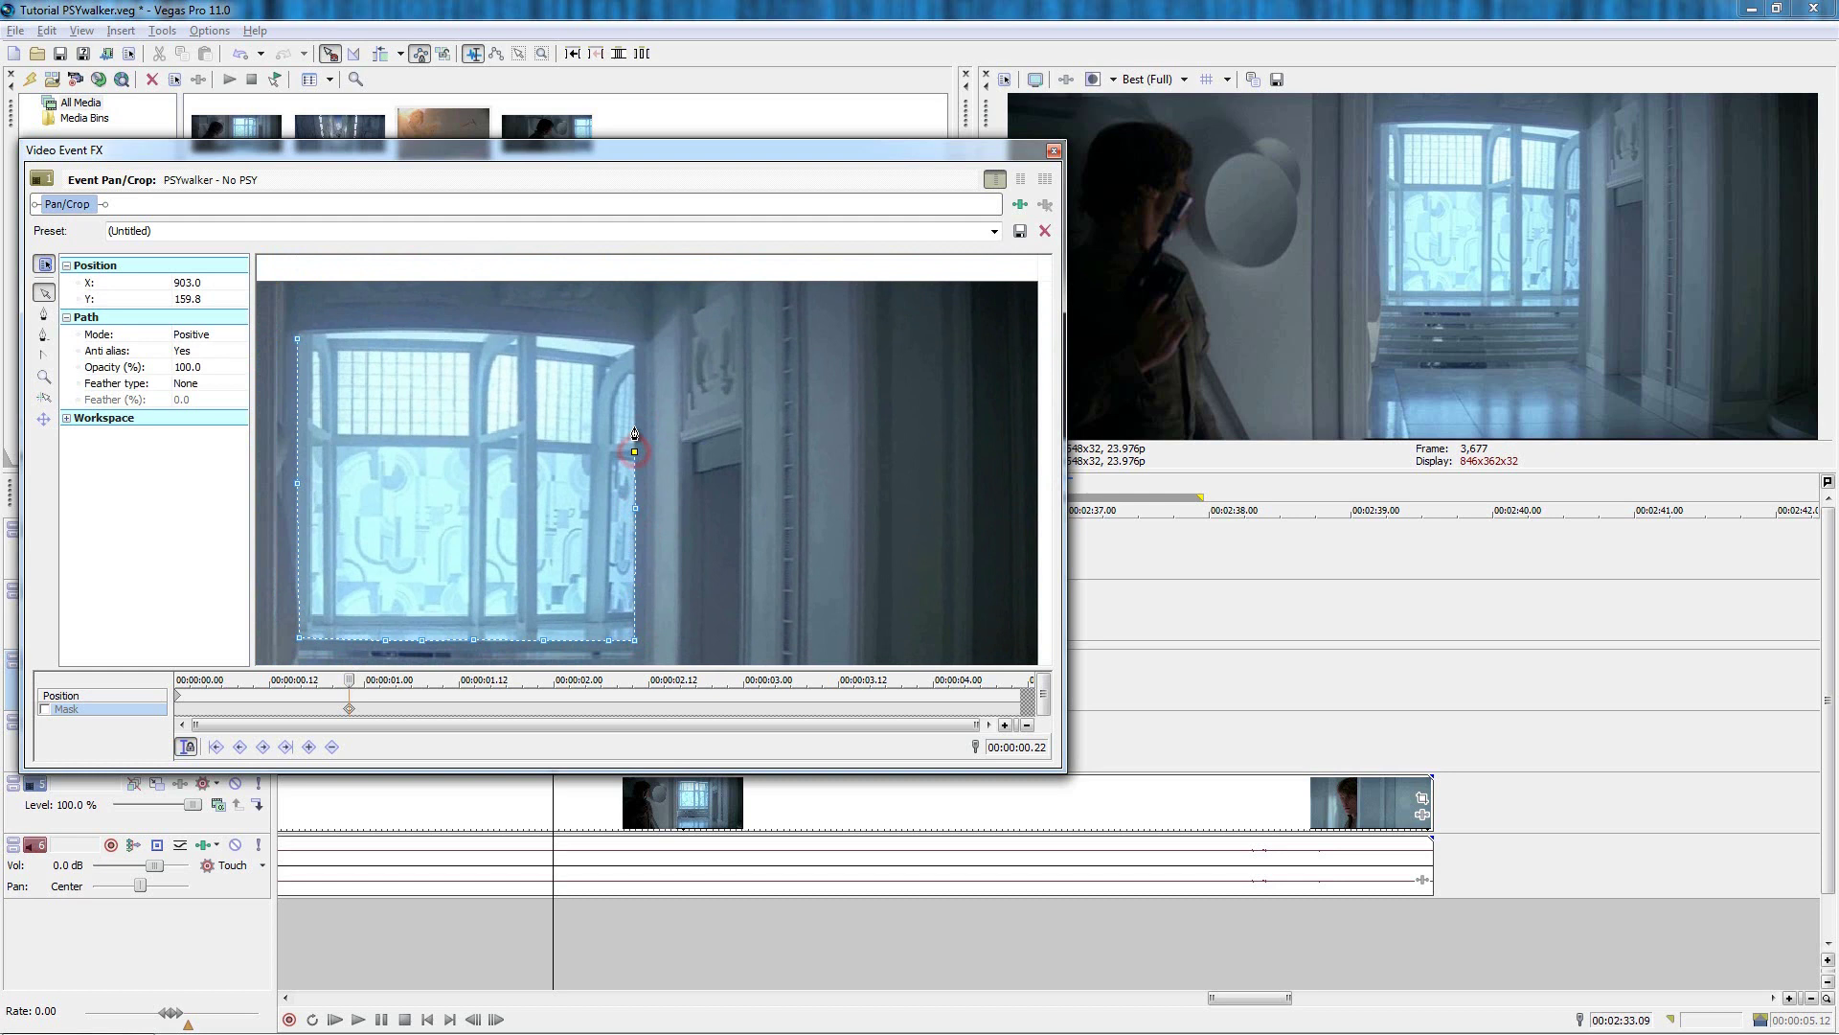
click(298, 338)
Set the window mask to Negative with its upper-right edge fitted to the window frame, and play back the masked shot.
click(206, 334)
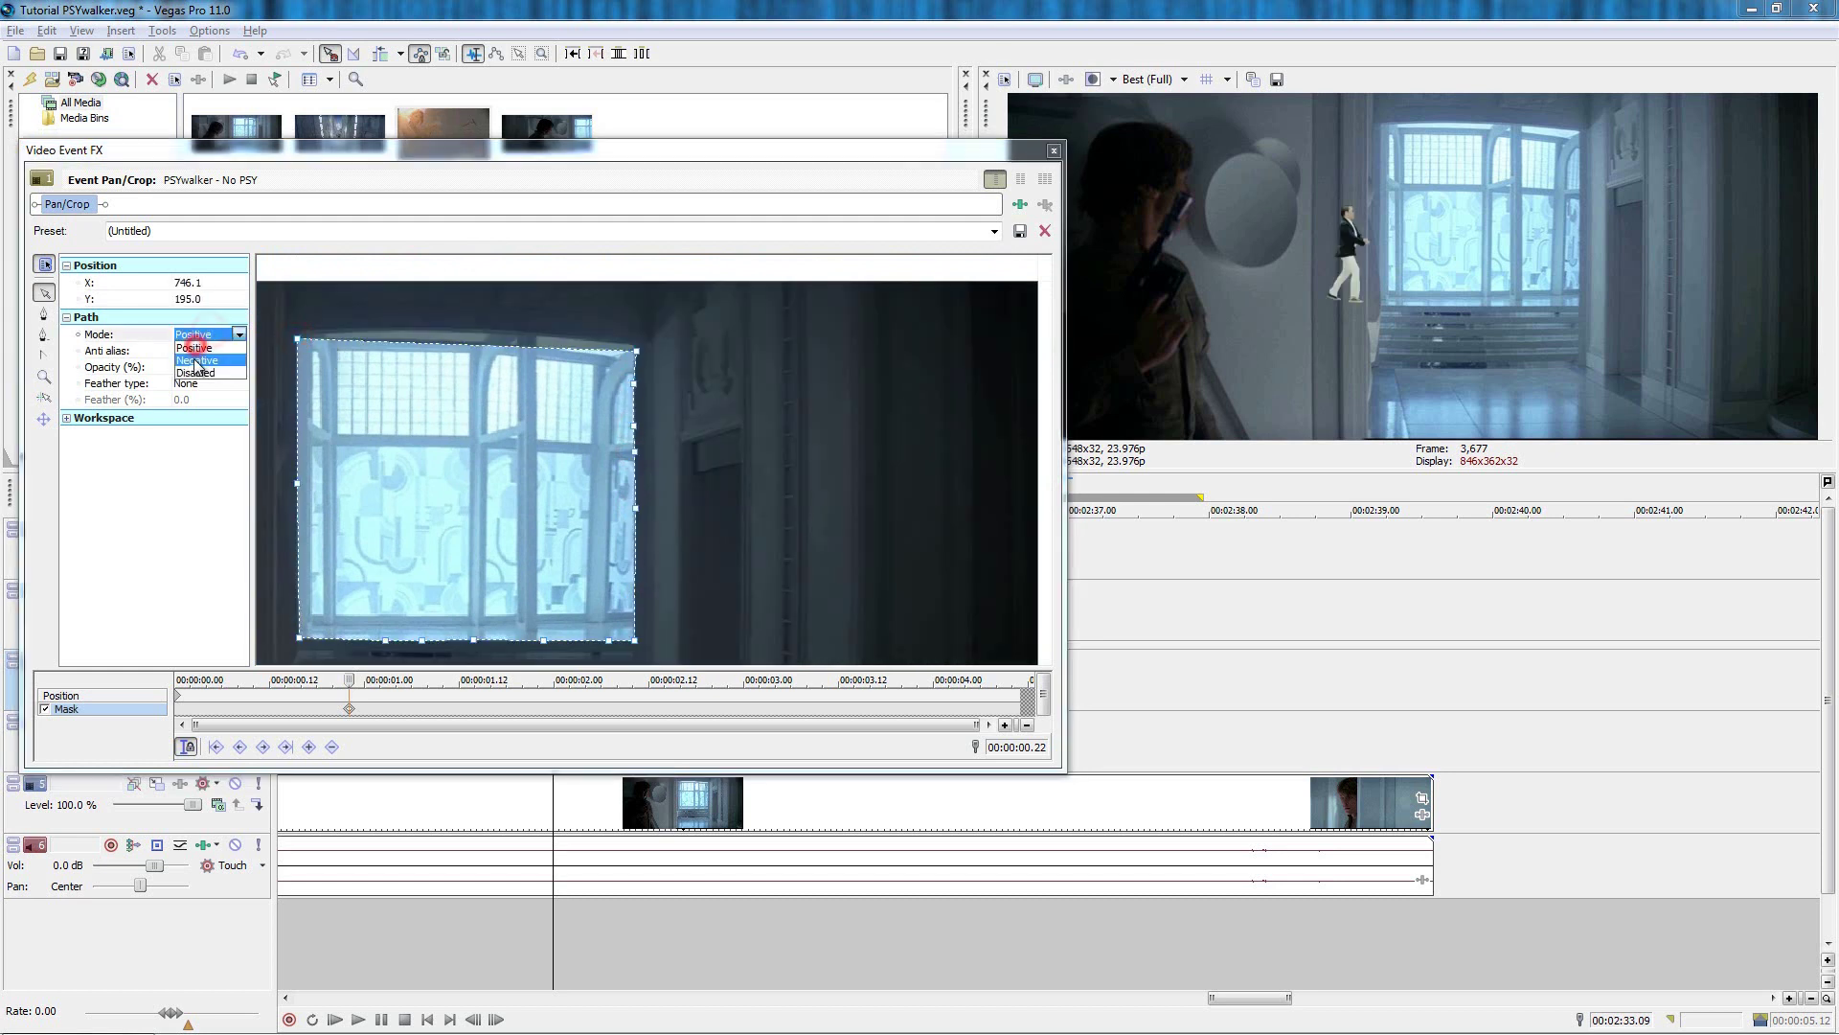
click(203, 365)
click(771, 540)
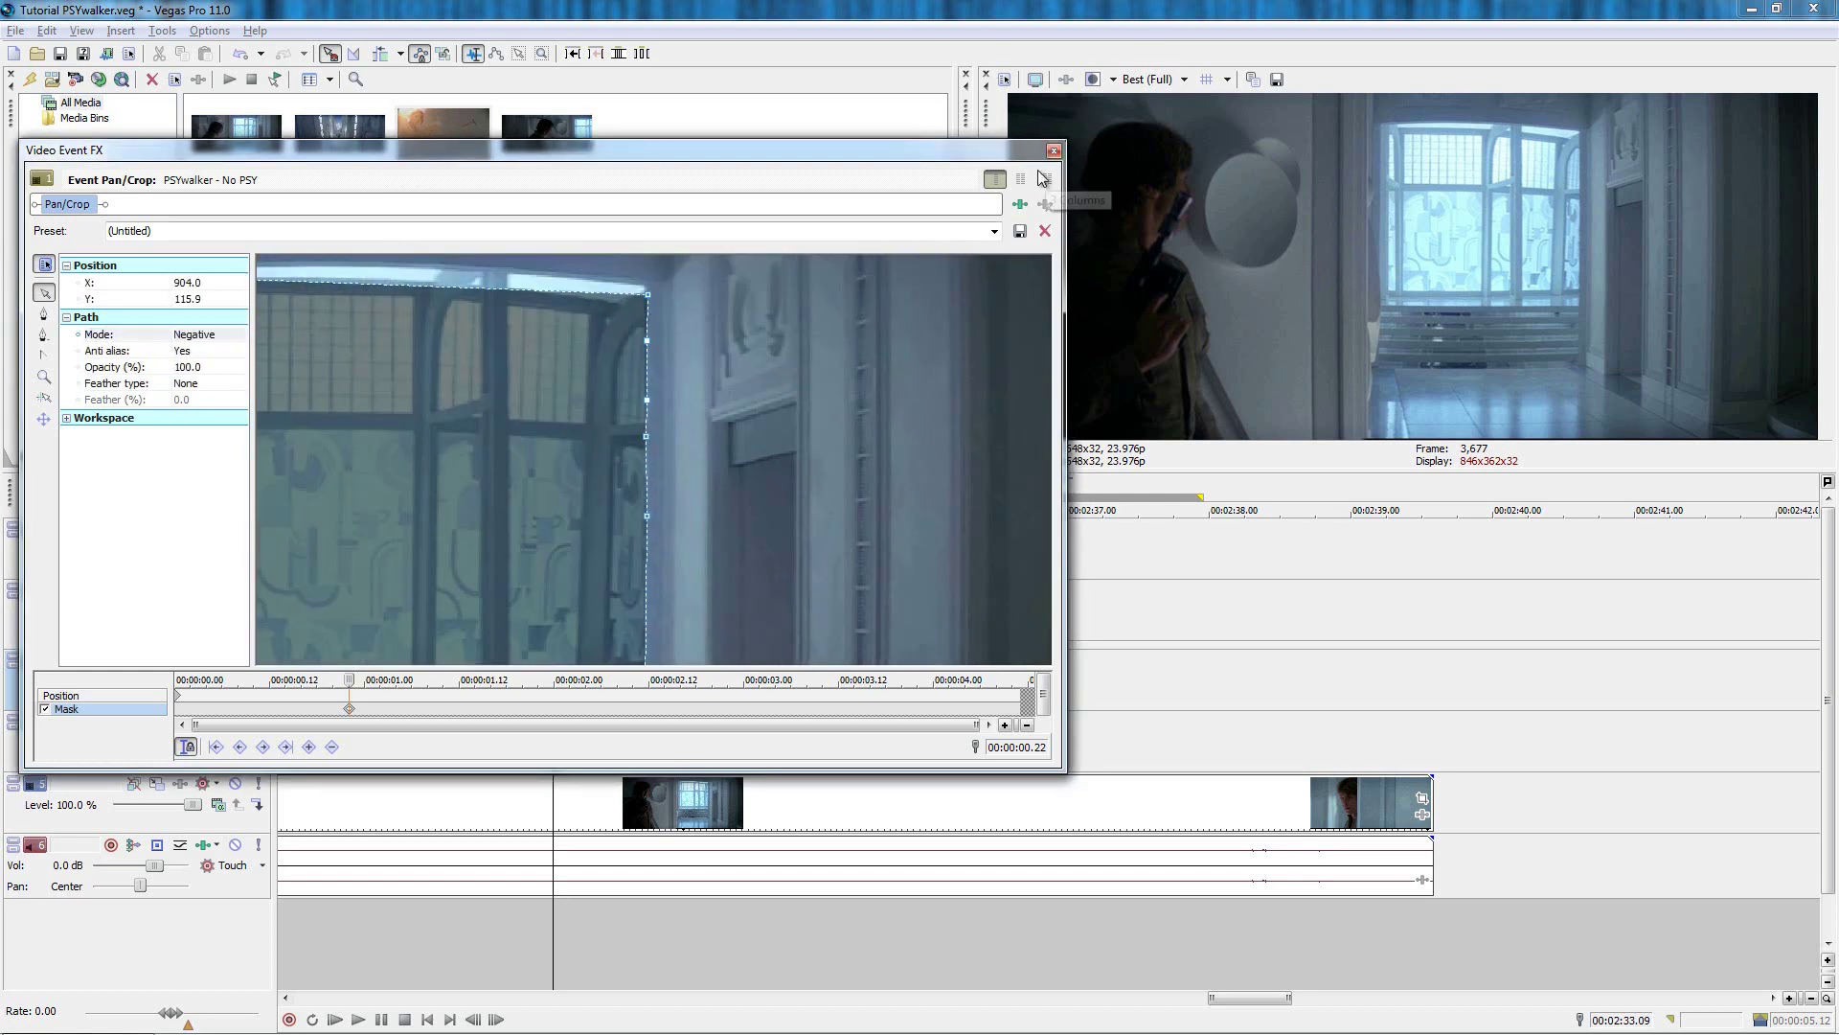
click(1053, 150)
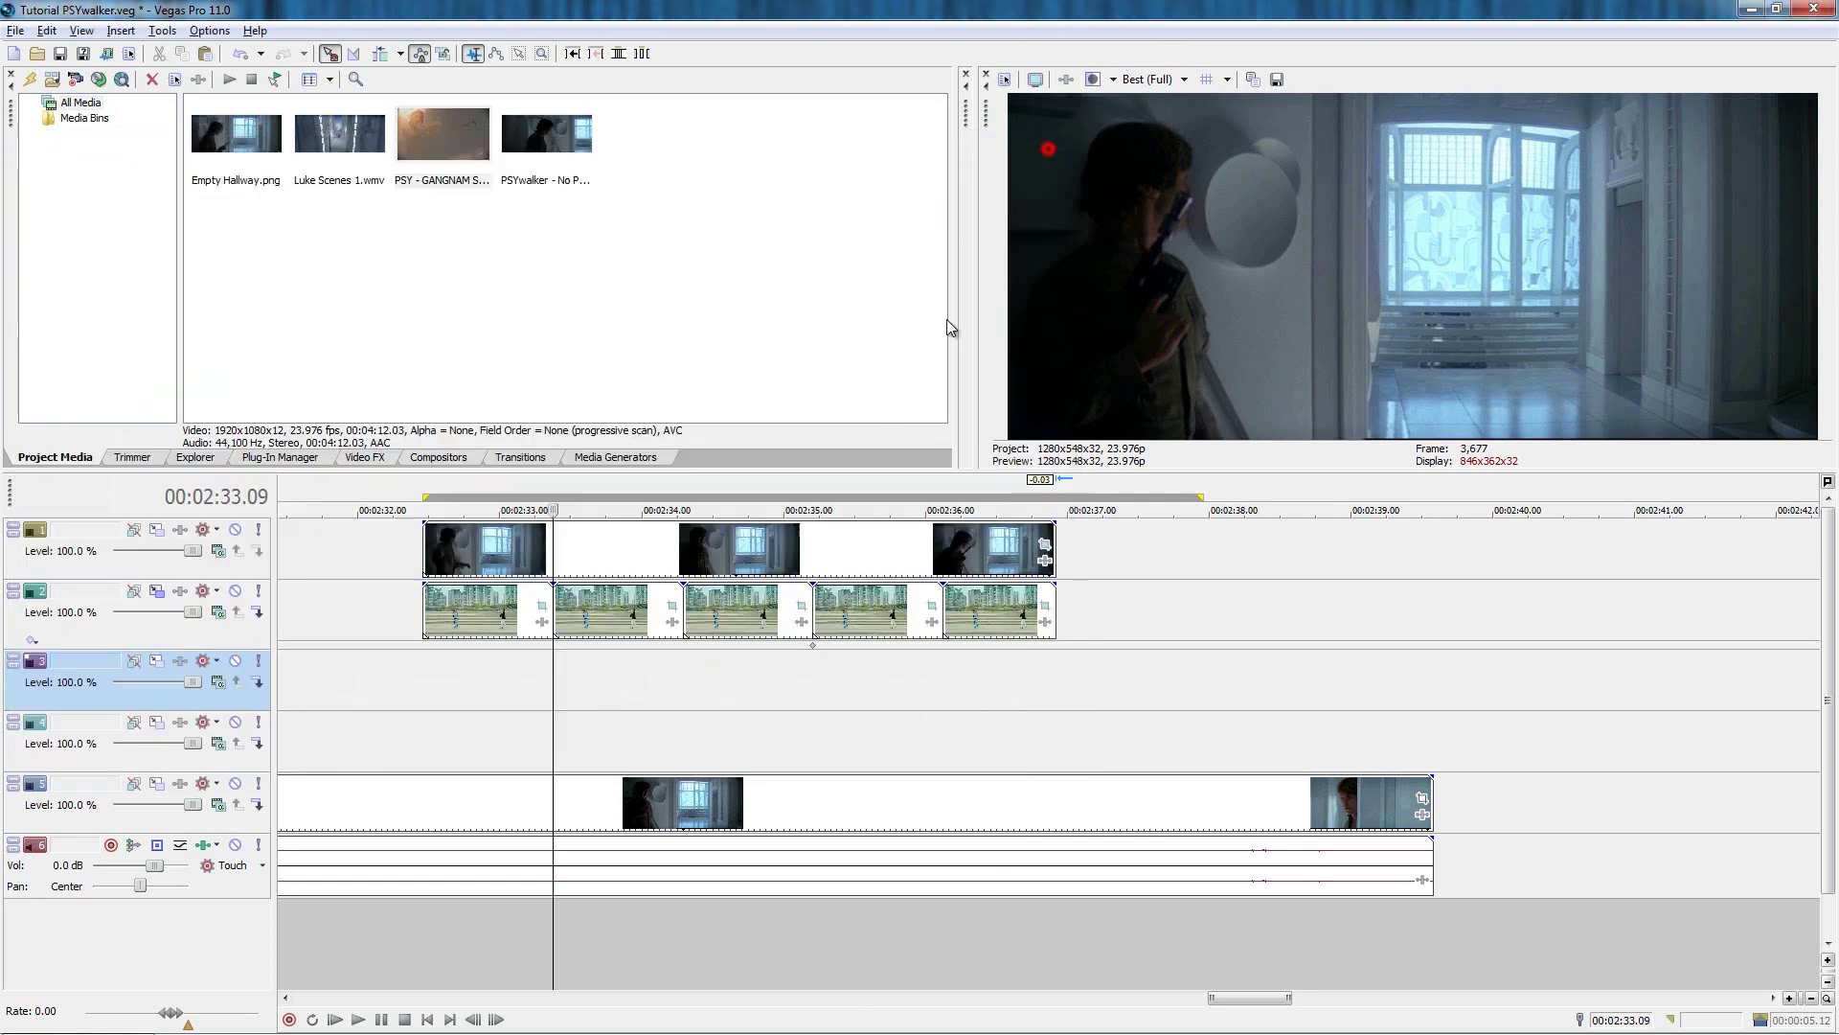
key(space)
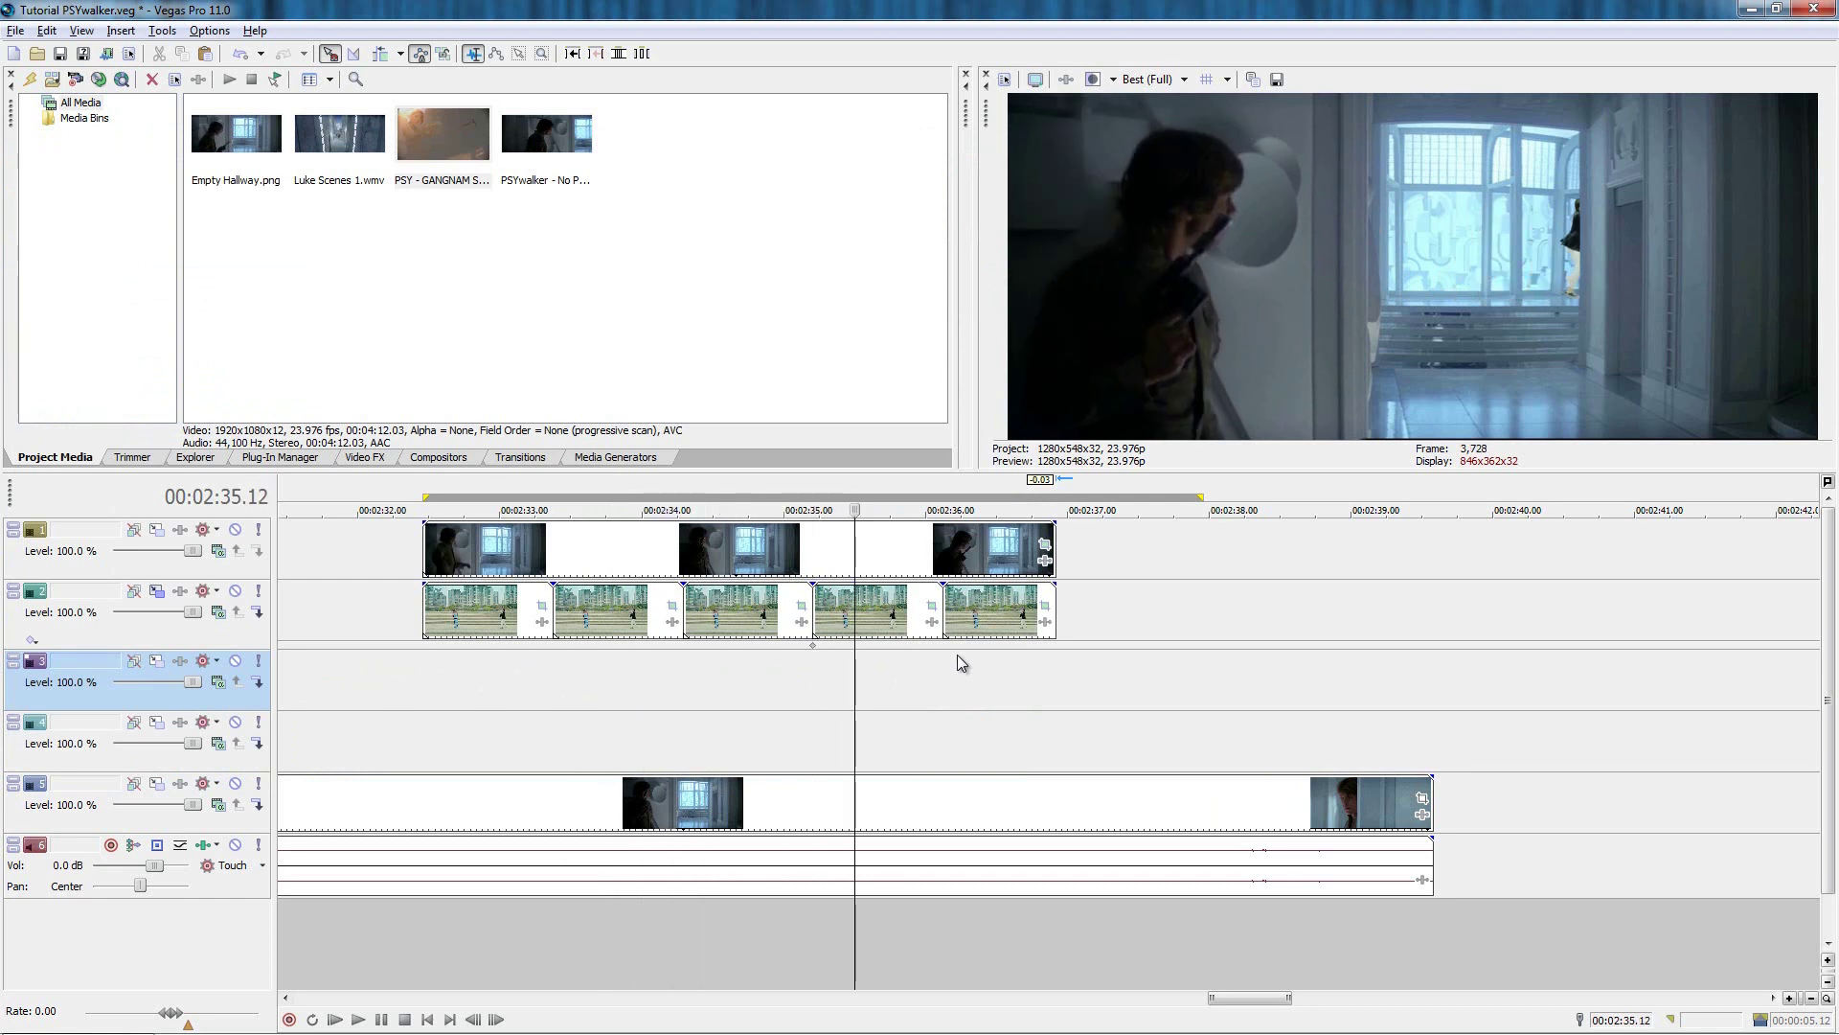
click(812, 661)
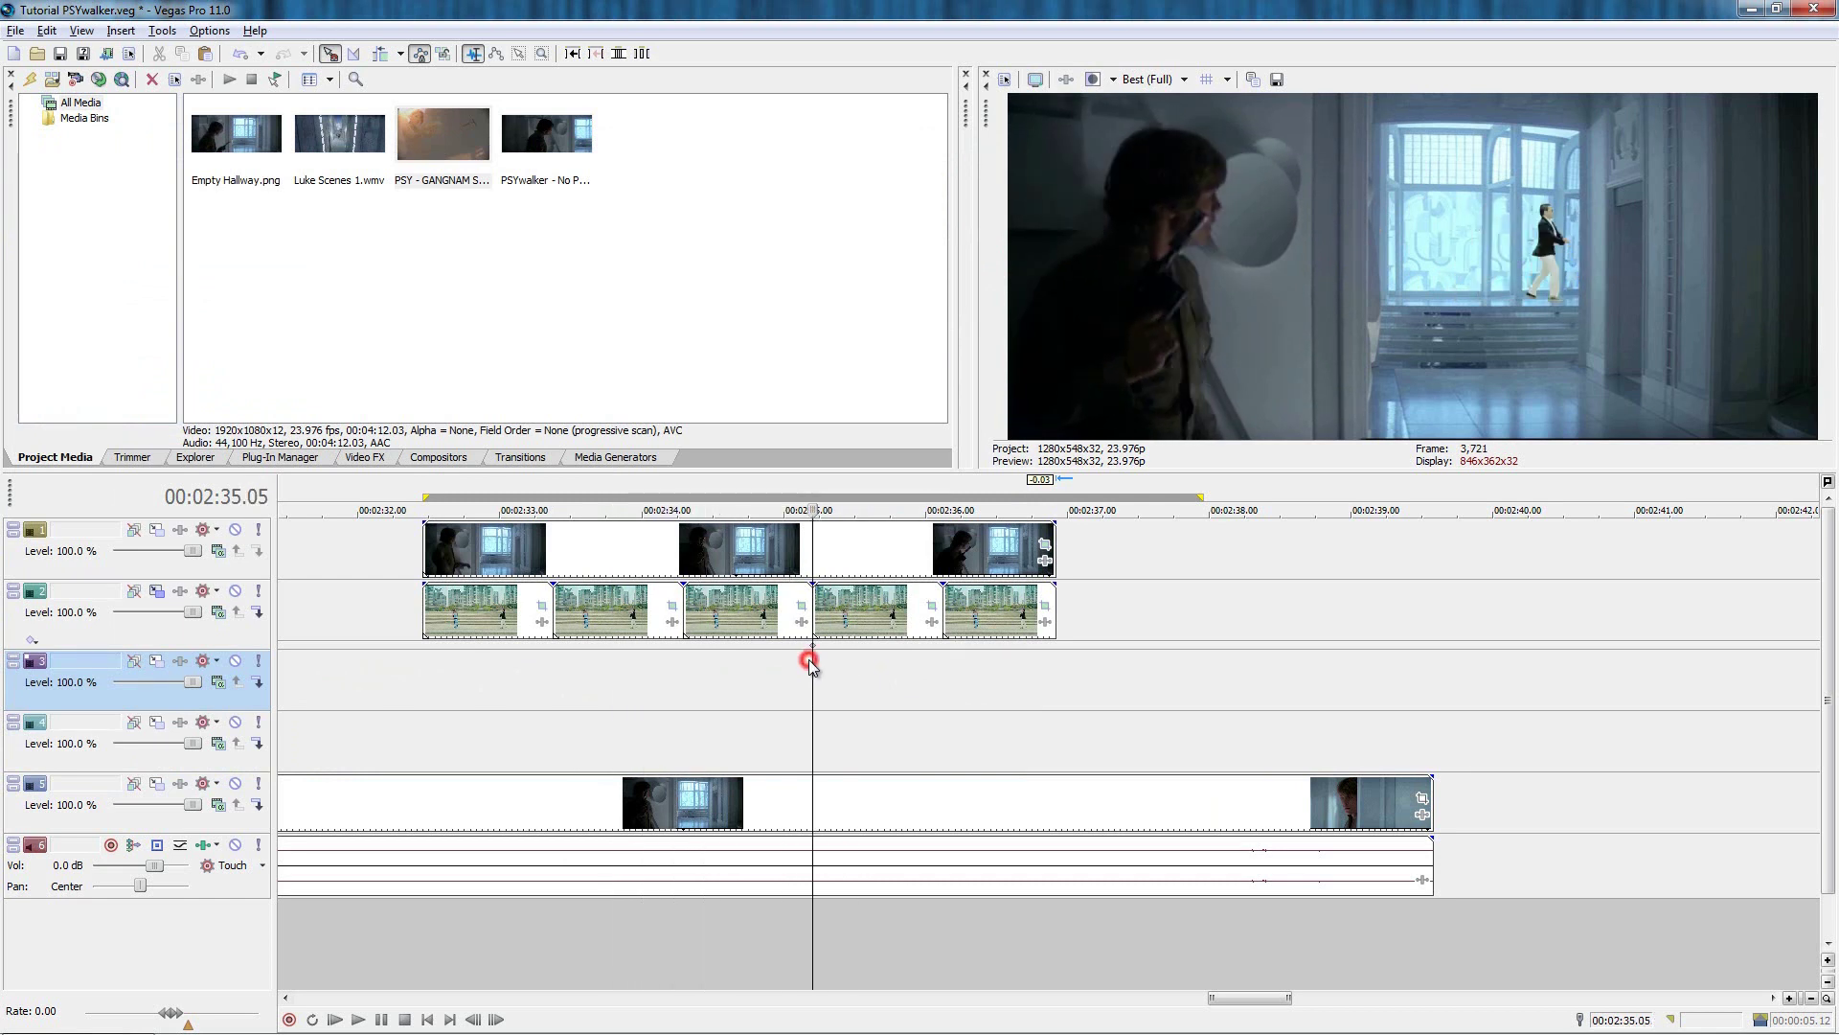
Apply the Blue Highlight Color Balance to a PSY clip, set green 0.100 and blue 0.216, and save it as preset Blue-Green Highlight.
click(365, 457)
click(110, 273)
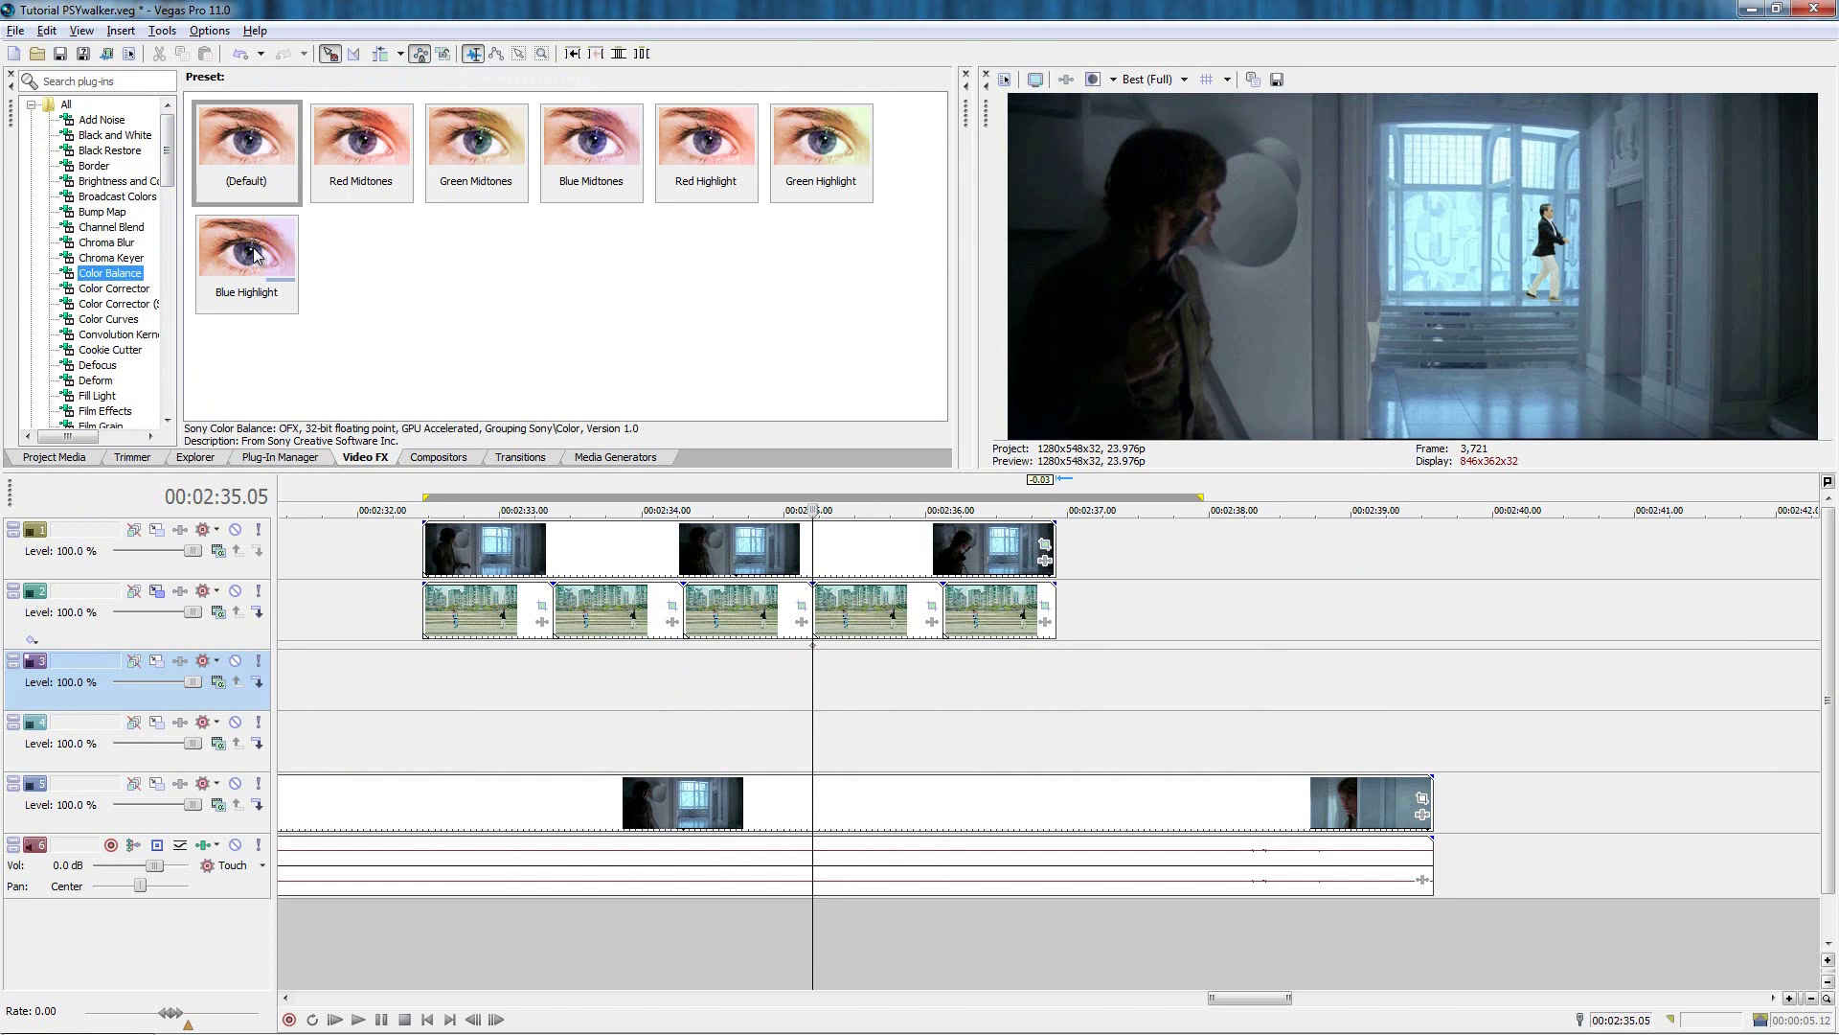
drag(254, 254, 835, 613)
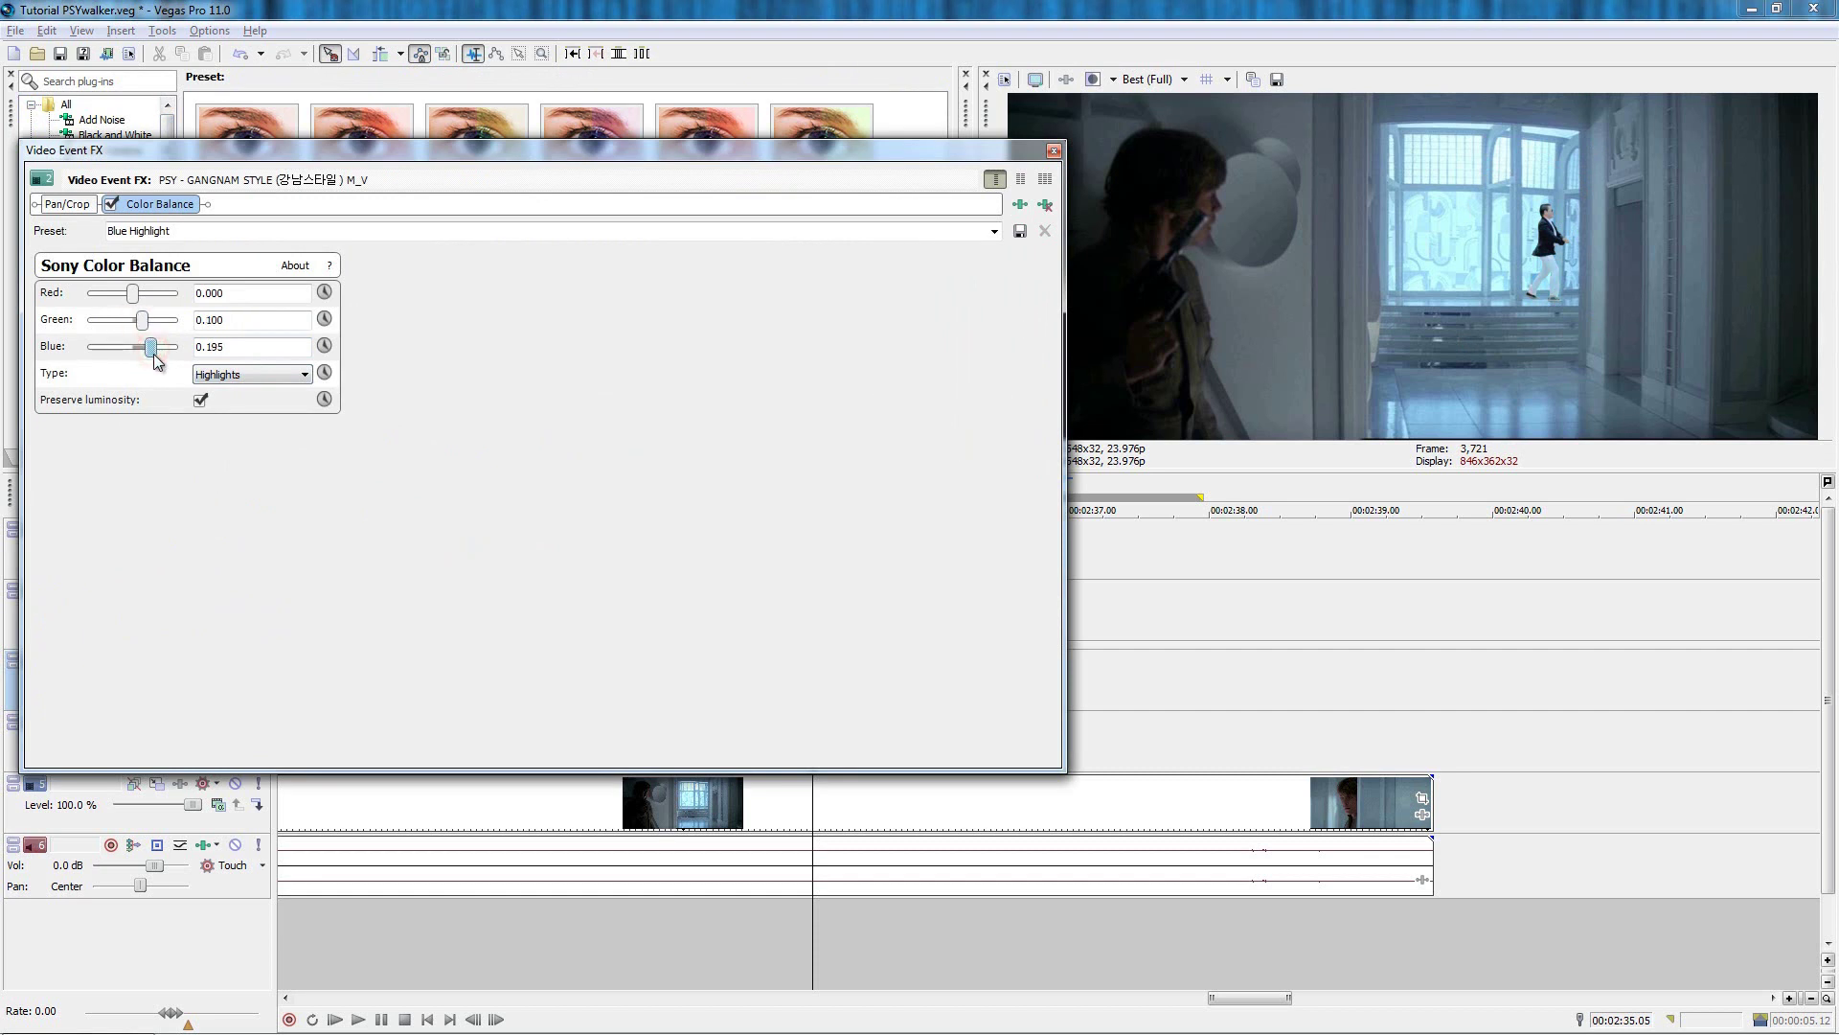
click(950, 236)
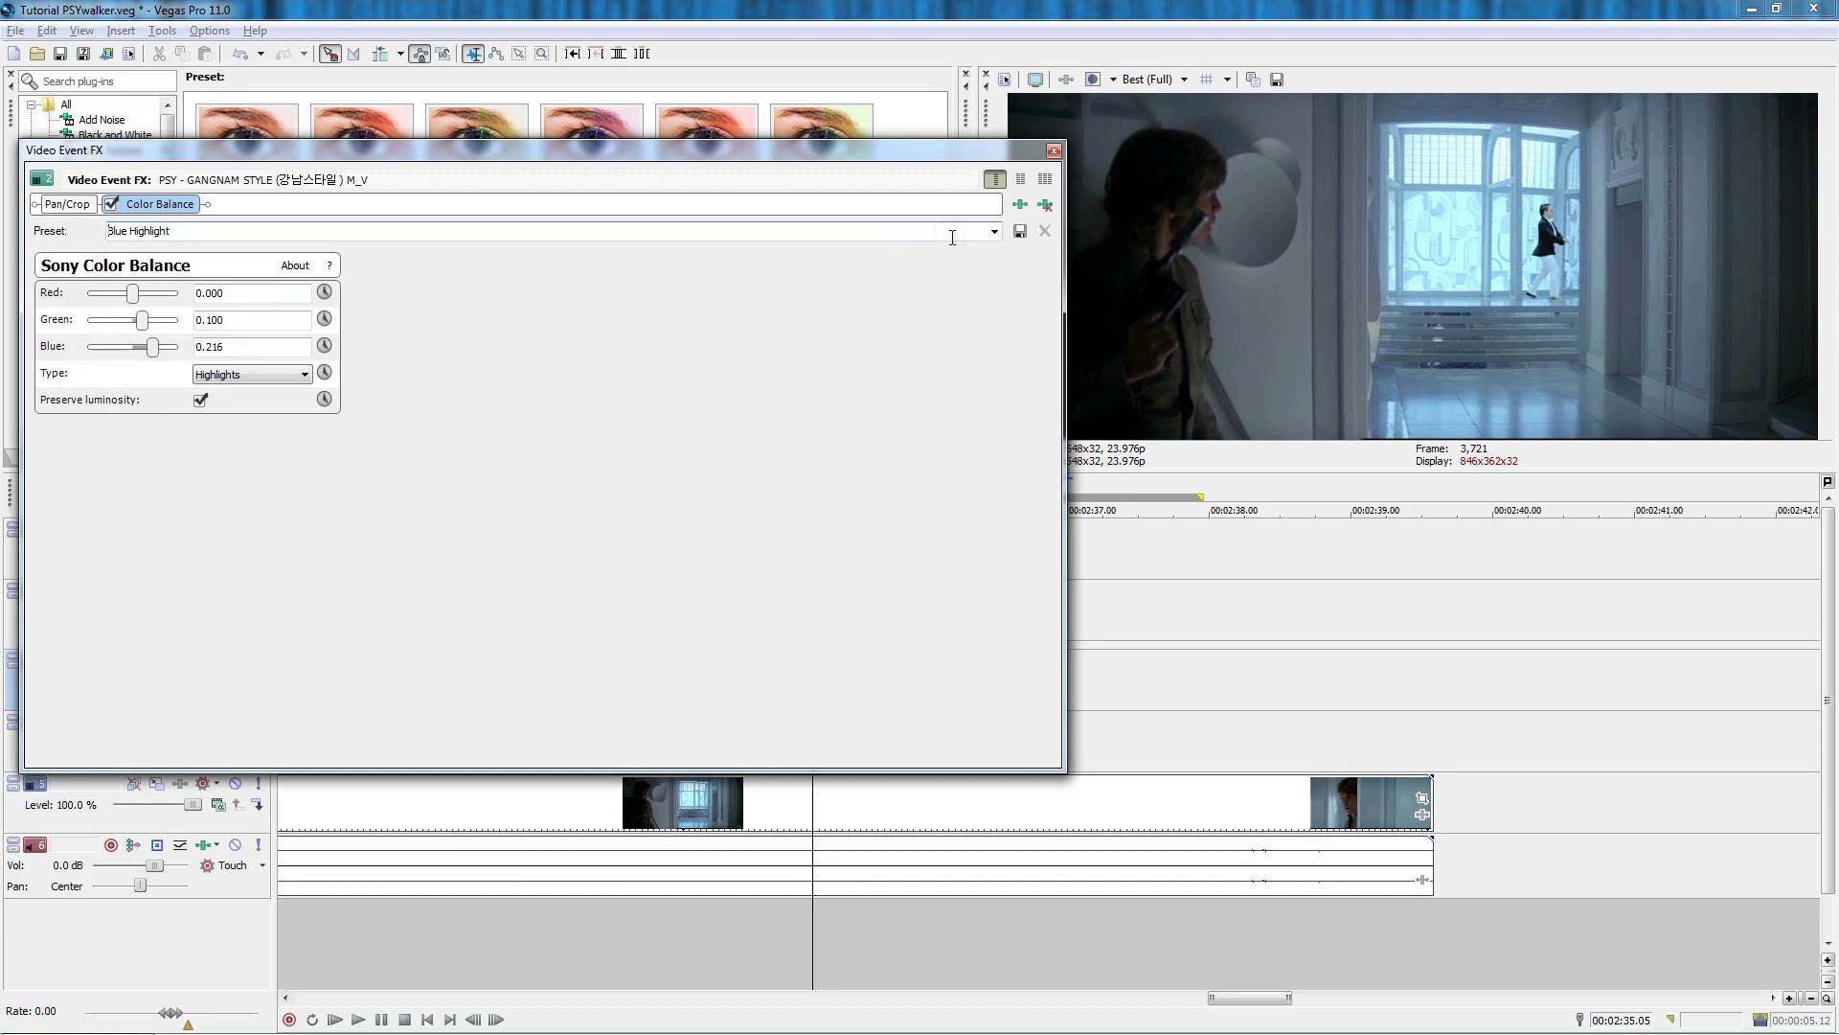
click(1018, 233)
click(1052, 150)
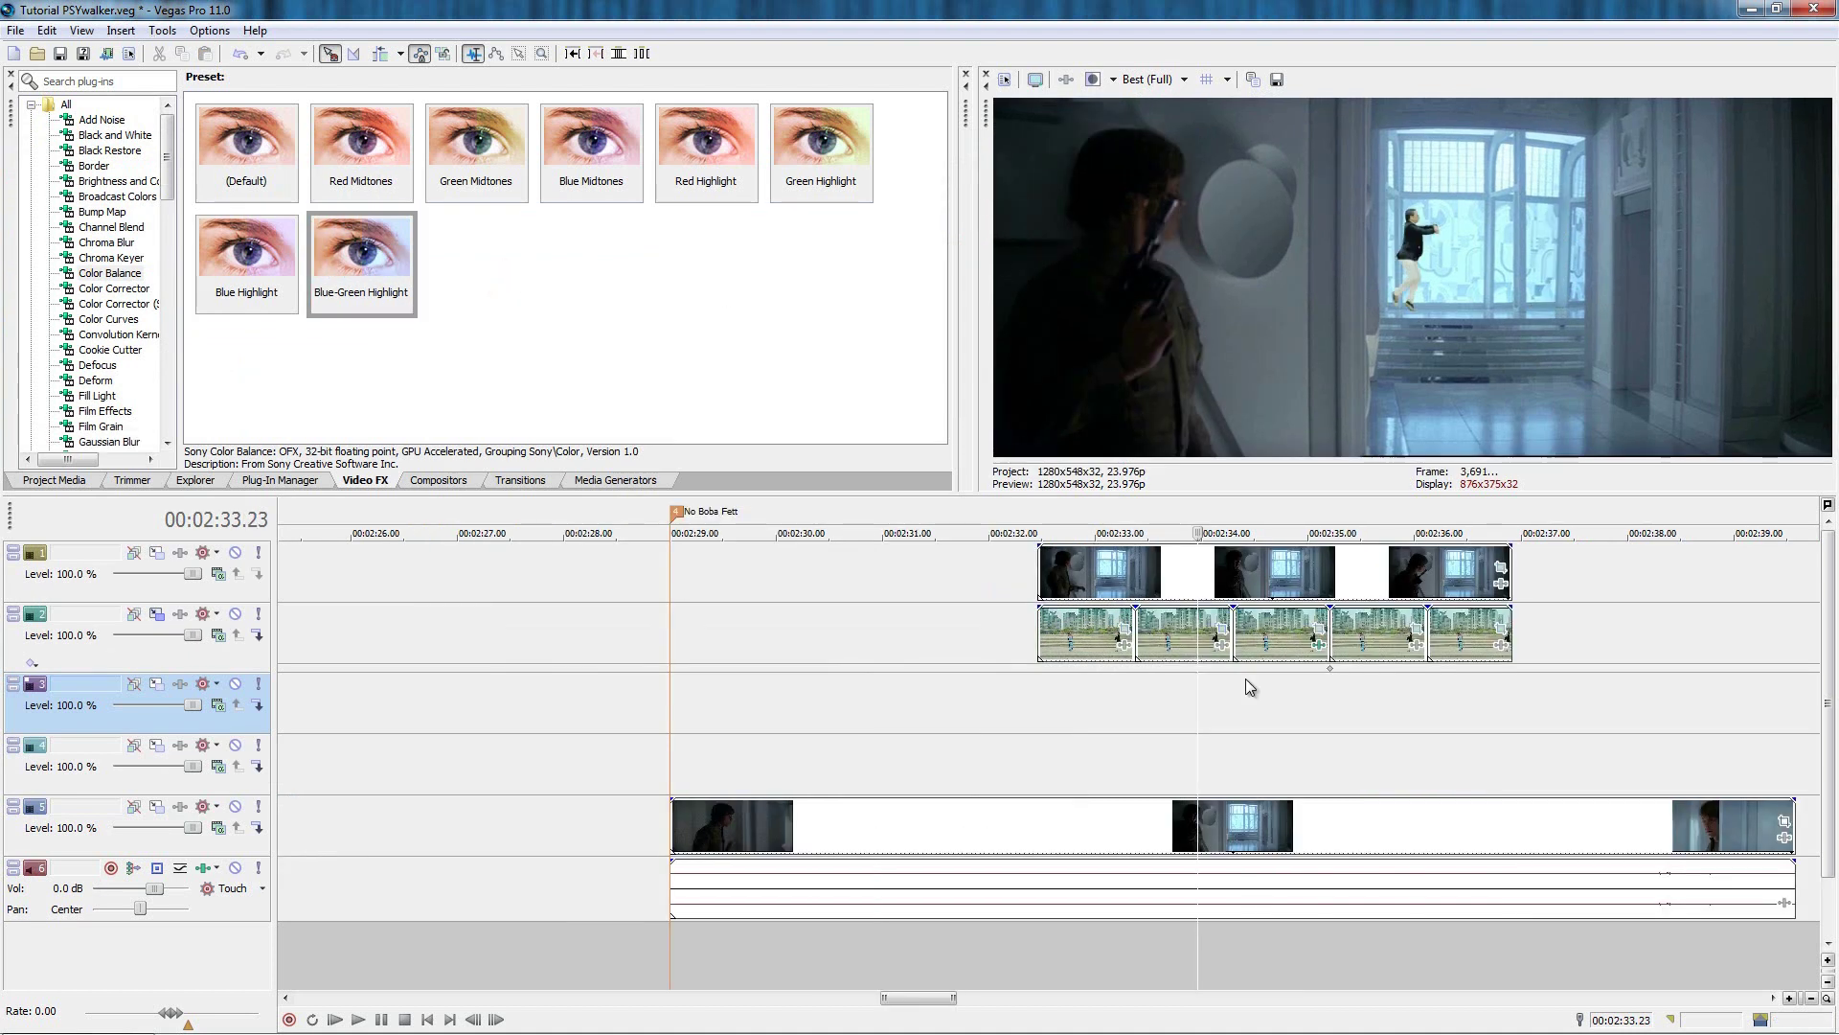
Compare PSY's colours with and without the colour balance, frame by frame at the cut before the corrected clip.
click(1234, 682)
key(Right)
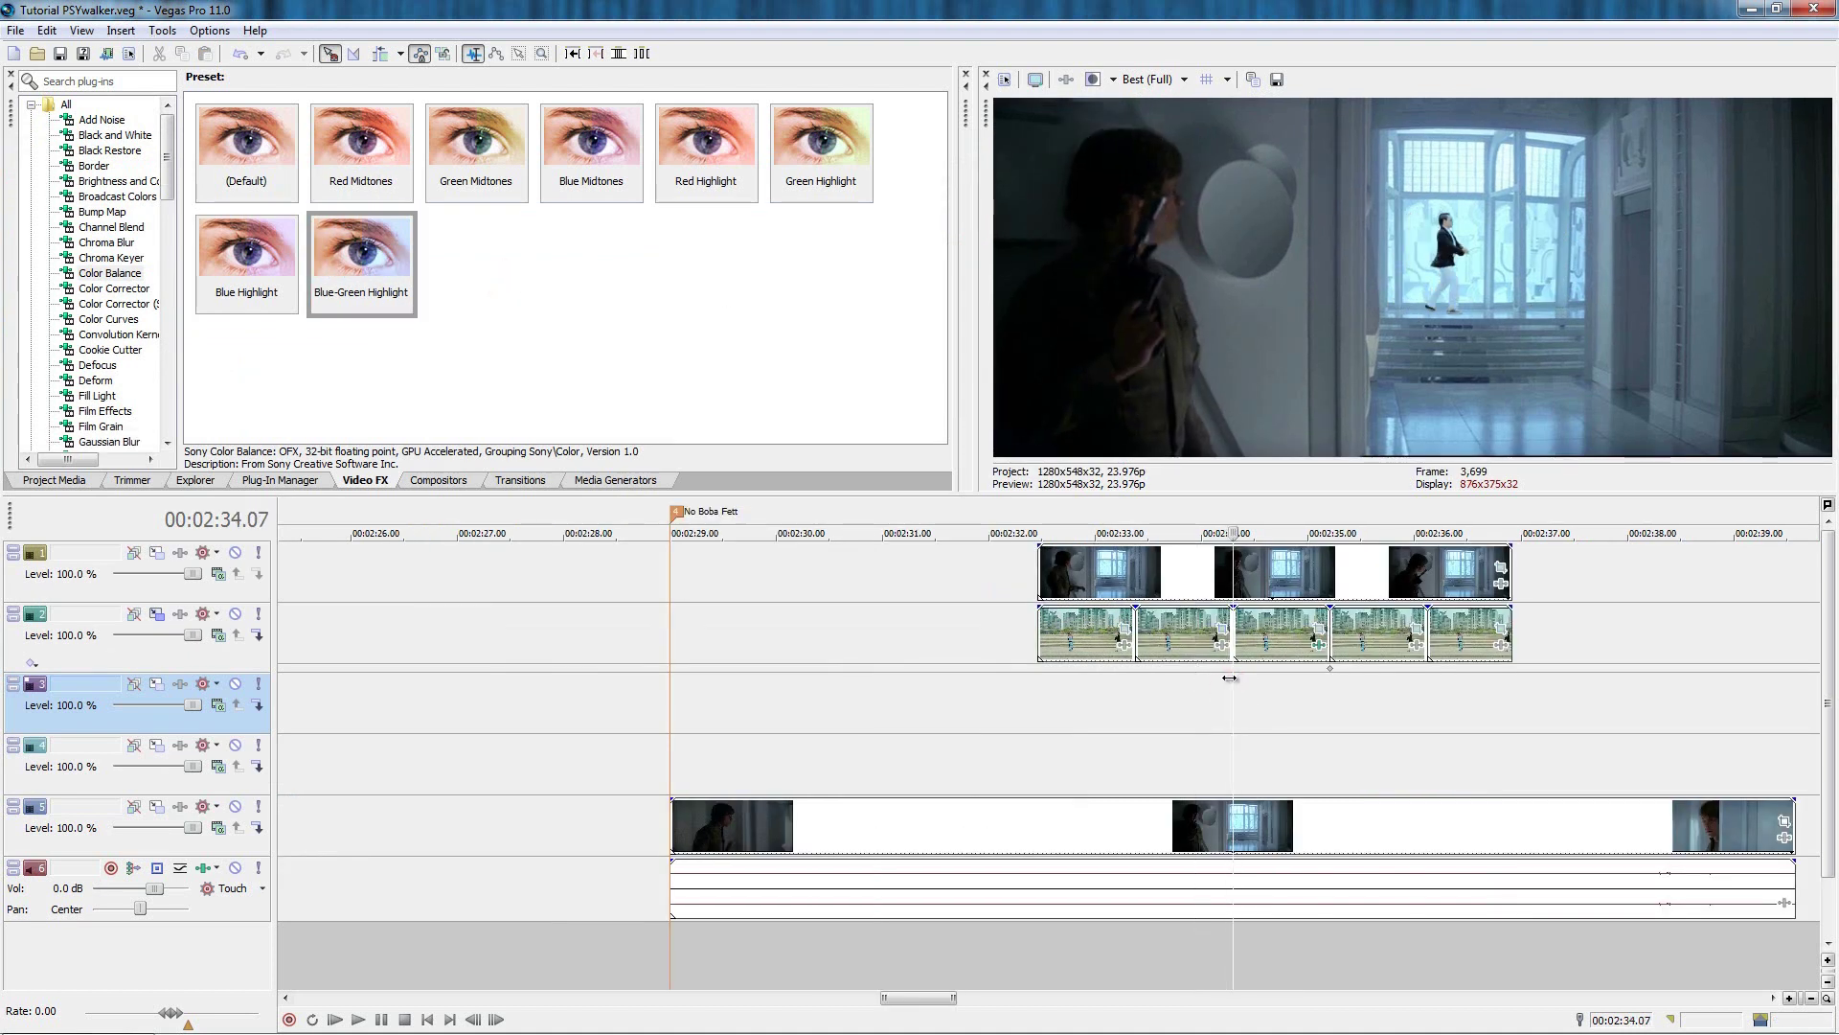
key(Left)
key(Right)
key(Left)
key(Right)
key(Left)
key(Right)
key(Left)
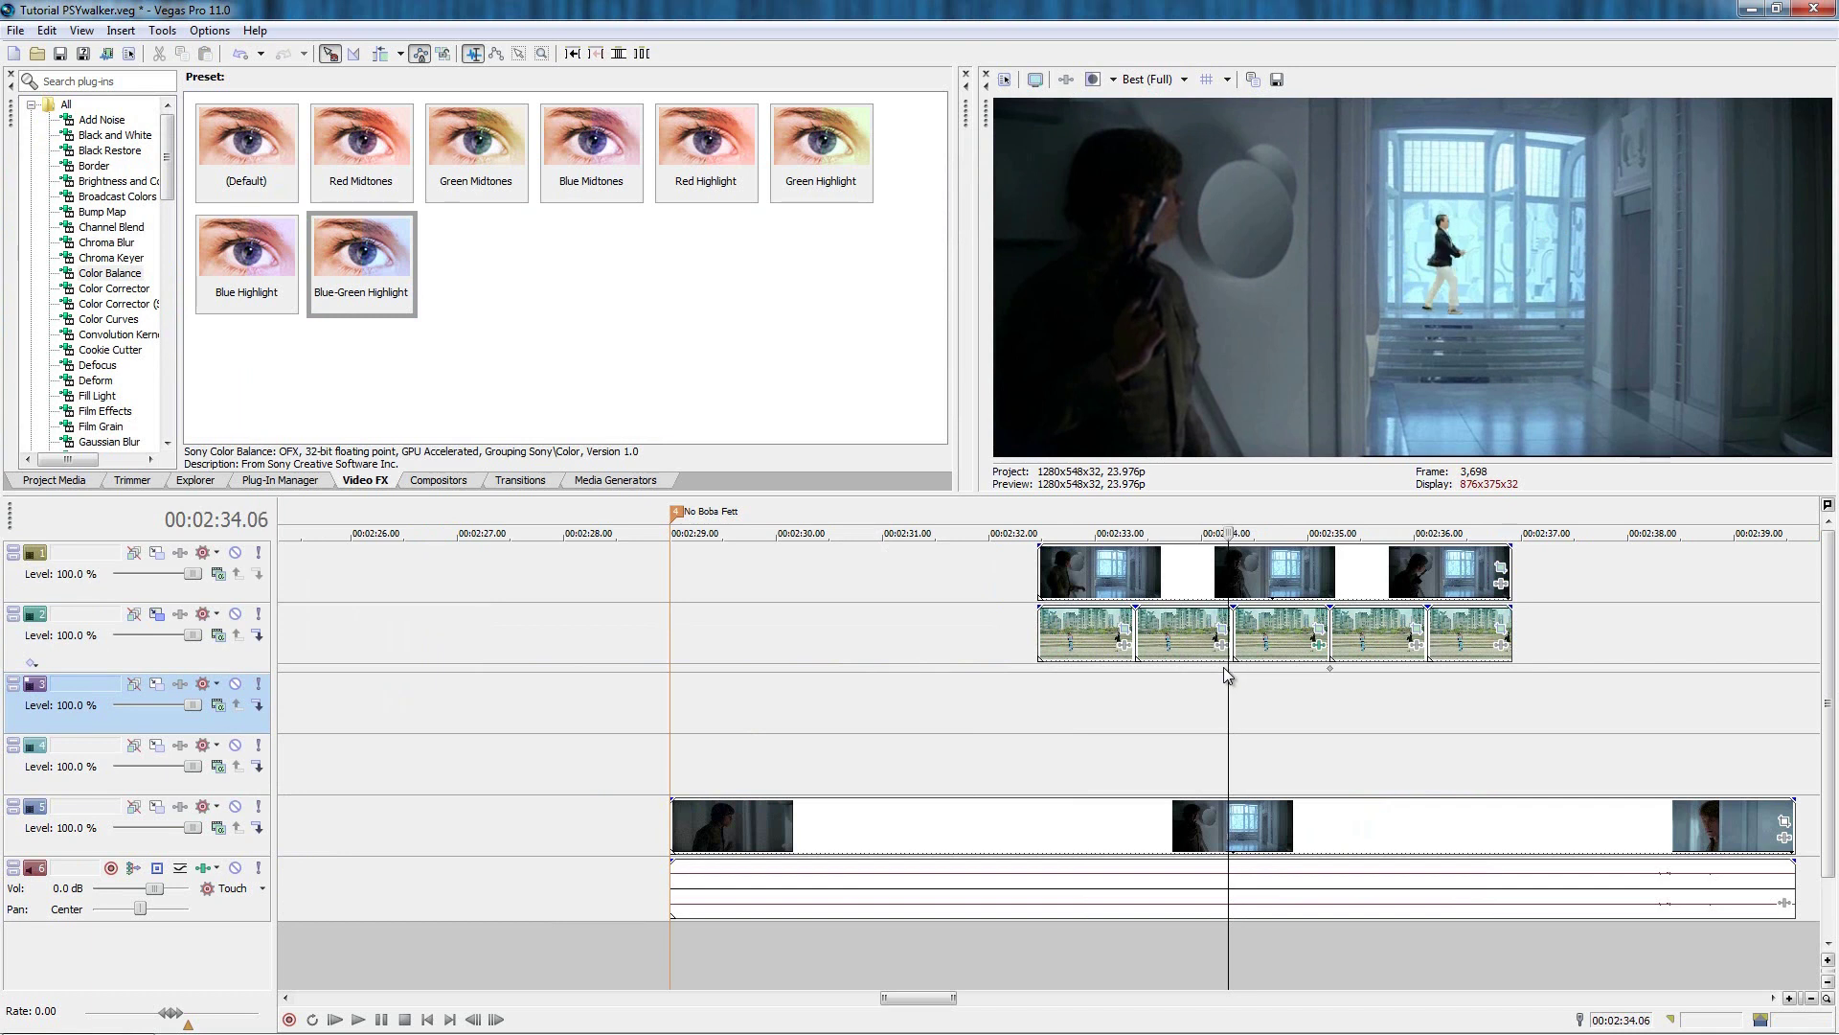
key(Right)
key(Right)
key(Right)
key(Right)
key(Right)
Apply the Blue-Green Highlight colour balance preset to all PSY clips and check frames across them.
click(1060, 637)
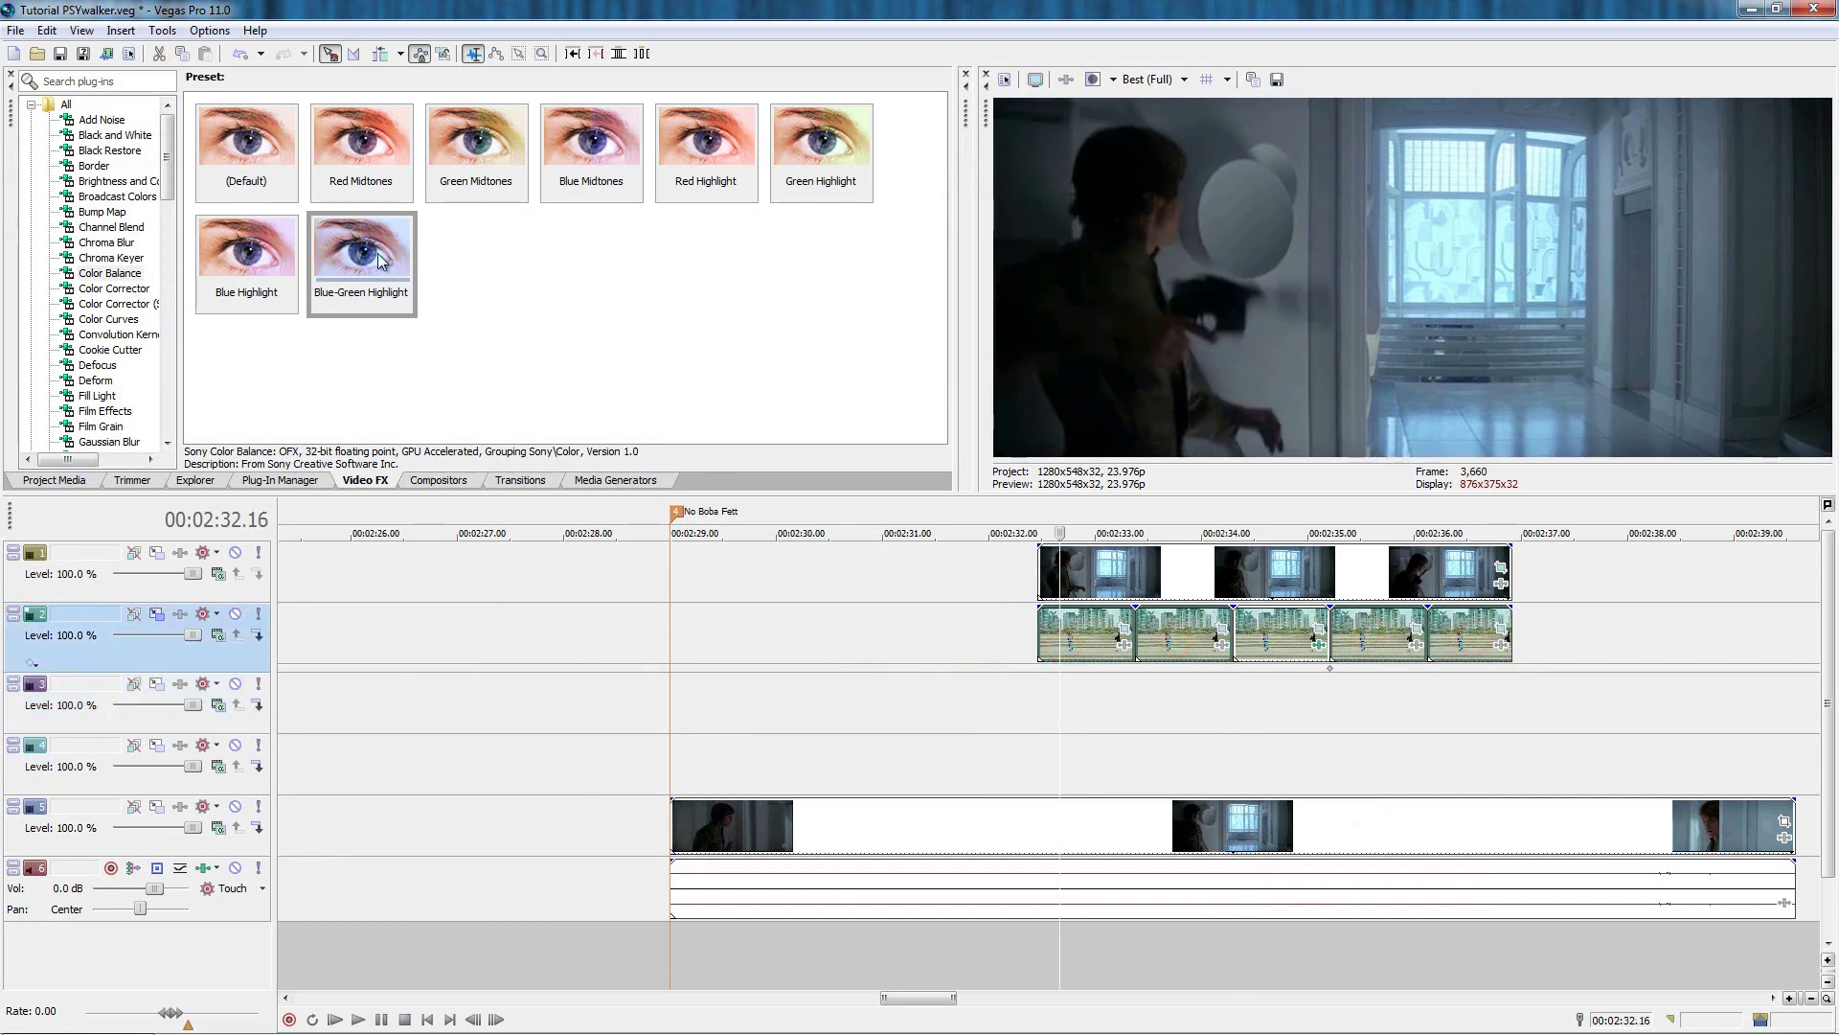
drag(361, 258, 1188, 644)
click(1054, 152)
click(1182, 707)
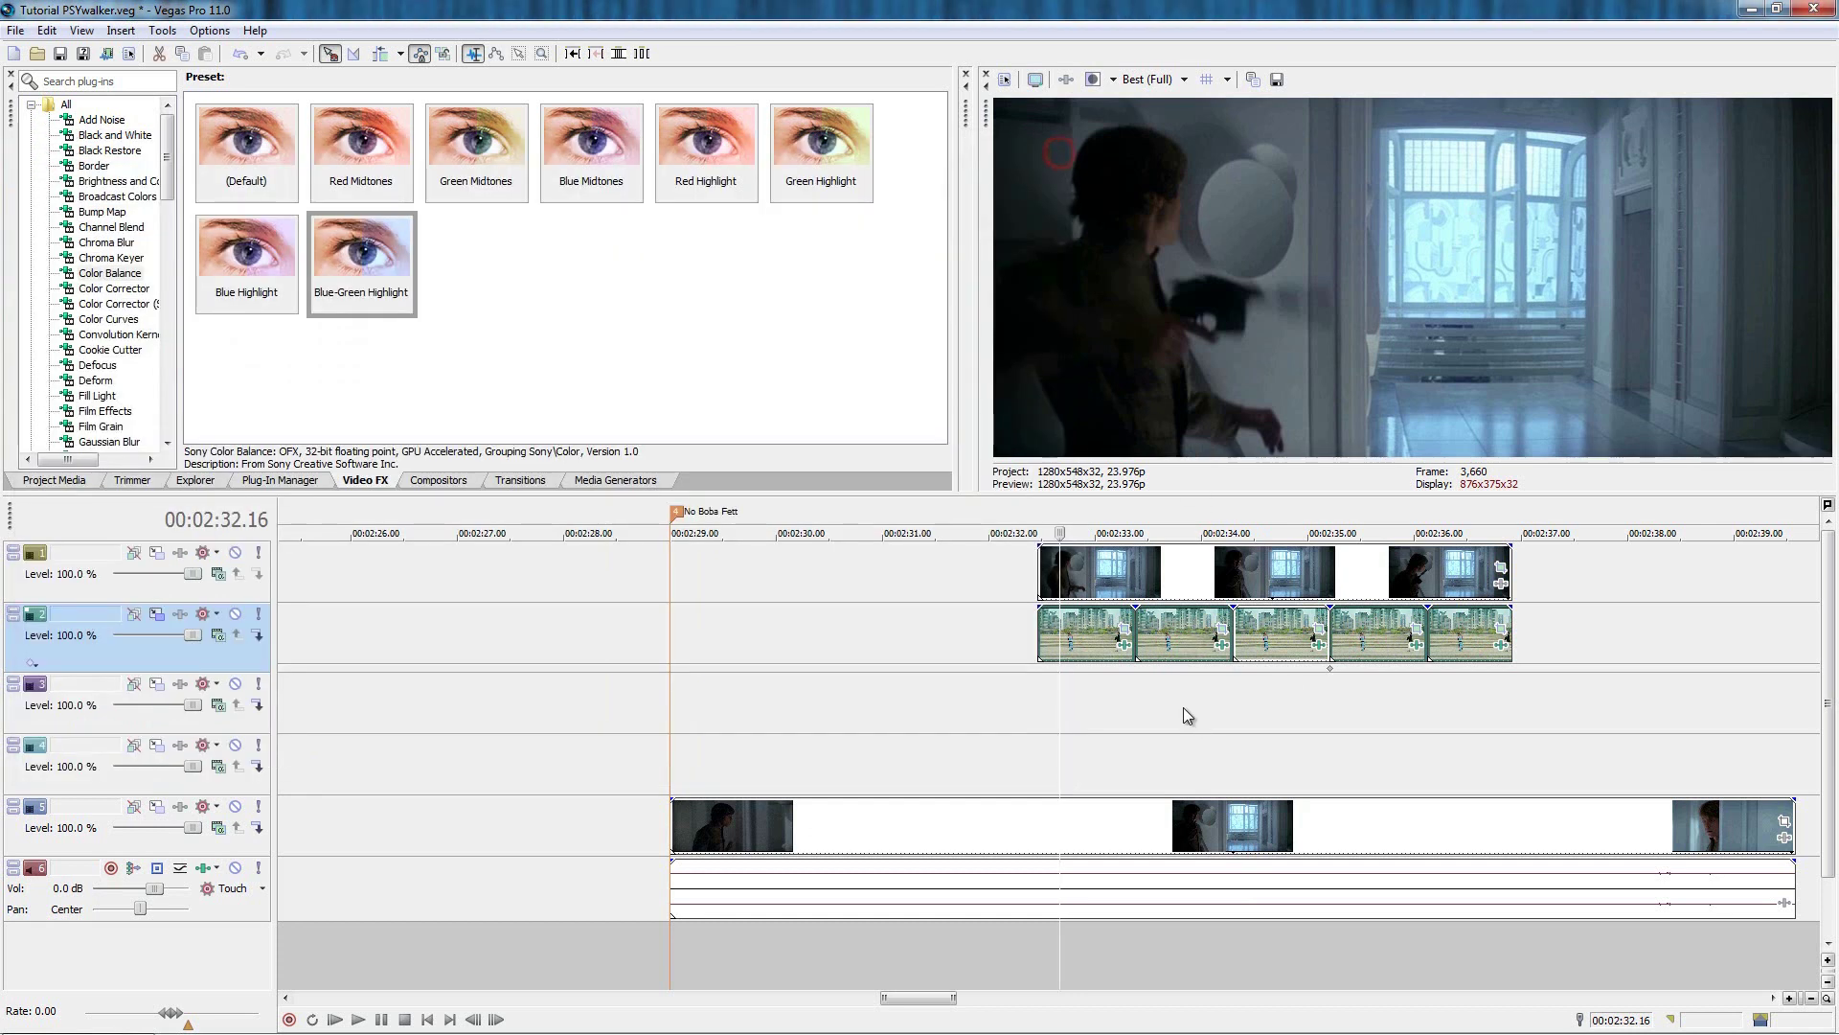
click(1222, 704)
click(1352, 693)
click(1462, 686)
click(1380, 691)
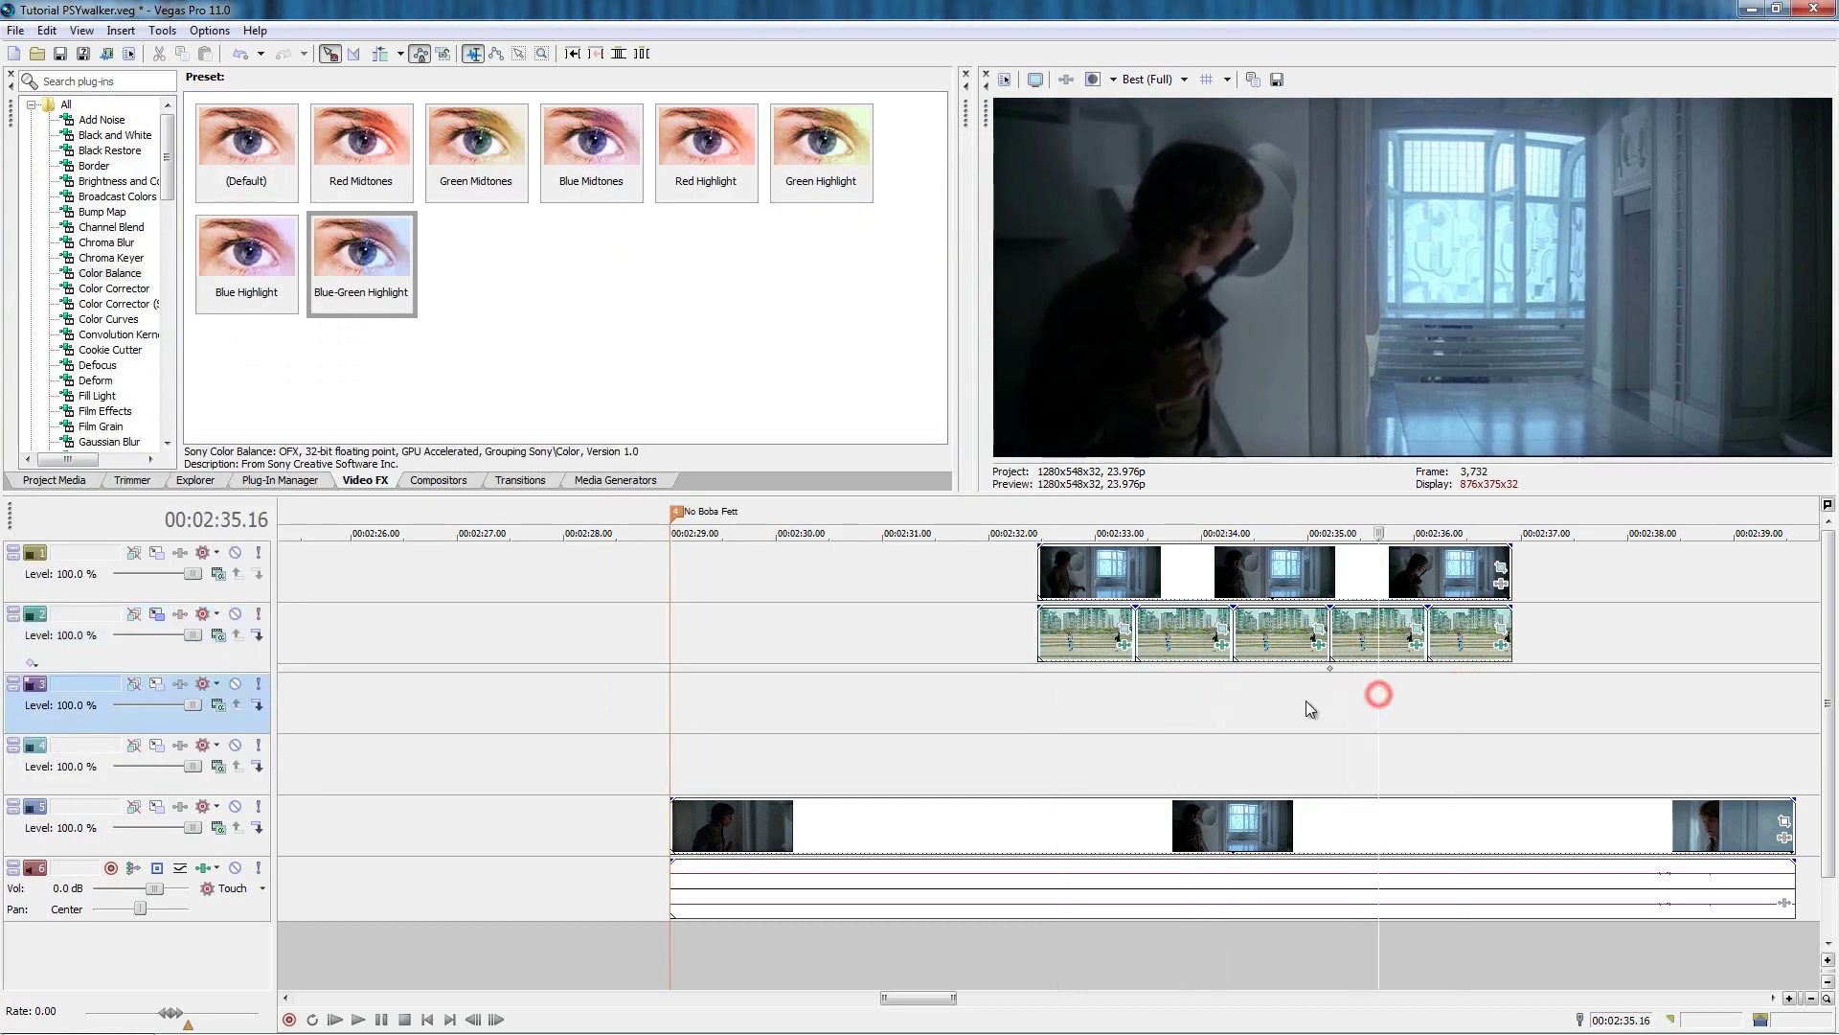
click(1260, 702)
click(1223, 706)
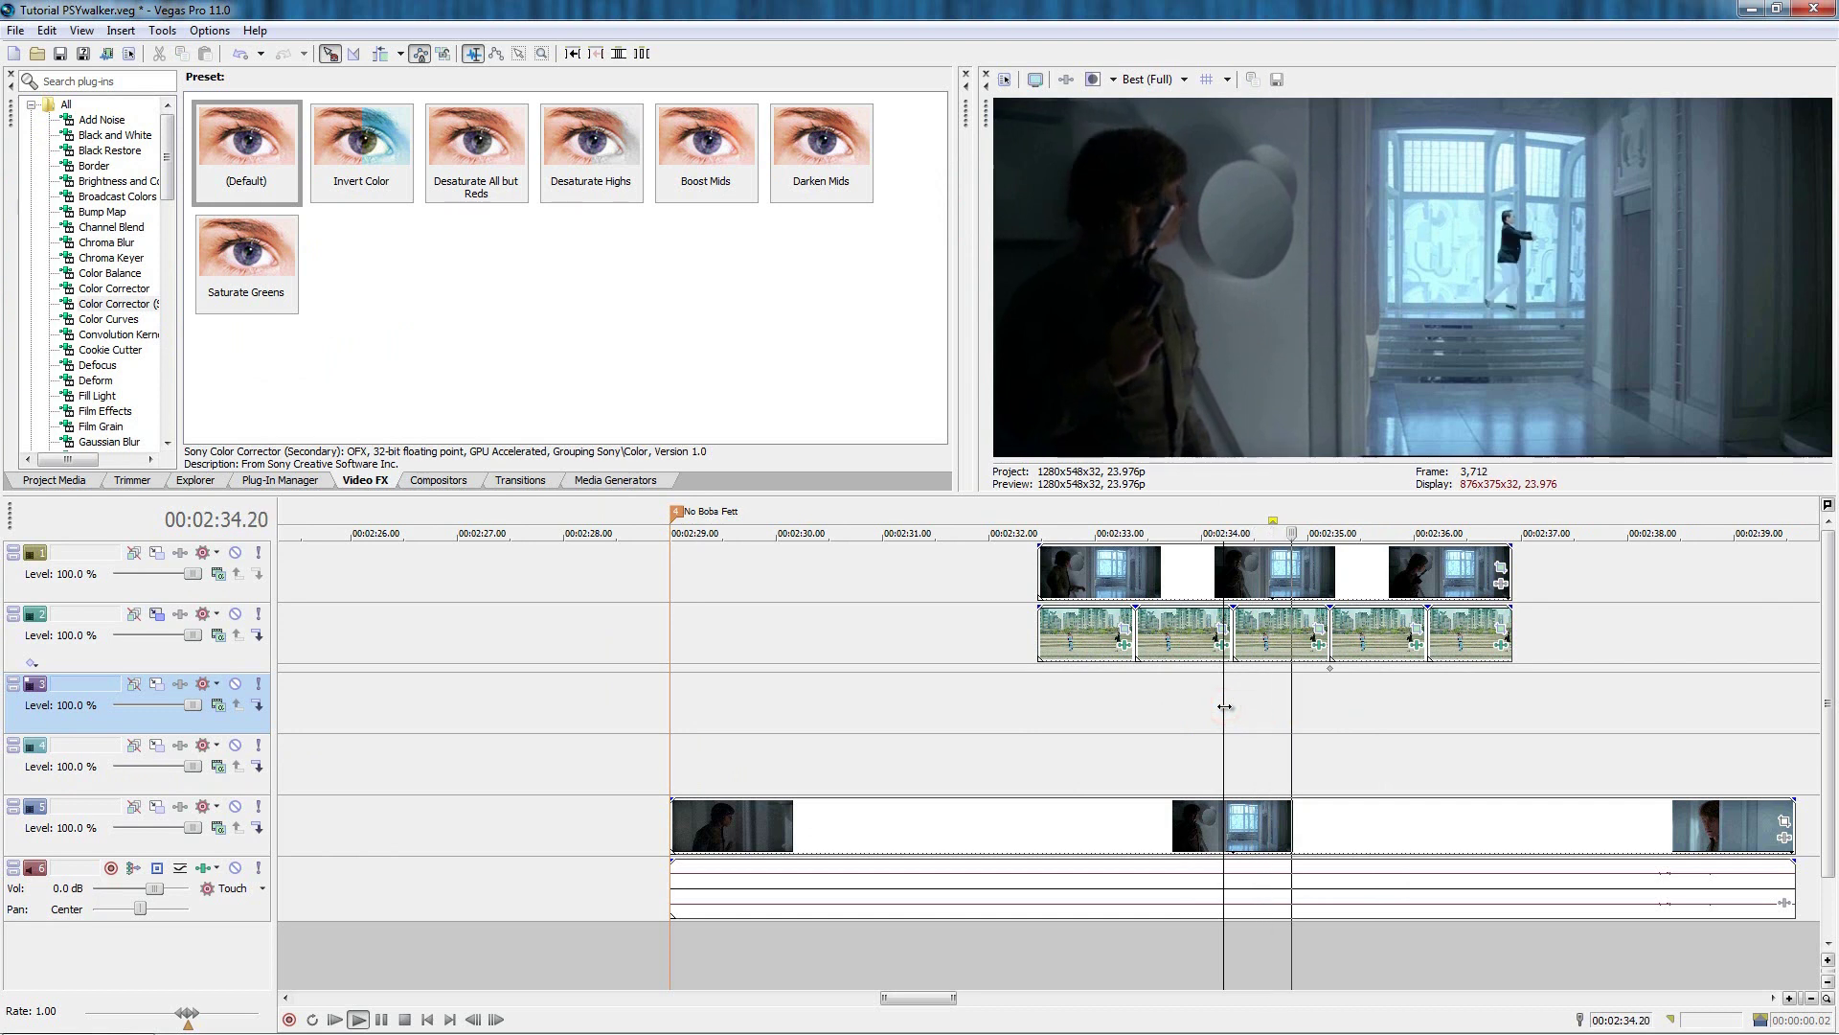
Move the PSY clips about 10 frames later than the start of the hallway copy.
click(1038, 677)
scroll(1114, 654, up, 3)
key(Right)
drag(1113, 652, 1161, 655)
scroll(1161, 654, down, 3)
drag(825, 640, 839, 638)
scroll(841, 642, up, 5)
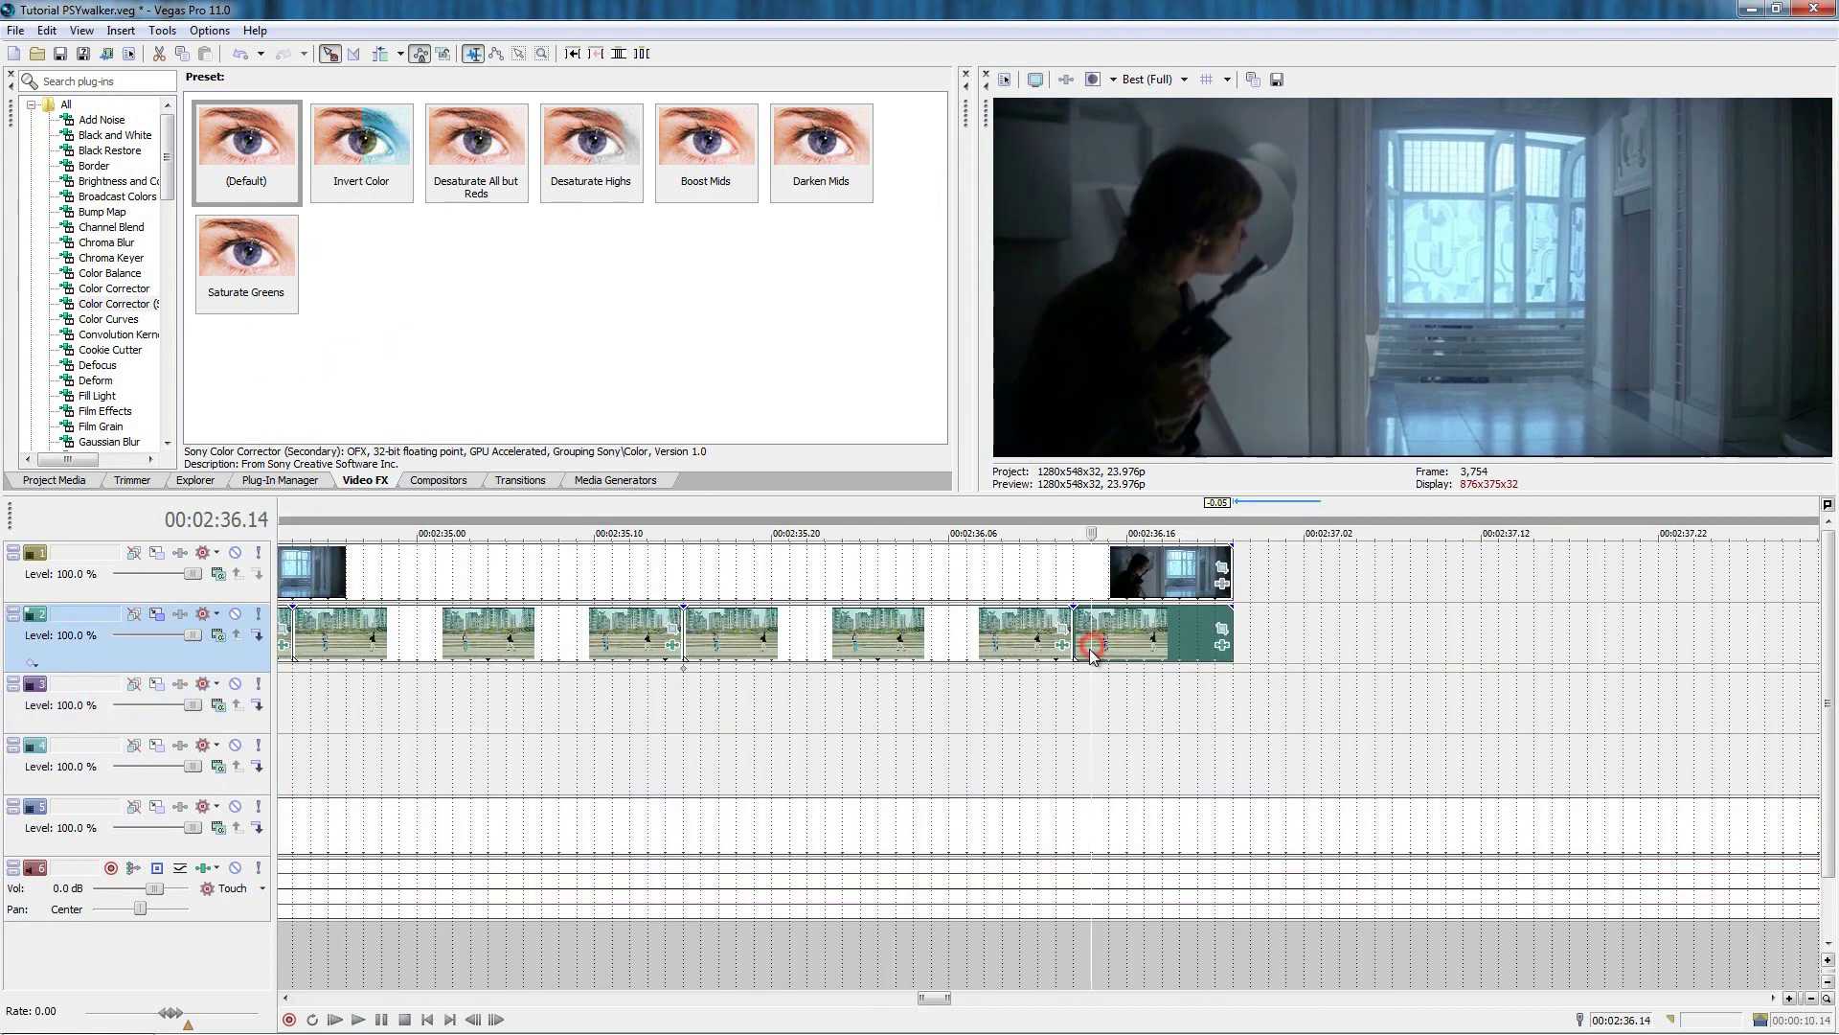
Delete the short last PSY clip and shift the remaining four clips to end together with the hallway copy.
click(657, 706)
key(space)
scroll(665, 717, down, 3)
click(462, 649)
key(space)
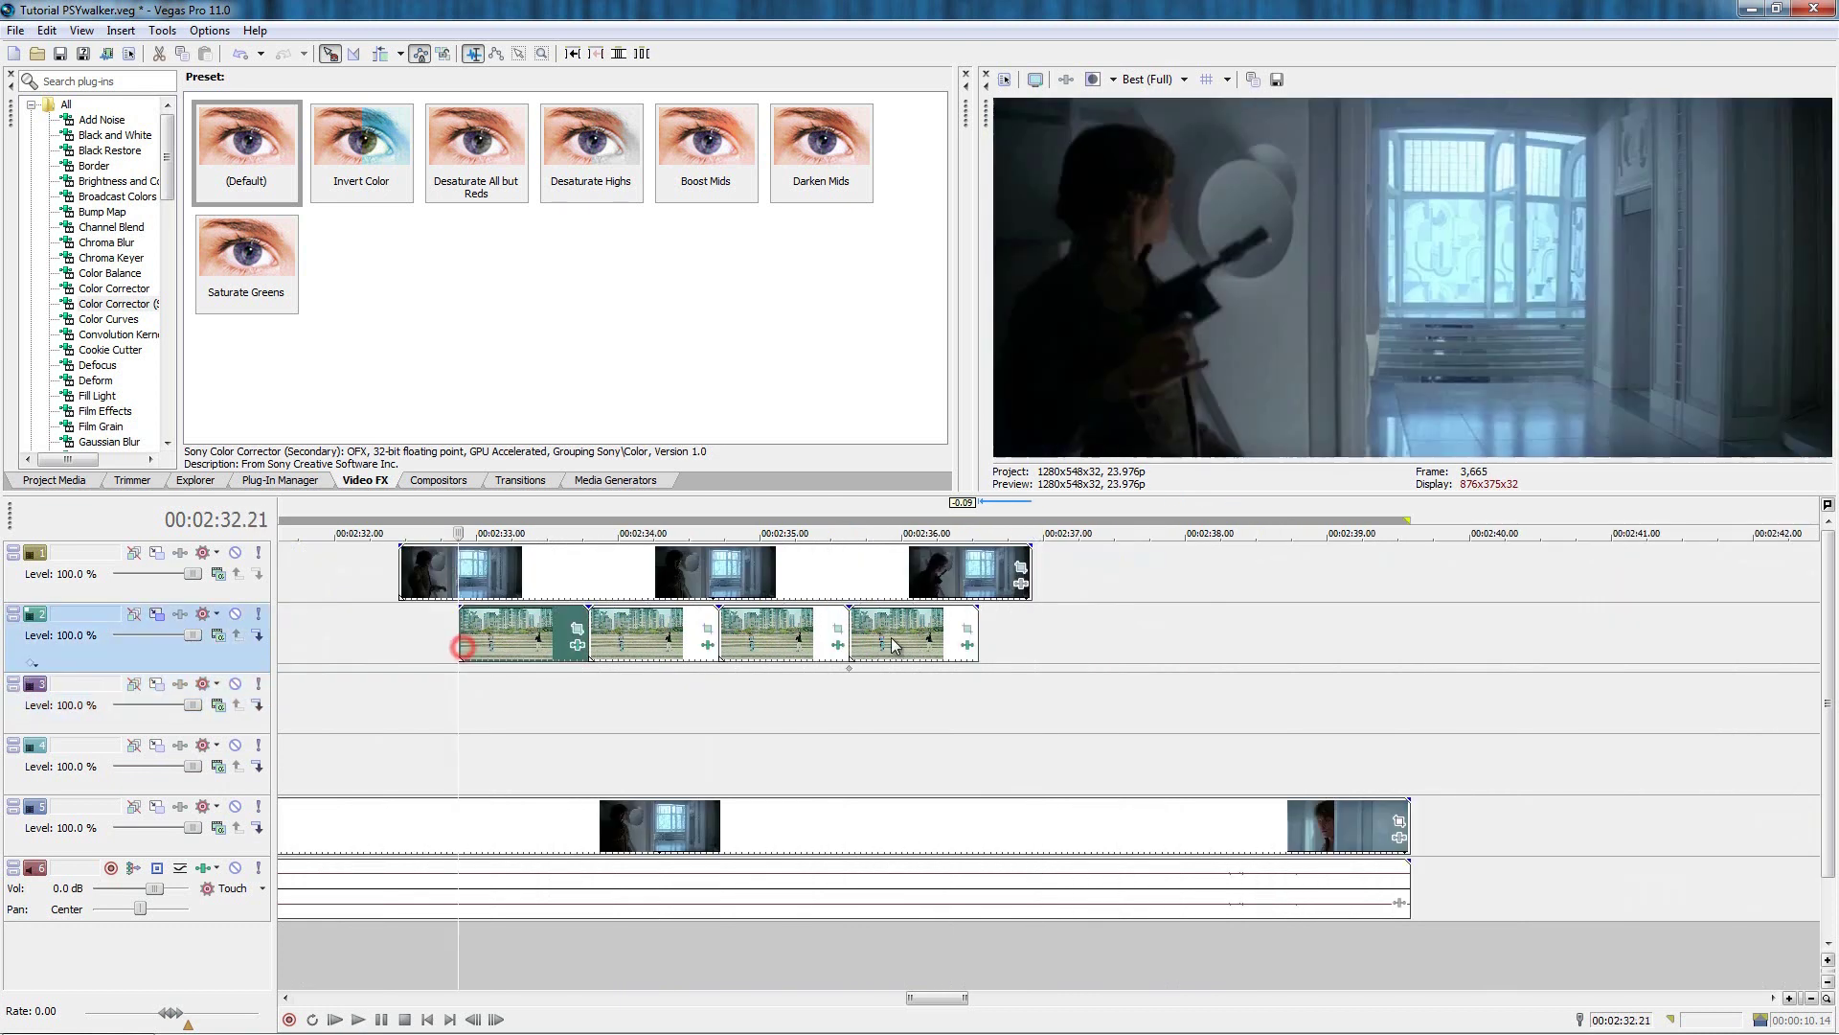
shift+click(890, 638)
drag(944, 642, 996, 650)
Play back the sequence from the No Boba Fett marker through to the close-up.
click(624, 710)
click(291, 755)
key(space)
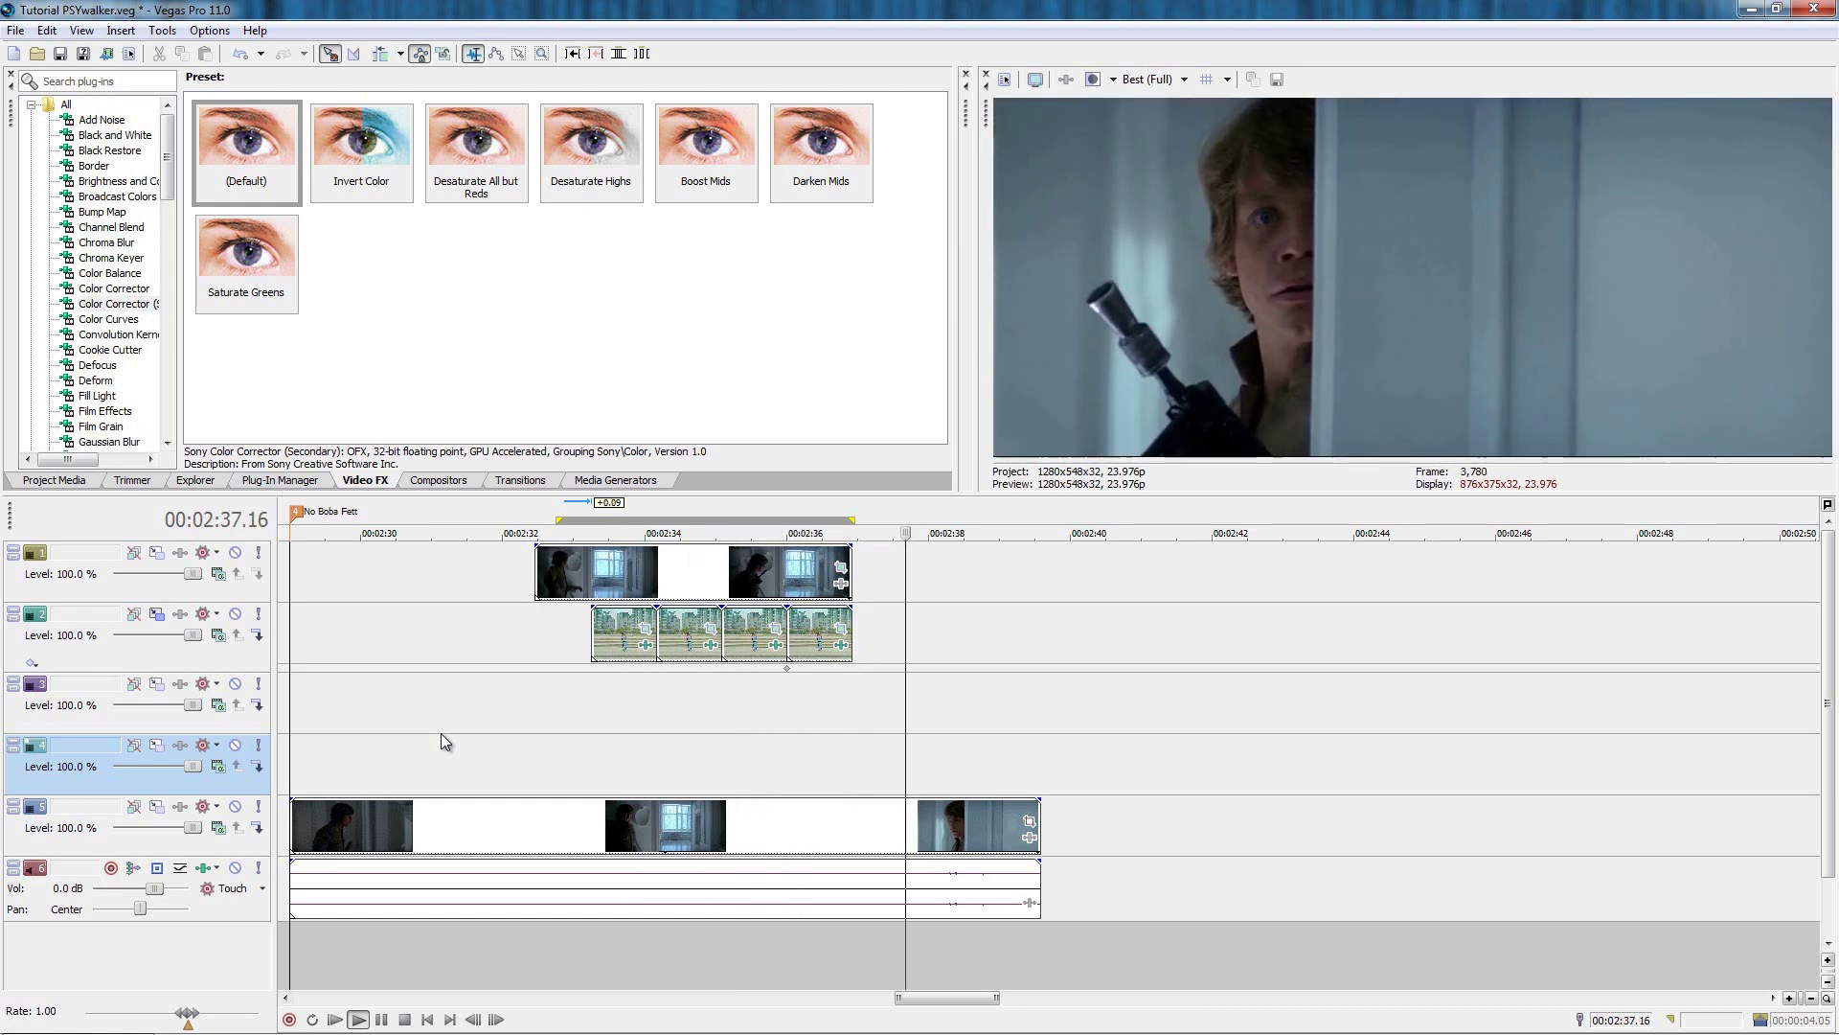
Copy the four PSY clips and paste them onto the empty track below, aligned with the originals.
click(602, 627)
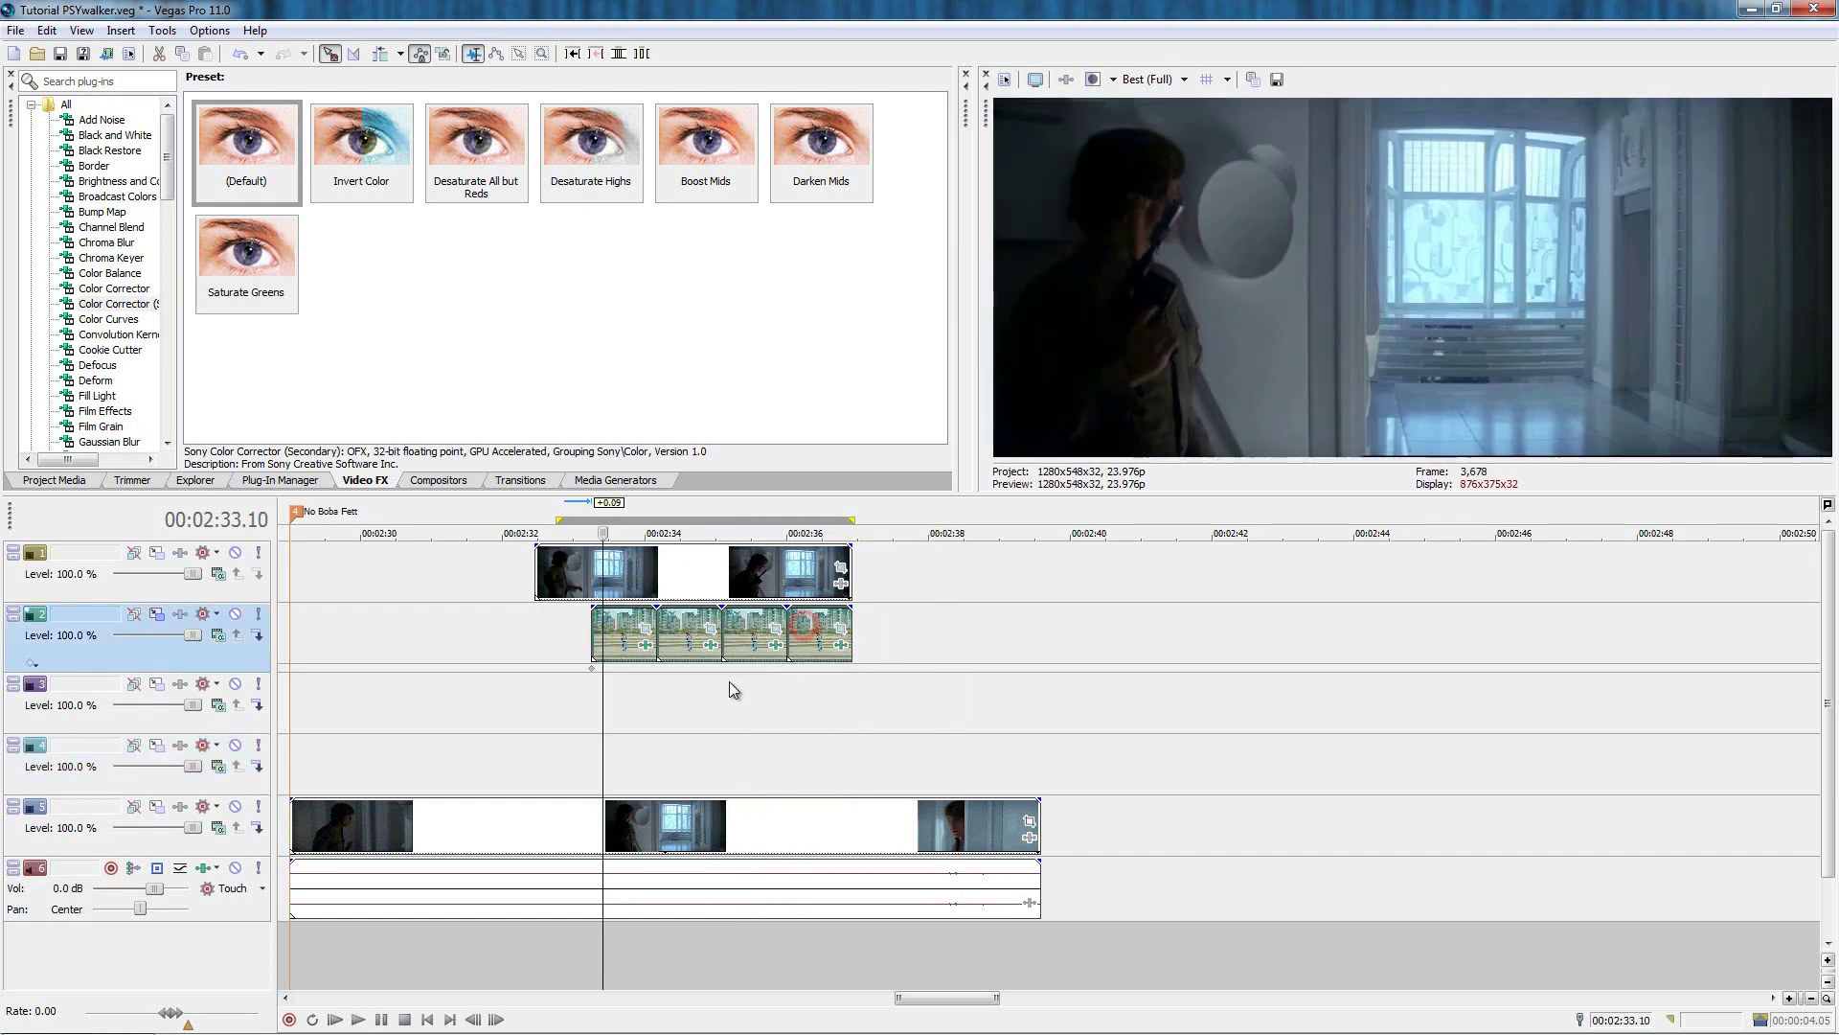
click(600, 705)
key(ctrl+v)
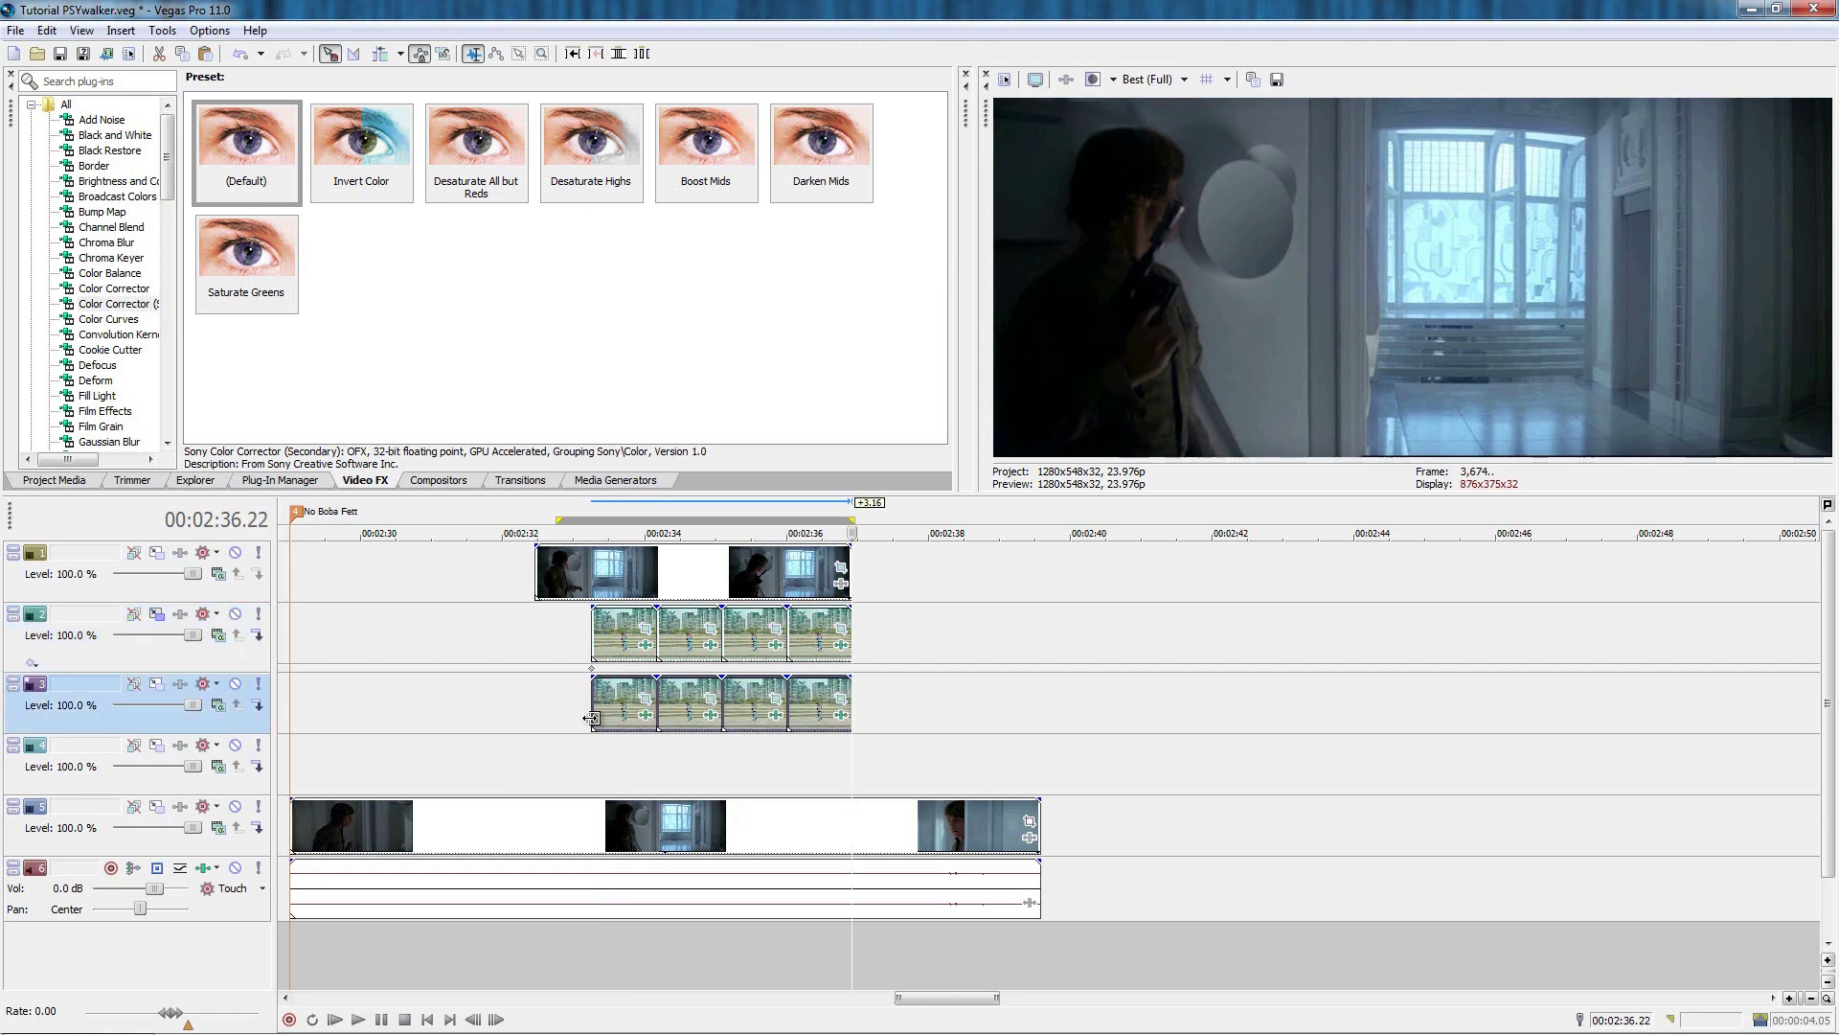
click(592, 719)
Copy the position keyframe at 00:02:33.06 from the track motion of Track 2.
scroll(1070, 738, up, 2)
click(1165, 736)
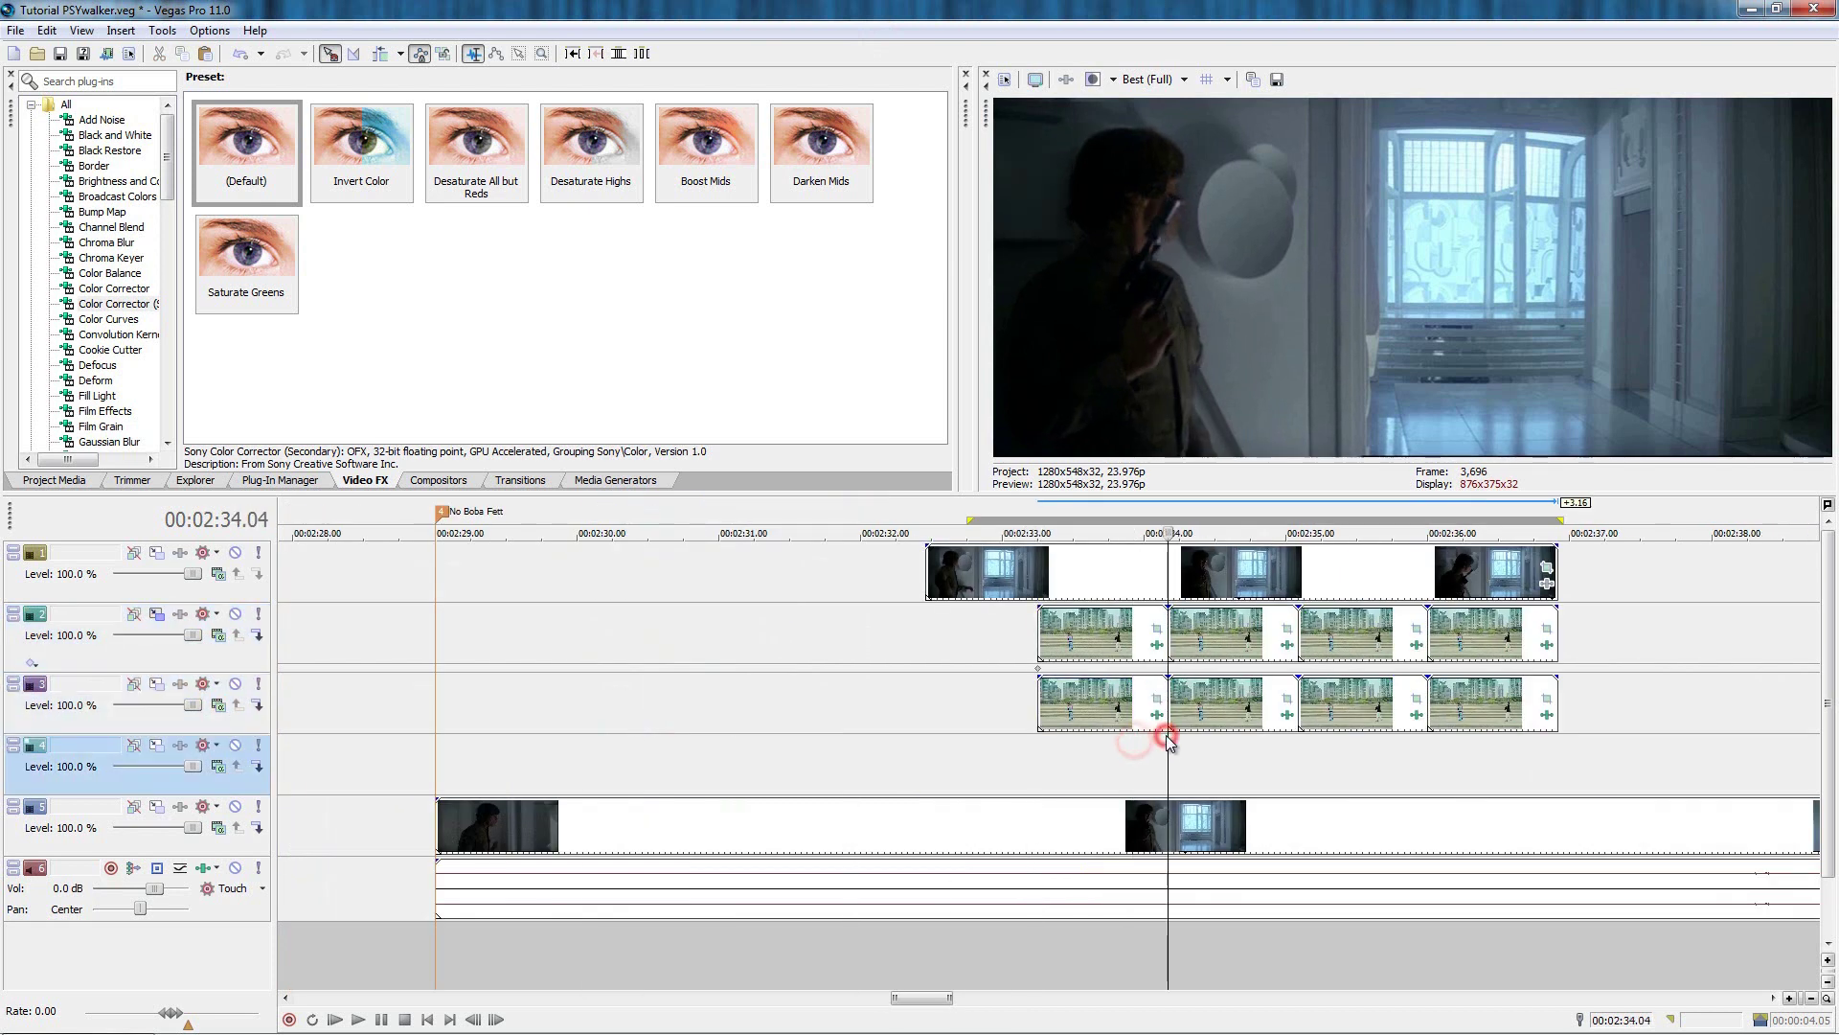
double_click(1037, 671)
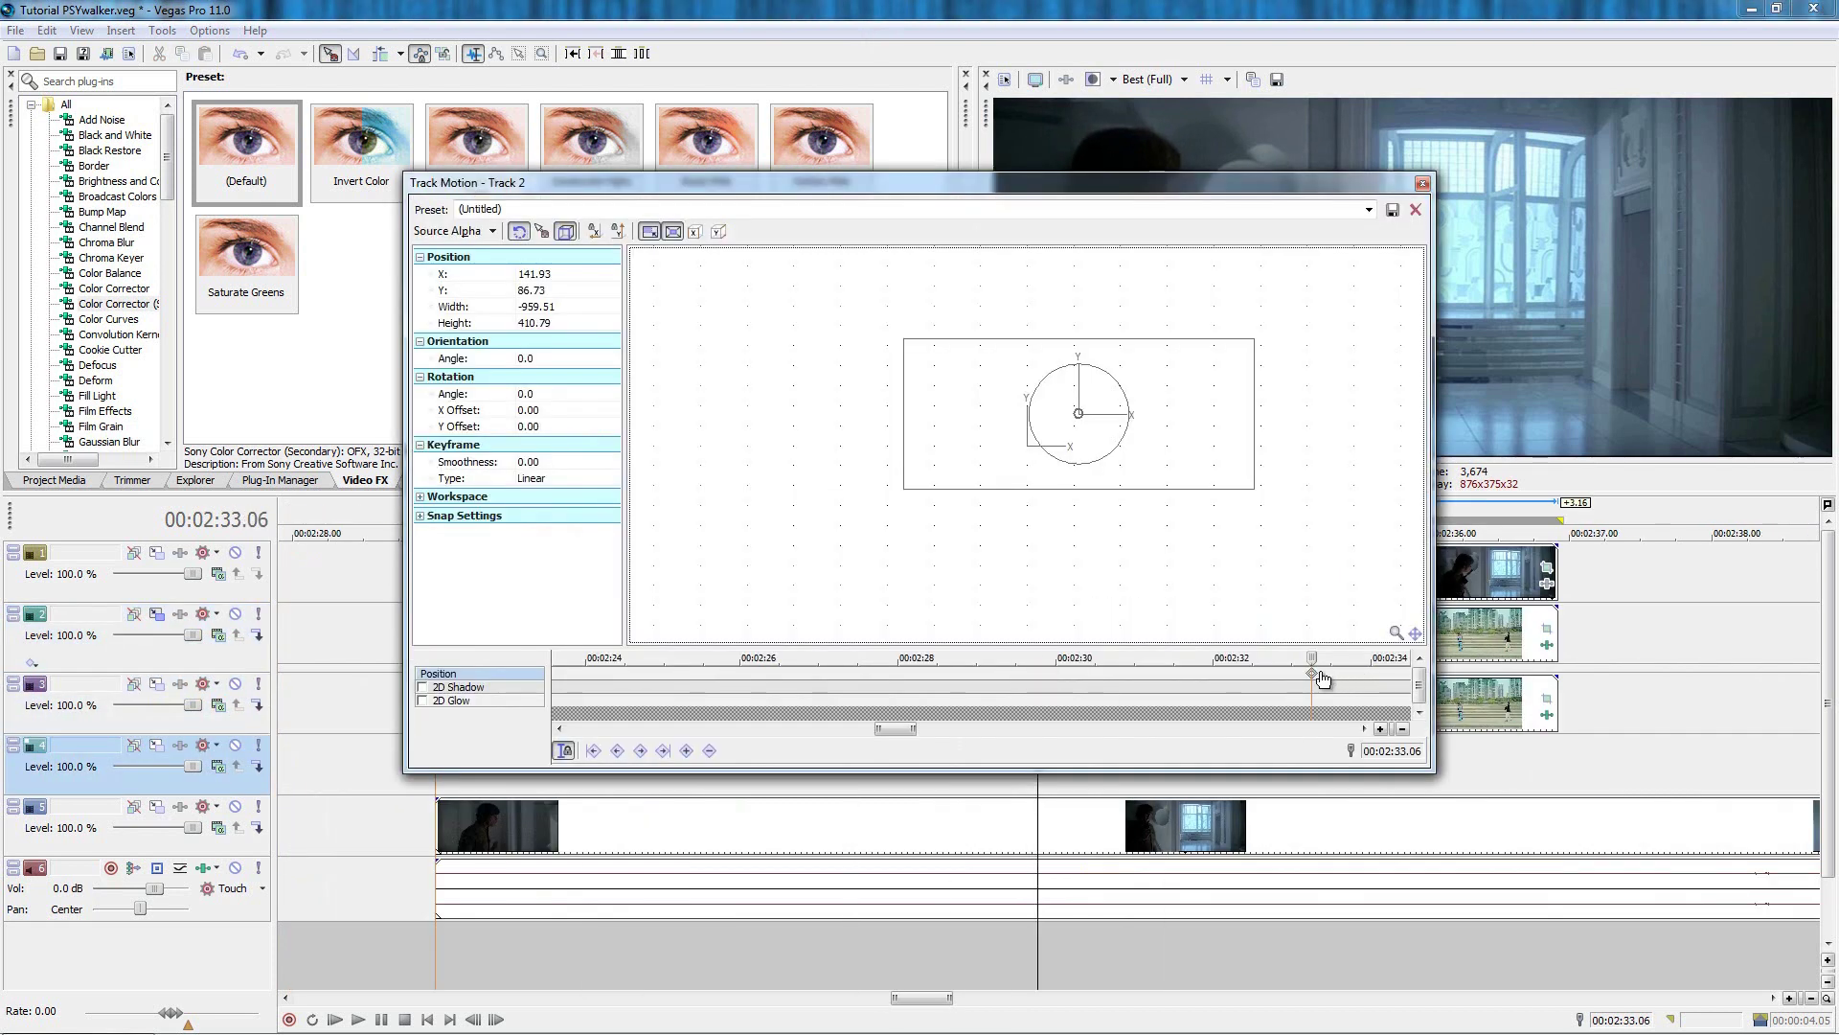
right_click(1313, 674)
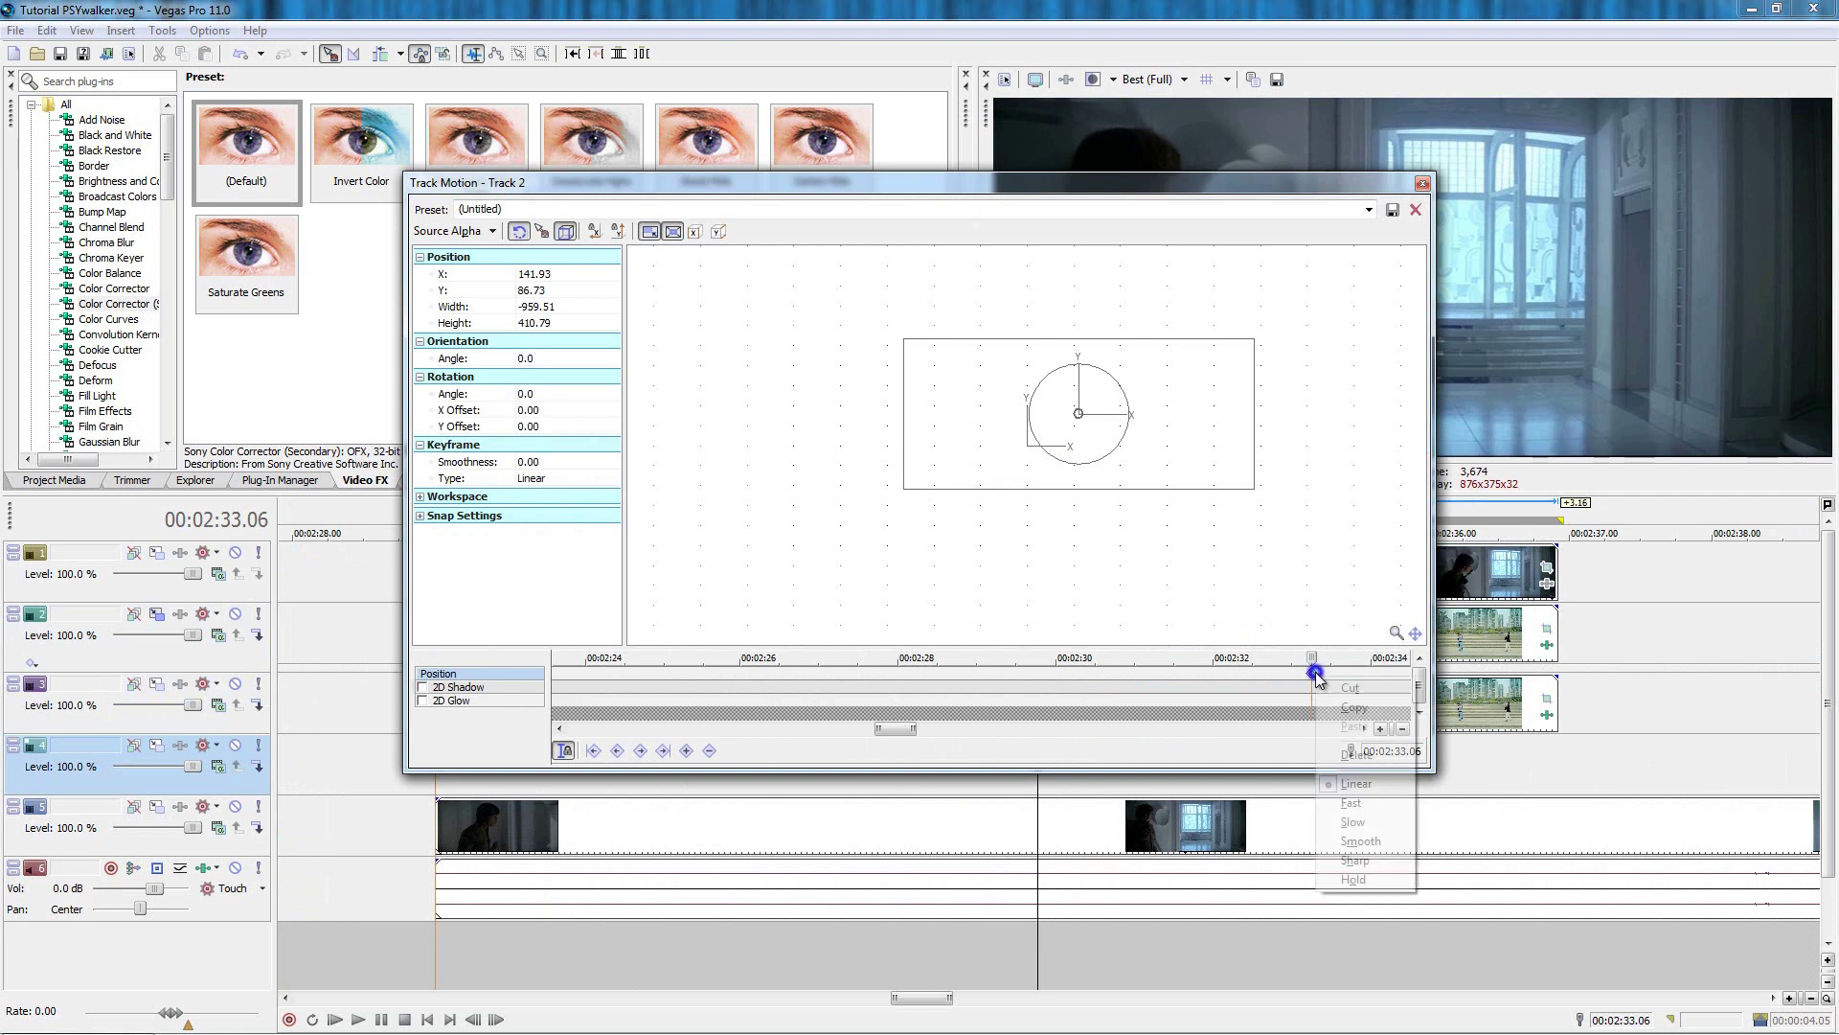
click(1367, 720)
click(1423, 184)
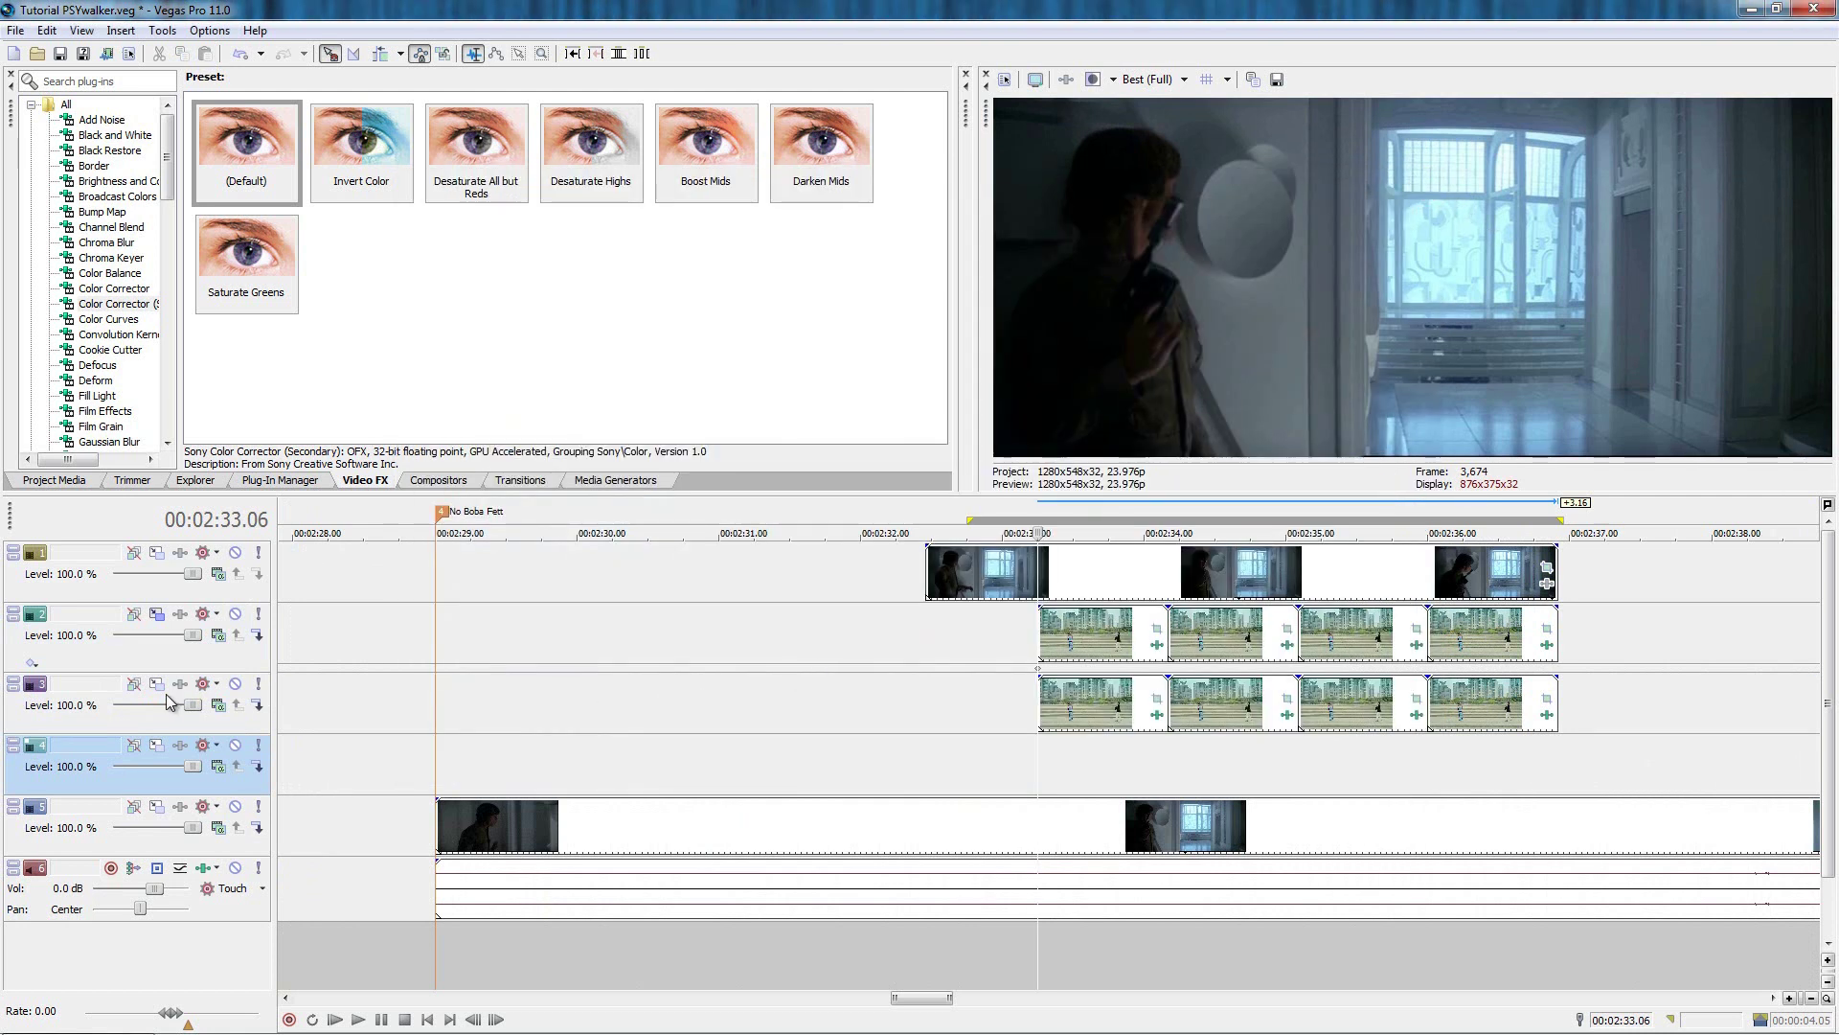
Paste the copied position keyframe into the track motion of Track 3 at 00:02:33.06.
click(156, 684)
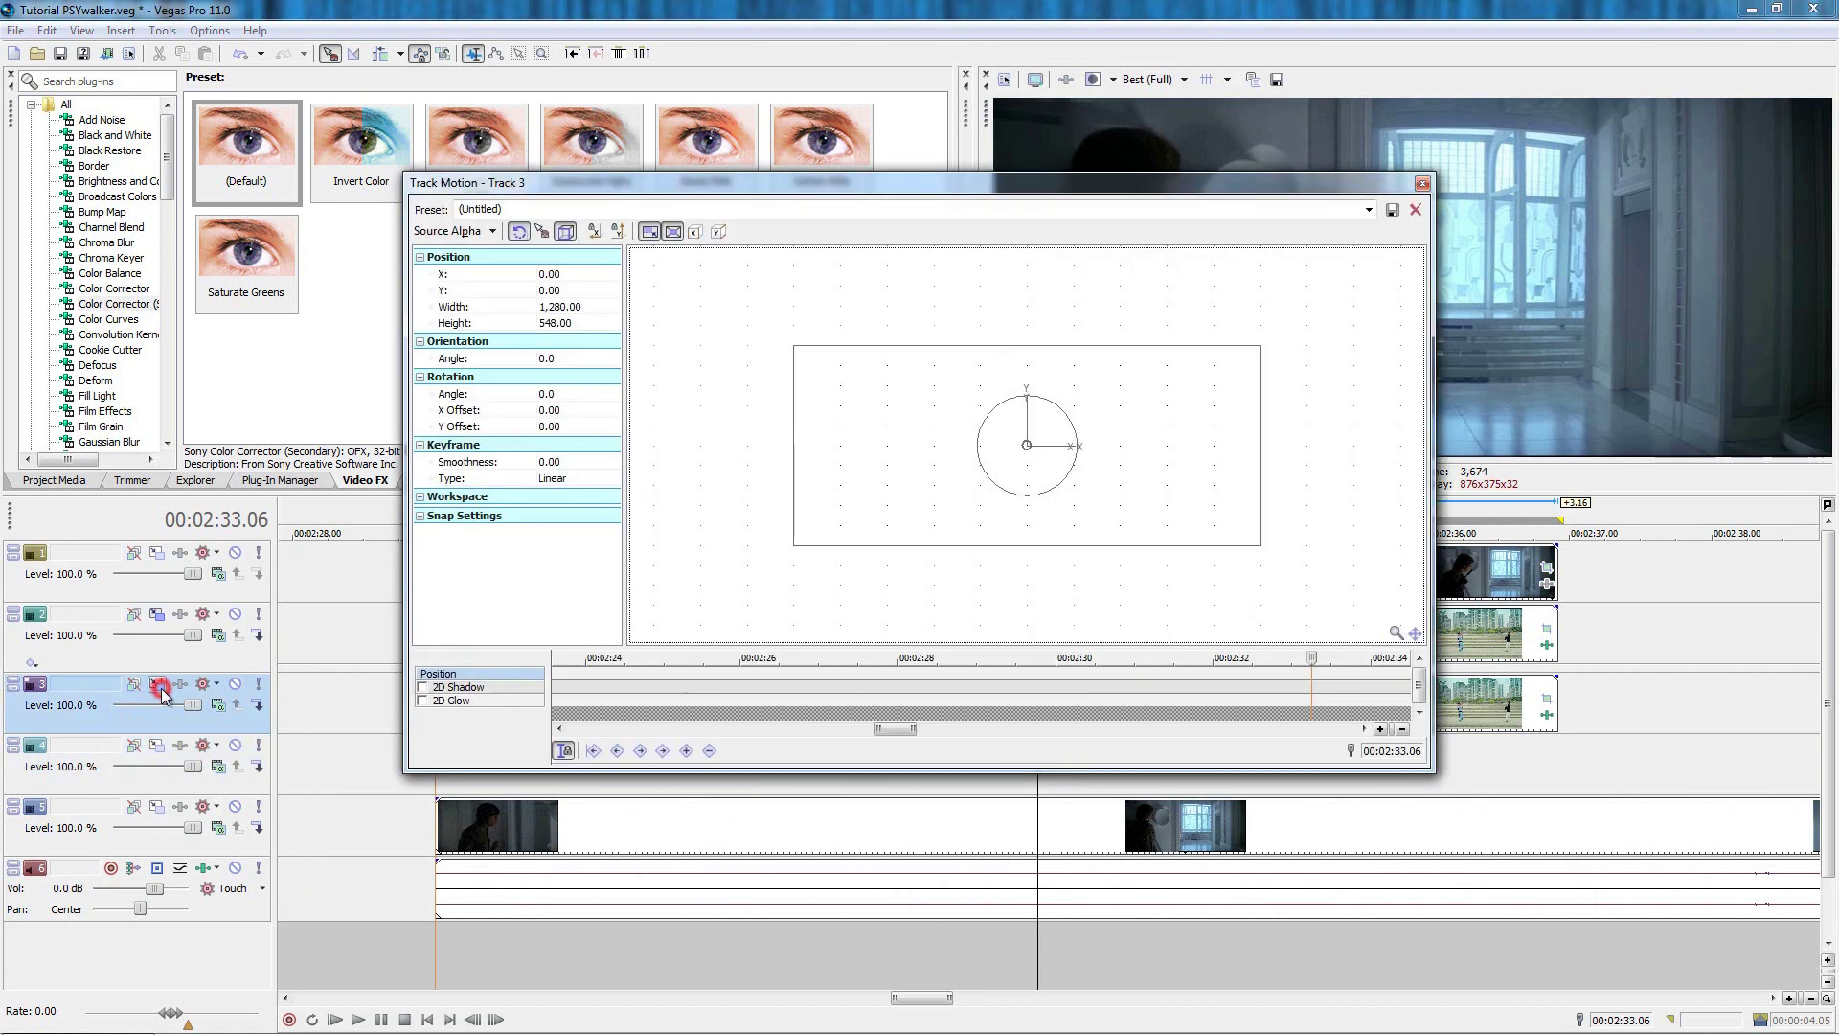
right_click(1314, 675)
click(1351, 728)
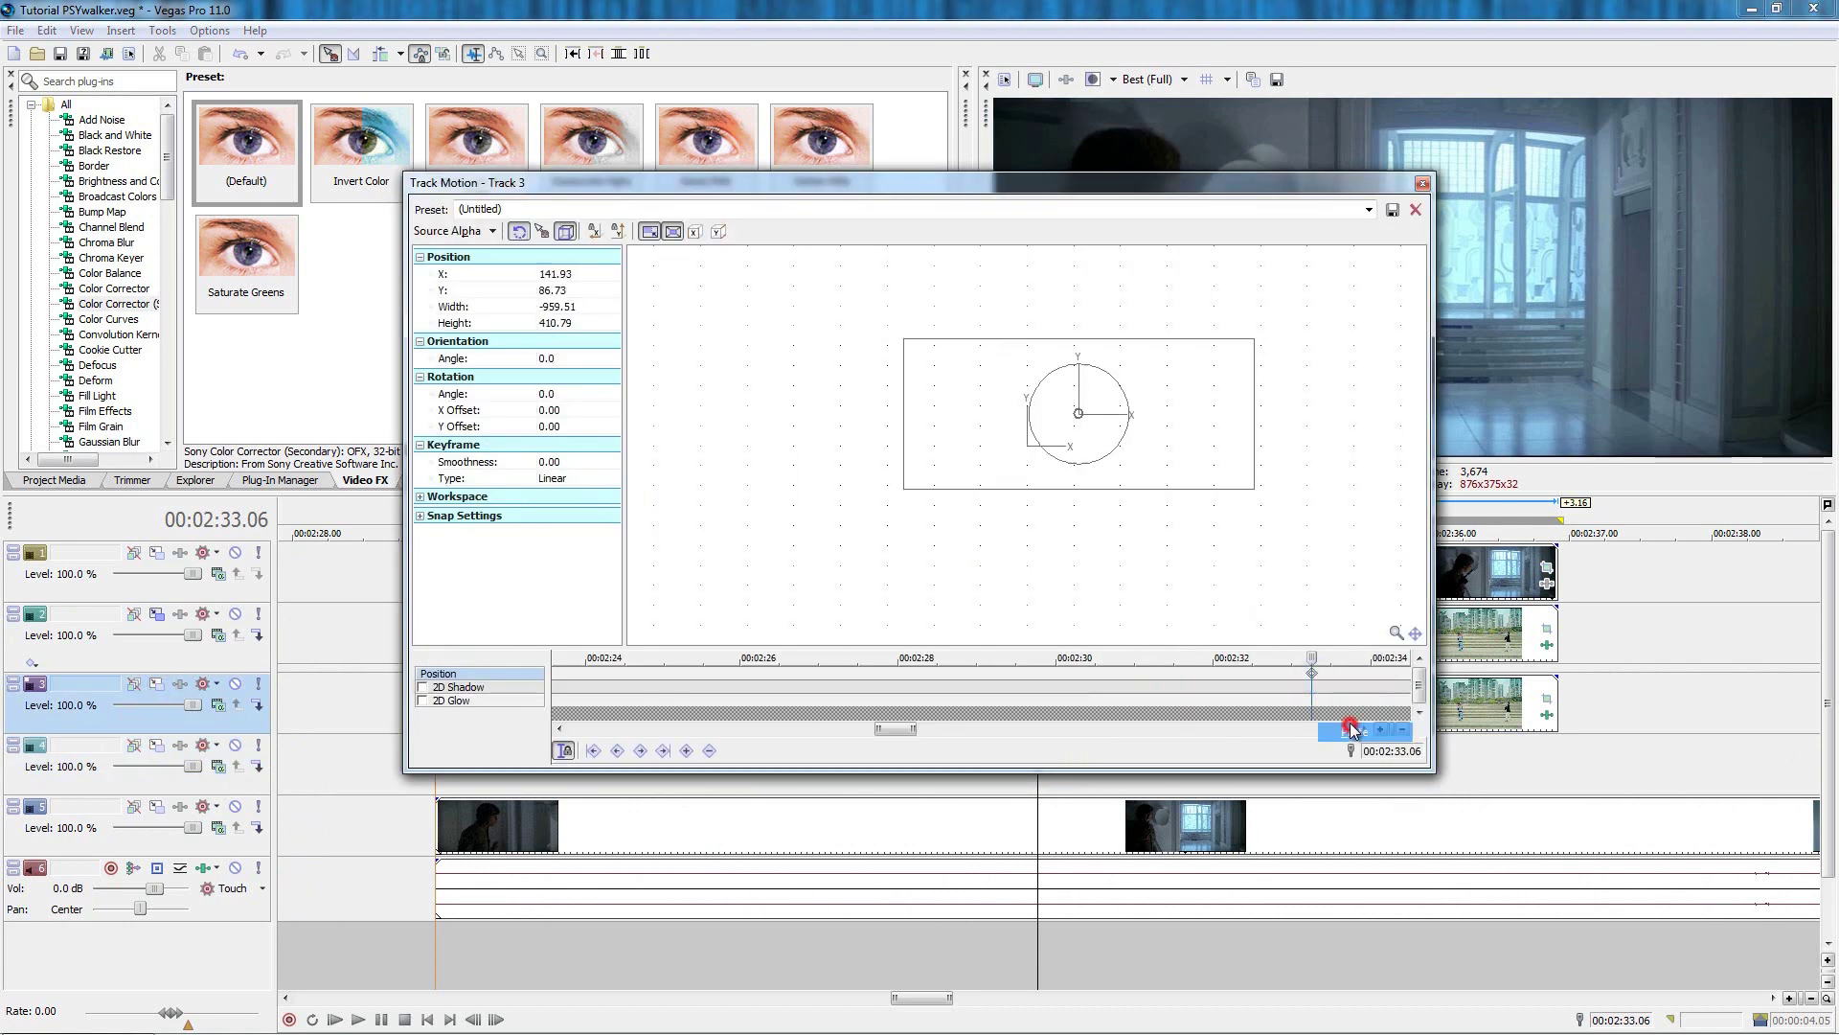
click(1424, 184)
click(1040, 740)
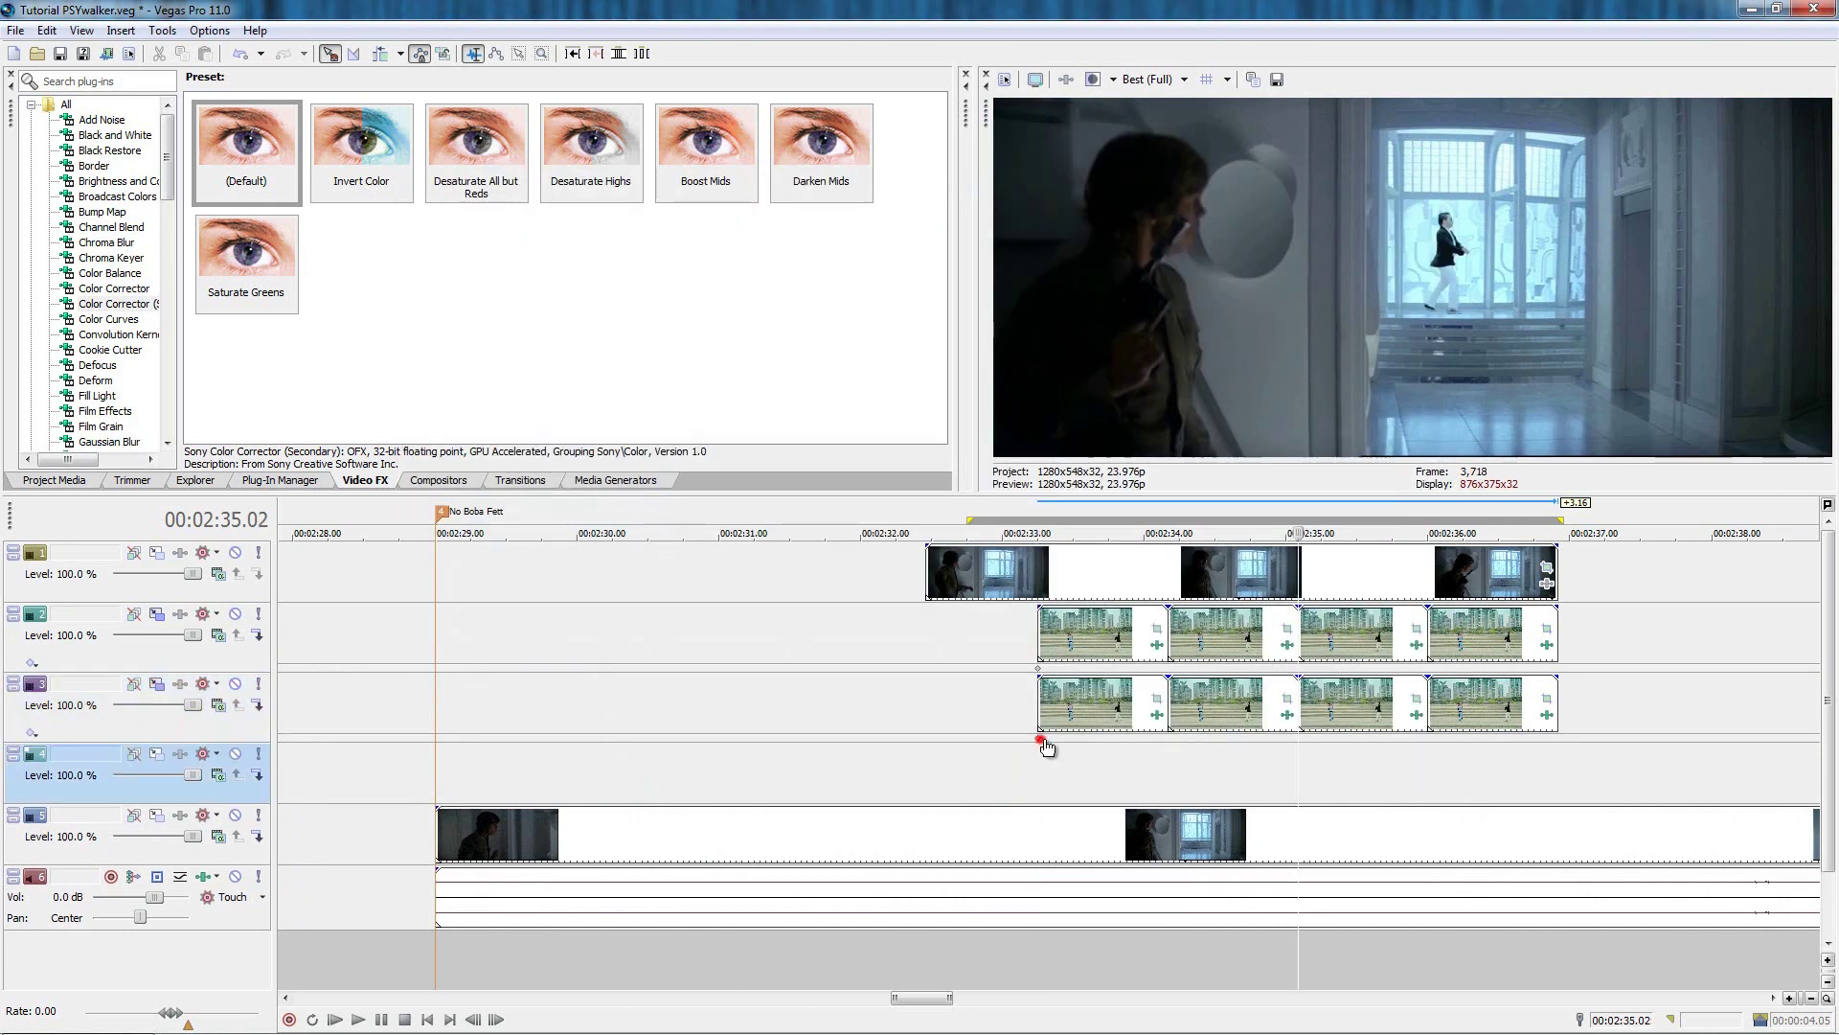
Flip Track 3 vertically at the 00:02:35.02 position keyframe and move it down to about X 147.18, Y -367.96 as a floor reflection.
double_click(1299, 739)
drag(1171, 187, 807, 157)
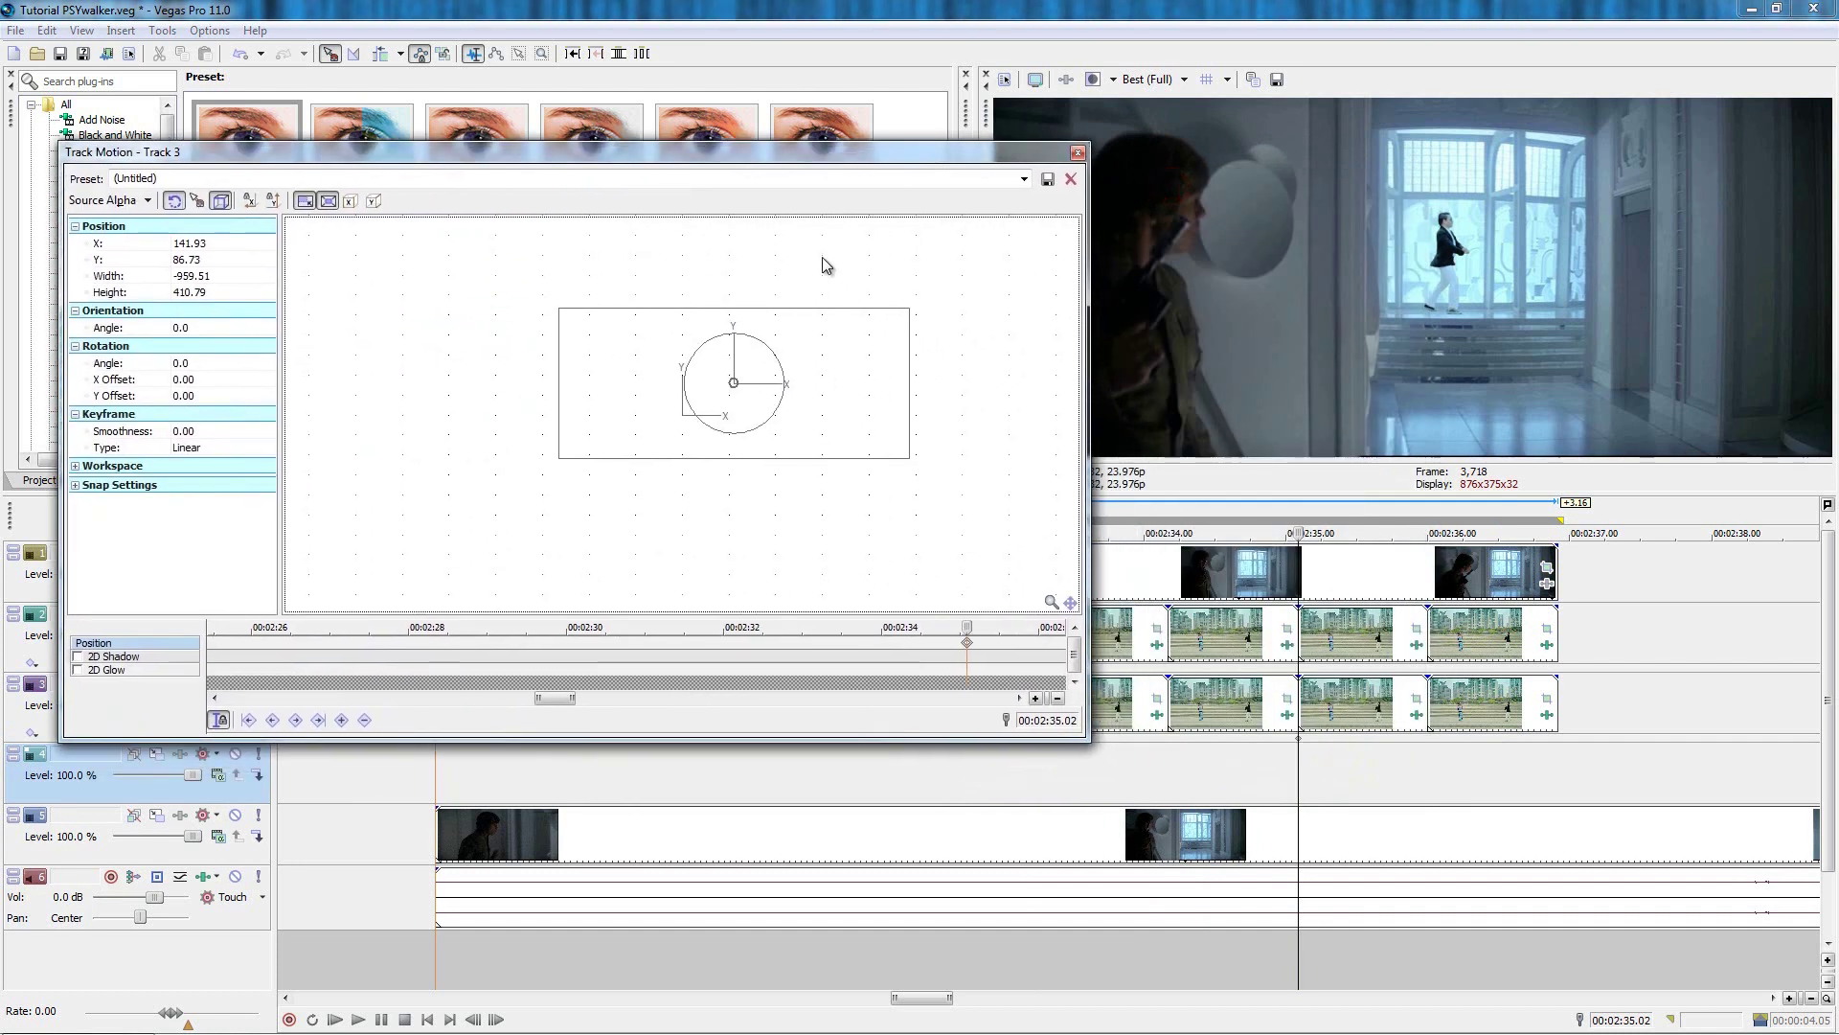
right_click(734, 388)
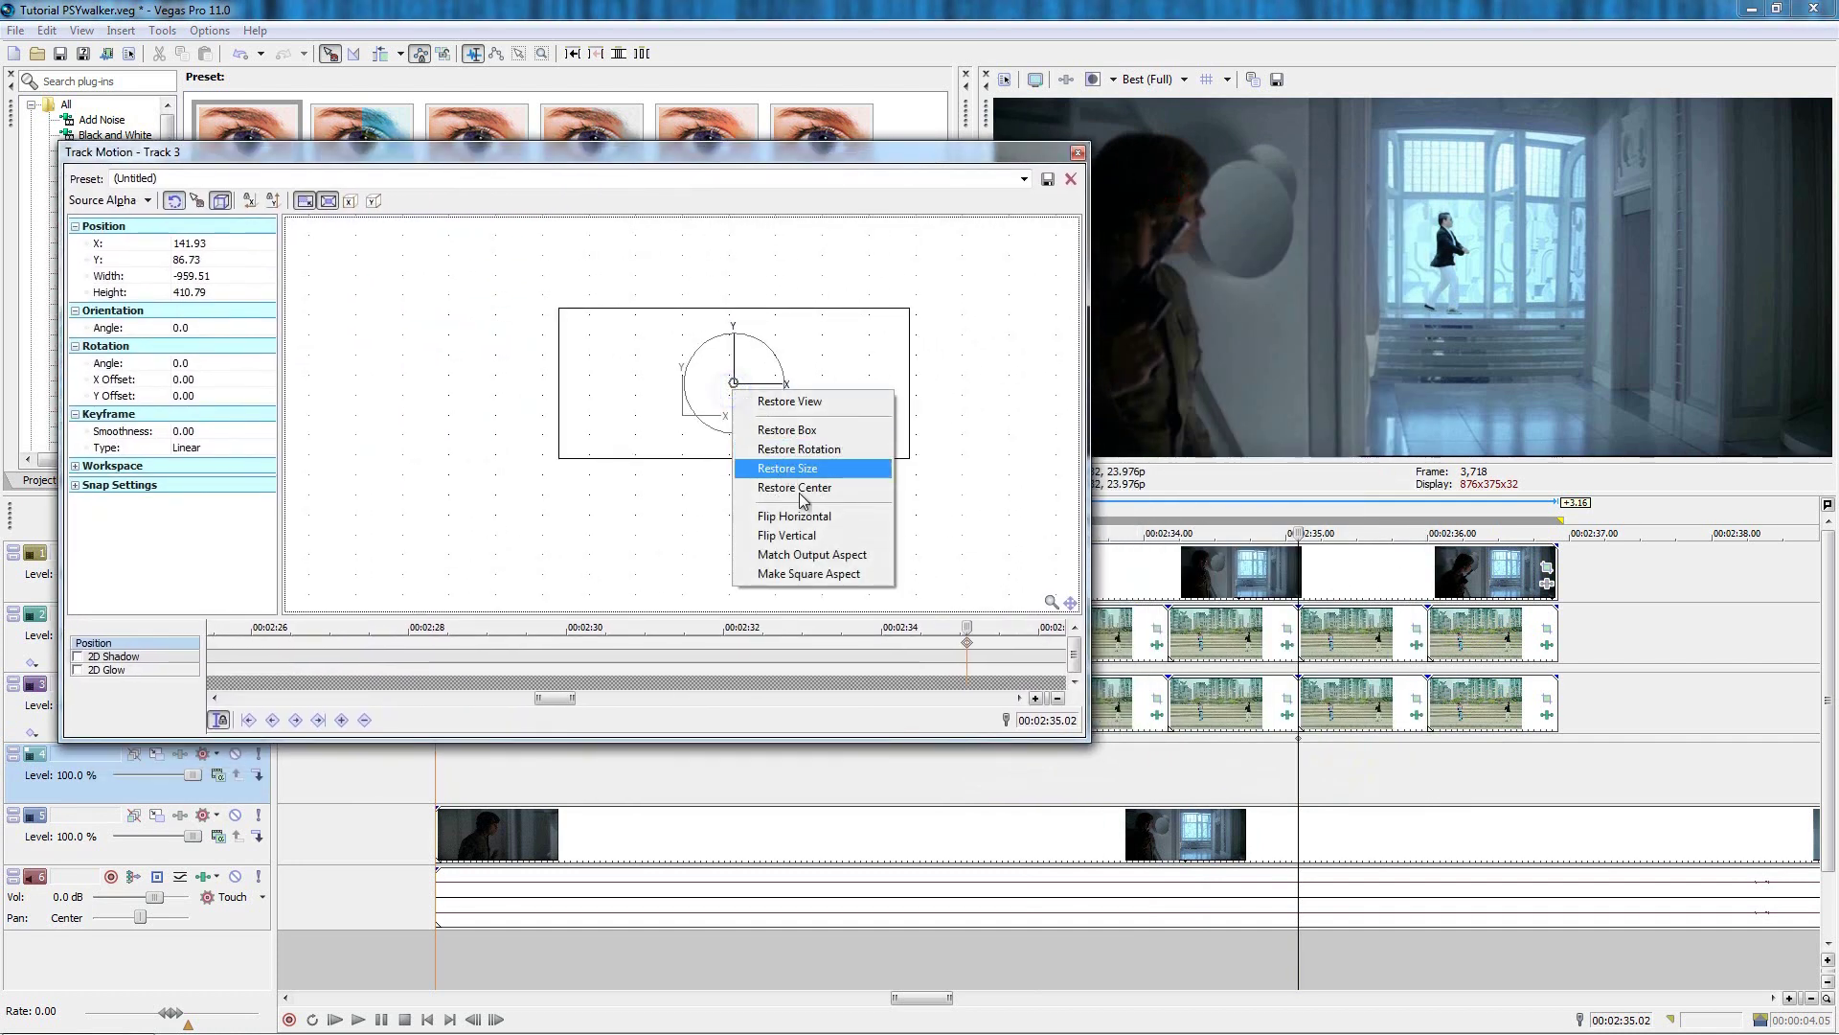
click(807, 537)
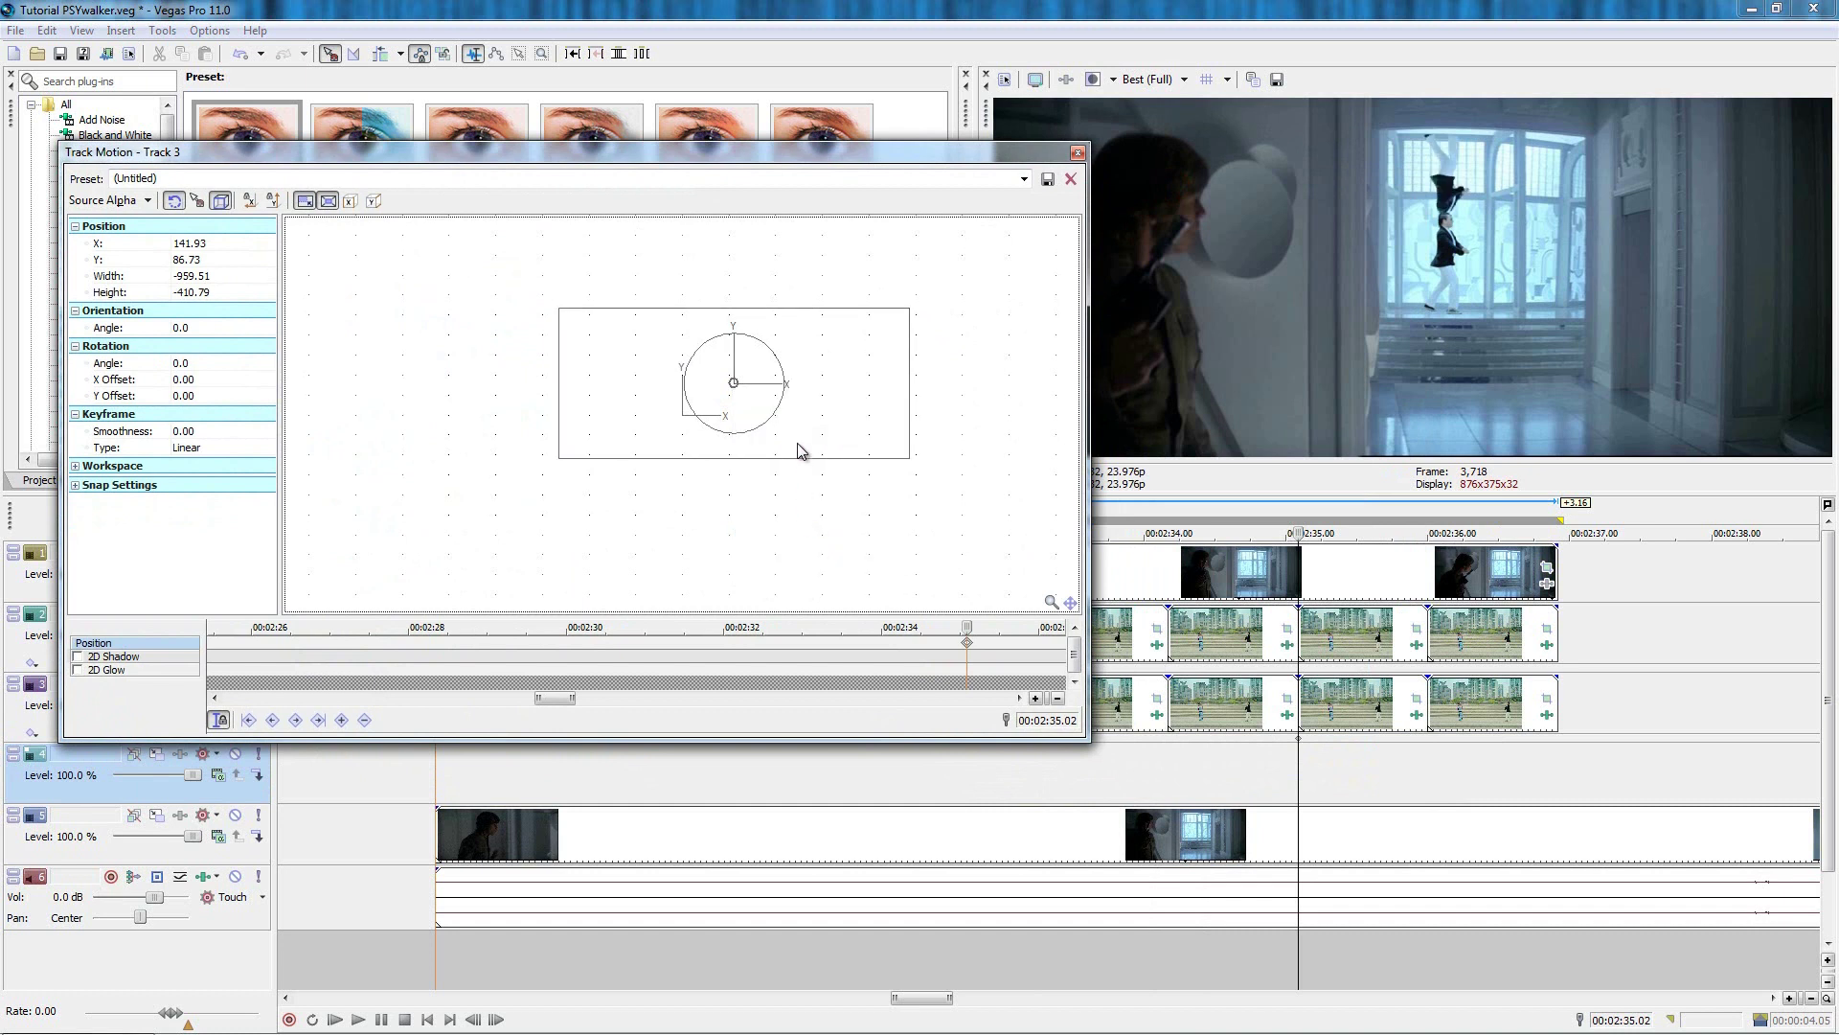
drag(747, 399, 758, 575)
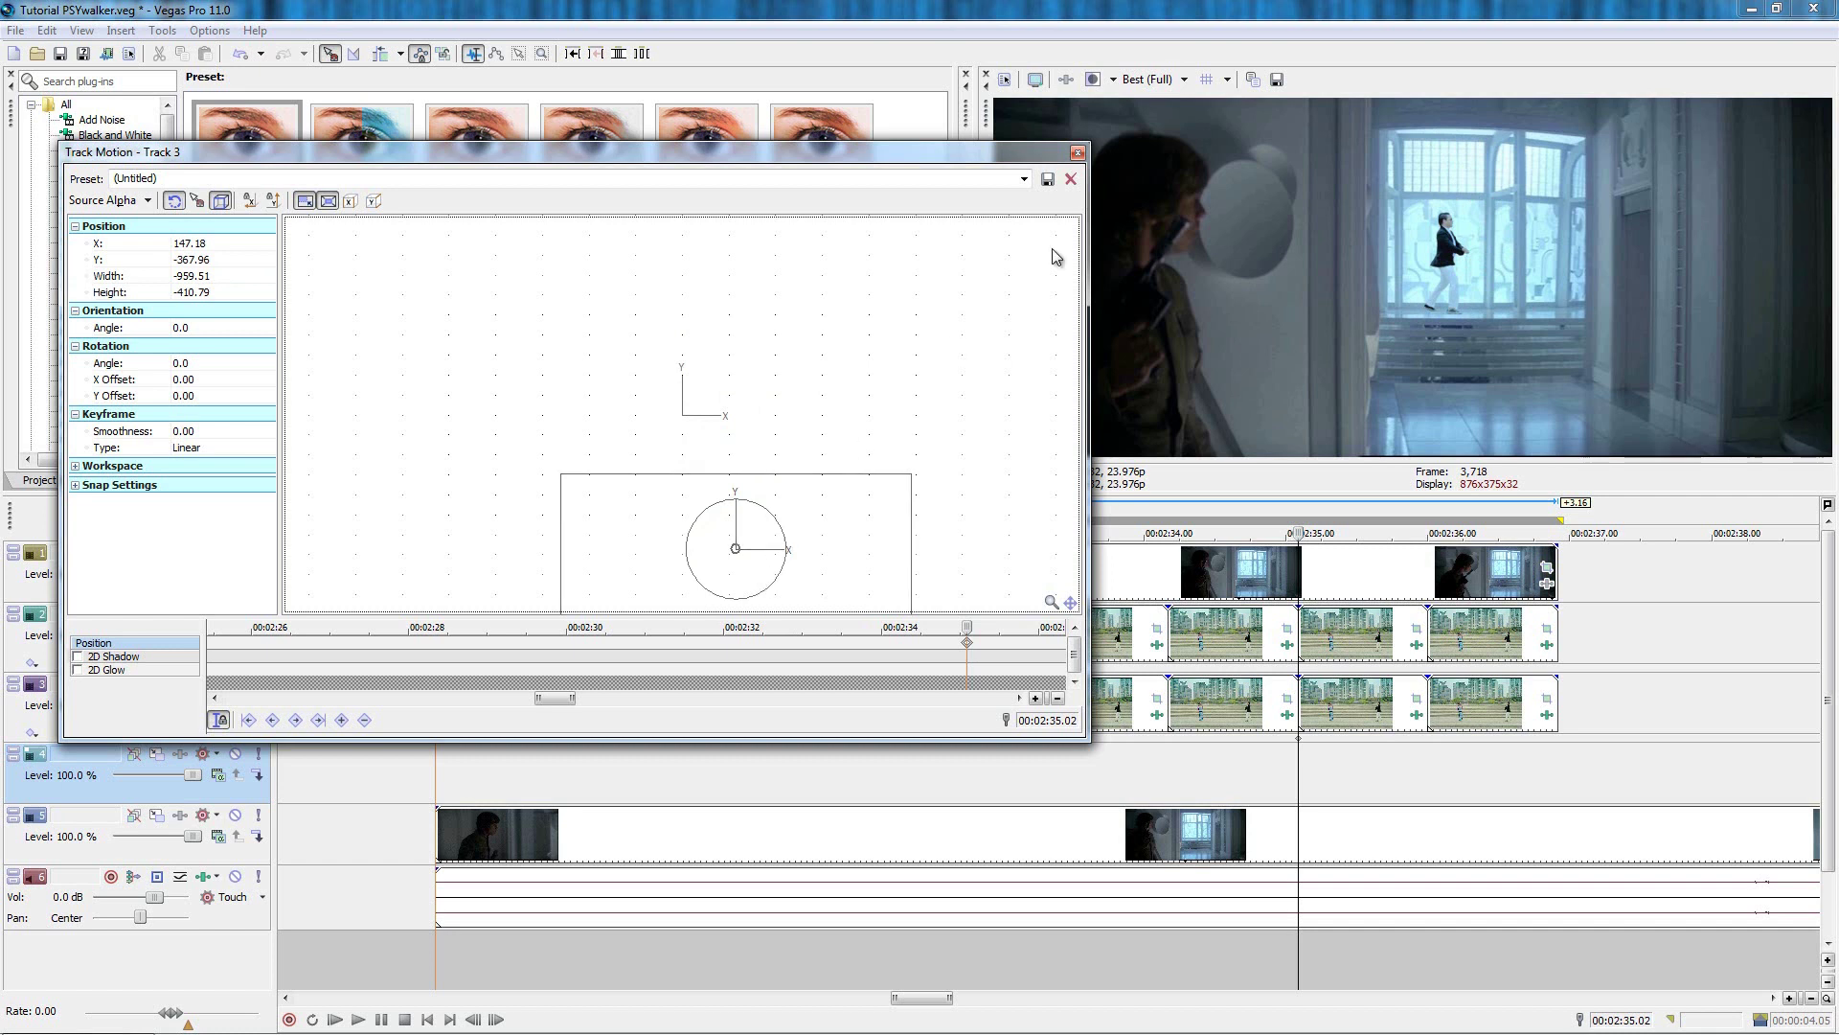
click(1077, 153)
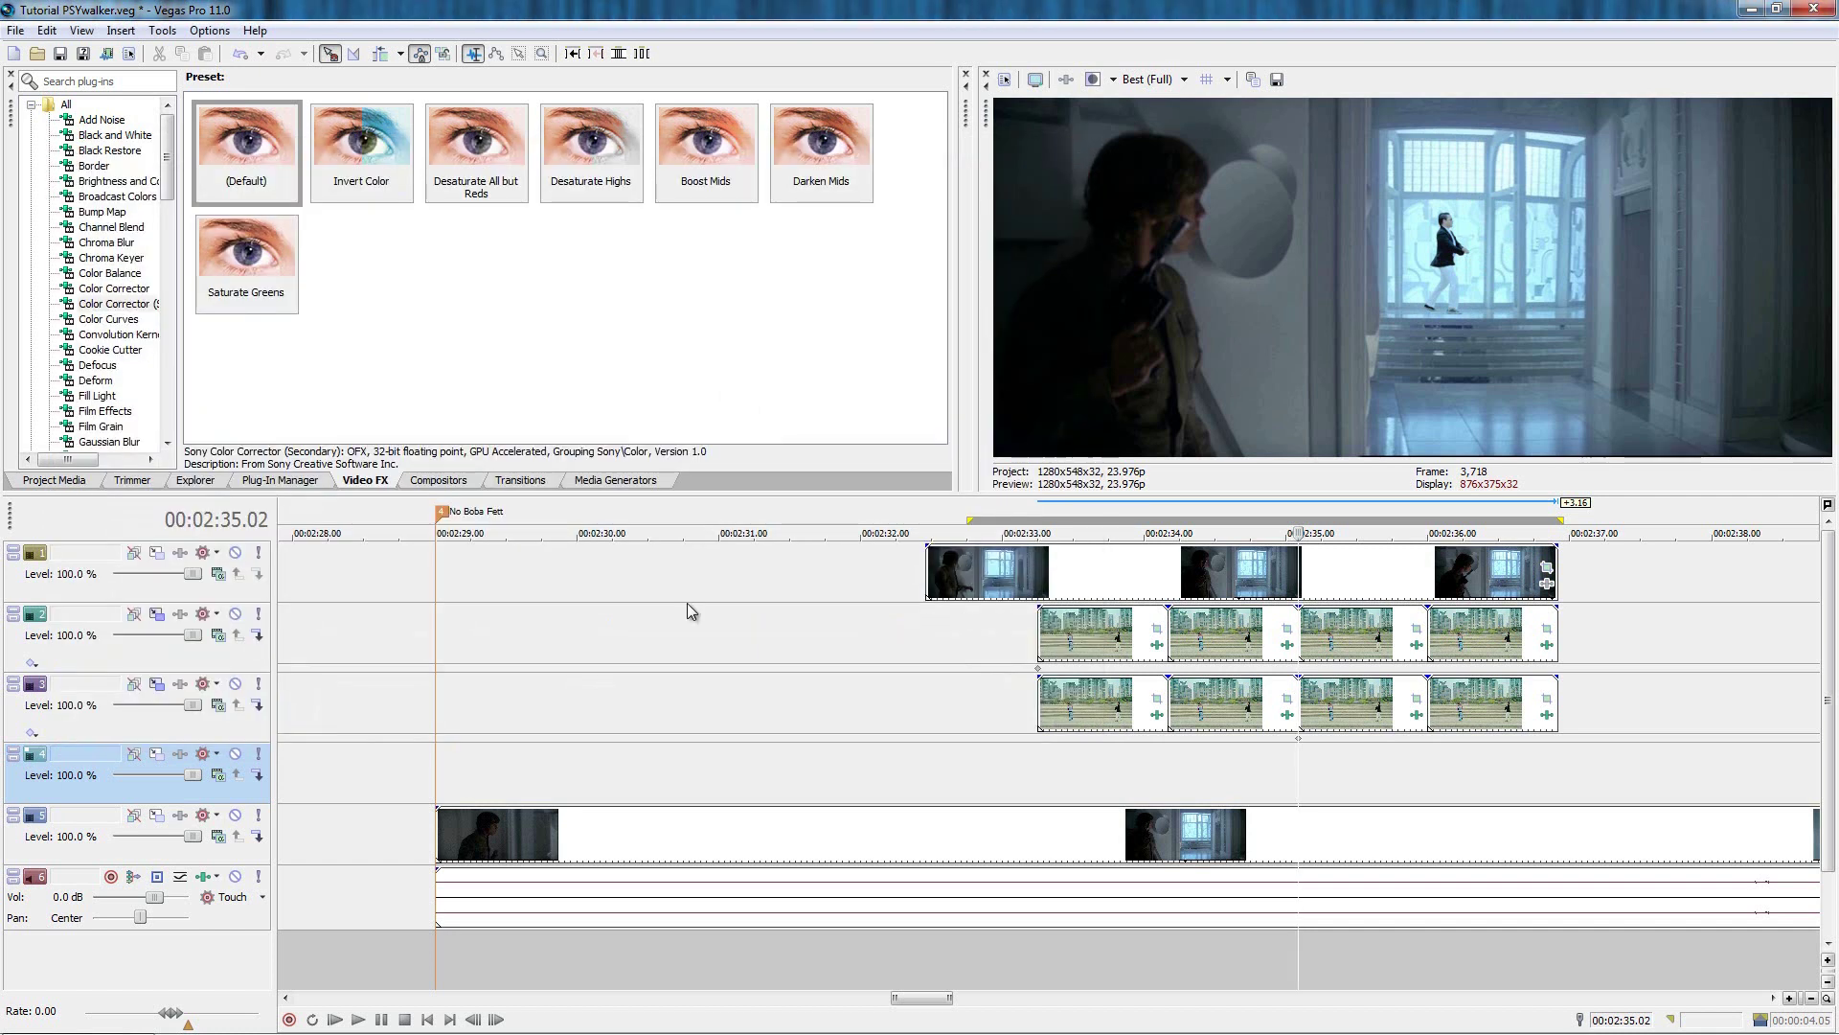
click(238, 555)
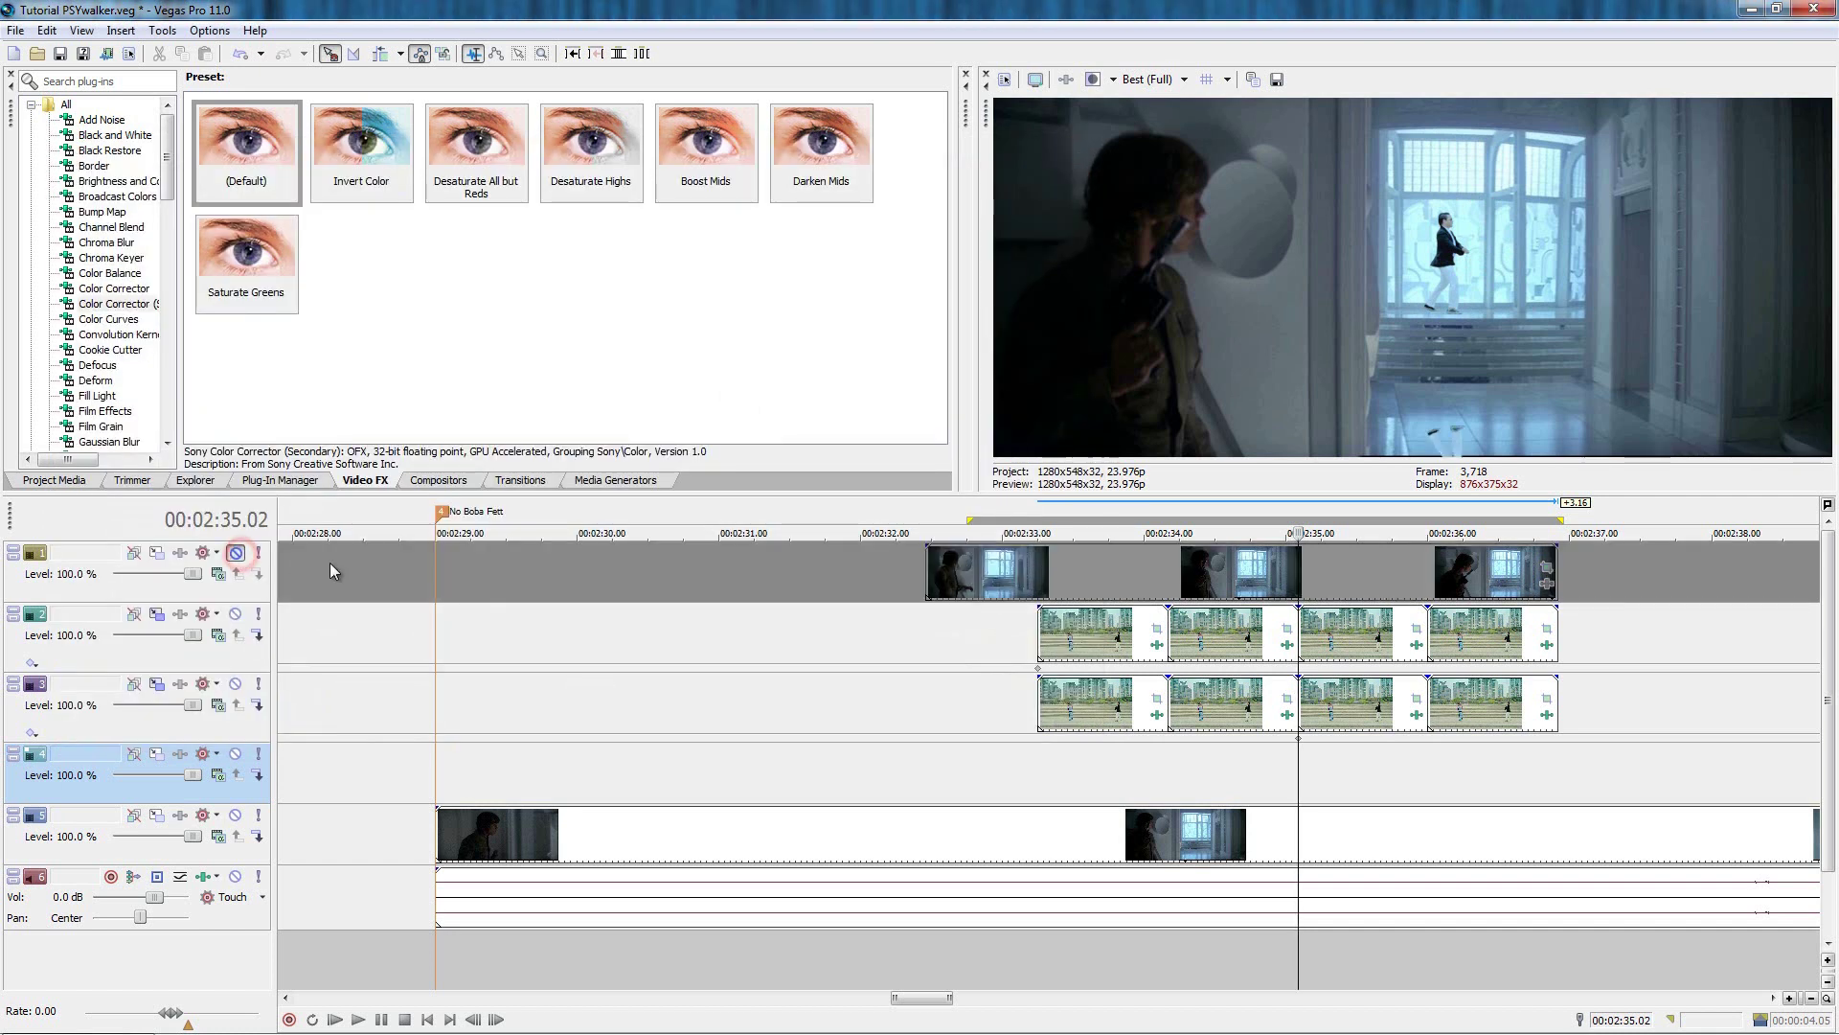
click(236, 552)
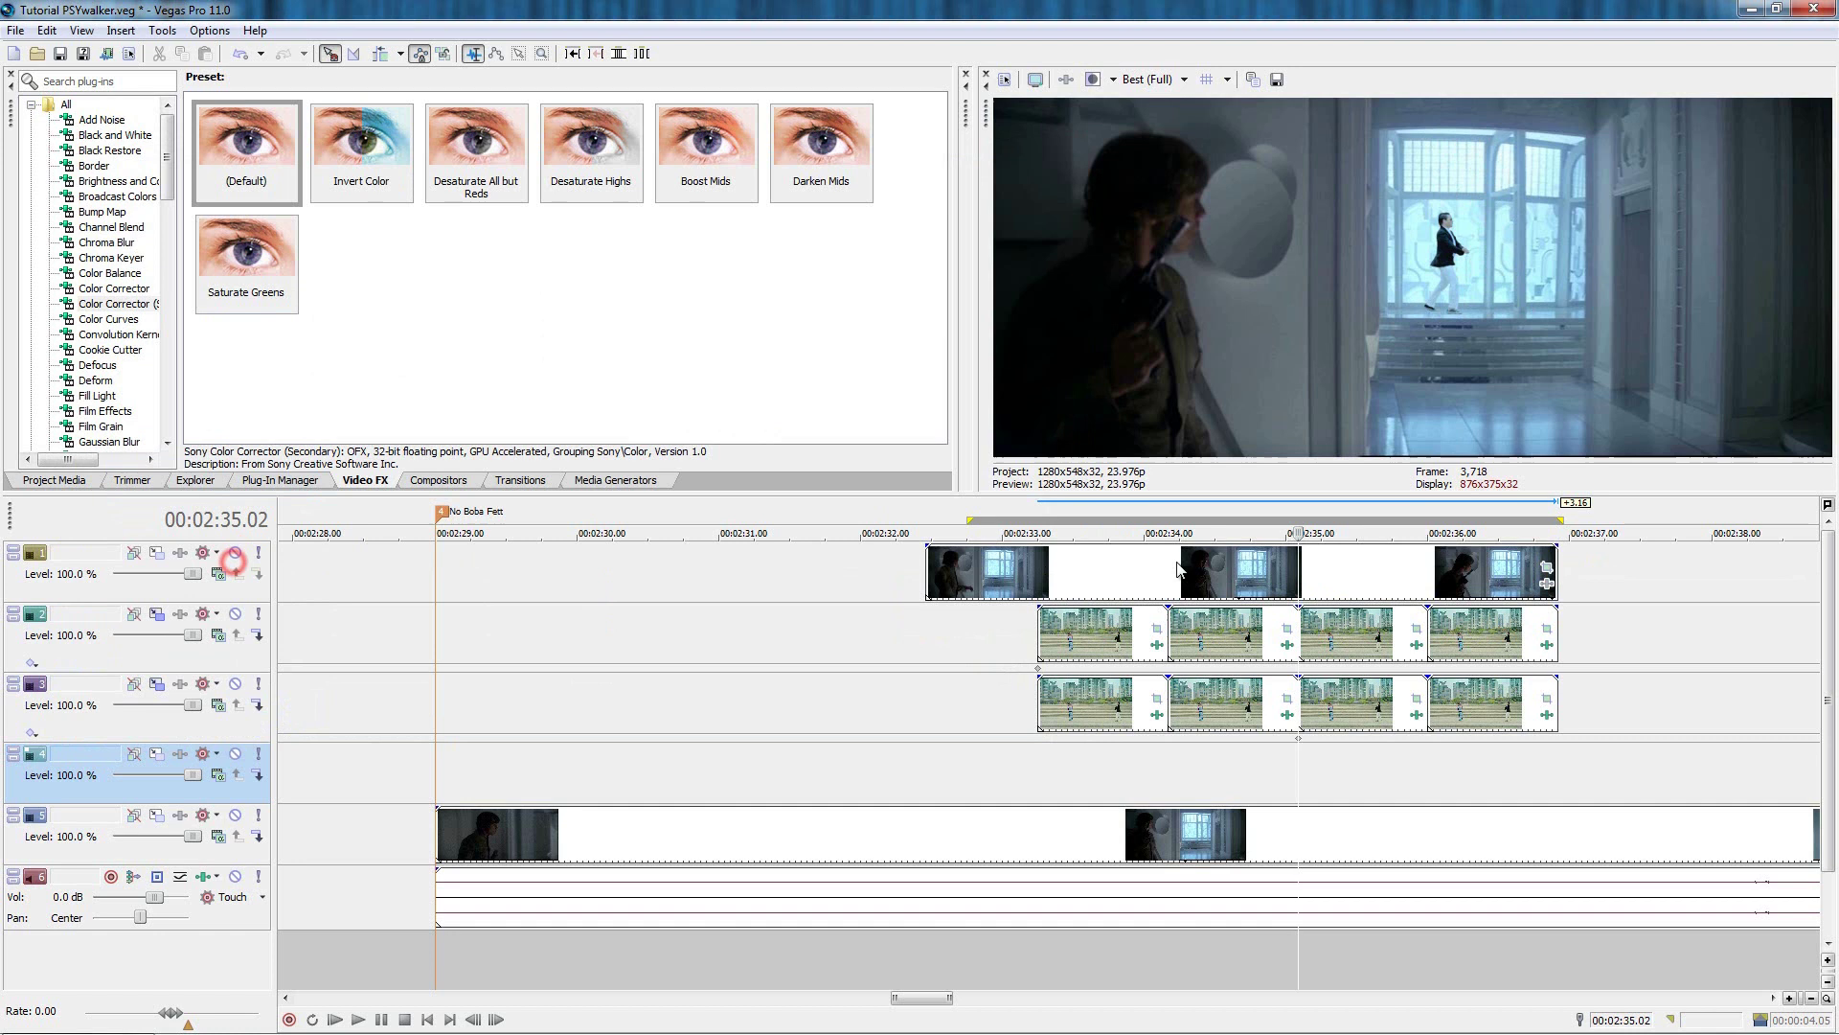
Draw a closed mask path around the shiny hallway floor below the window in the top track's hallway clip.
click(1546, 572)
scroll(640, 532, up, 4)
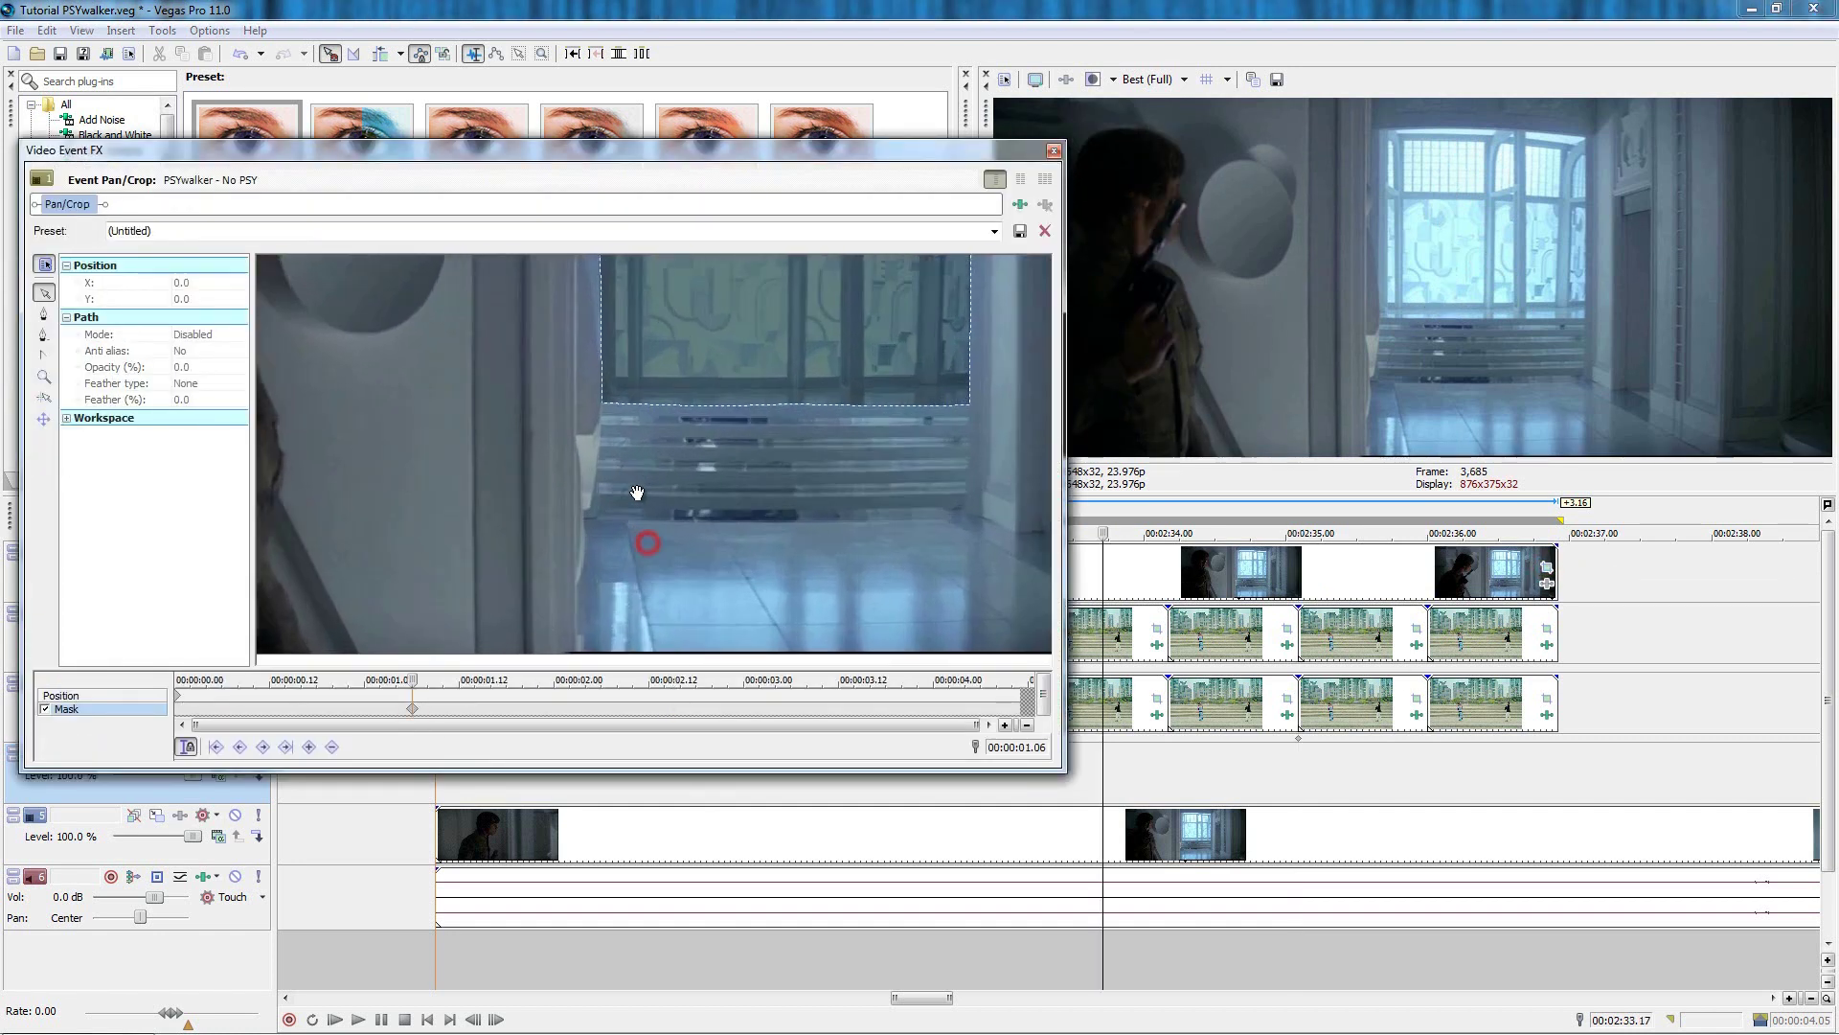
click(593, 442)
scroll(863, 587, down, 3)
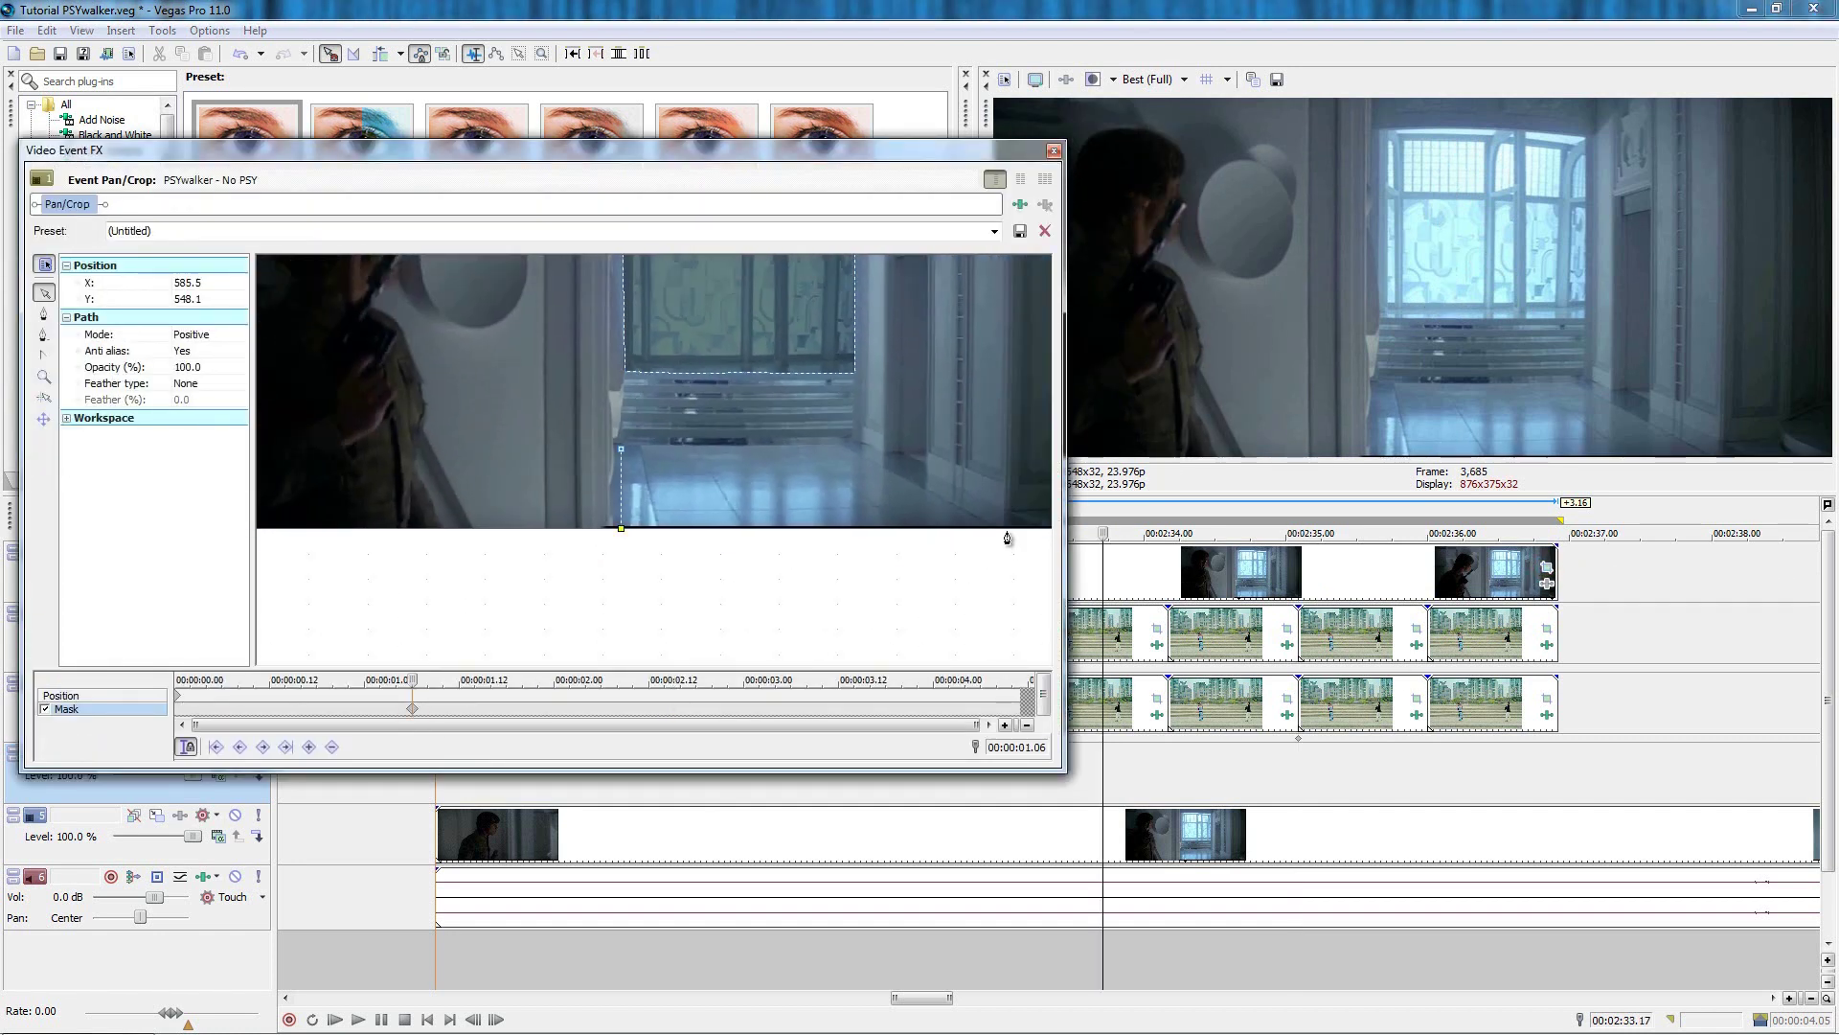
click(1006, 531)
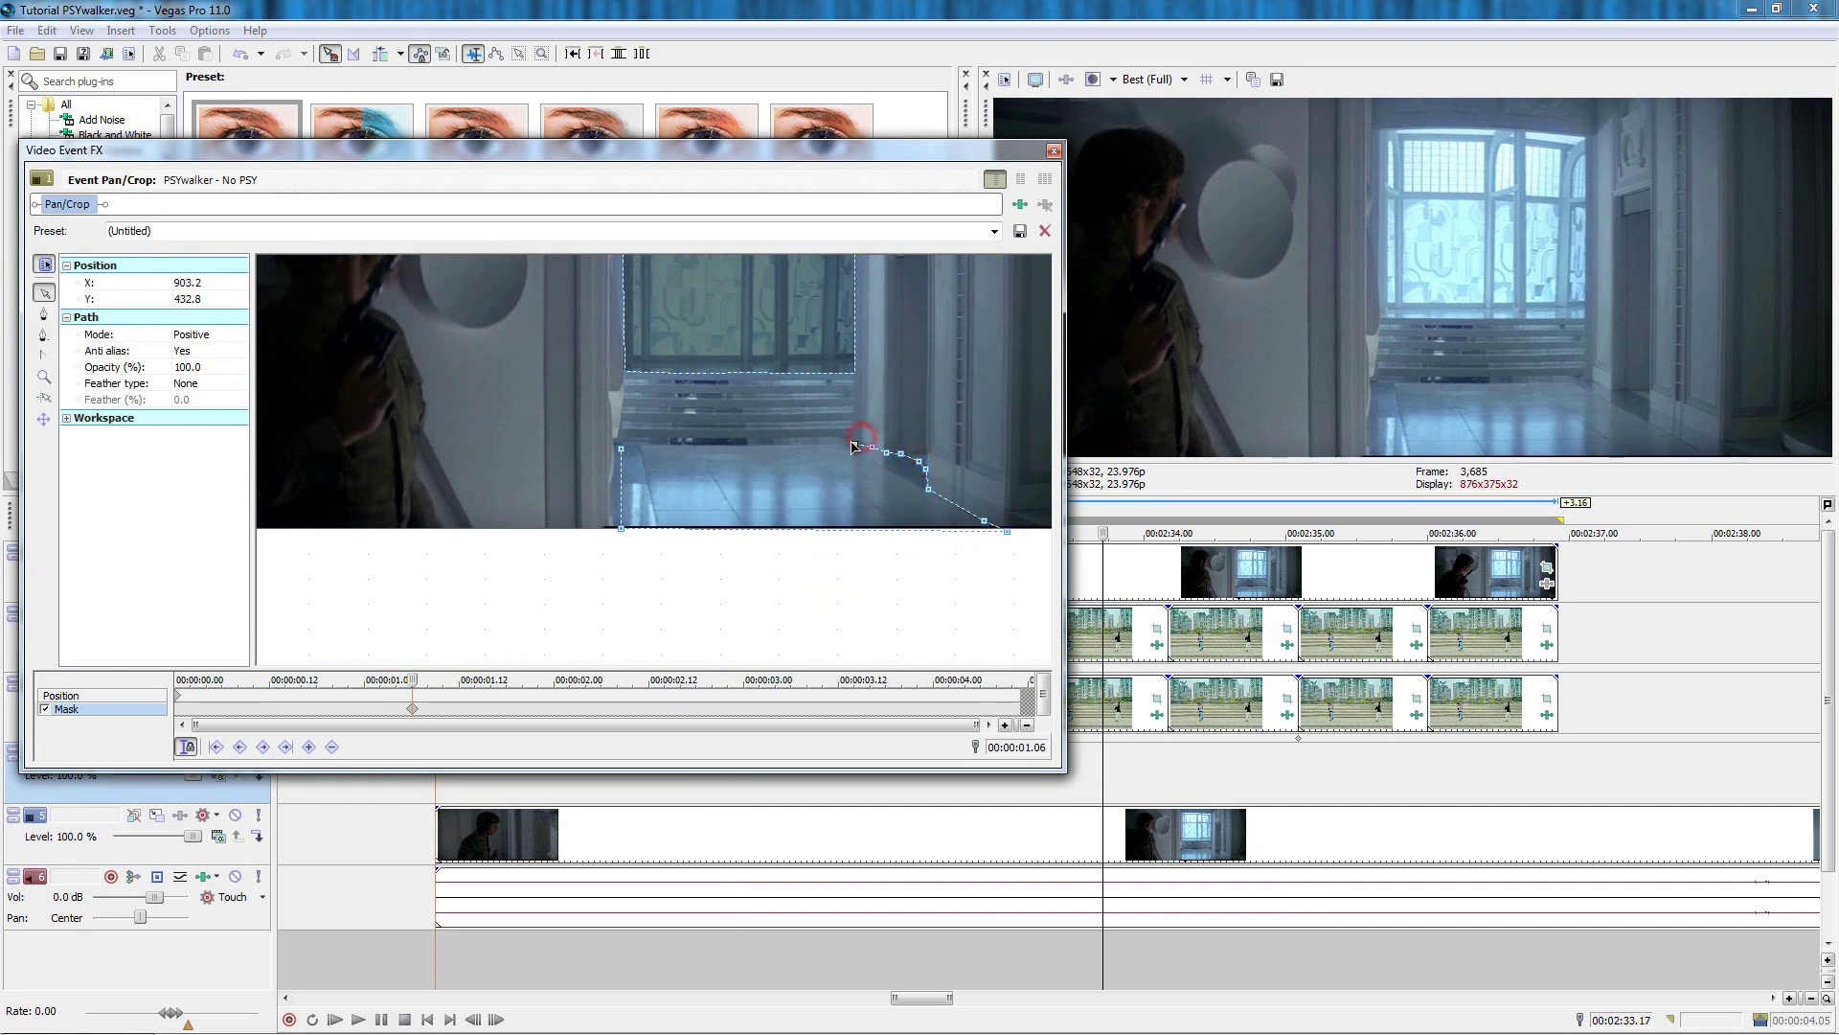
click(623, 446)
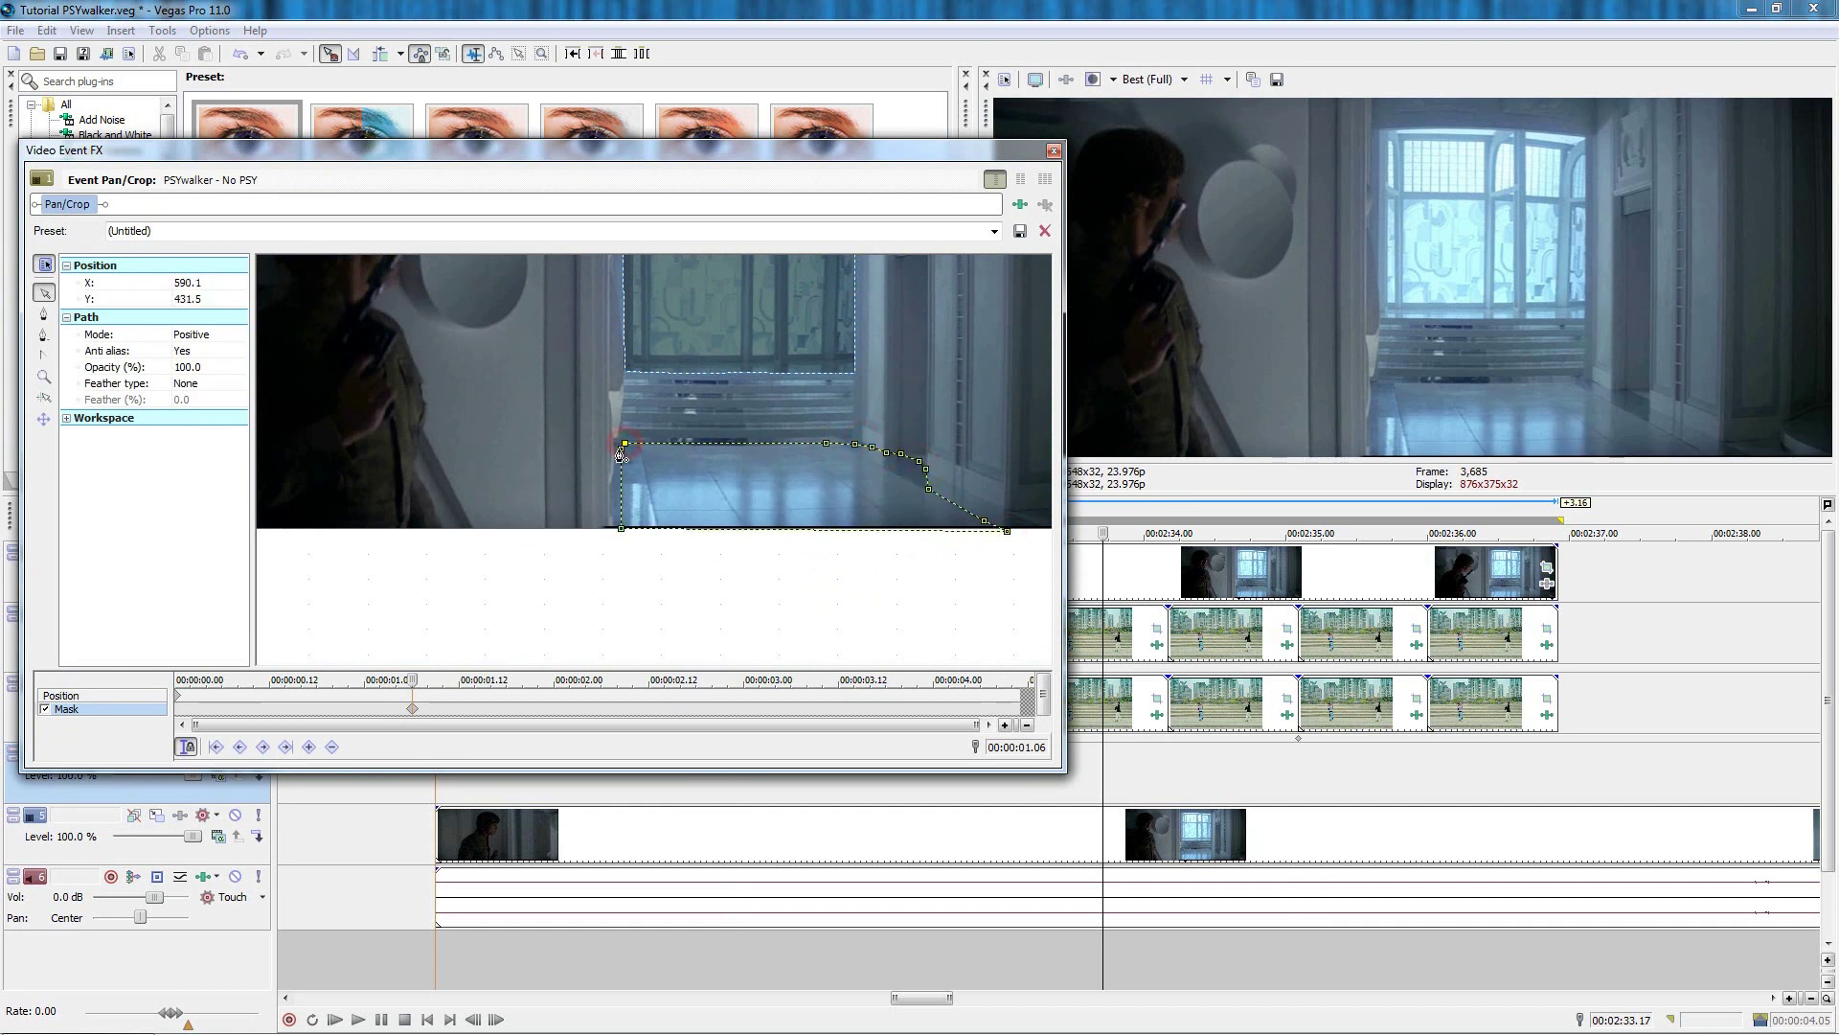
Set the floor mask to Negative mode with an Out feather of 0.1%.
click(219, 337)
click(197, 363)
click(190, 383)
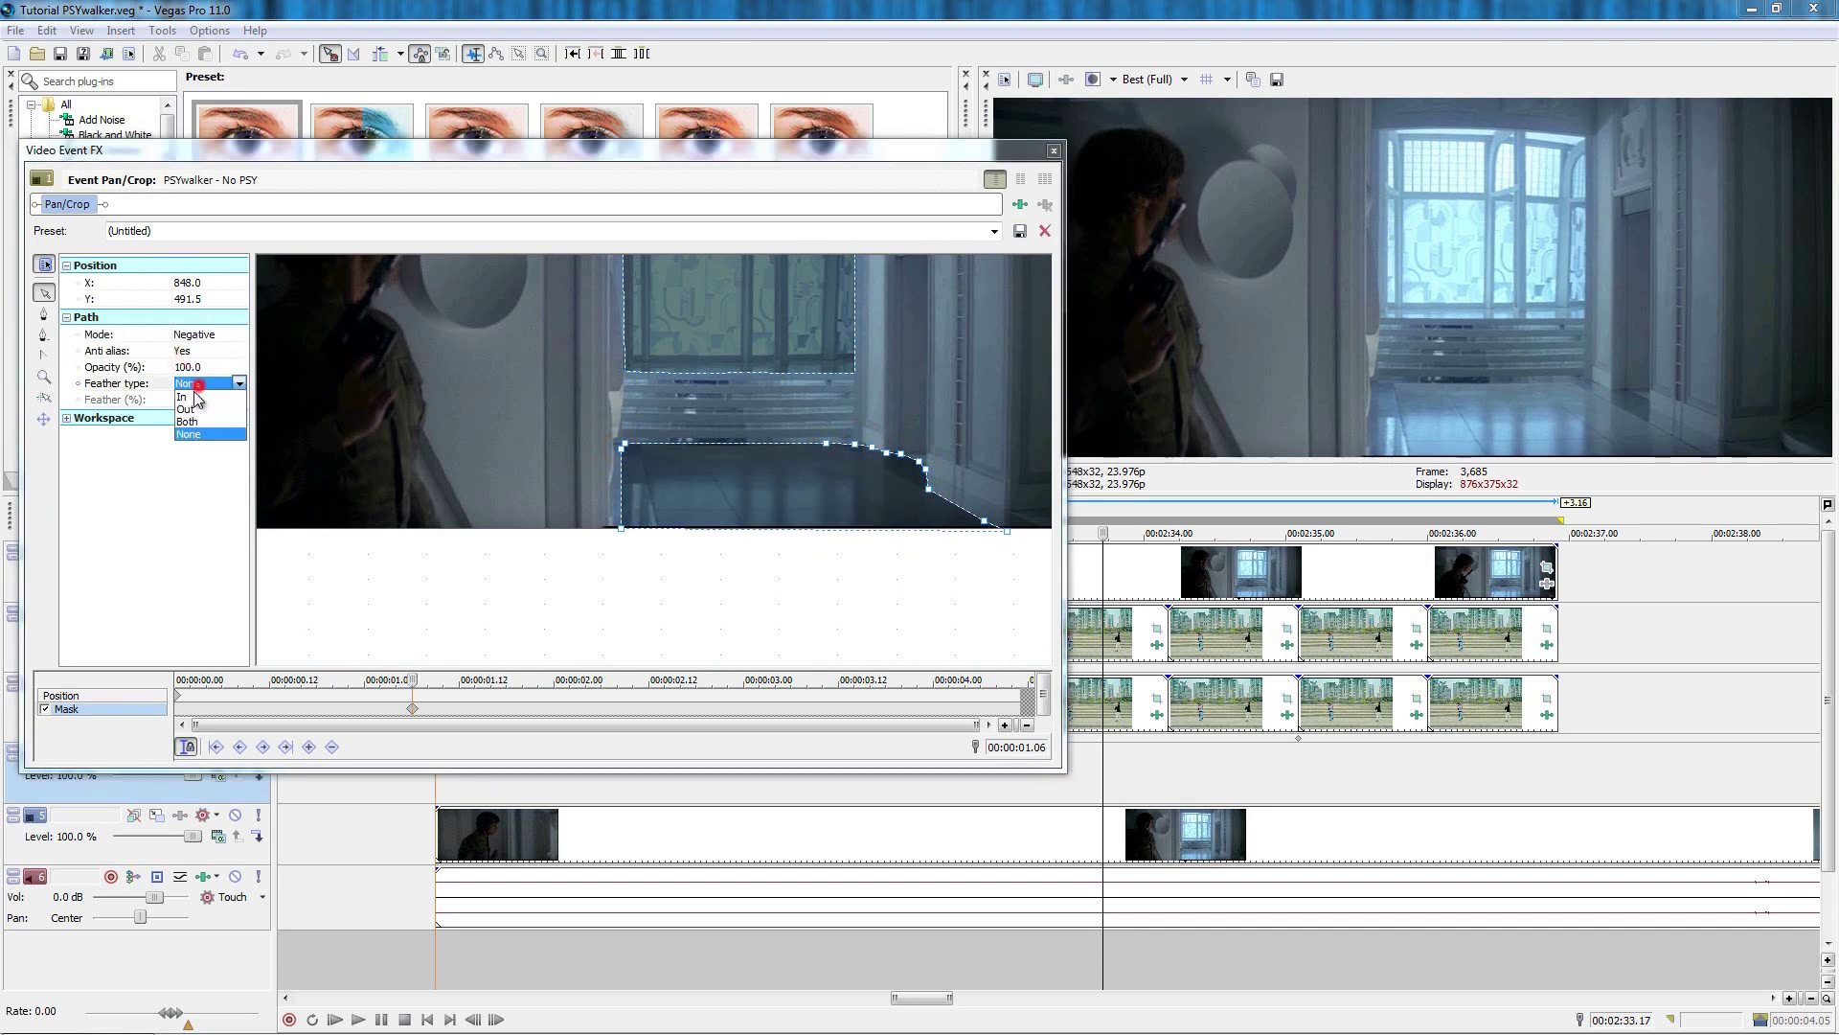
click(199, 396)
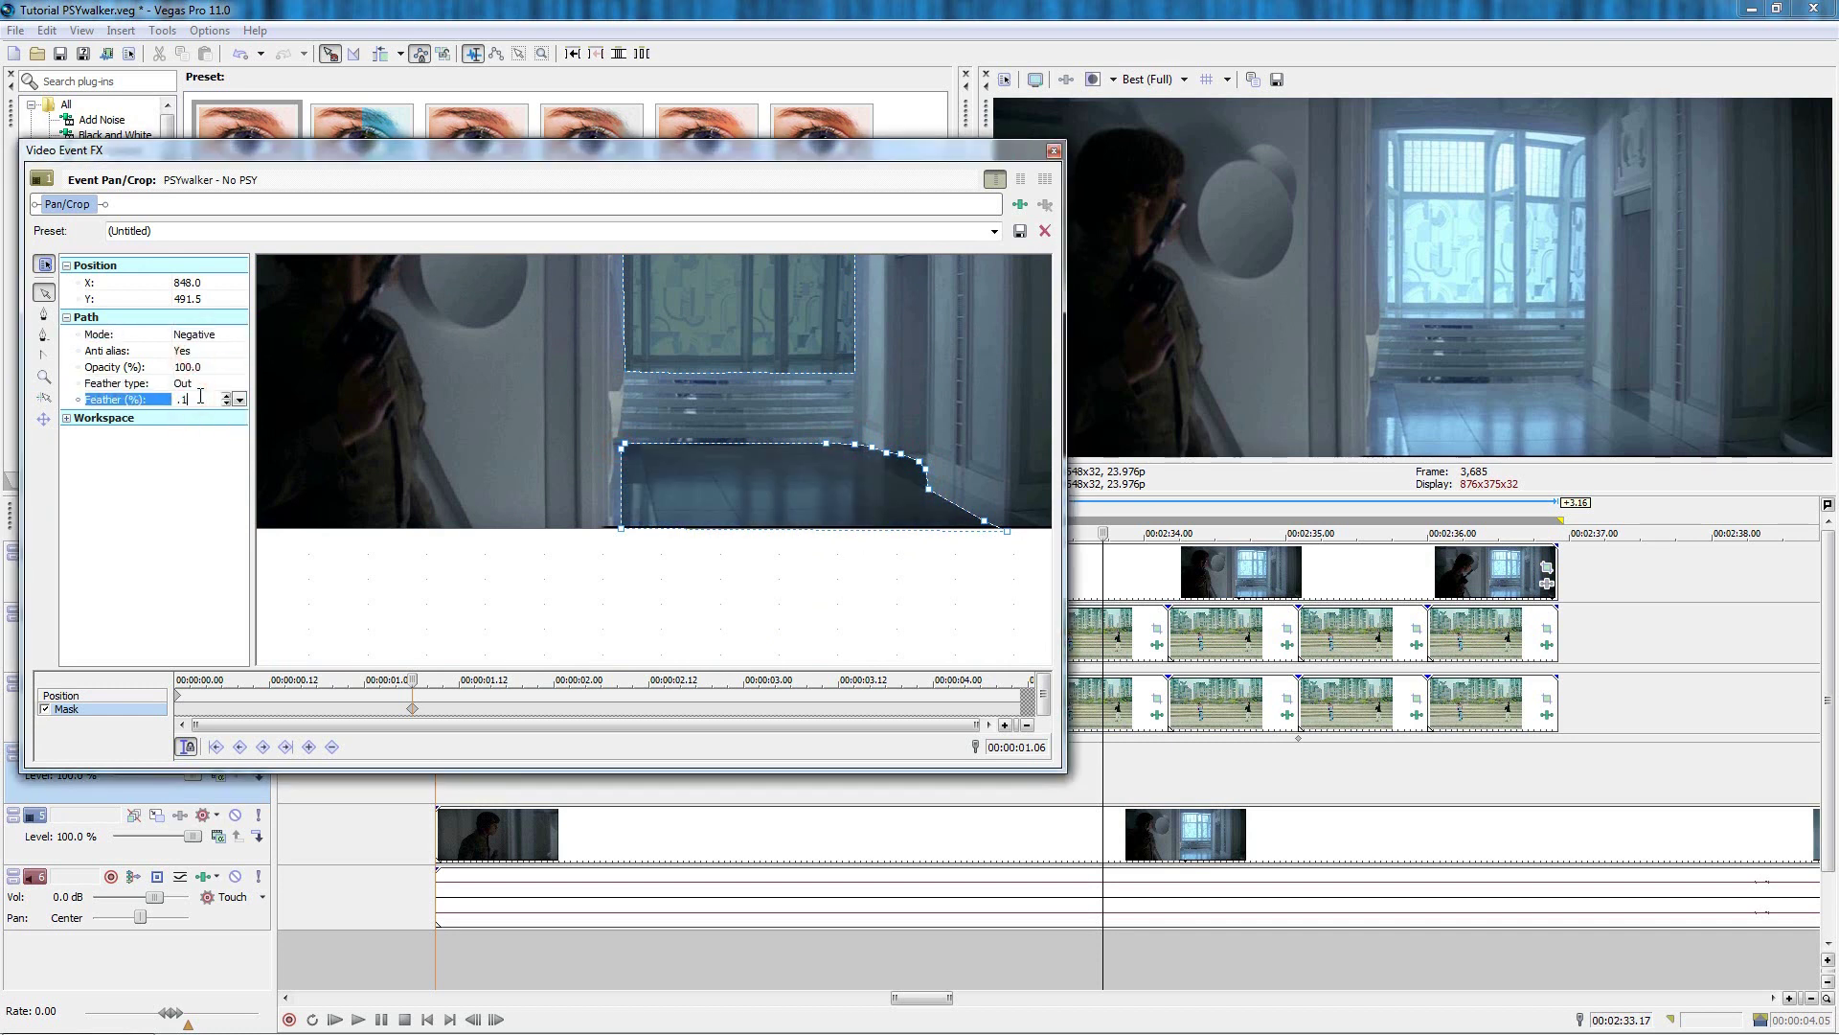
click(1054, 151)
Raise the flipped Track 3 reflection to about X 128.79, Y -278.60 at the 00:02:35.02 keyframe.
click(1299, 743)
double_click(1299, 738)
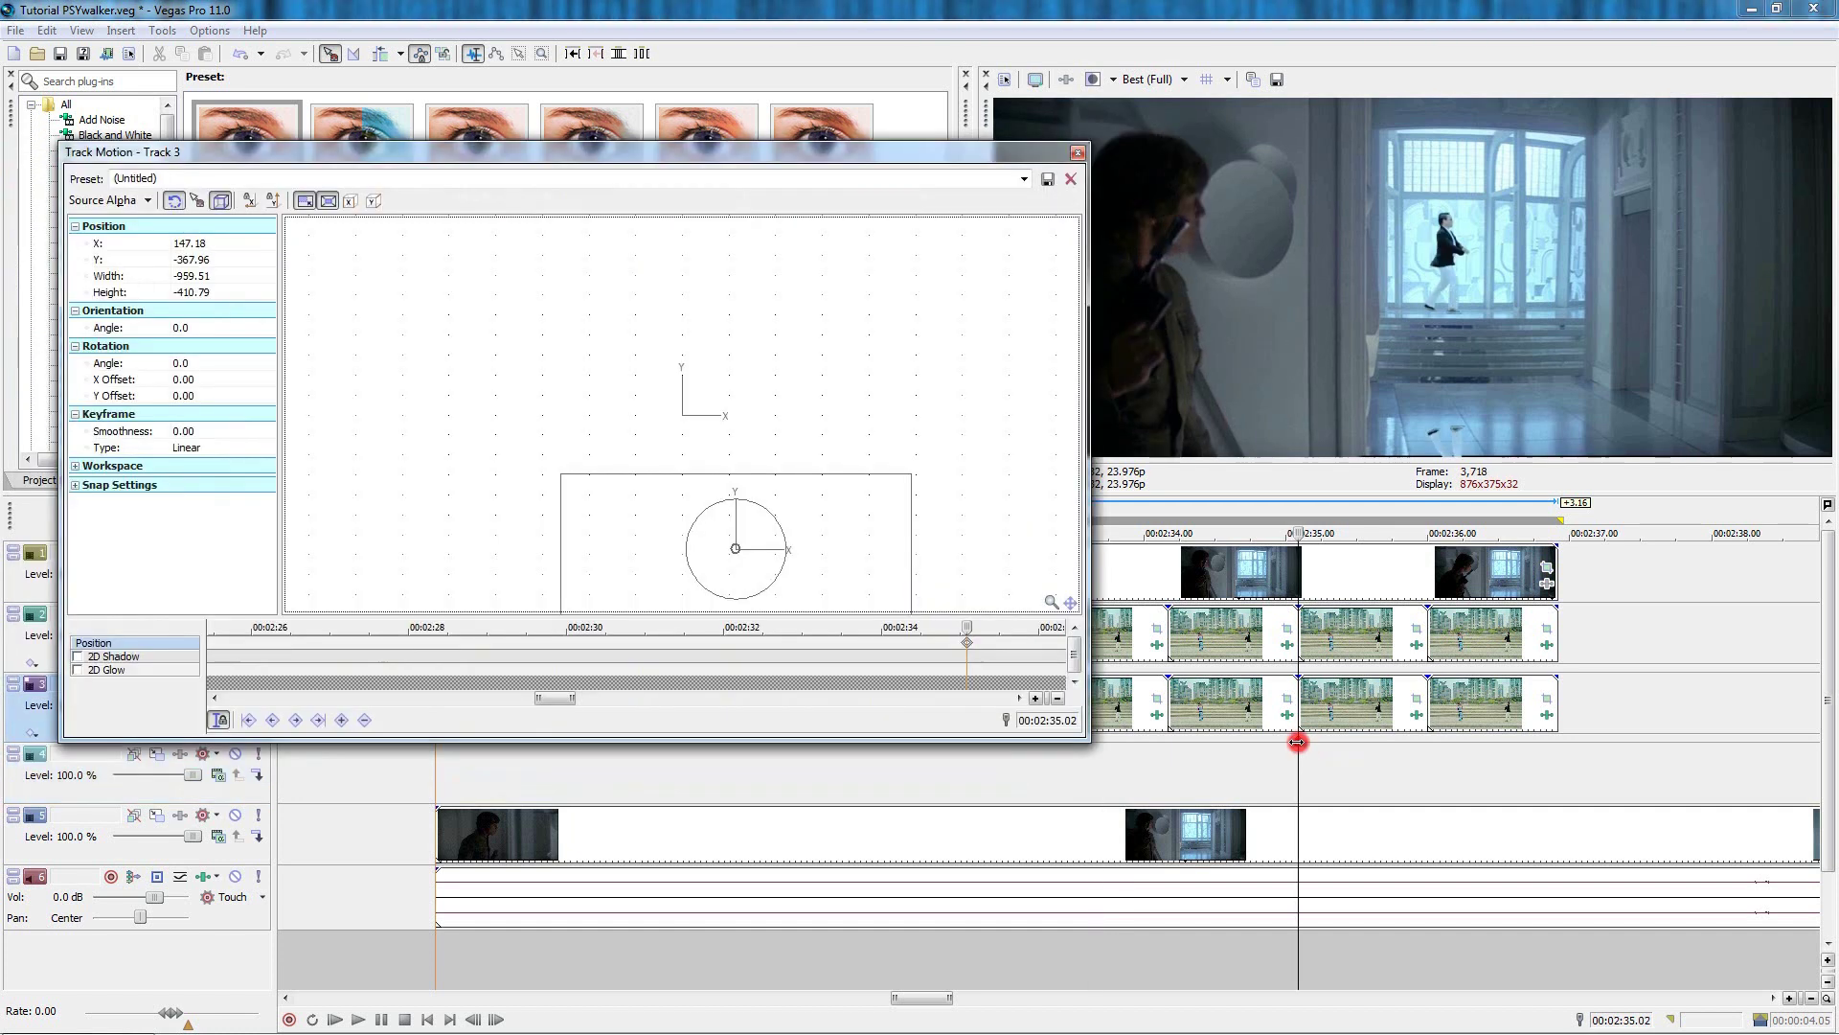
drag(799, 542, 793, 508)
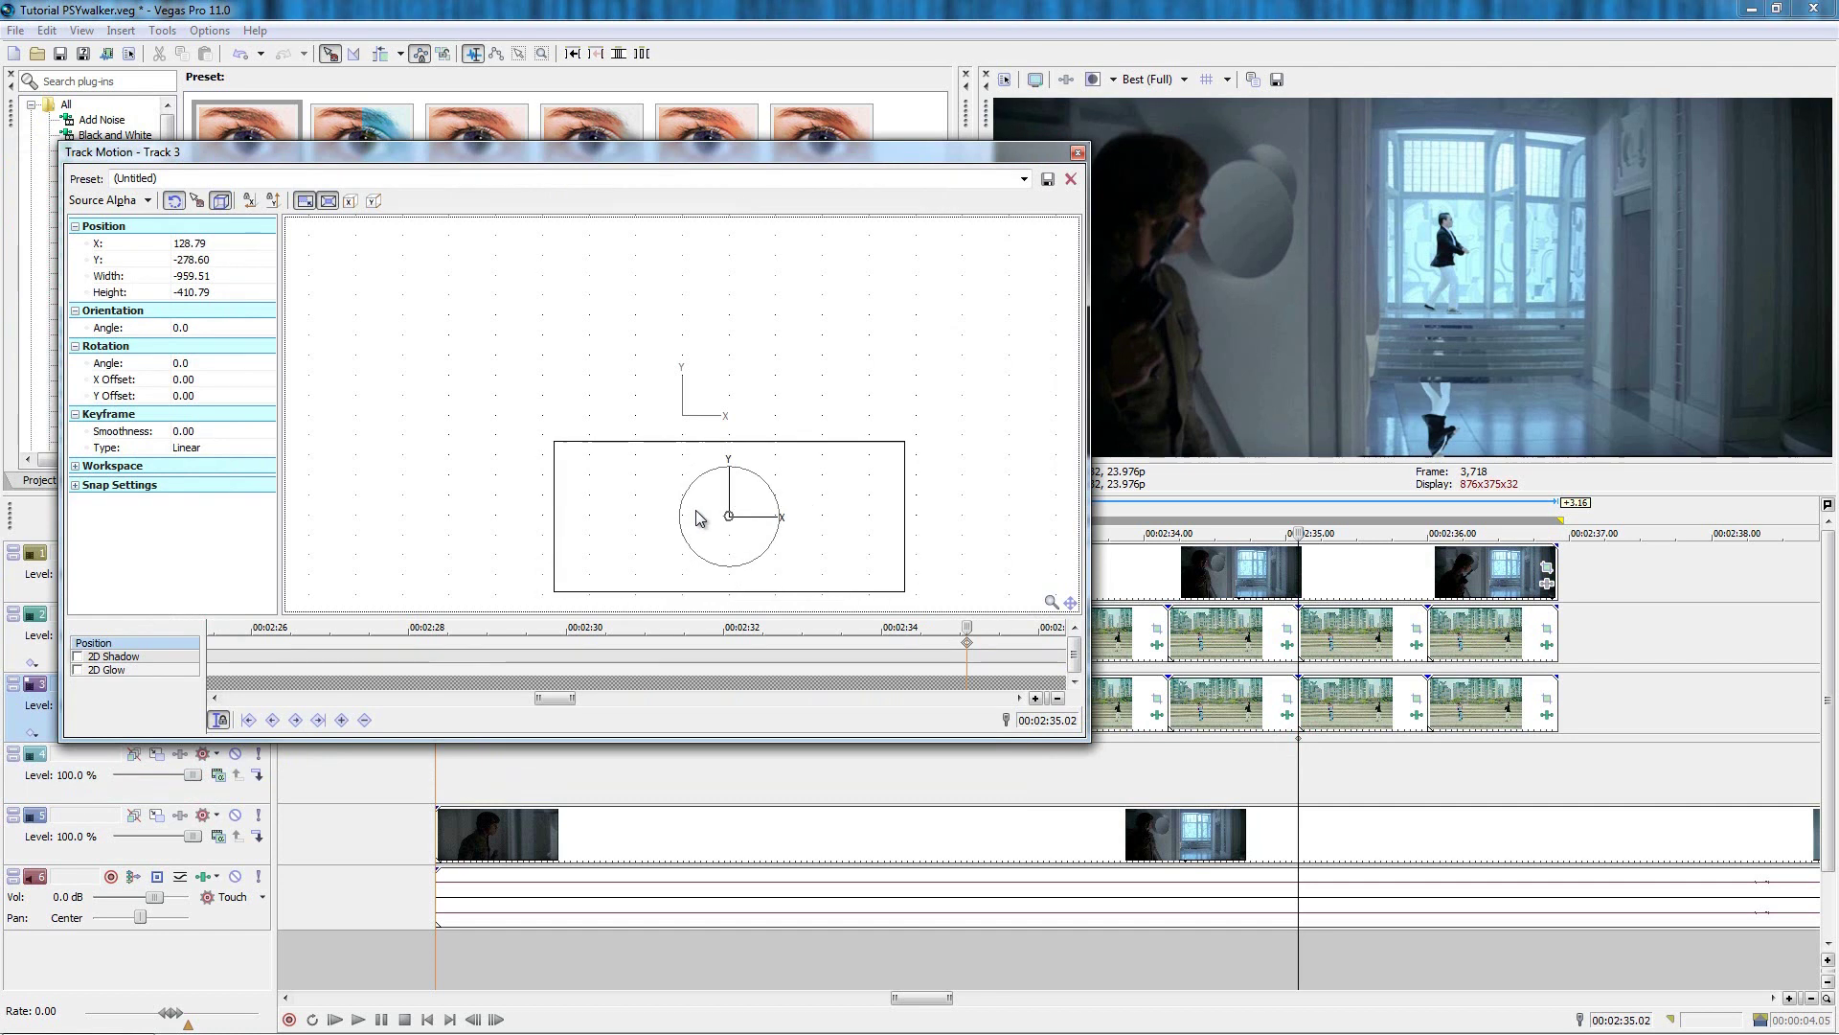
click(1078, 152)
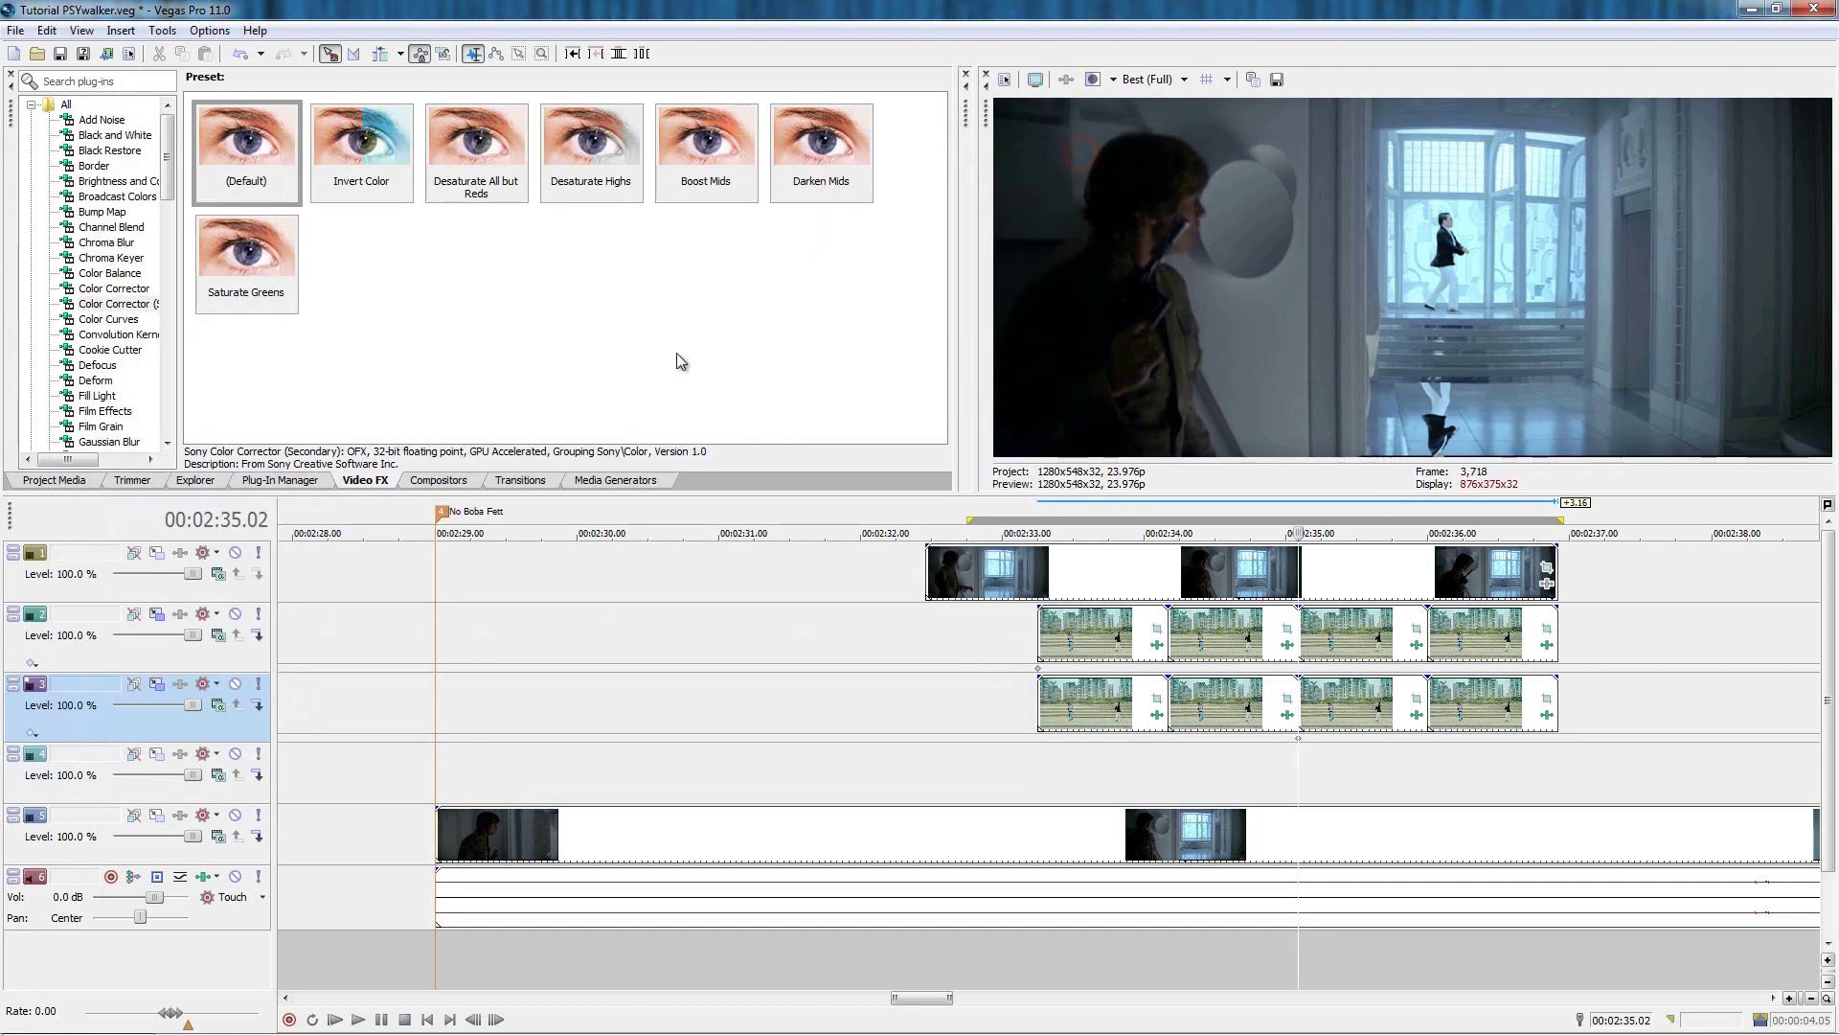
Add Sony Radial Blur to Track 3 with strength 0.500 and its centre at about 0.065, 0.141.
click(180, 684)
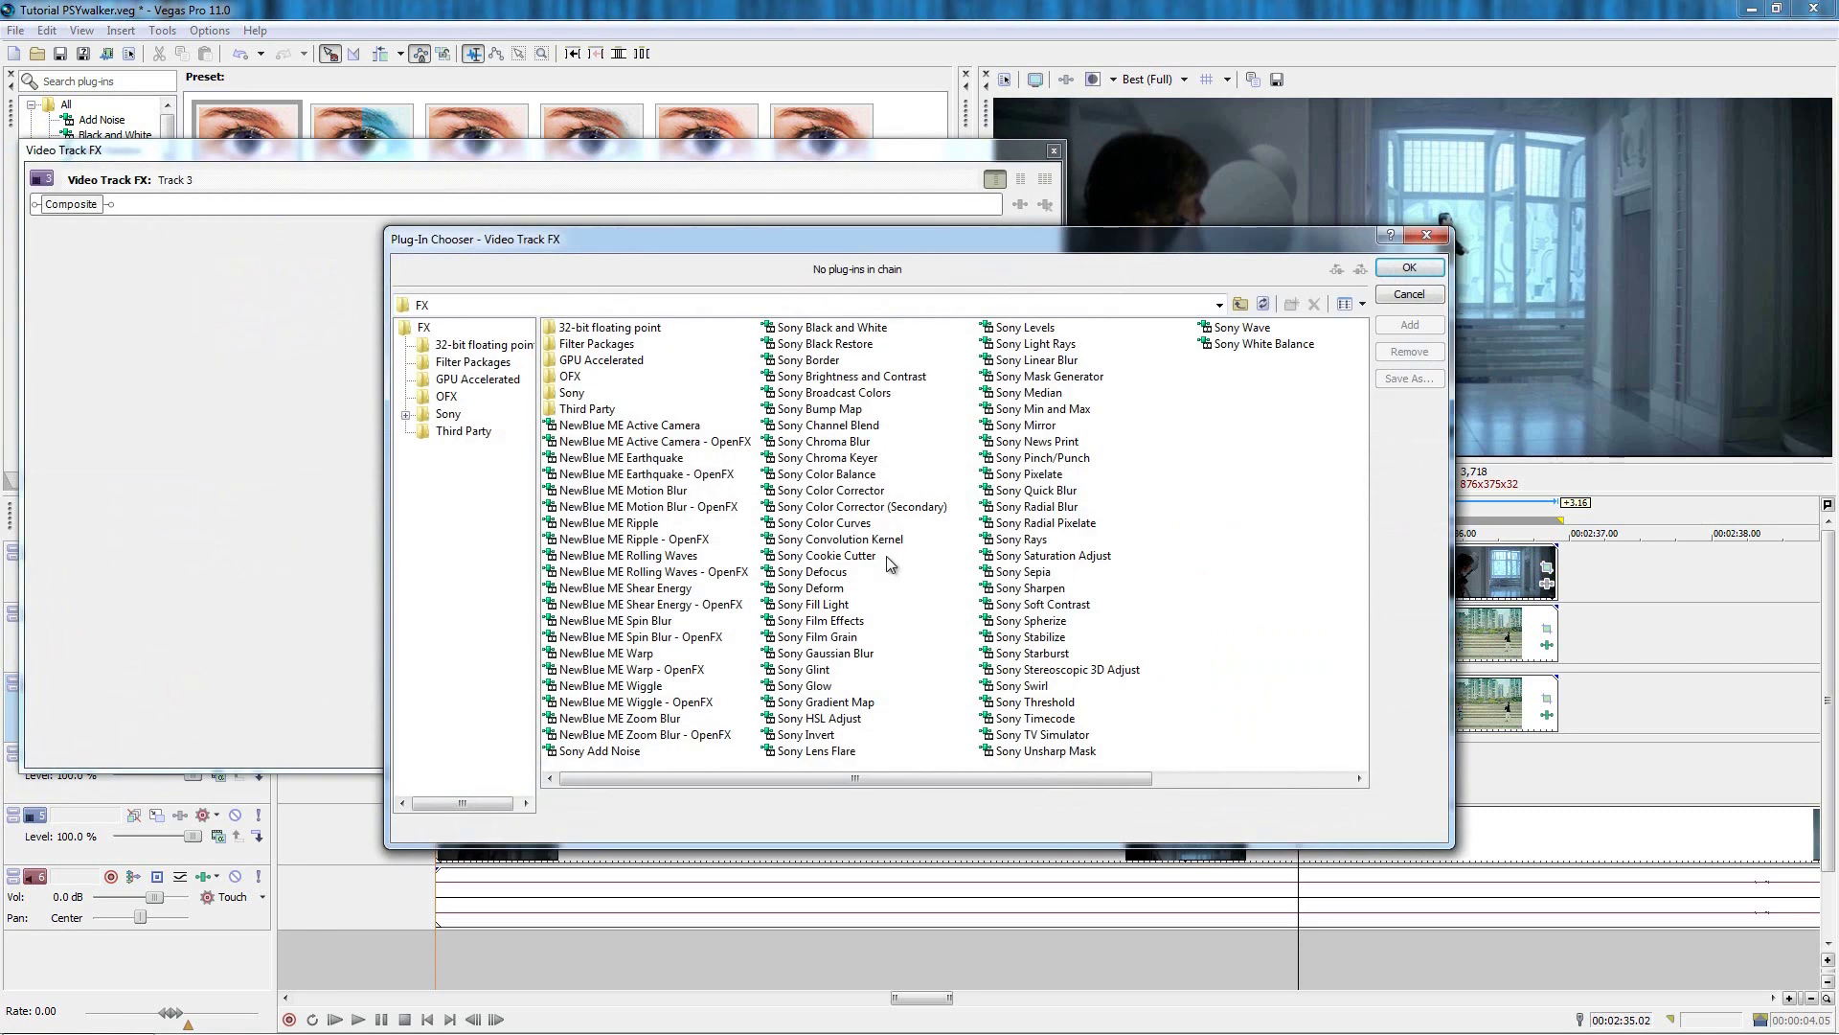
click(1010, 508)
click(1407, 326)
click(1409, 267)
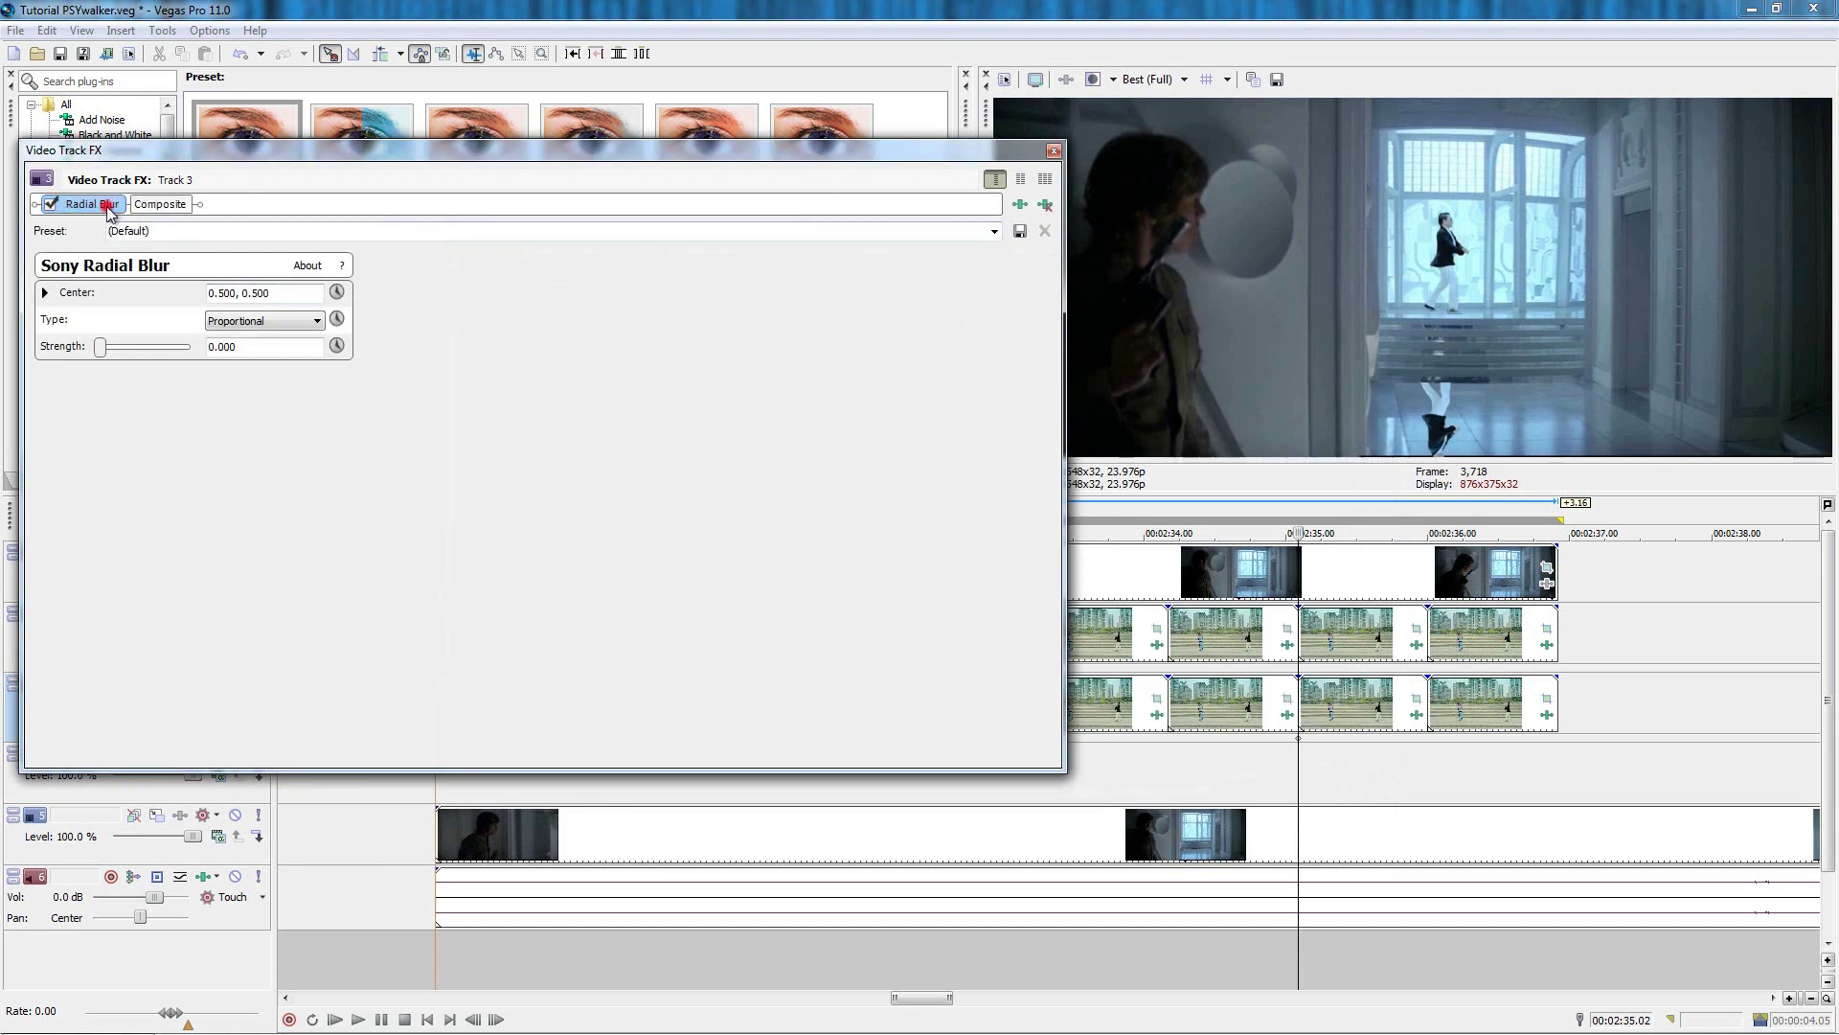
double_click(121, 350)
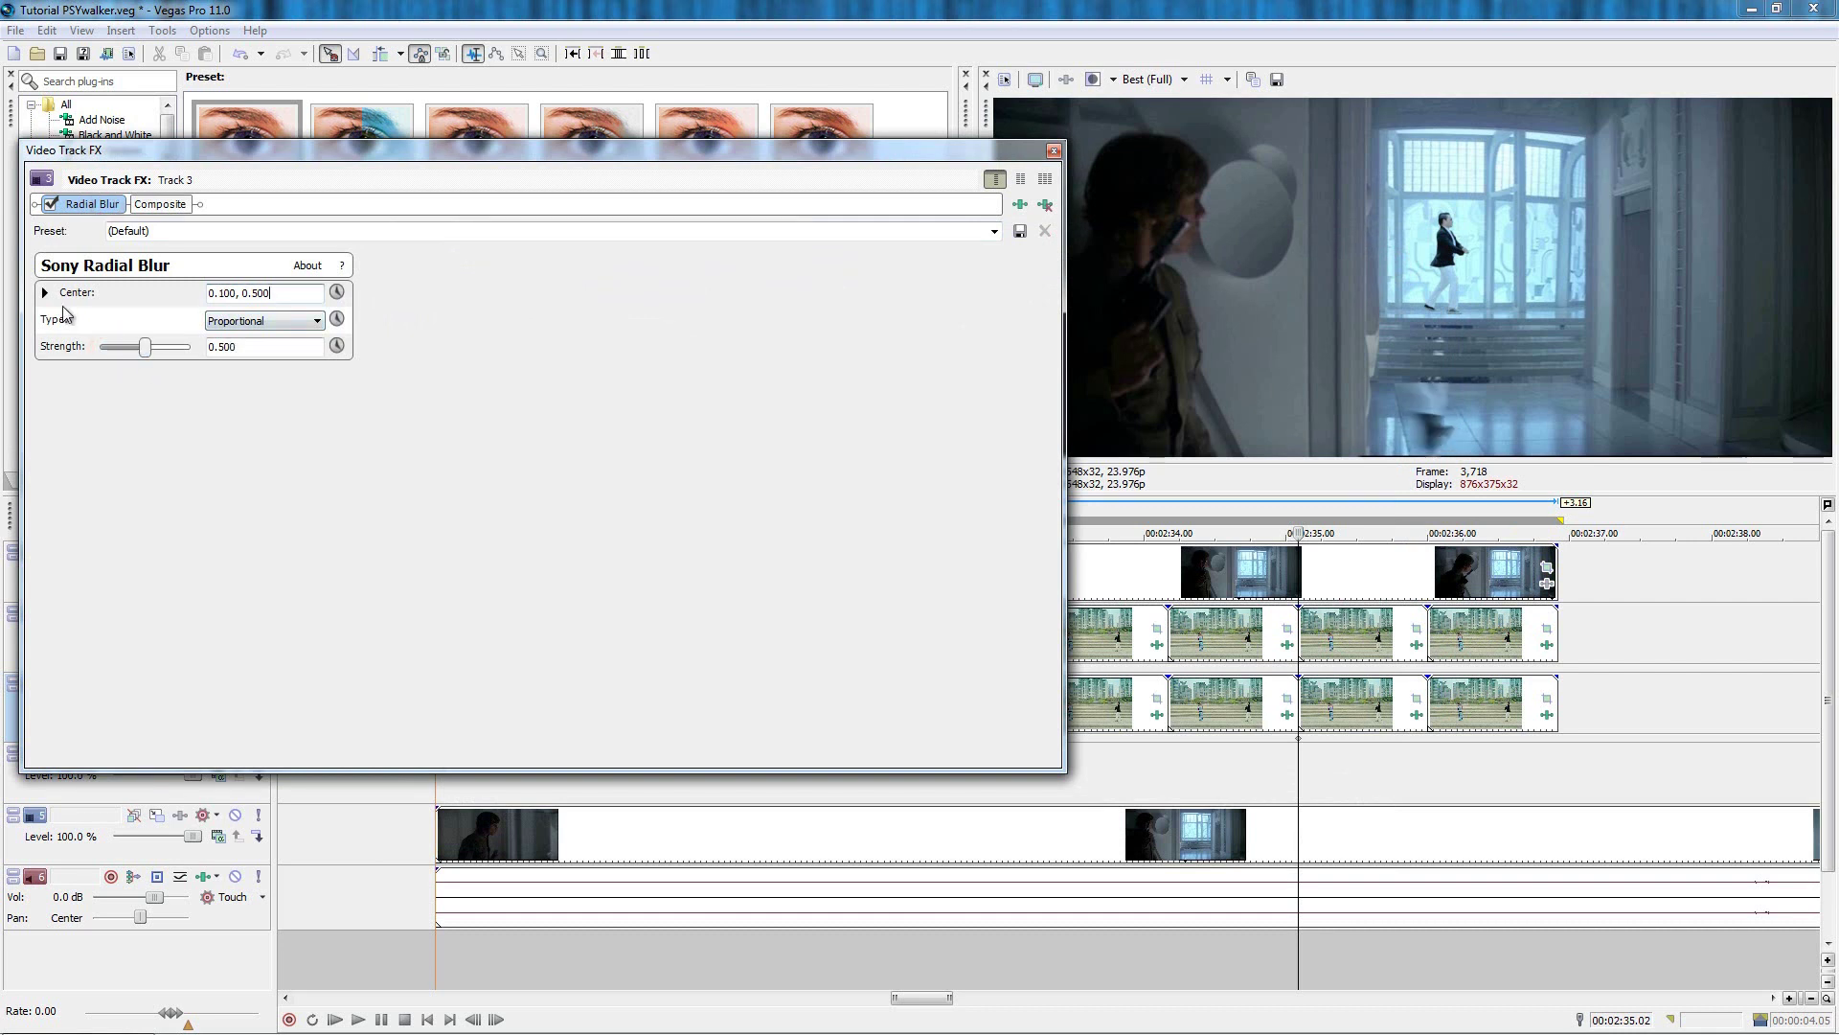
click(45, 292)
drag(140, 357, 129, 374)
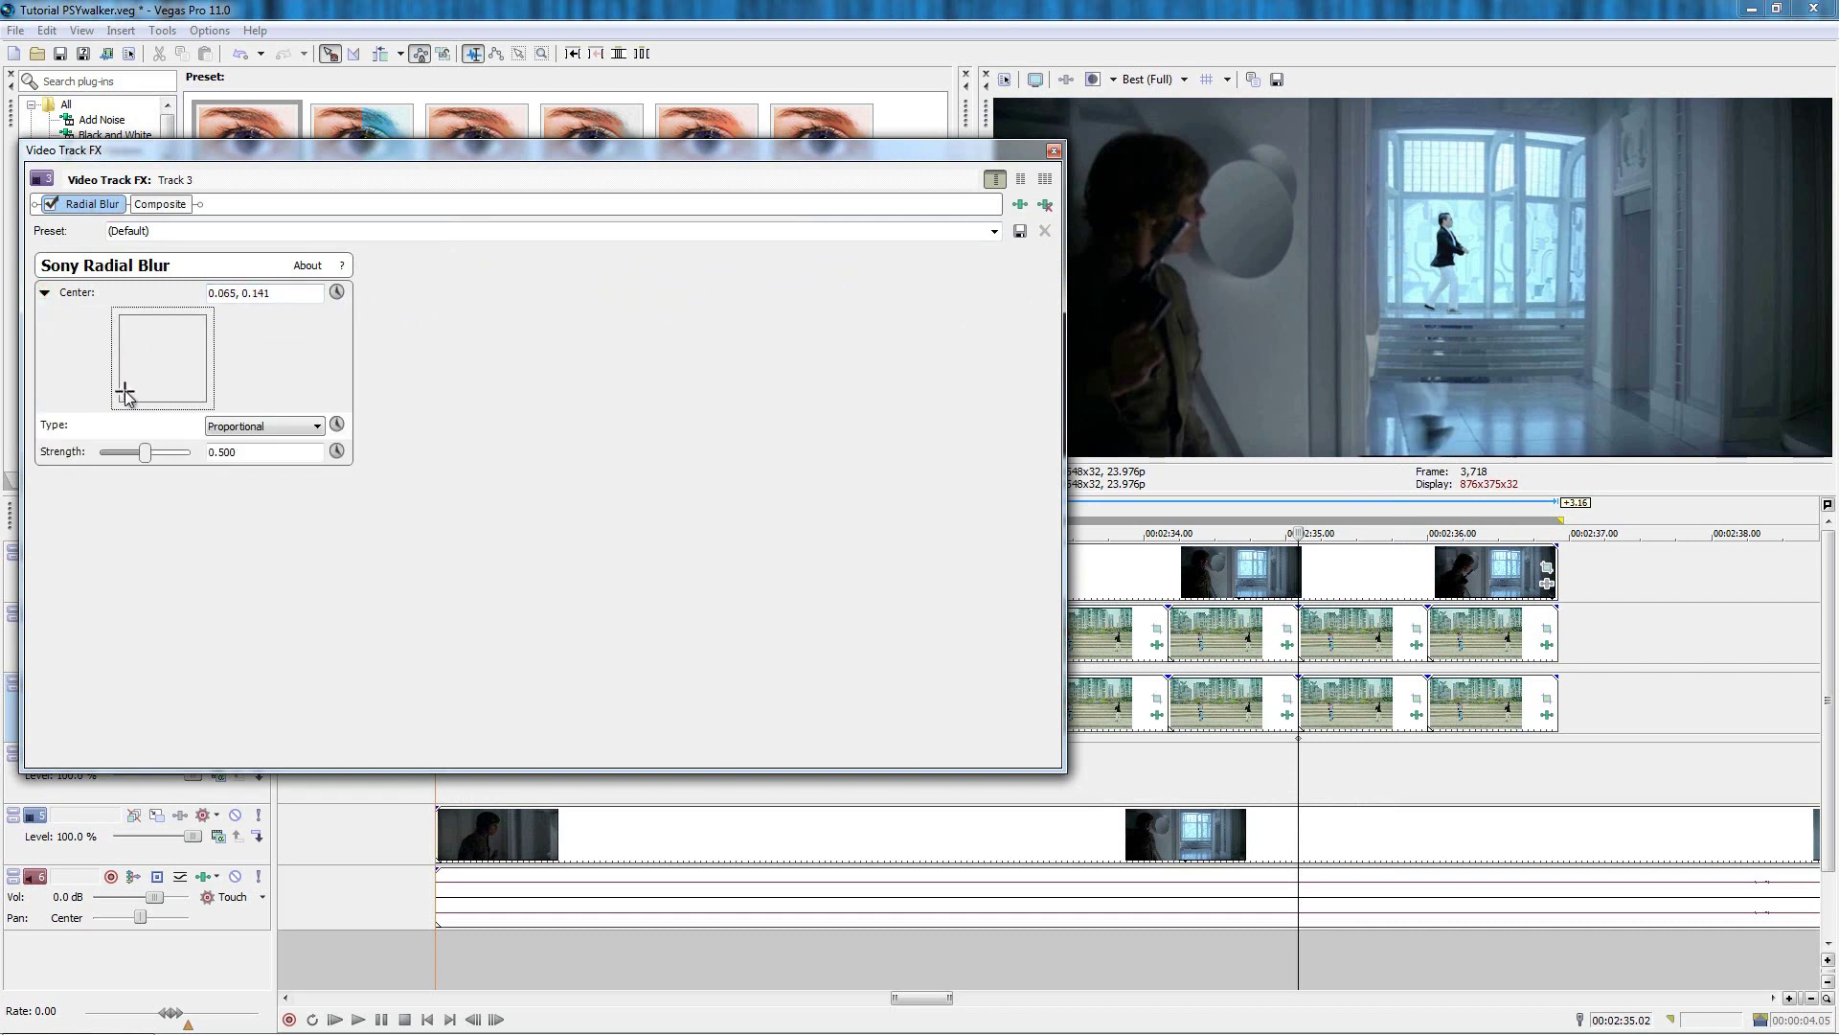
Add Sony Brightness and Contrast to Track 3 and place it before Radial Blur in the effect chain.
click(1008, 152)
click(1156, 269)
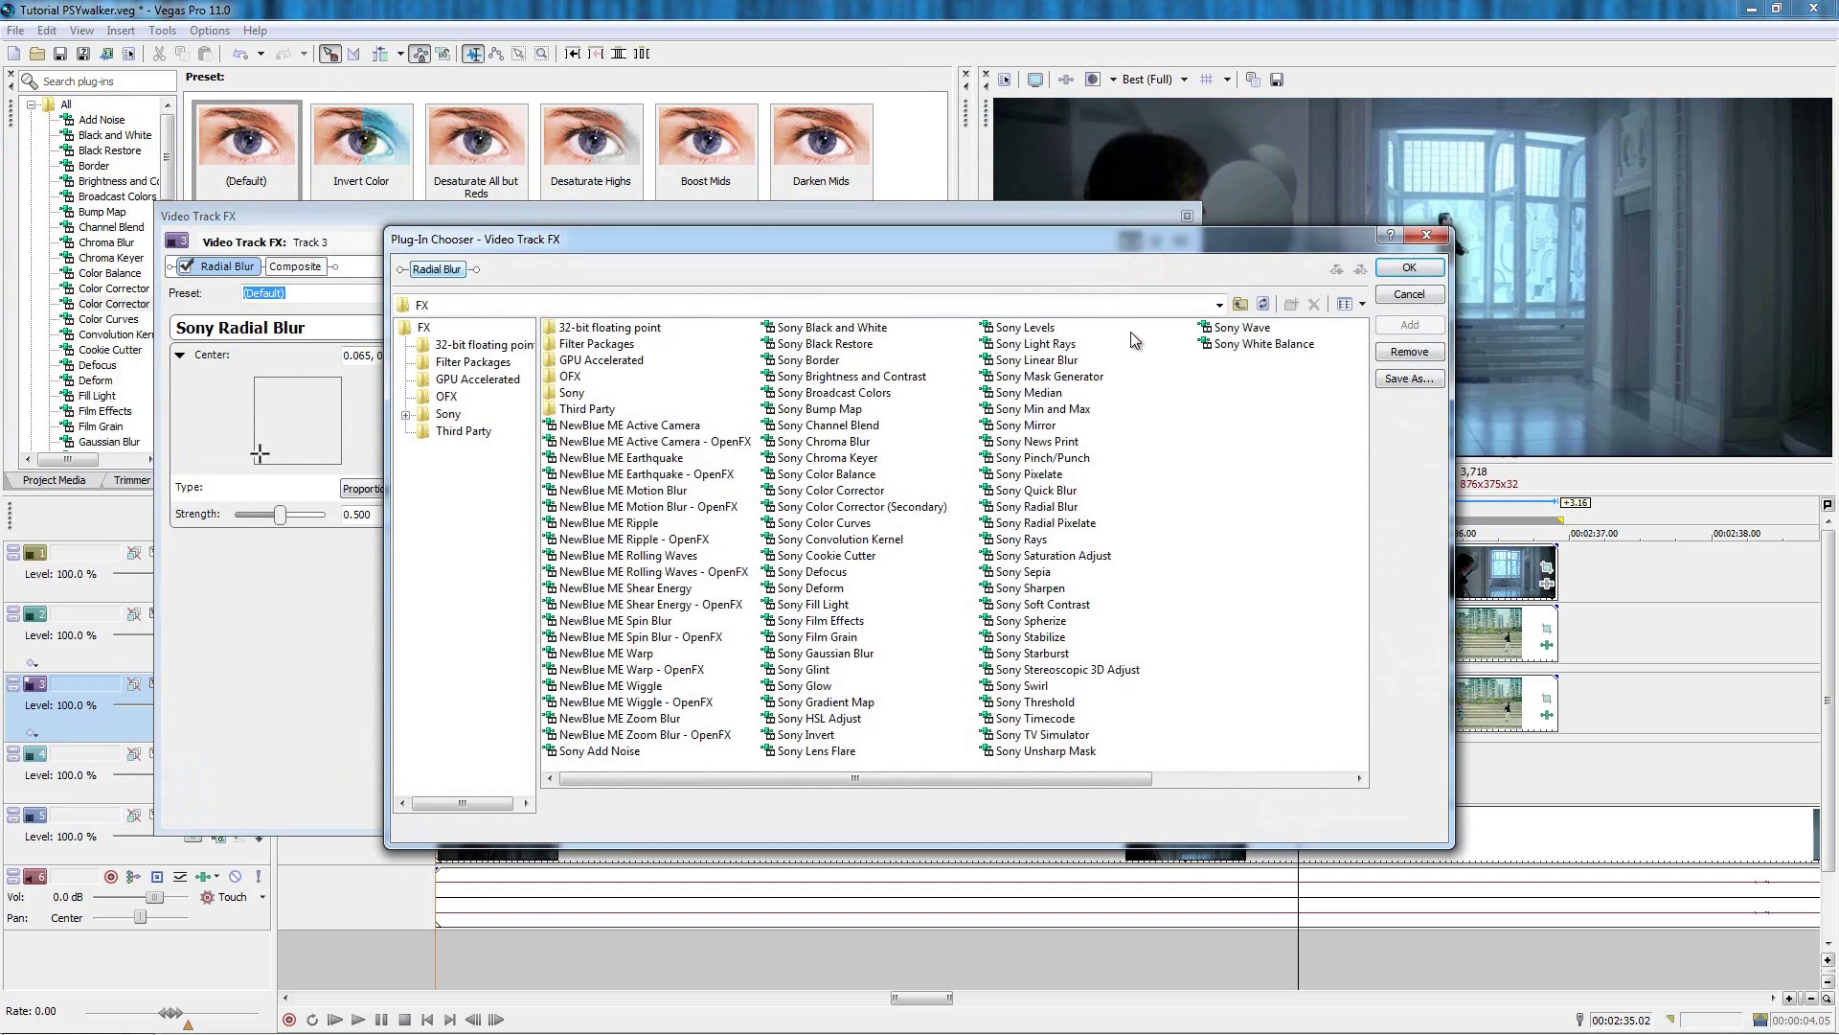
click(867, 375)
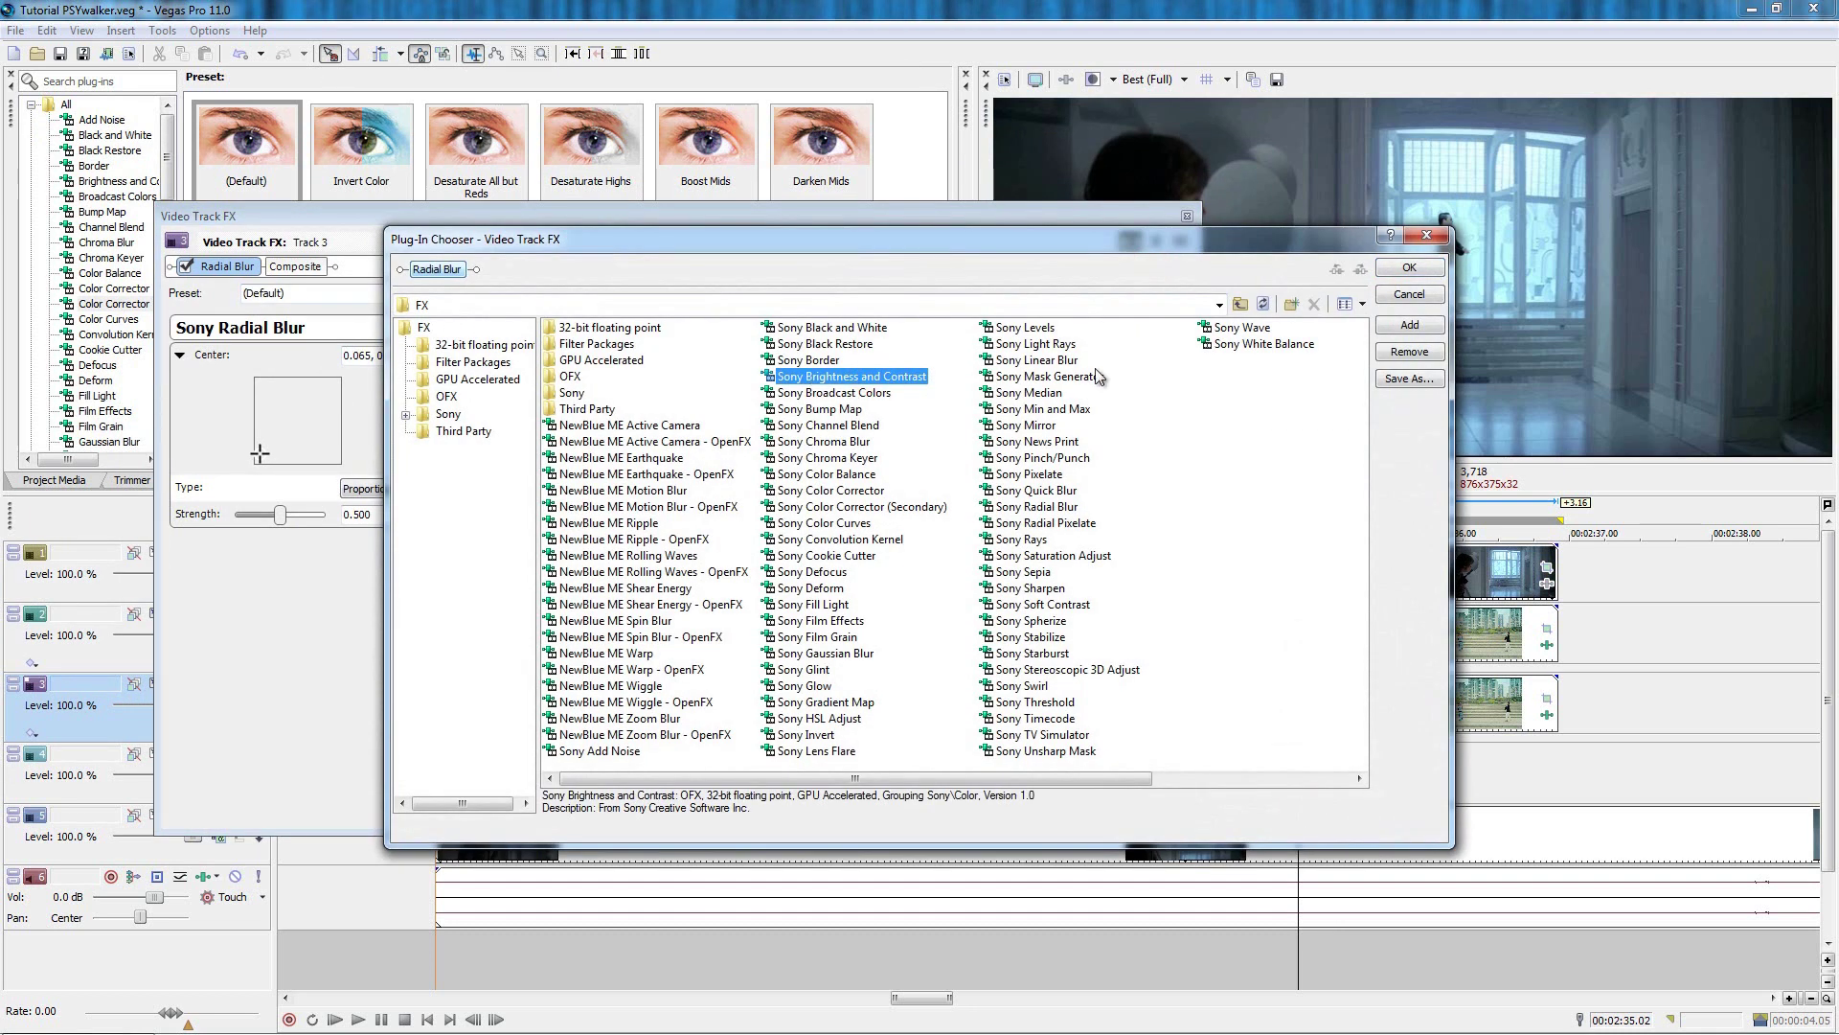
click(1405, 325)
click(1409, 267)
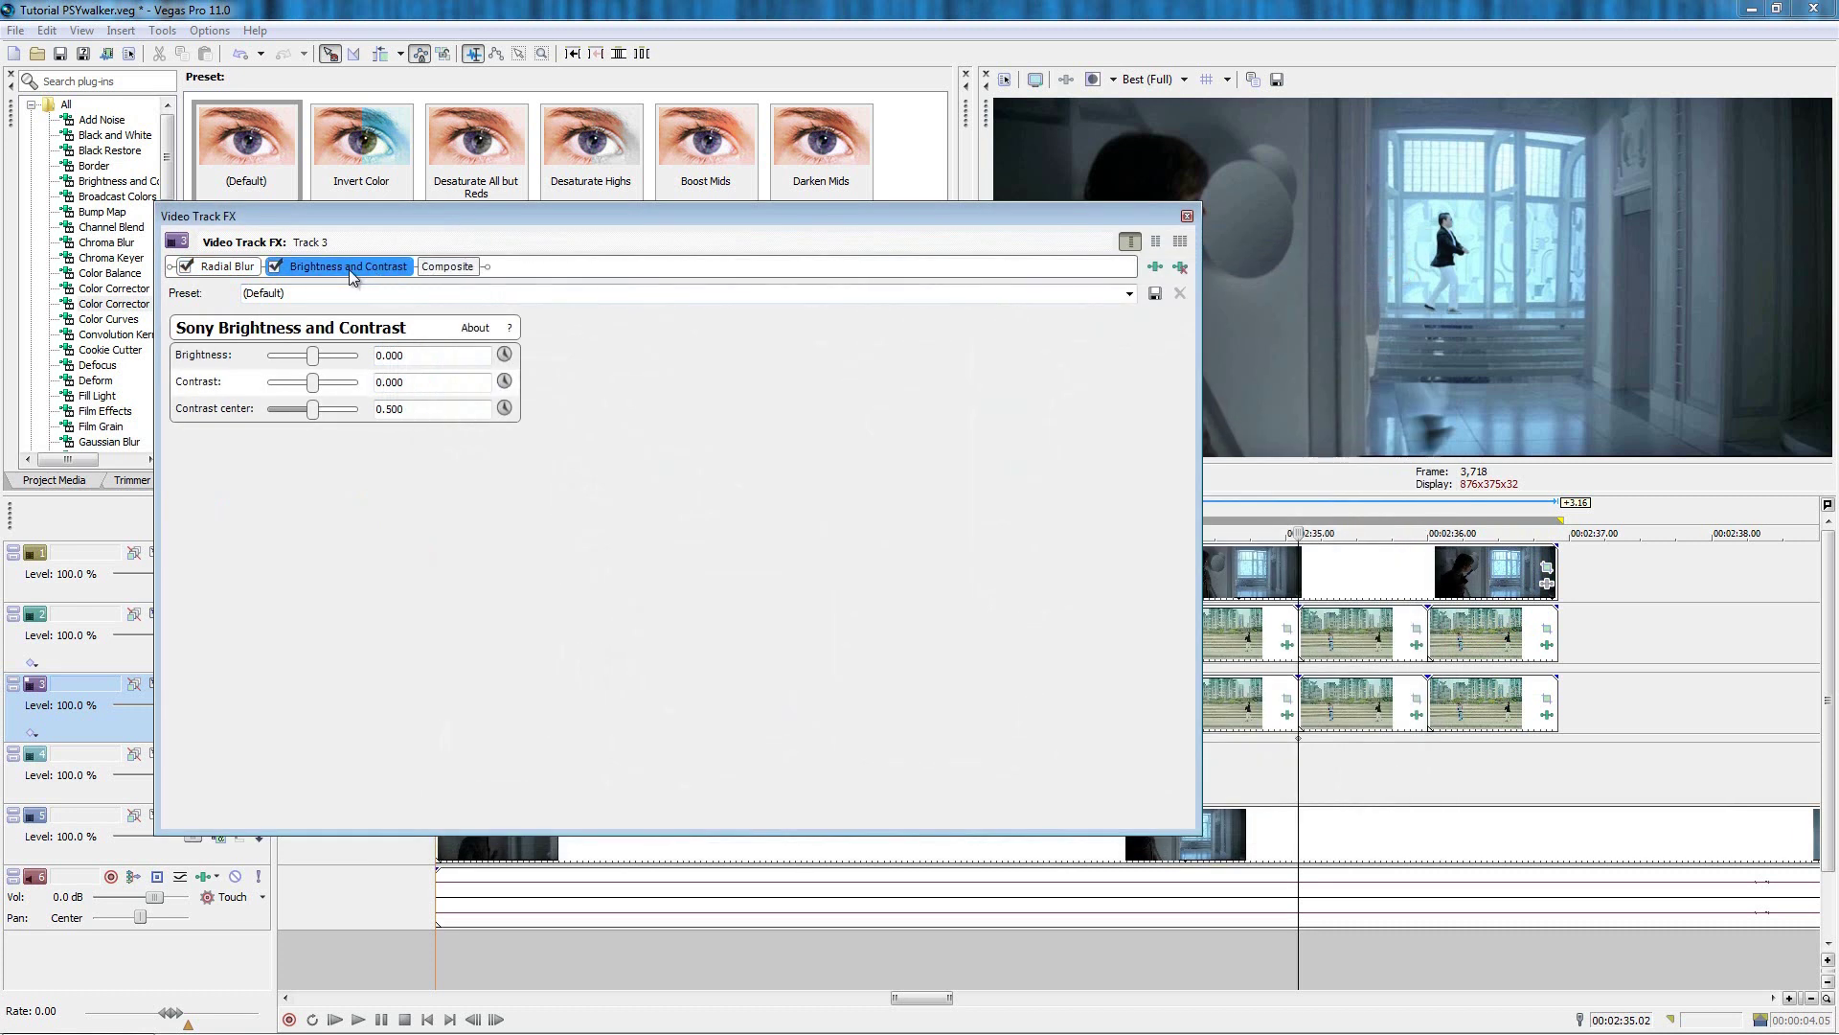
drag(348, 268, 247, 275)
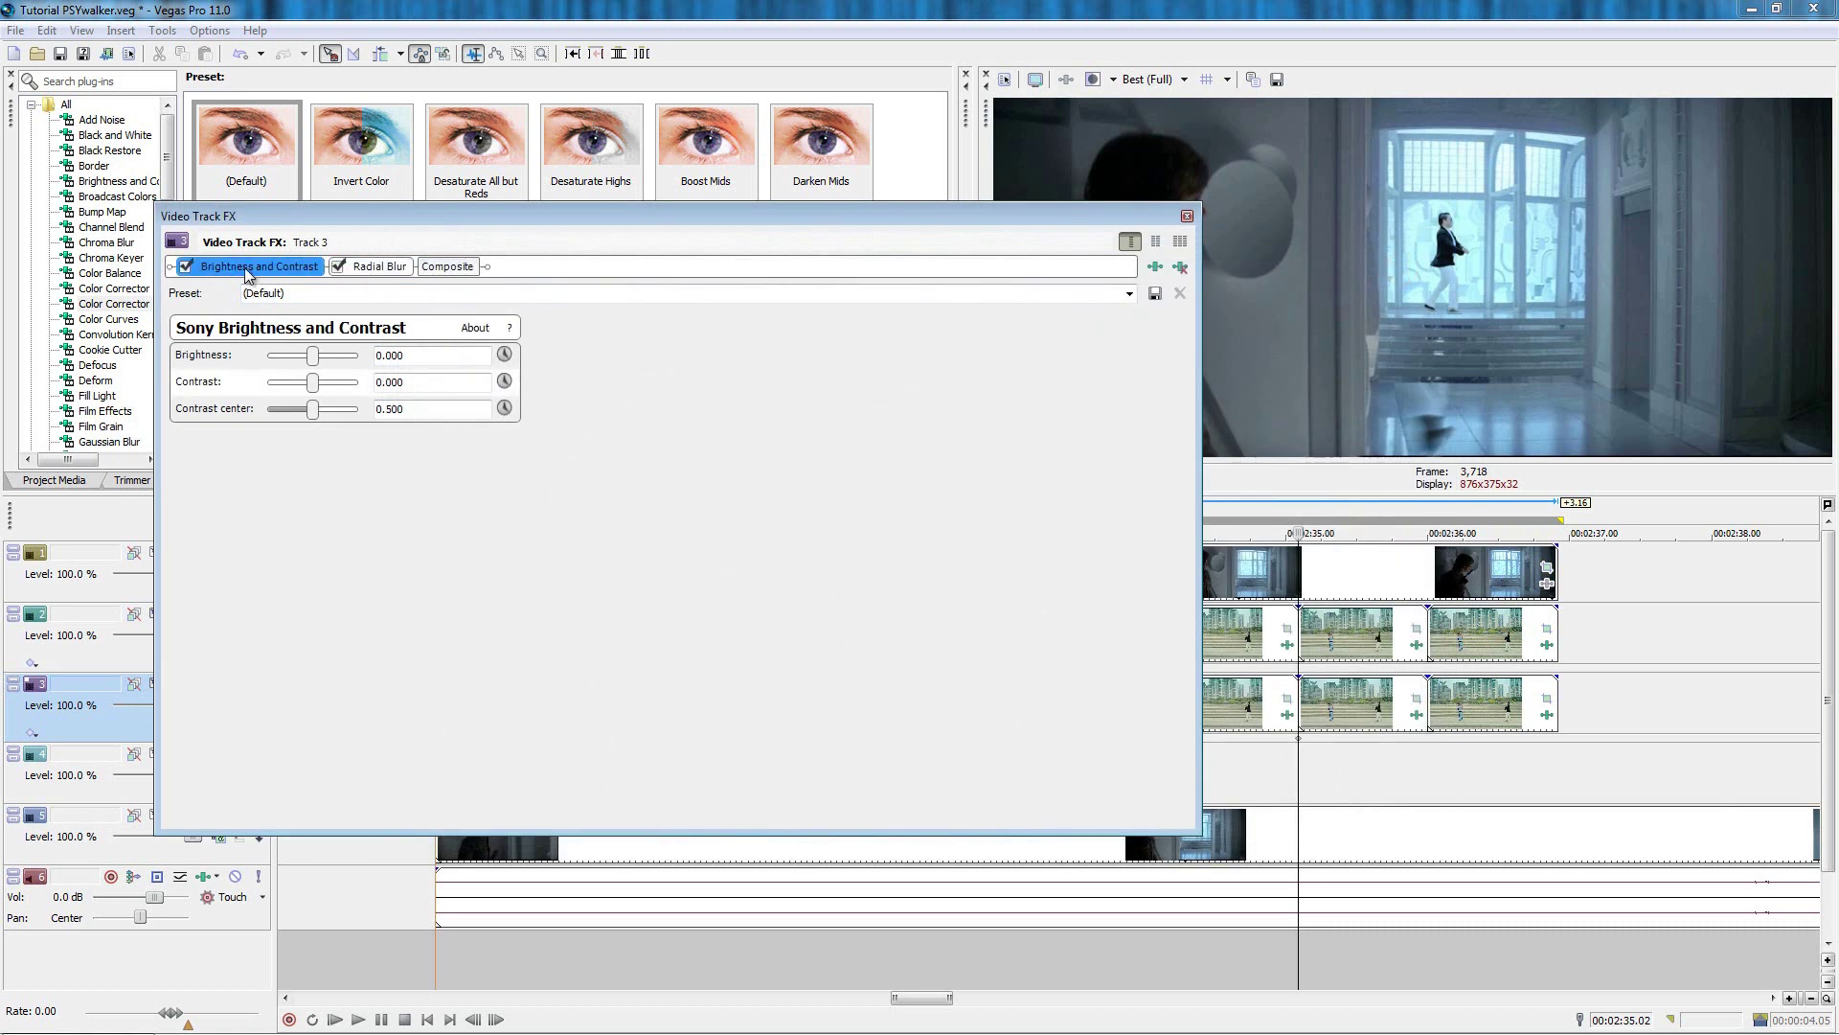
Darken the Track 3 reflection with brightness at about -0.411 and contrast at about -0.305.
drag(312, 356, 293, 373)
drag(312, 382, 299, 384)
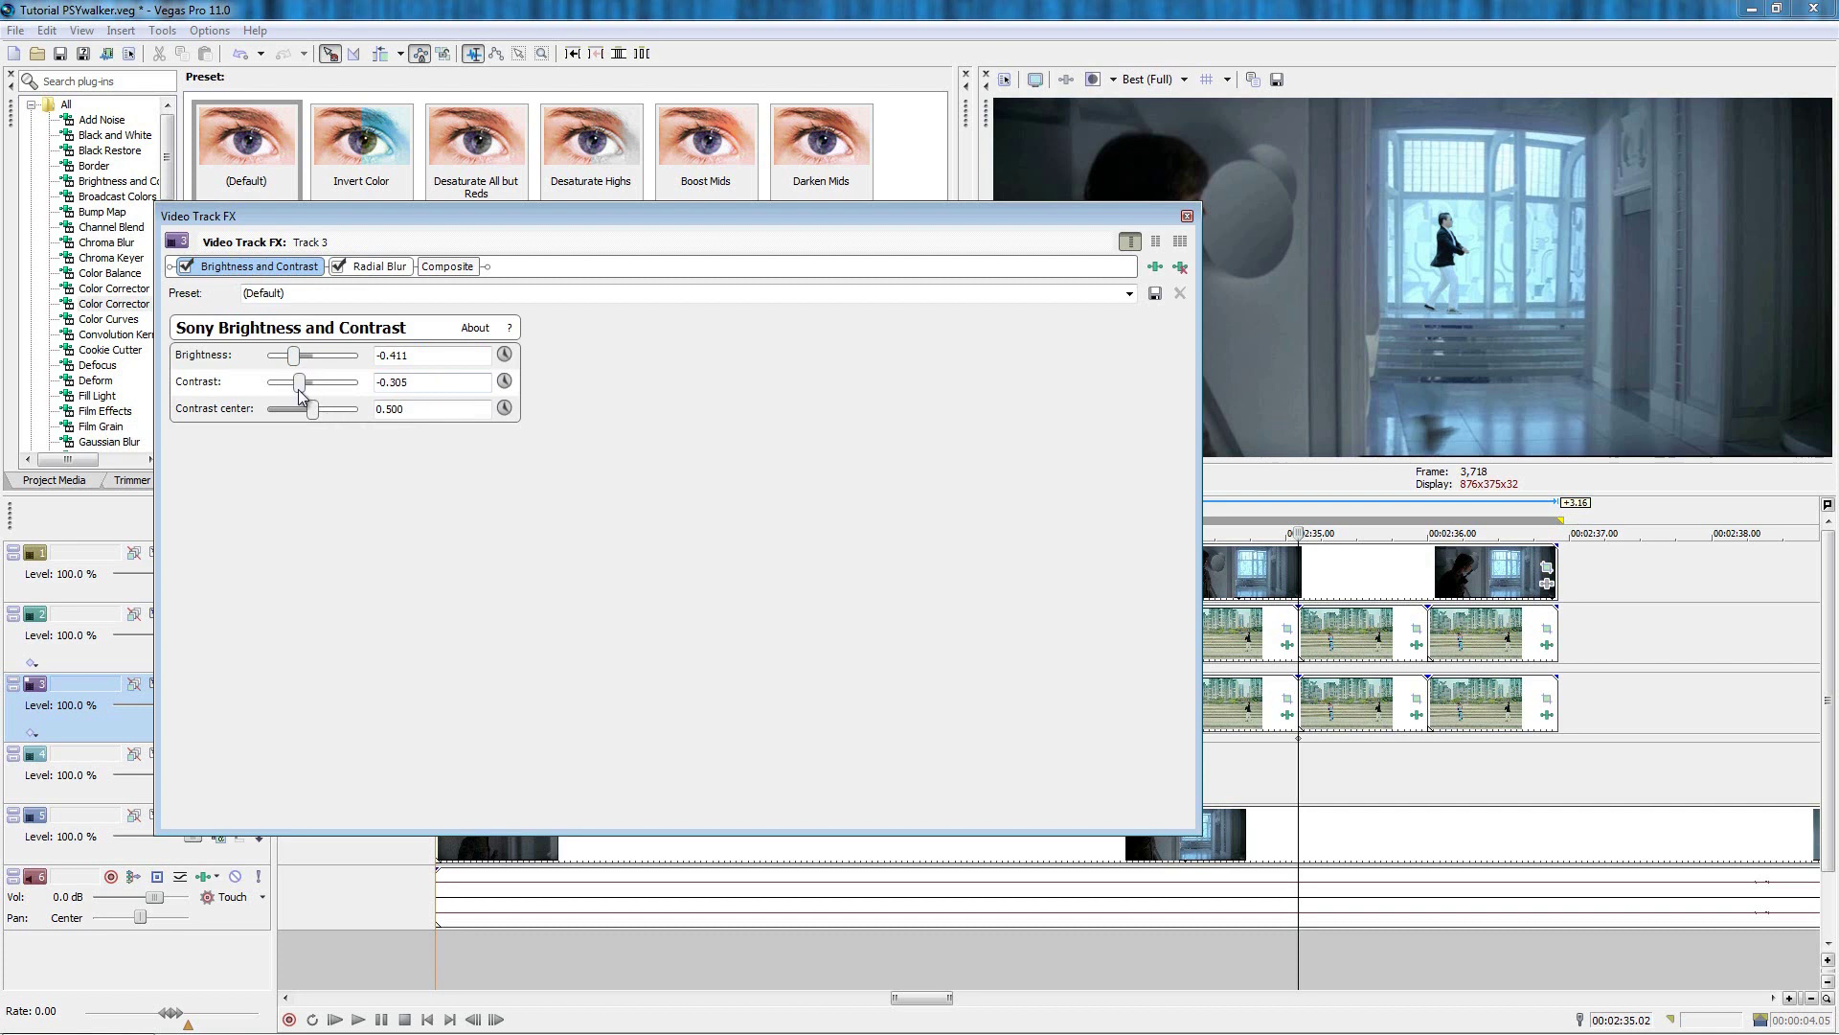
click(1186, 218)
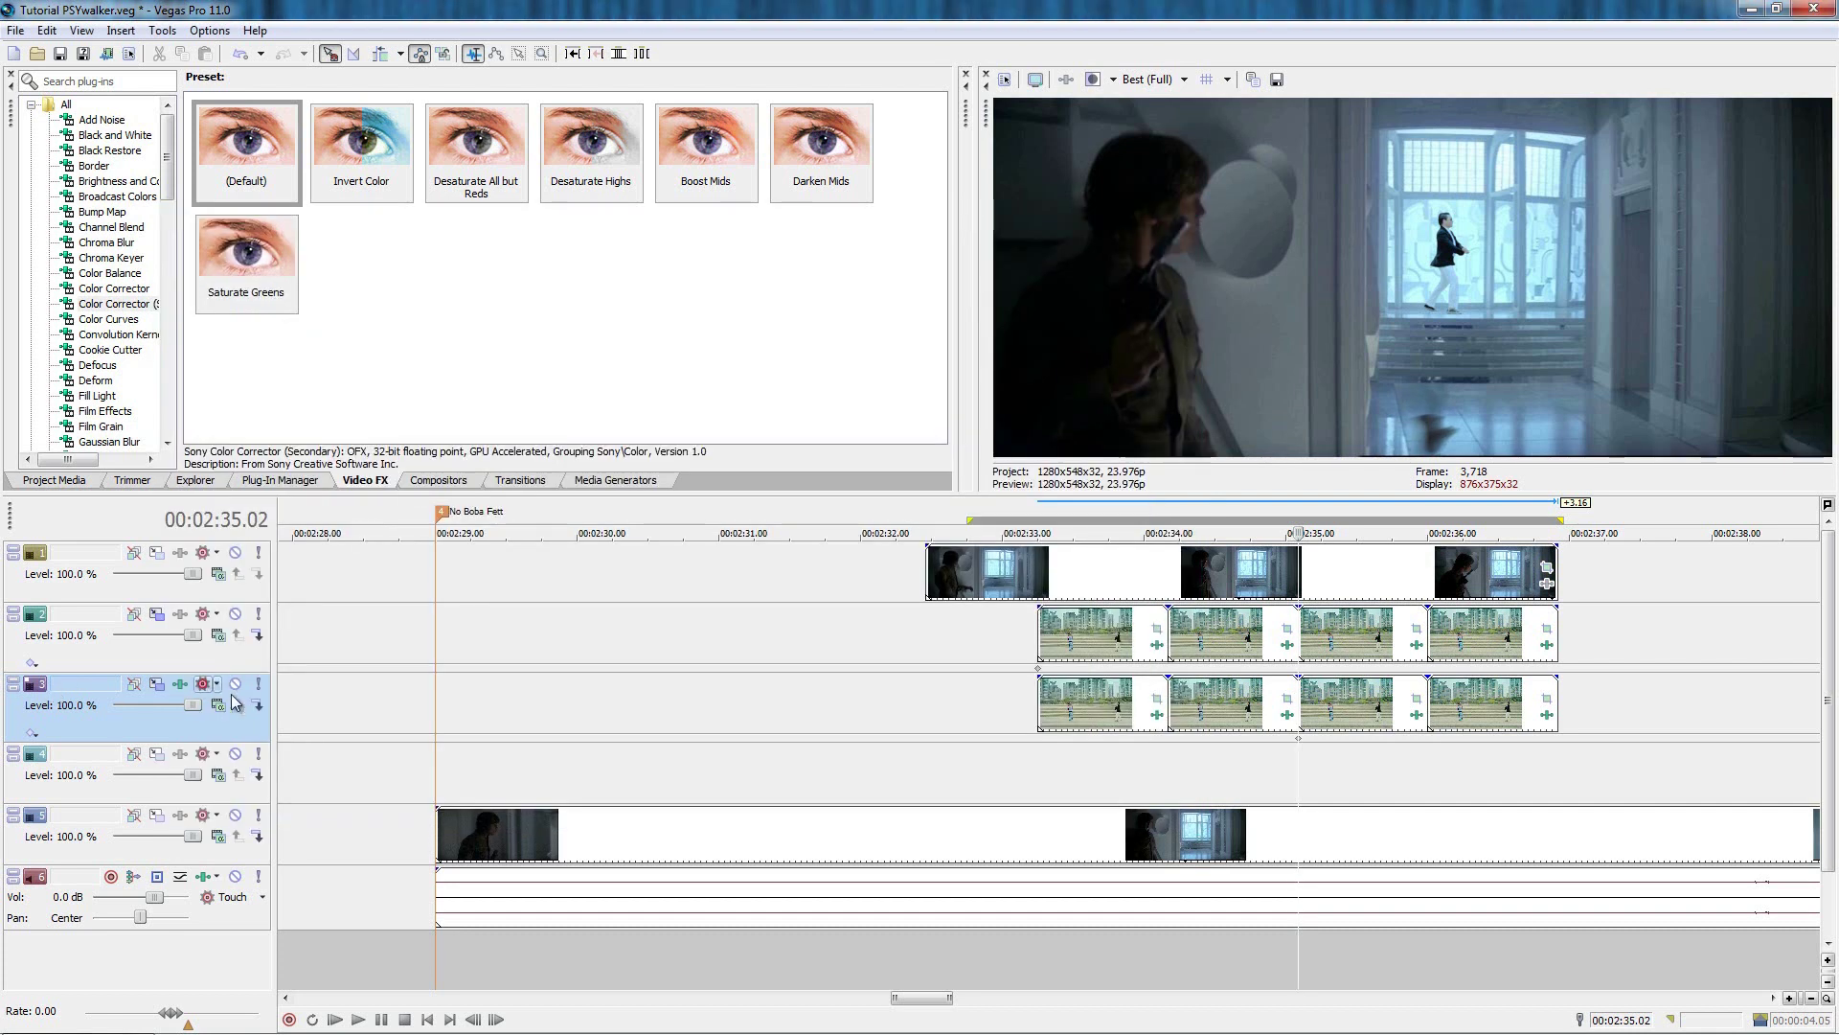
Lower Track 3's level to about 71% and preview the reflection across the PSY clips.
drag(193, 711, 182, 720)
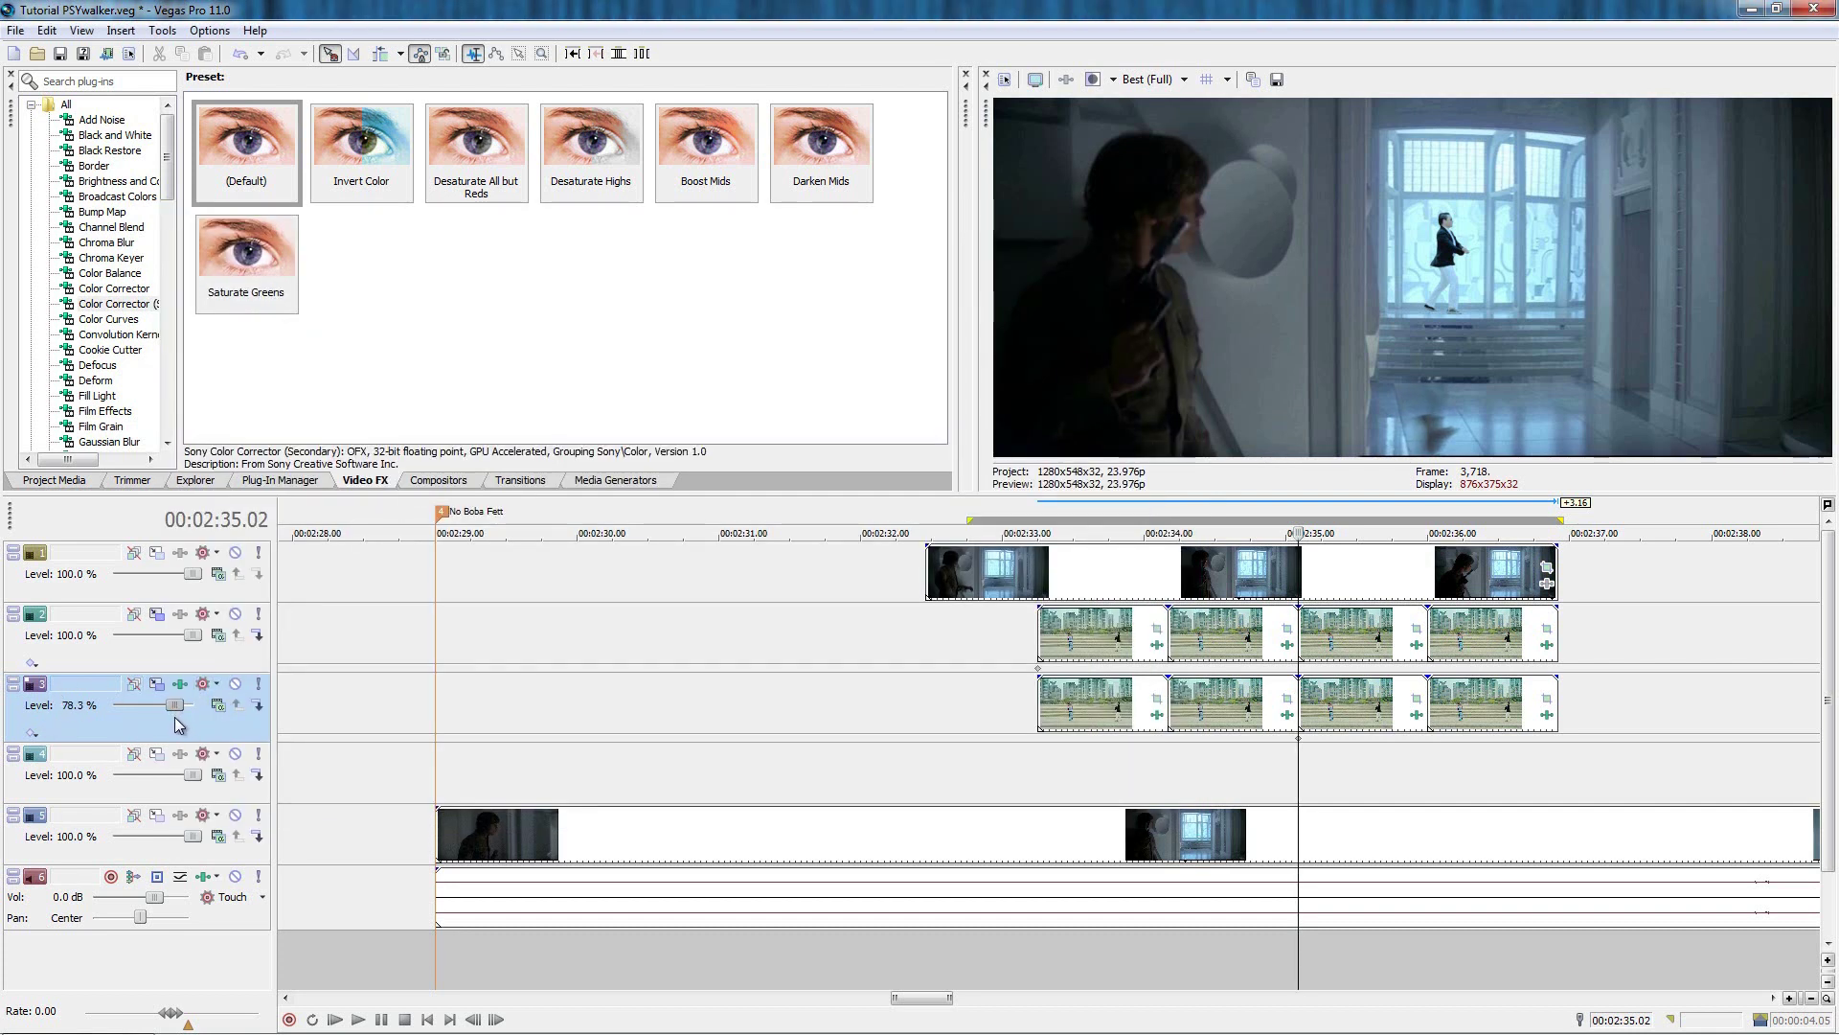
drag(1063, 763, 1536, 744)
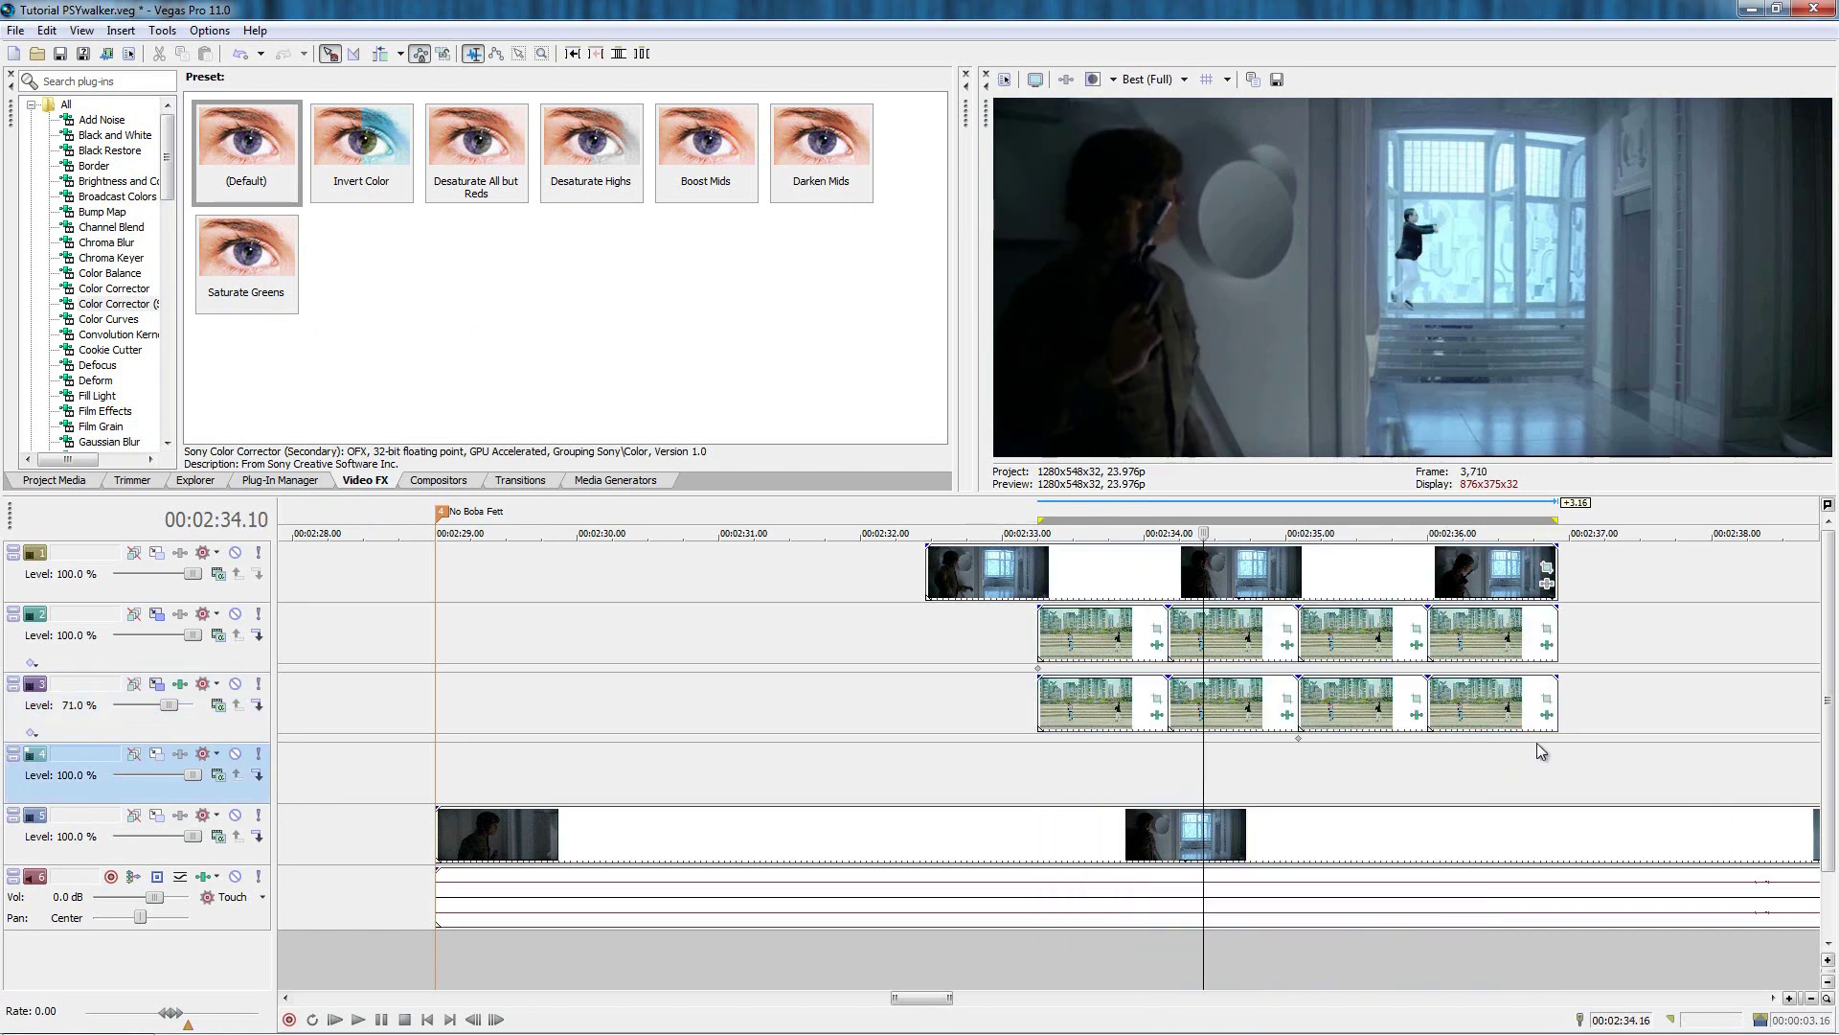
click(1428, 761)
click(1470, 750)
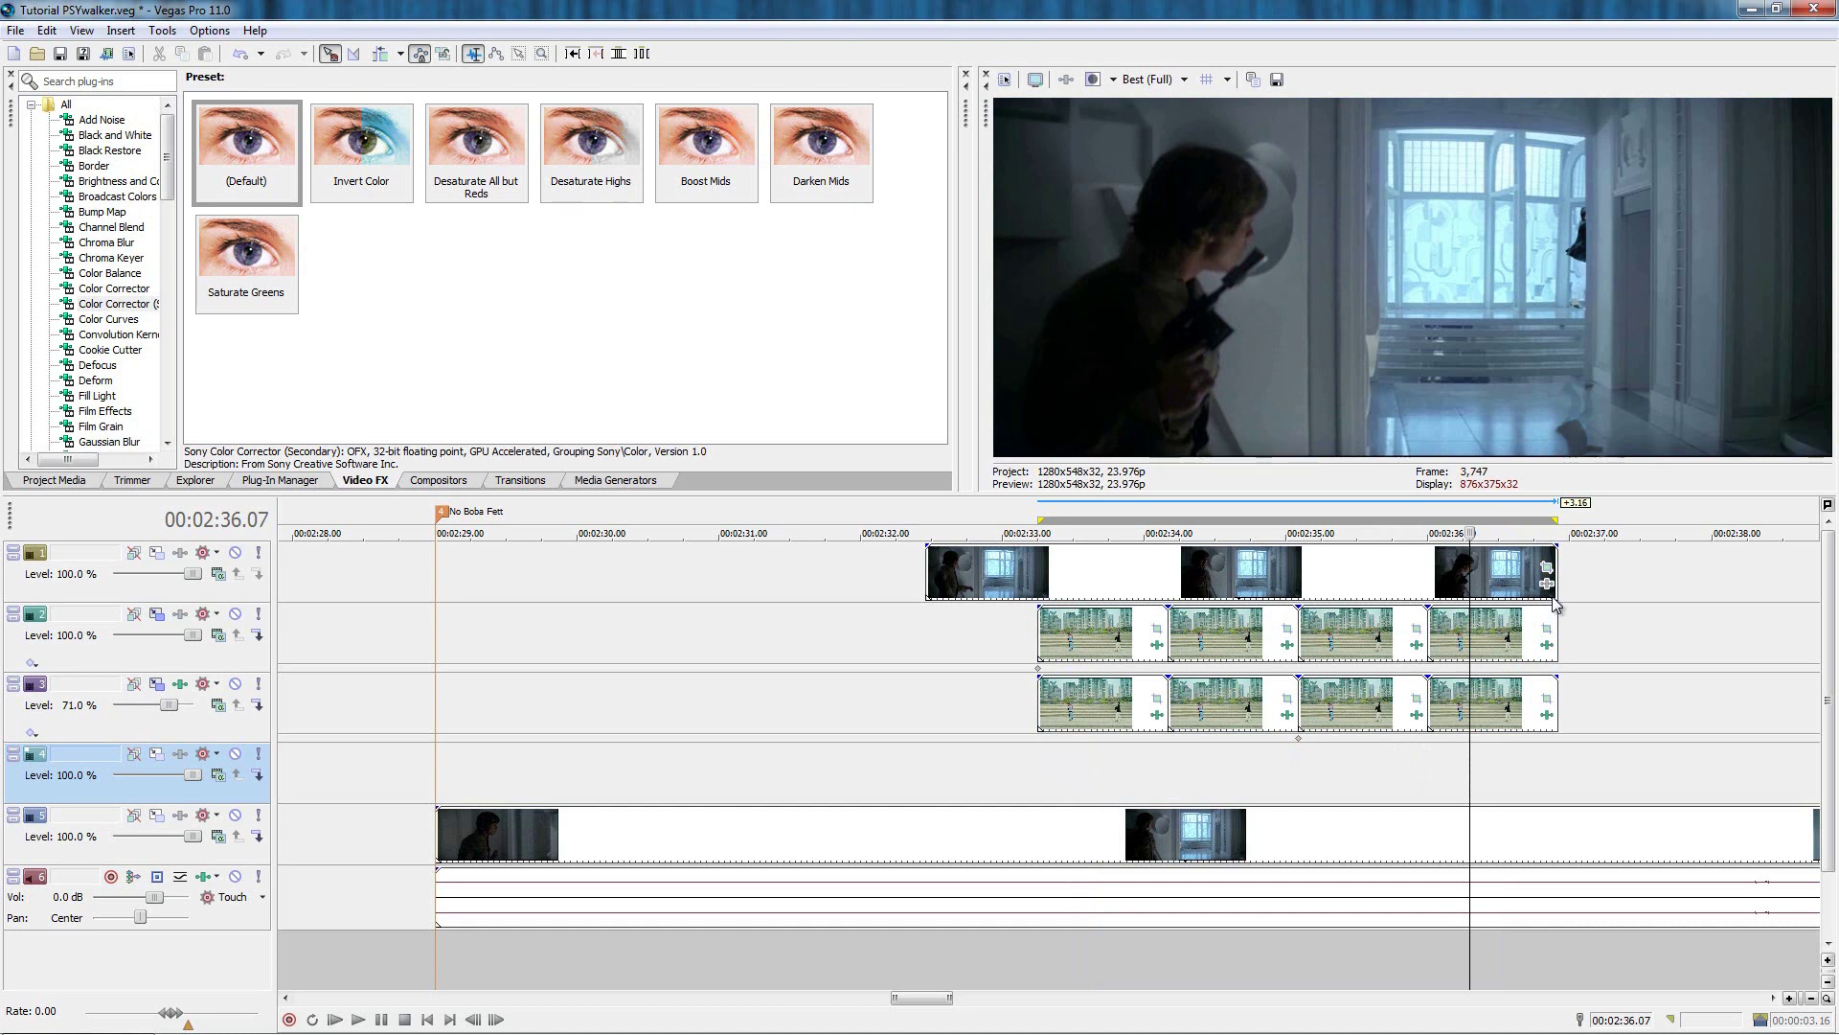
Reshape the hallway clip's floor mask by pulling its right-hand points below the frame, so its right edge drops straight down beneath the window's edge.
click(1549, 573)
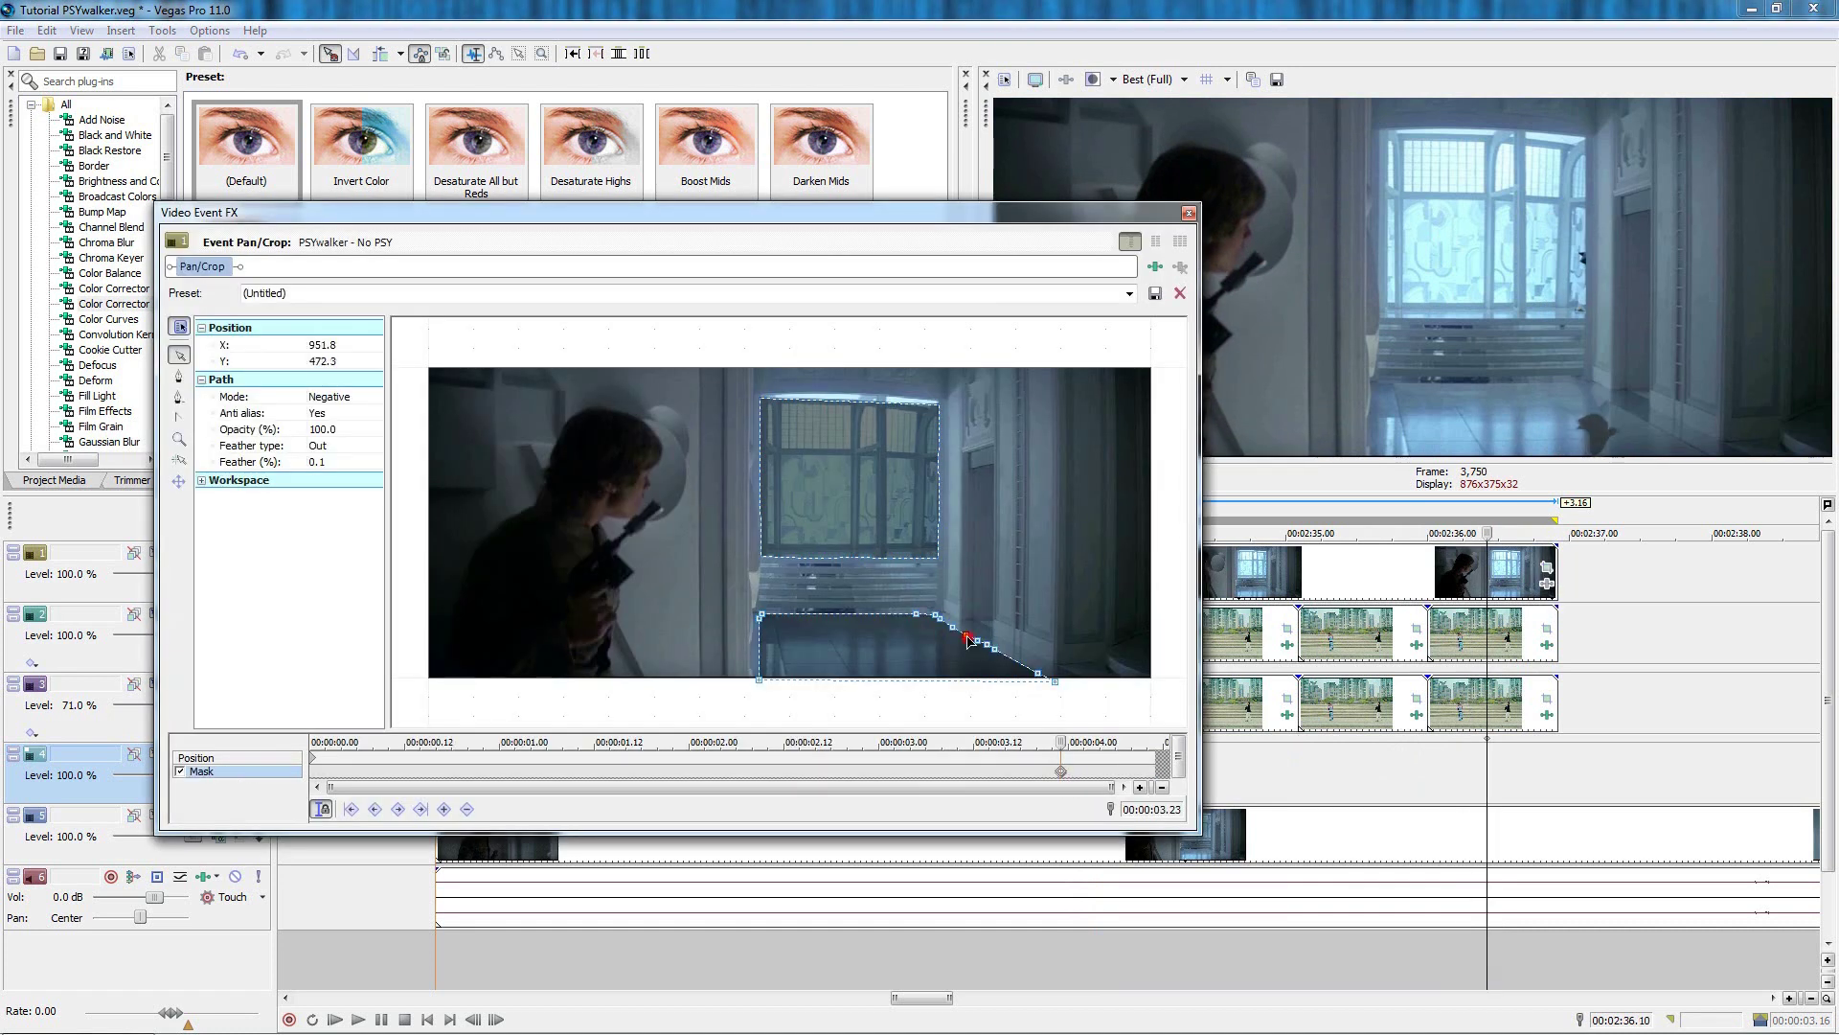
scroll(990, 594, up, 2)
drag(991, 593, 938, 451)
click(880, 502)
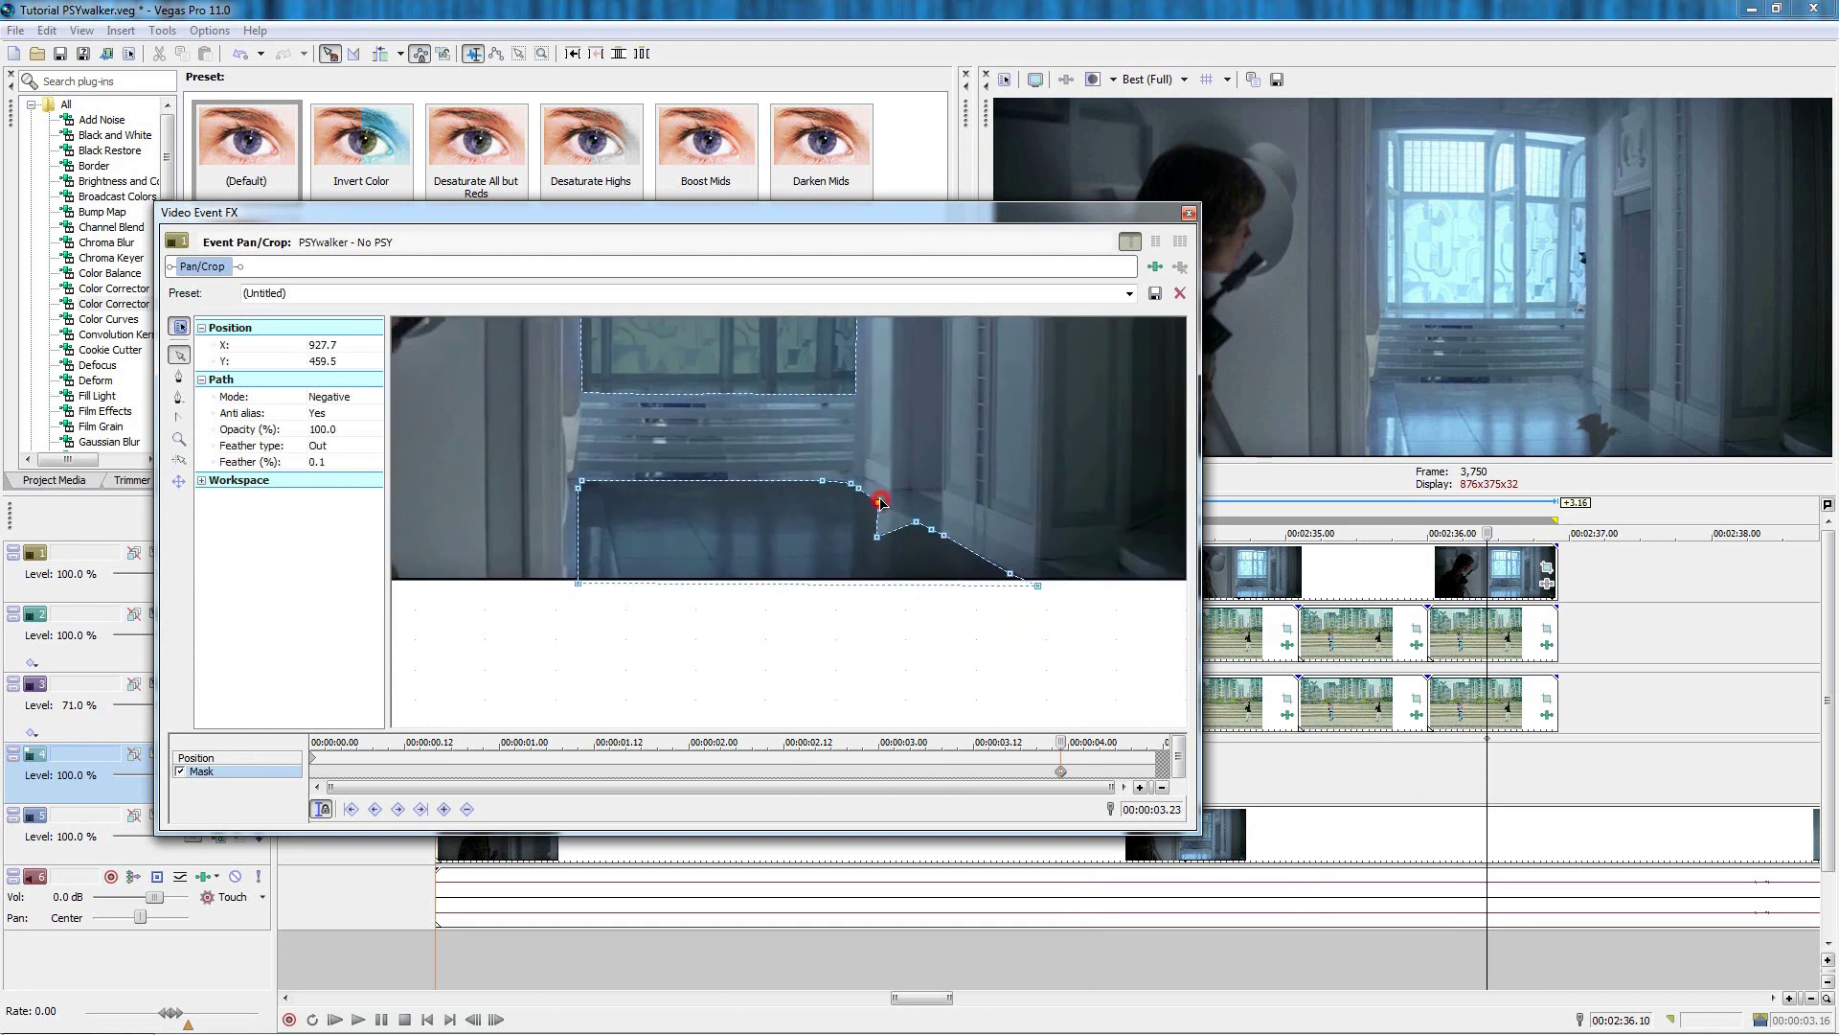
drag(876, 538, 882, 664)
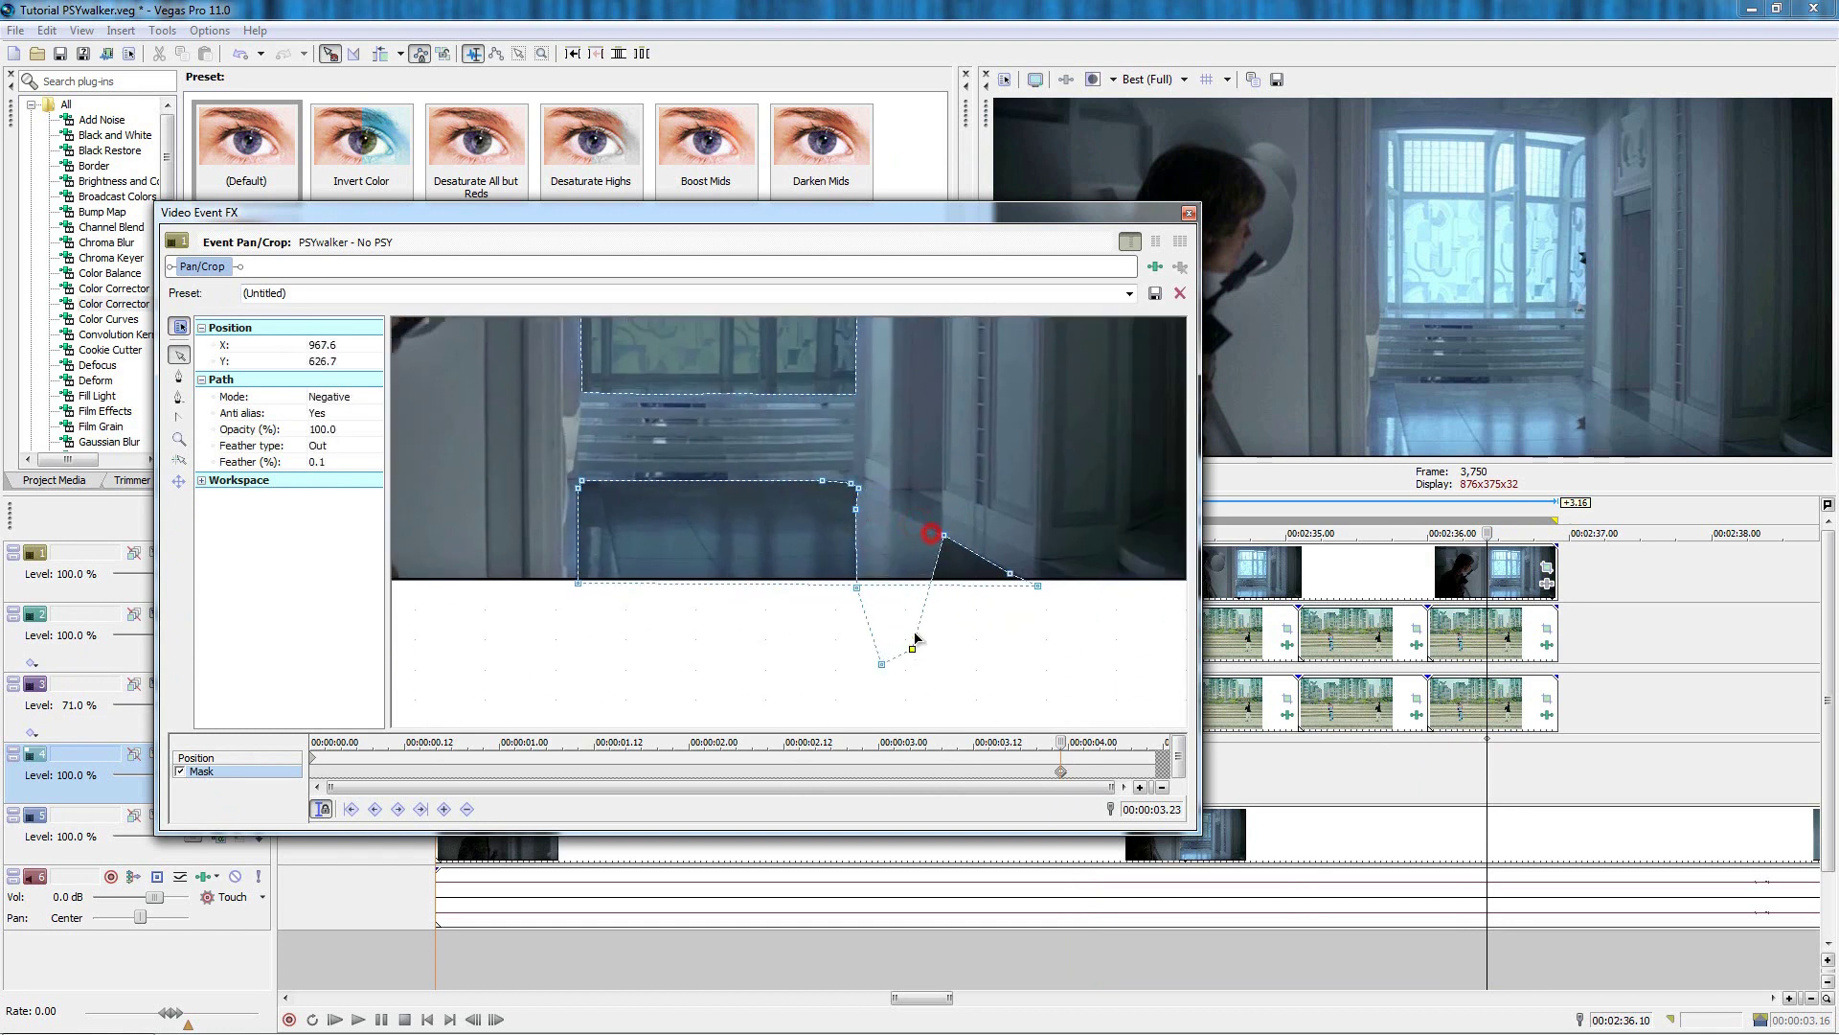
drag(944, 536, 934, 671)
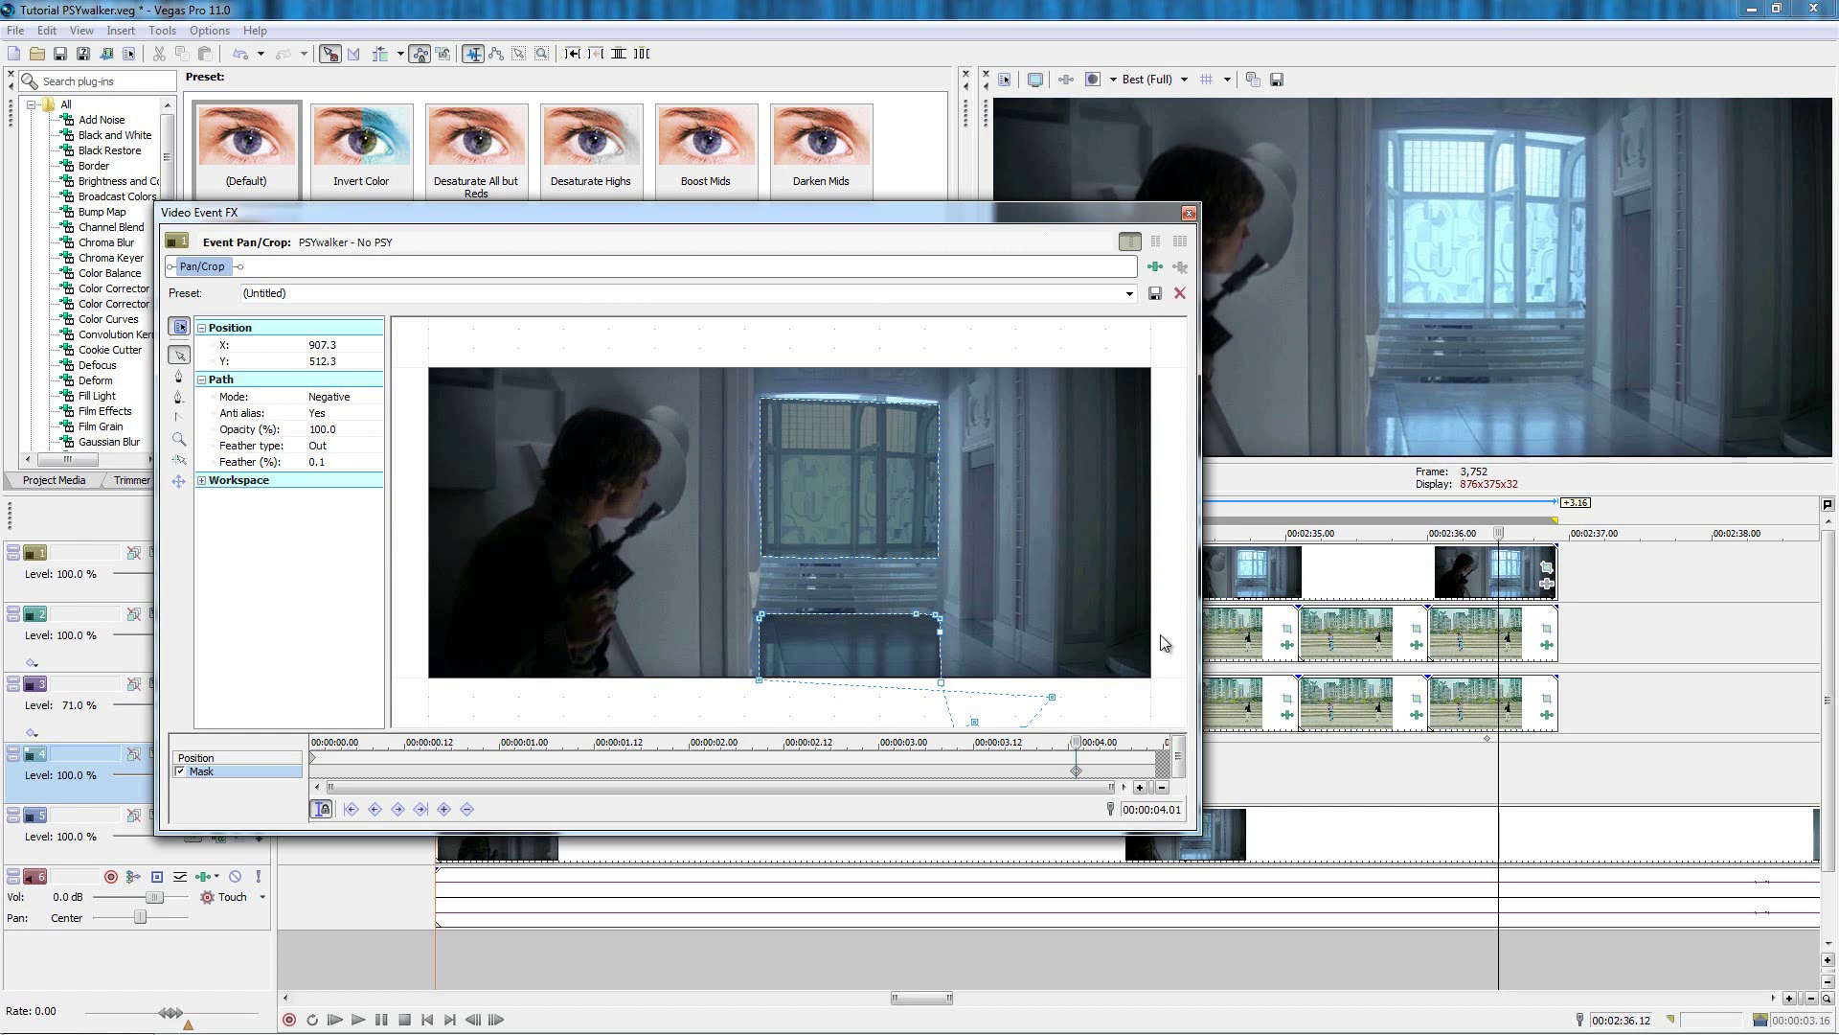
click(1191, 212)
Open Track 3's position keyframe at 00:02:36.12 and move it to 00:02:35.02.
double_click(1497, 739)
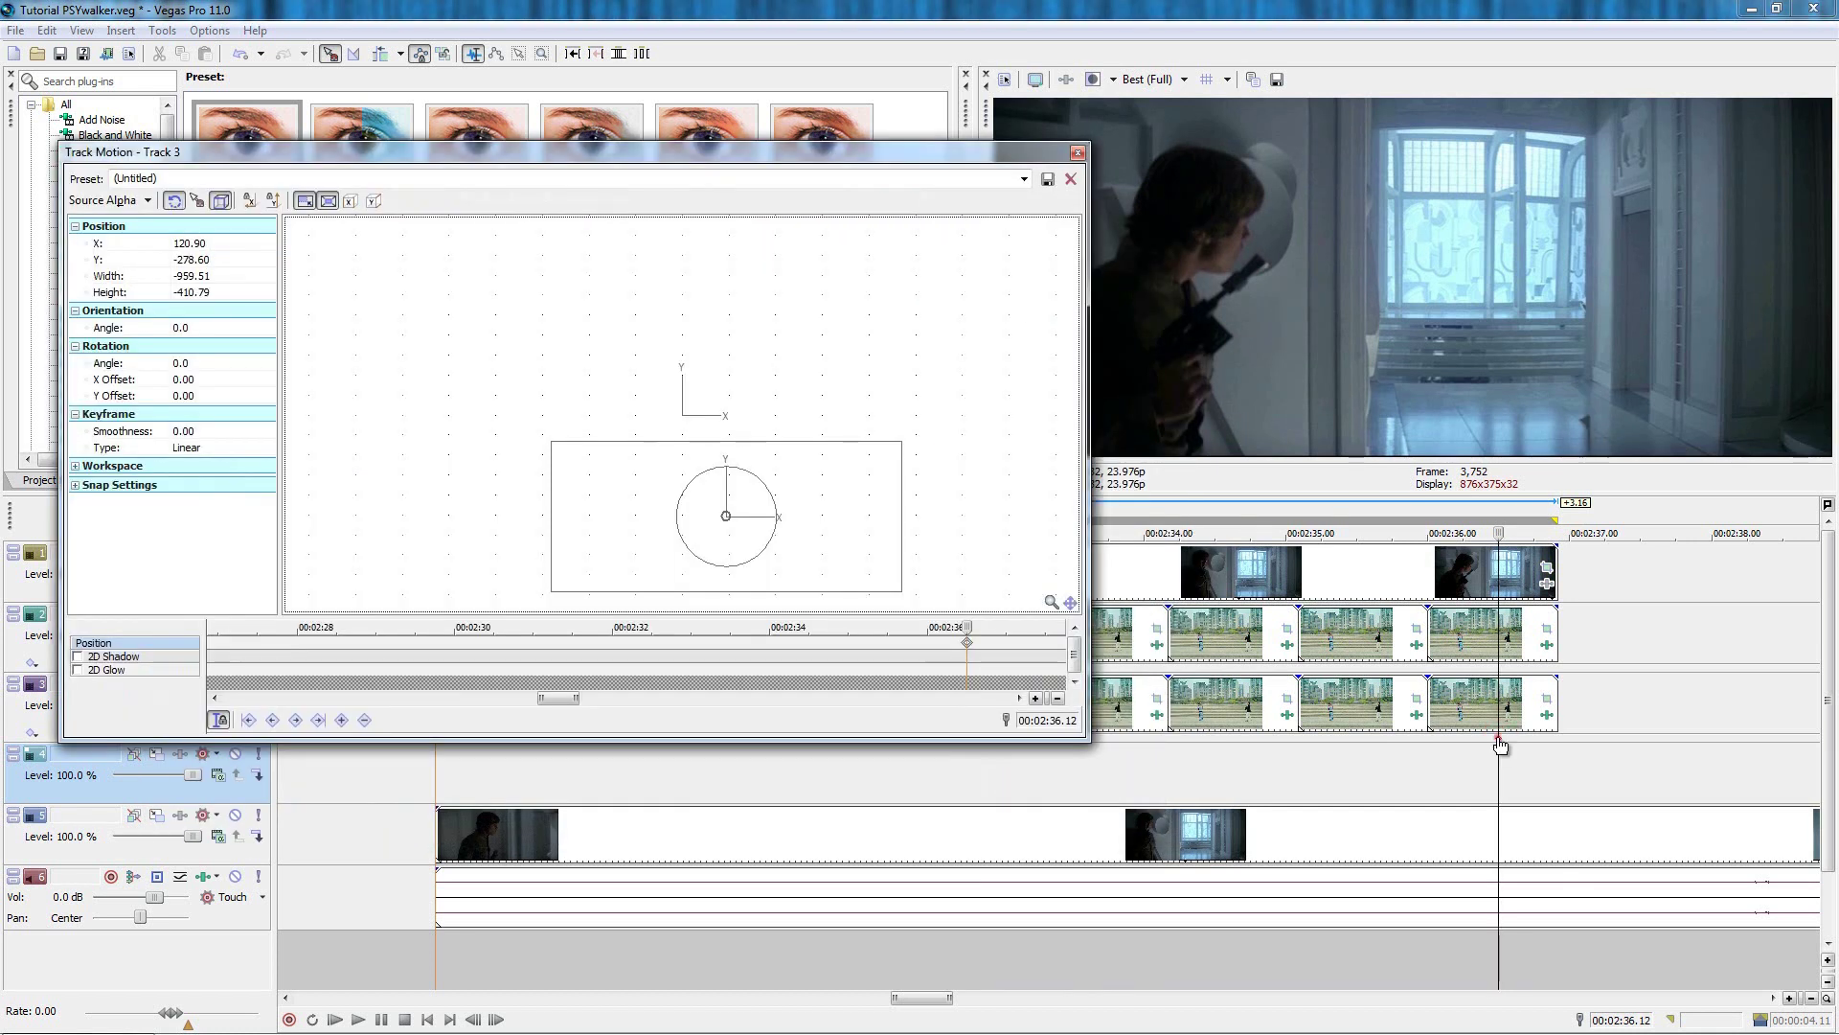
drag(1497, 739, 1344, 762)
click(1298, 736)
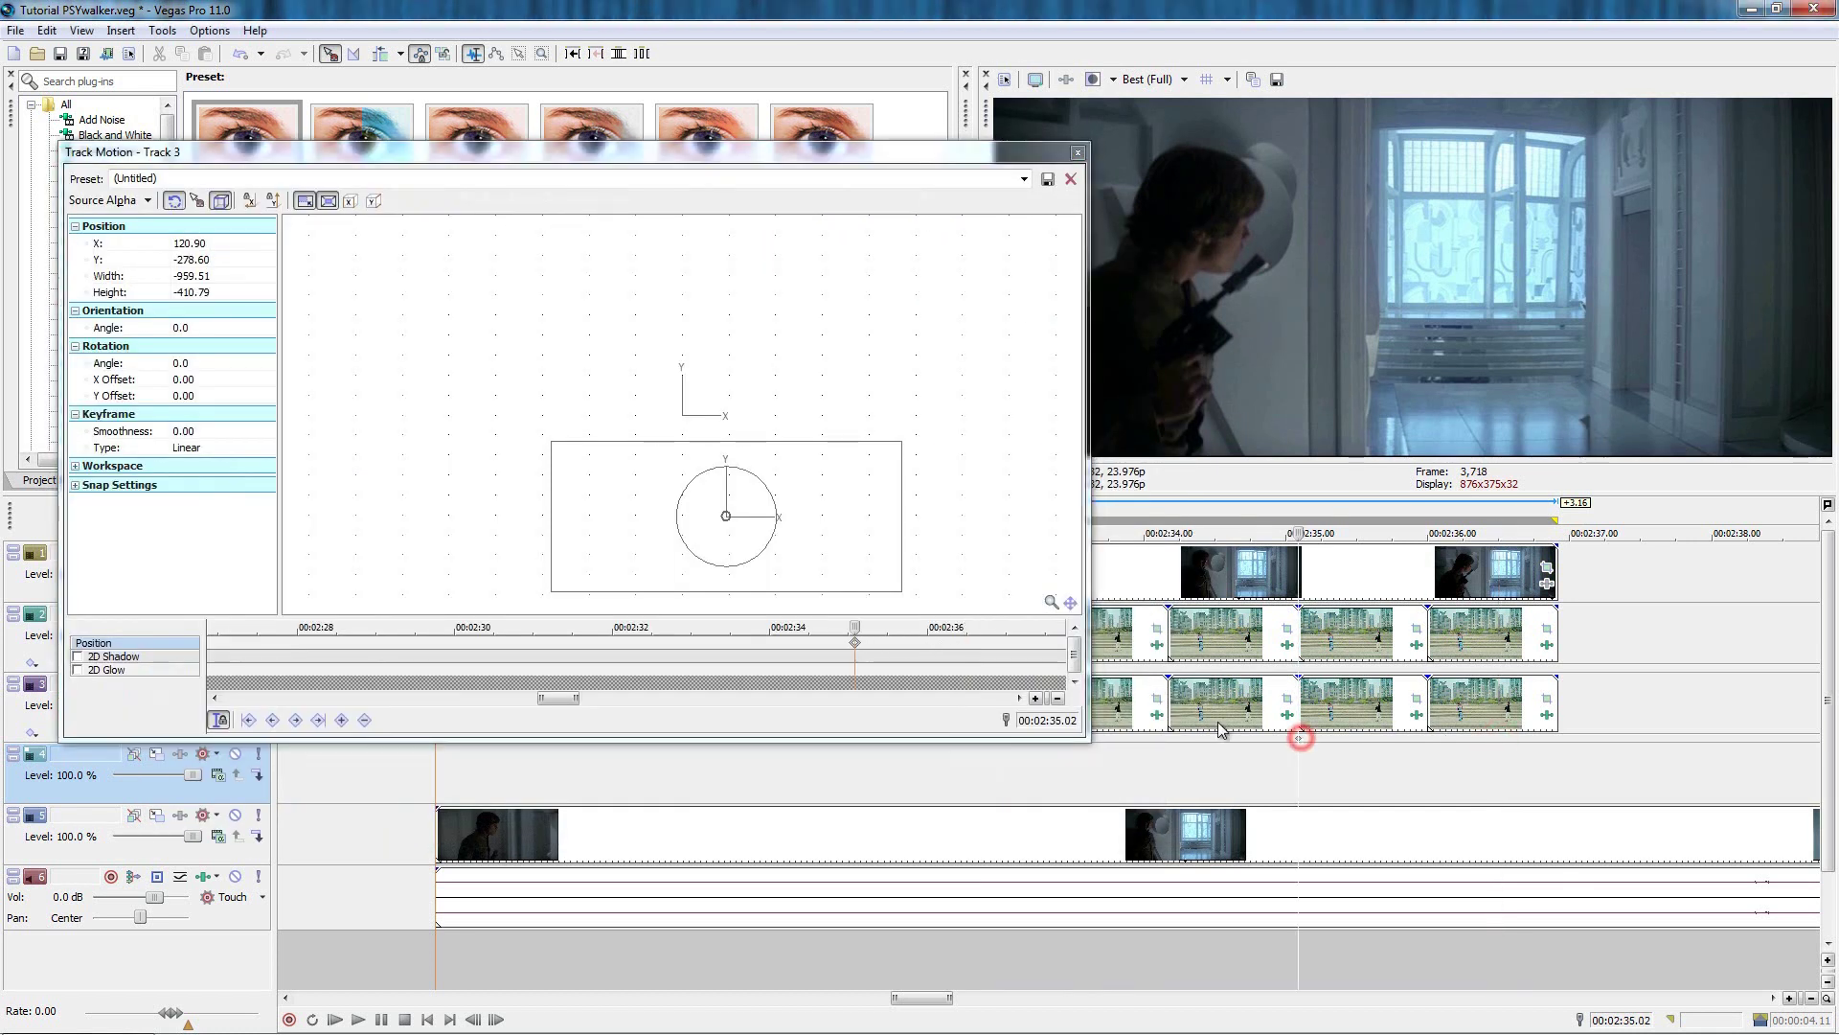
Set Track 3's reflection to Y -265.46 at 00:02:35.02 and Y -262.83 at a new position keyframe at 00:02:36.07.
click(781, 537)
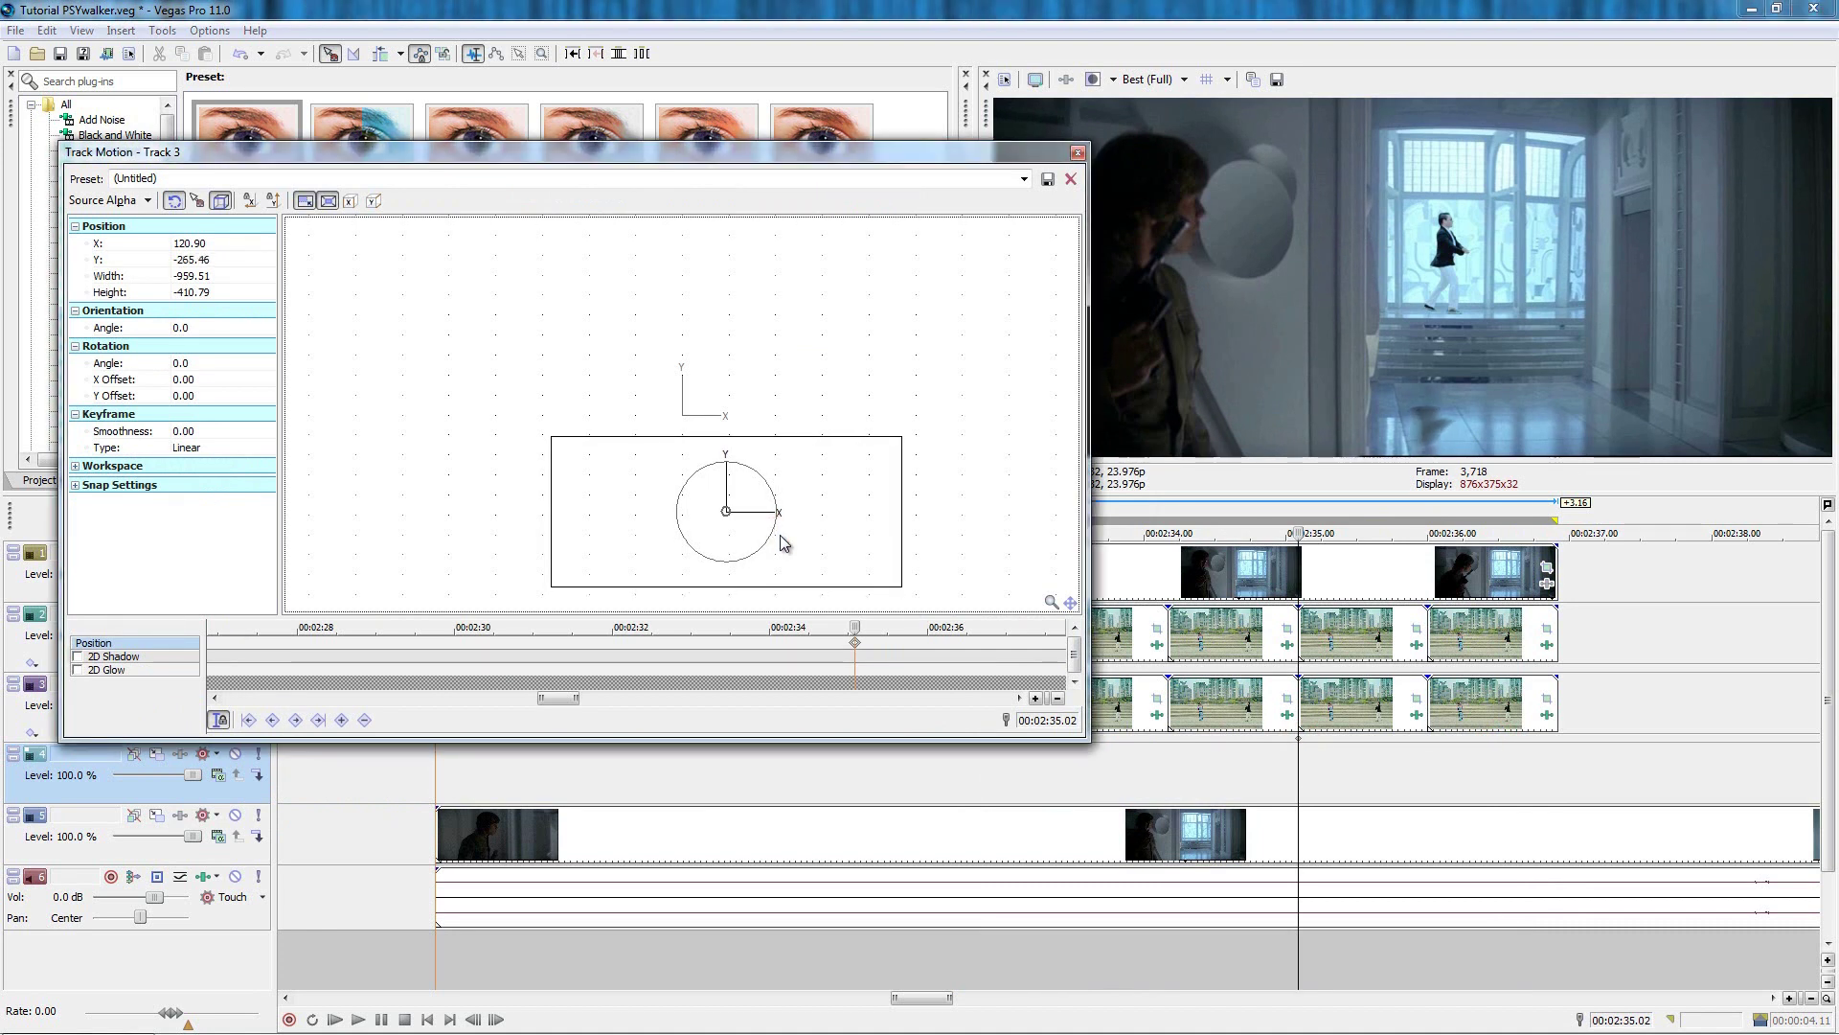
click(1077, 152)
click(1420, 742)
key(Right)
key(Right)
key(Right)
key(Right)
key(Right)
key(Right)
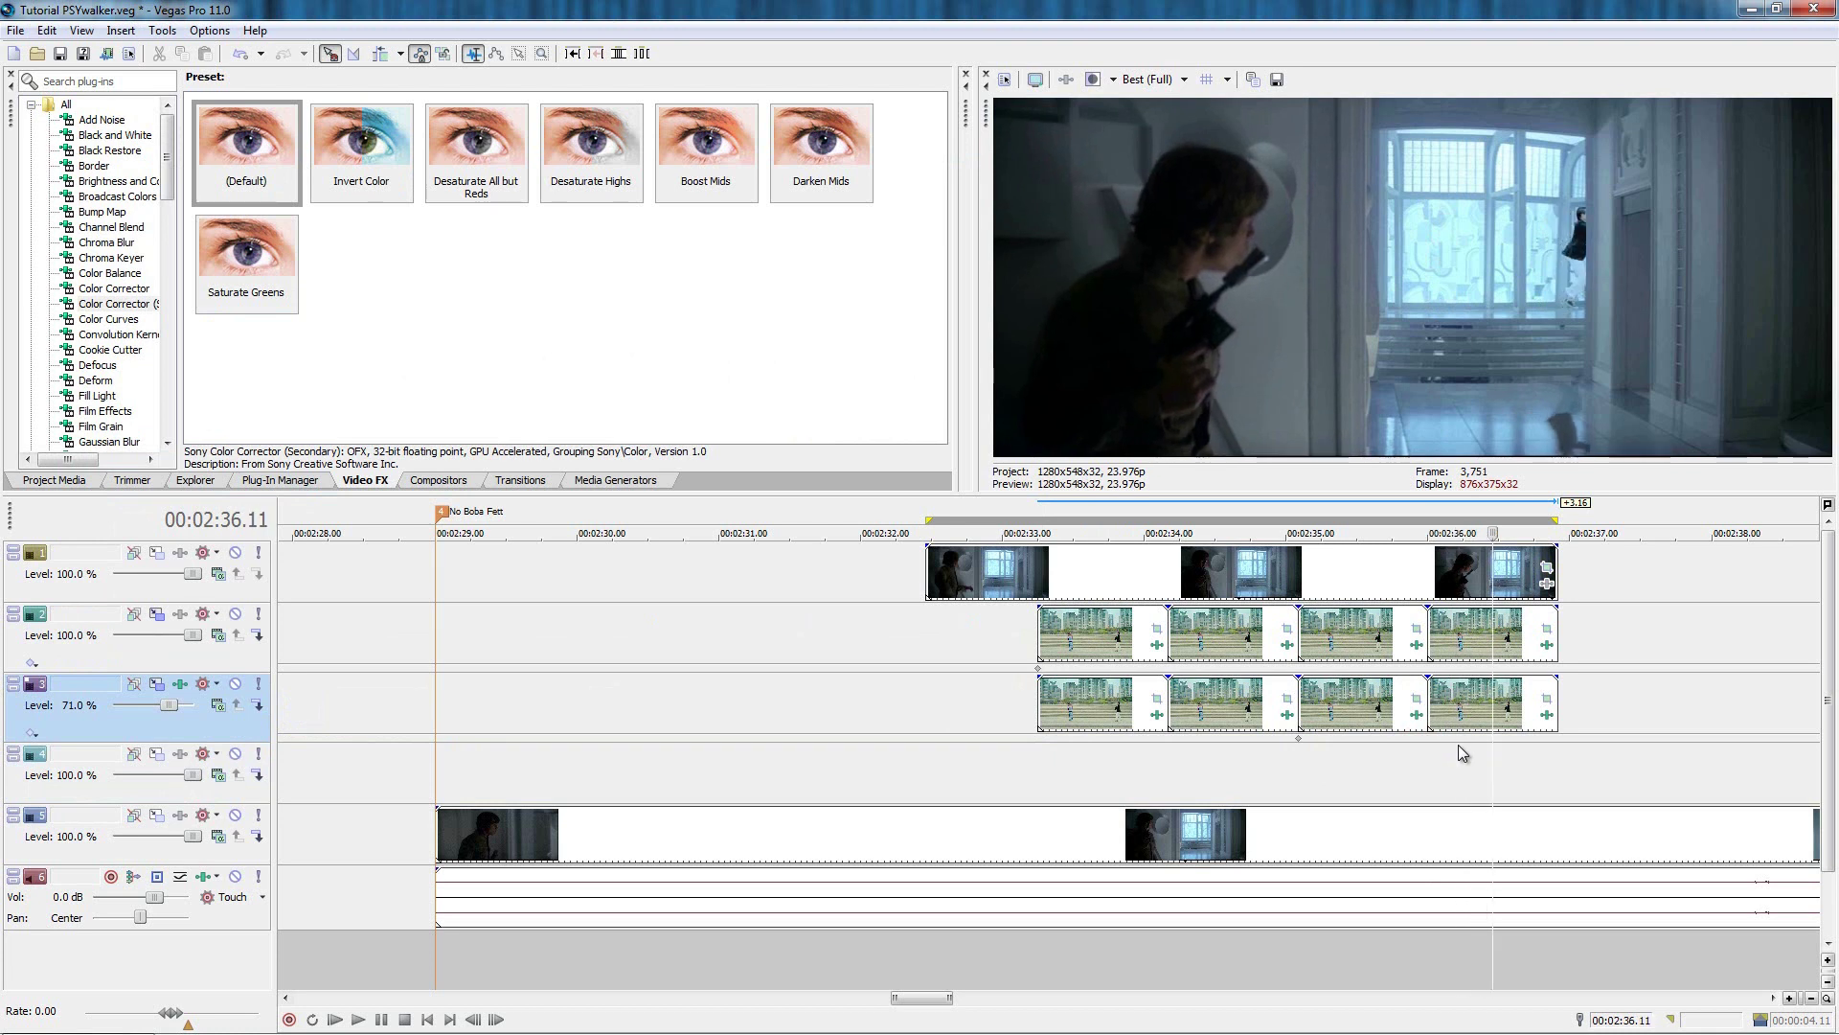
click(1472, 742)
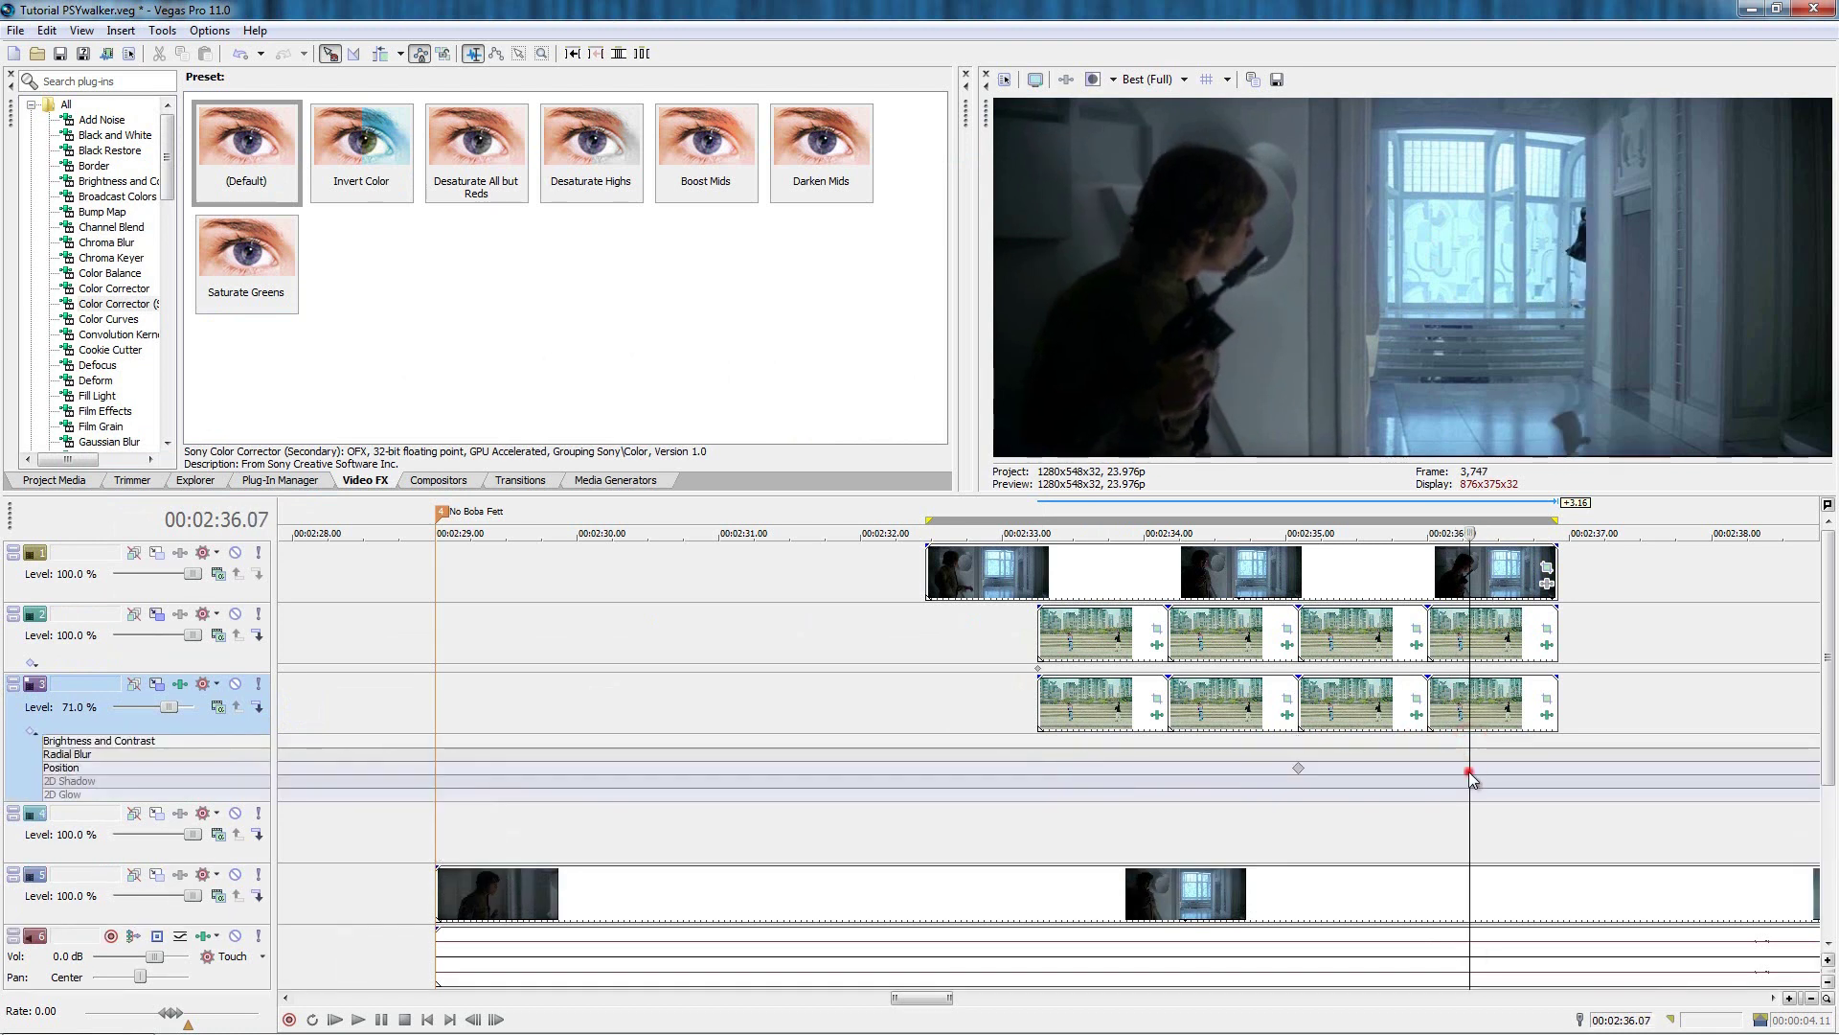
double_click(1469, 767)
click(863, 535)
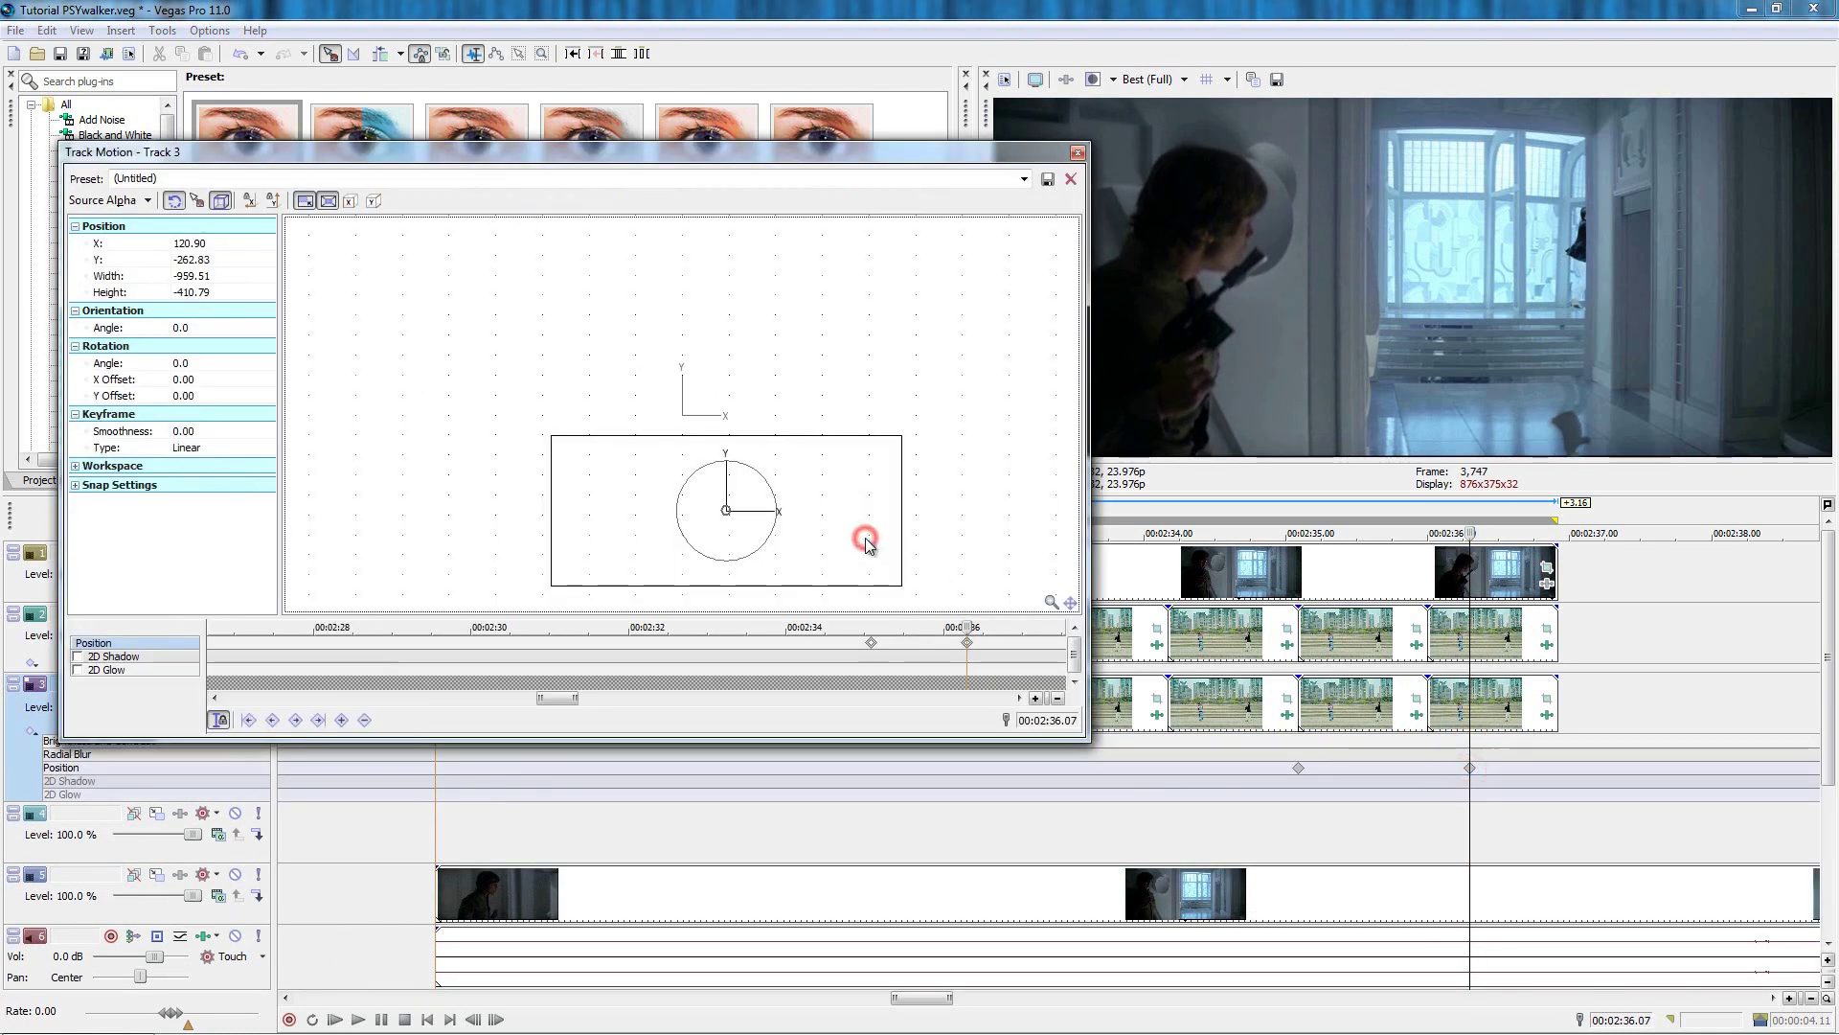
Move Track 3's two position keyframes to the starts of the second and fourth PSY clips and preview the clips.
click(1298, 769)
drag(1298, 769, 1168, 770)
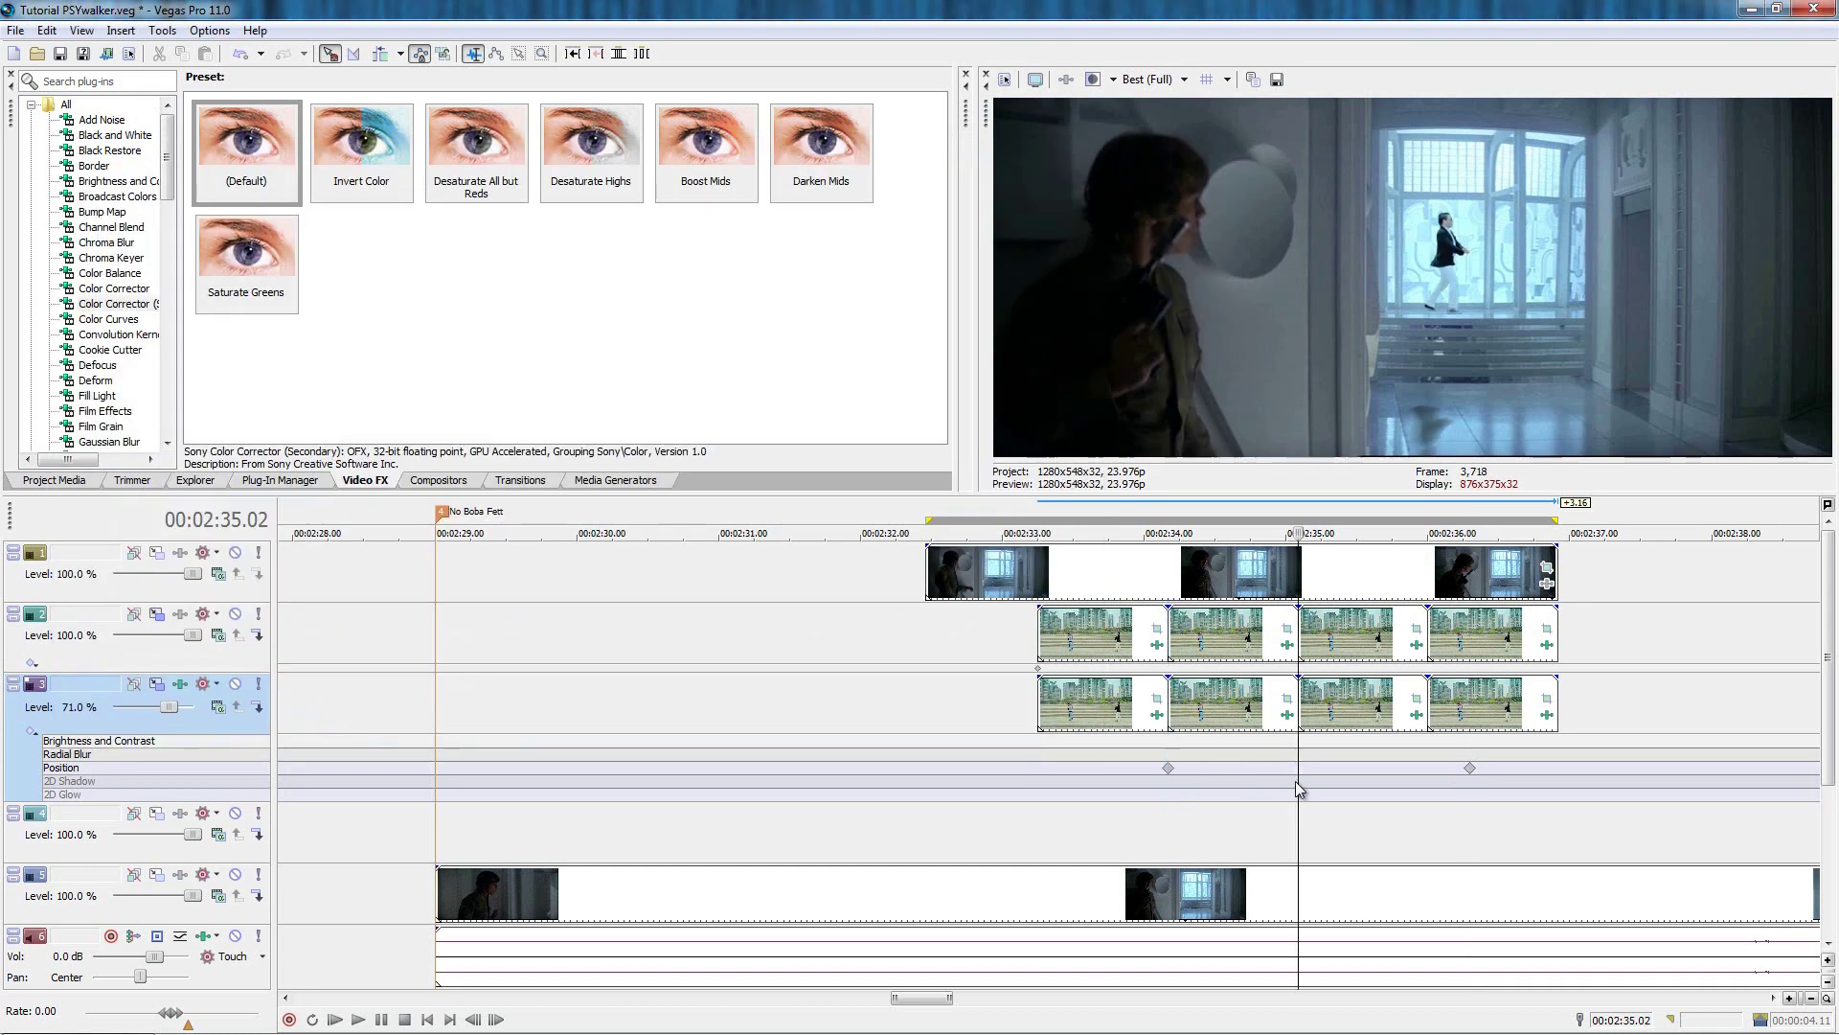
drag(1470, 768, 1428, 770)
drag(1038, 750, 1543, 750)
key(space)
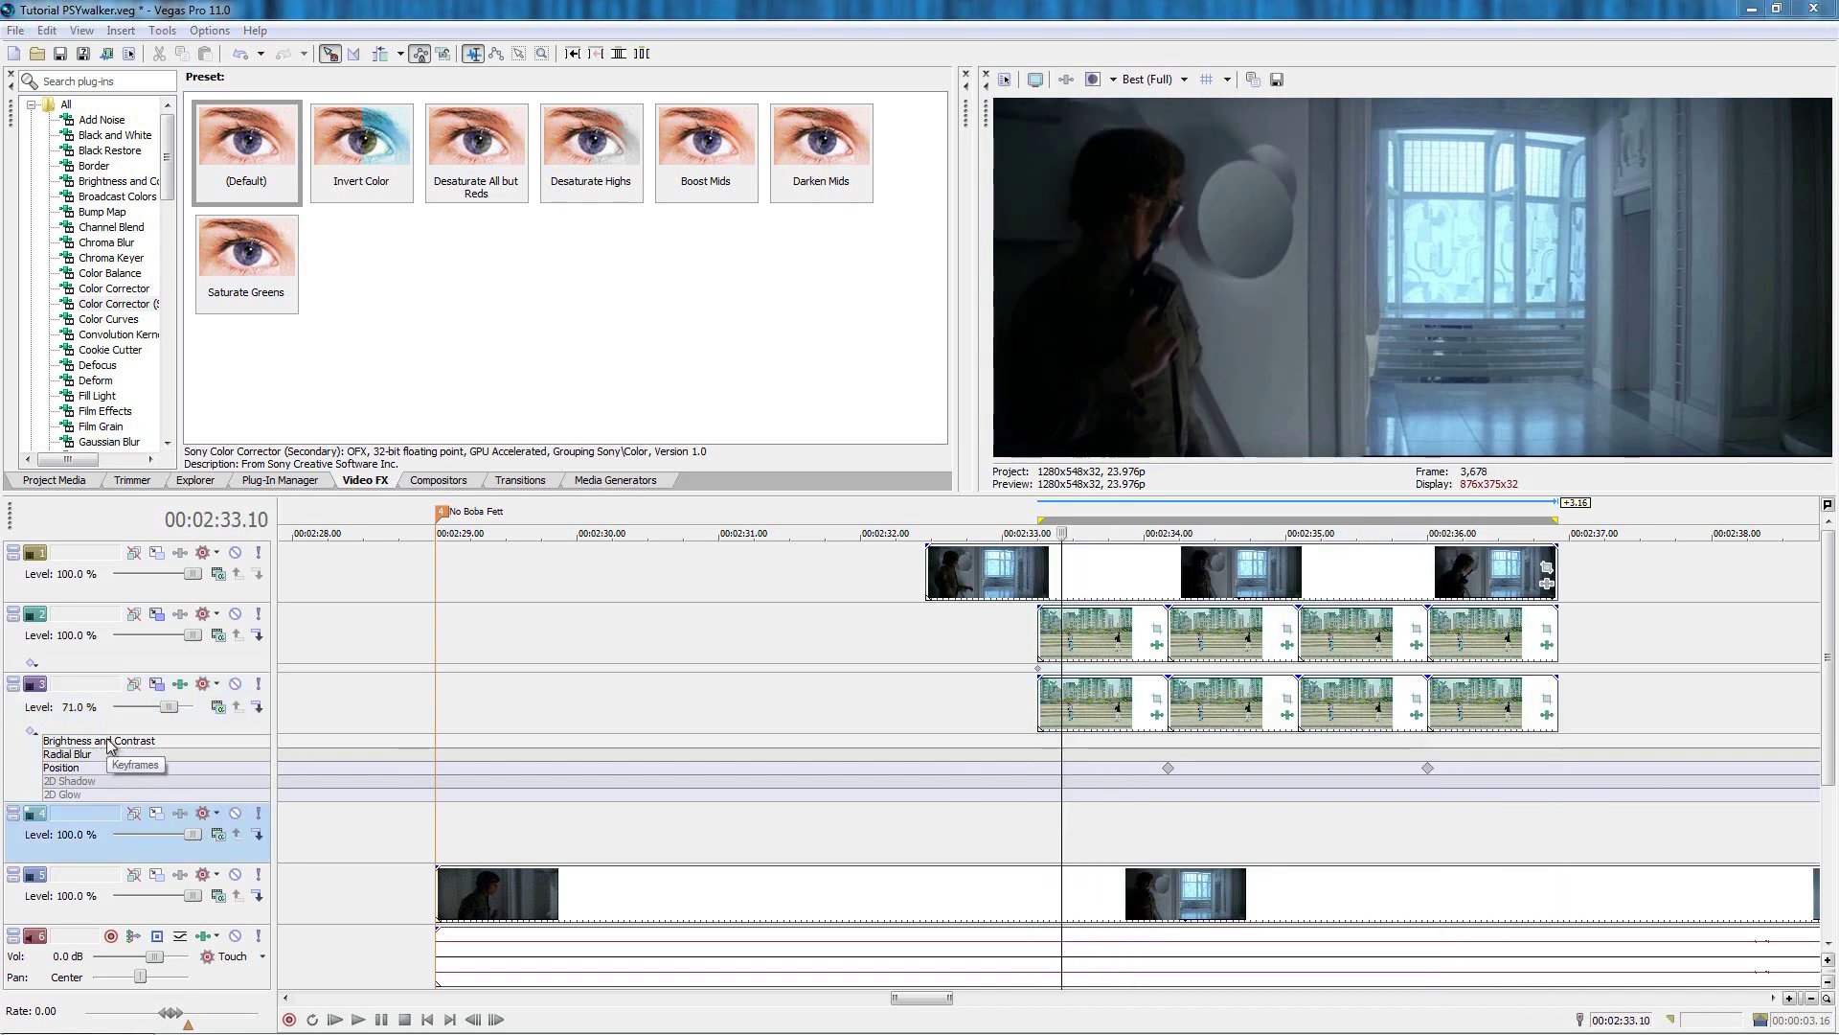
click(37, 738)
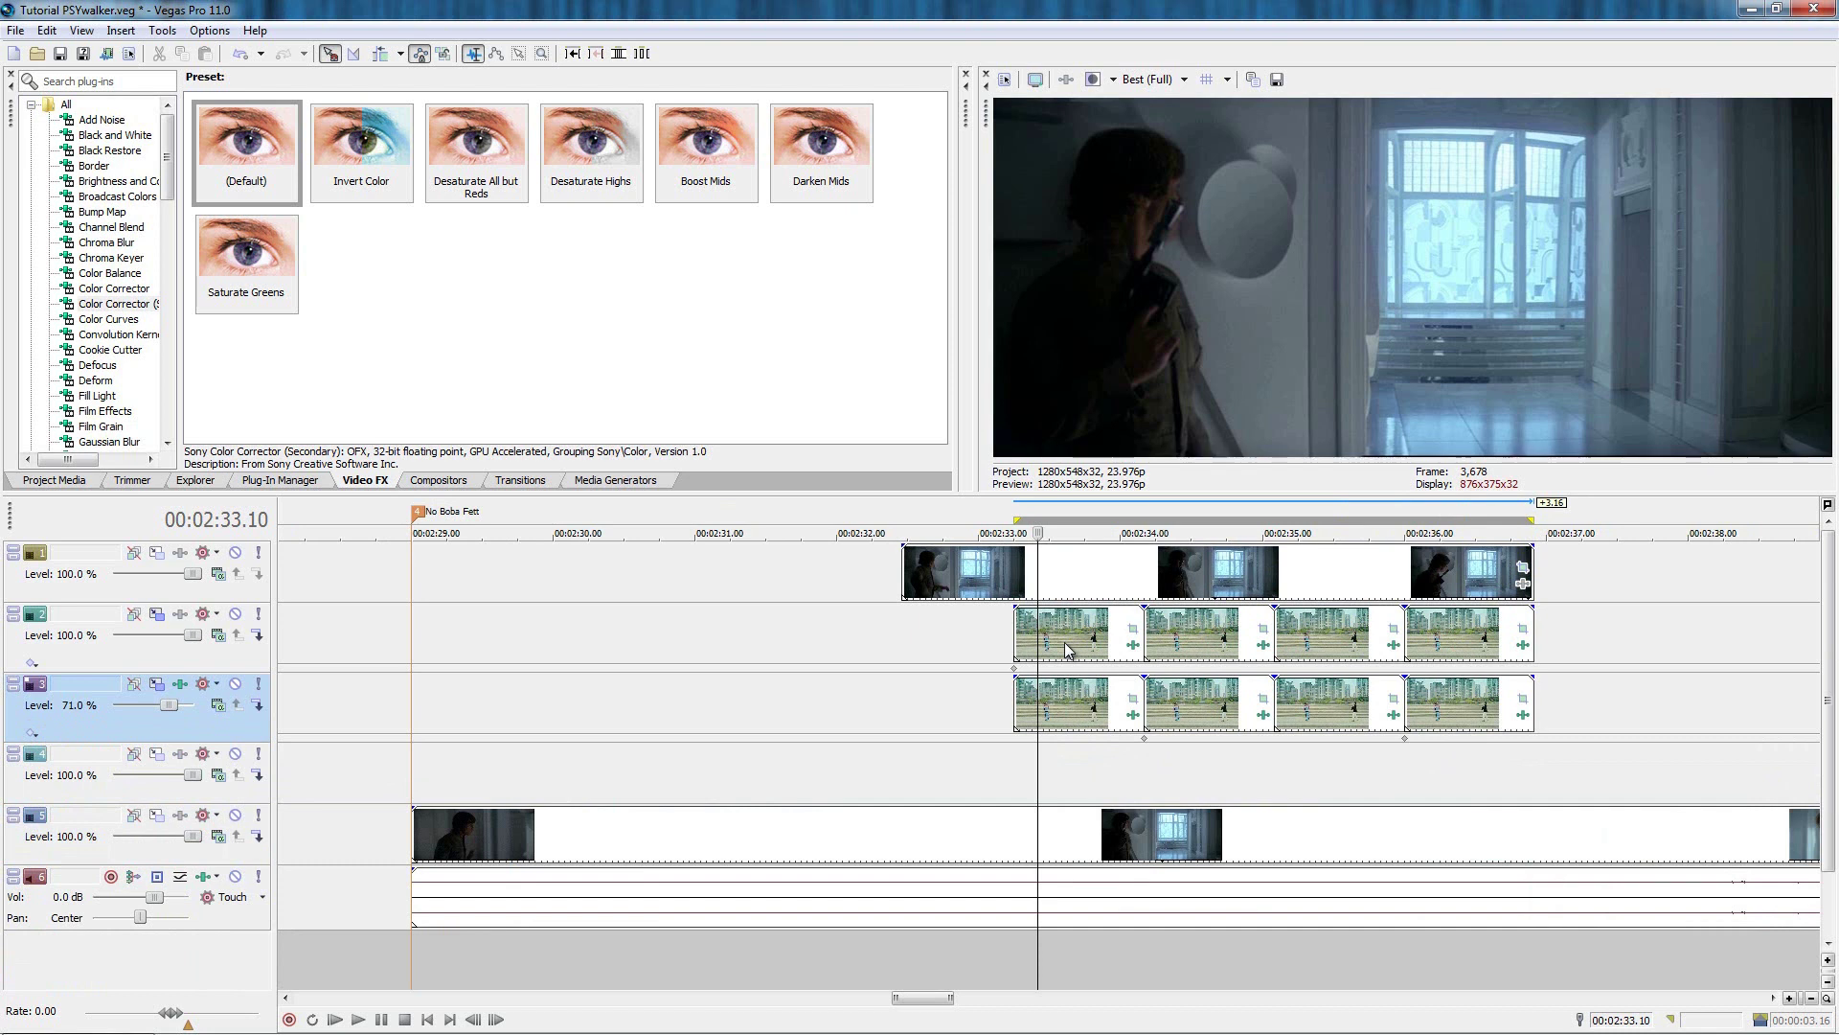
Copy Track 2's four PSY clips onto the empty Track 4 starting at 00:02:33.06.
click(1045, 649)
shift+click(1458, 659)
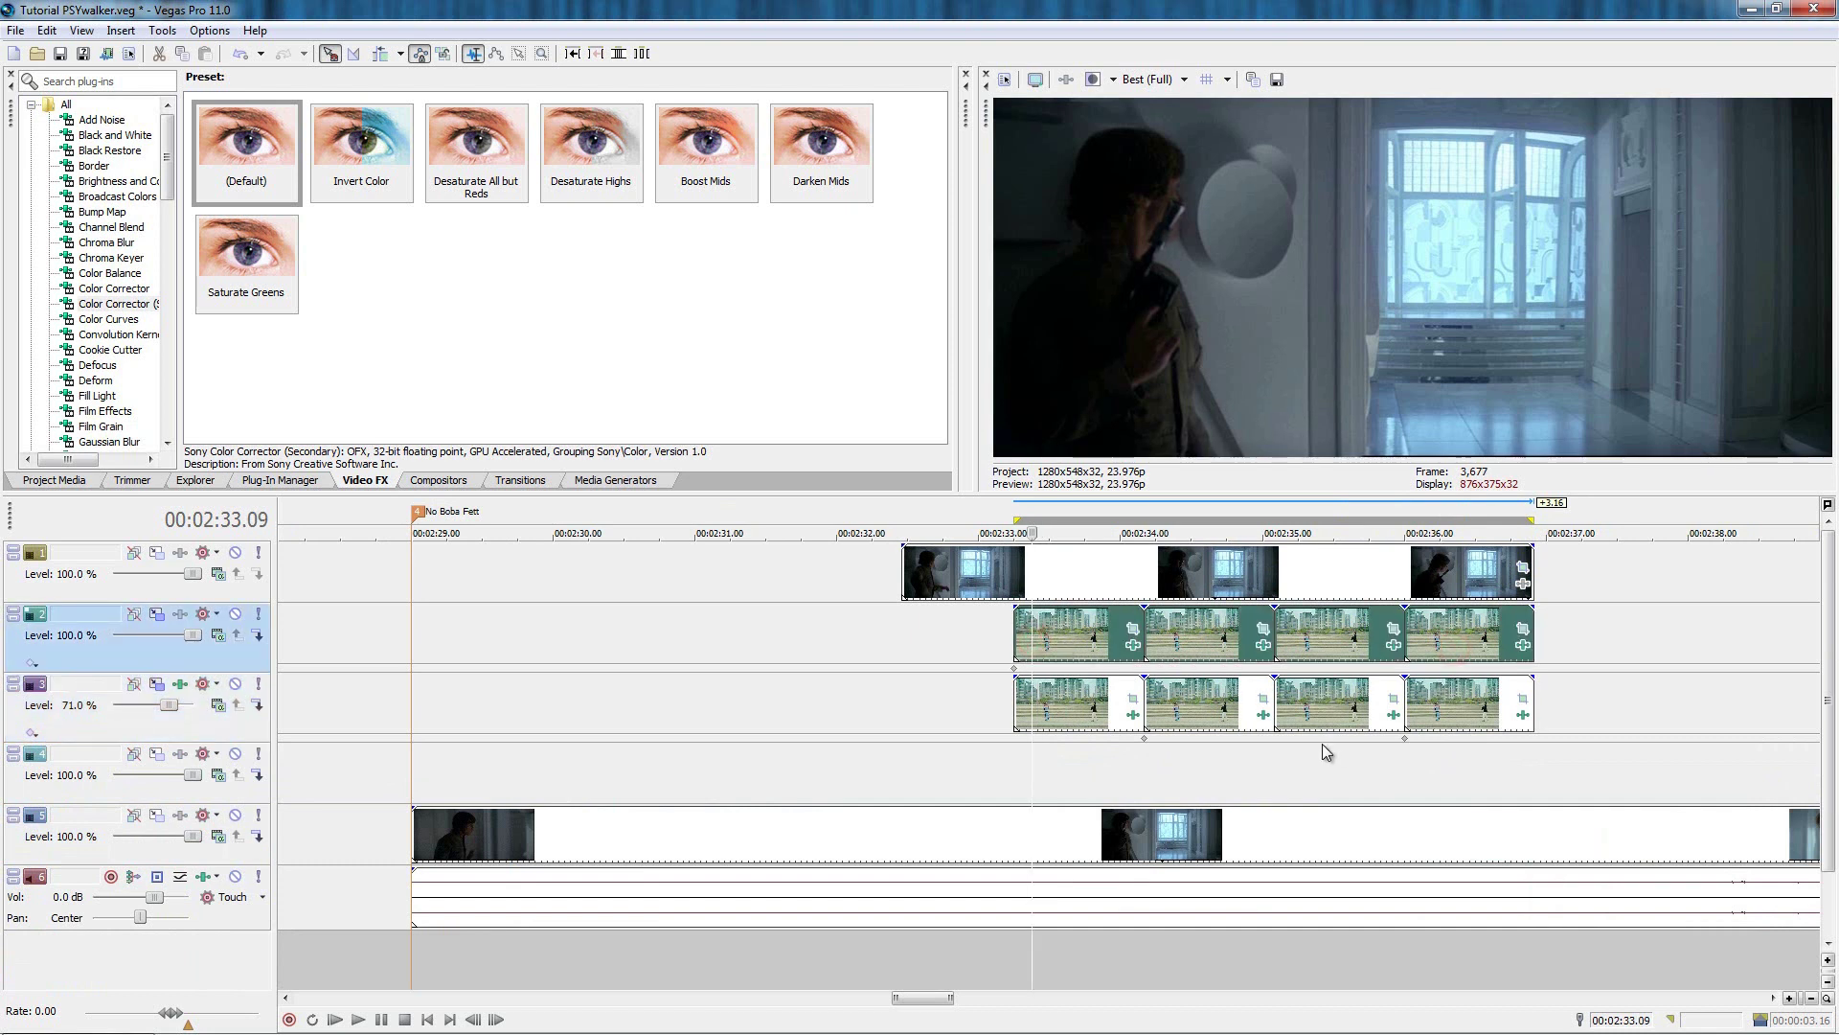
click(1015, 774)
key(ctrl+v)
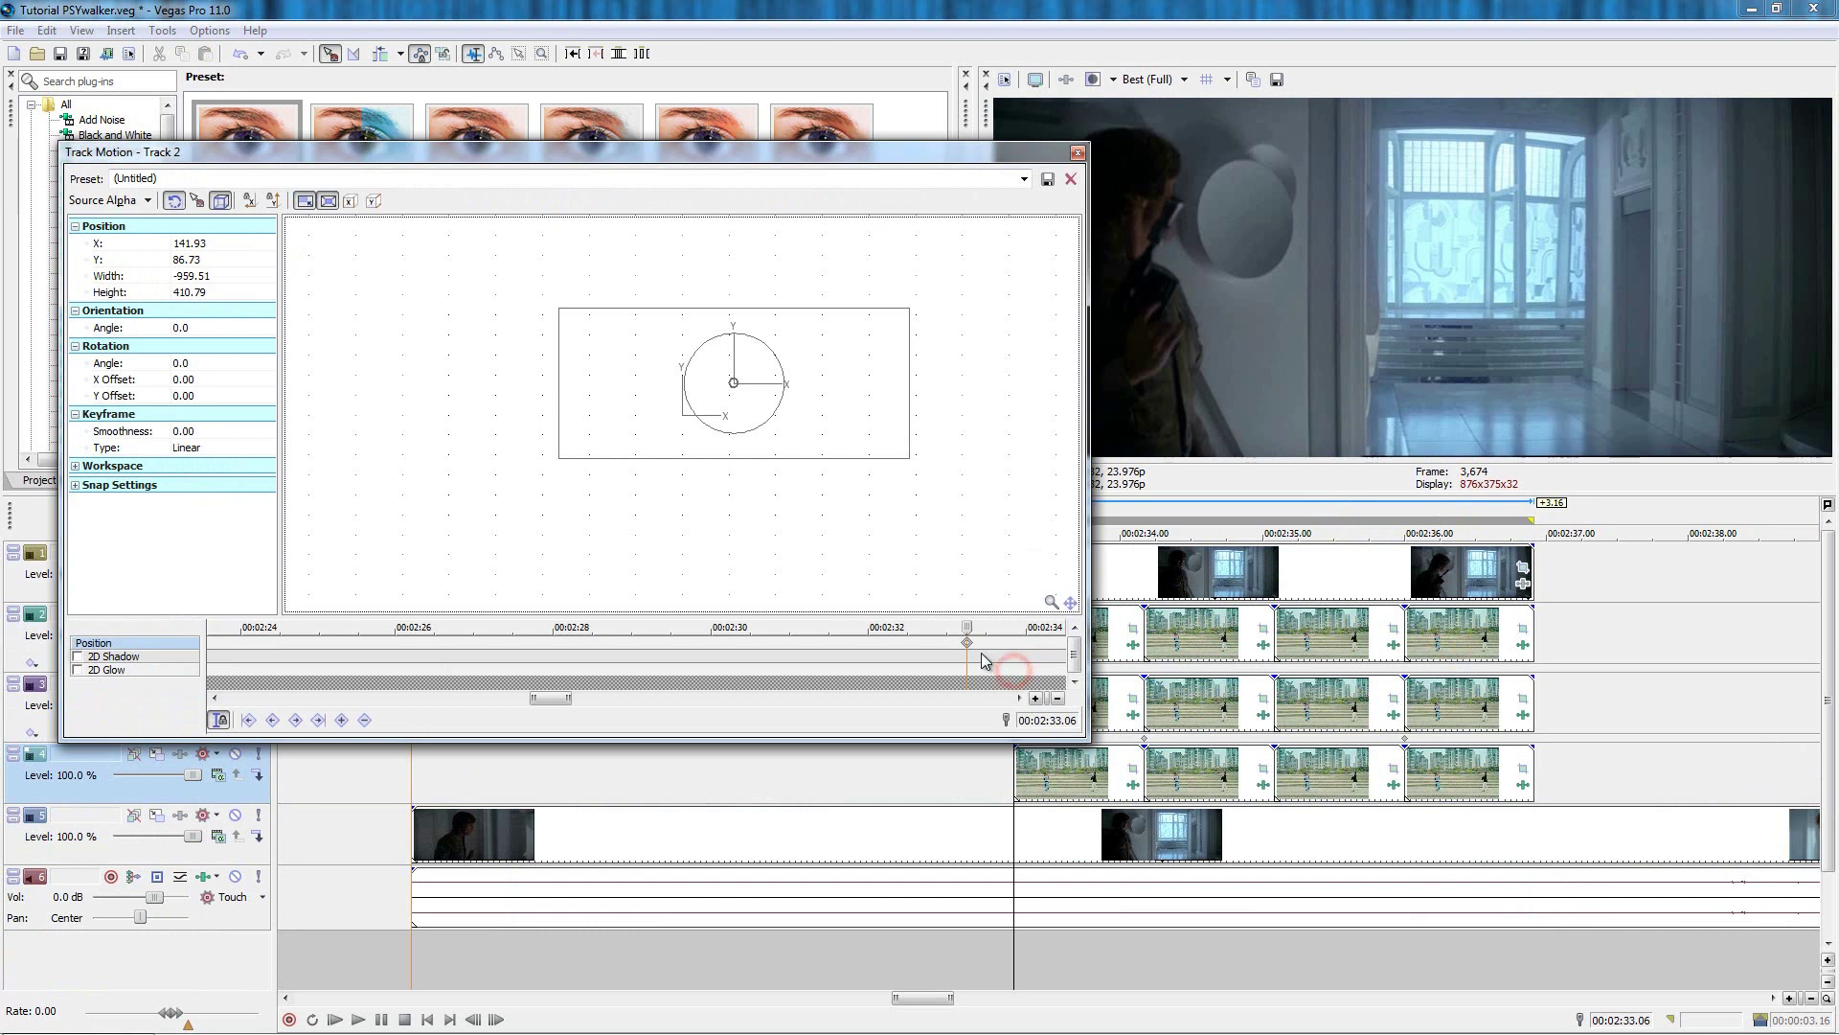
Copy Track 2's position keyframe into Track 4's track motion at 00:02:33.06.
right_click(967, 641)
click(1016, 680)
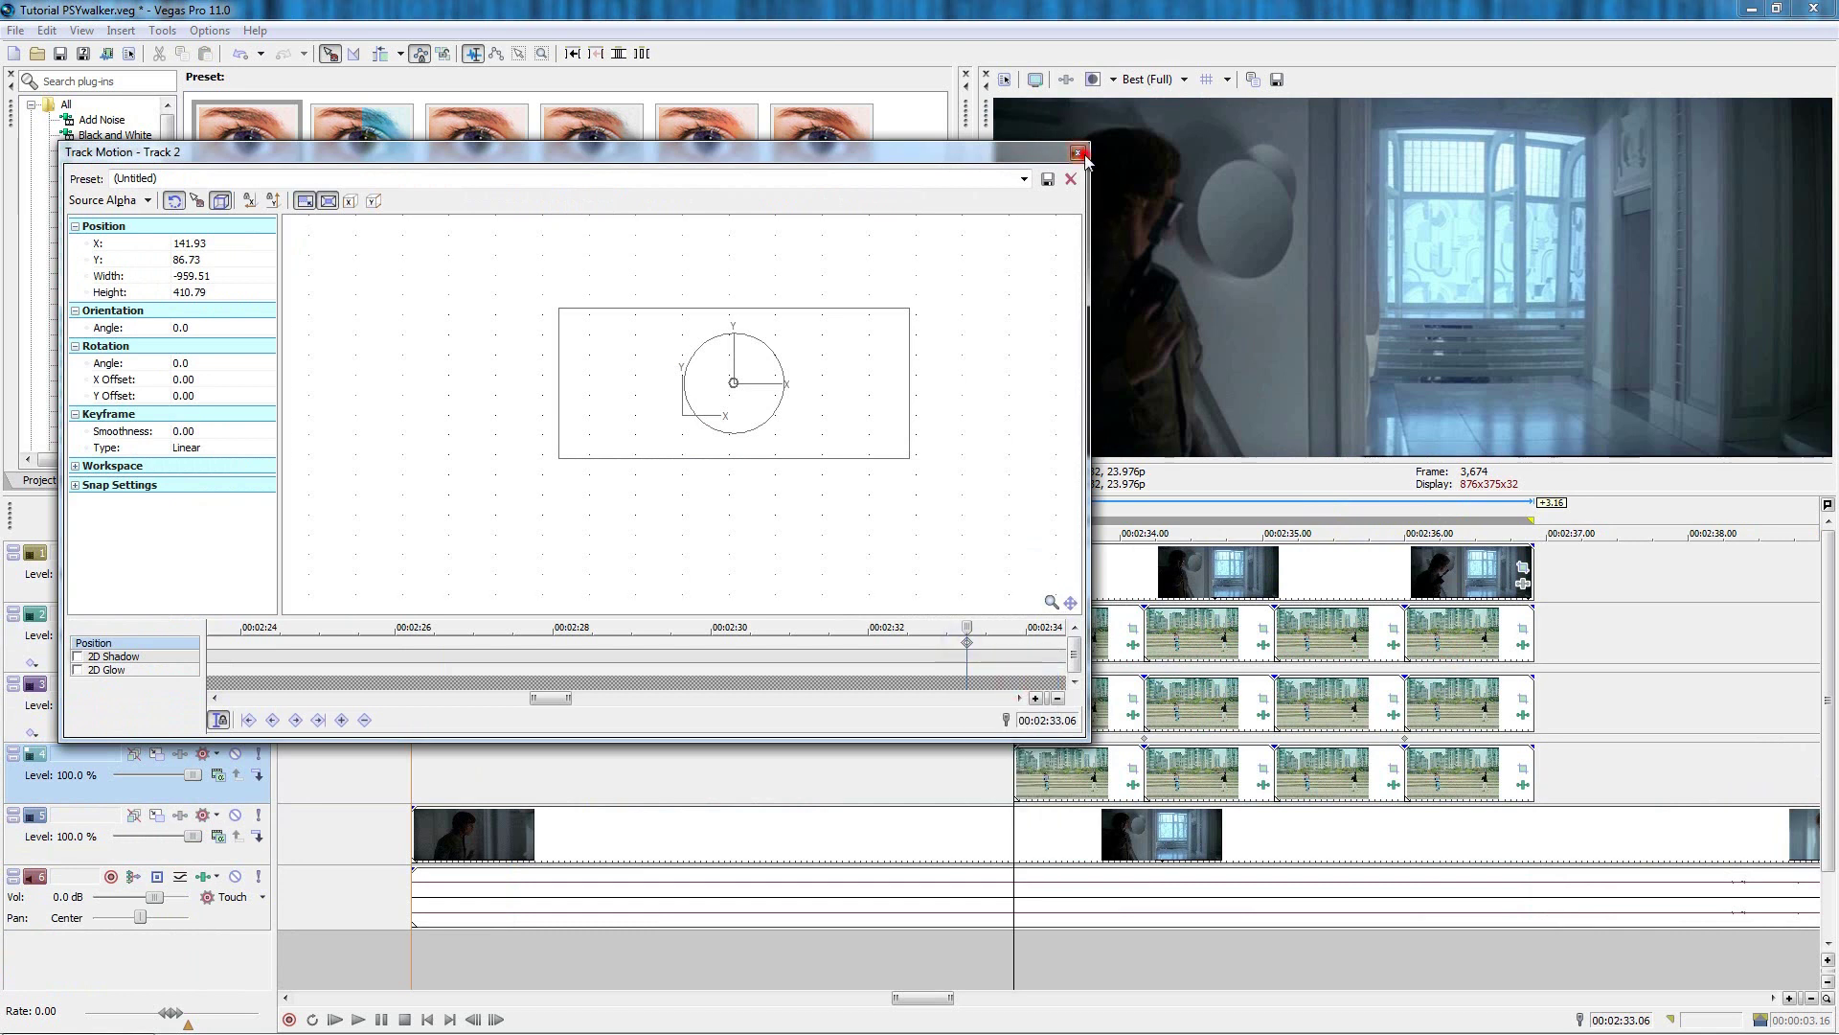
click(1078, 152)
click(134, 753)
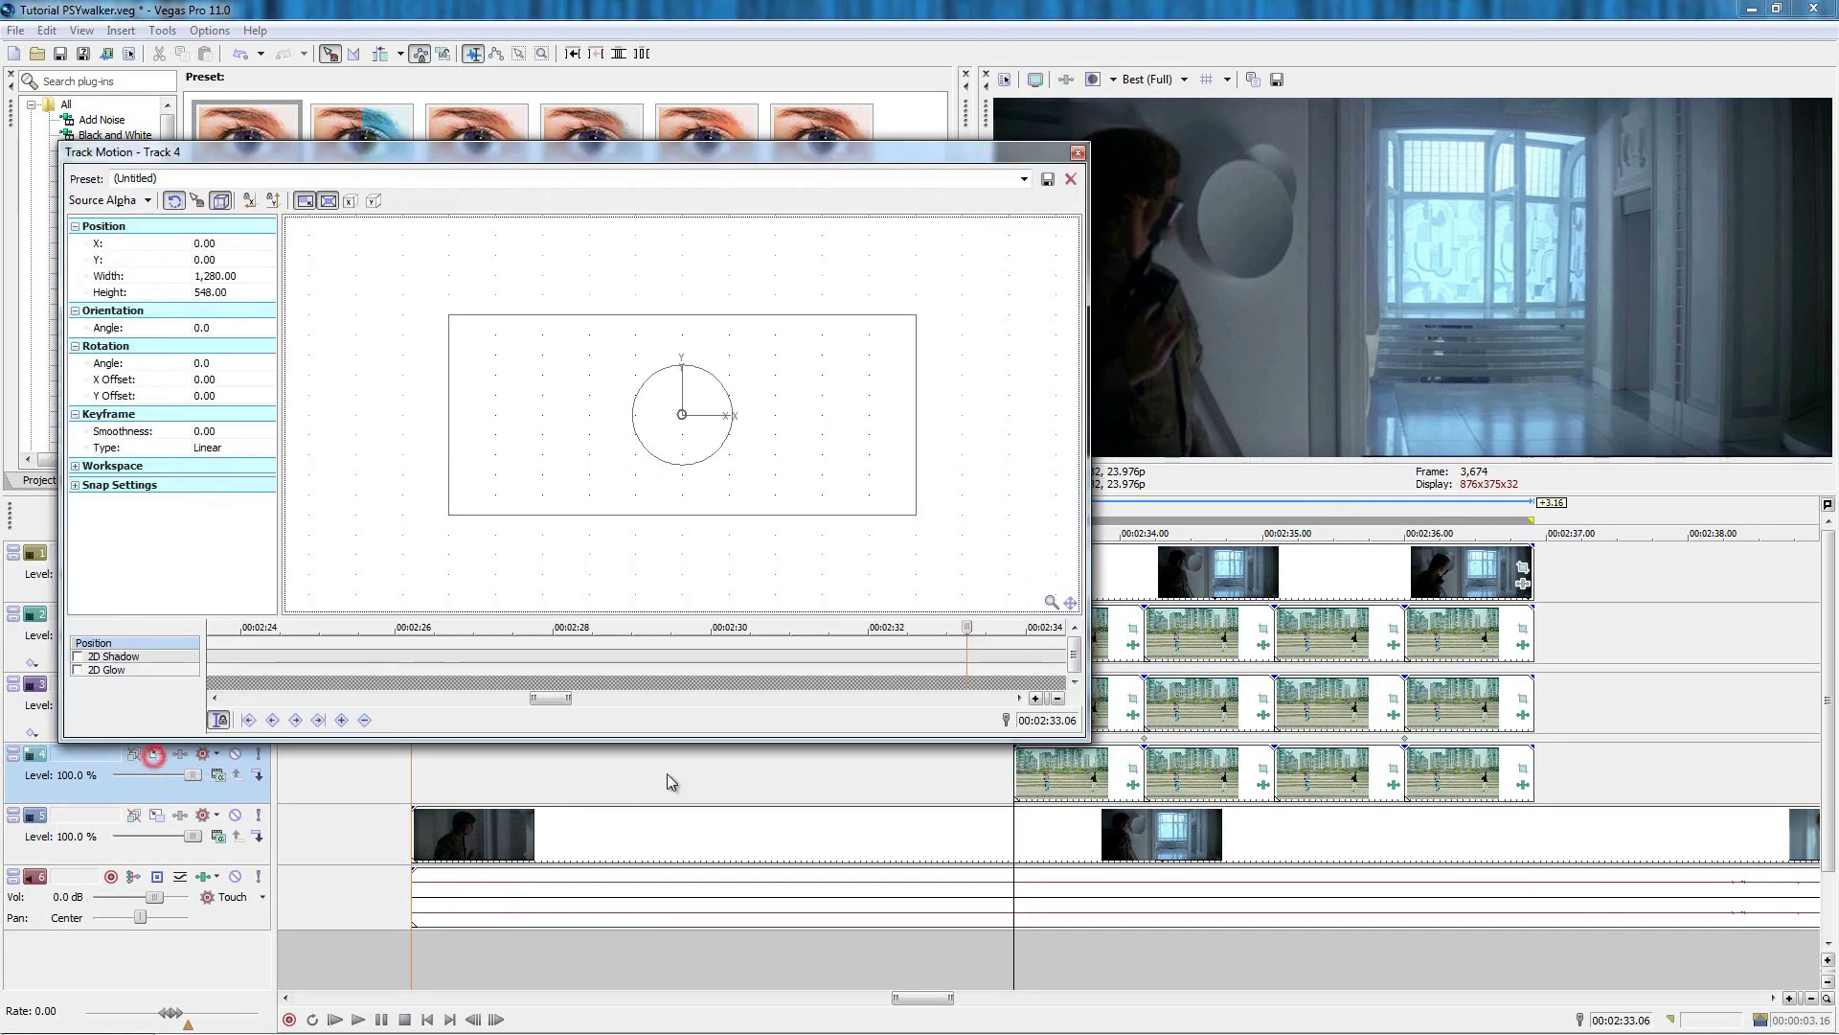
right_click(963, 651)
click(990, 698)
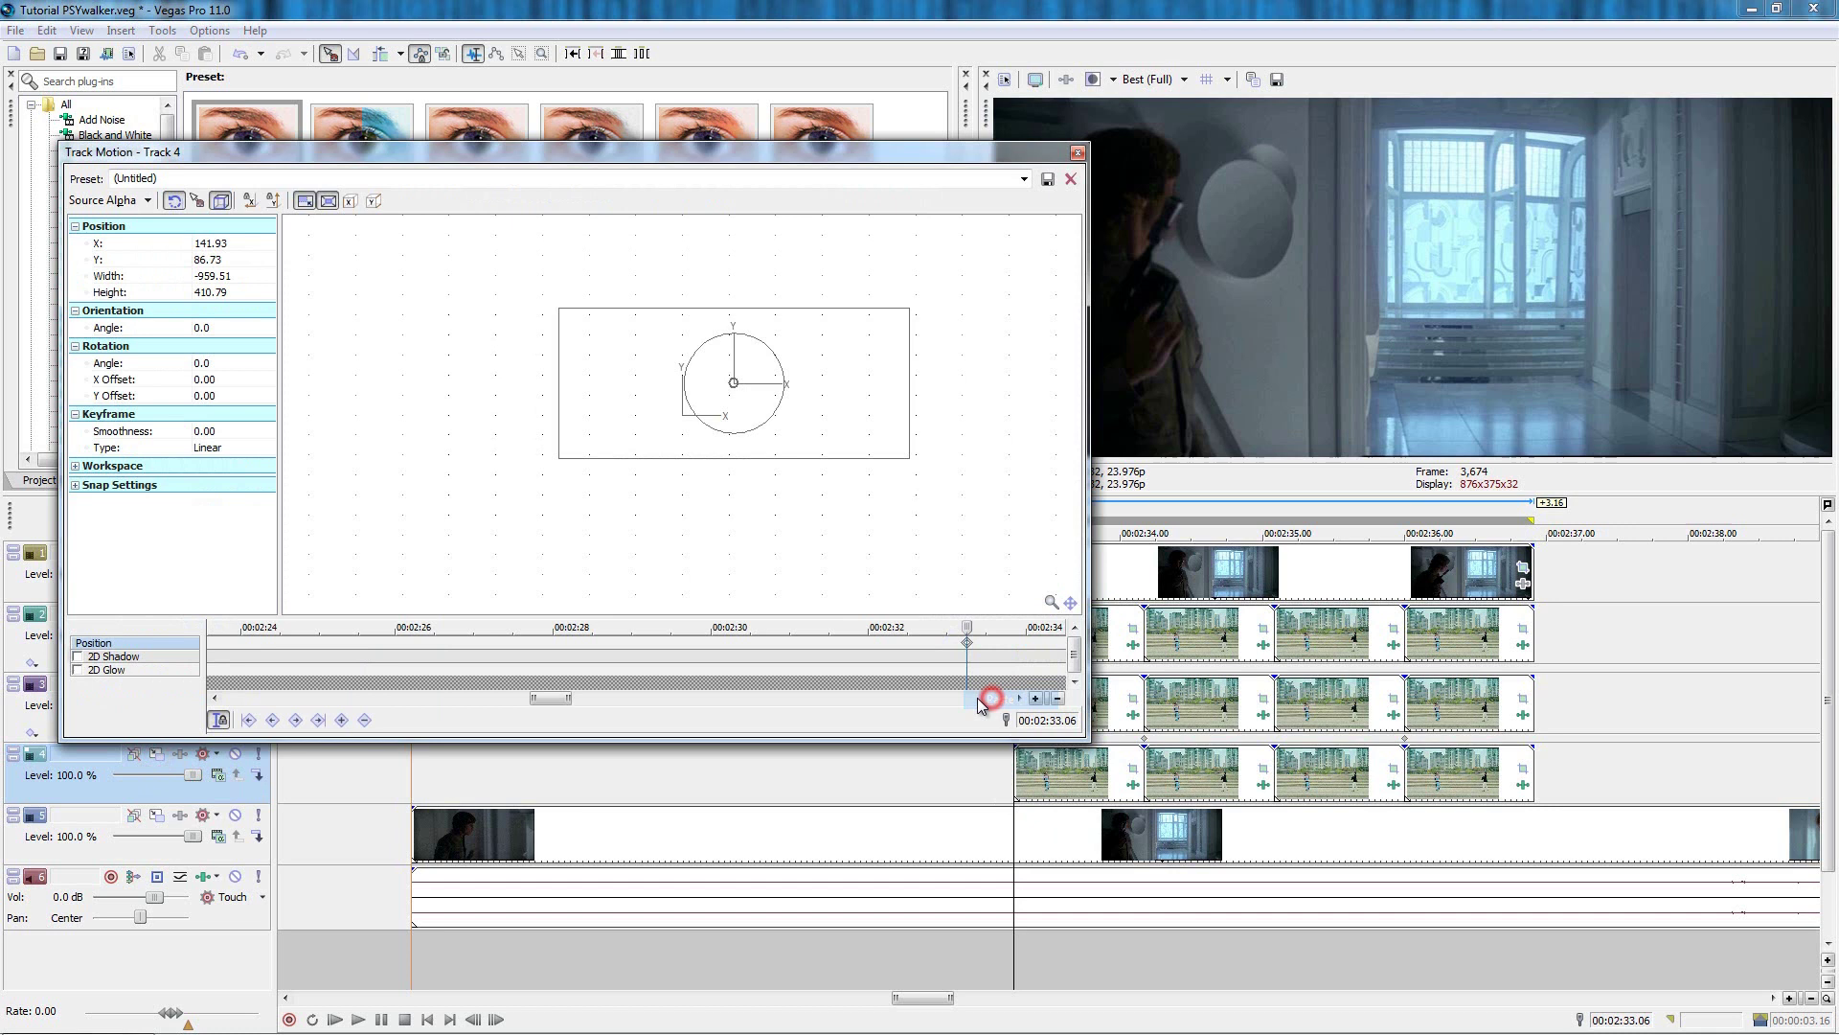
click(1078, 152)
Move Track 4's position keyframe to 00:02:35.02, flip the track vertically and lower it to Y -189.24.
scroll(1272, 821, up, 2)
click(1204, 808)
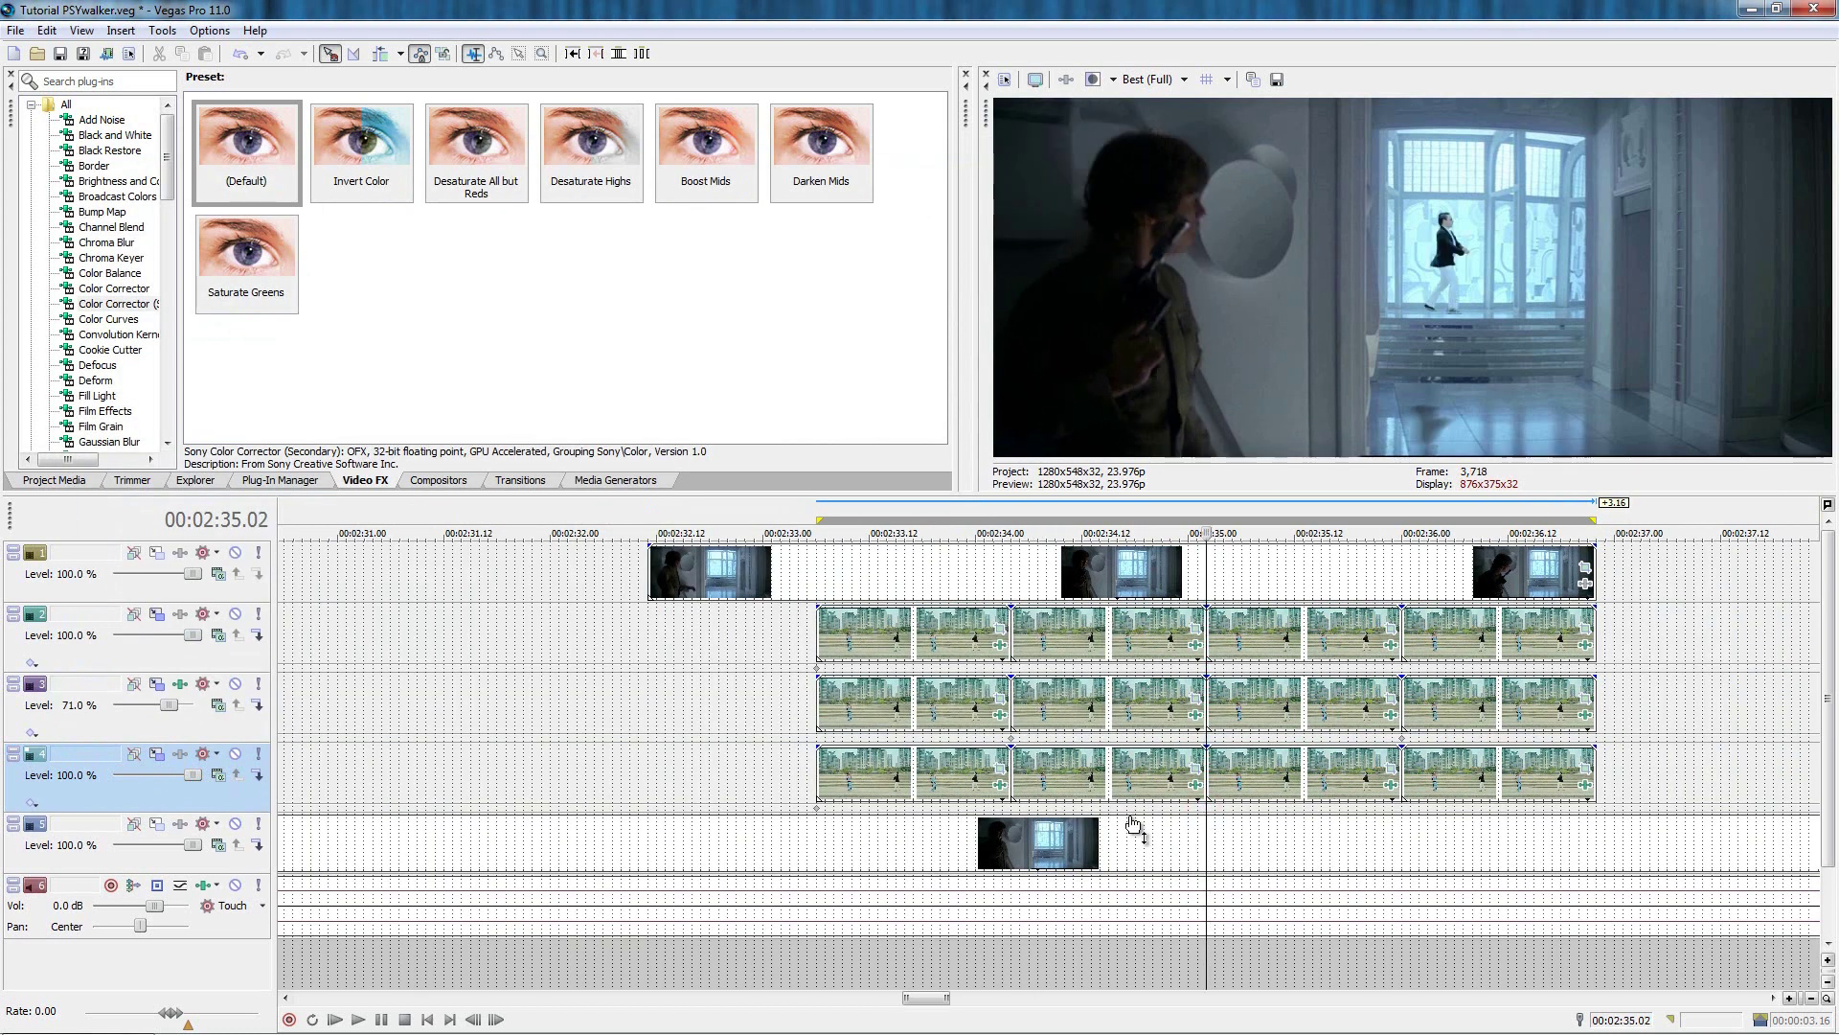
double_click(1207, 808)
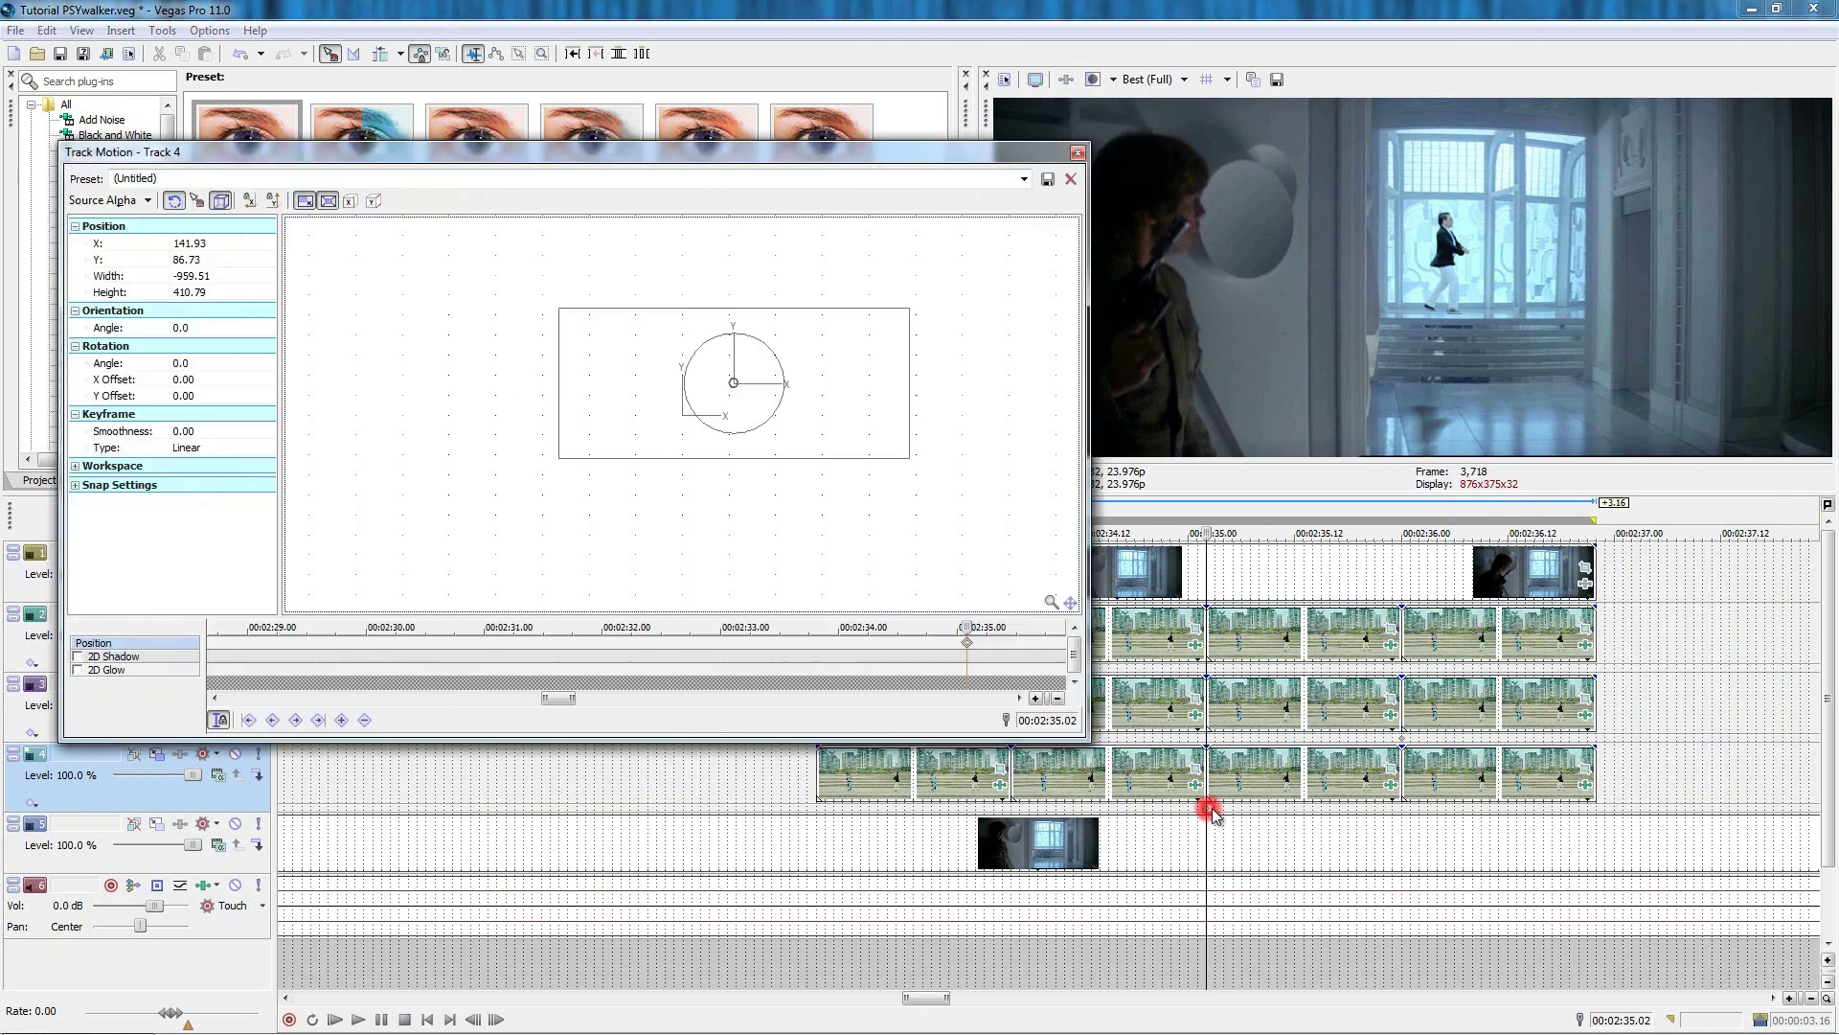
right_click(770, 419)
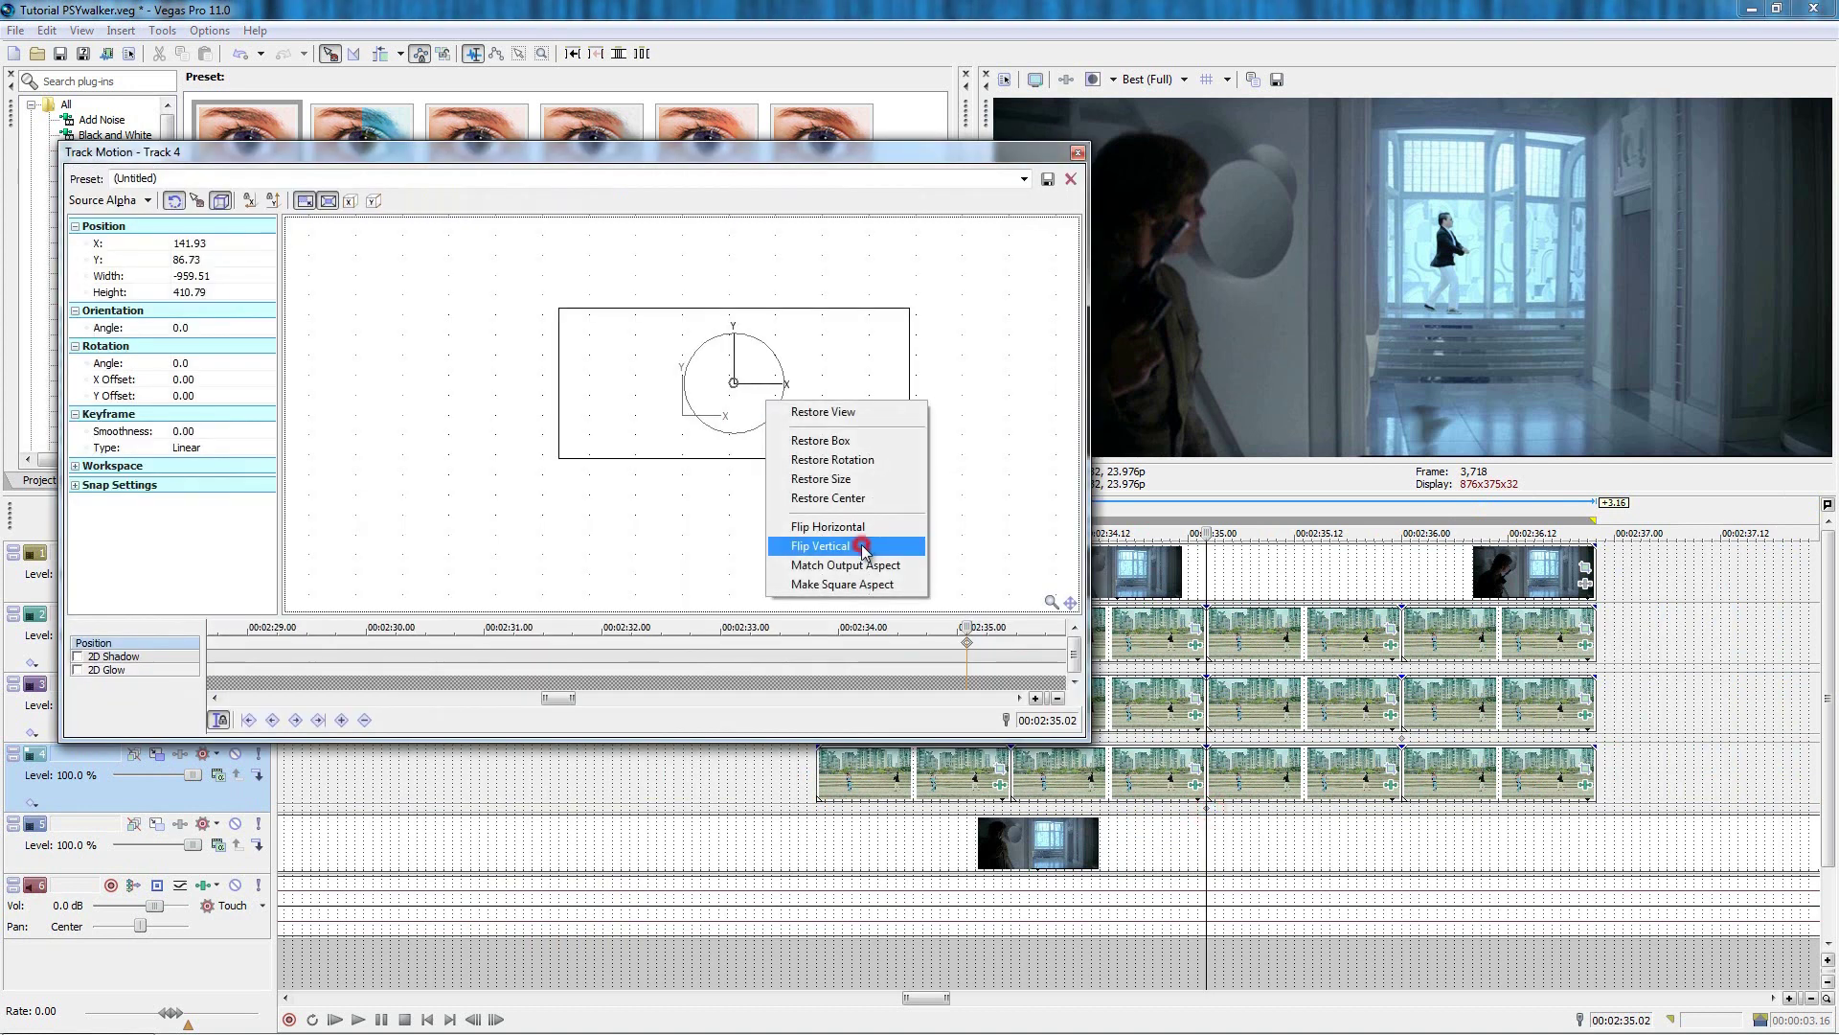
click(862, 547)
drag(817, 413, 718, 570)
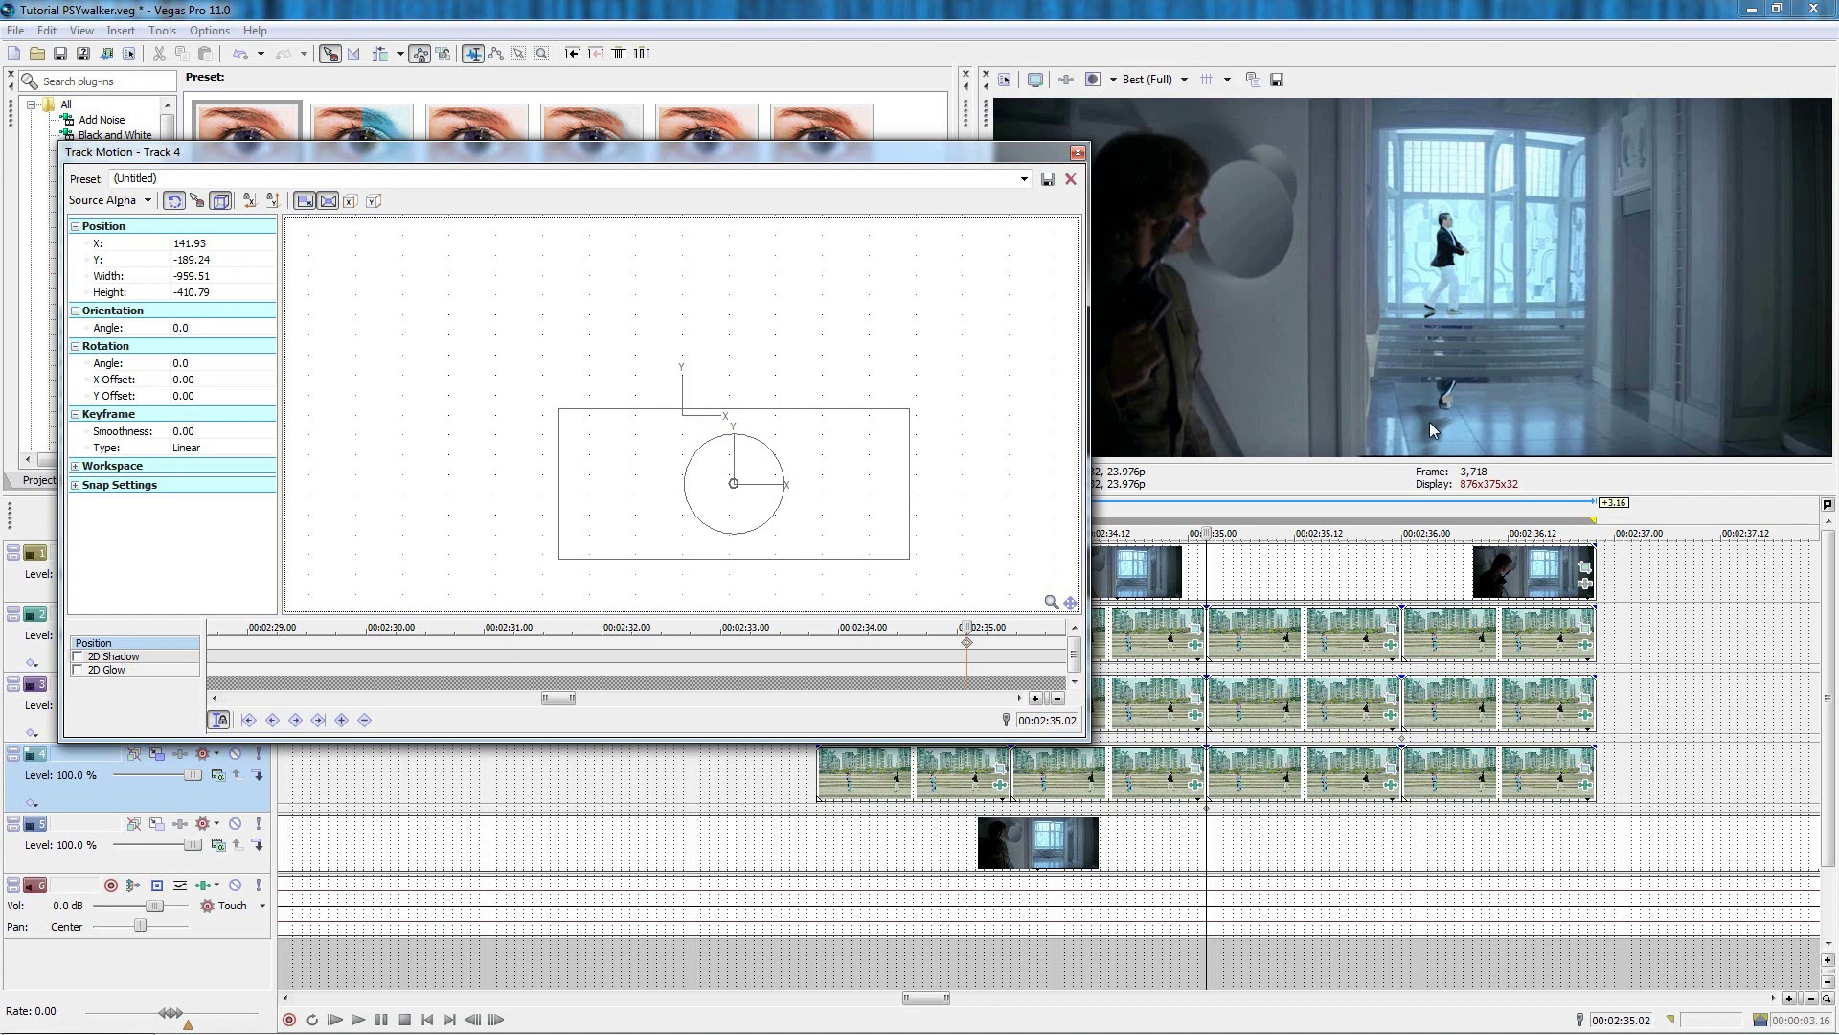
click(1078, 153)
Insert a video track above the flipped PSY clips and copy the bottom hallway footage from 00:02:32.11 to 00:02:36.22 onto it.
right_click(69, 798)
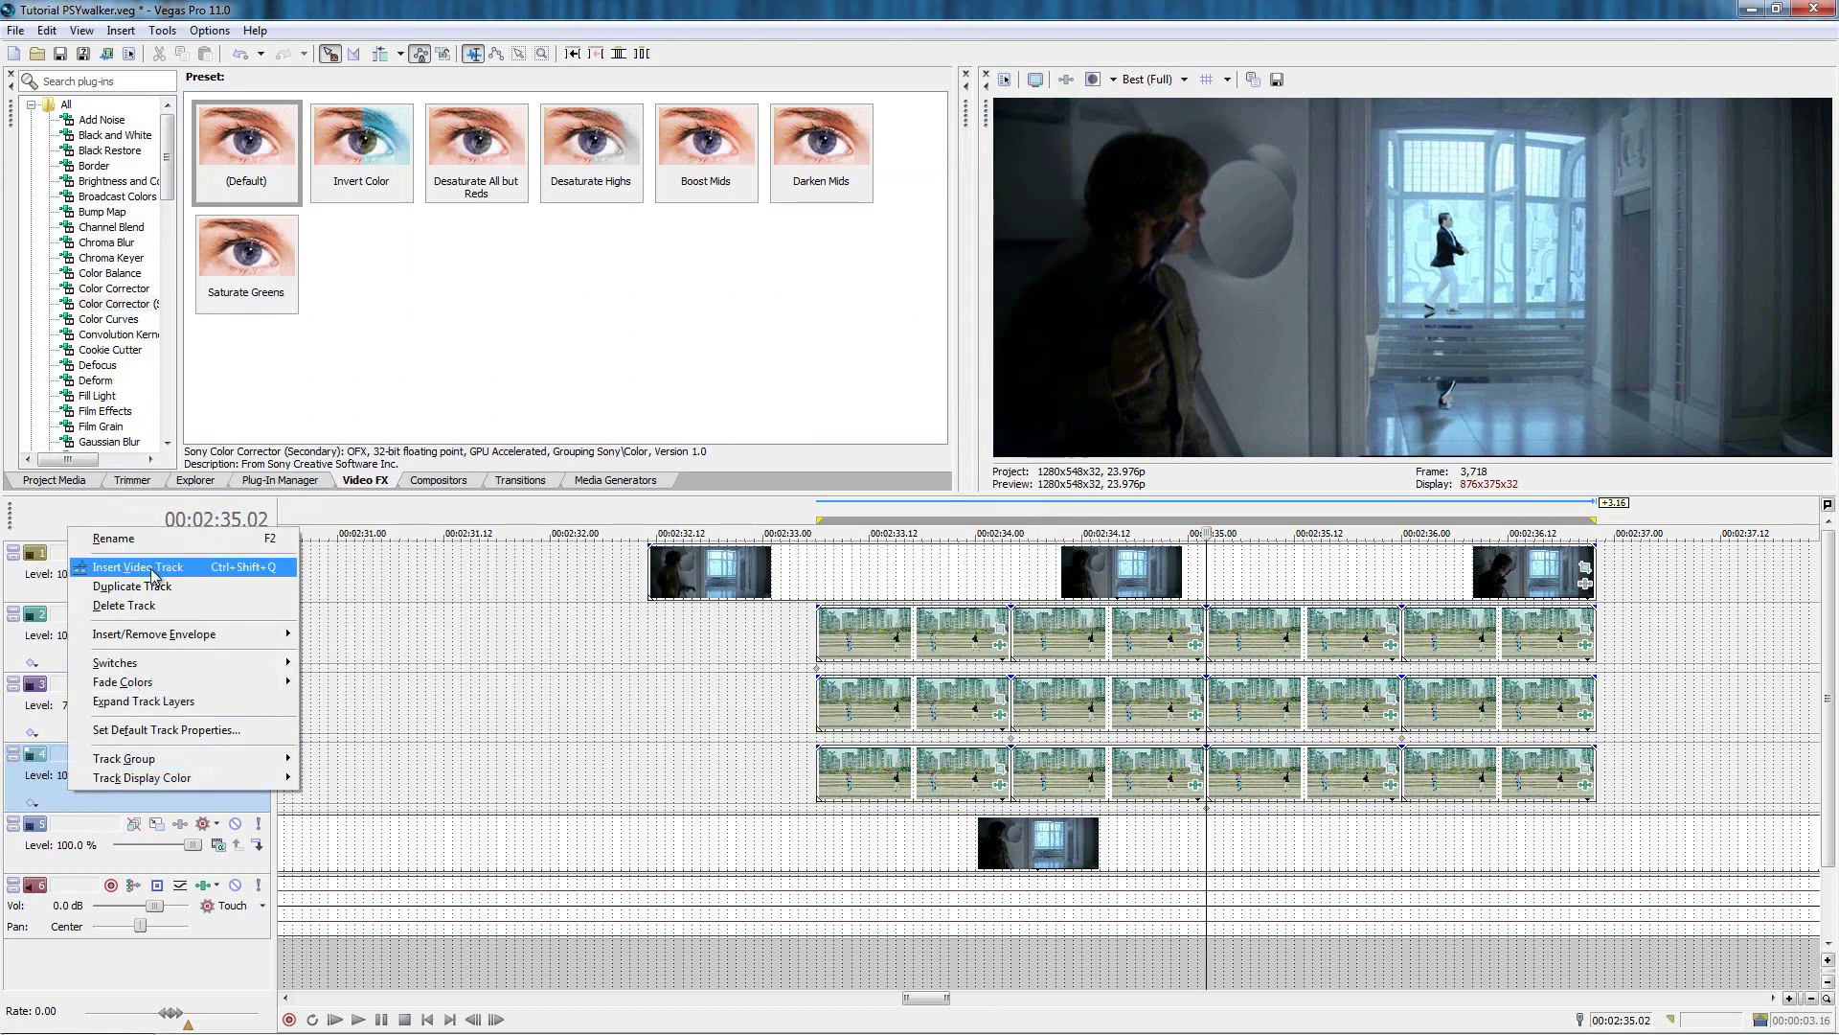
click(115, 571)
scroll(670, 771, down, 2)
drag(704, 771, 1298, 771)
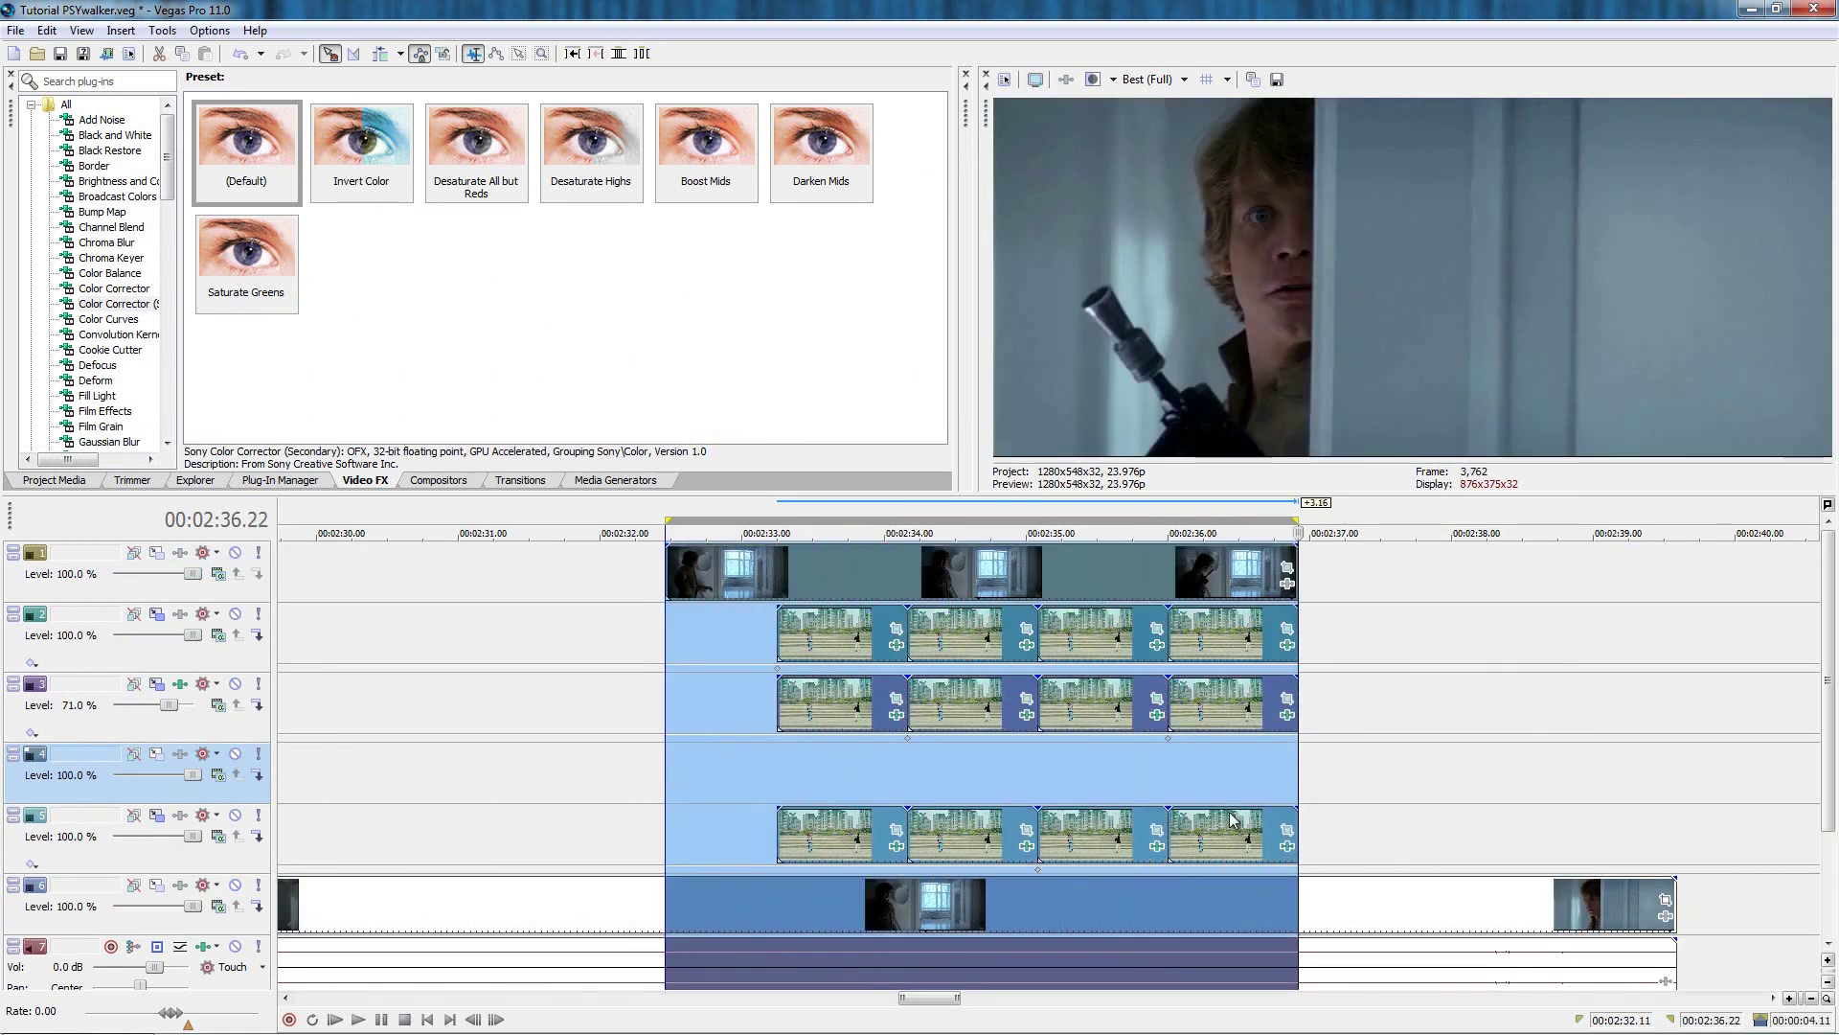
click(1041, 926)
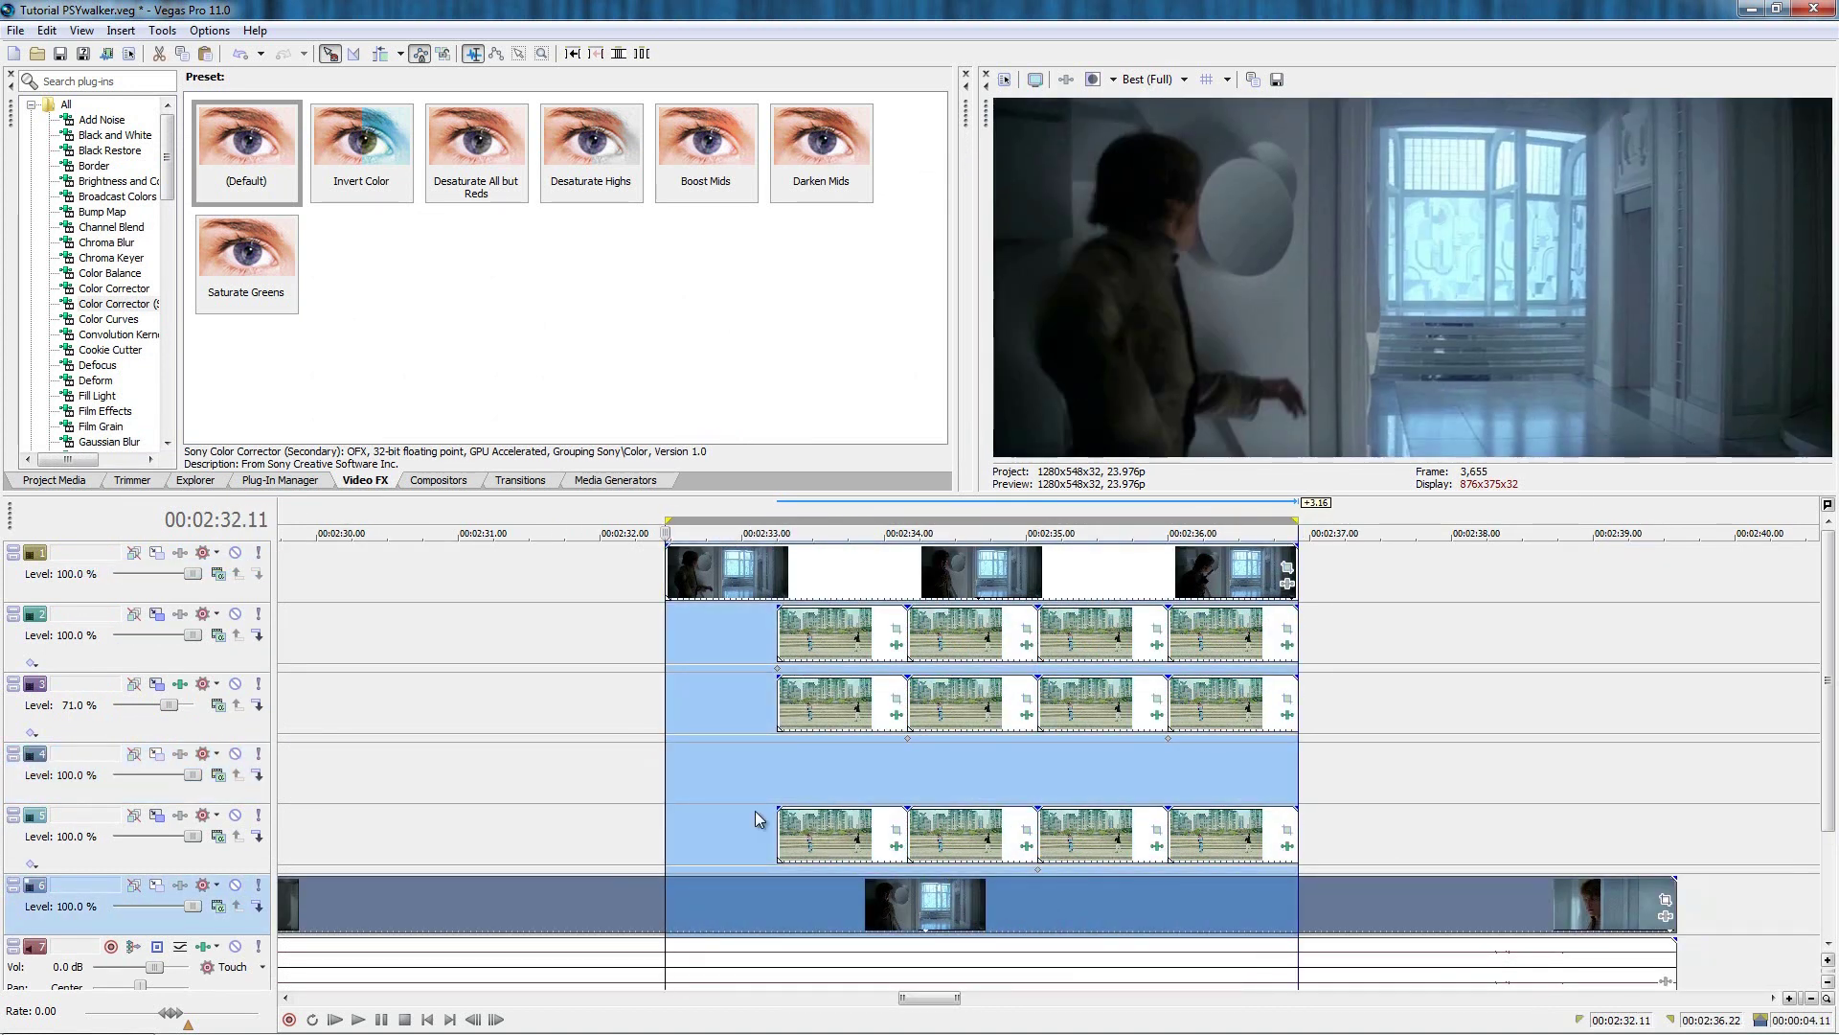
click(1014, 768)
scroll(1014, 768, up, 3)
key(ctrl+v)
scroll(1014, 768, down, 3)
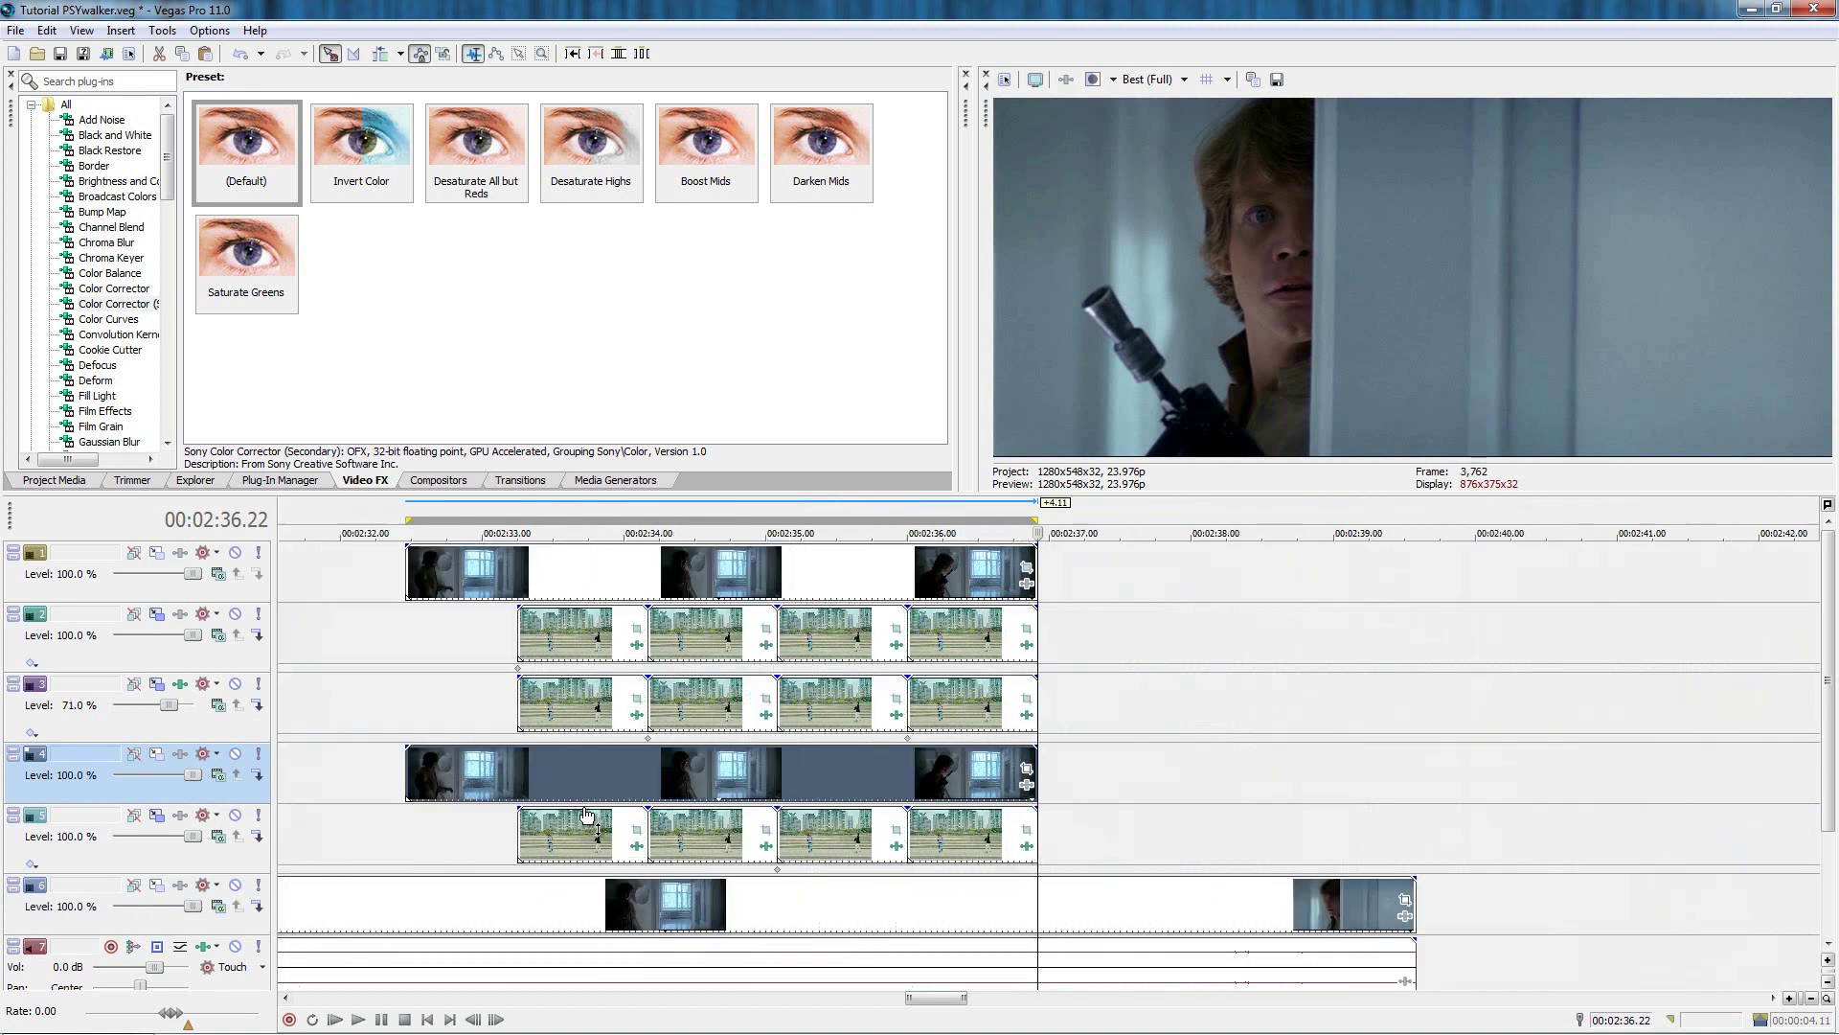
key(Home)
Draw a four-point mask around the area below the window on Track 4's hallway clip and preview the composite.
click(1026, 769)
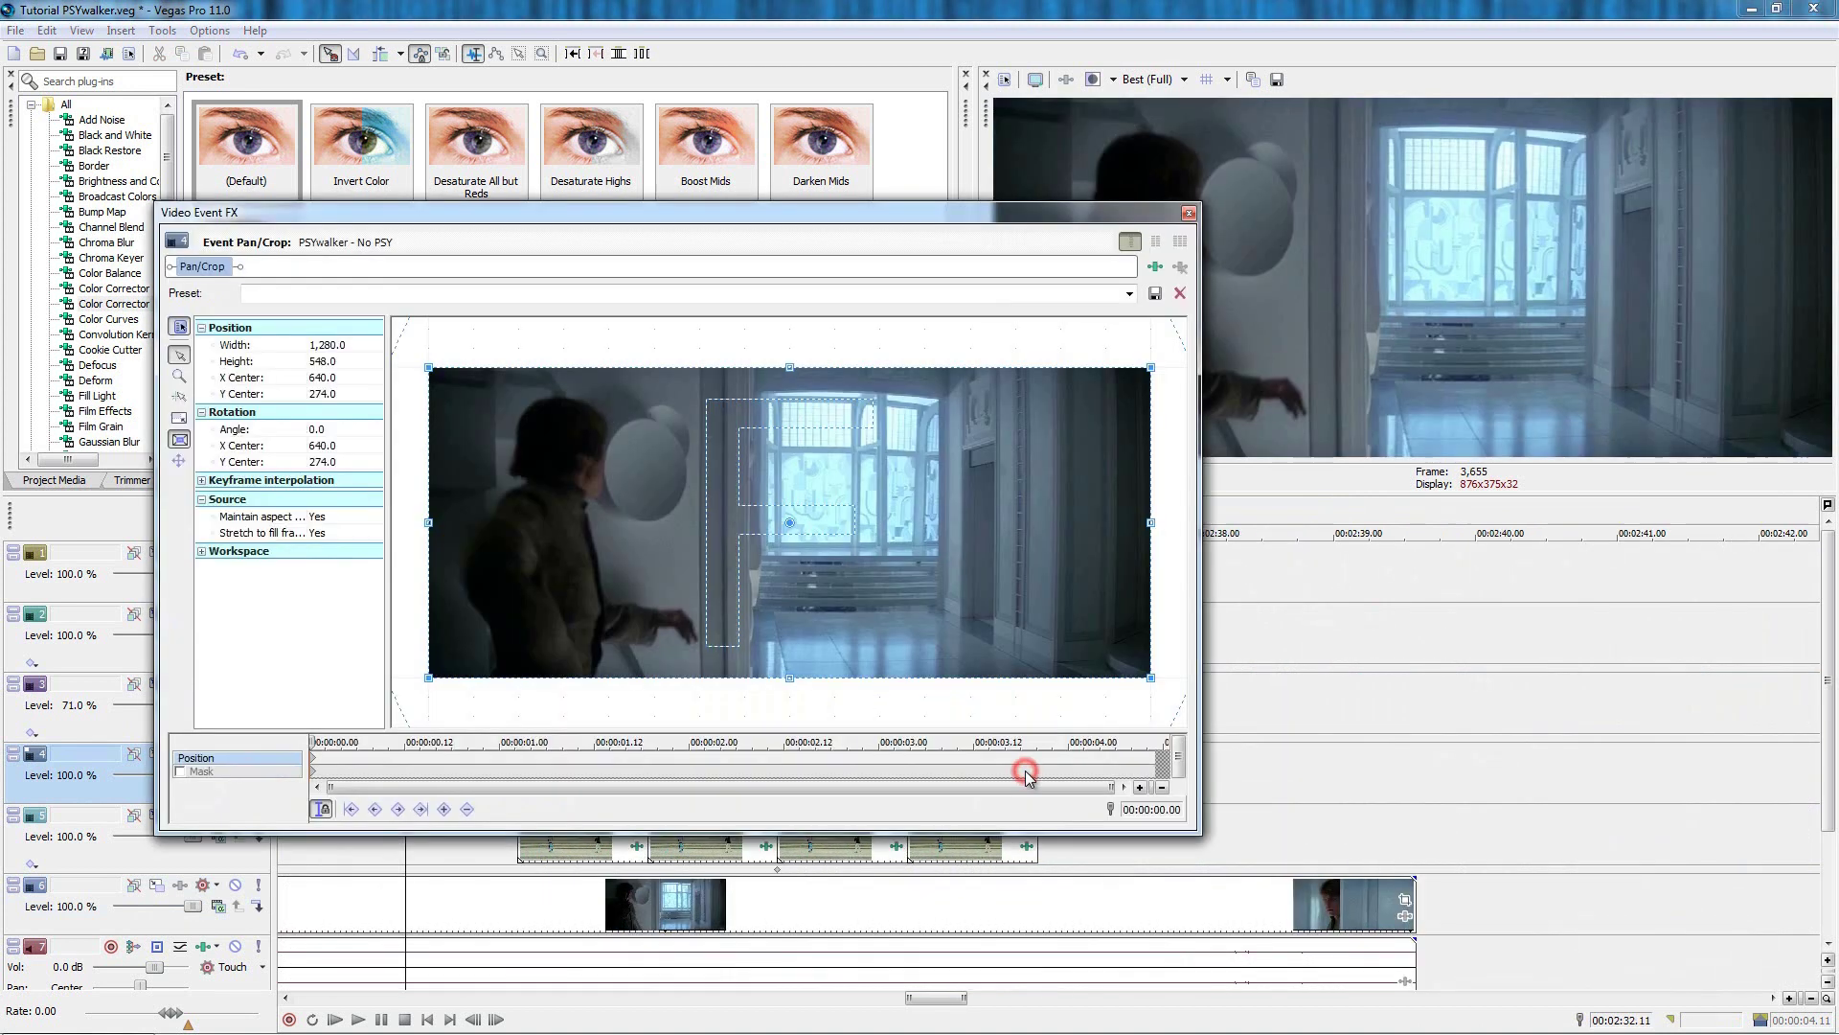
click(202, 770)
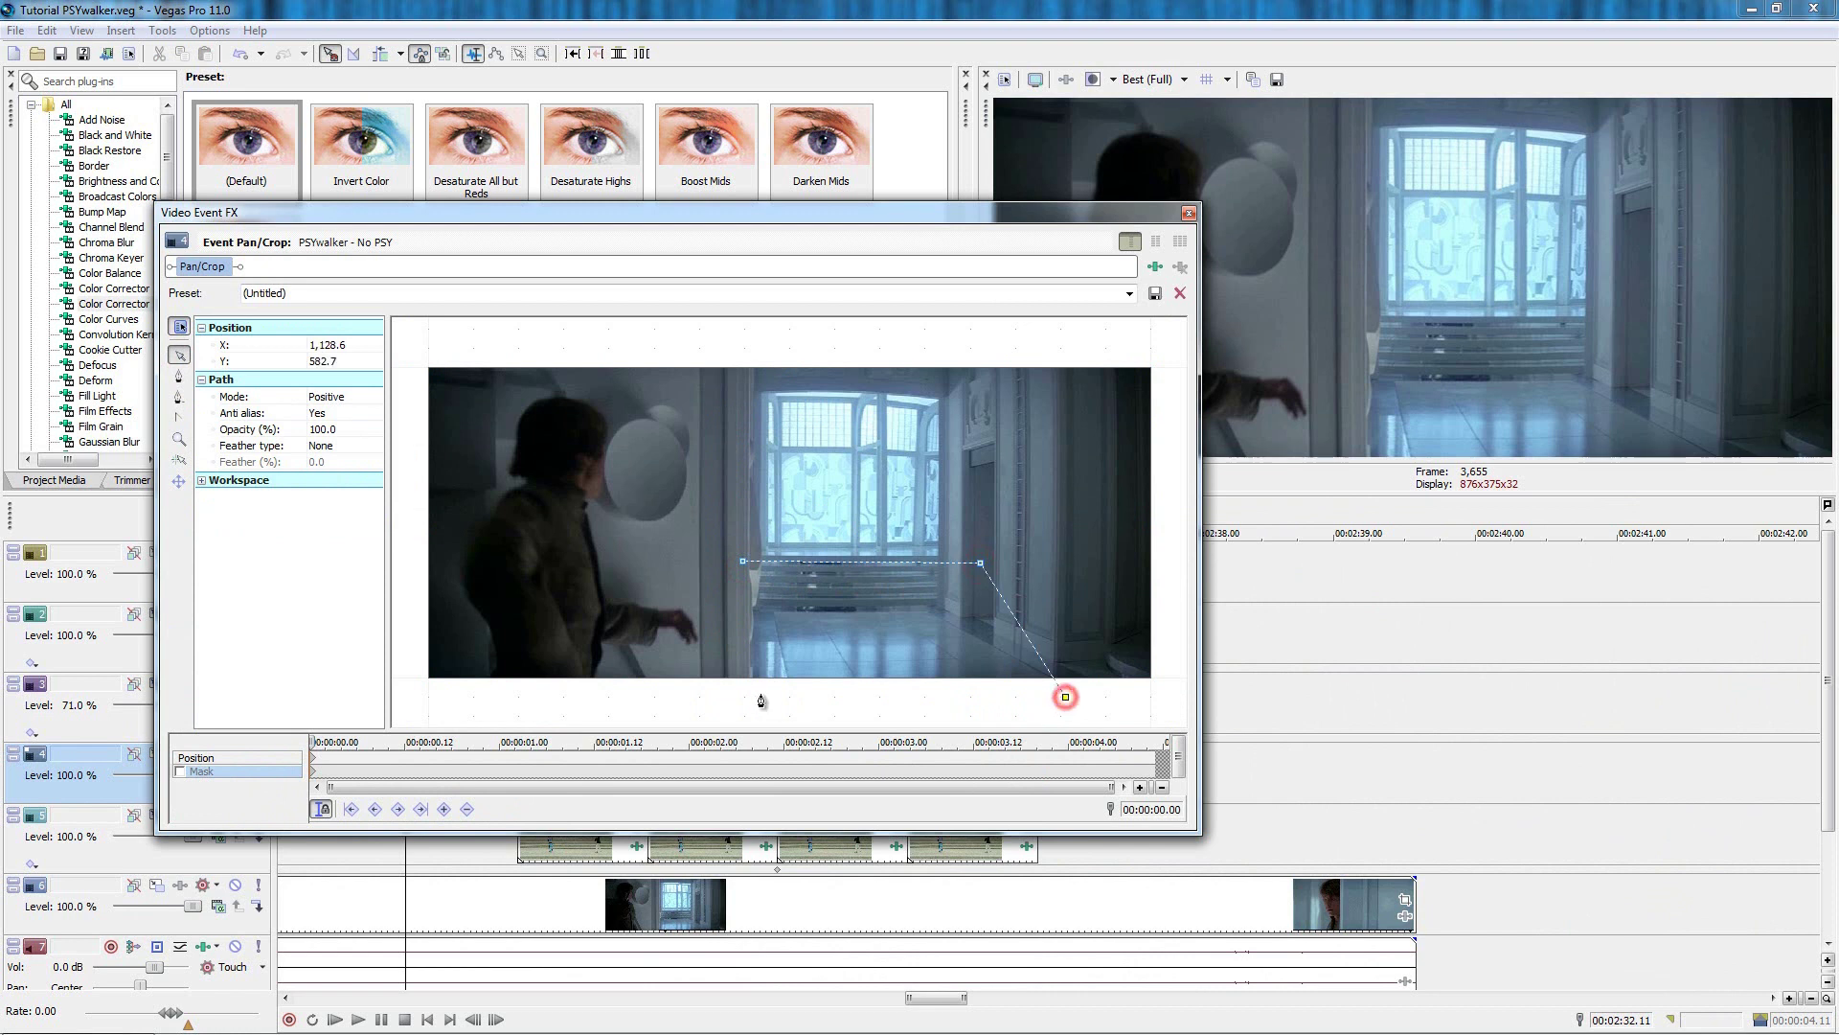
click(742, 563)
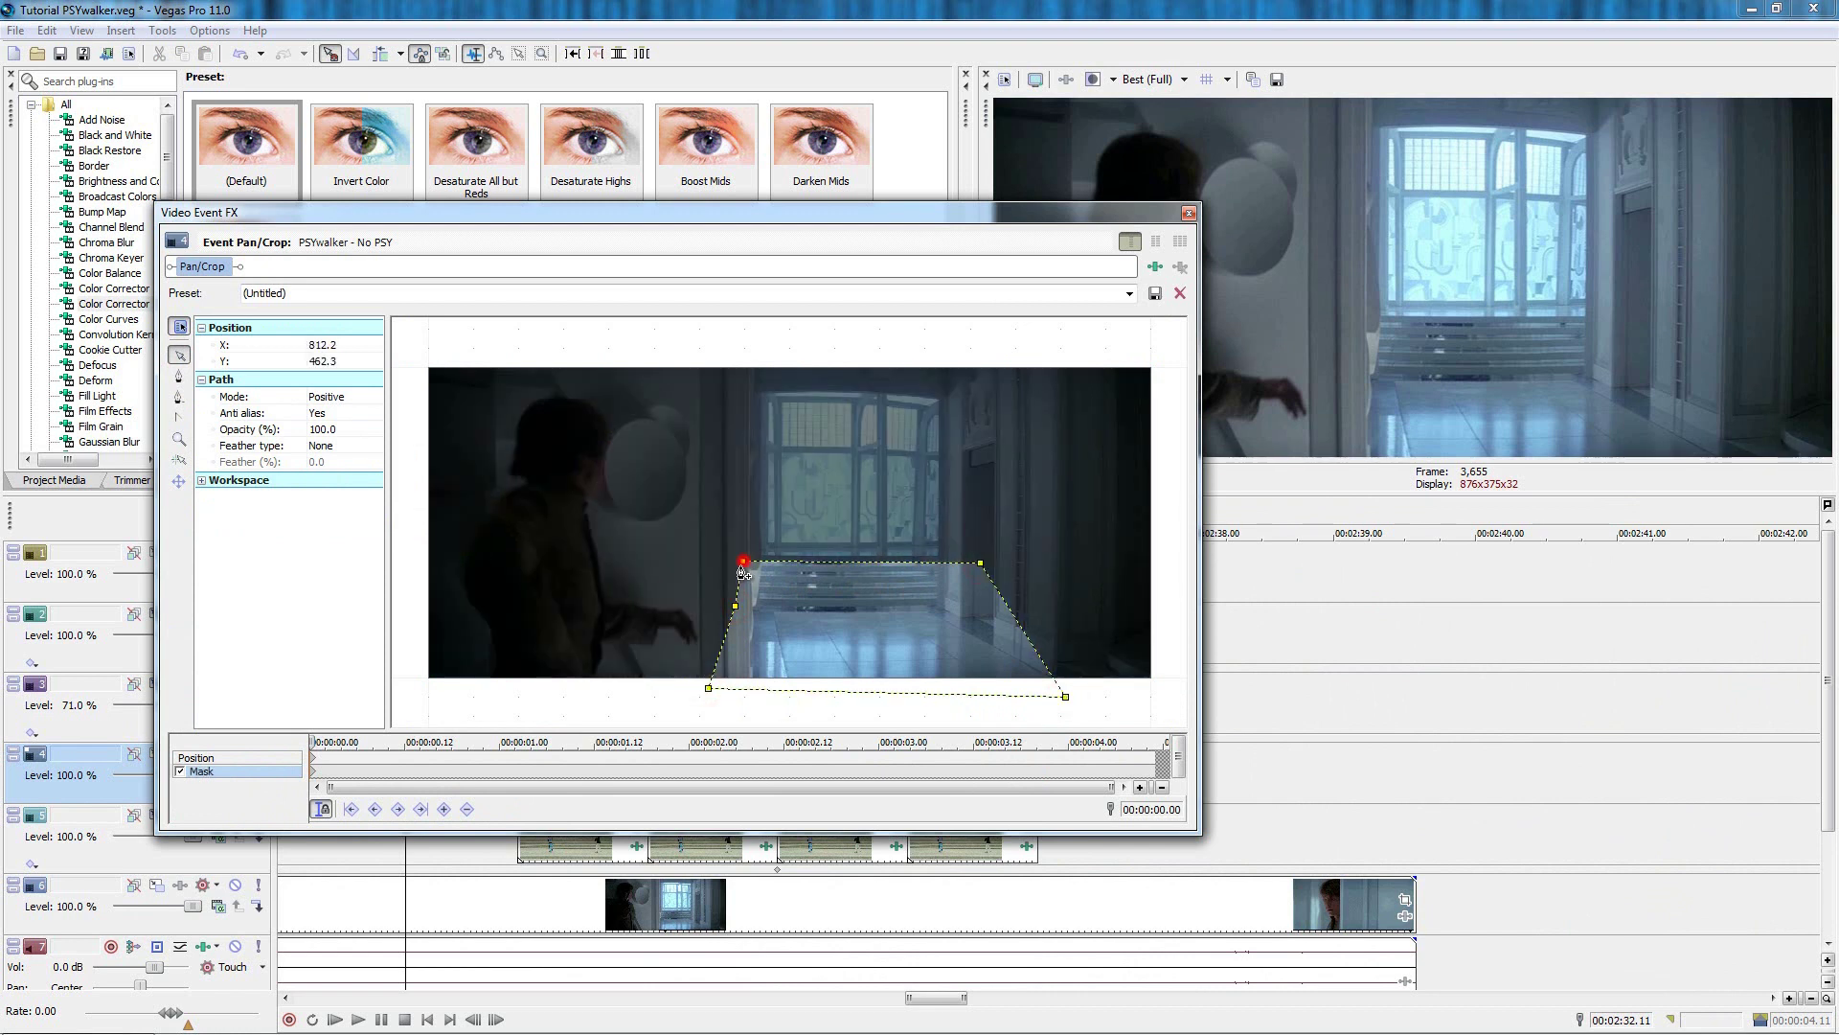
click(1189, 213)
key(space)
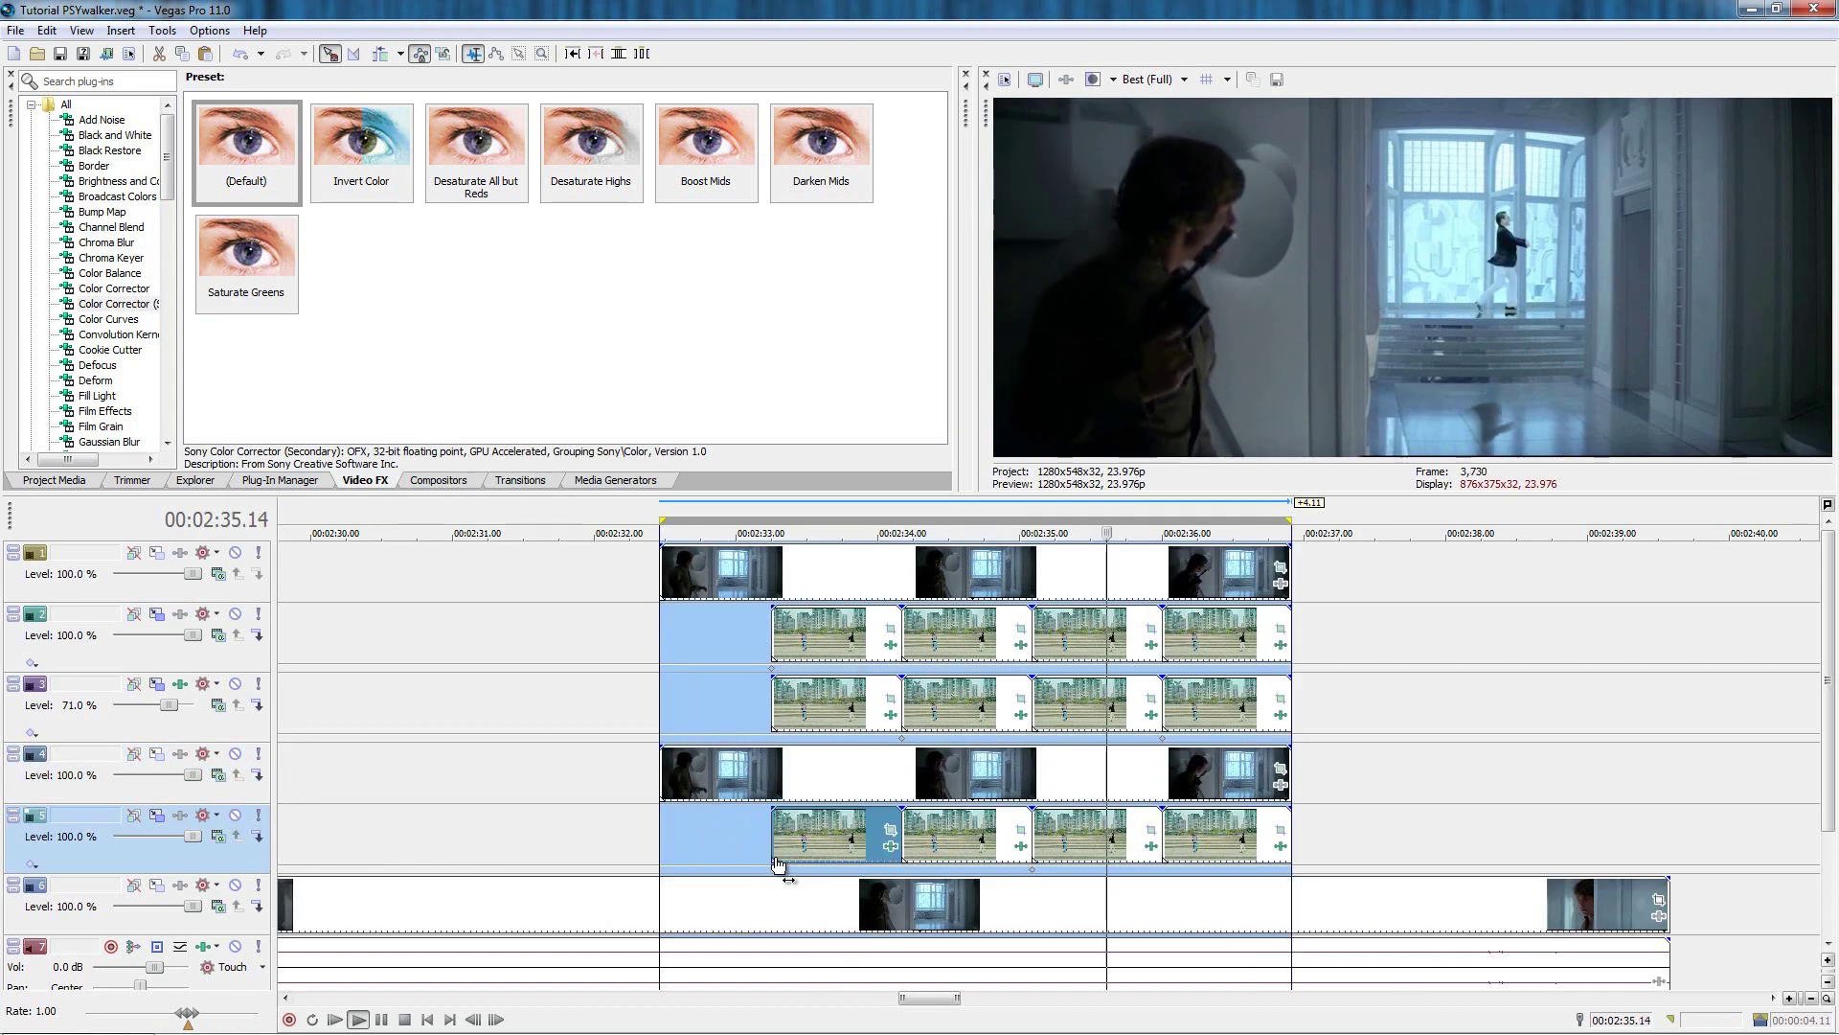
key(space)
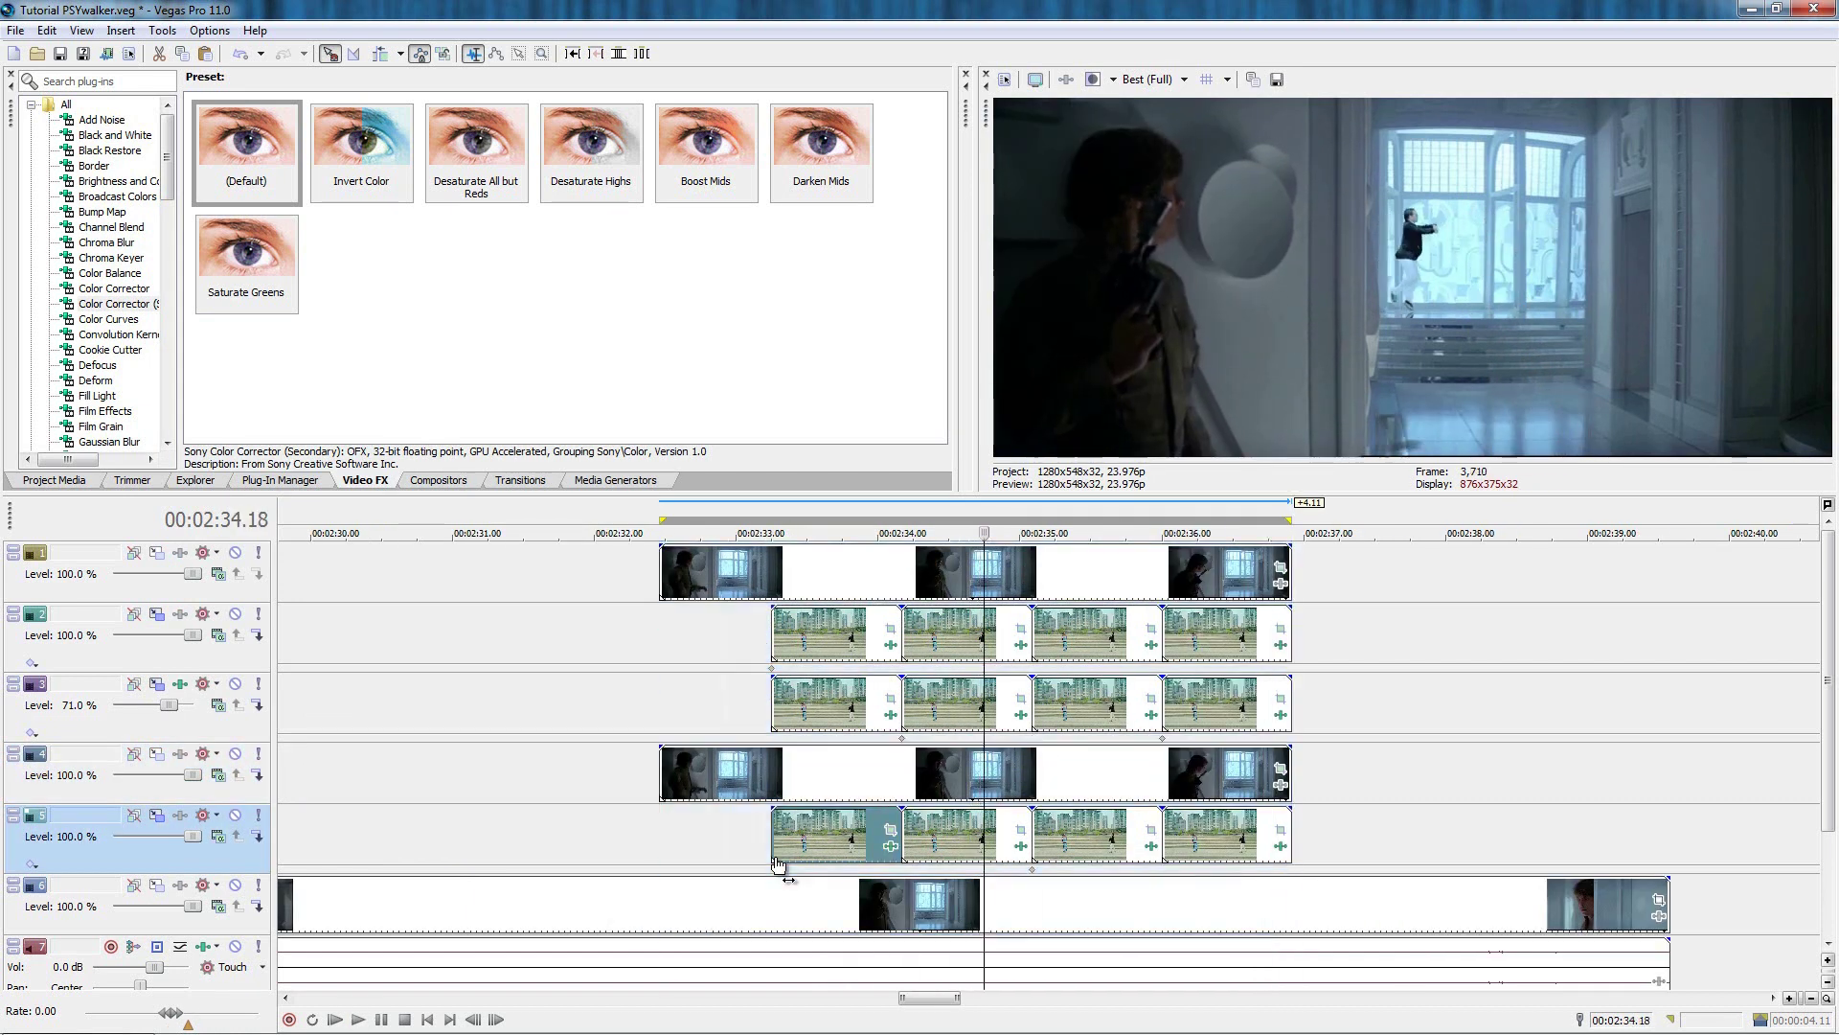
At 00:02:35.02, add the Sony Brightness and Contrast and Sony Radial Blur effects to Track 5.
key(alt+Right)
key(alt+Right)
key(alt+Right)
key(alt+Right)
key(alt+Right)
key(alt+Right)
key(alt+Right)
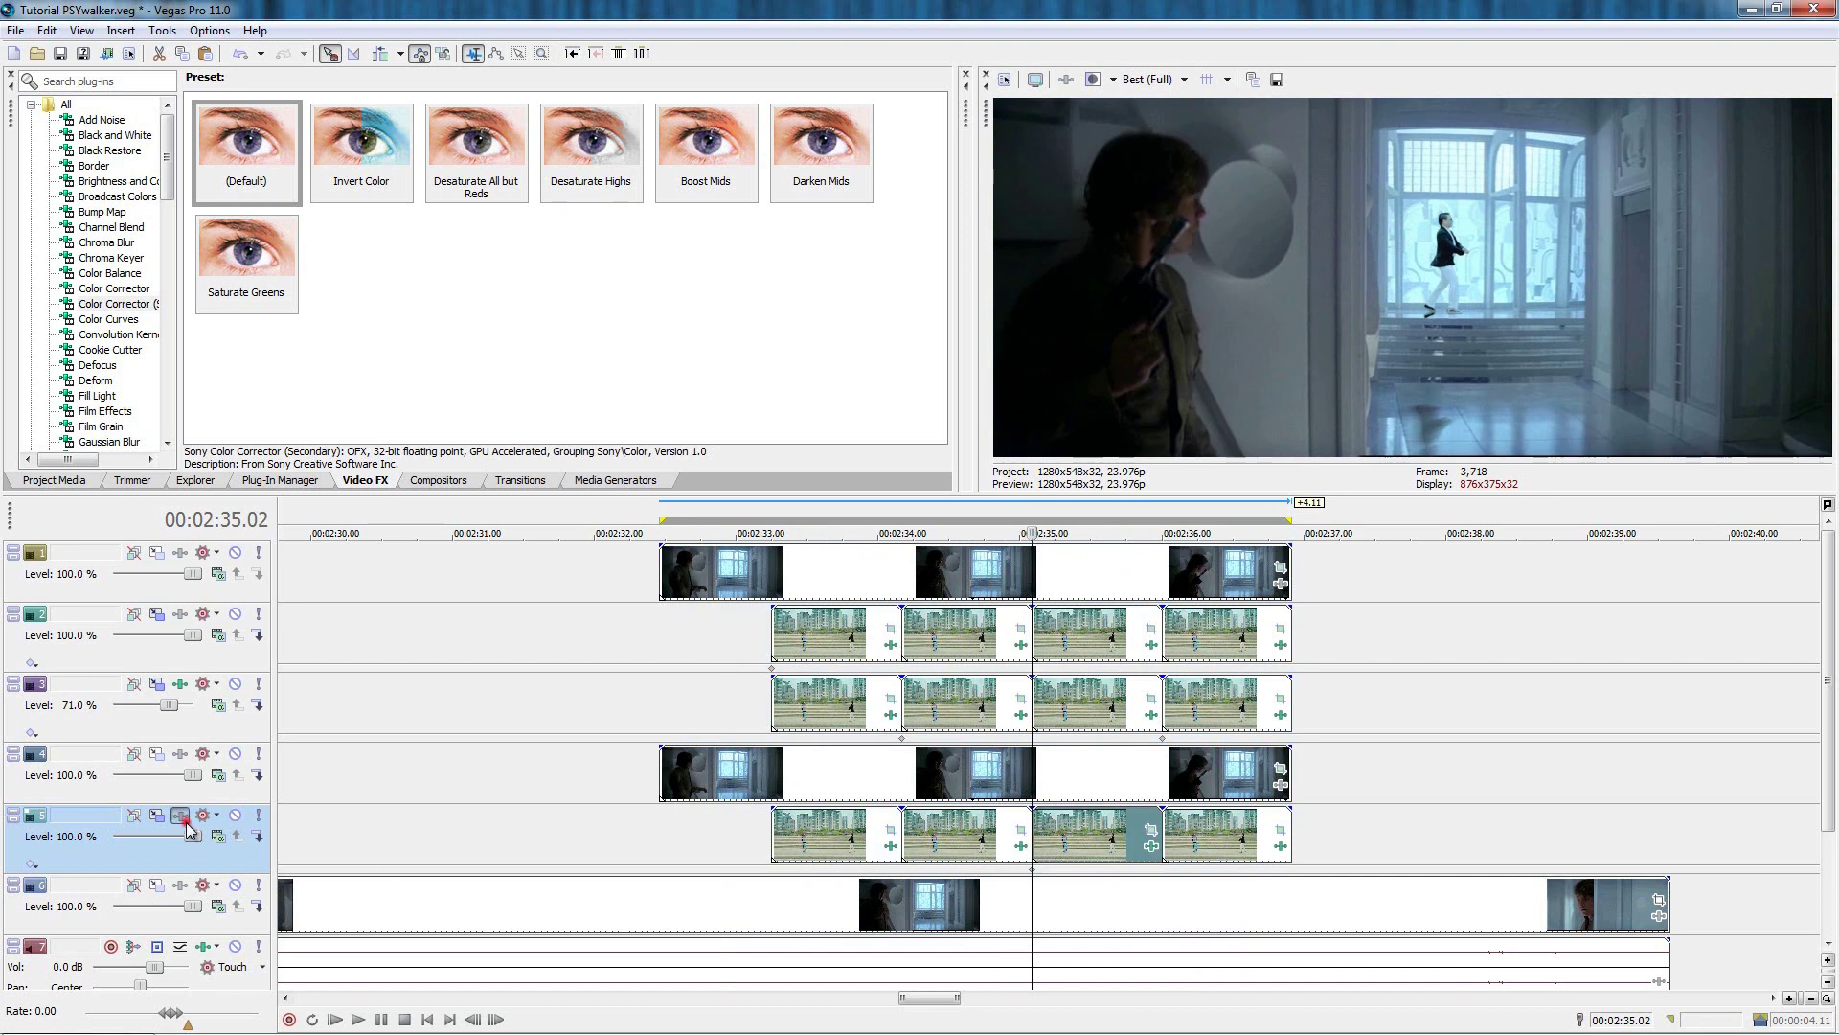
click(180, 815)
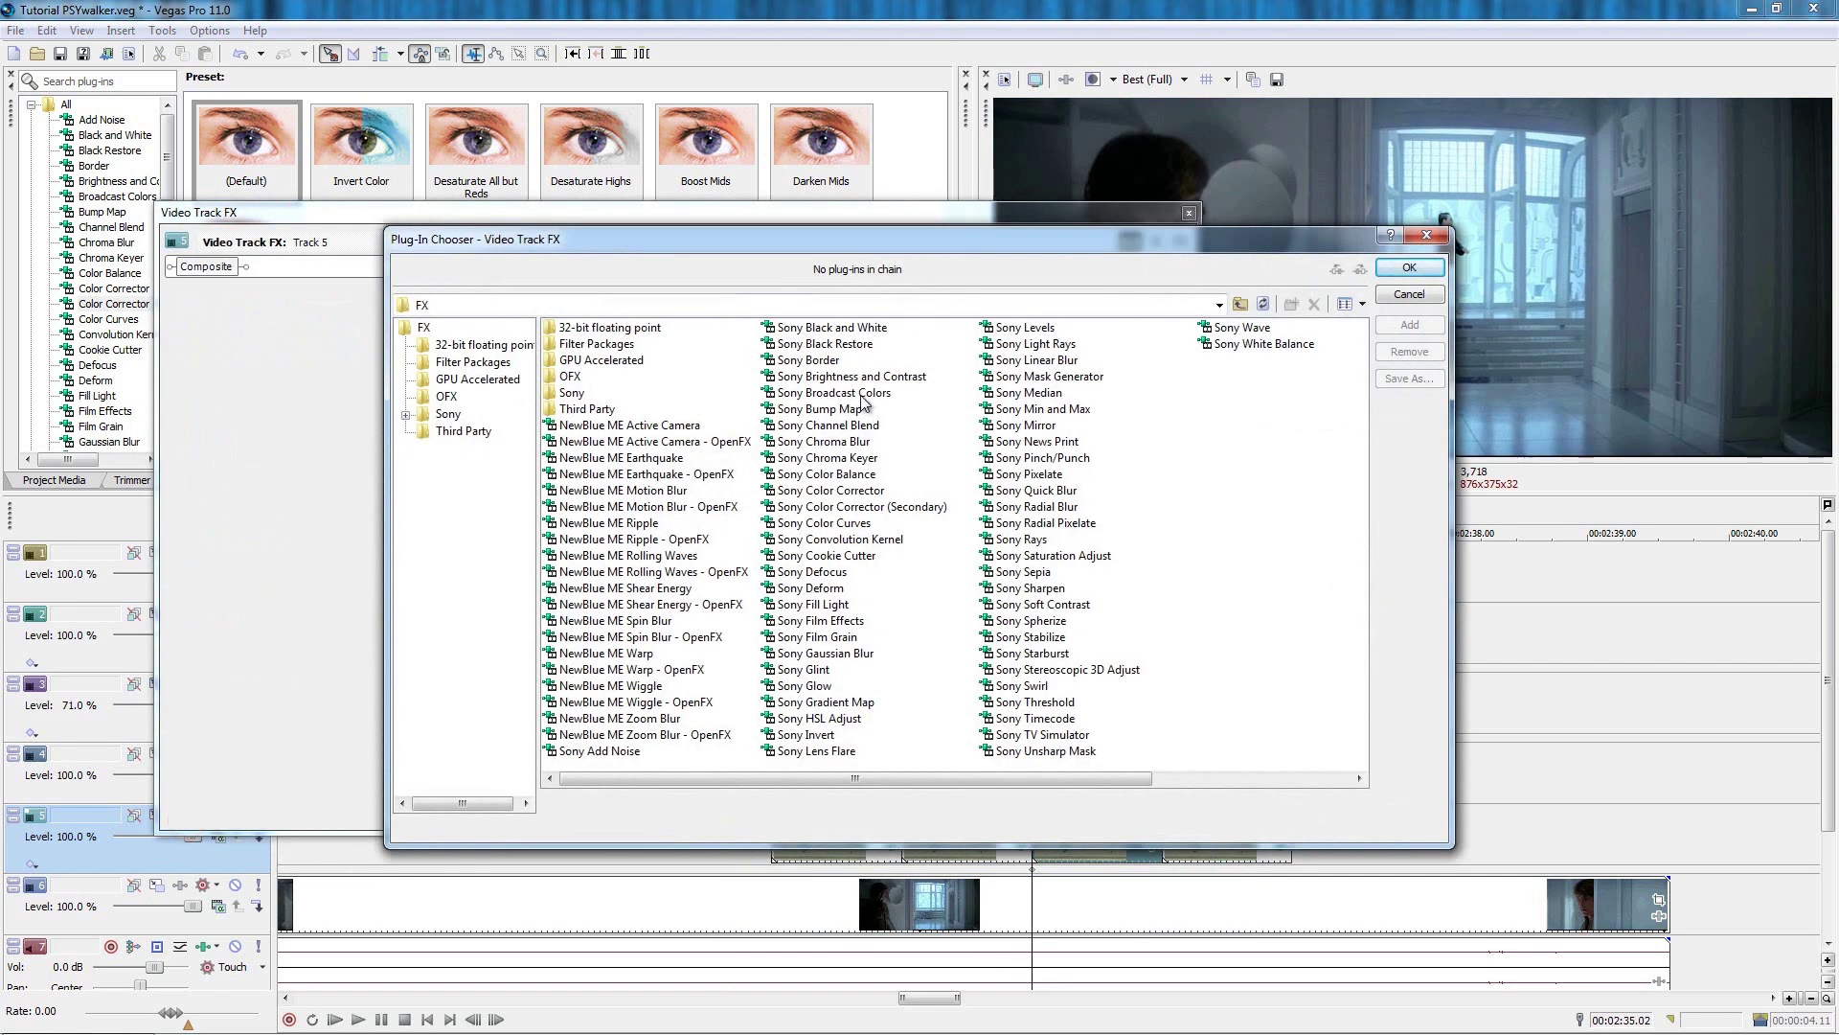
double_click(872, 383)
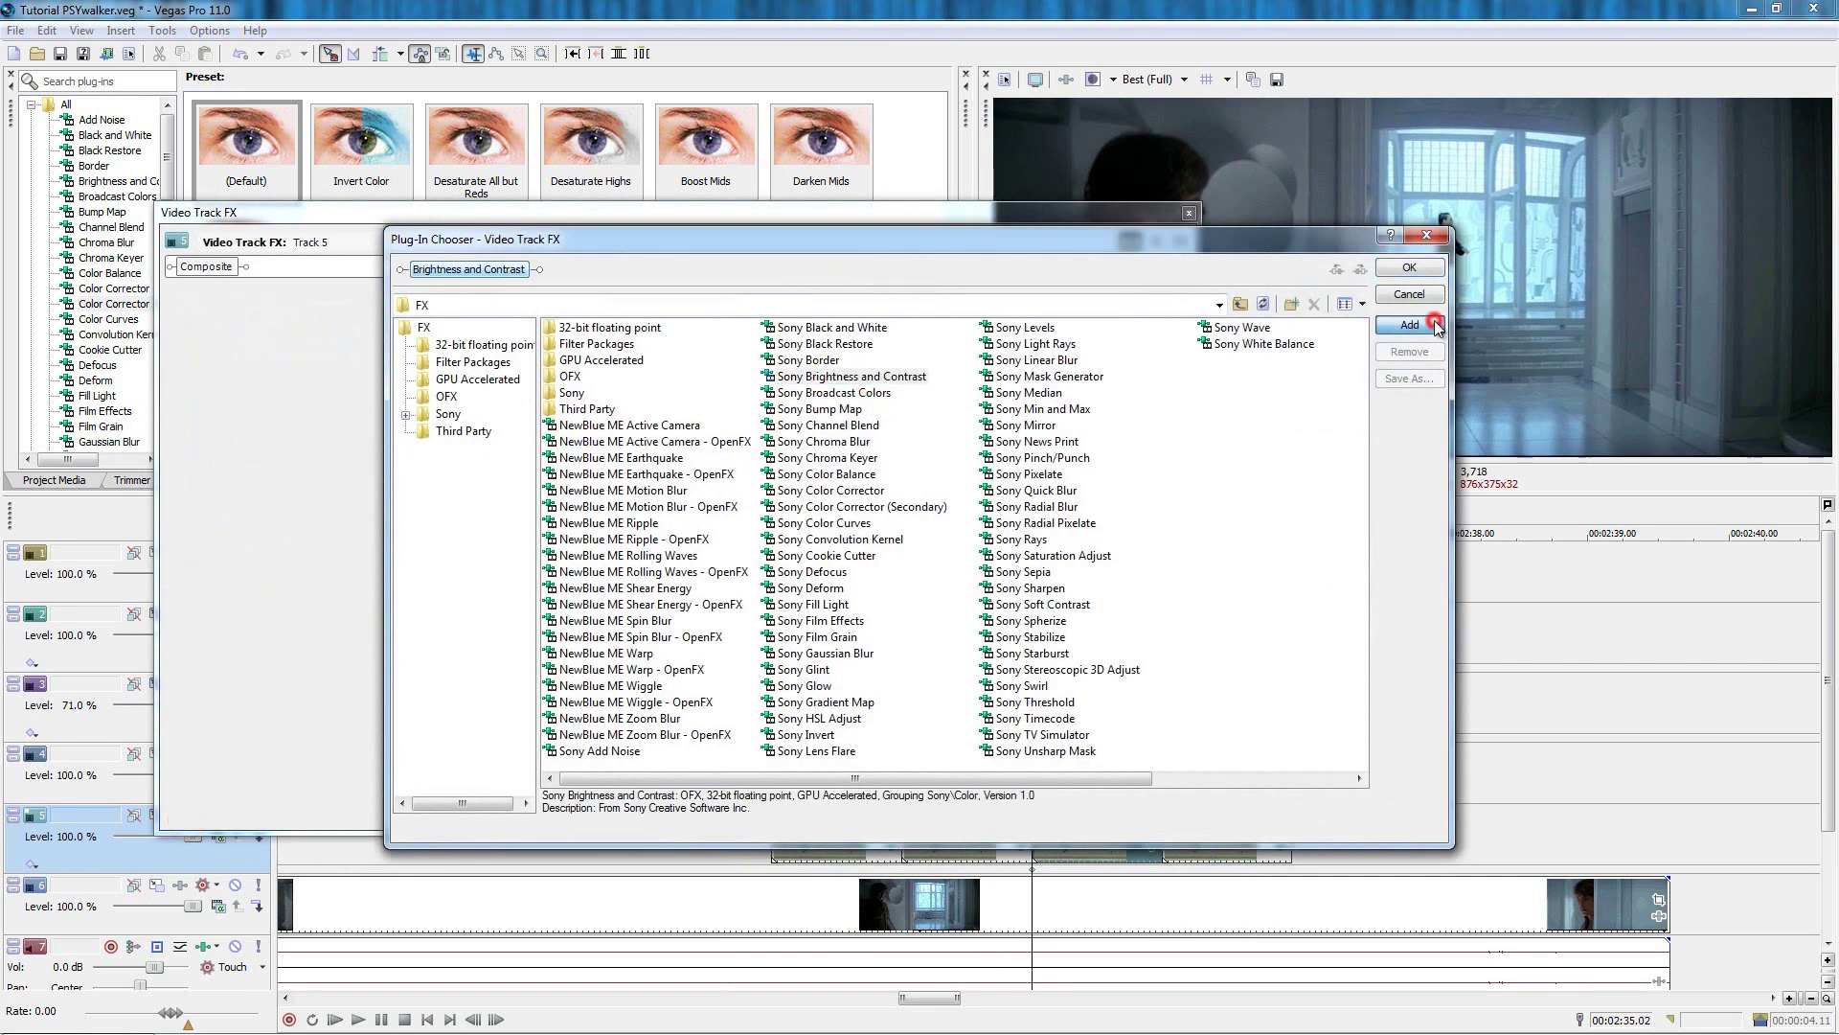
click(1044, 507)
click(1426, 323)
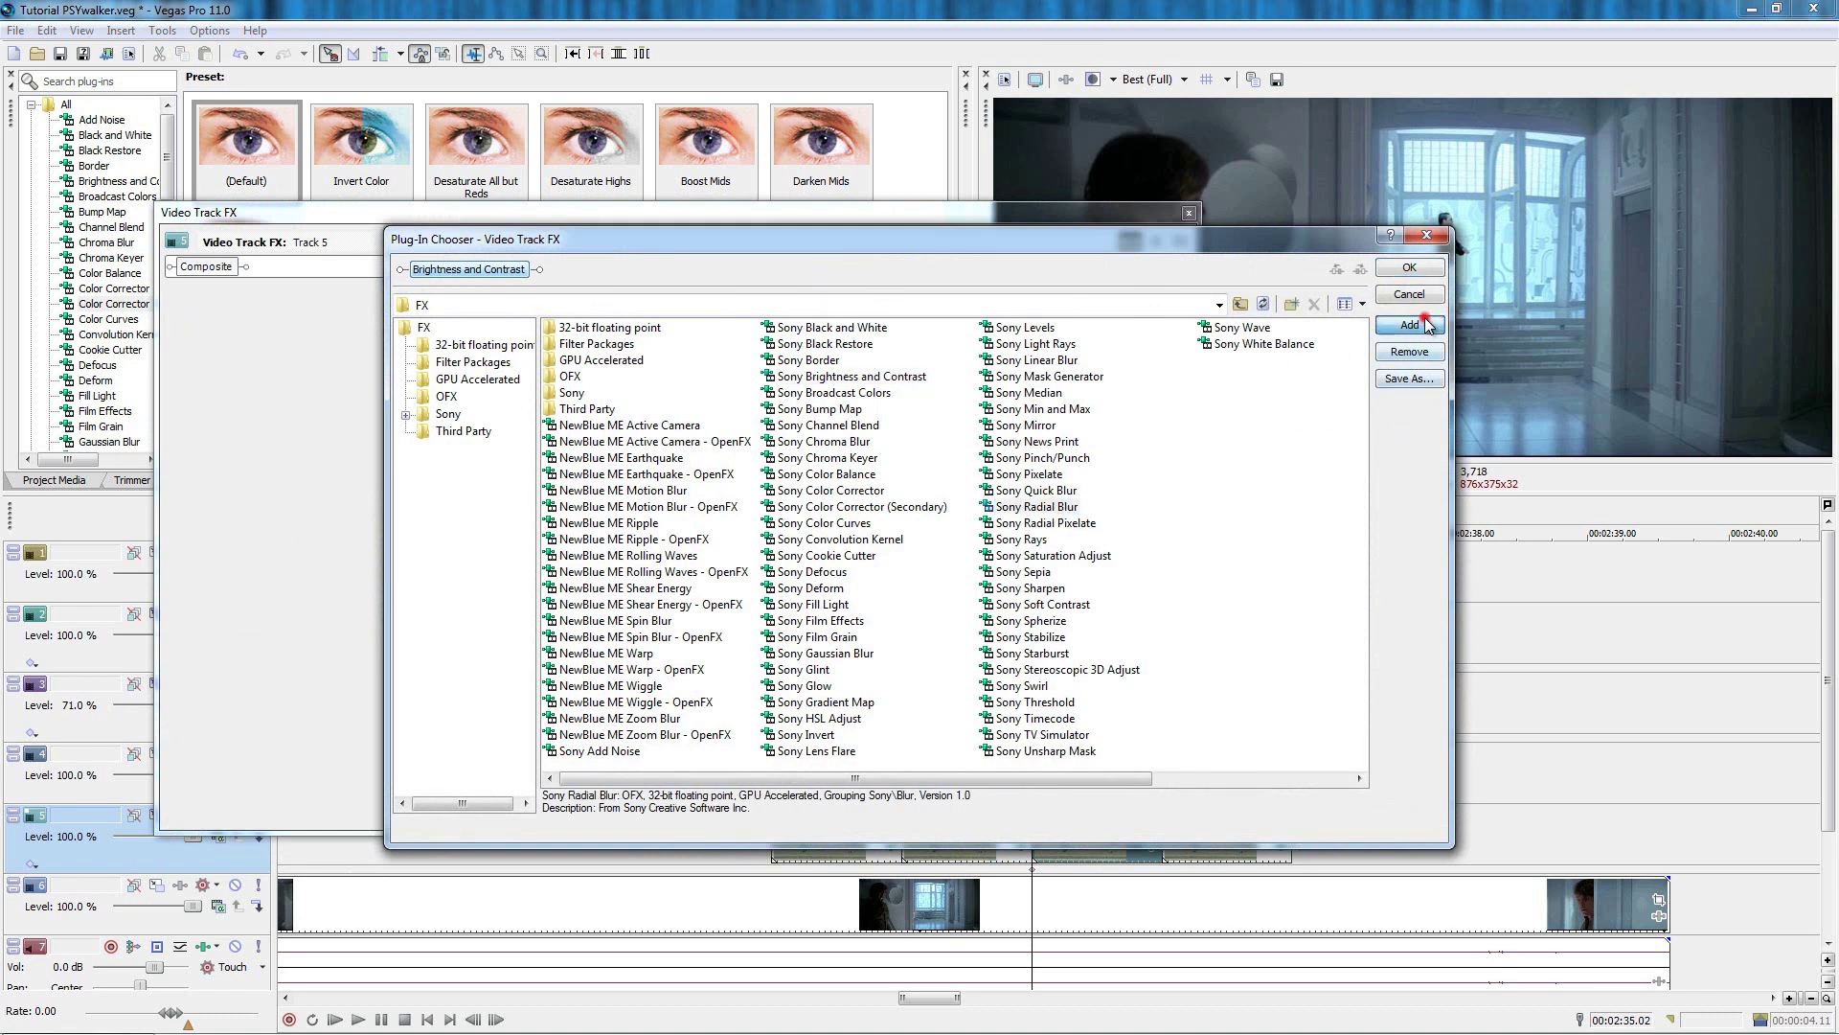
click(1409, 267)
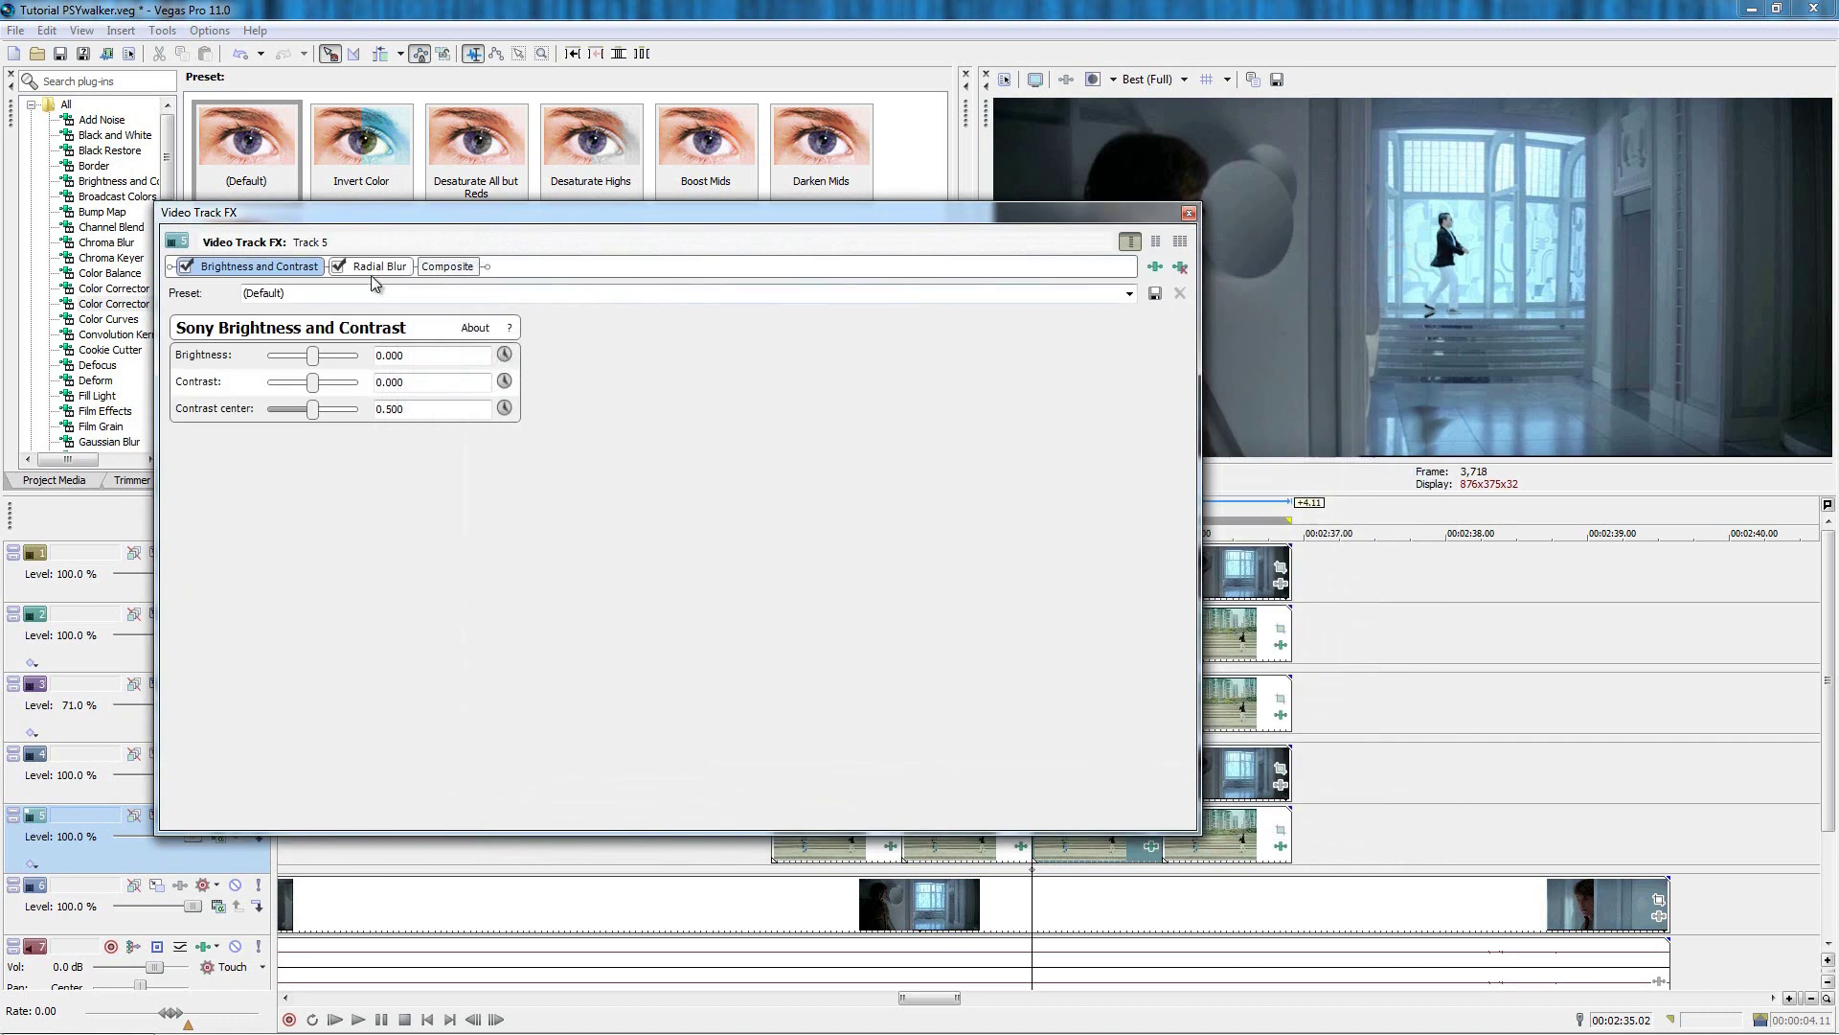
Set Track 5's brightness to about -0.368 and adjust its contrast with Radial Blur temporarily bypassed.
click(276, 271)
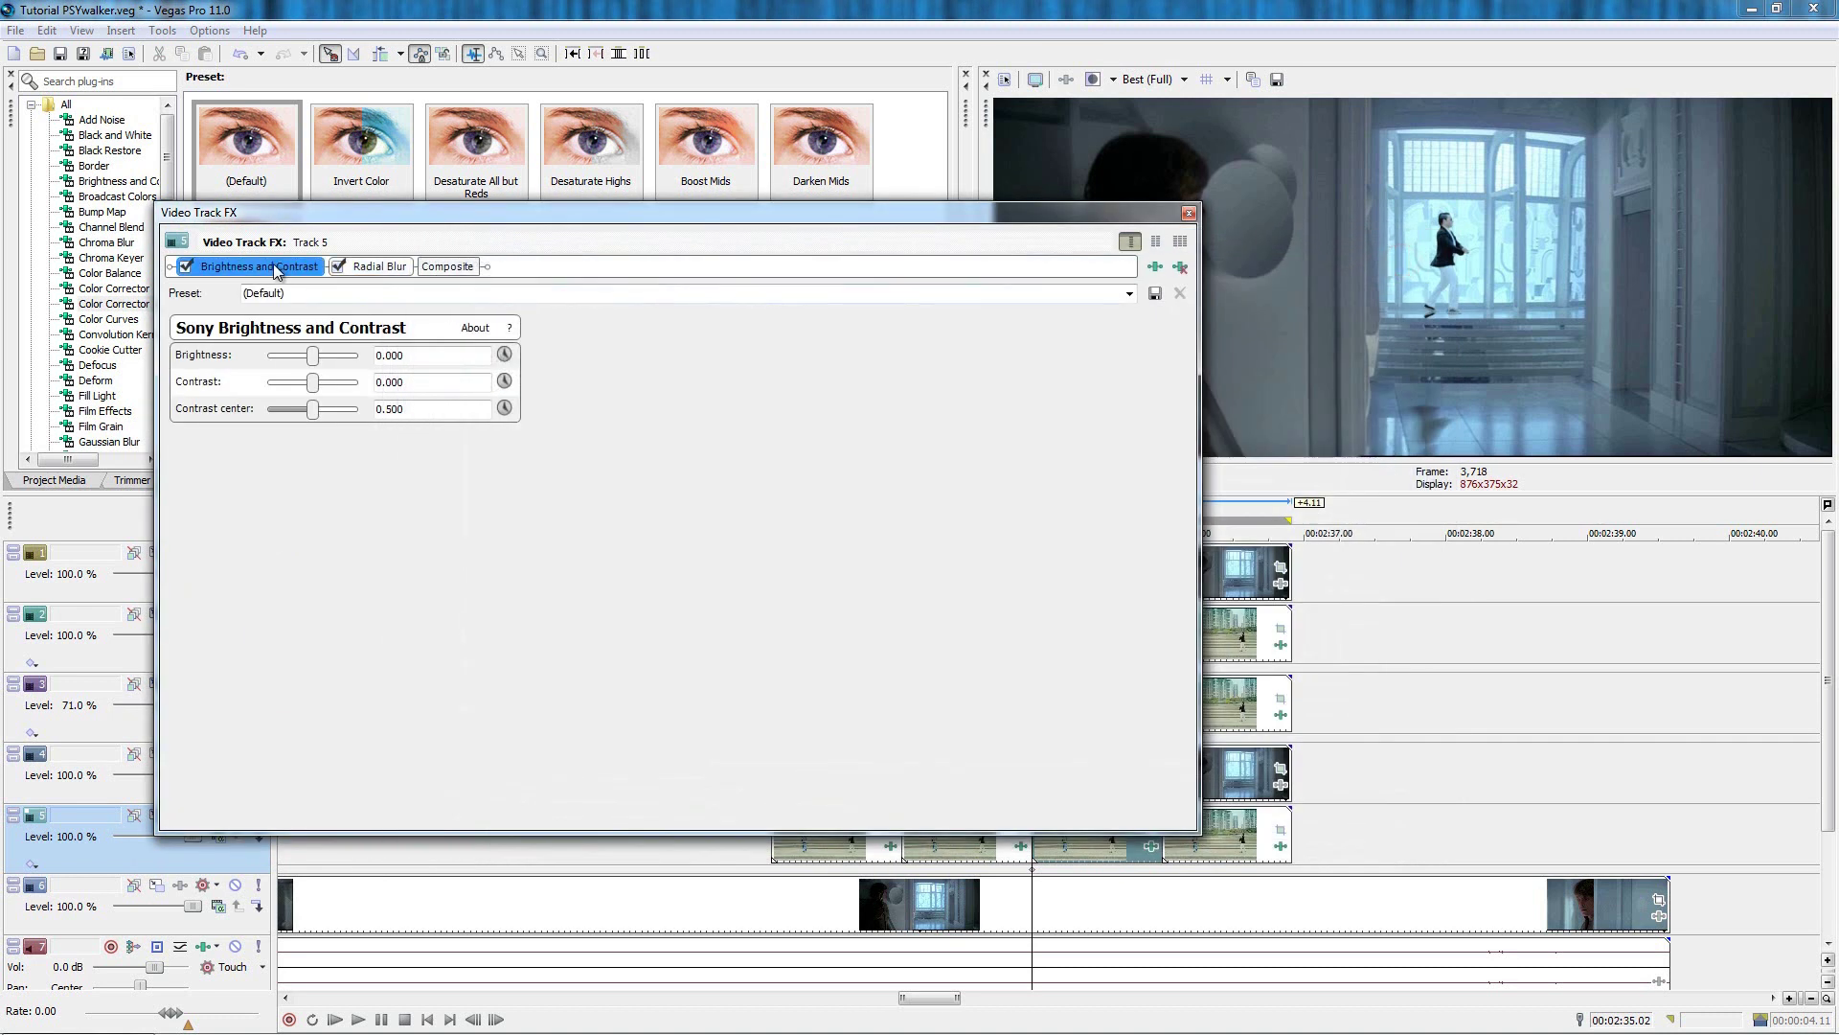
click(339, 267)
click(313, 356)
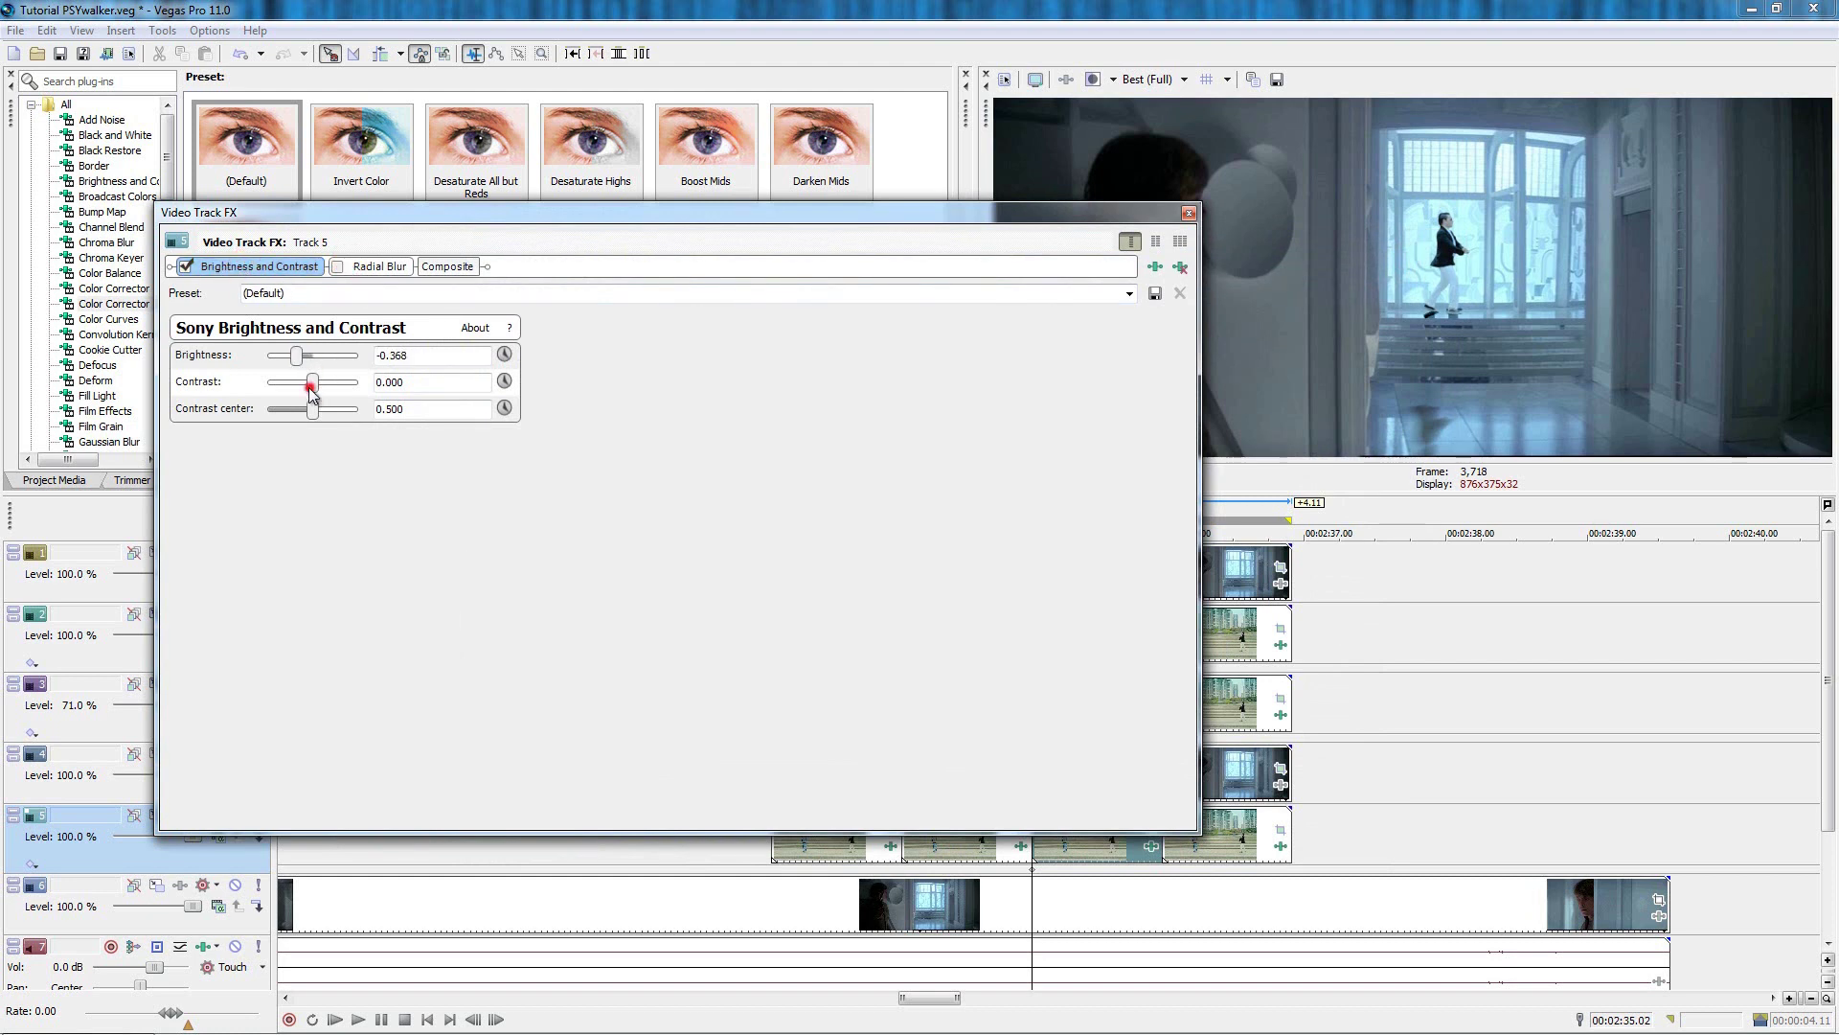
click(339, 266)
Apply a slight Radial Blur to Track 5, lower its level to about 80.7% and preview the reflection.
click(380, 266)
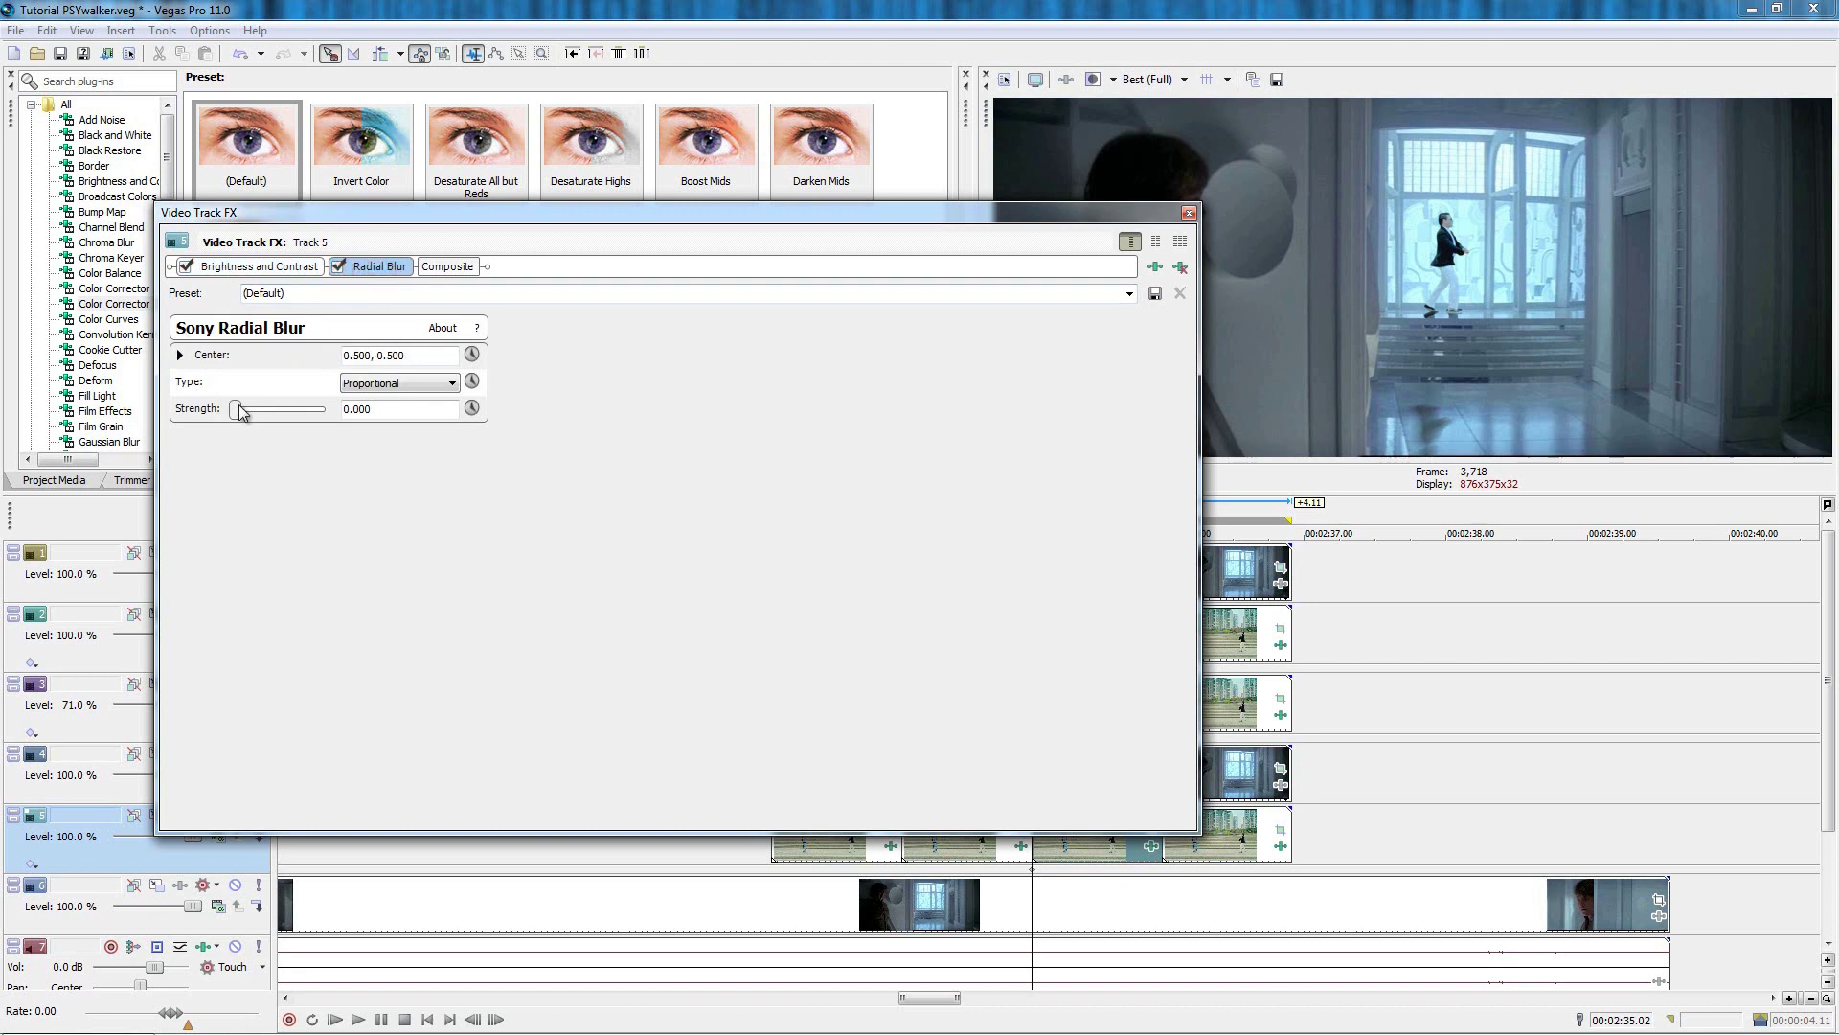
drag(261, 414, 269, 414)
click(1188, 214)
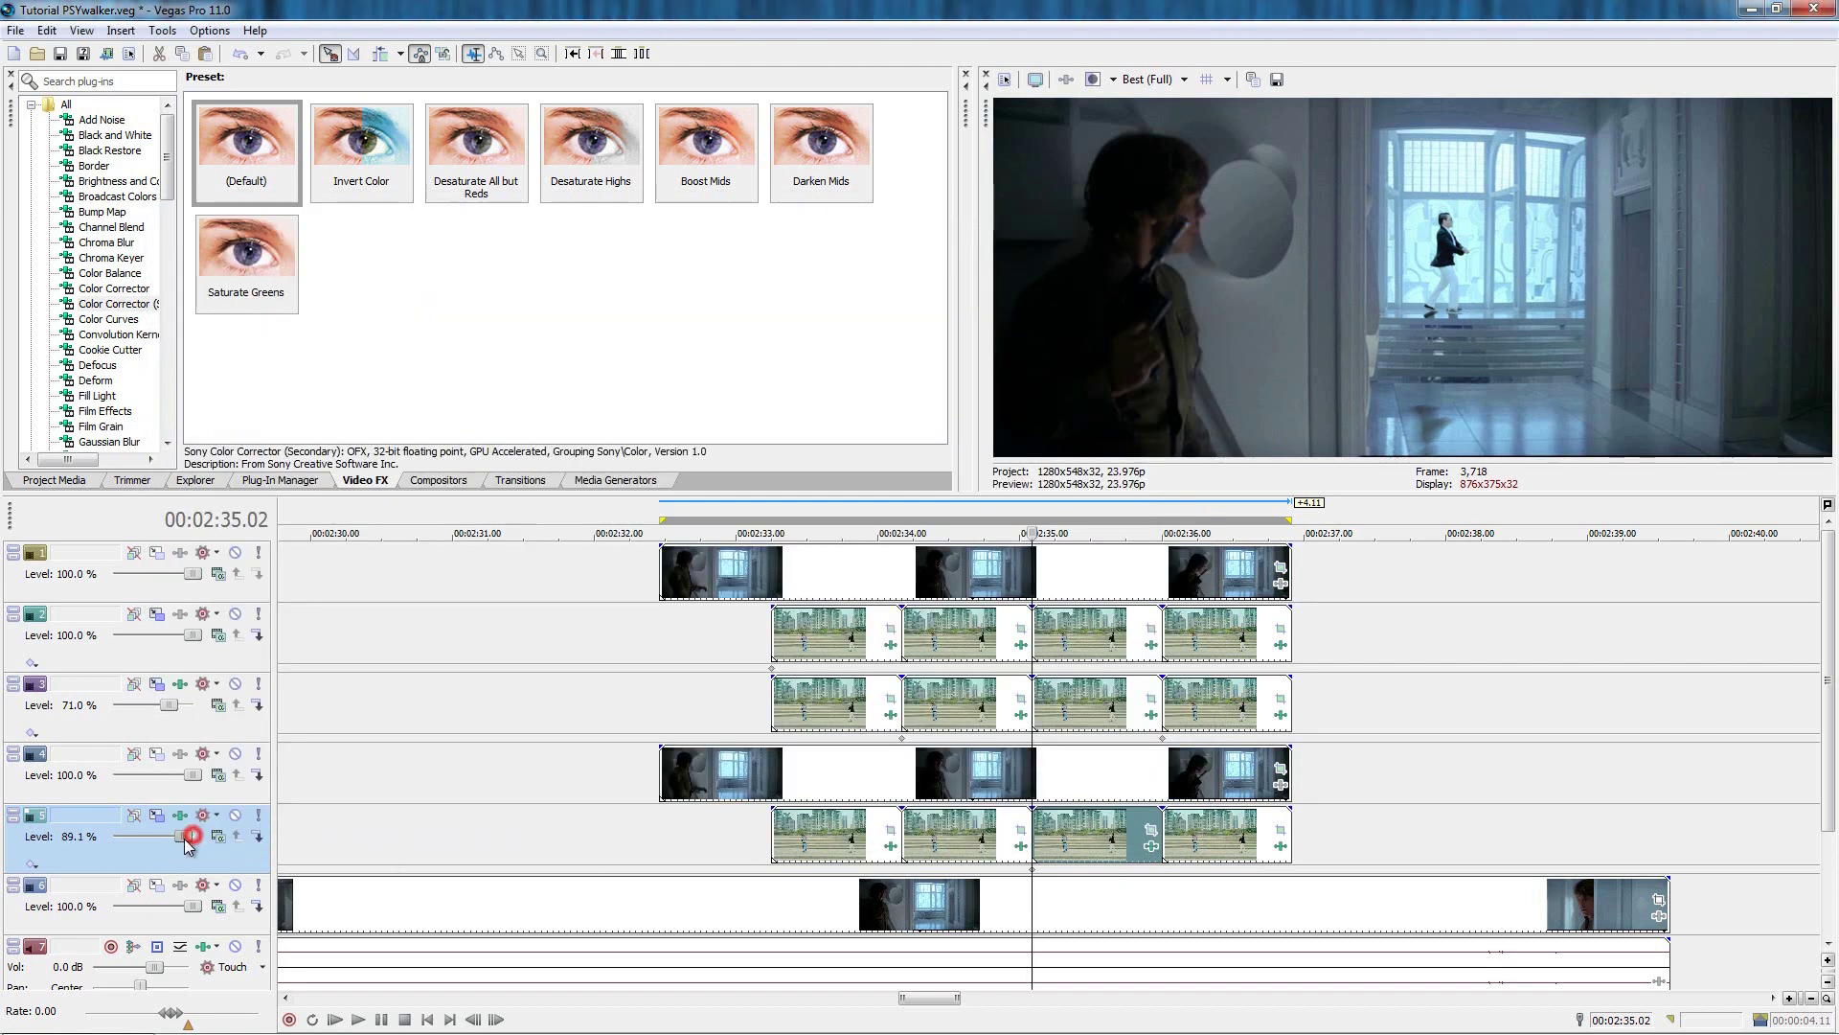
key(space)
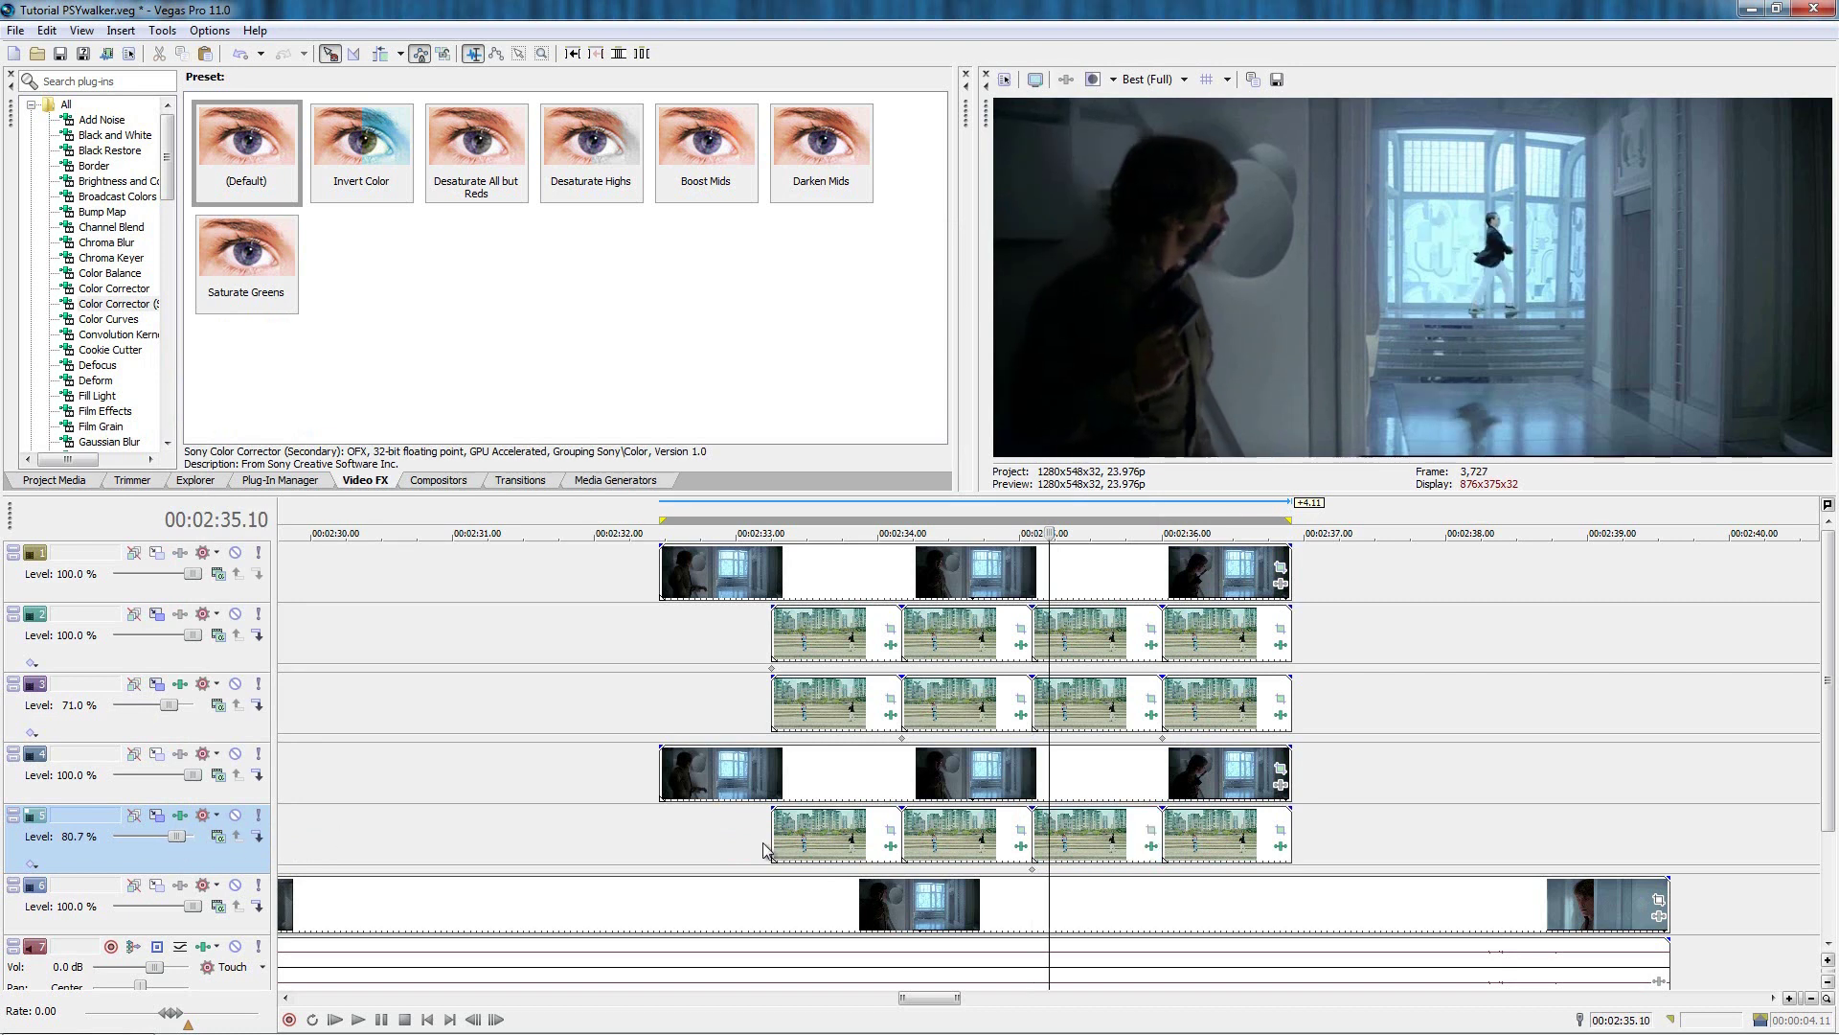
Play back the looped hallway region to check the composited dancer and reflections.
key(shift+q)
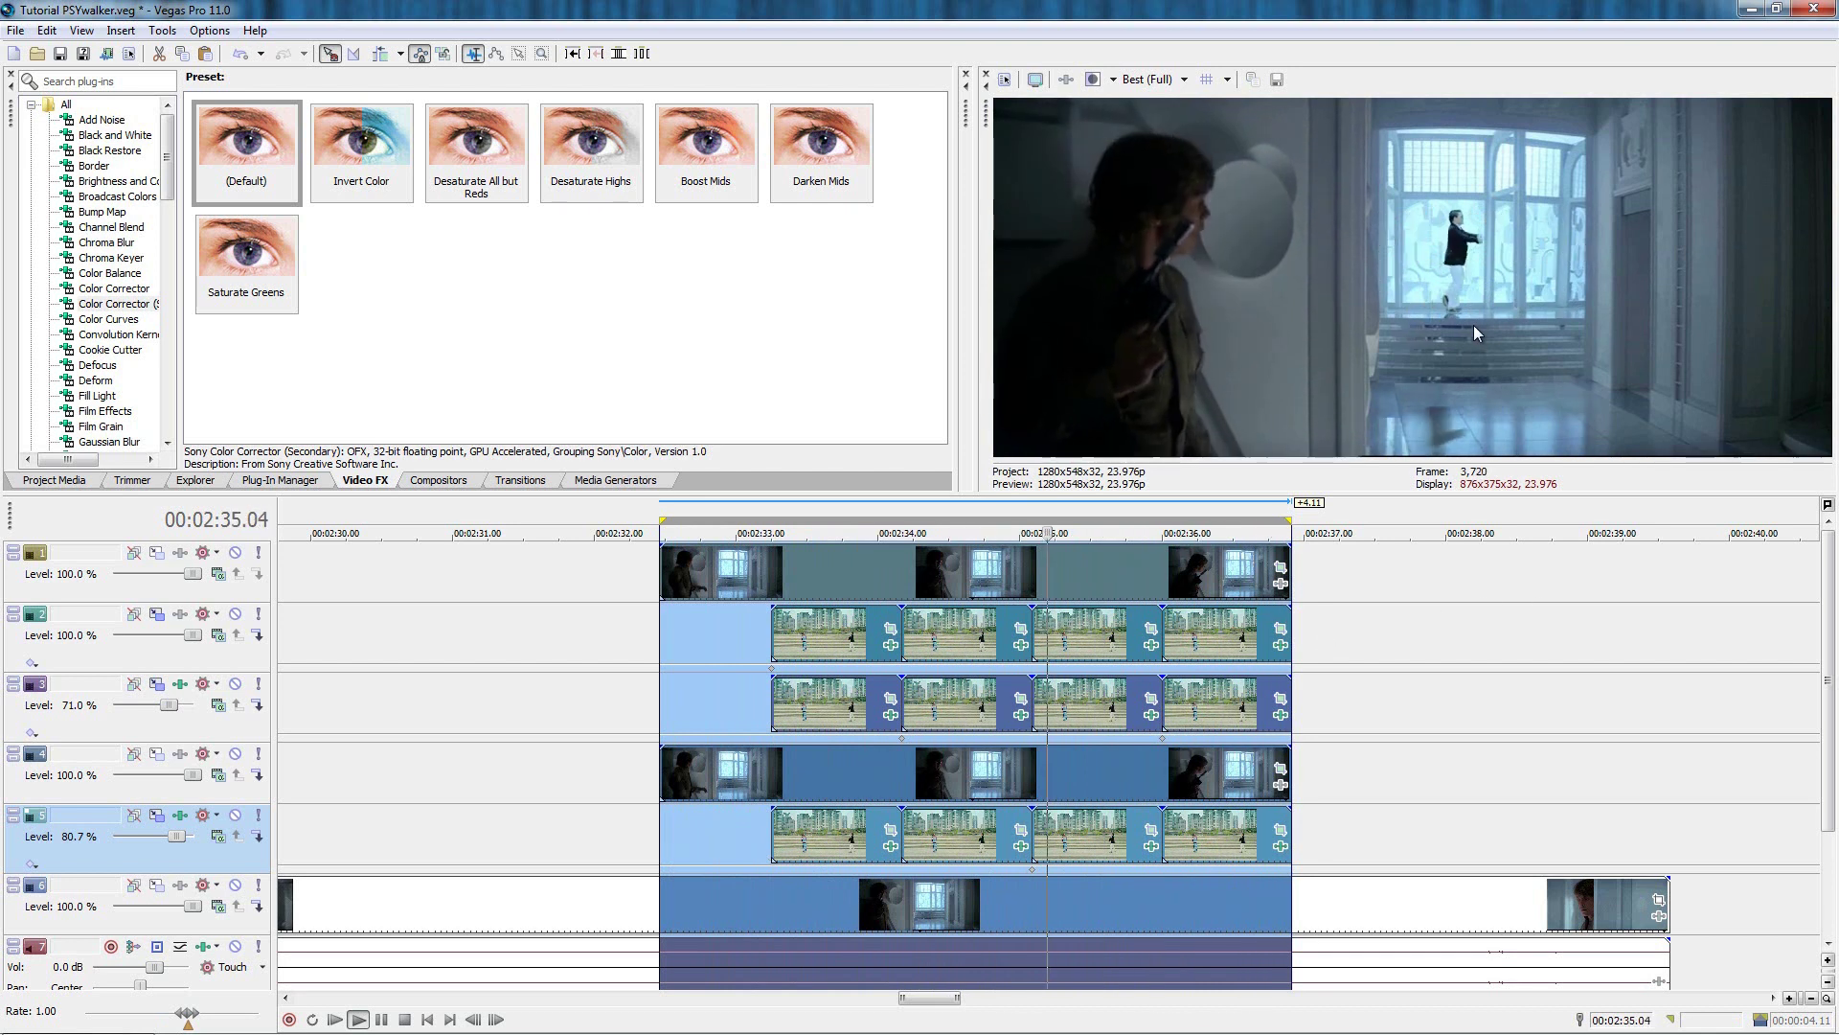
key(space)
click(724, 706)
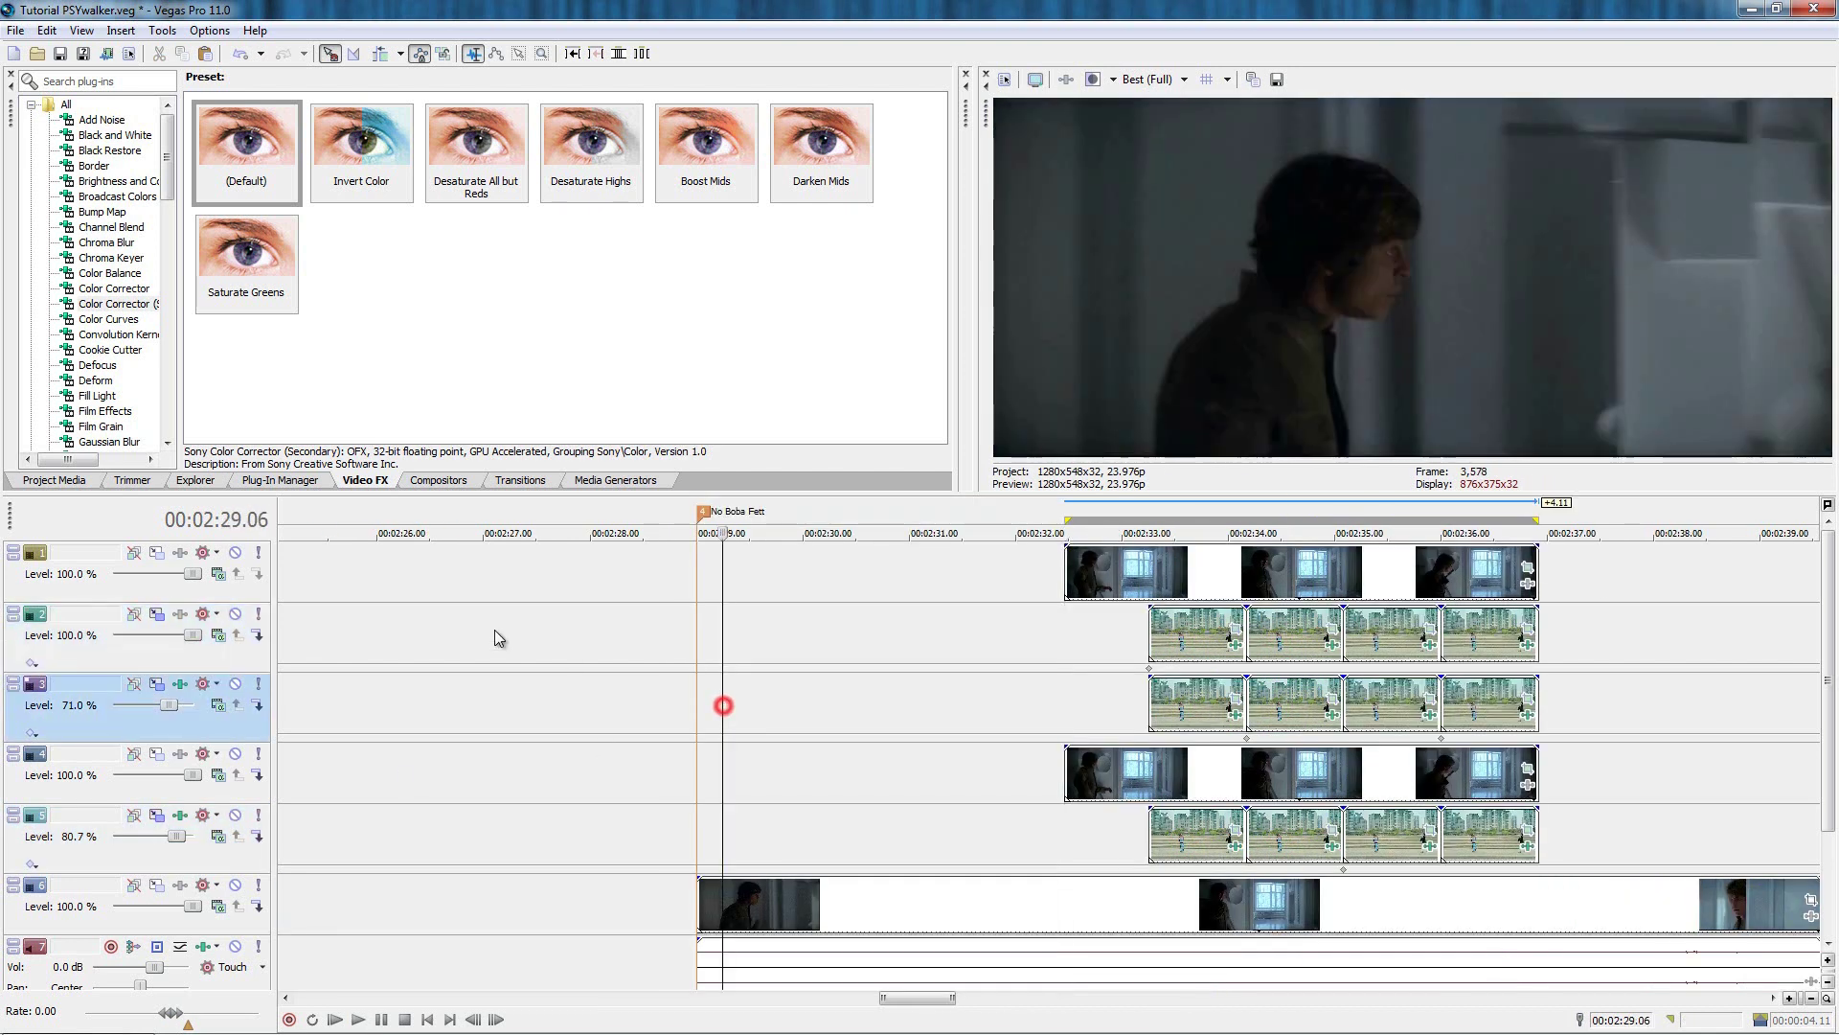
Add the PSY - GANGNAM STYLE music video from the project media to the timeline near the "EMPTY No one is here" marker.
click(70, 479)
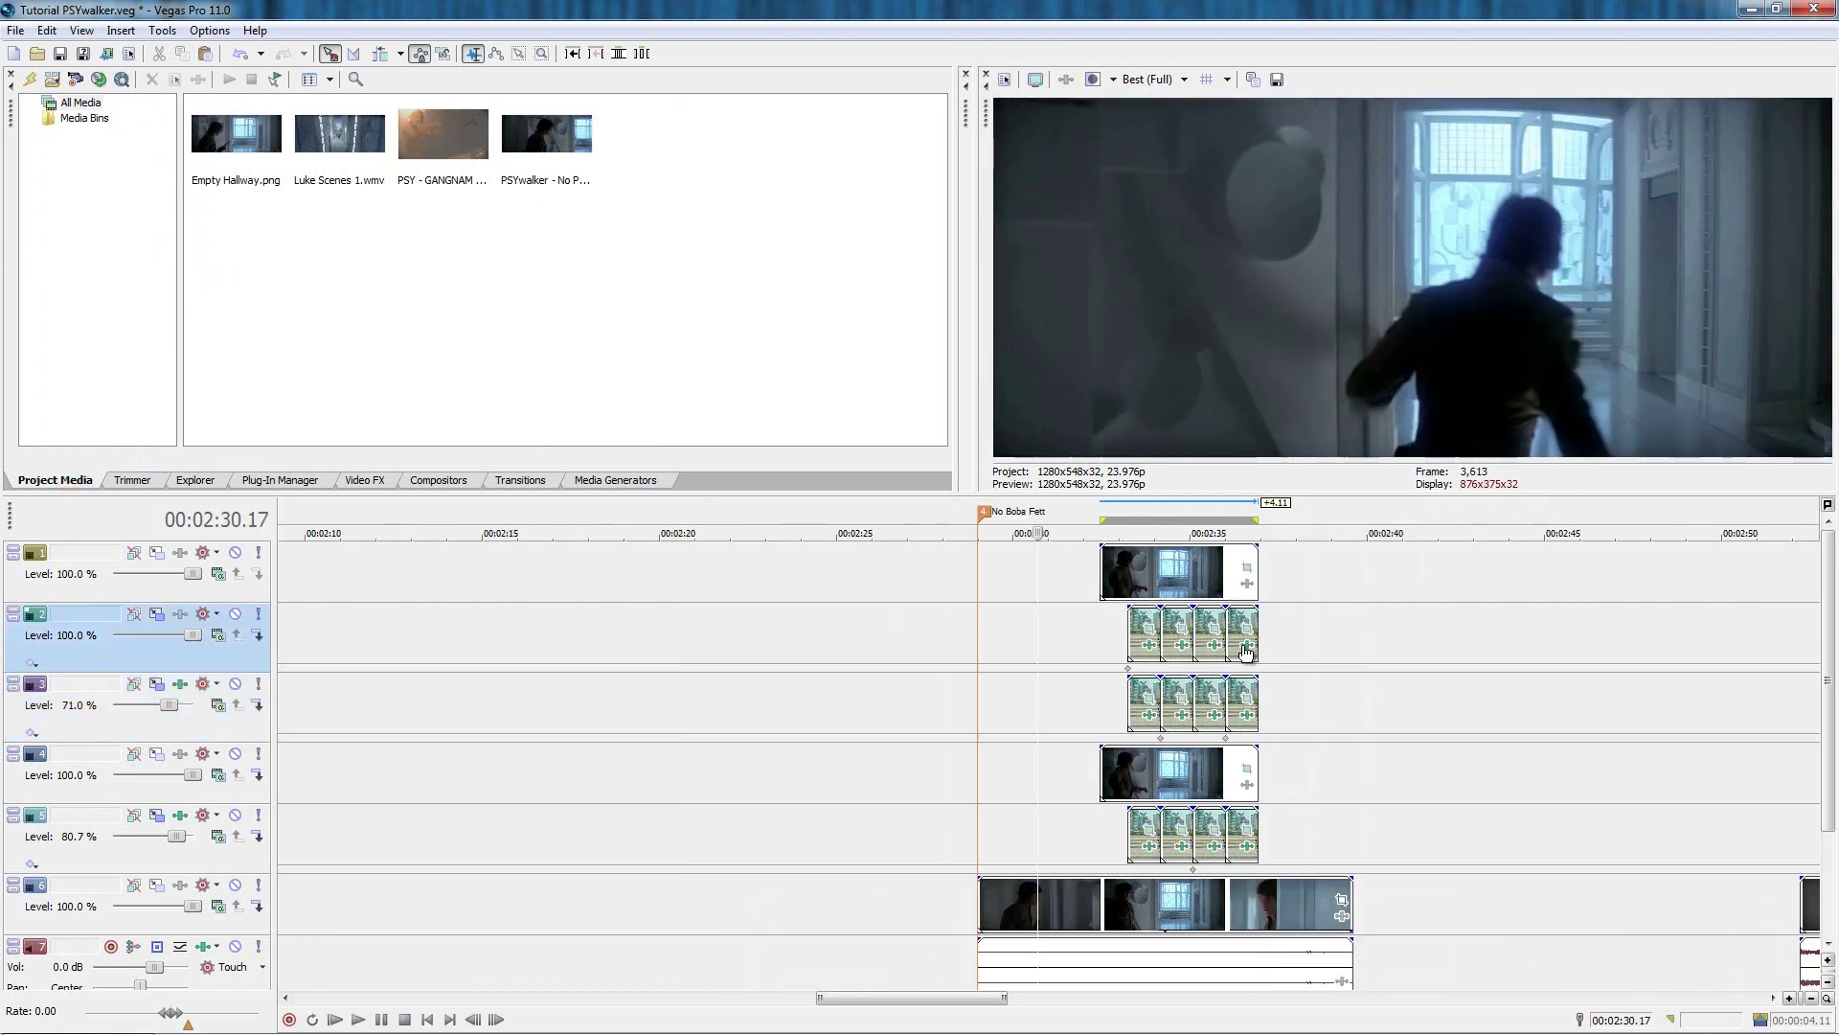
scroll(1773, 695, down, 3)
scroll(1773, 695, down, 1)
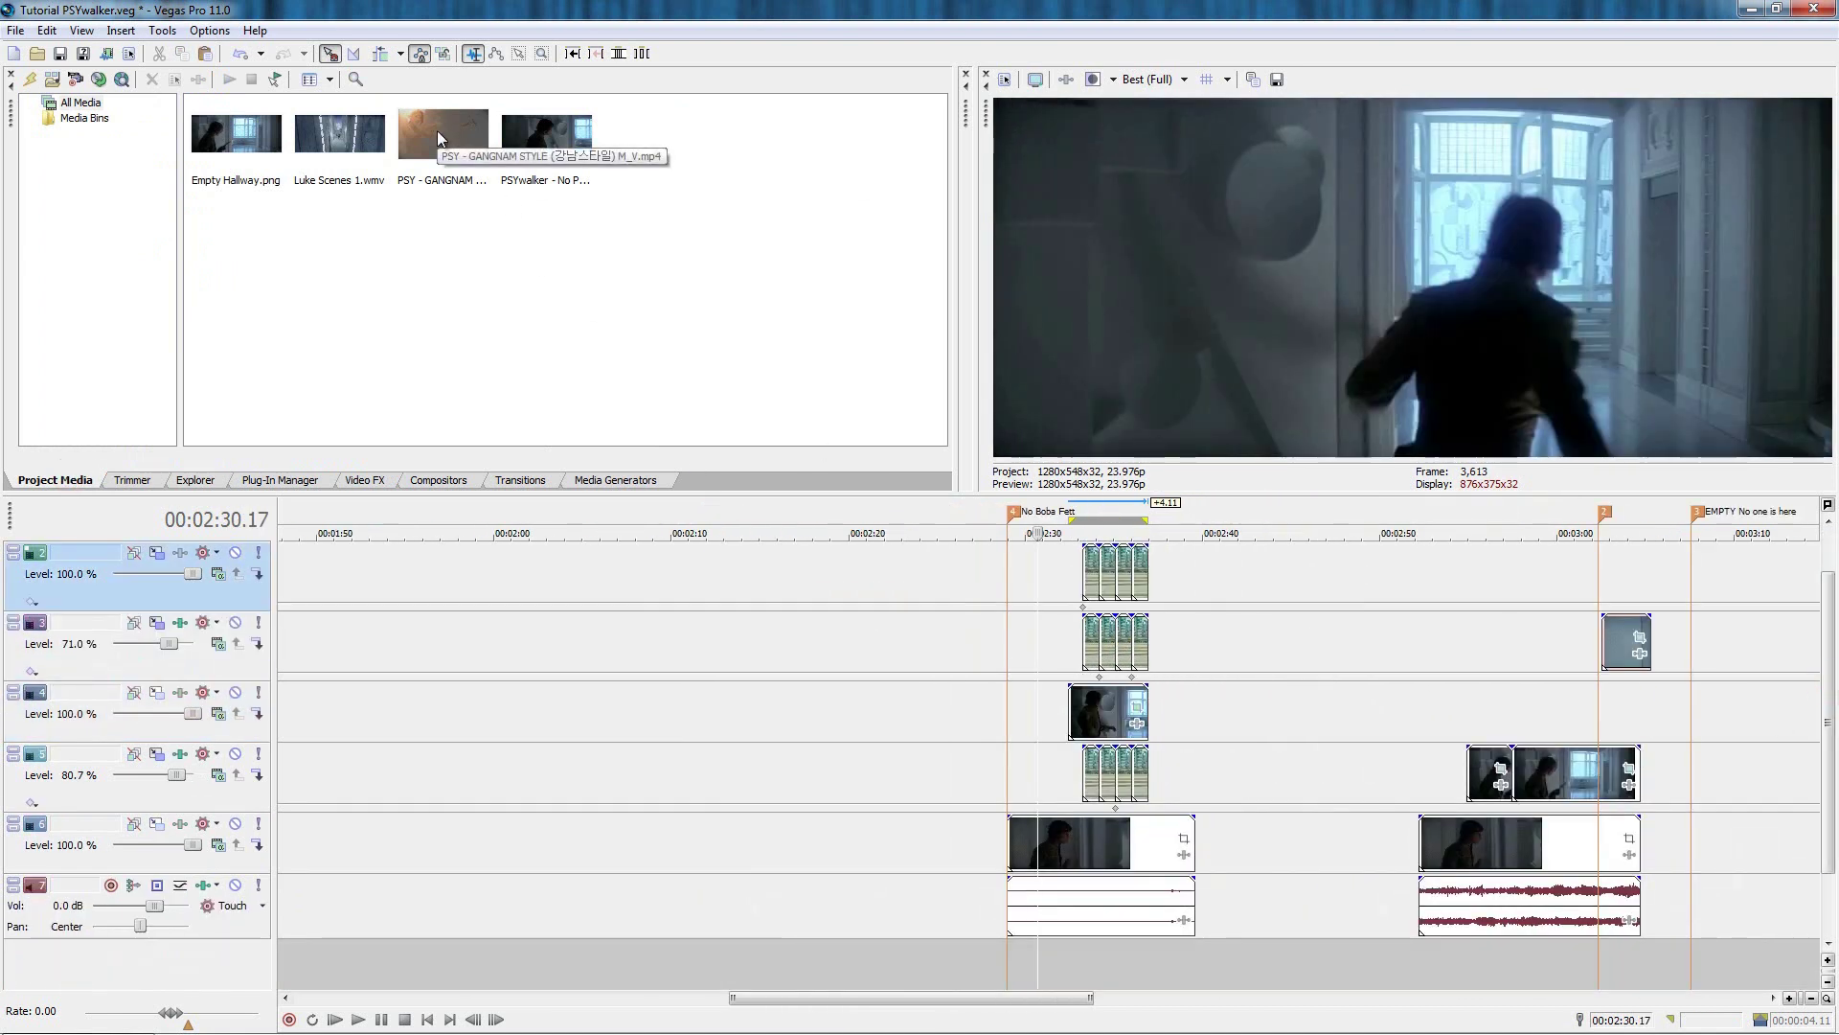
drag(439, 139, 1716, 862)
click(1766, 765)
scroll(1765, 765, down, 2)
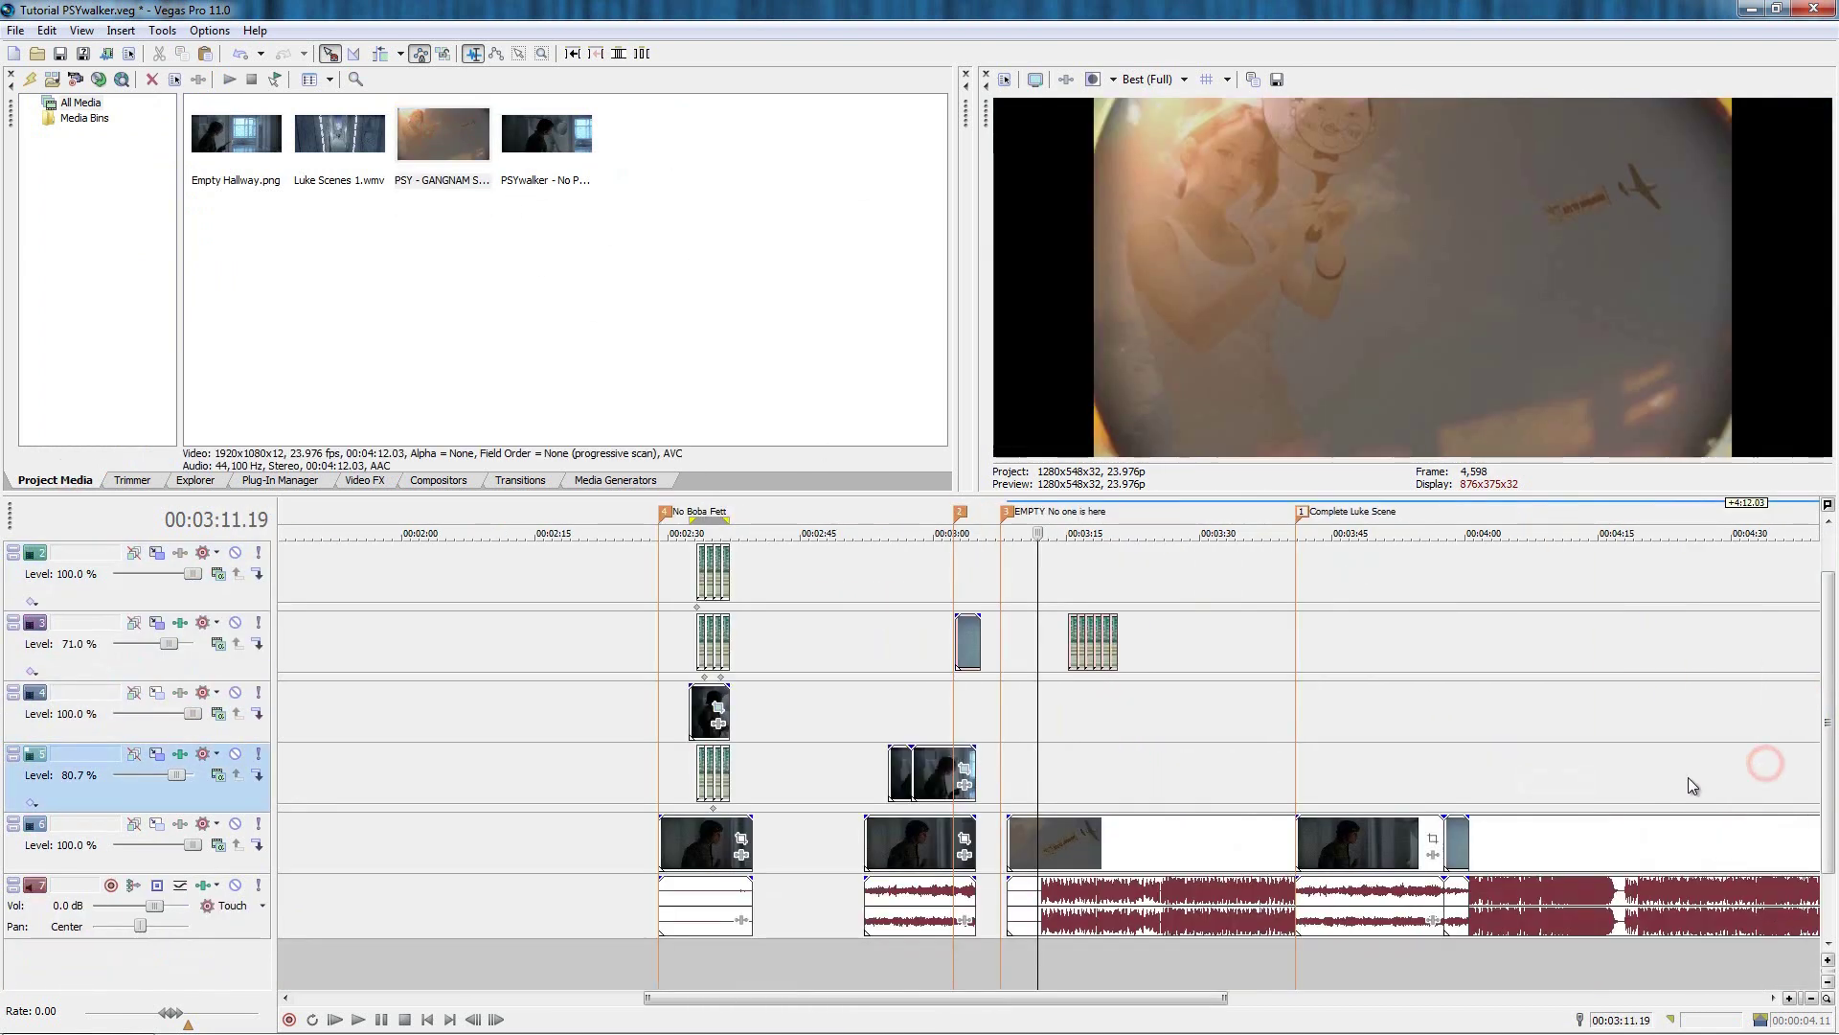
scroll(1371, 815, right, 1)
Play through the added music video around 00:04:18 to find the passage to use as background music.
click(1155, 845)
scroll(1156, 845, up, 1)
drag(1017, 849, 1745, 852)
click(993, 801)
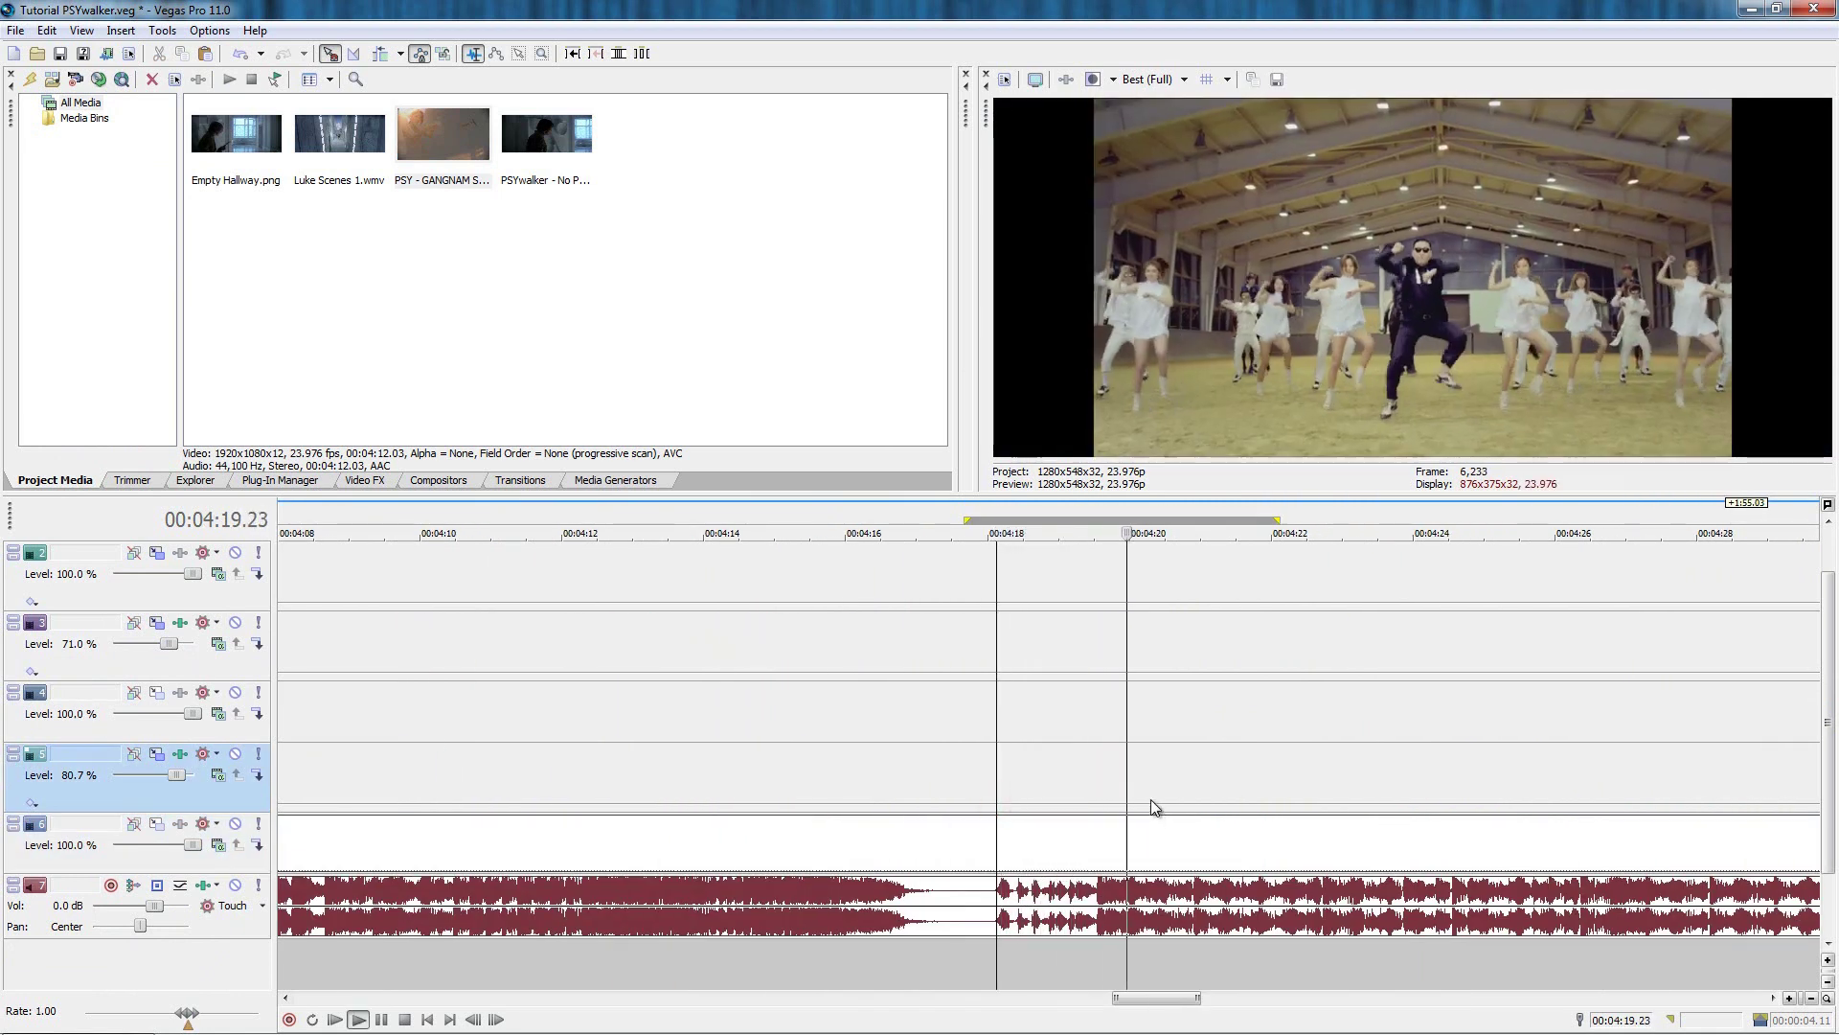
scroll(1257, 753, down, 2)
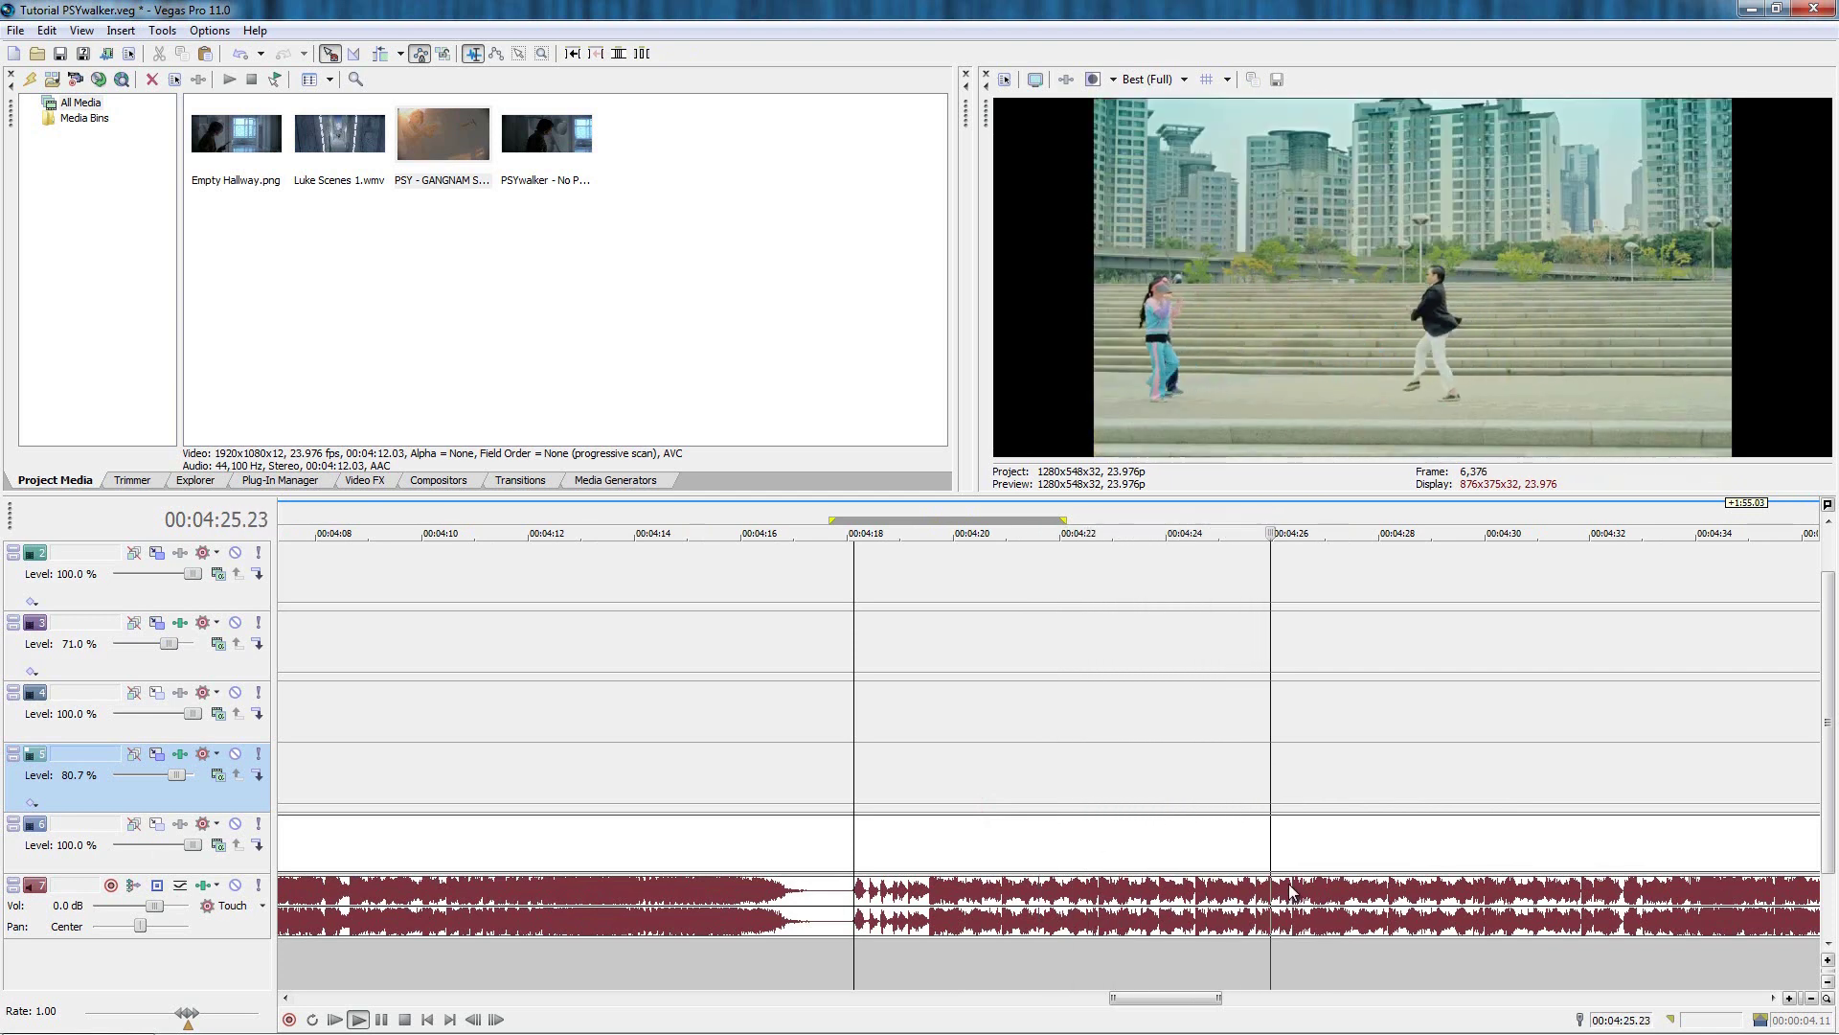
scroll(1017, 889, down, 3)
Select the music video's audio from 00:04:18.00 to 00:04:29.02.
shift+click(764, 807)
scroll(965, 821, up, 2)
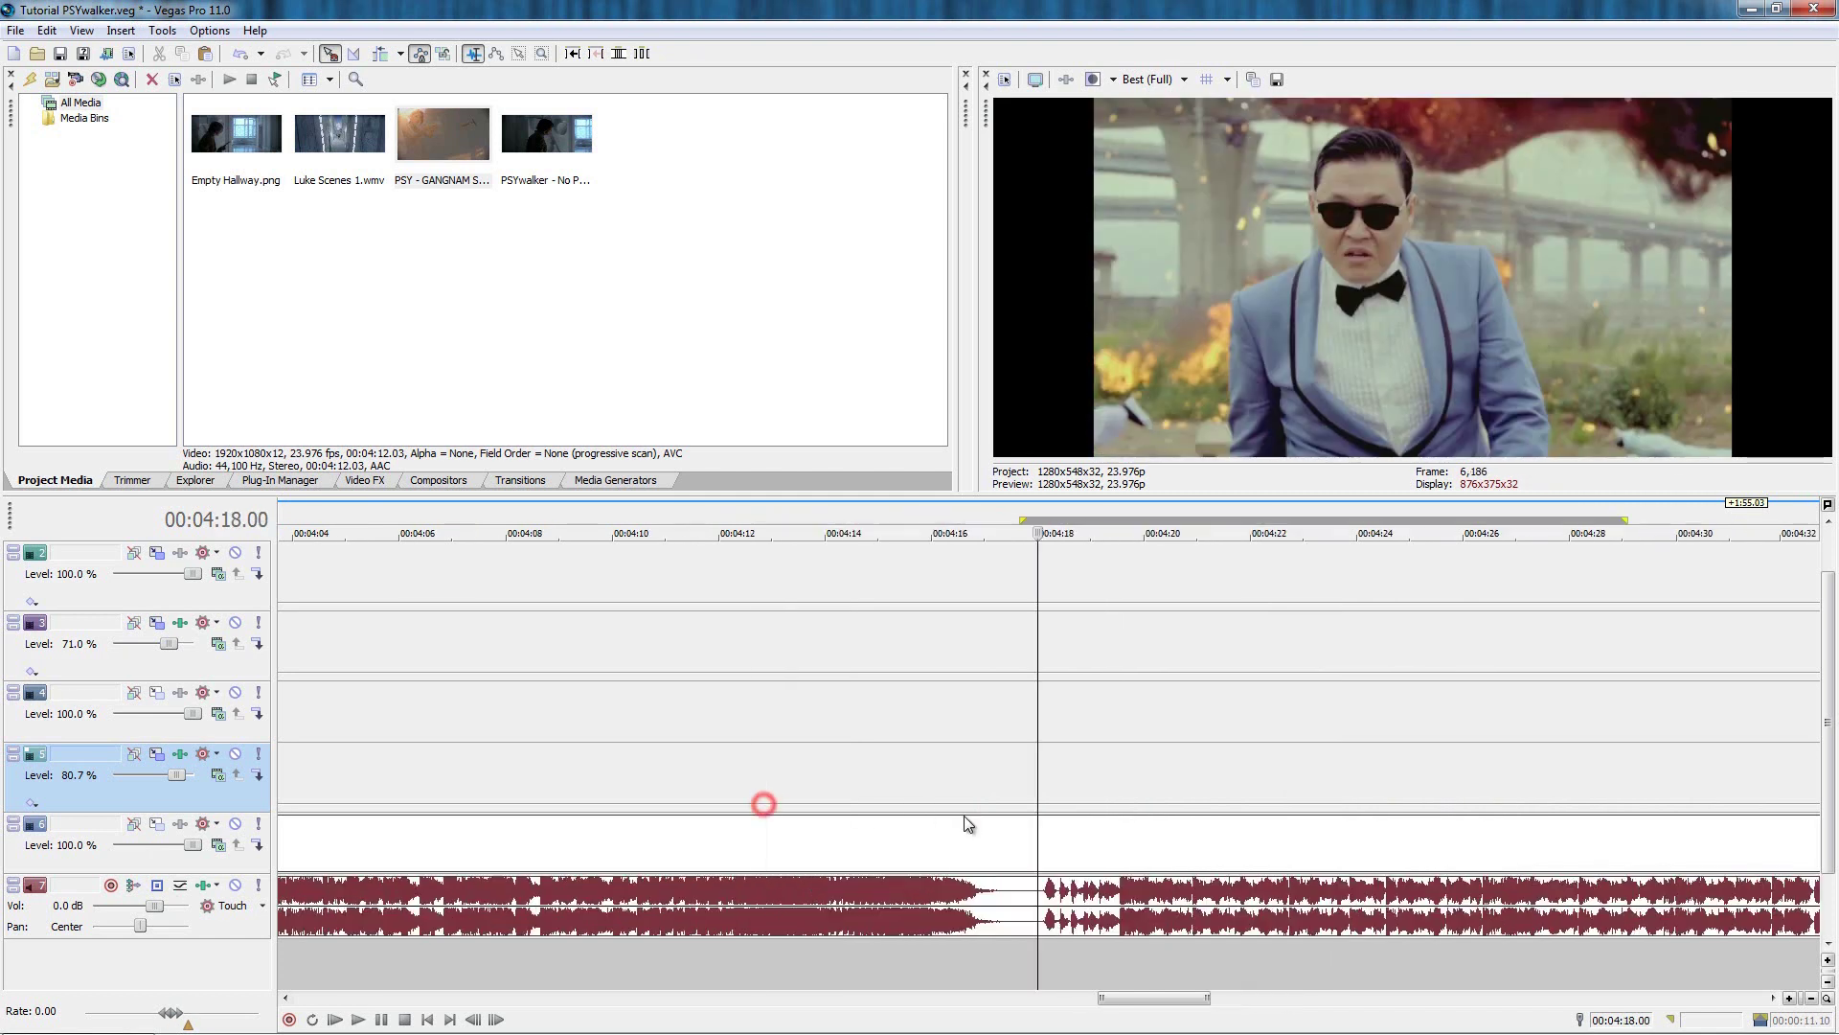
click(1039, 900)
click(1147, 904)
scroll(1147, 904, down, 1)
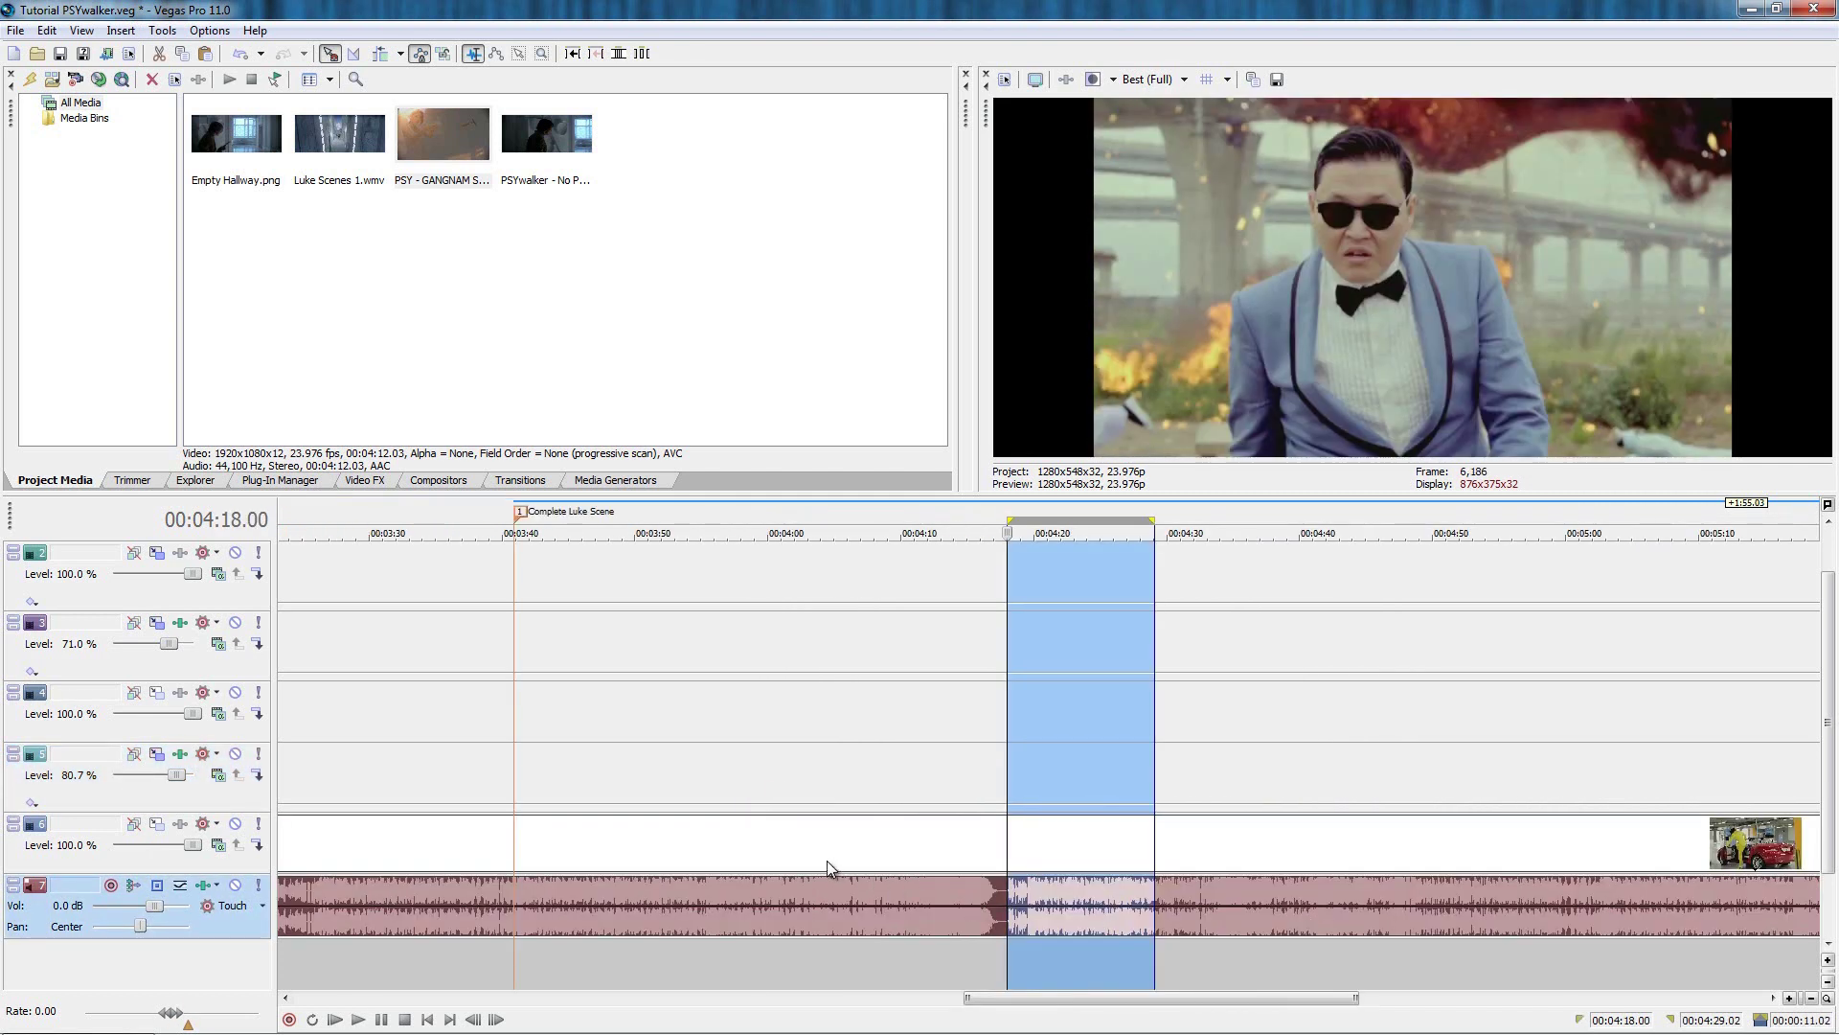
Replace the hallway clip's audio with the 11.02-second music excerpt, starting at the "No Boba Fett" marker.
scroll(826, 860, down, 3)
click(797, 946)
scroll(797, 947, up, 4)
click(1101, 909)
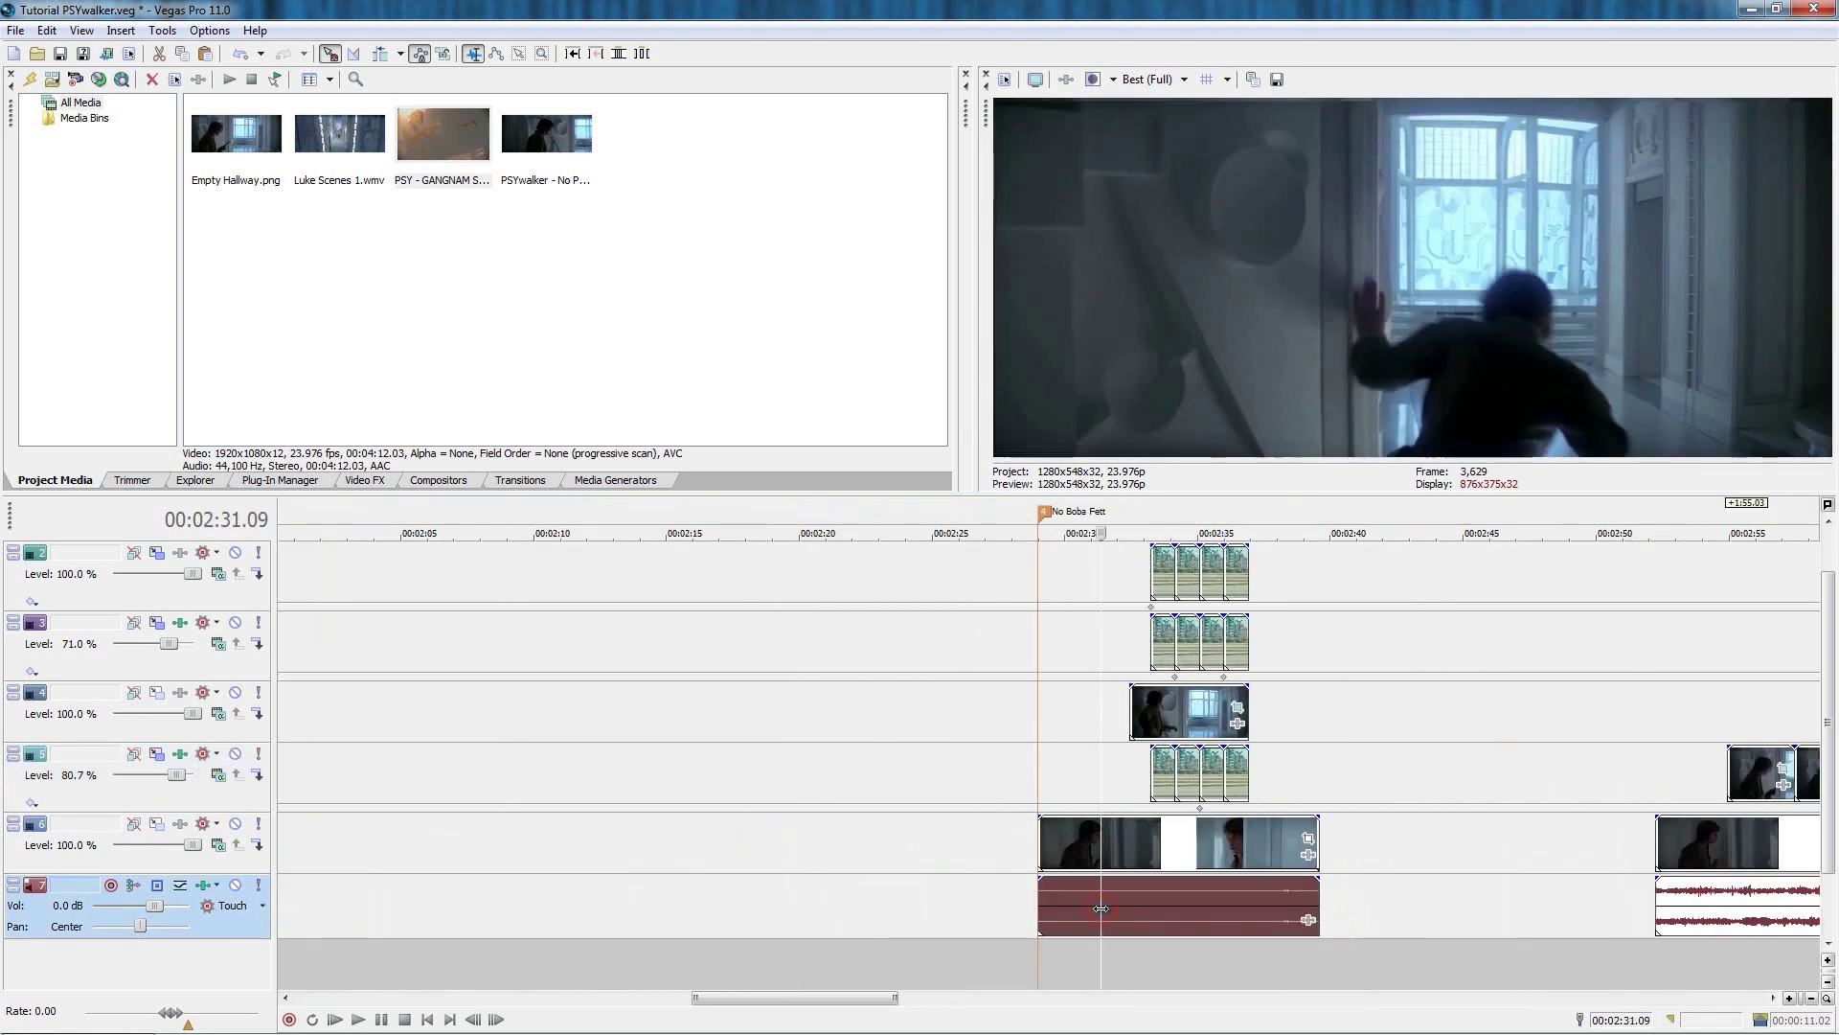
scroll(1020, 910, up, 3)
double_click(998, 910)
click(996, 925)
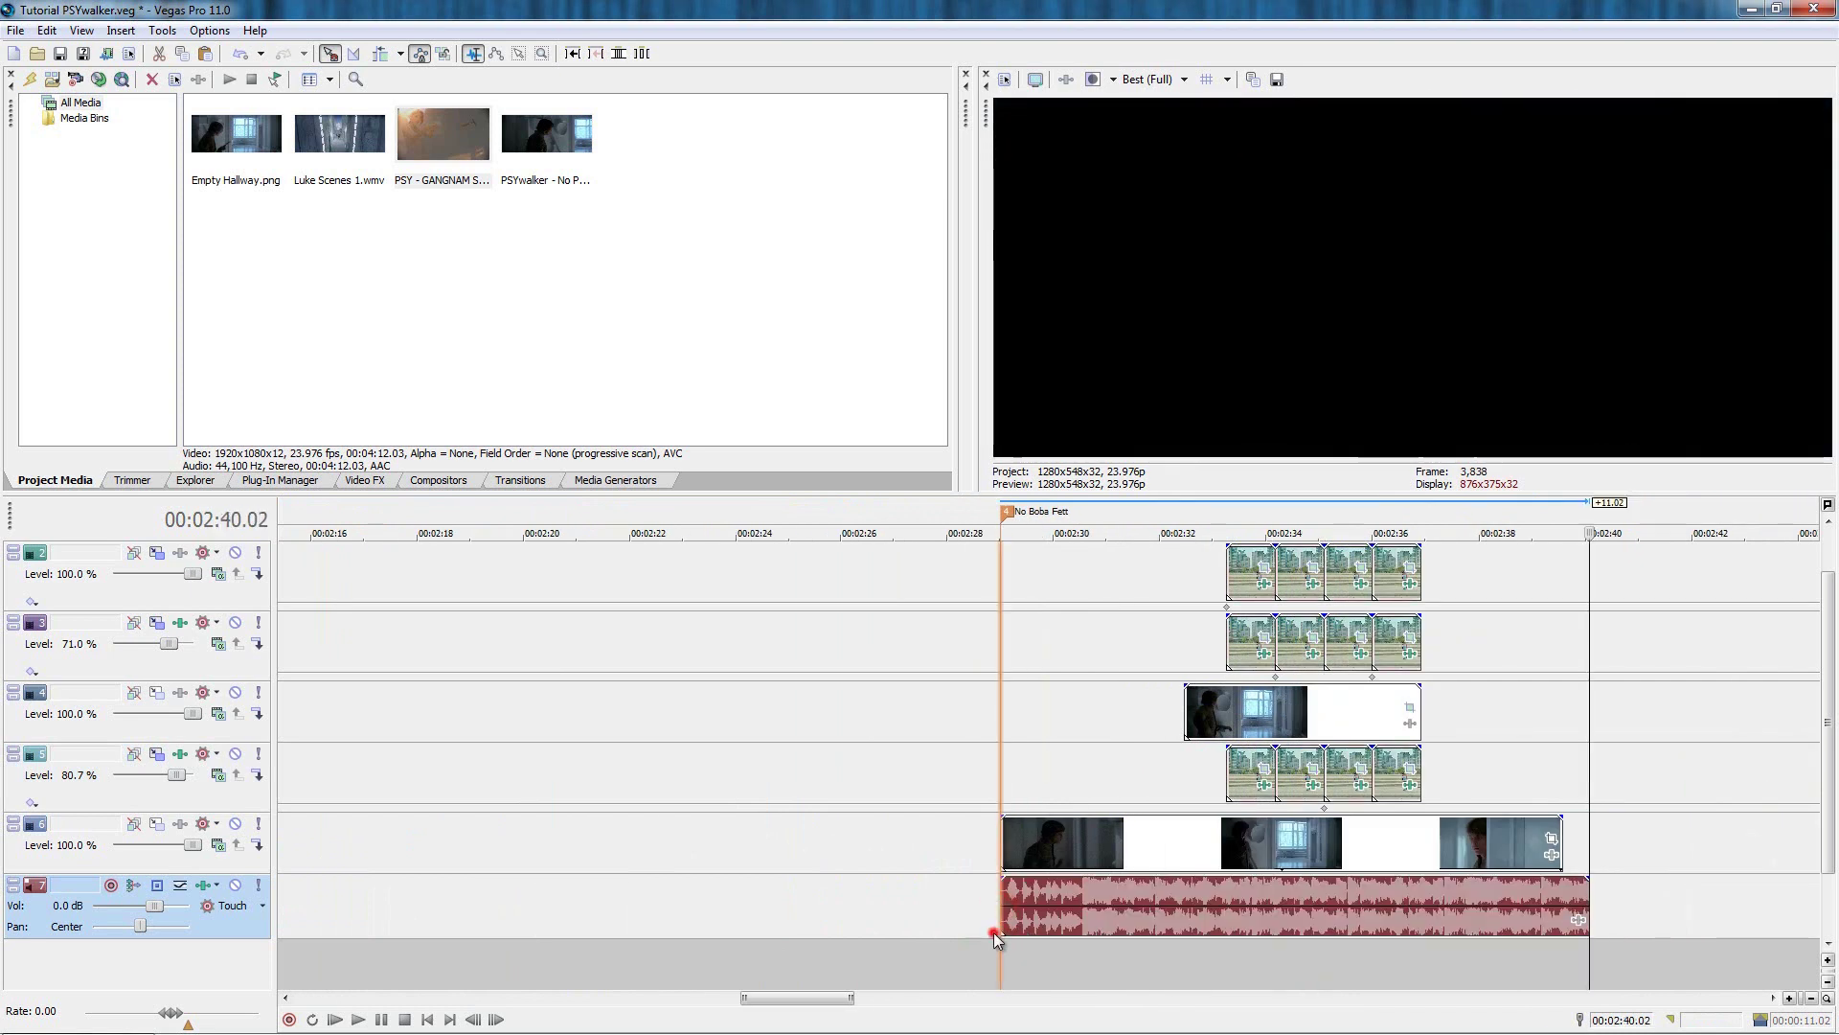
Insert a volume envelope on the audio track and add points just before and after the music clip.
scroll(997, 924, up, 6)
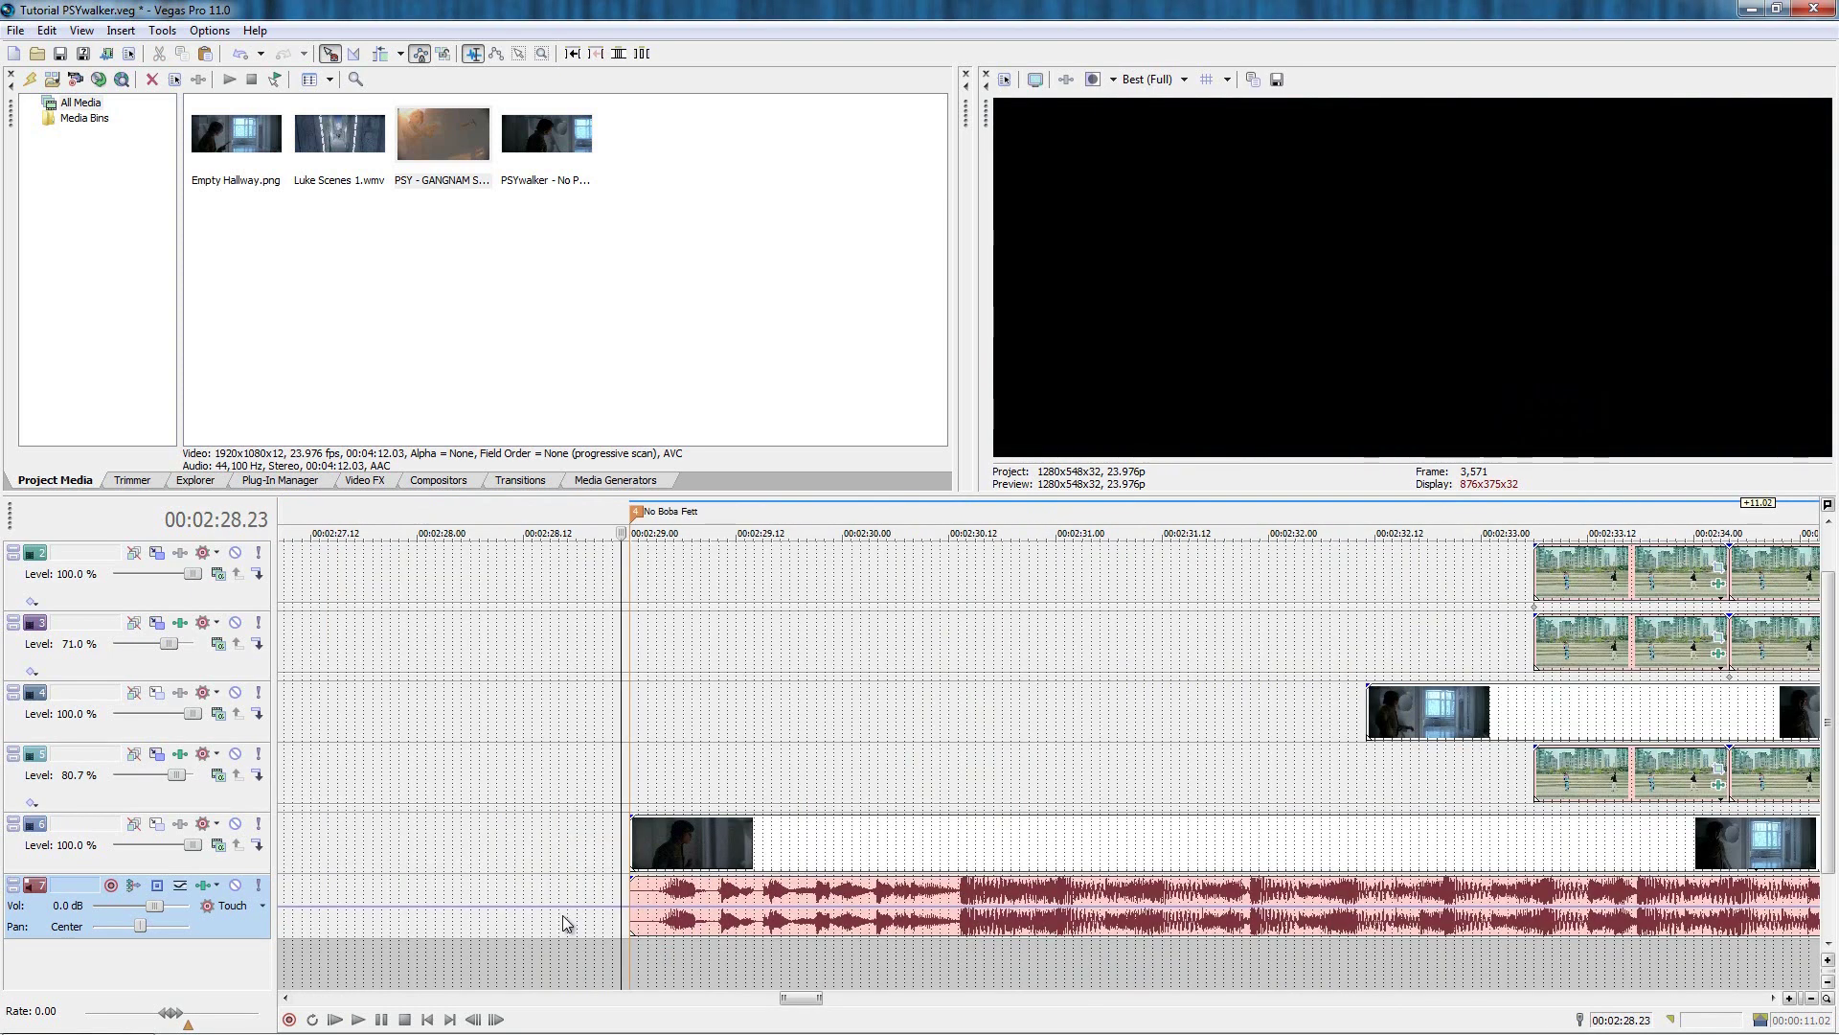
click(588, 912)
scroll(1425, 951, down, 5)
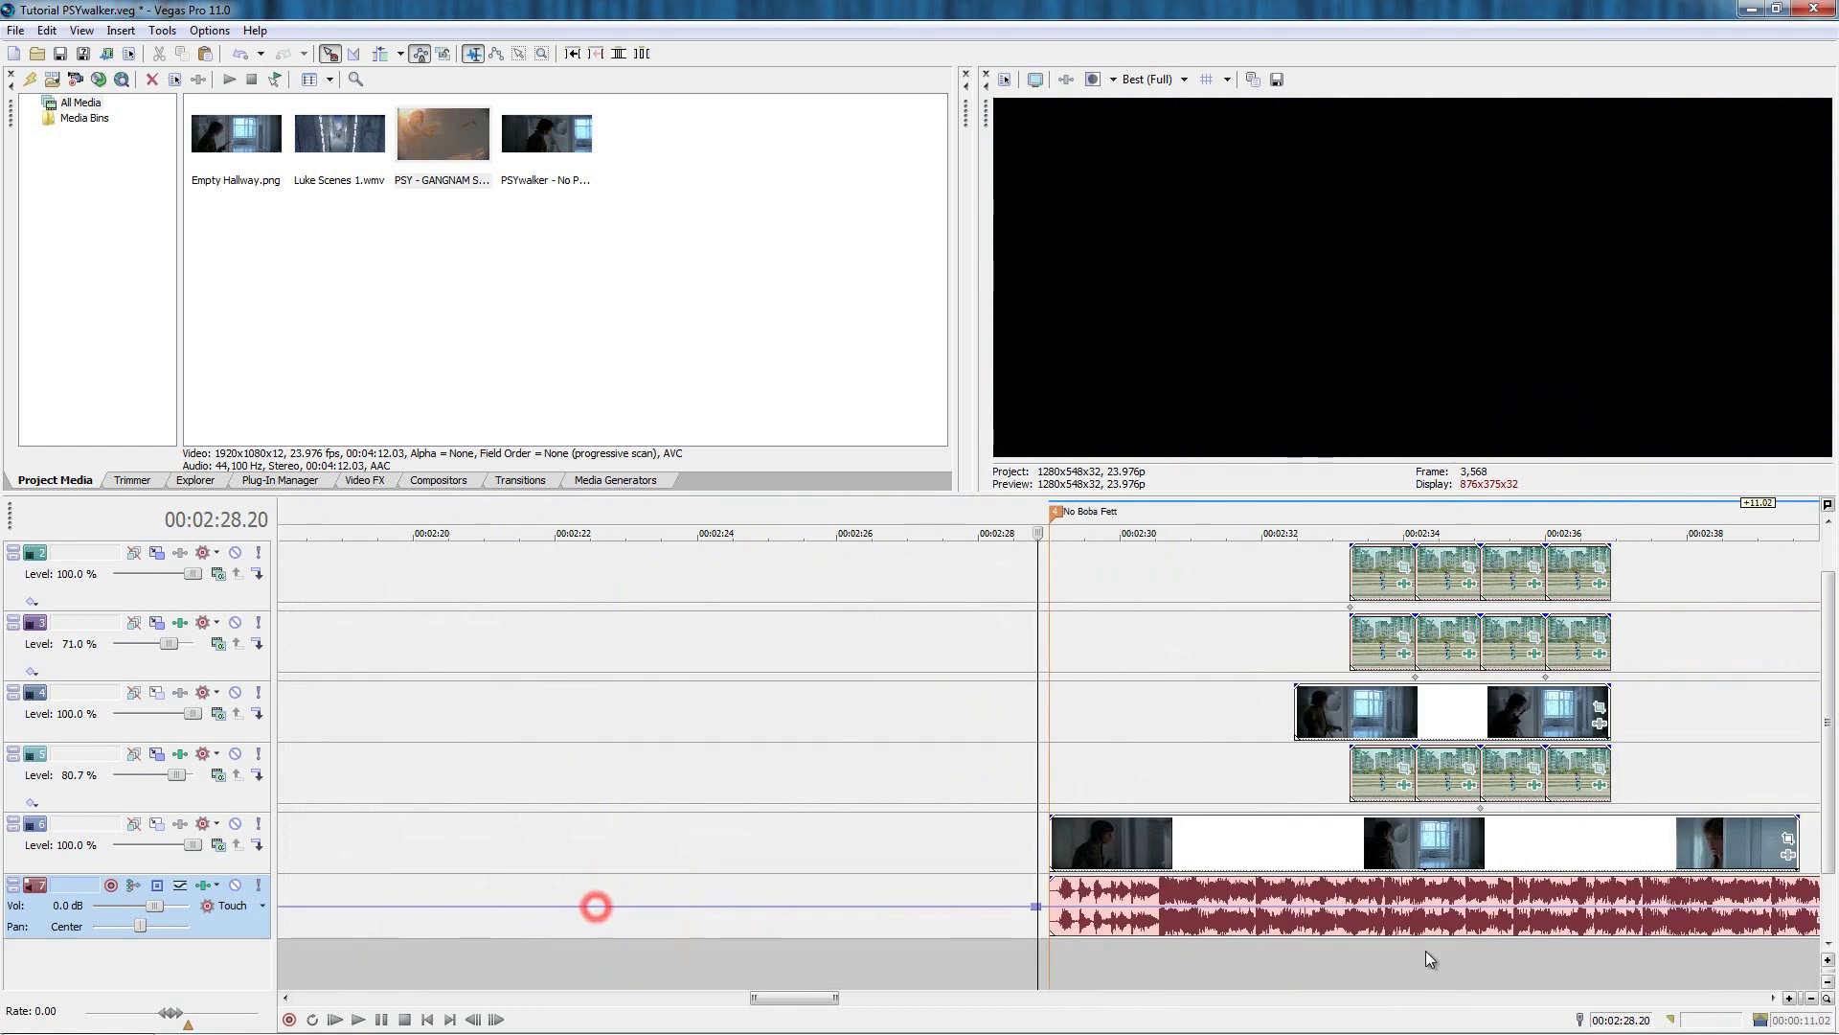
click(1453, 909)
click(1466, 910)
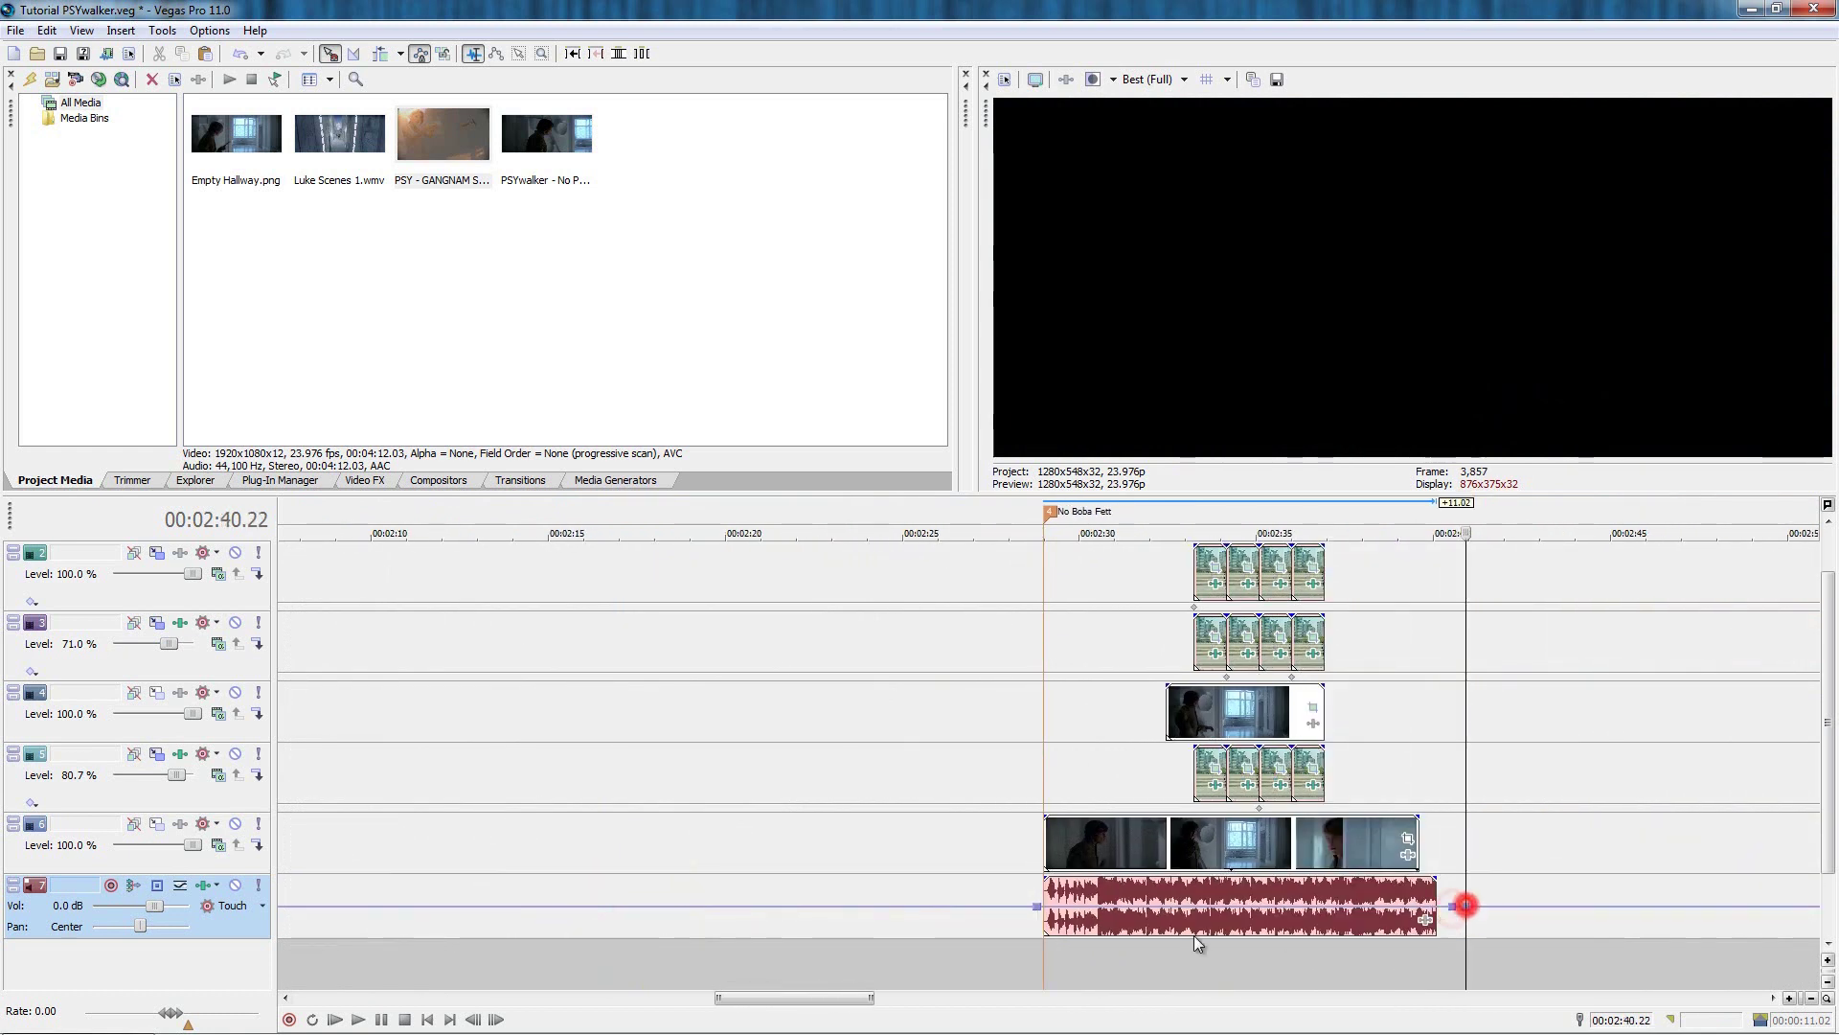
Shift the music clip to start at 00:02:29.04 and preview its timing against the scene.
click(625, 967)
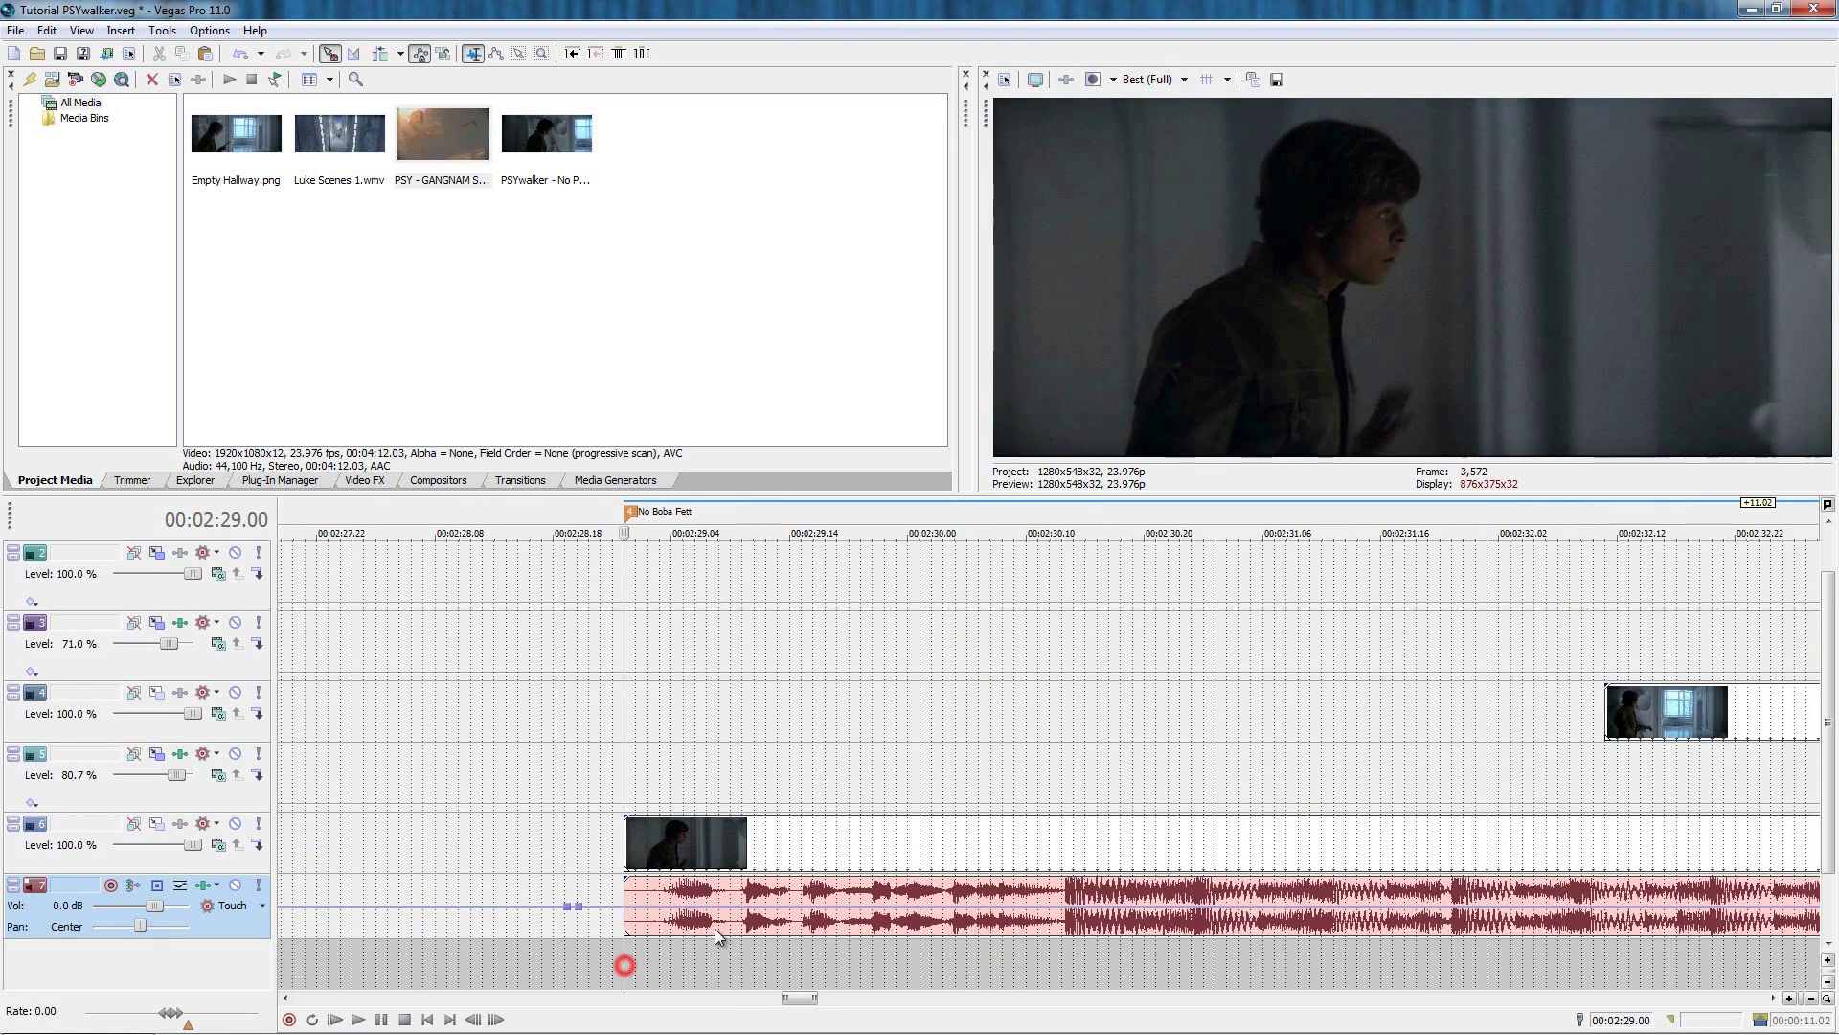
key(Right)
key(Right)
drag(721, 925, 749, 921)
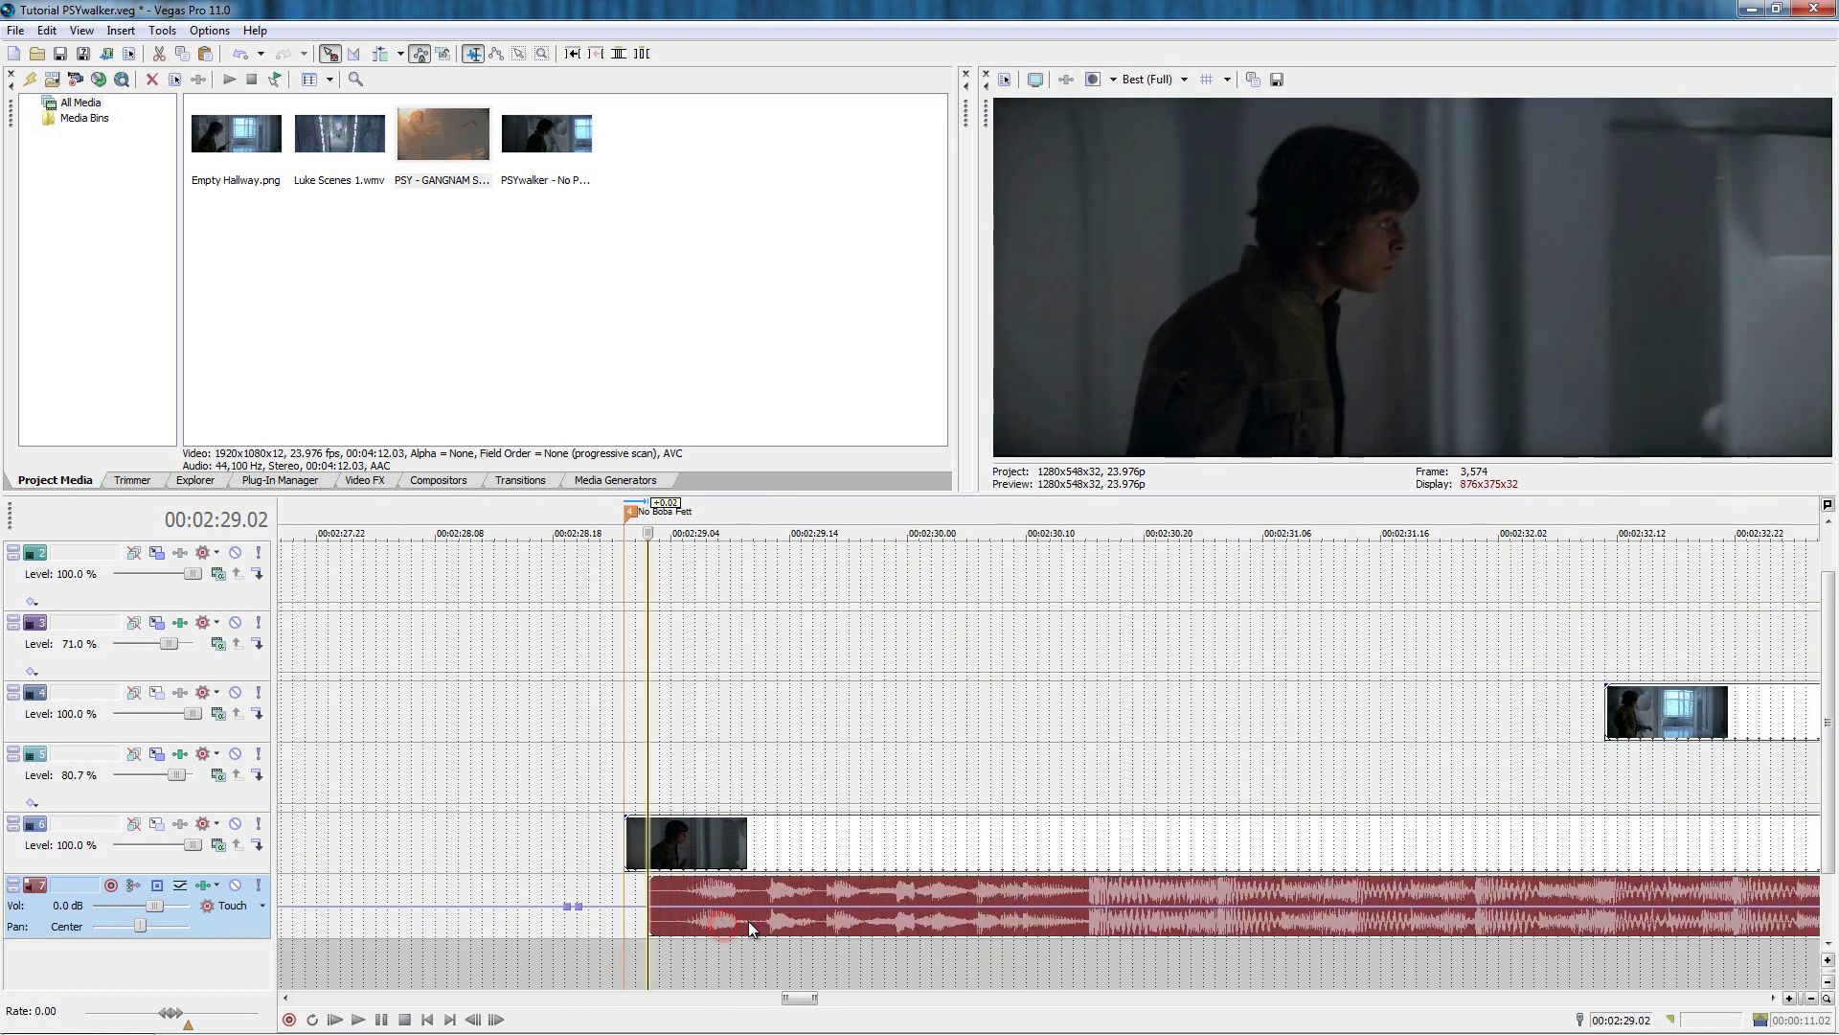
key(space)
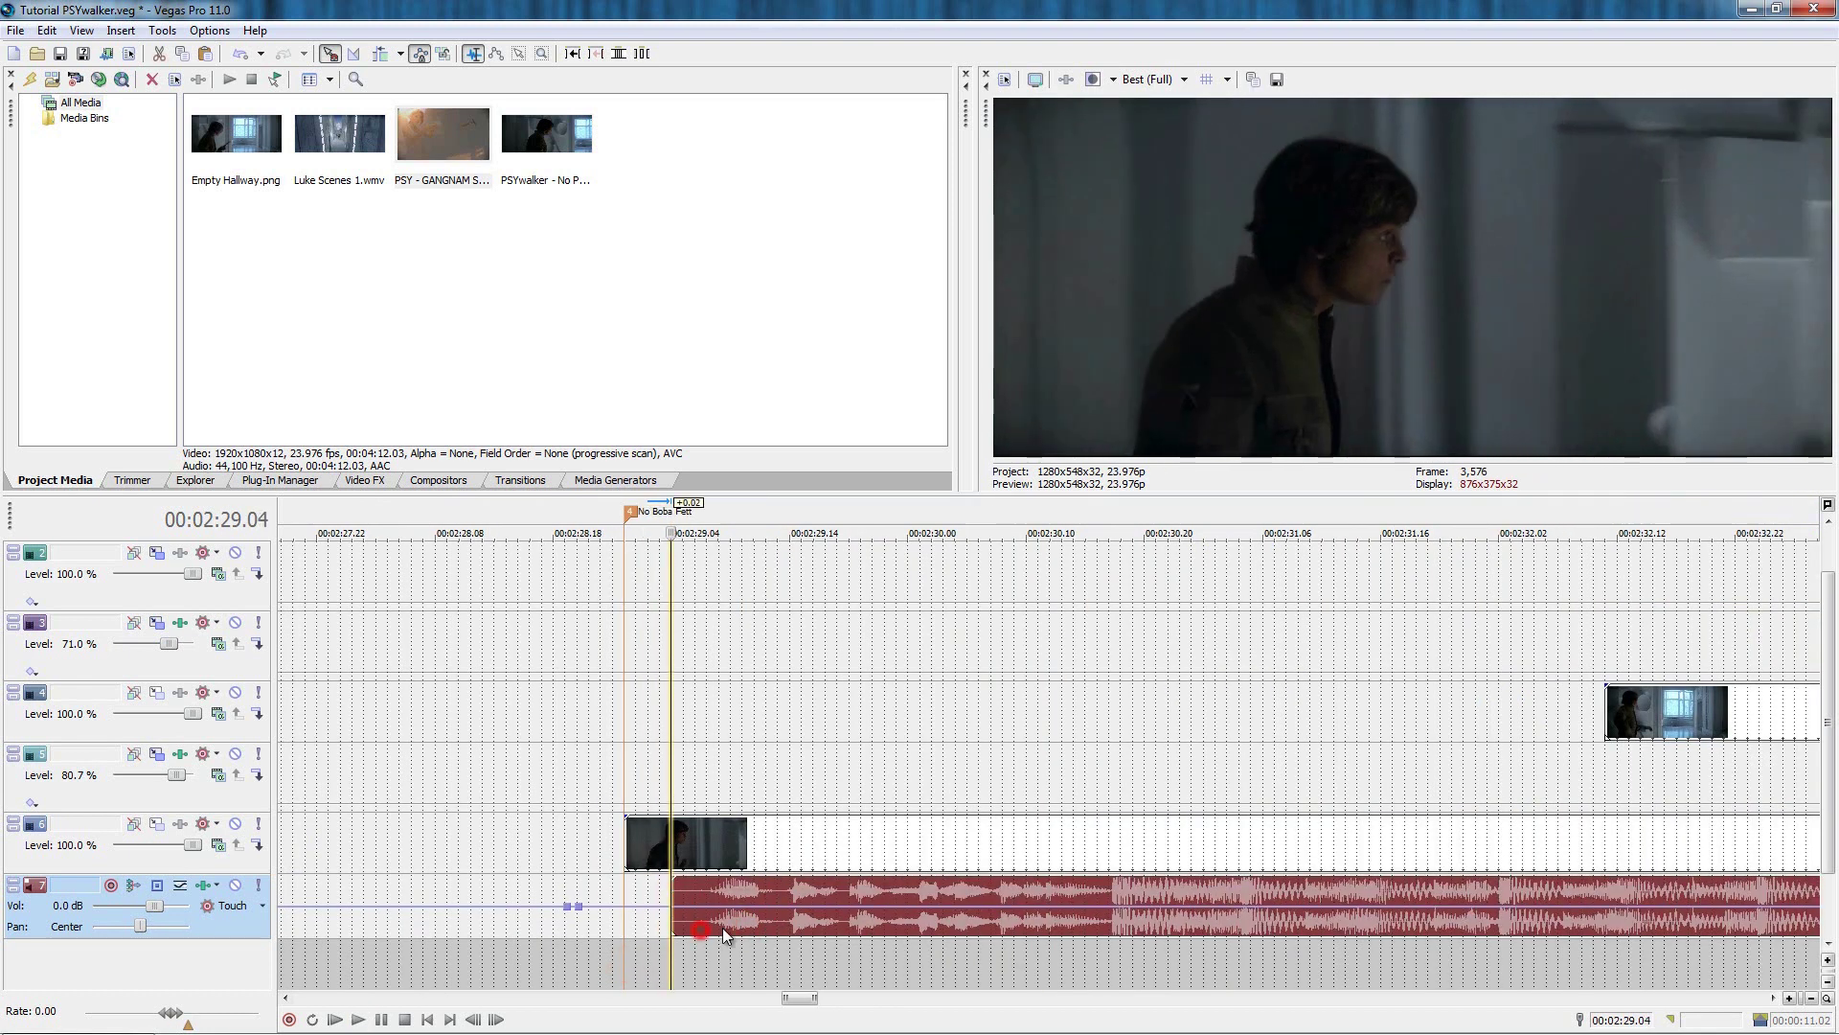
key(space)
scroll(724, 934, down, 3)
click(548, 790)
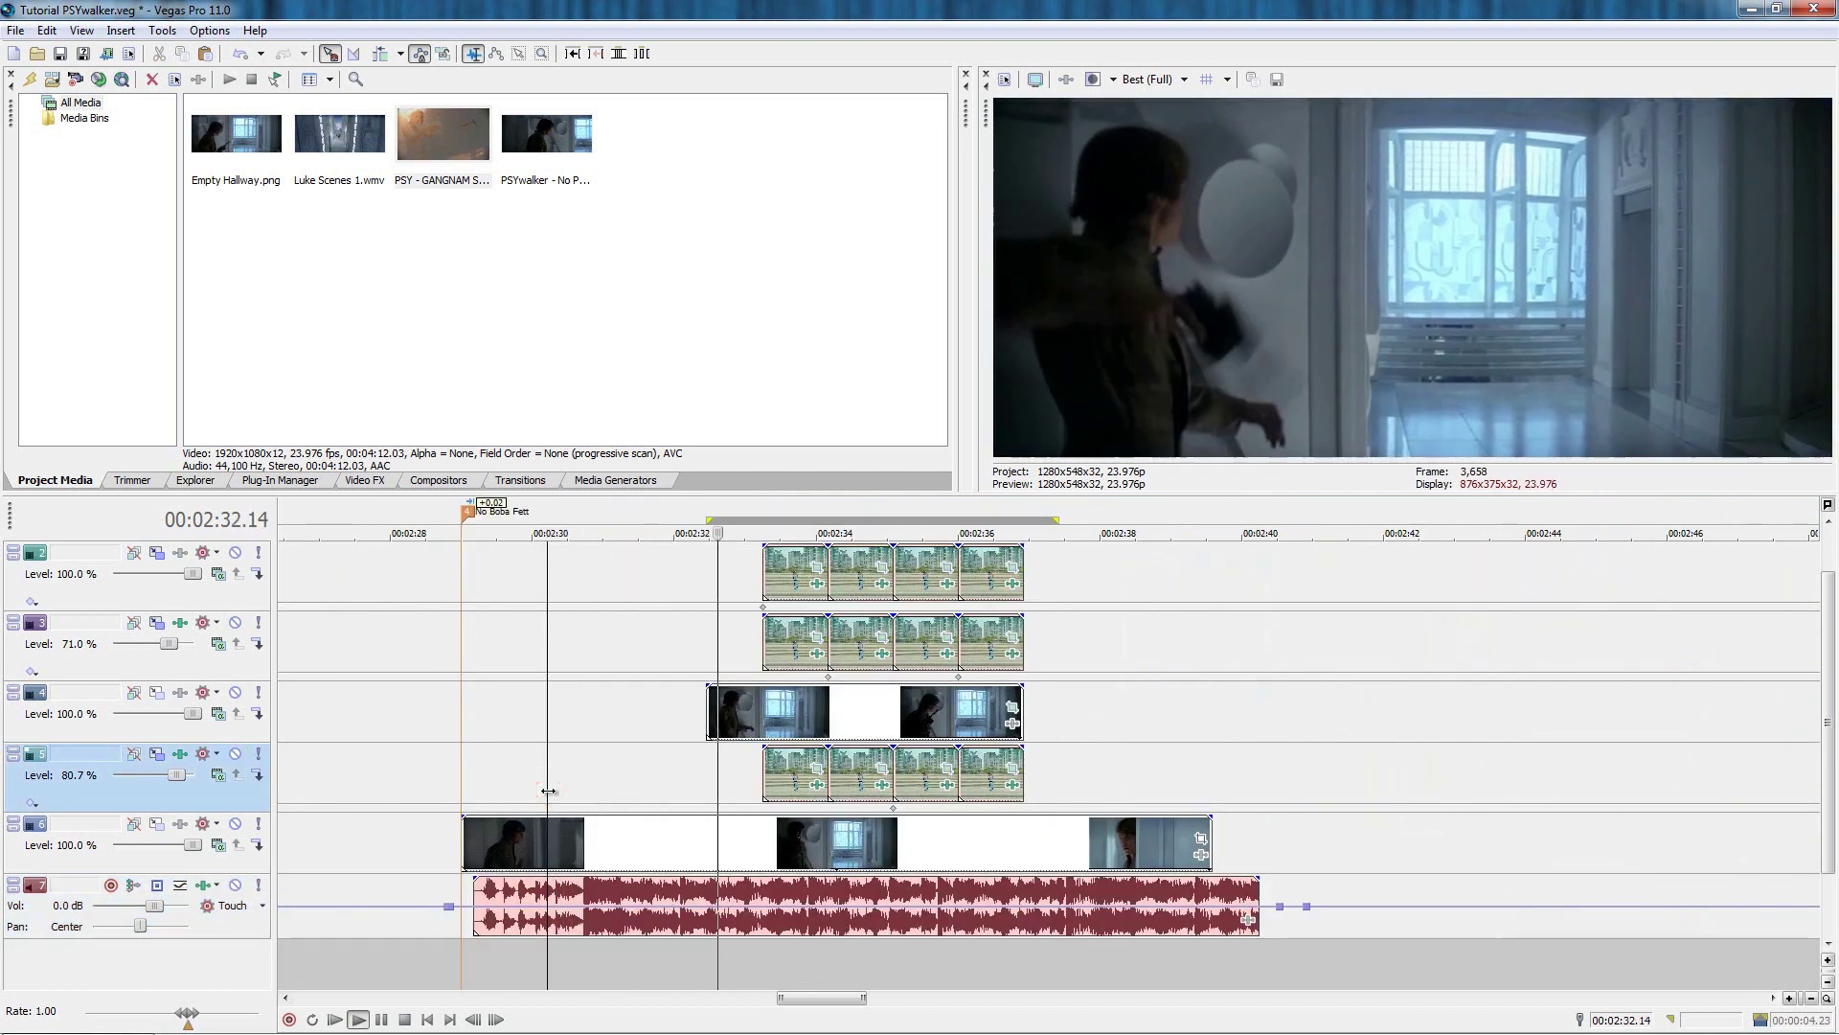
Add volume points from about 00:02:30.17, dip the music's volume at about 00:02:31.18 and preview it.
scroll(1160, 910, up, 3)
click(1160, 909)
scroll(1159, 908, up, 1)
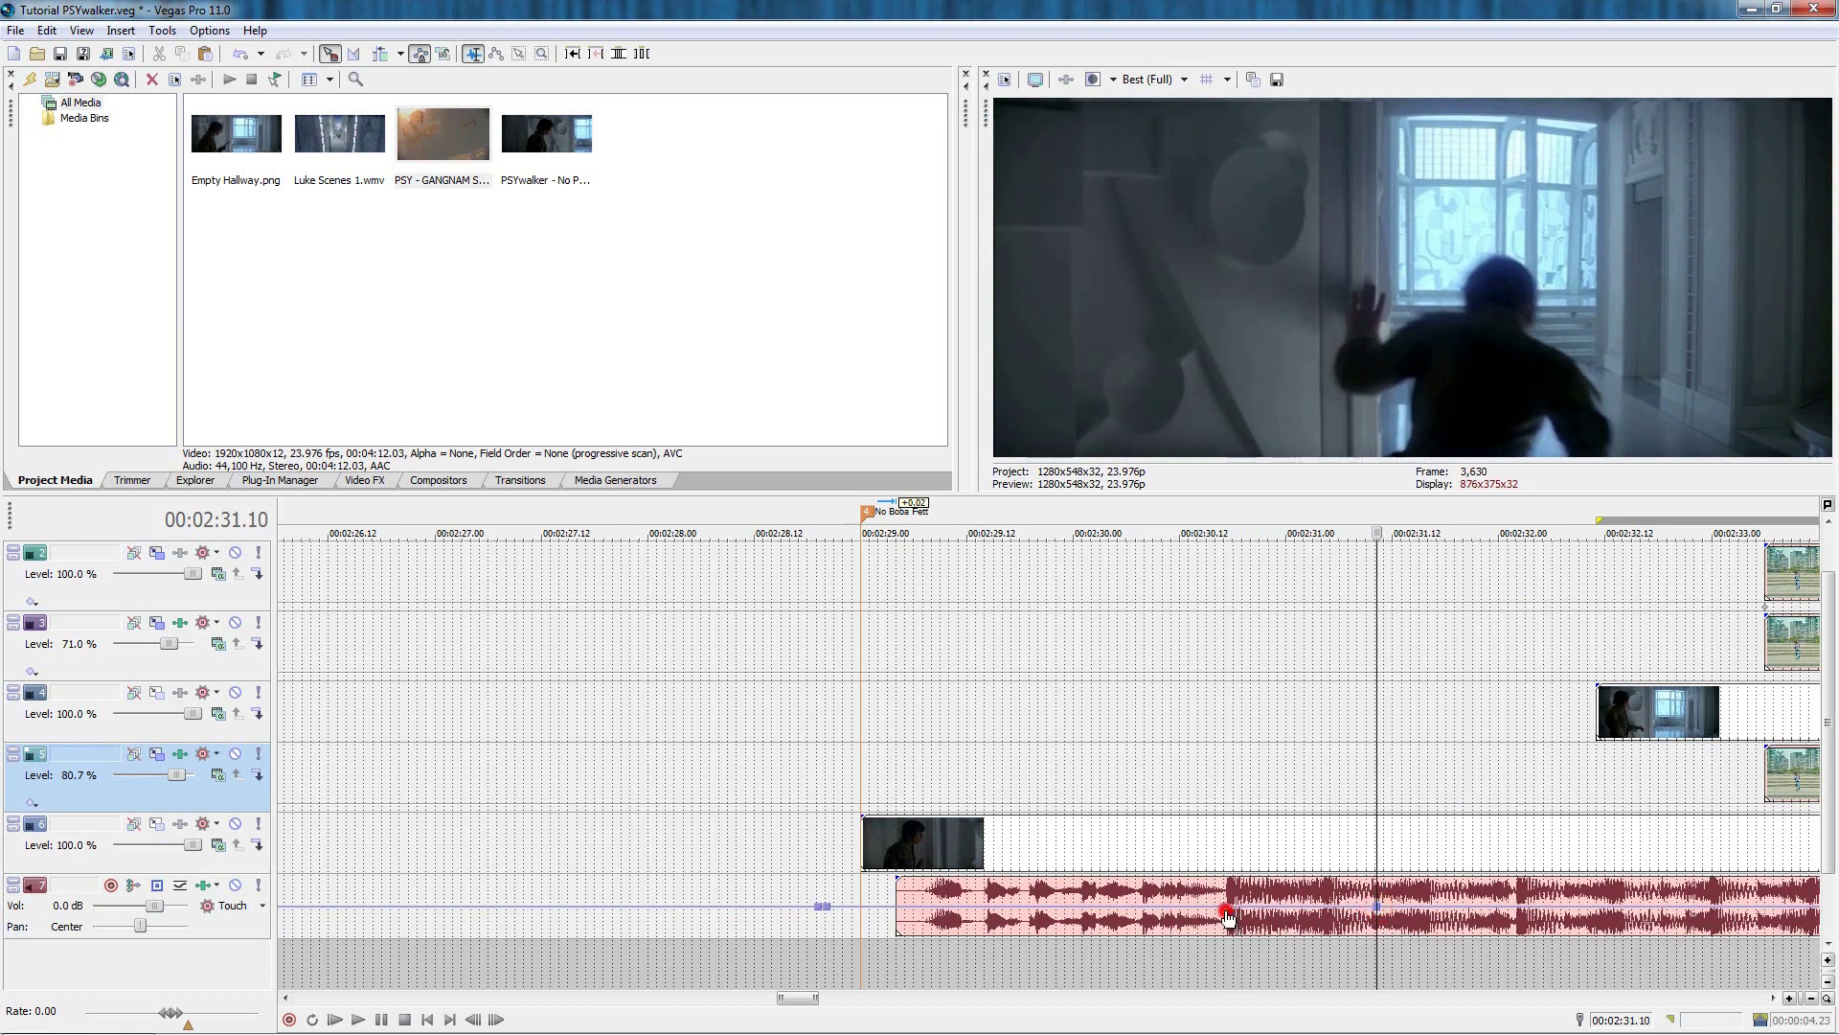
click(1227, 915)
scroll(1066, 915, down, 2)
click(1066, 915)
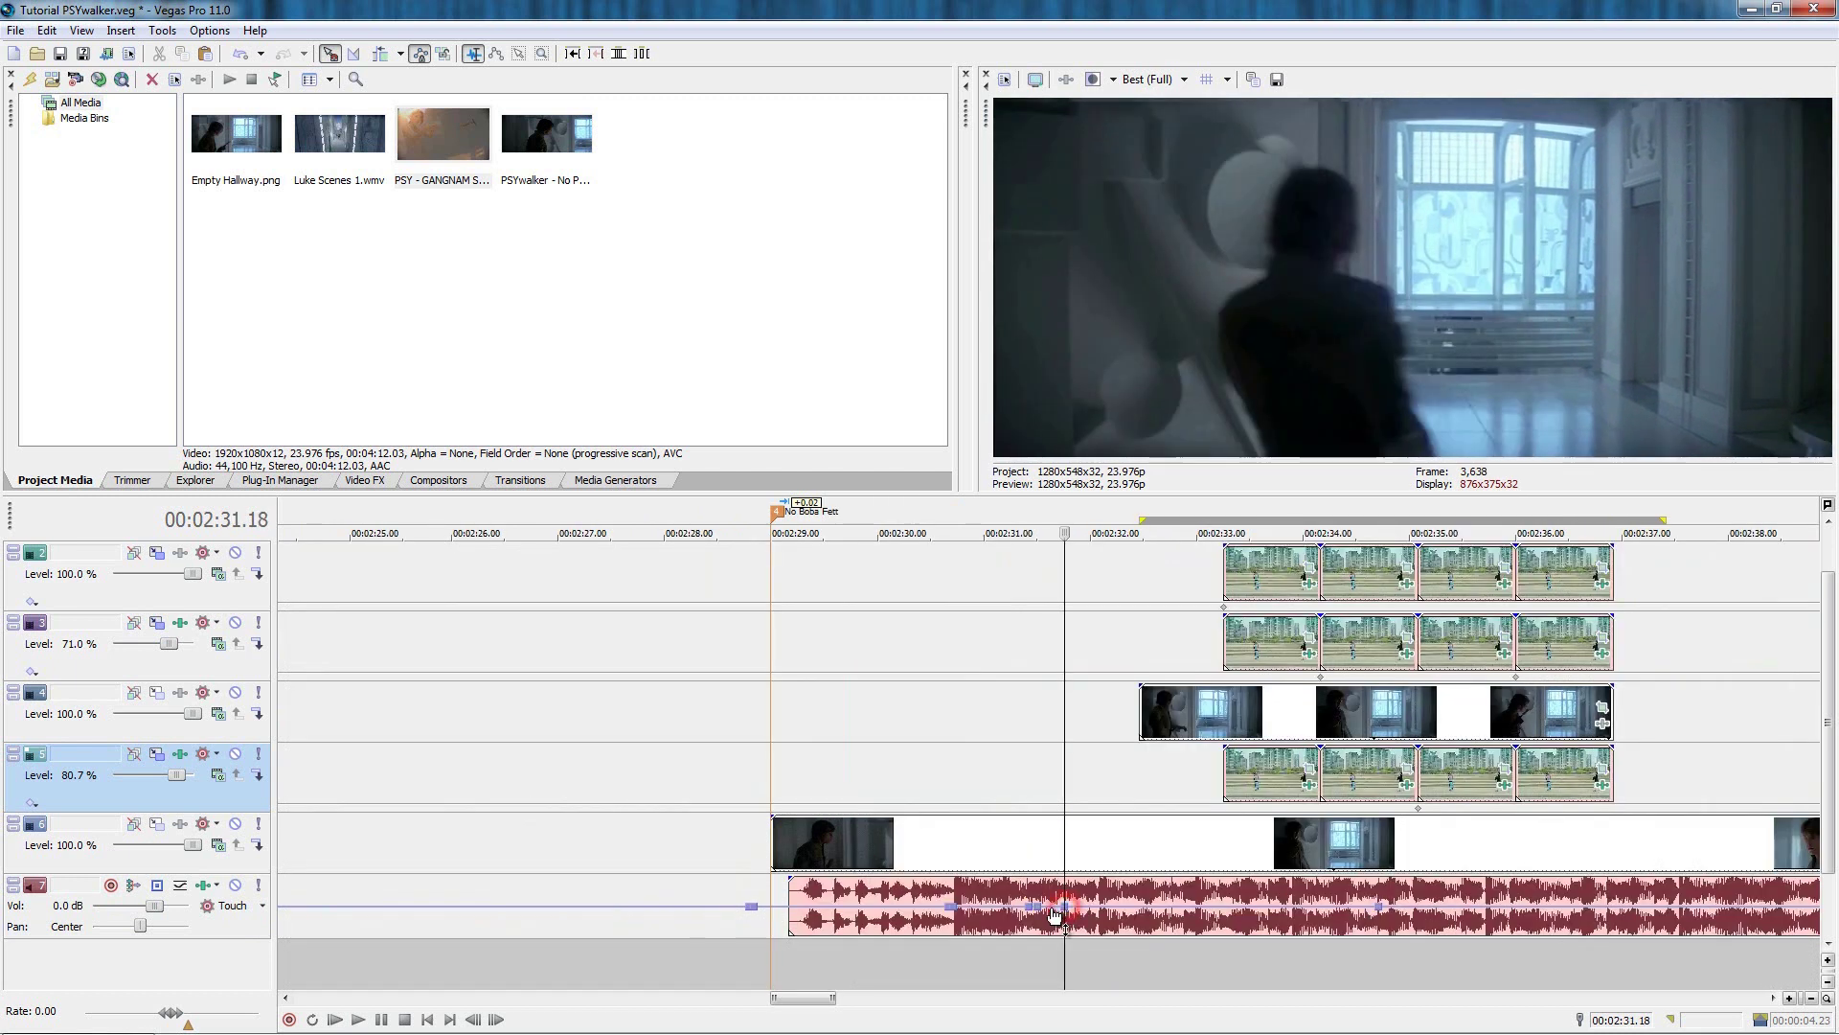
drag(1054, 914, 1061, 927)
key(space)
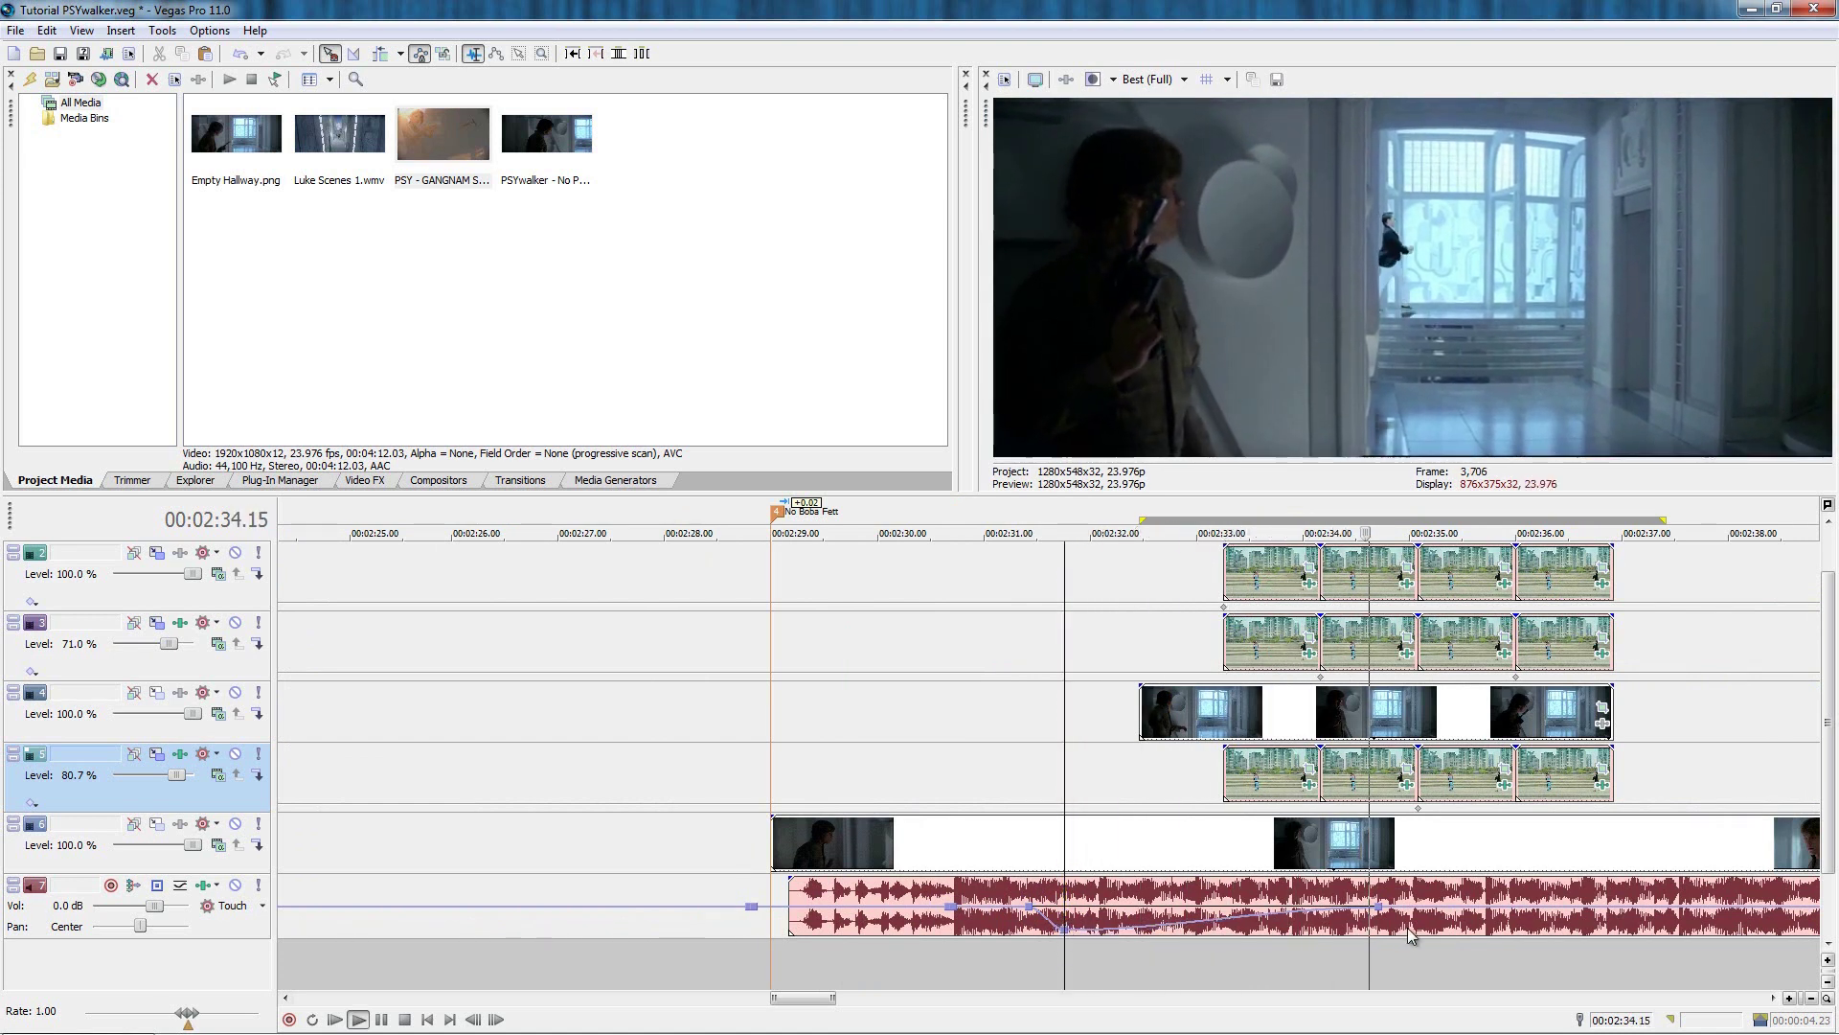
Move the volume recovery point to about 00:02:35 and delete the extra volume point just before the dip.
click(1421, 895)
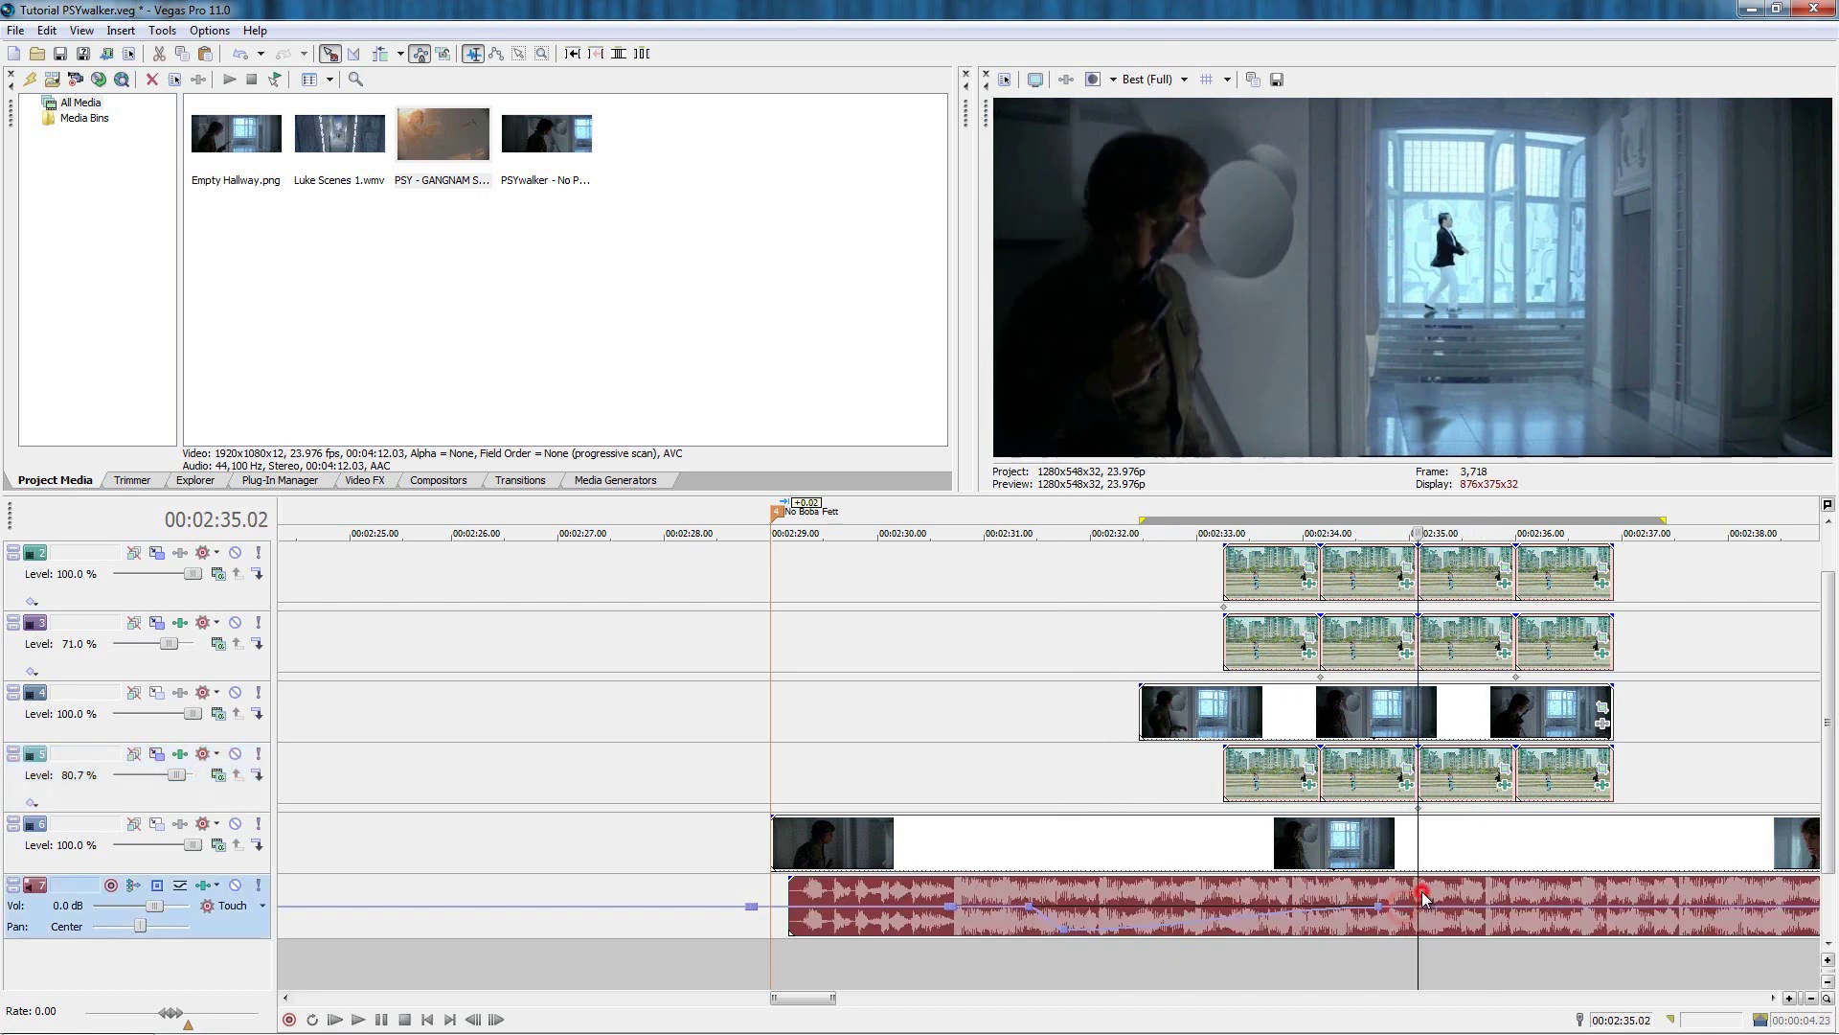
key(Left)
key(Left)
drag(1379, 907, 1409, 908)
click(1025, 778)
right_click(1029, 781)
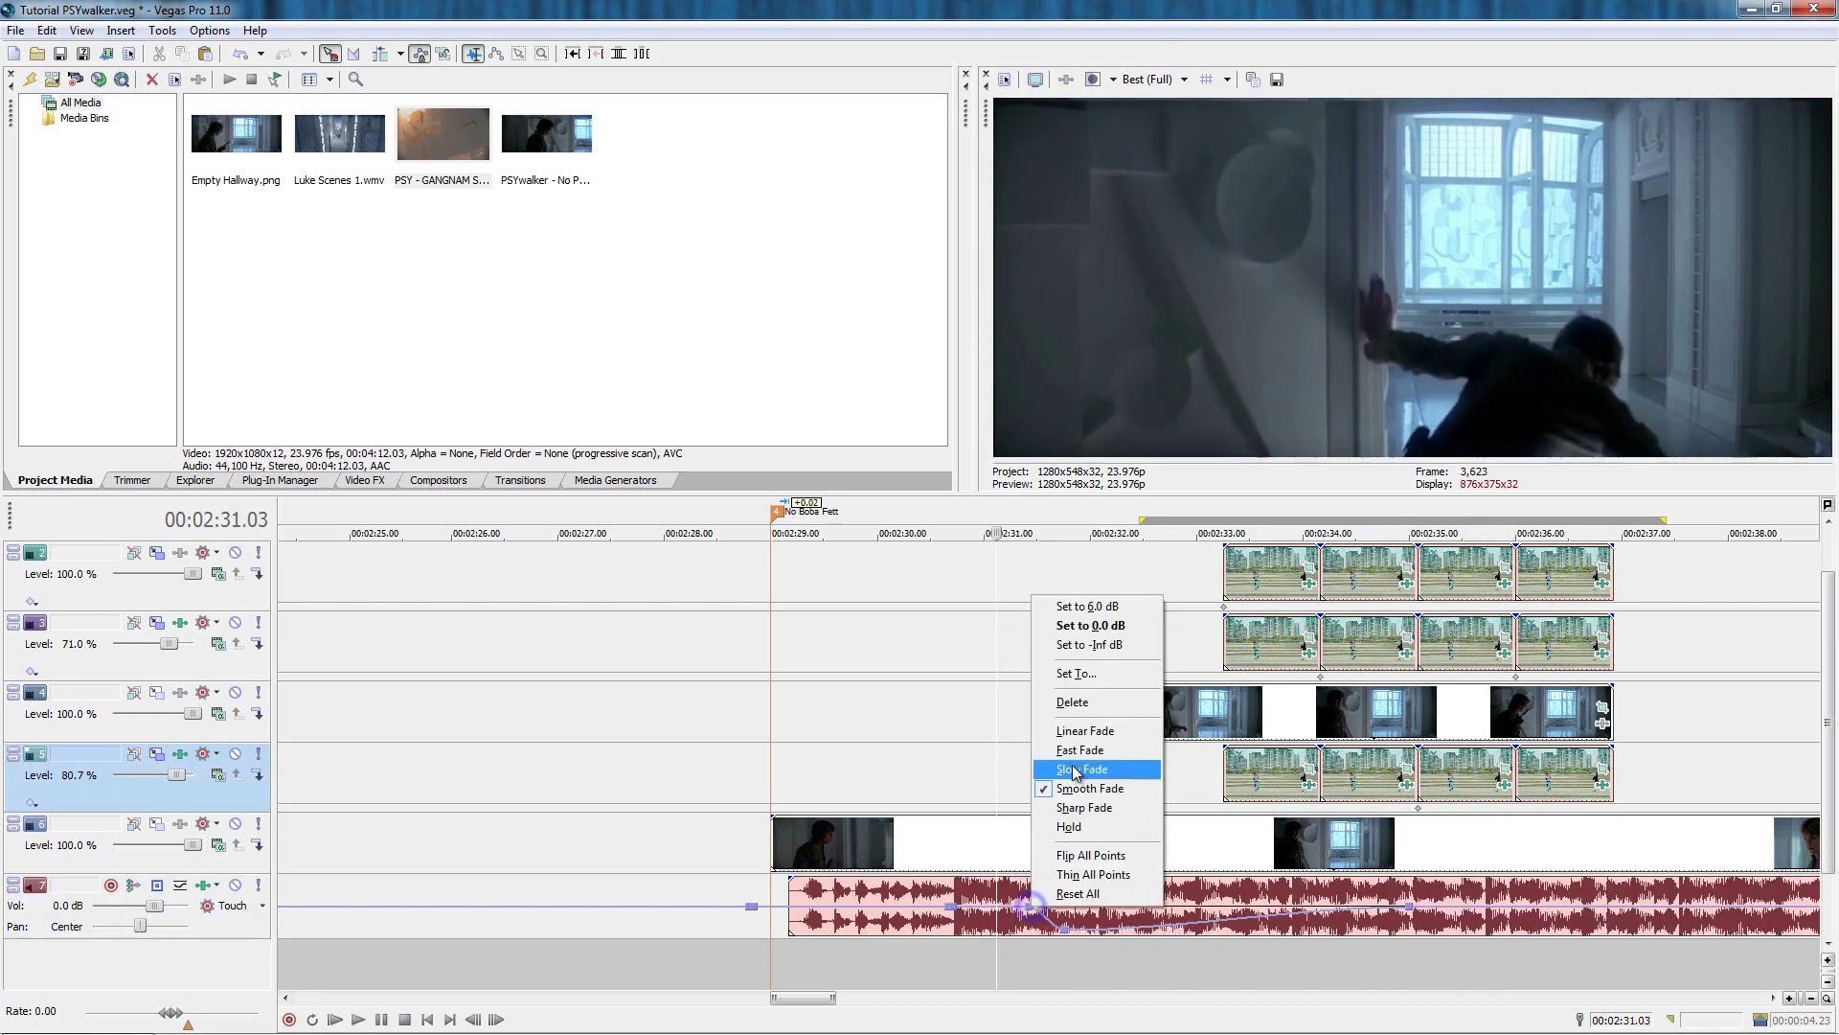
click(1091, 709)
Lower the volume envelope over the music's opening up to about 00:02:30.17 and preview it.
drag(828, 907, 812, 922)
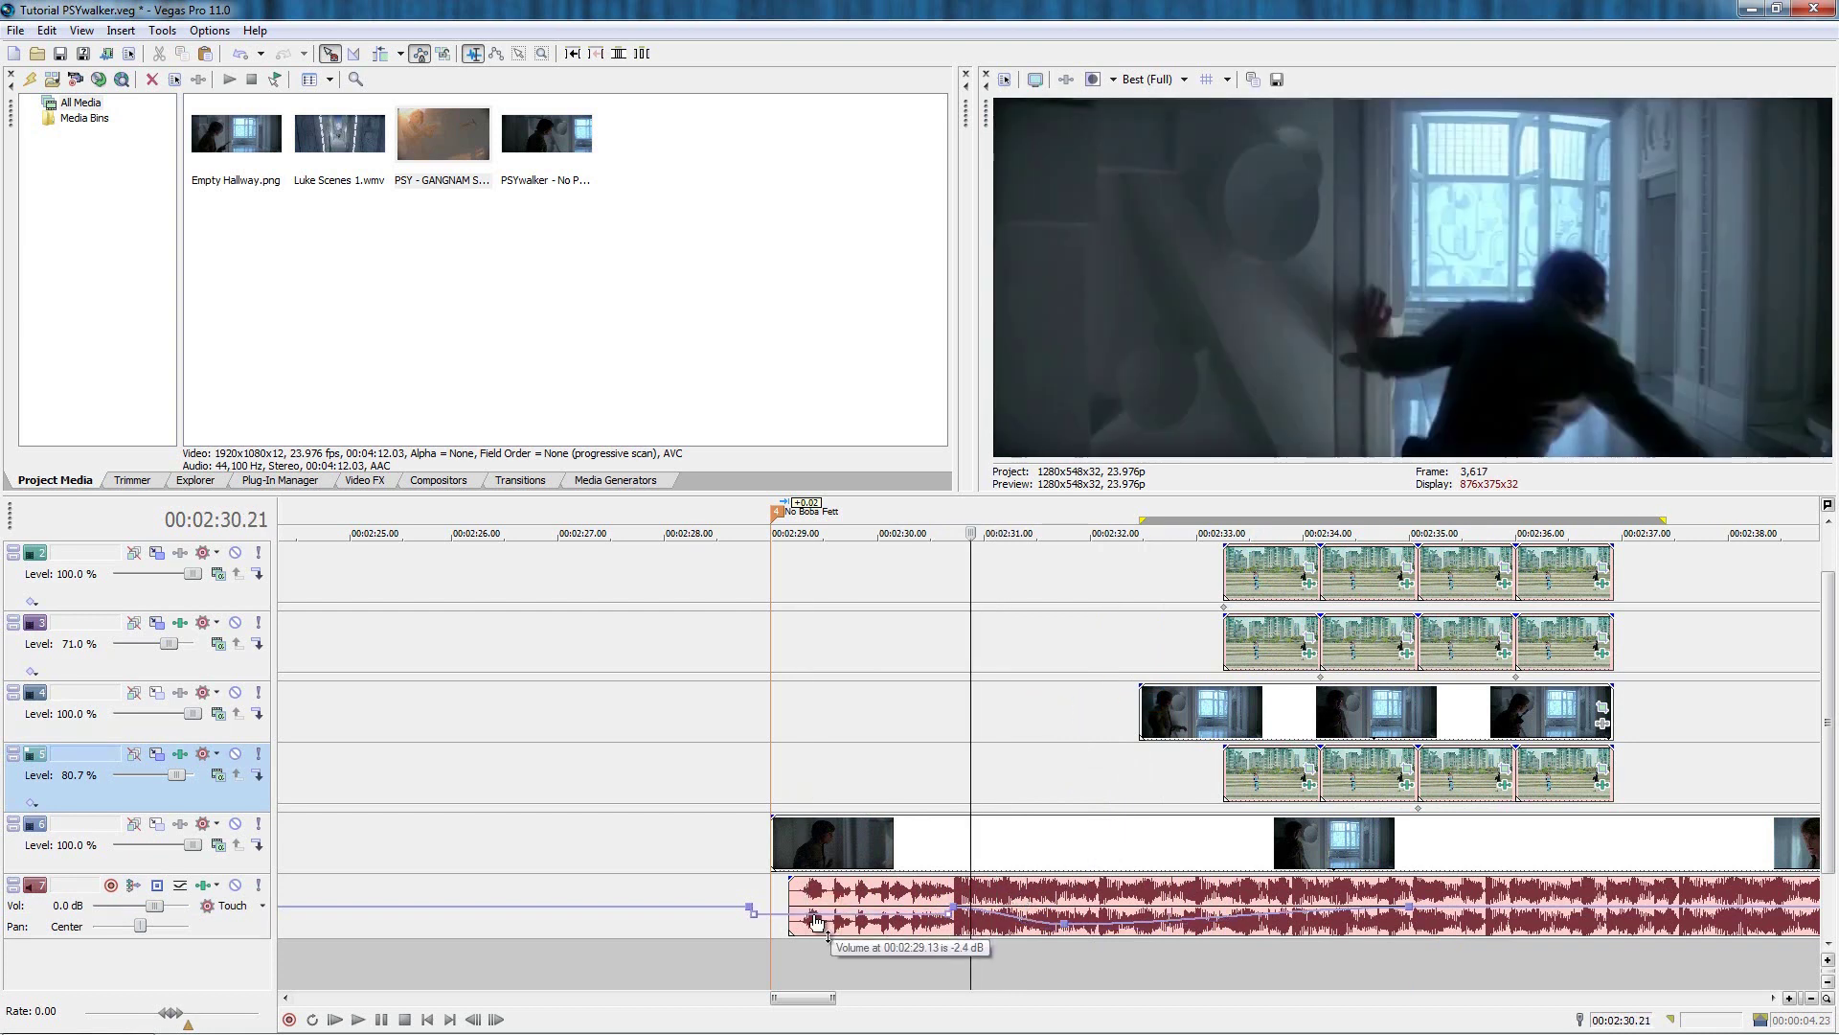
click(955, 908)
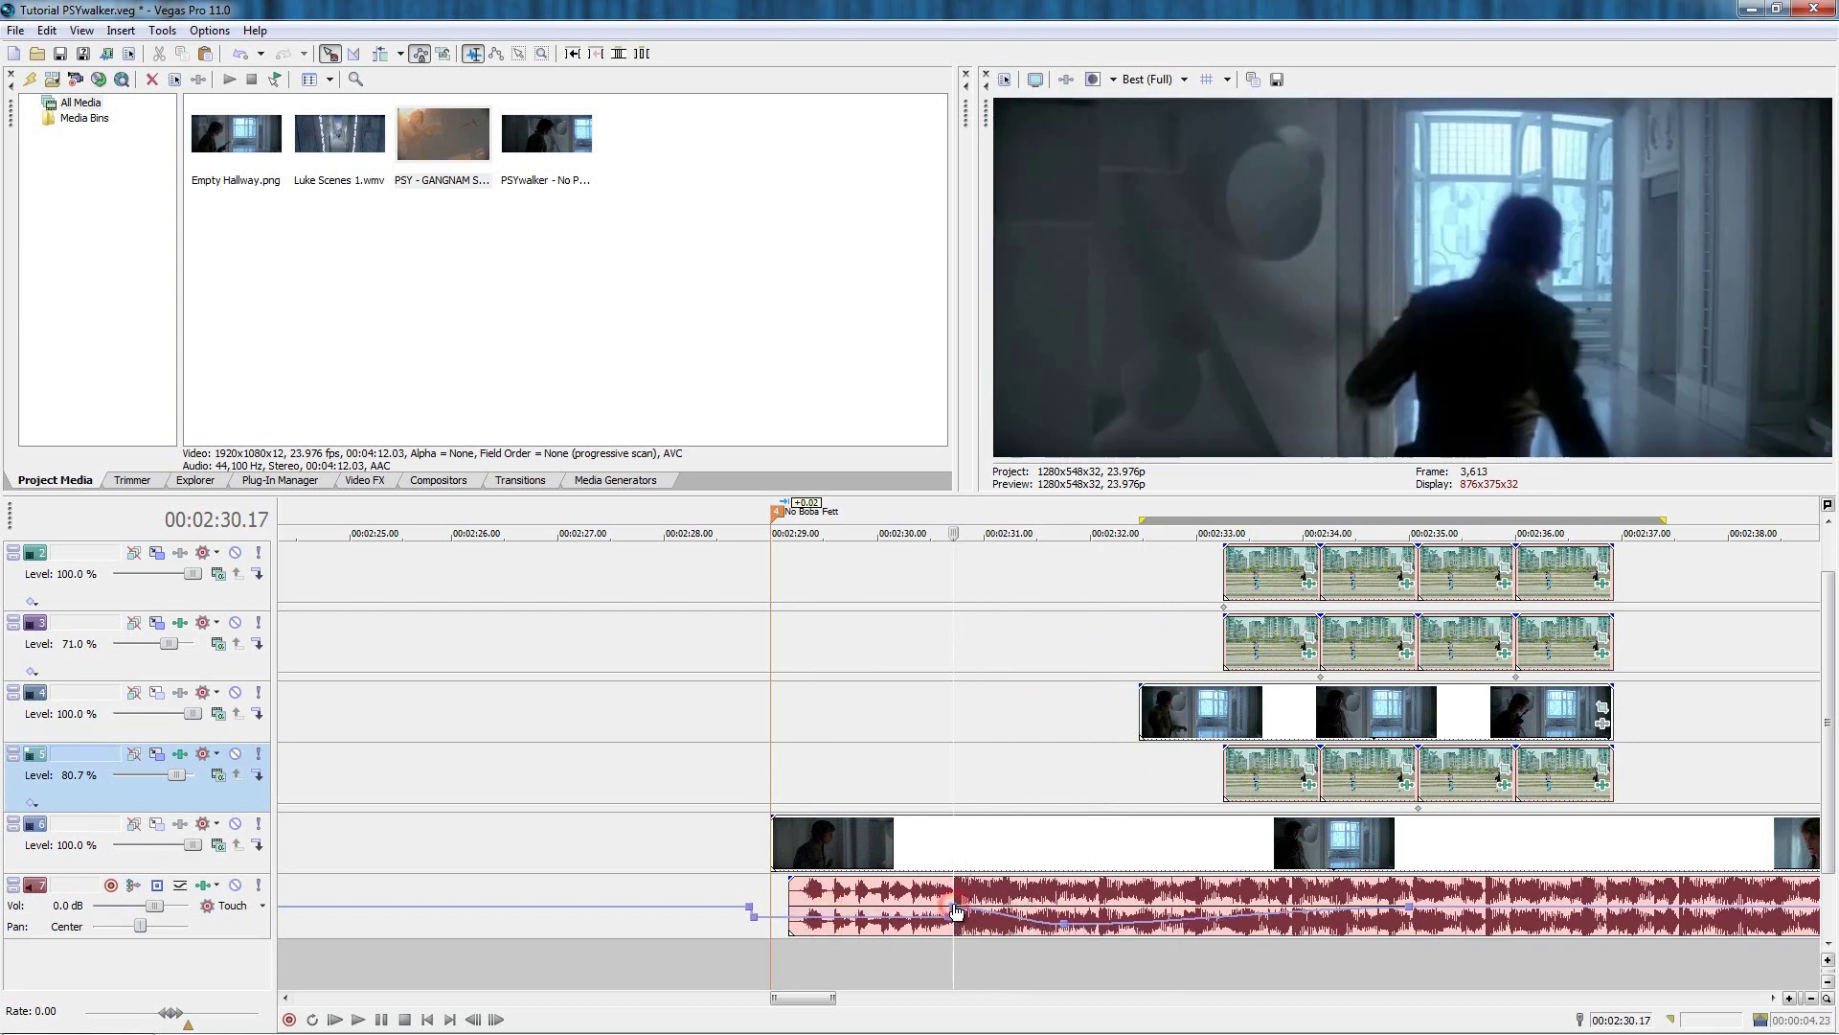
drag(955, 915, 956, 922)
click(765, 813)
key(space)
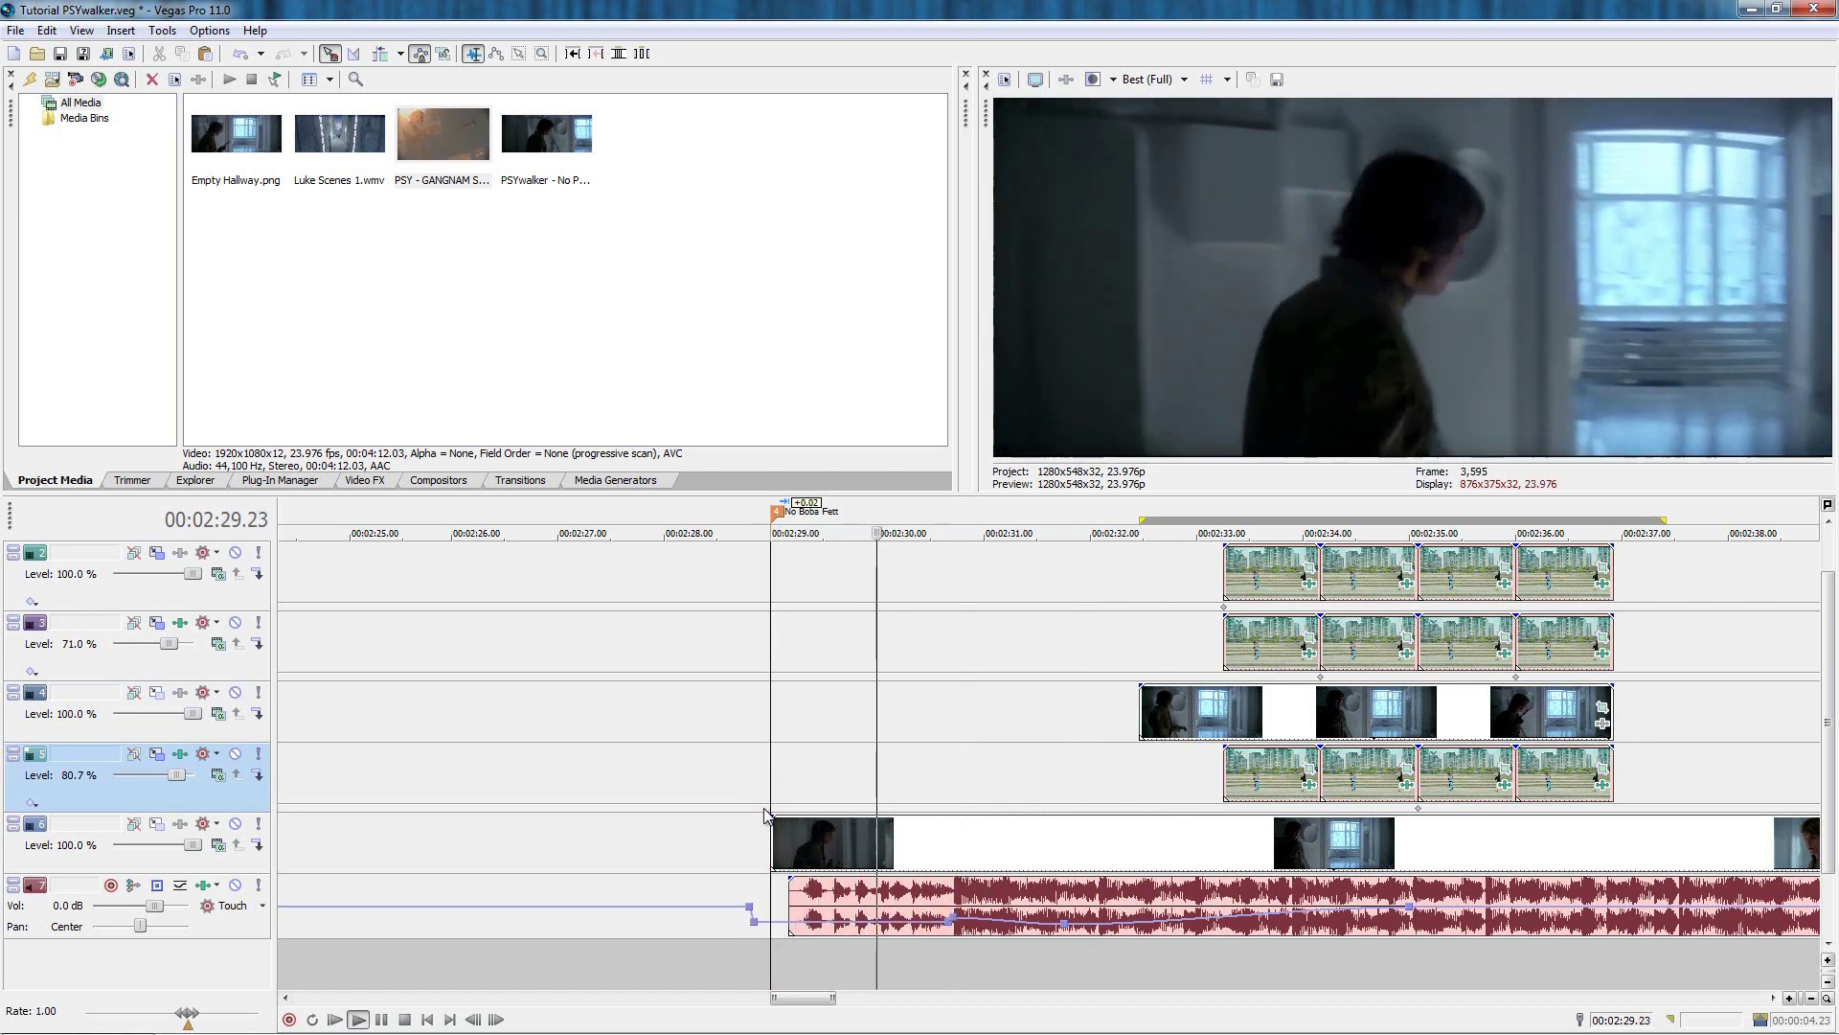
Extend the music clip's start to 00:02:29.00, add a short fade-in and preview the scene.
key(Return)
drag(788, 921, 764, 919)
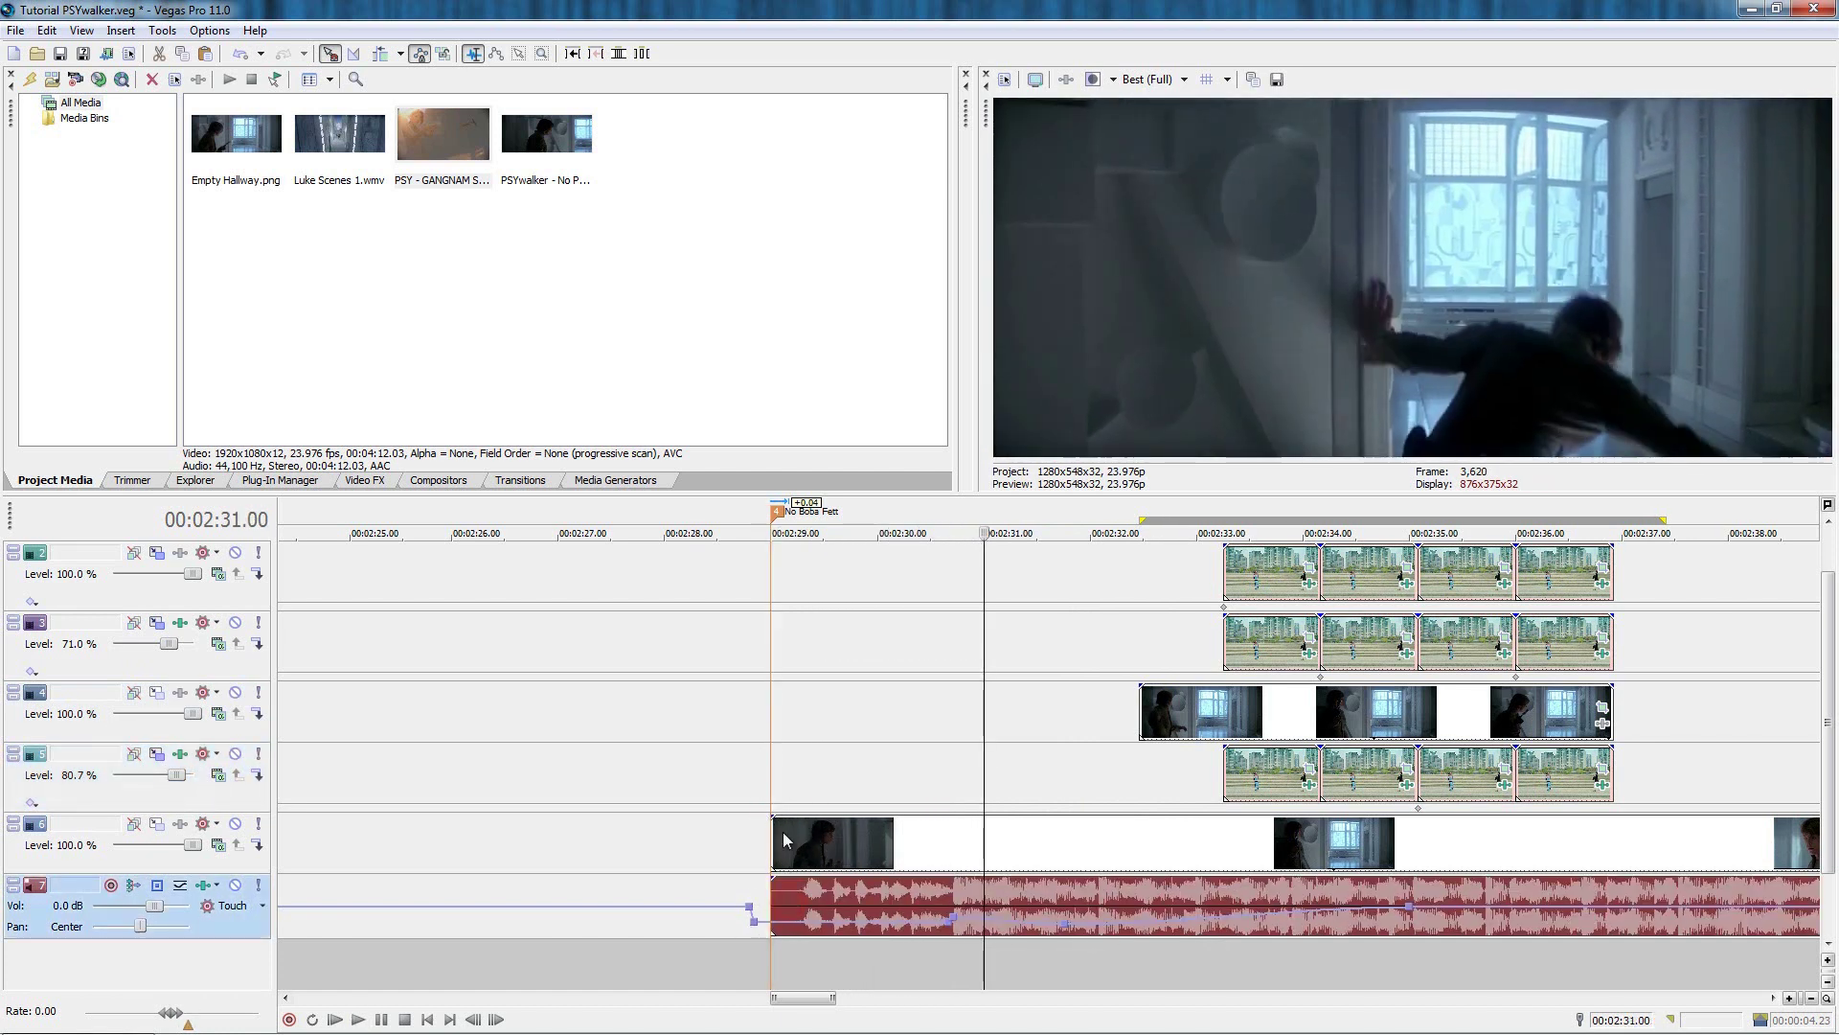
click(779, 802)
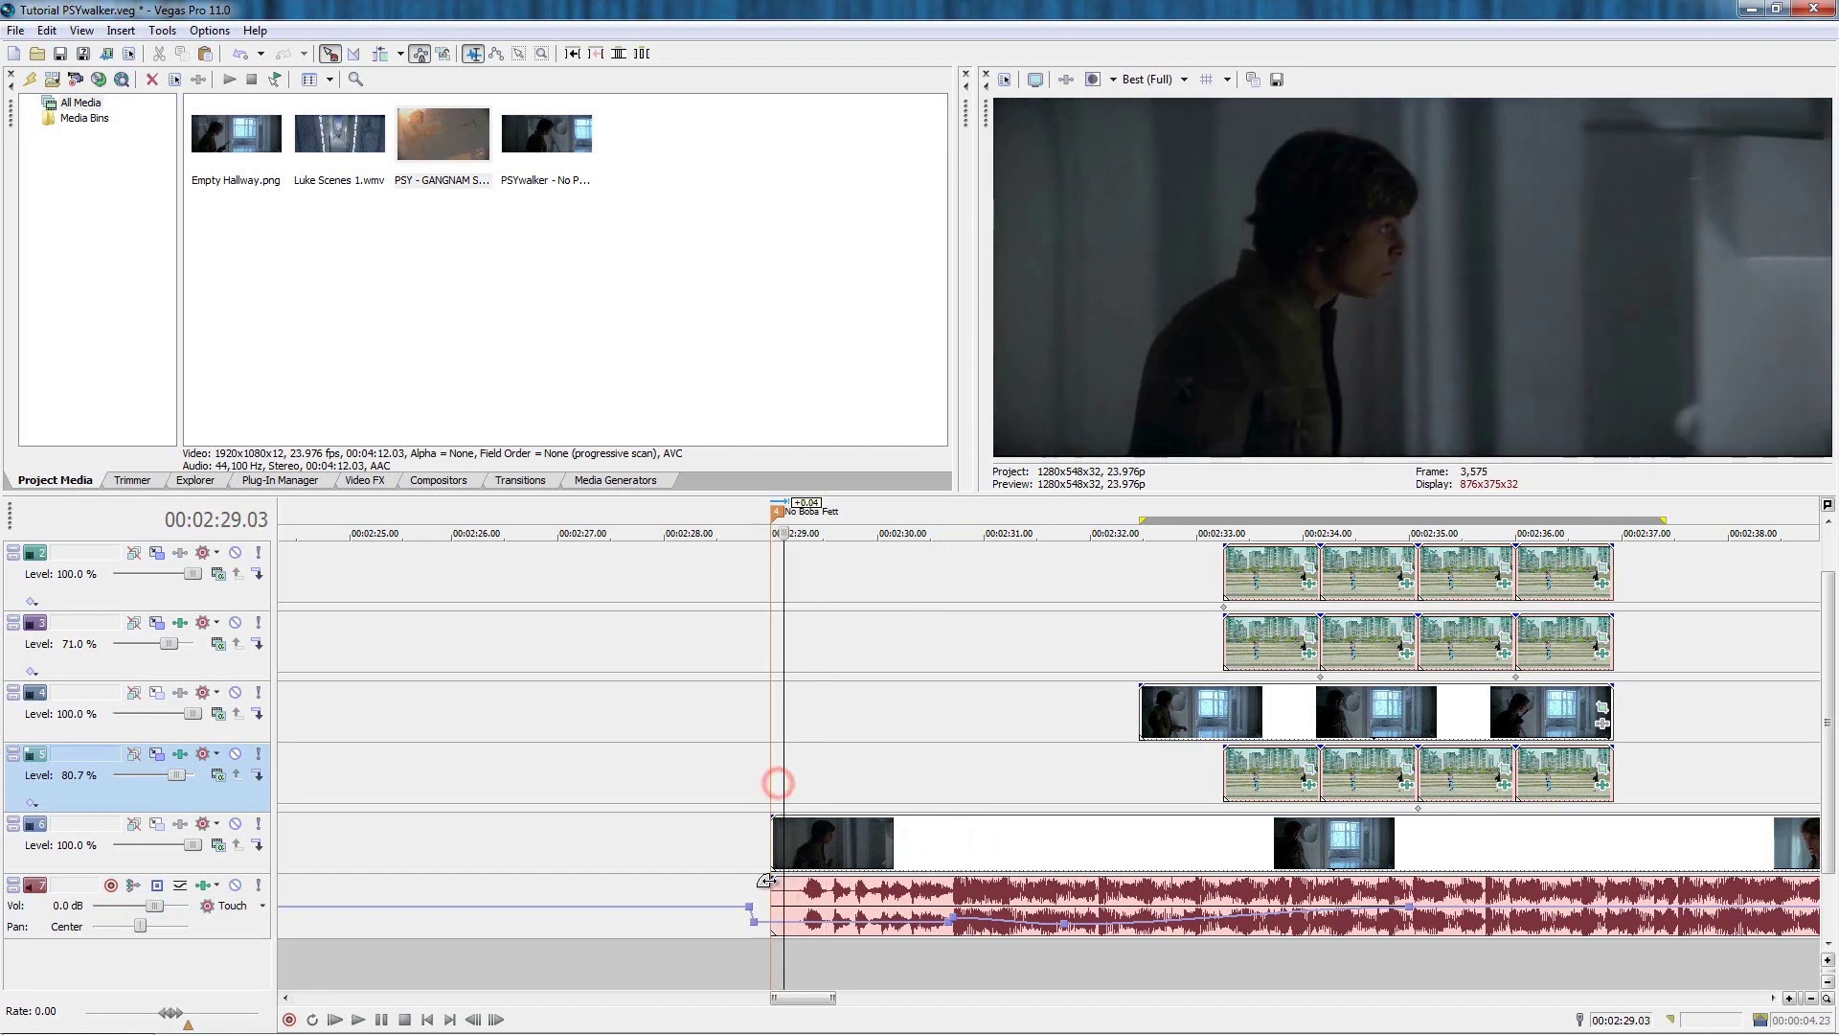
drag(767, 877, 802, 876)
key(space)
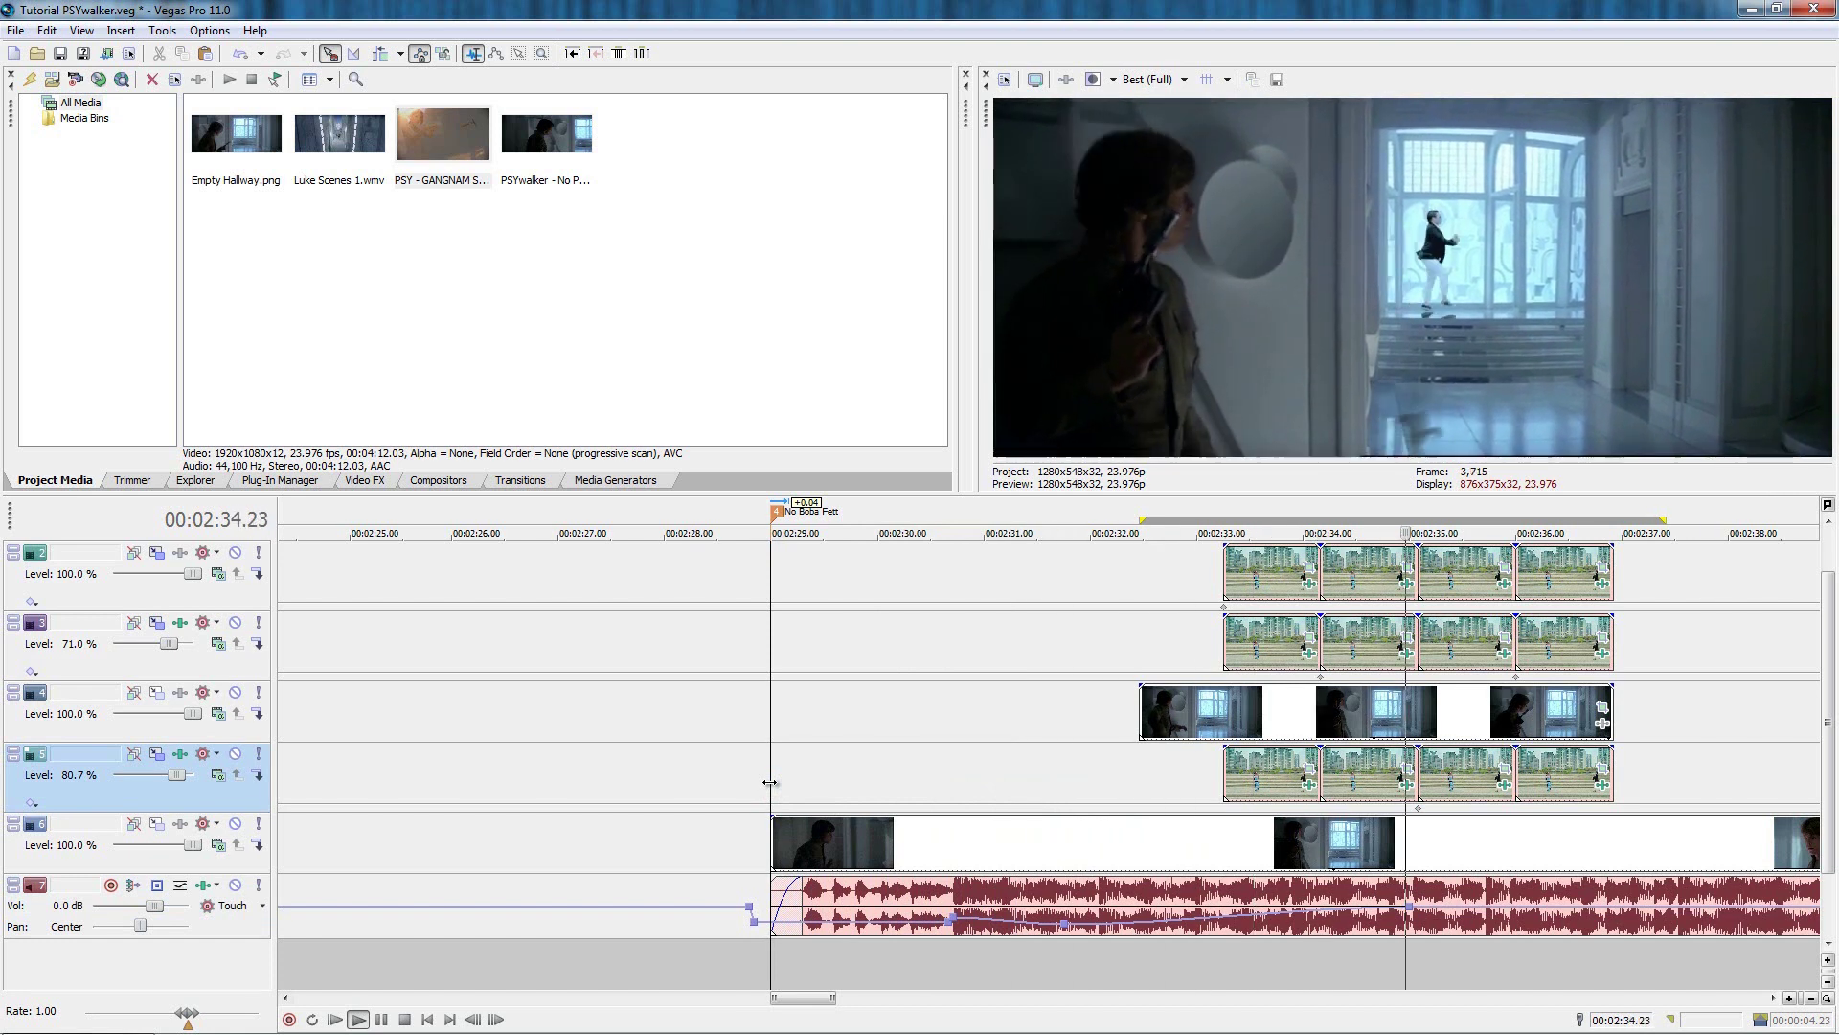
Trim the music to the hallway clip's end, fade its volume down from a point at about 00:02:36.06 and preview the ending.
key(Return)
scroll(1060, 922, up, 1)
key(Right)
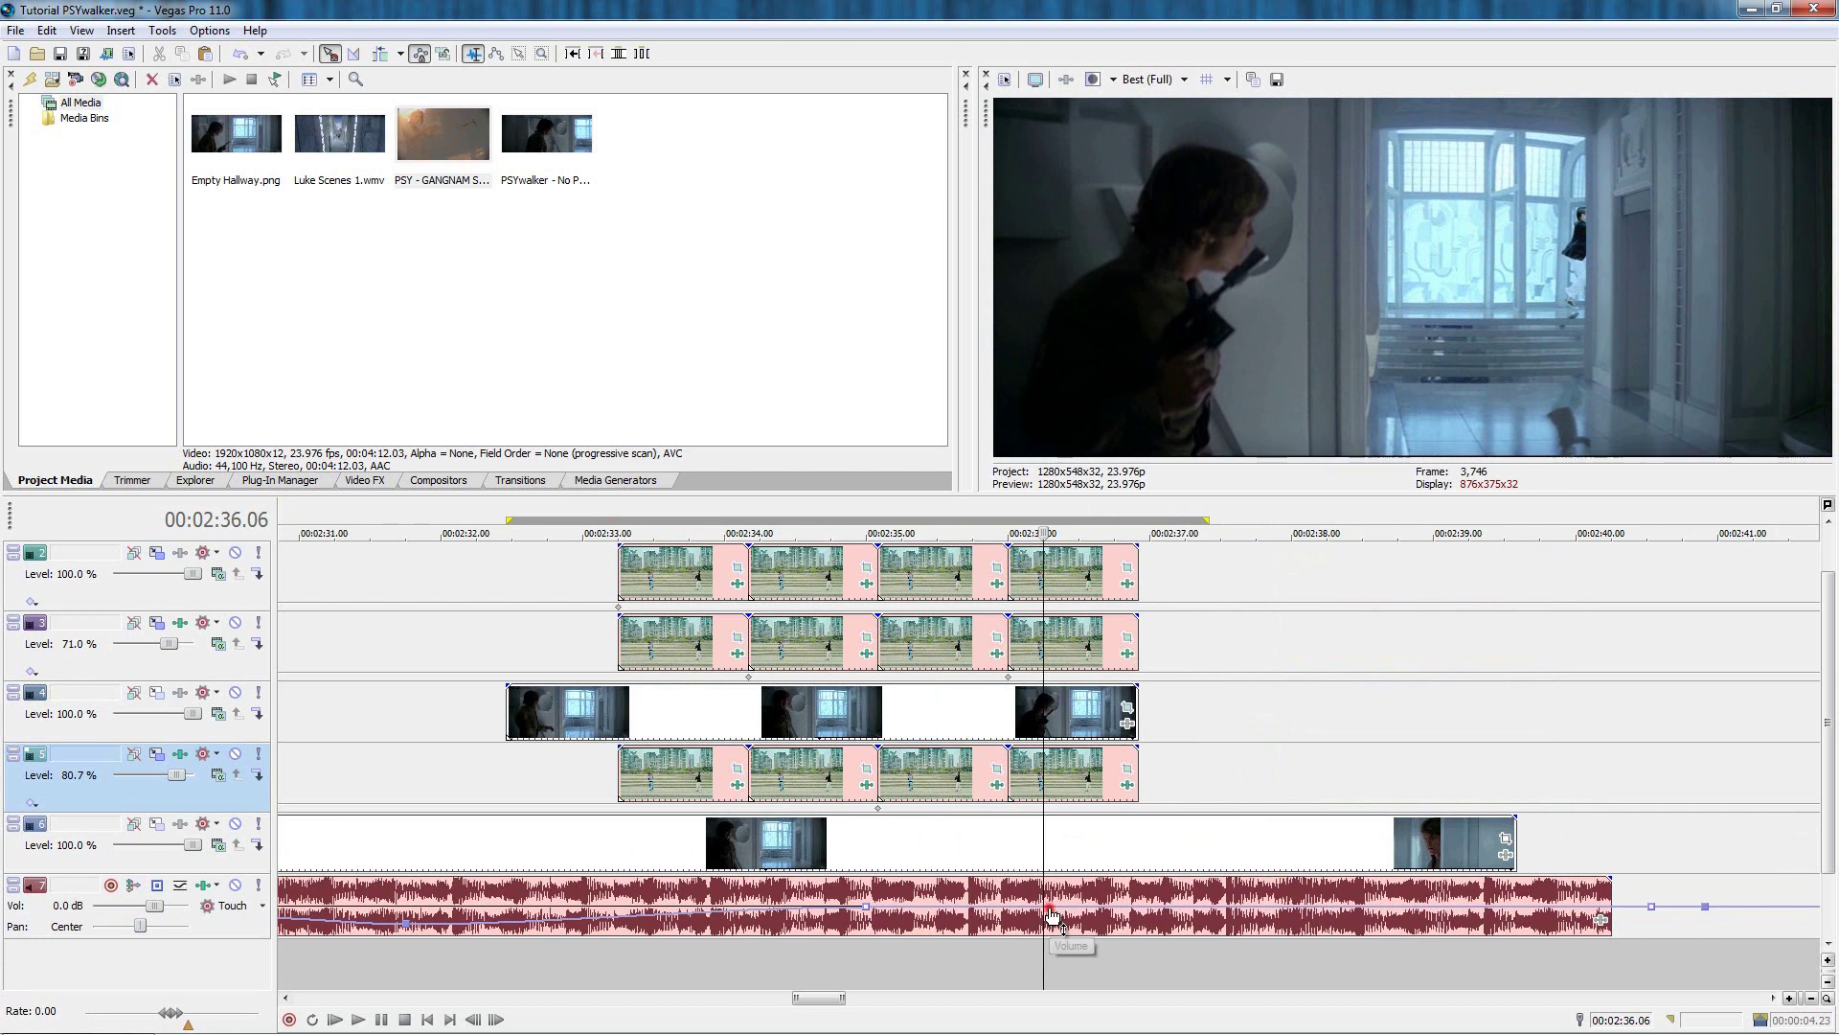
drag(1048, 909, 1045, 908)
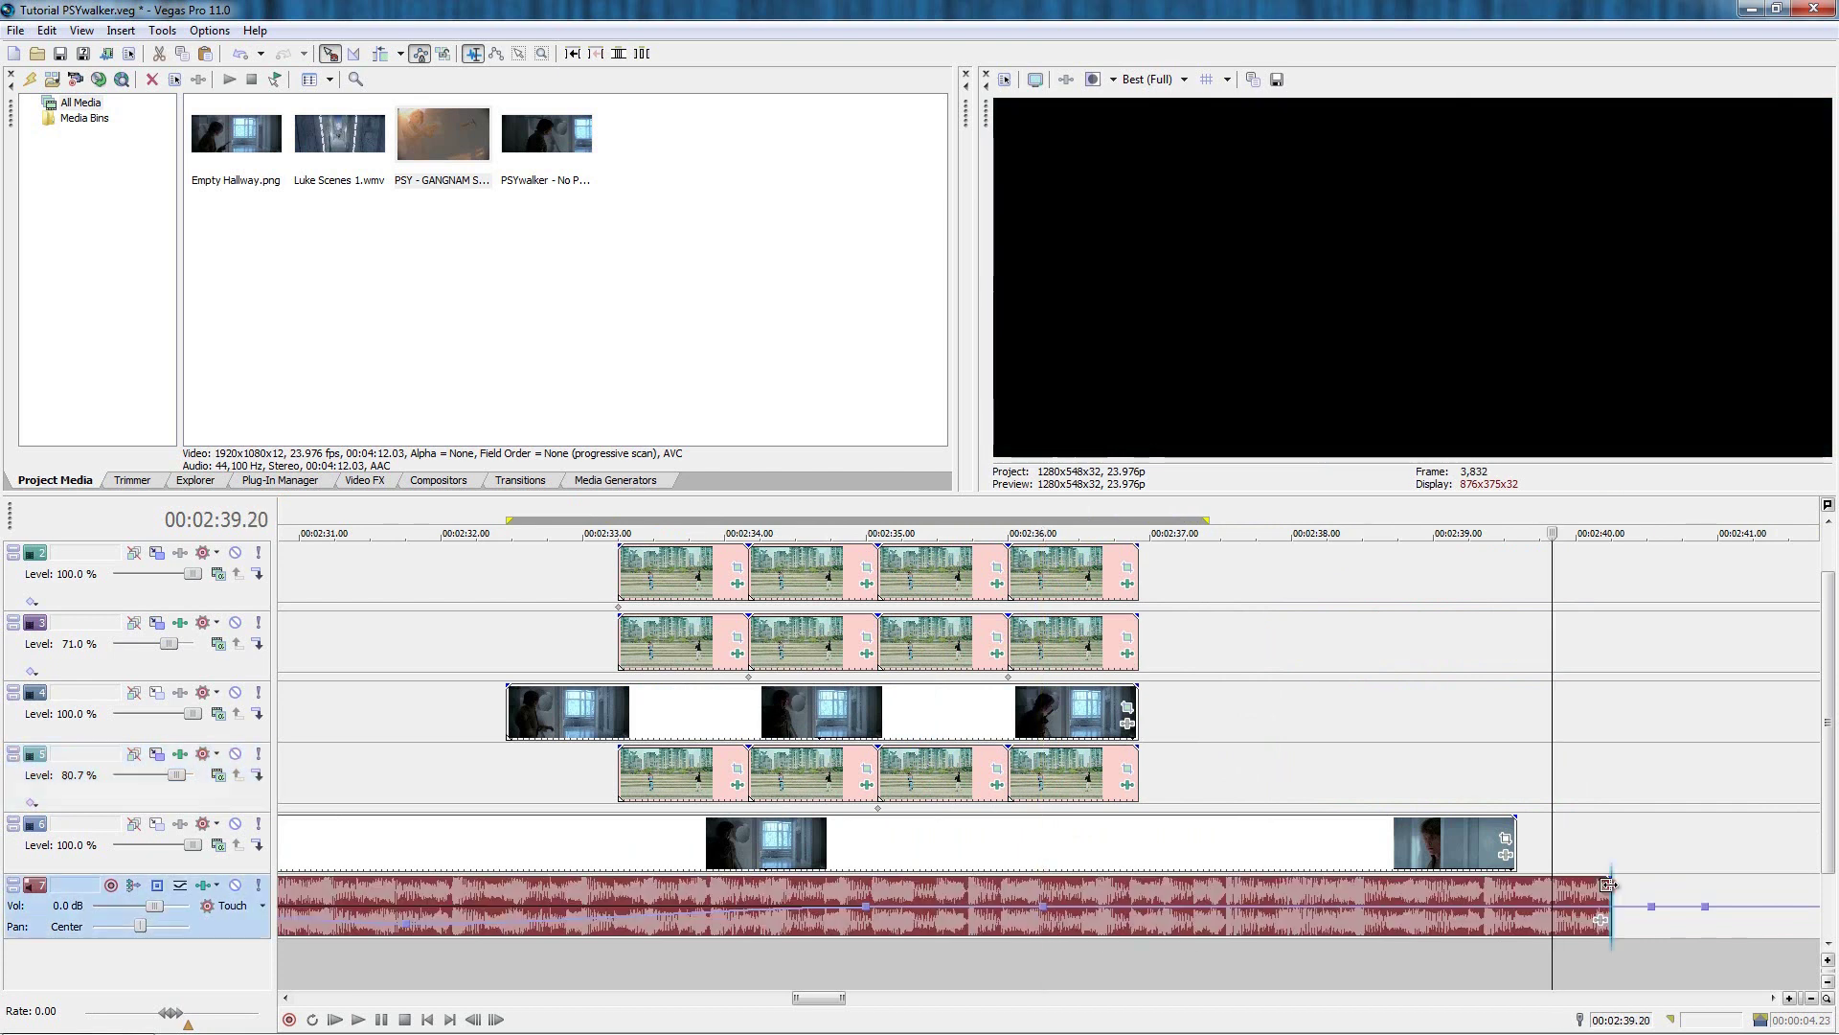
drag(1611, 885, 1520, 926)
click(1016, 958)
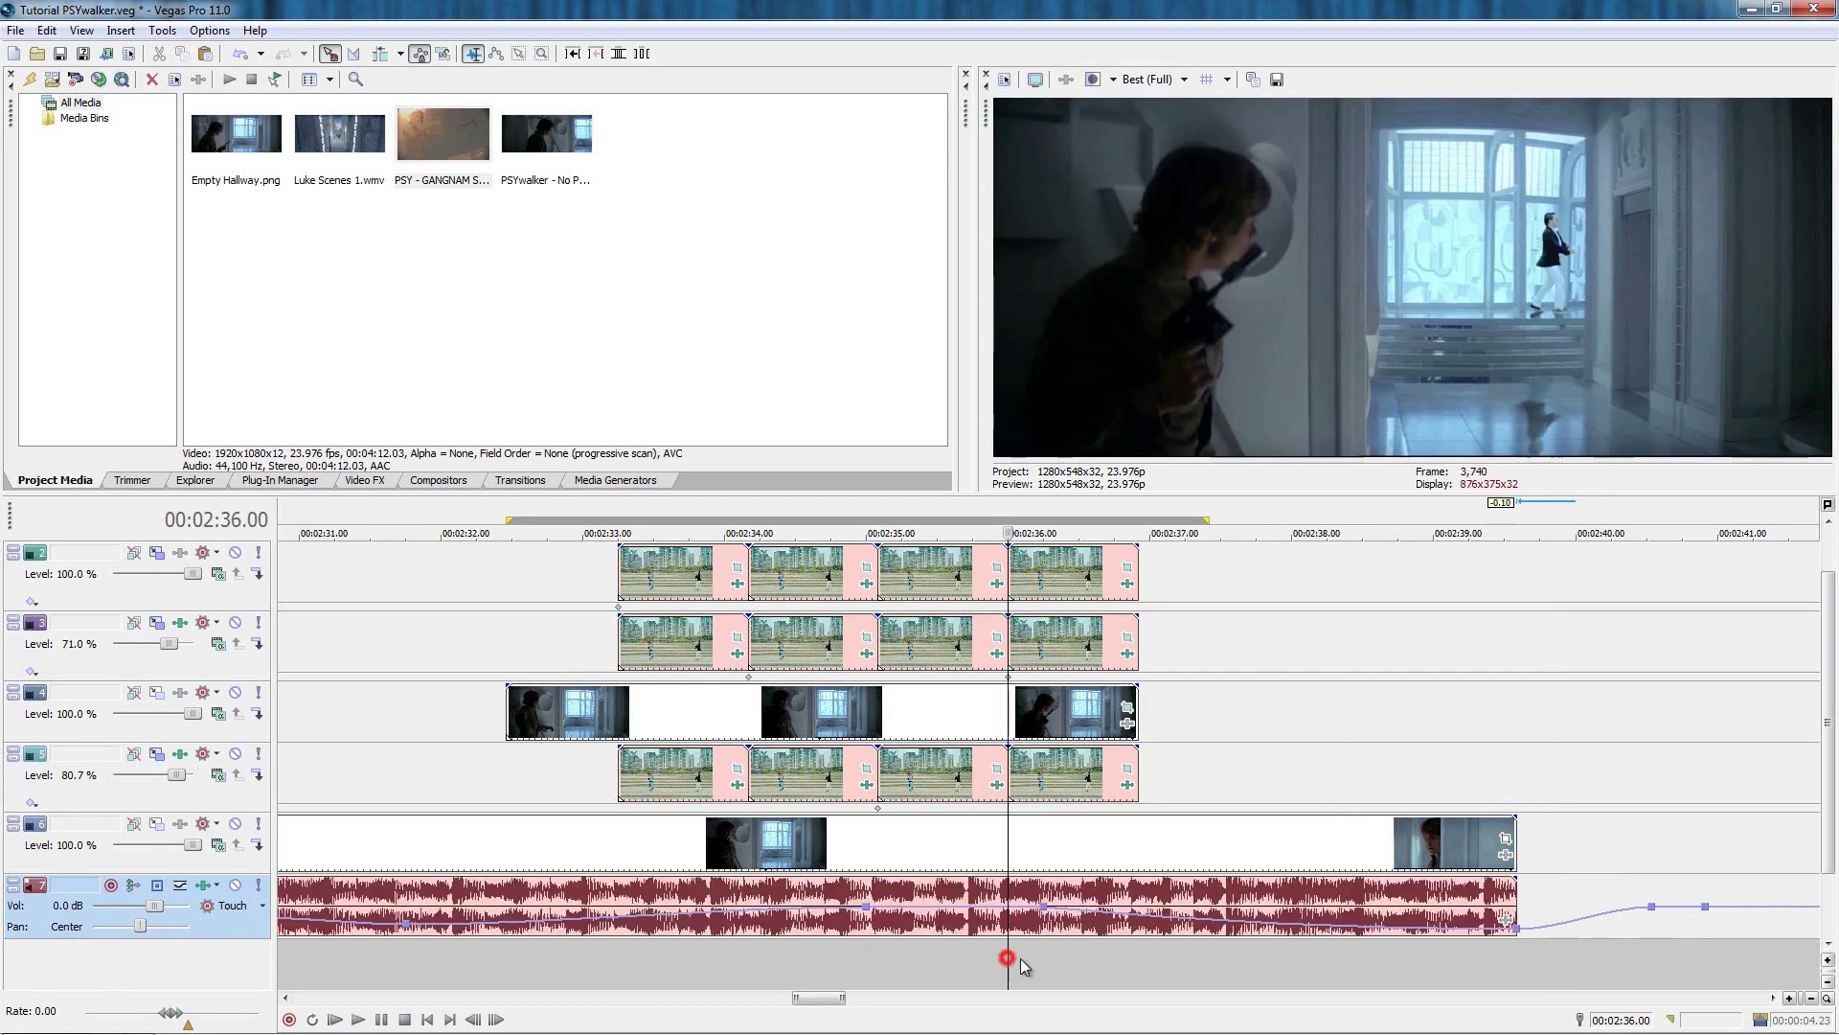
key(space)
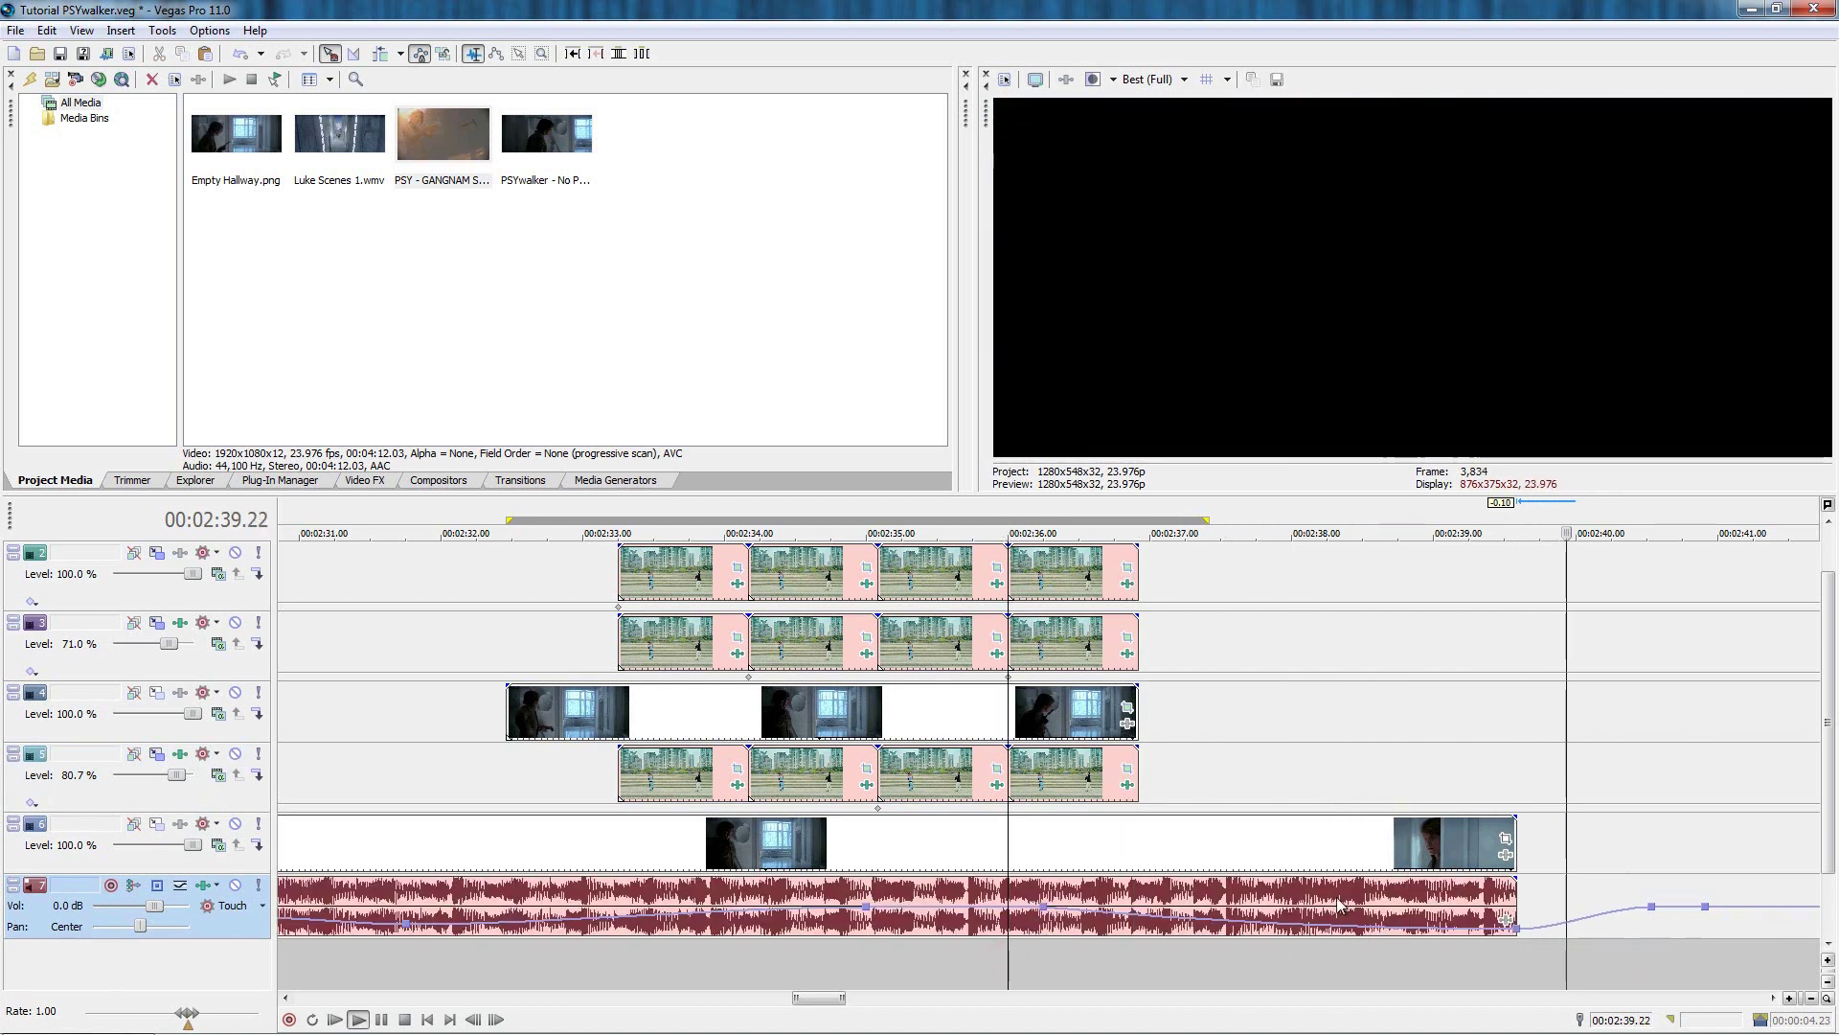
Add pan envelope points around the music clip's start at 00:02:29.00 and its end at 00:02:39.17, keeping the pan centred.
scroll(705, 925, down, 3)
click(418, 896)
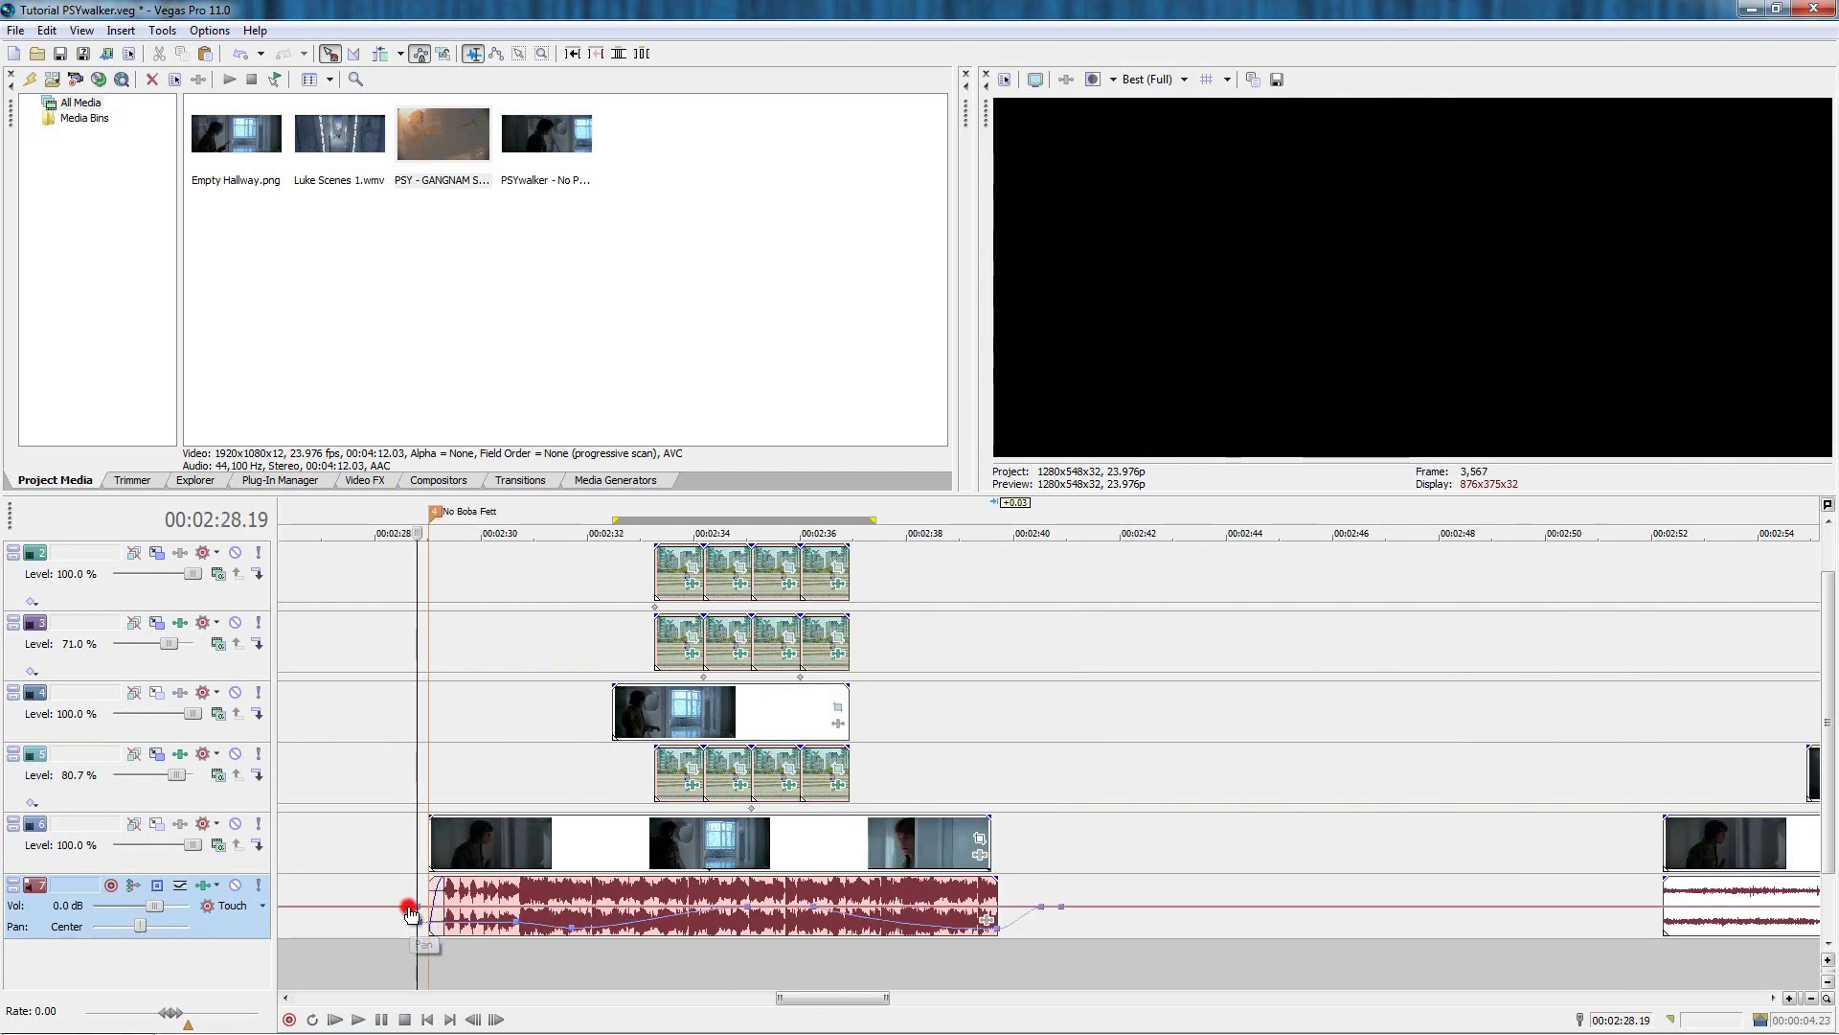
drag(410, 910, 432, 914)
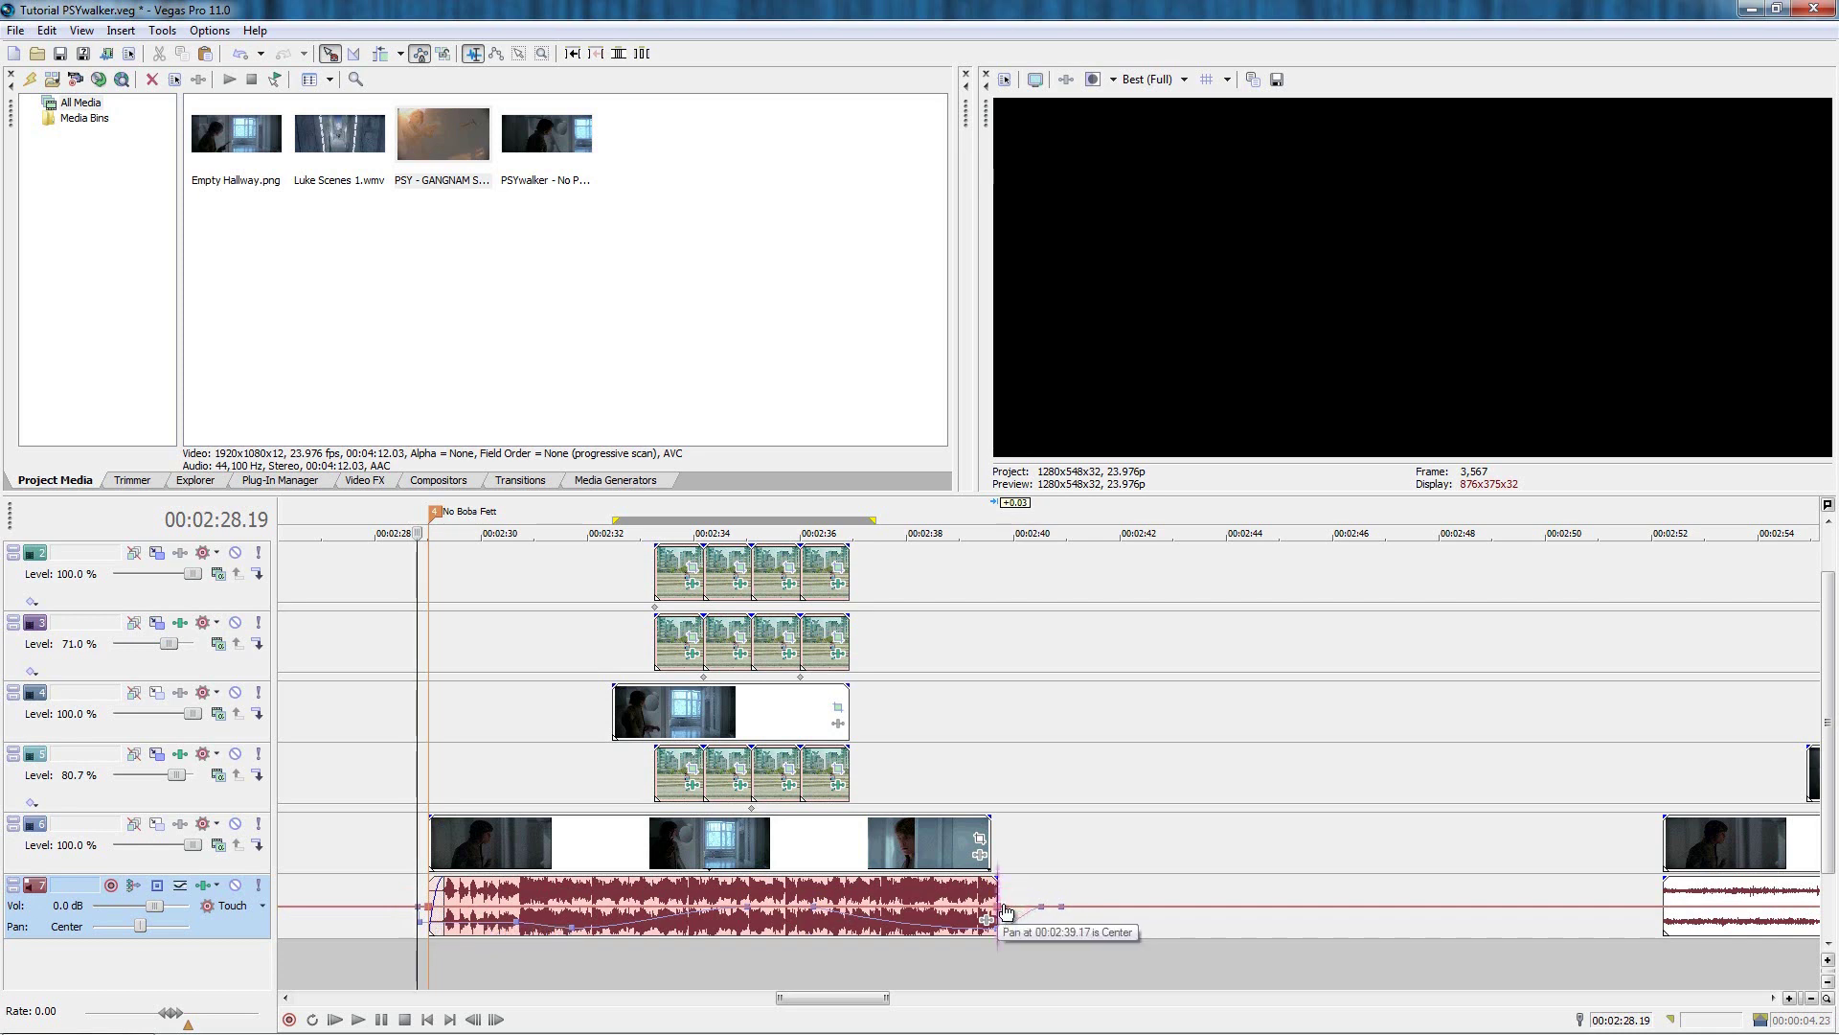
Locate the shot change at 00:02:36.22, place a marker there and add a pan point on the music track.
click(898, 892)
key(alt+Left)
key(alt+Left)
key(alt+Left)
key(alt+Left)
key(alt+Left)
key(alt+Left)
key(alt+Left)
key(alt+Left)
key(alt+Left)
key(alt+Left)
key(alt+Left)
key(alt+Left)
key(alt+Left)
key(alt+Left)
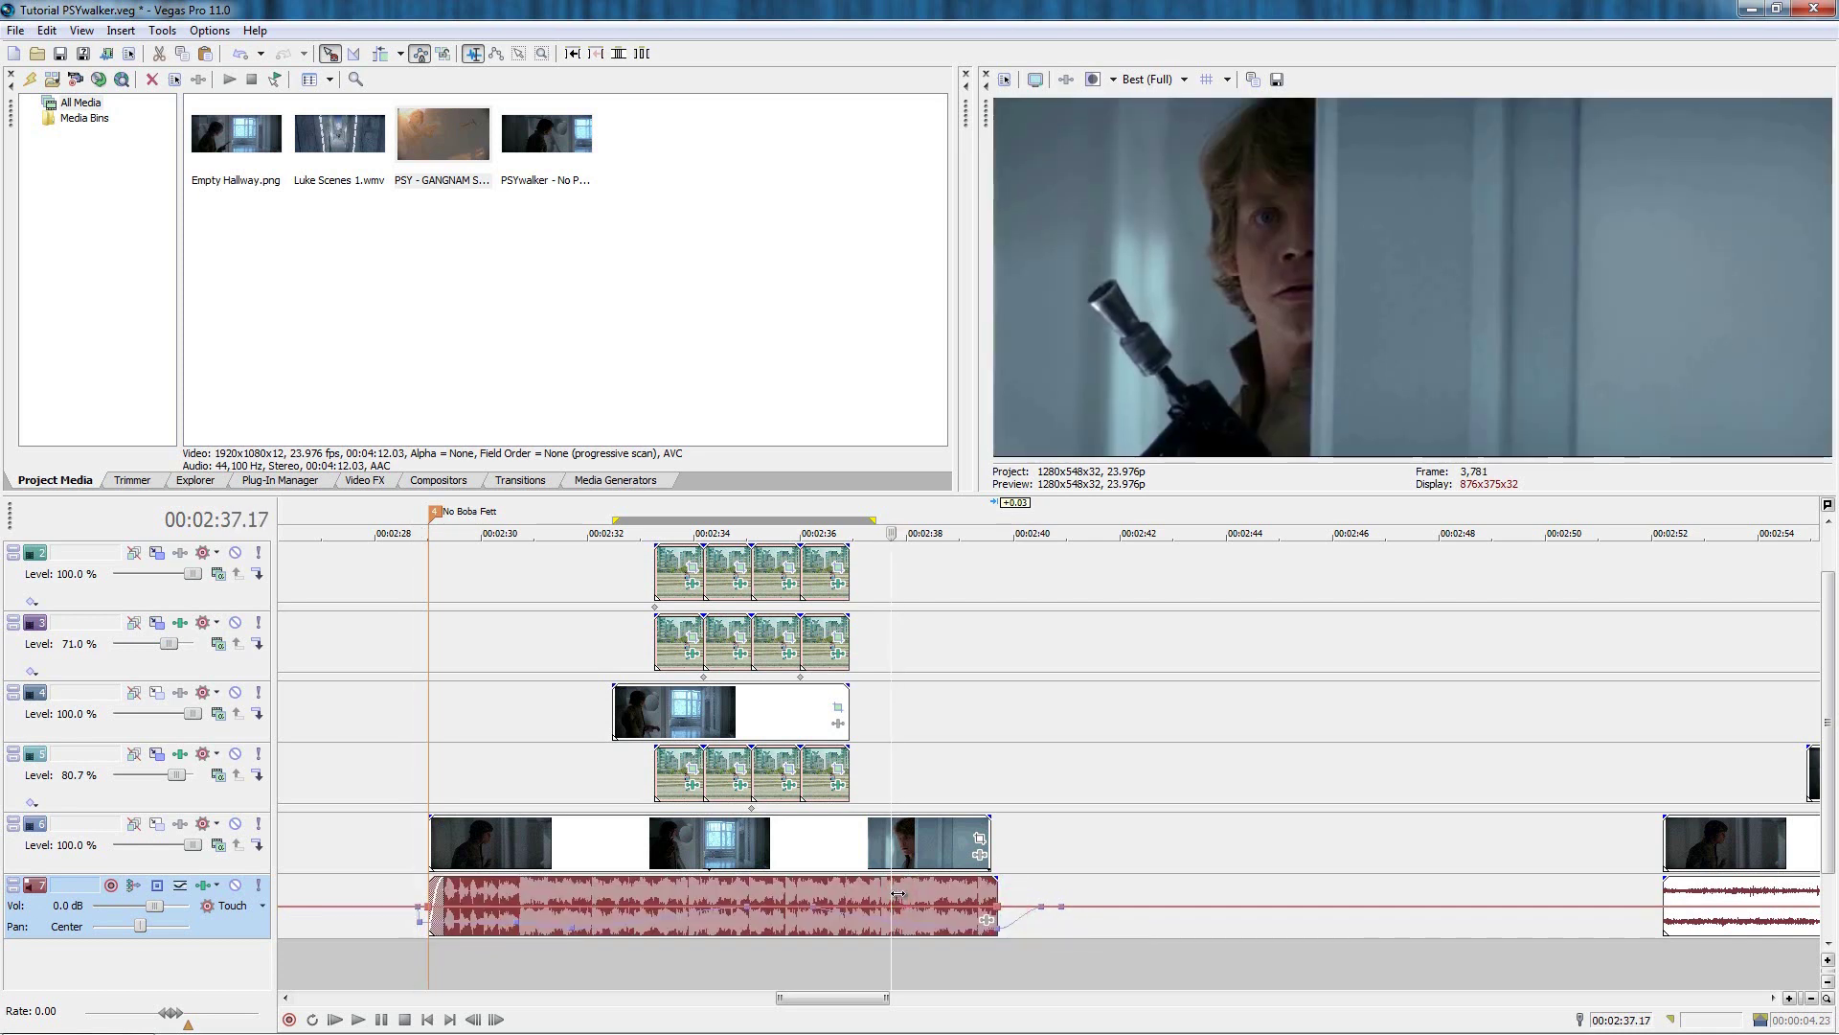
key(alt+Left)
key(alt+Left)
key(alt+Left)
key(alt+Left)
key(alt+Left)
key(alt+Left)
key(alt+Left)
key(alt+Left)
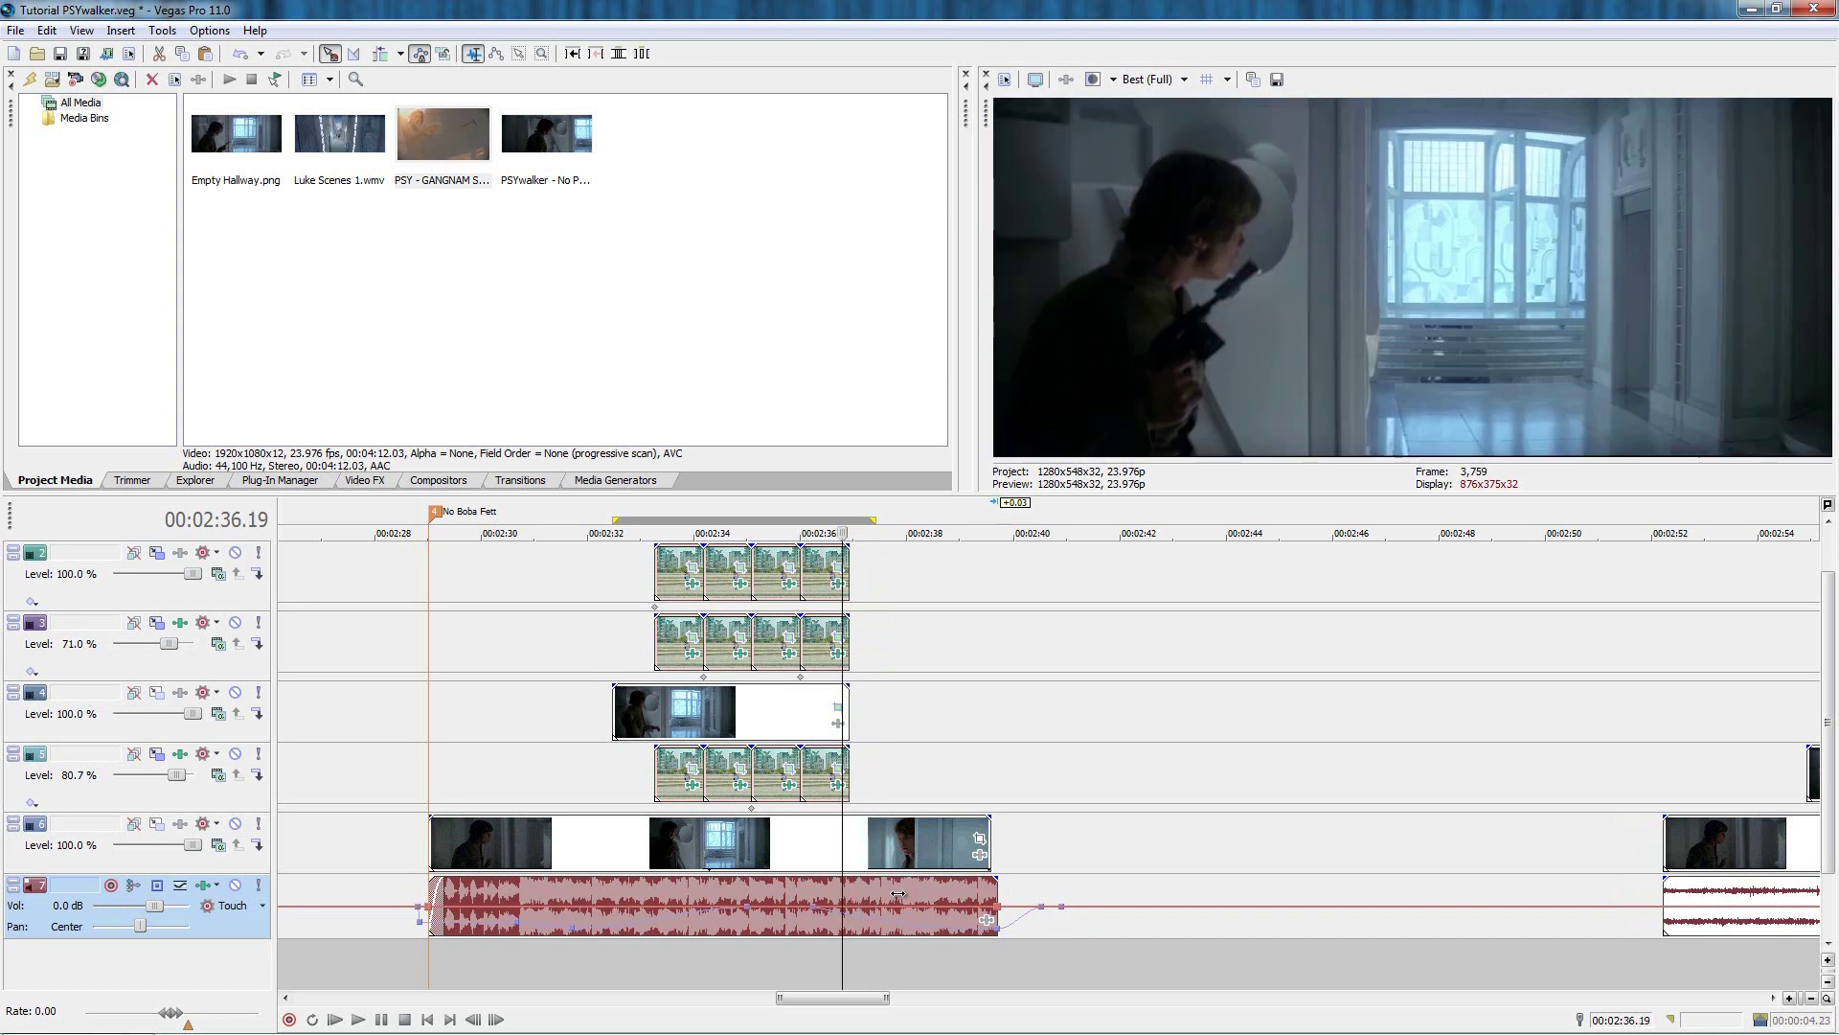
key(alt+Right)
key(alt+Right)
key(alt+Right)
key(alt+Right)
key(alt+Right)
key(alt+Left)
key(alt+Left)
key(alt+Left)
key(alt+Right)
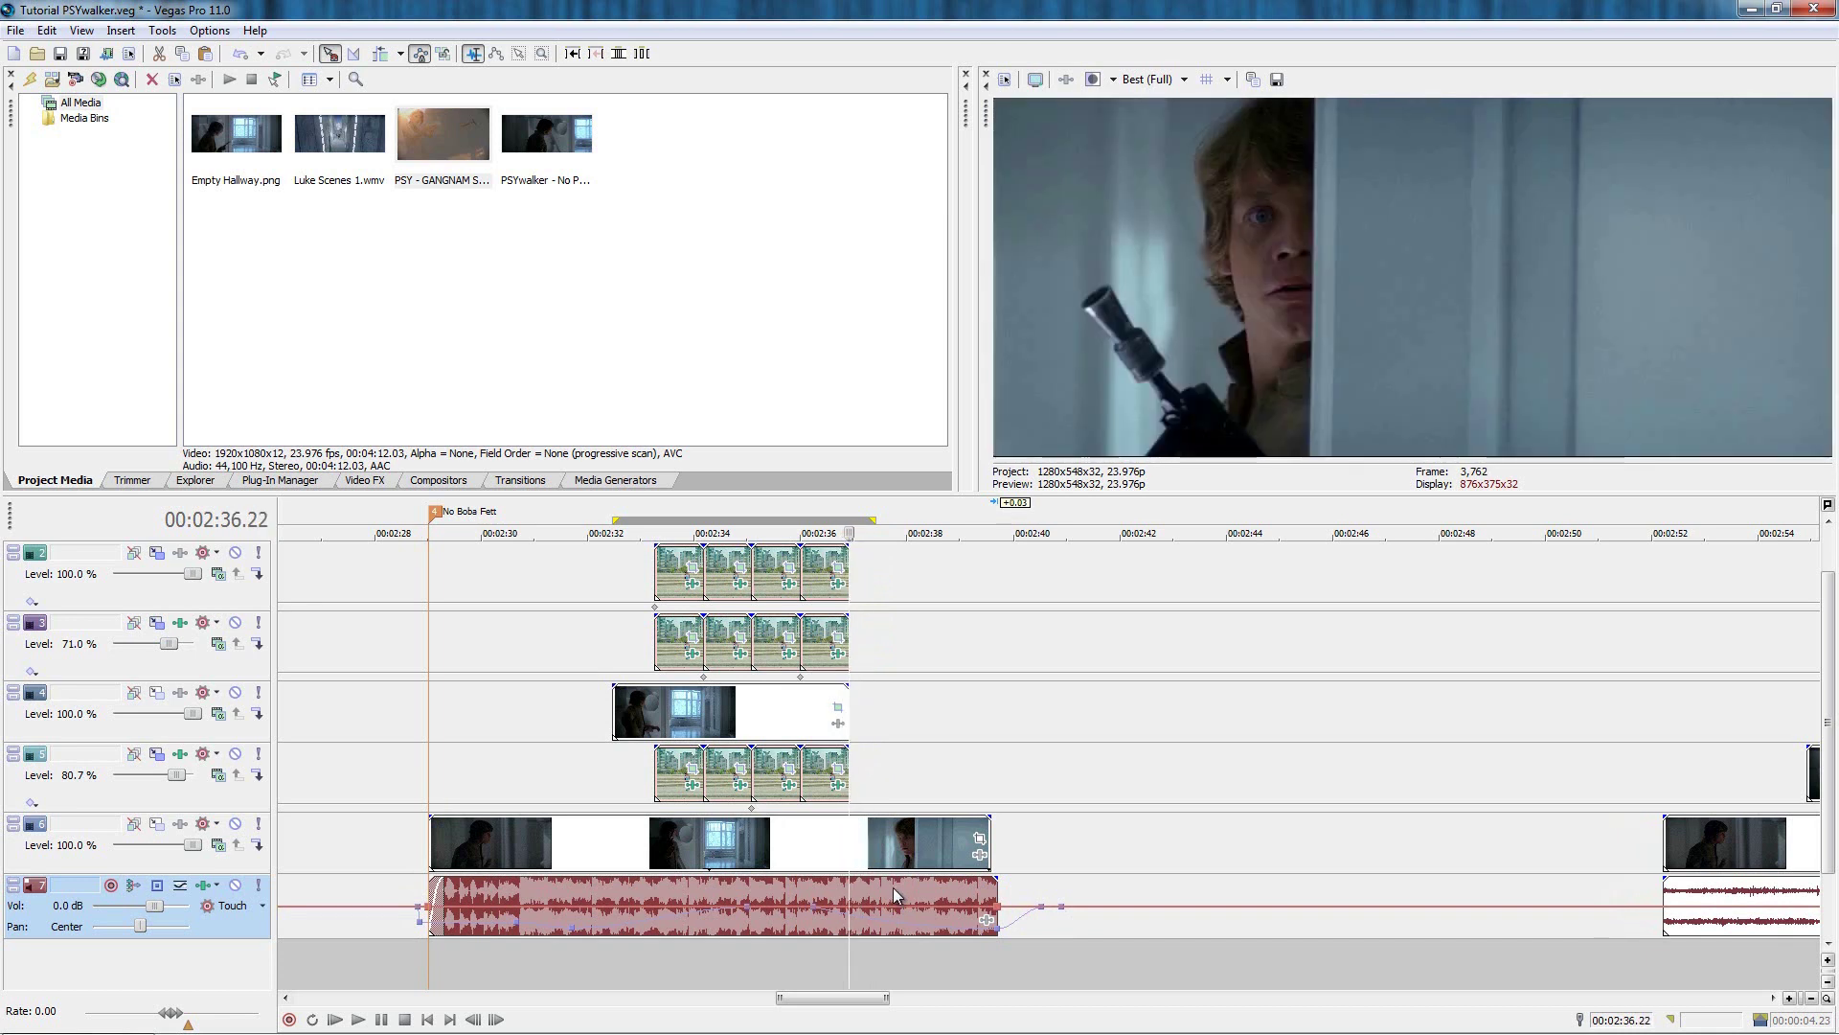
key(m)
key(Up)
key(Up)
key(Up)
key(Up)
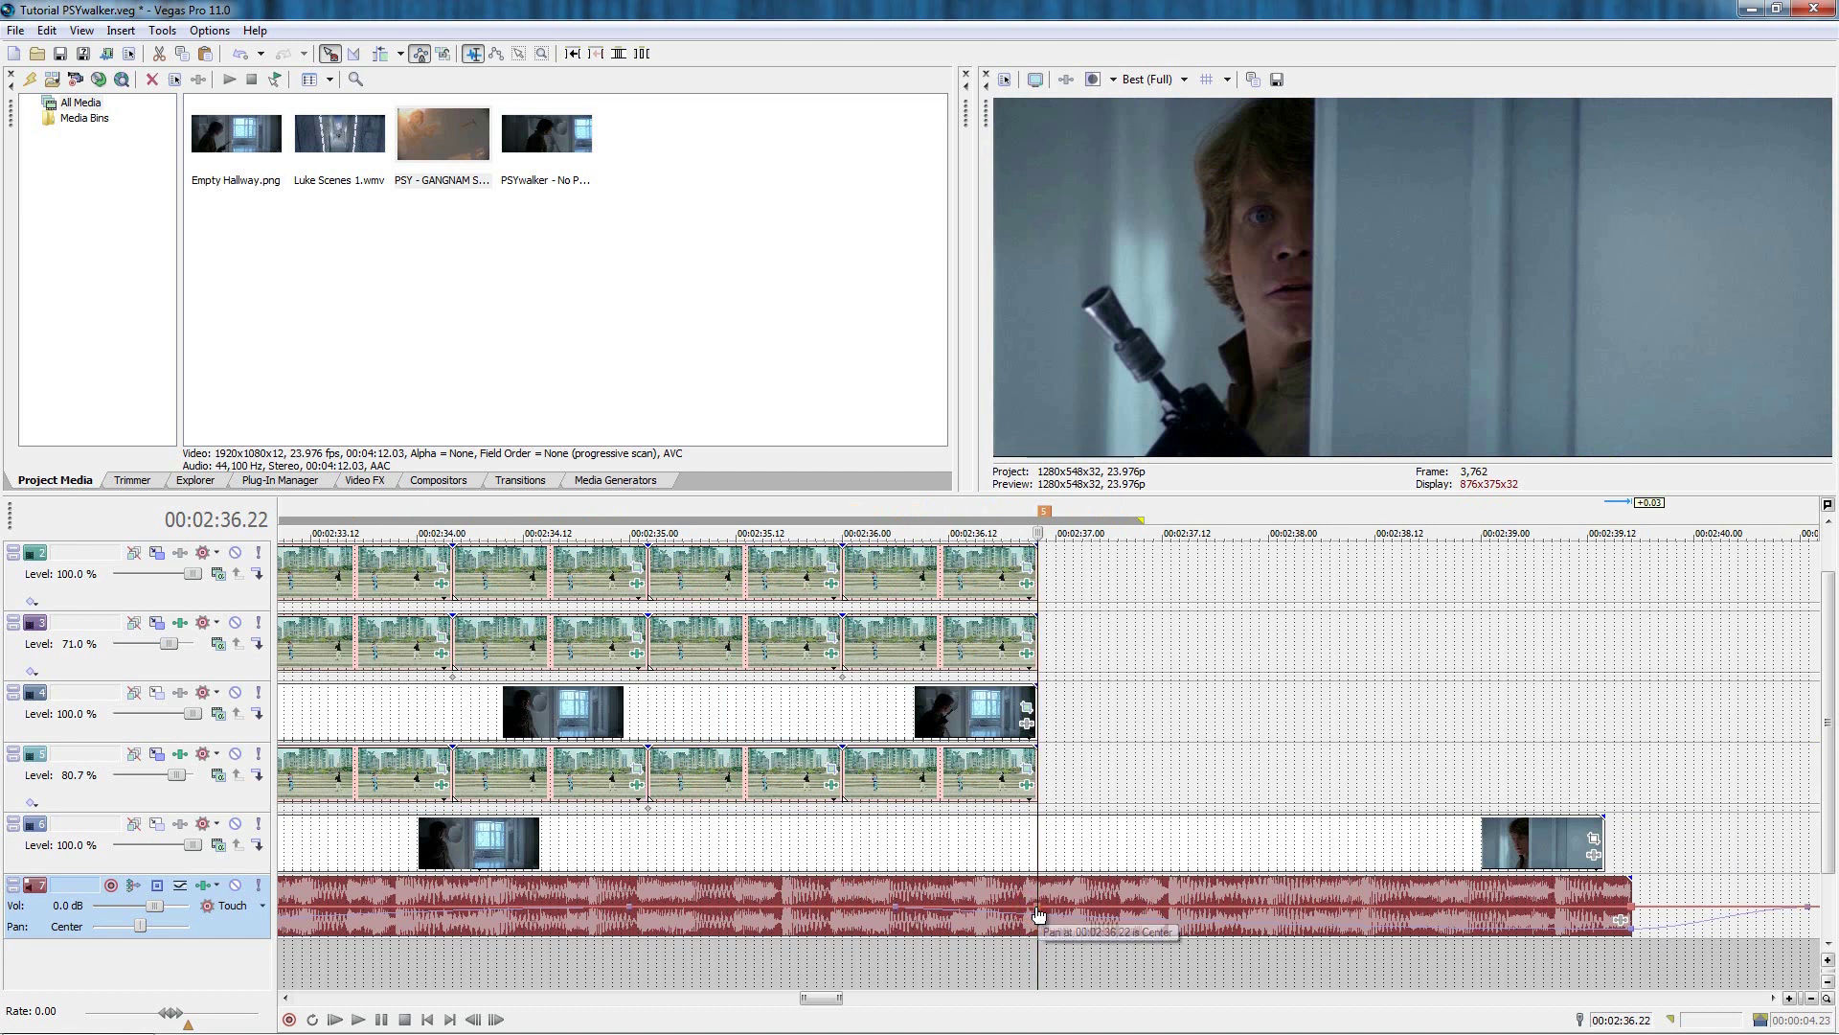
Set the music's opening pan point at 00:02:29.00 to 48 % Left and preview the scene.
scroll(789, 929, down, 4)
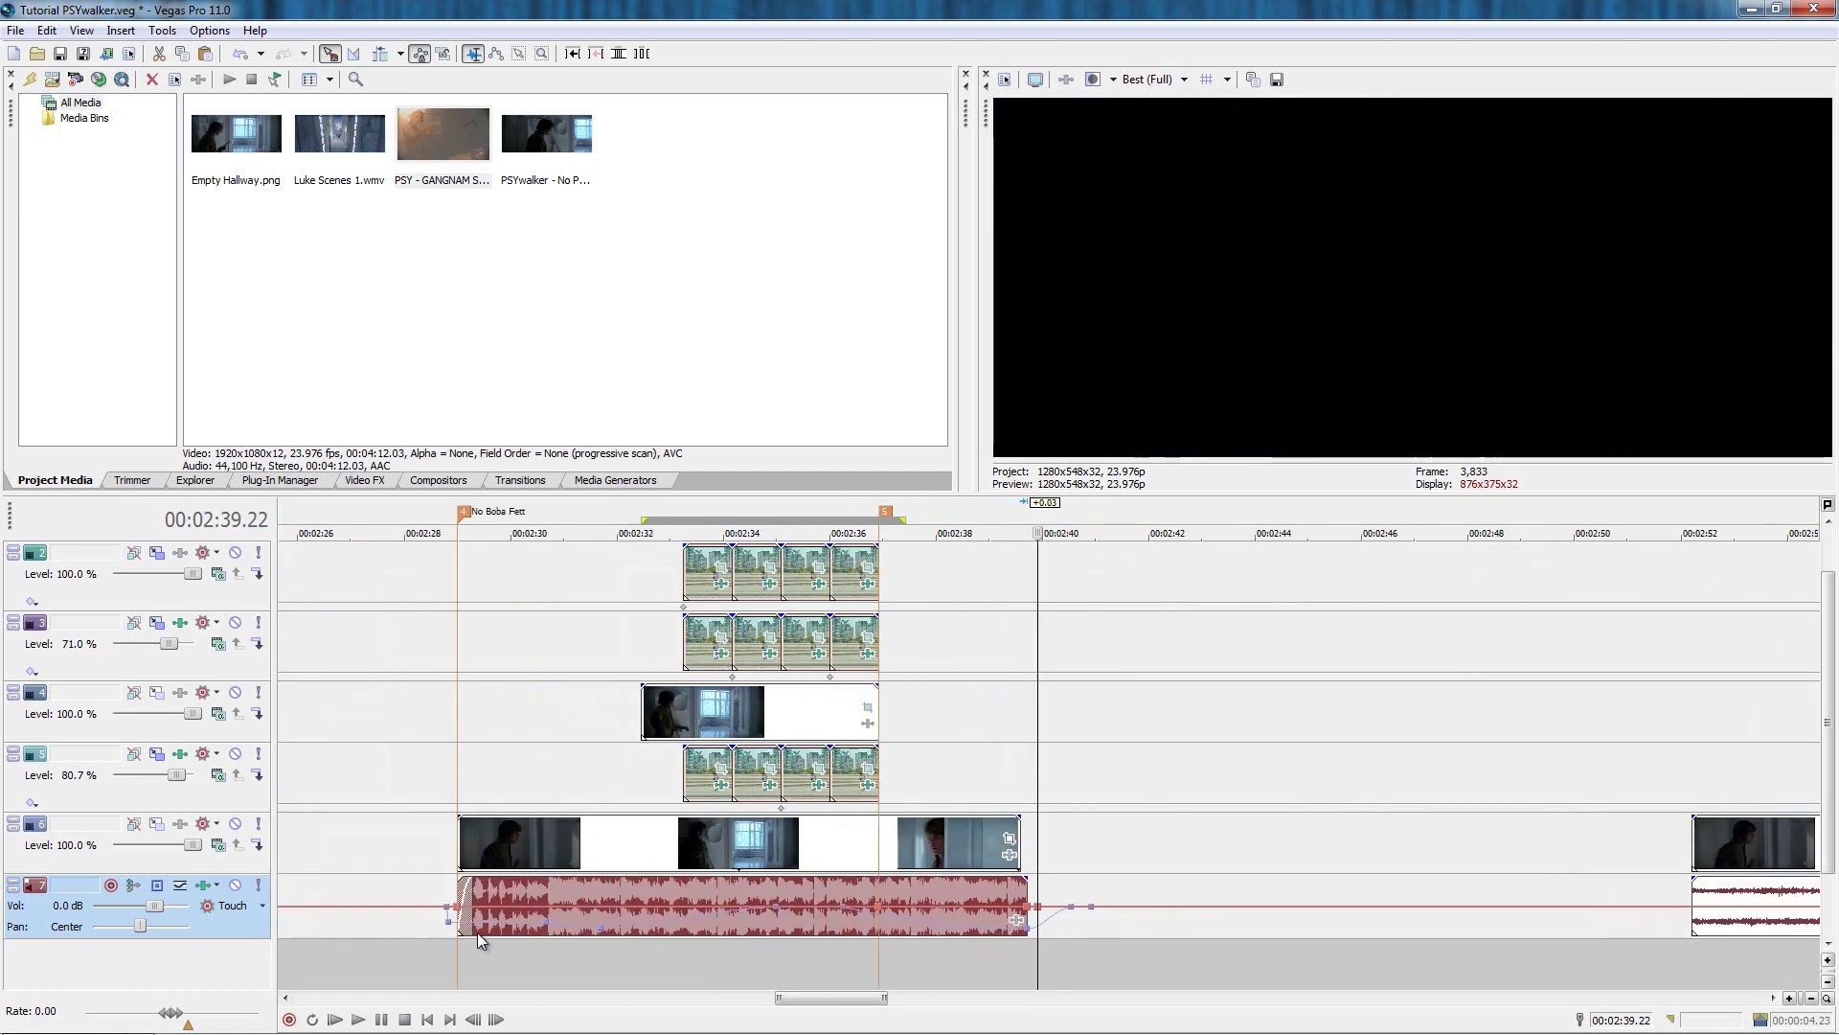
click(469, 948)
key(space)
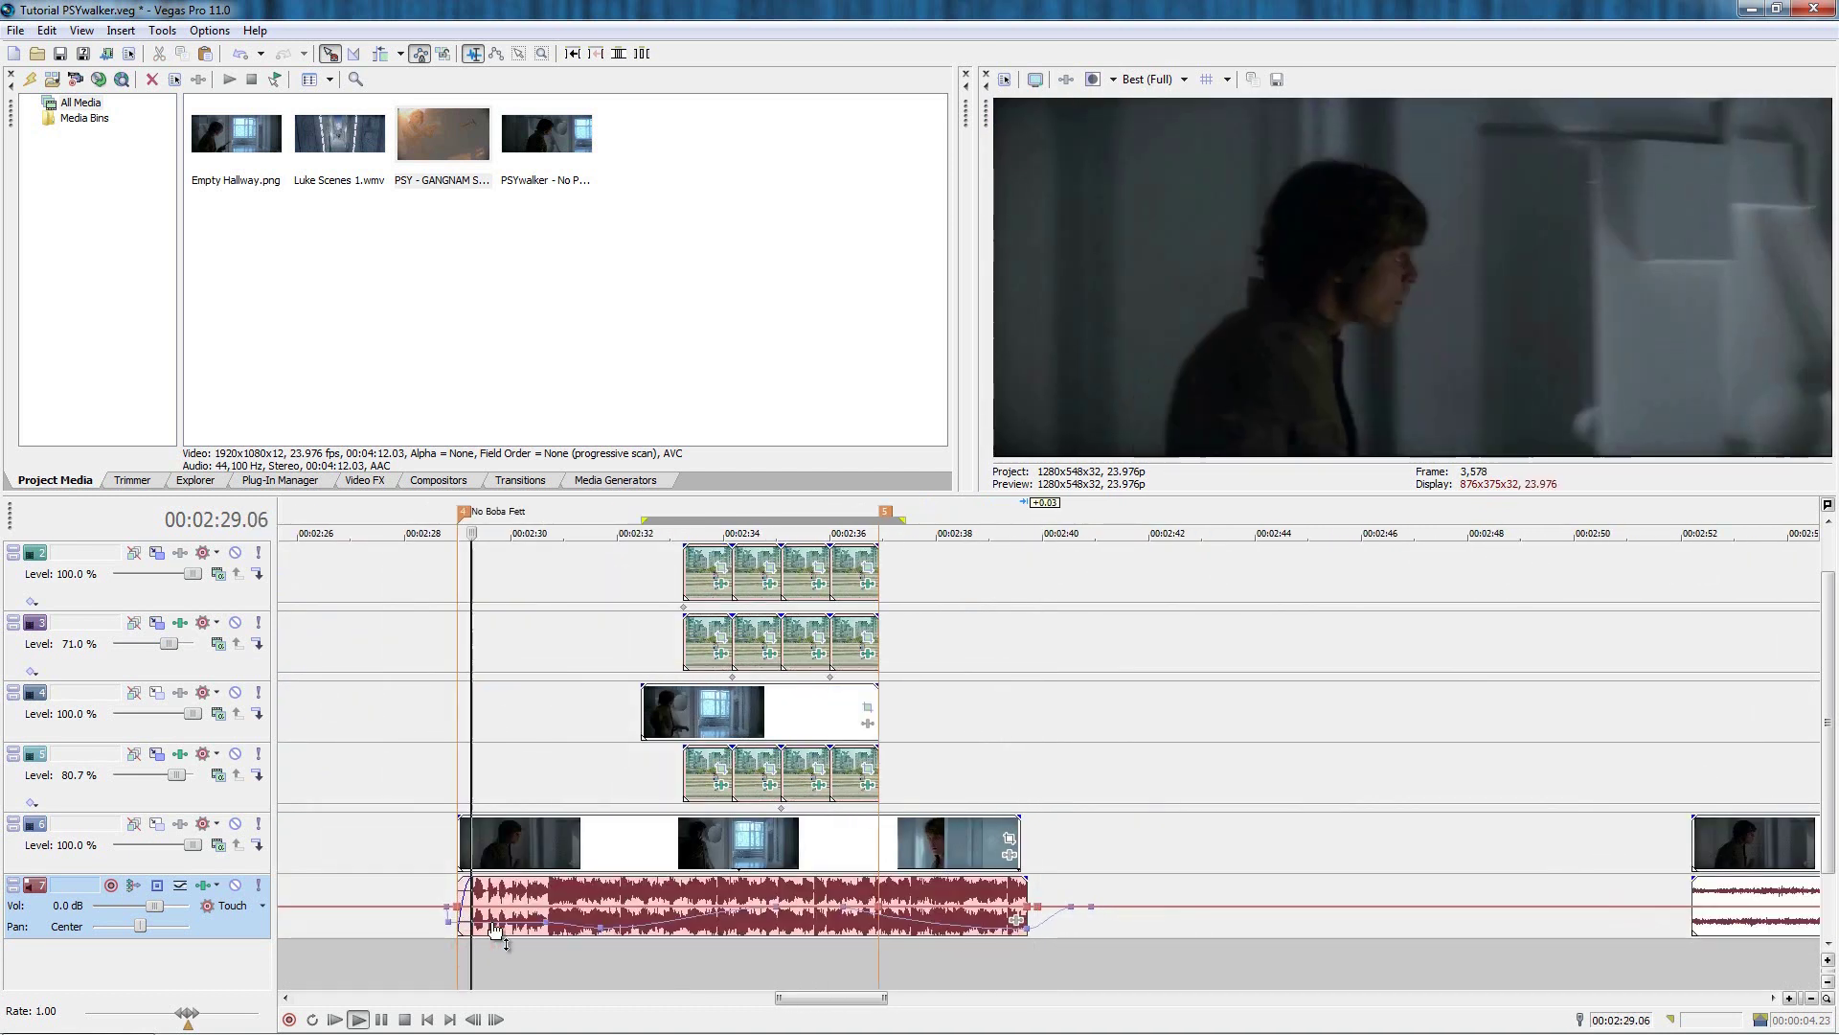
key(Return)
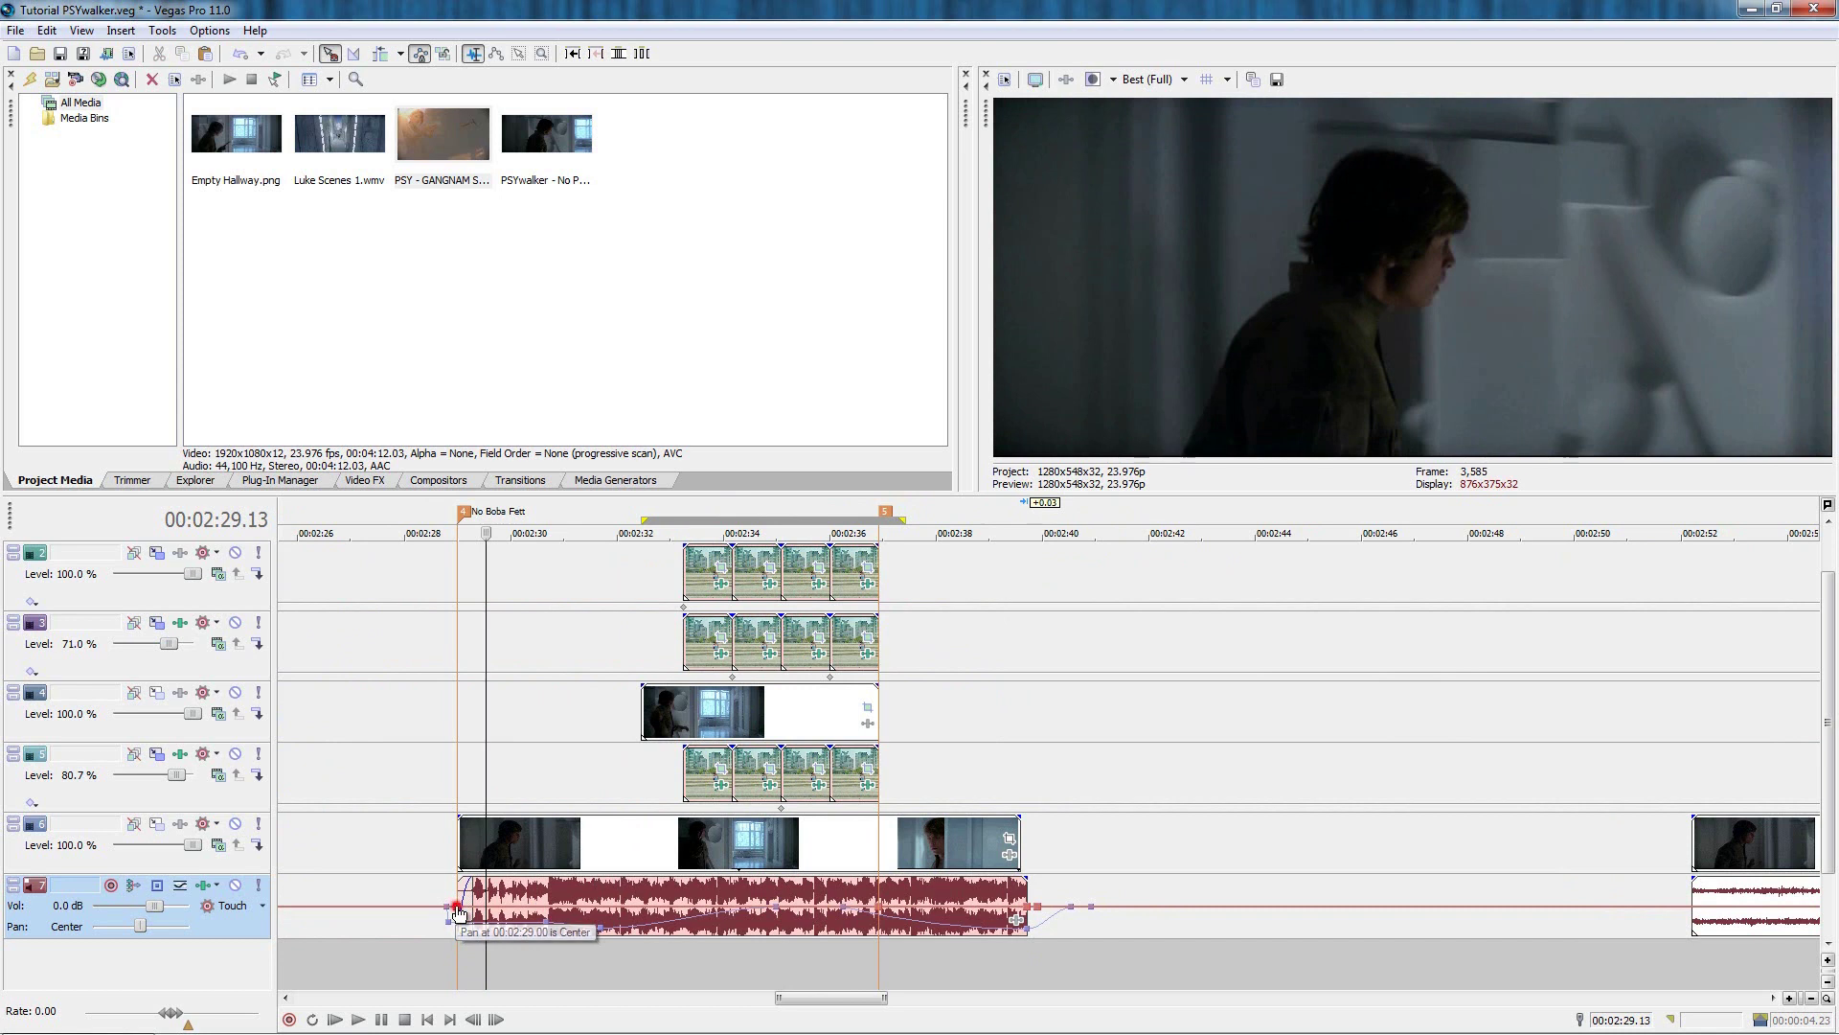
drag(458, 913, 464, 891)
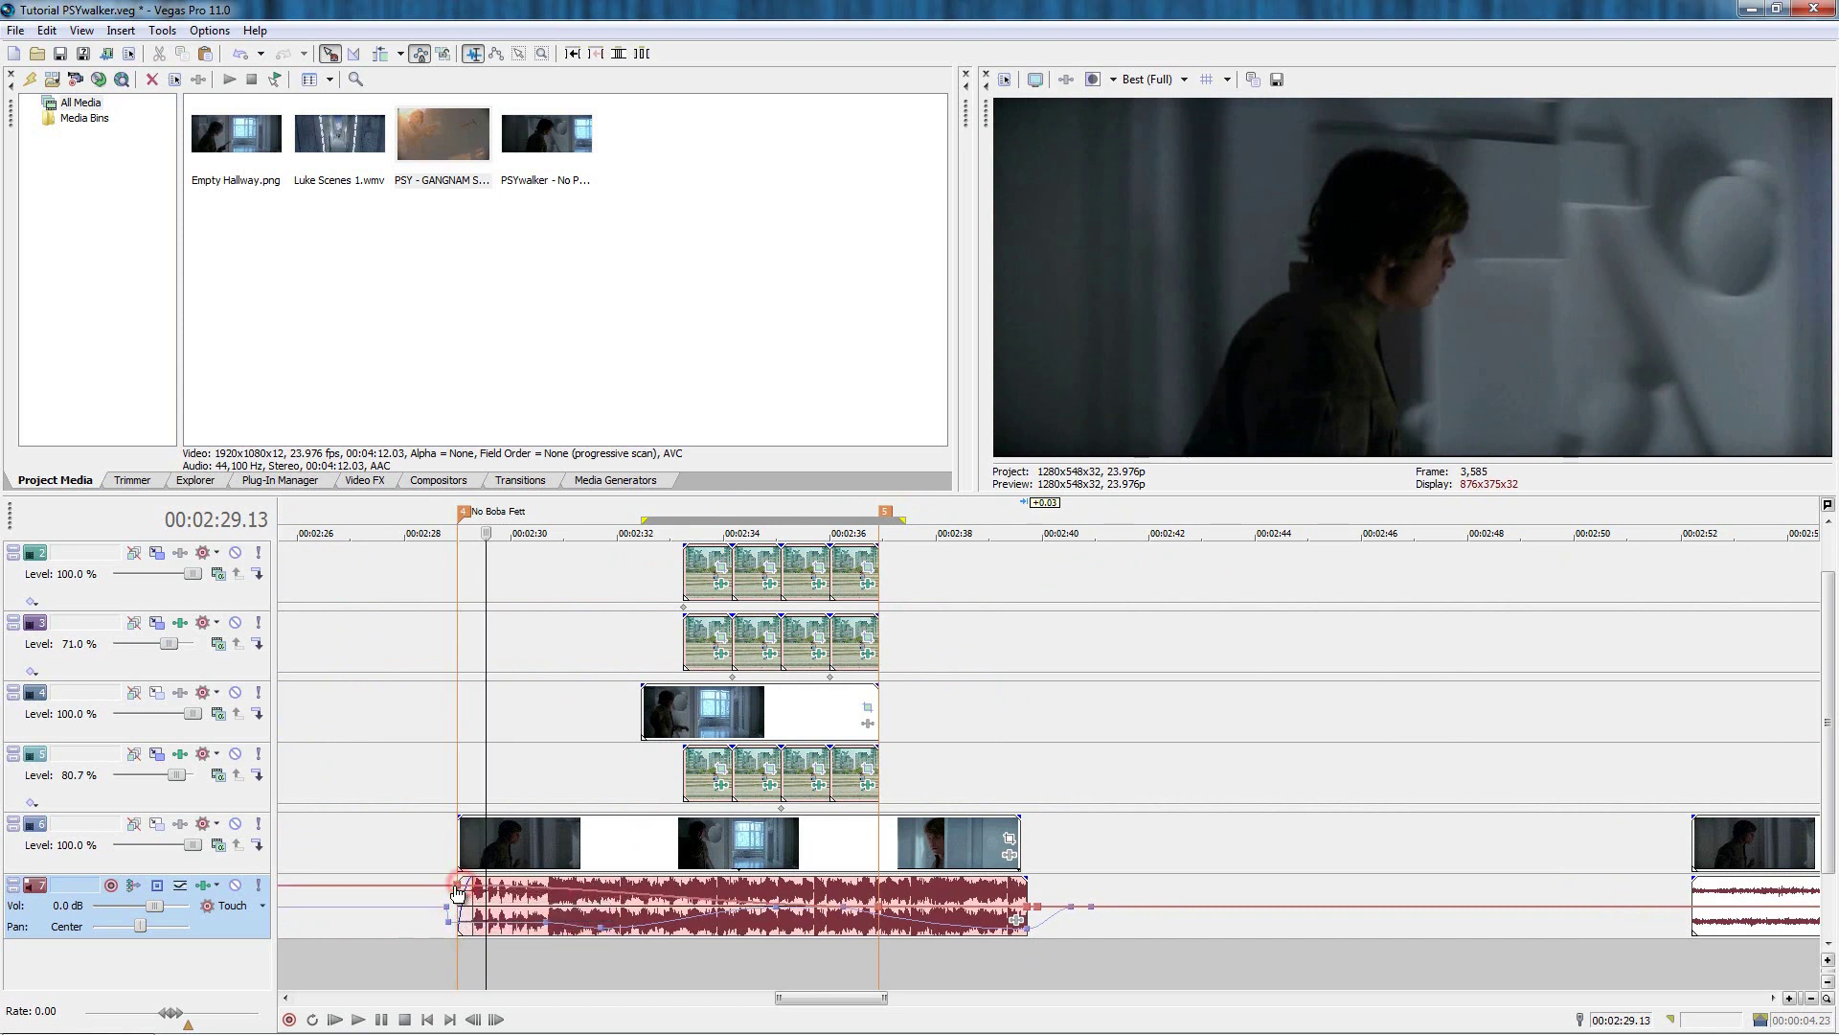
click(459, 891)
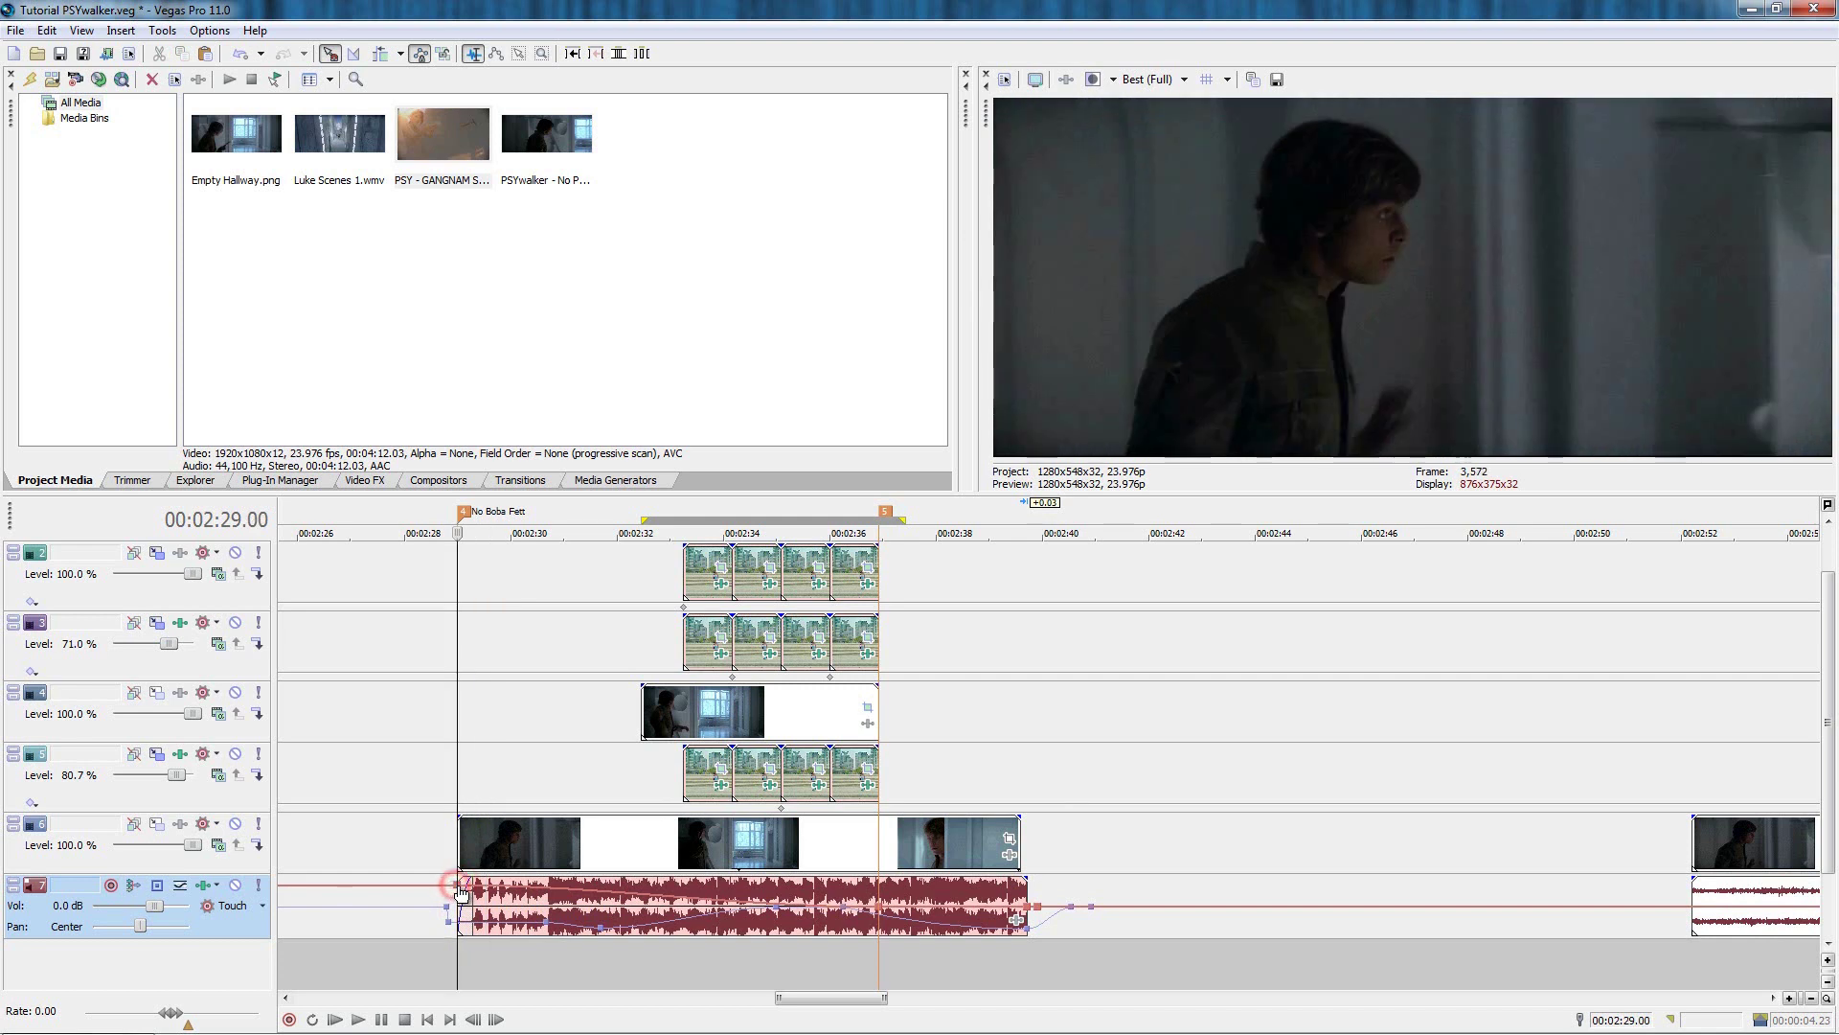
drag(459, 887, 460, 884)
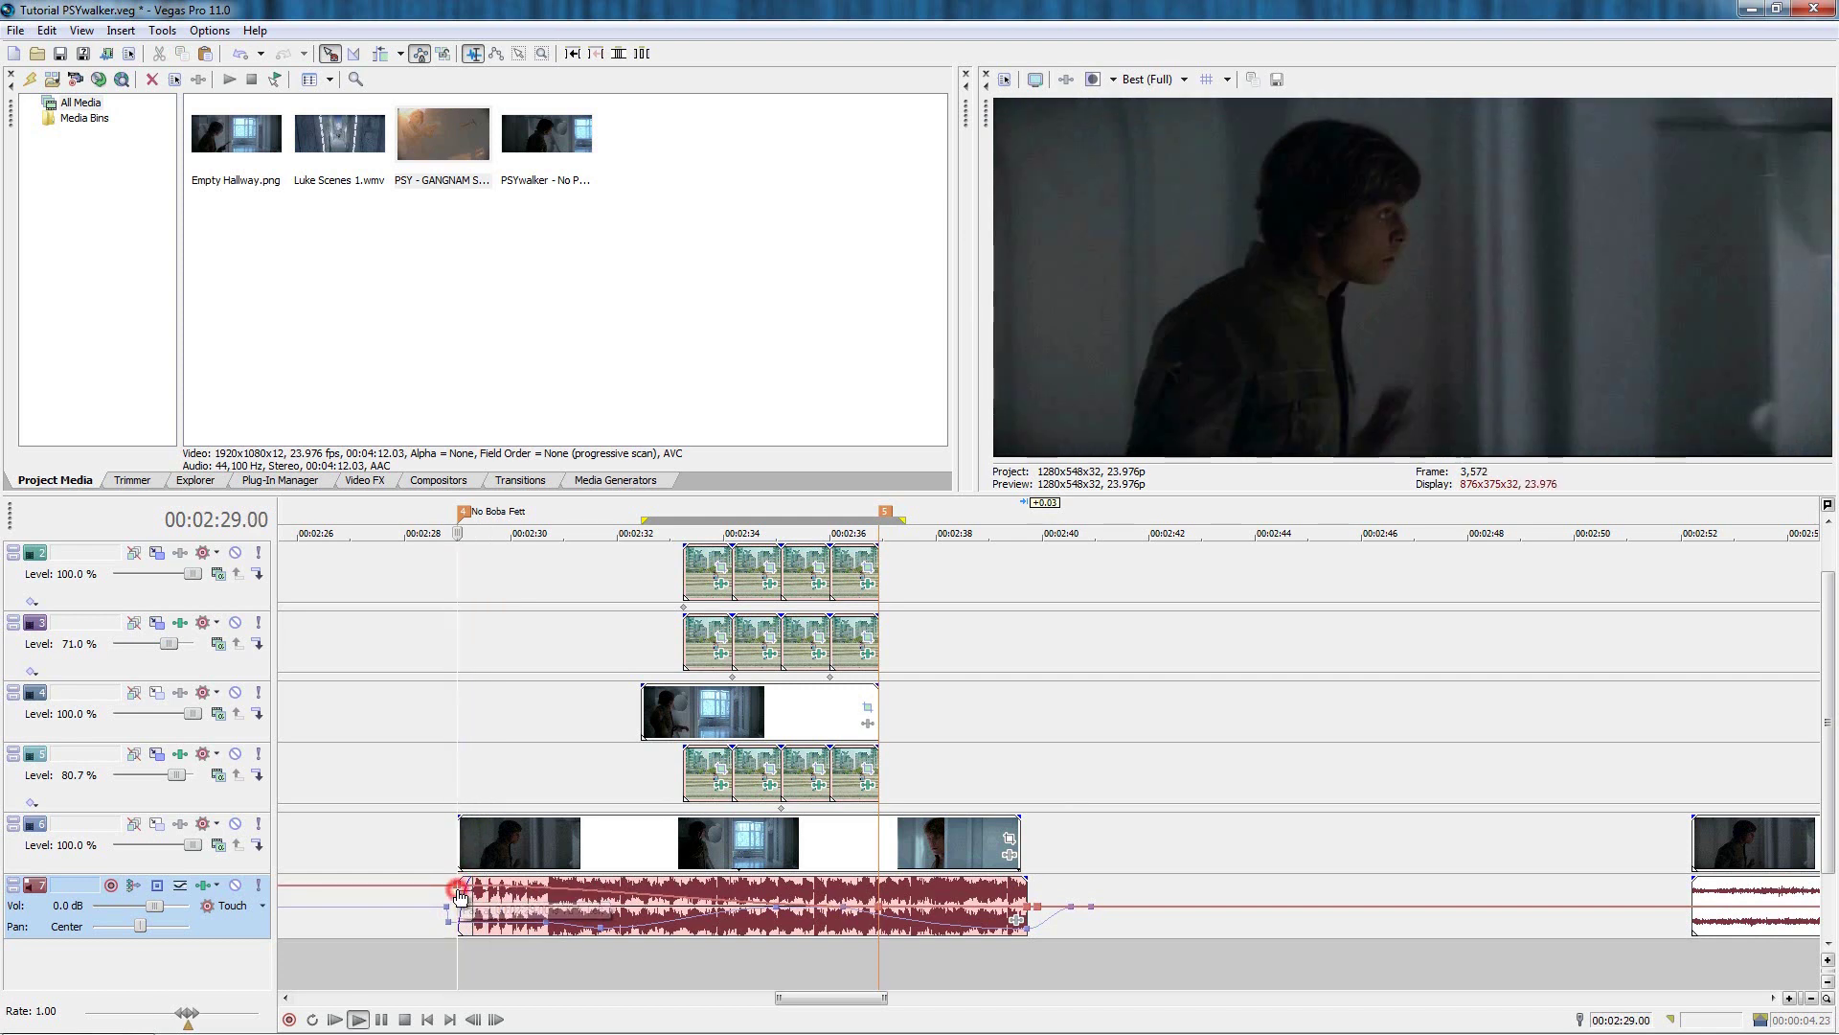
key(Return)
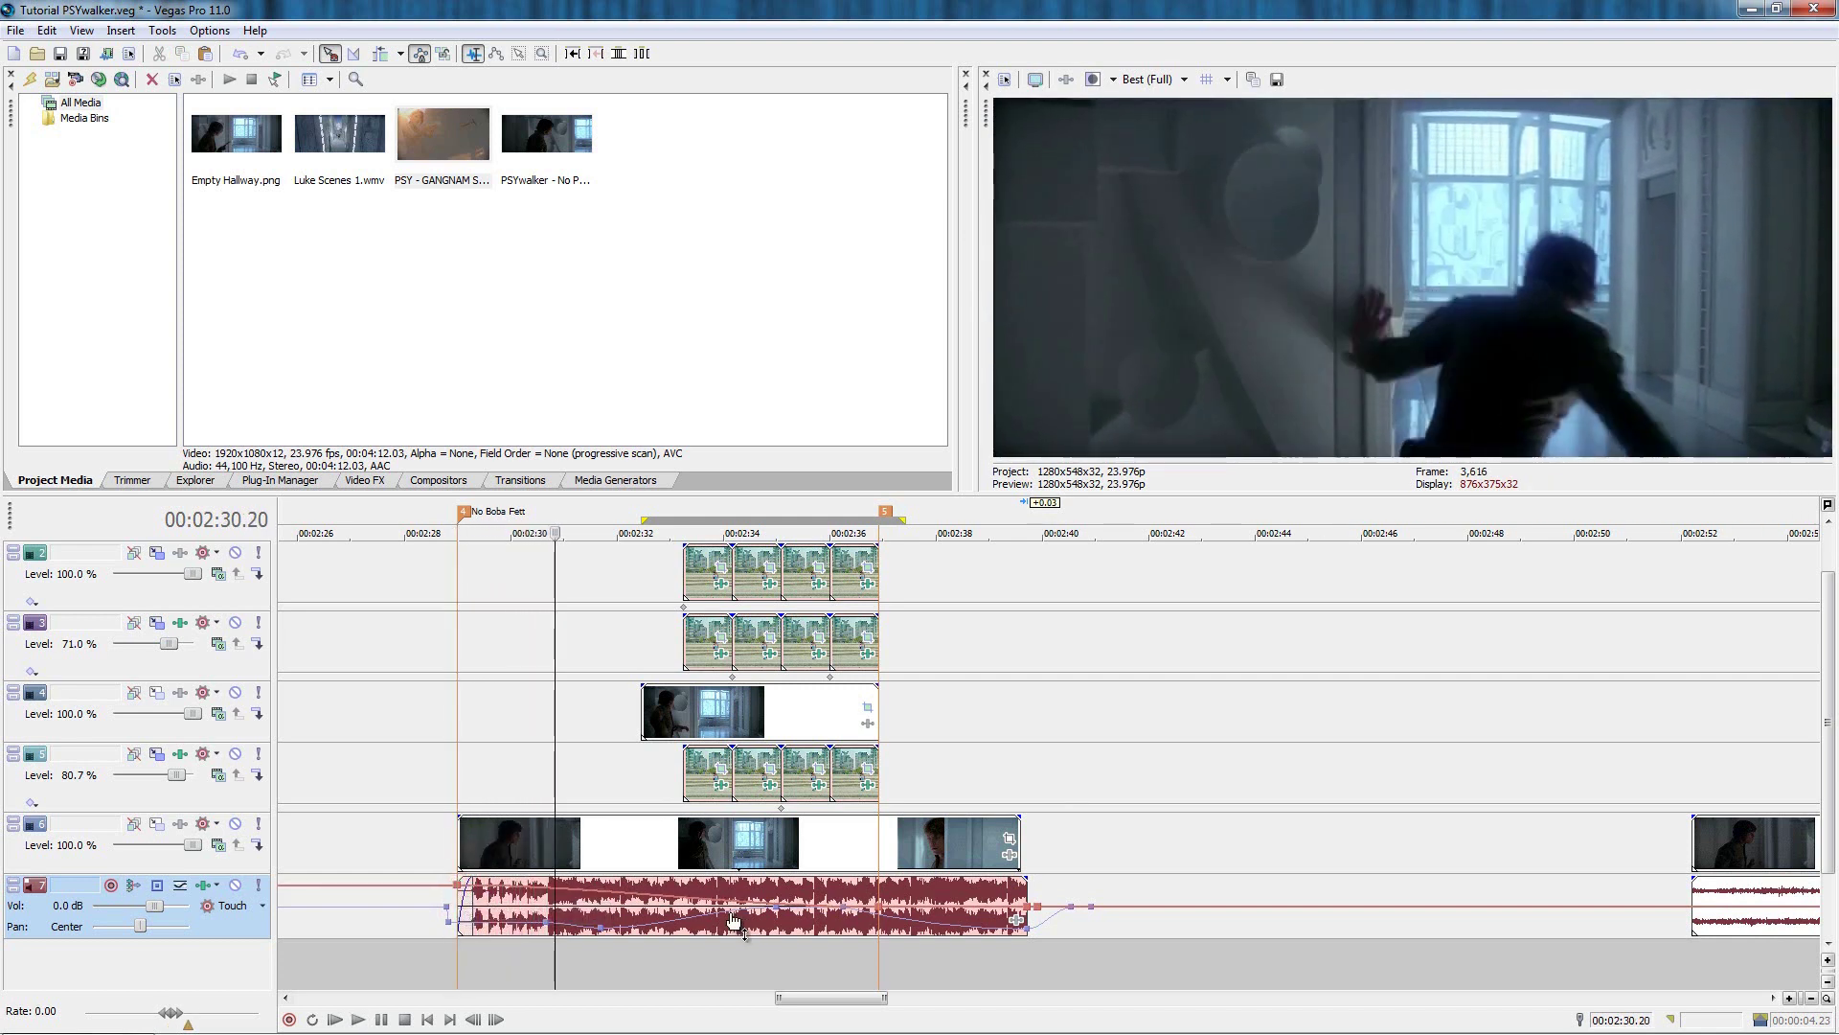
drag(459, 895, 461, 898)
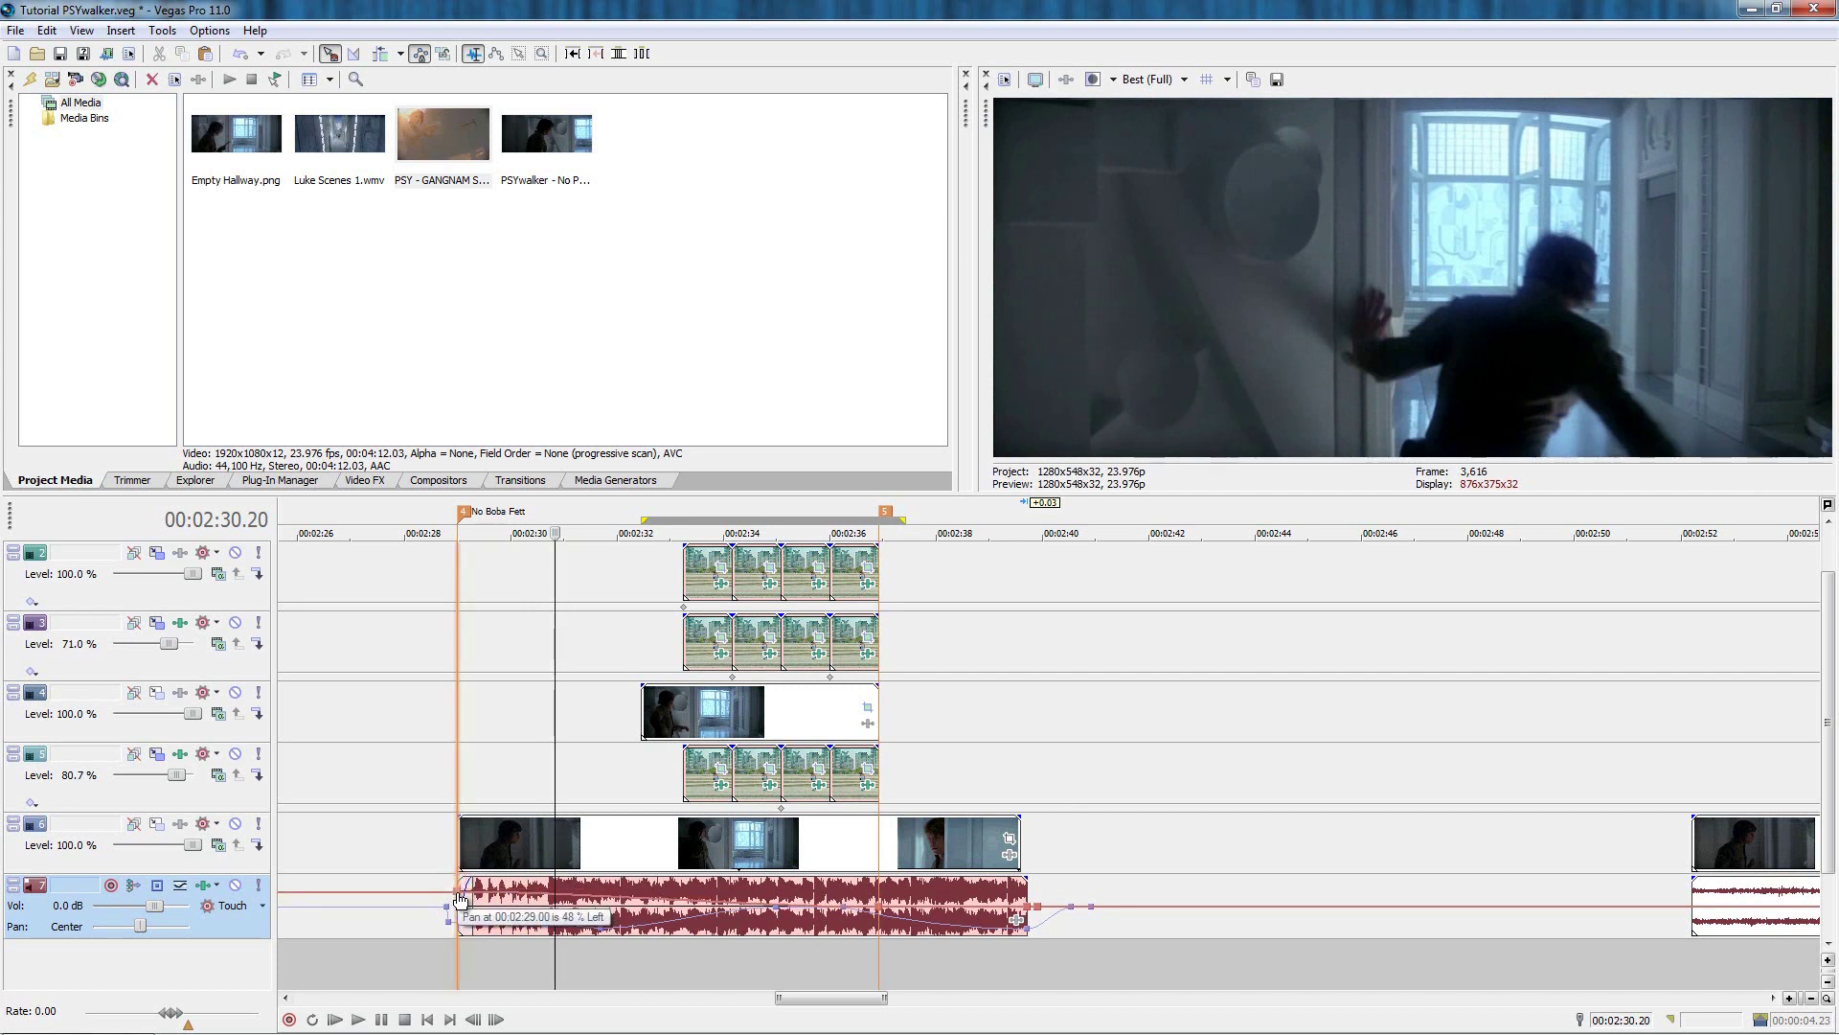
key(space)
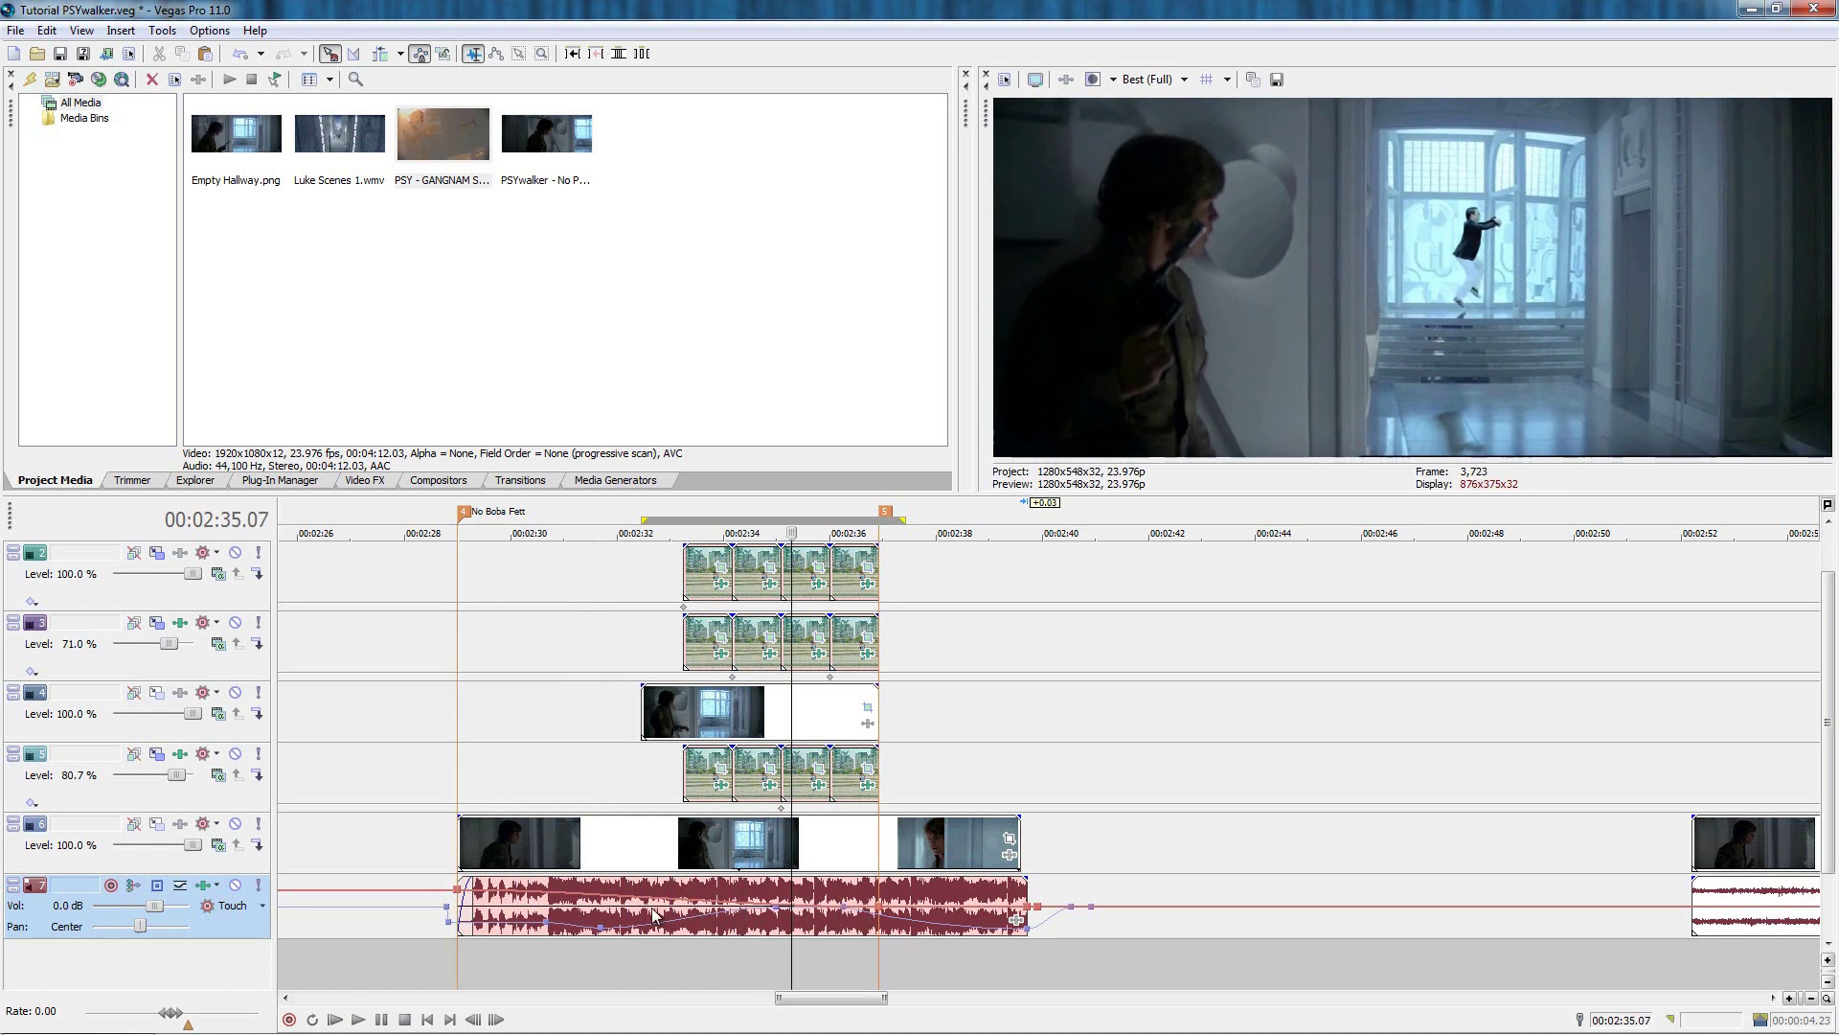
key(Return)
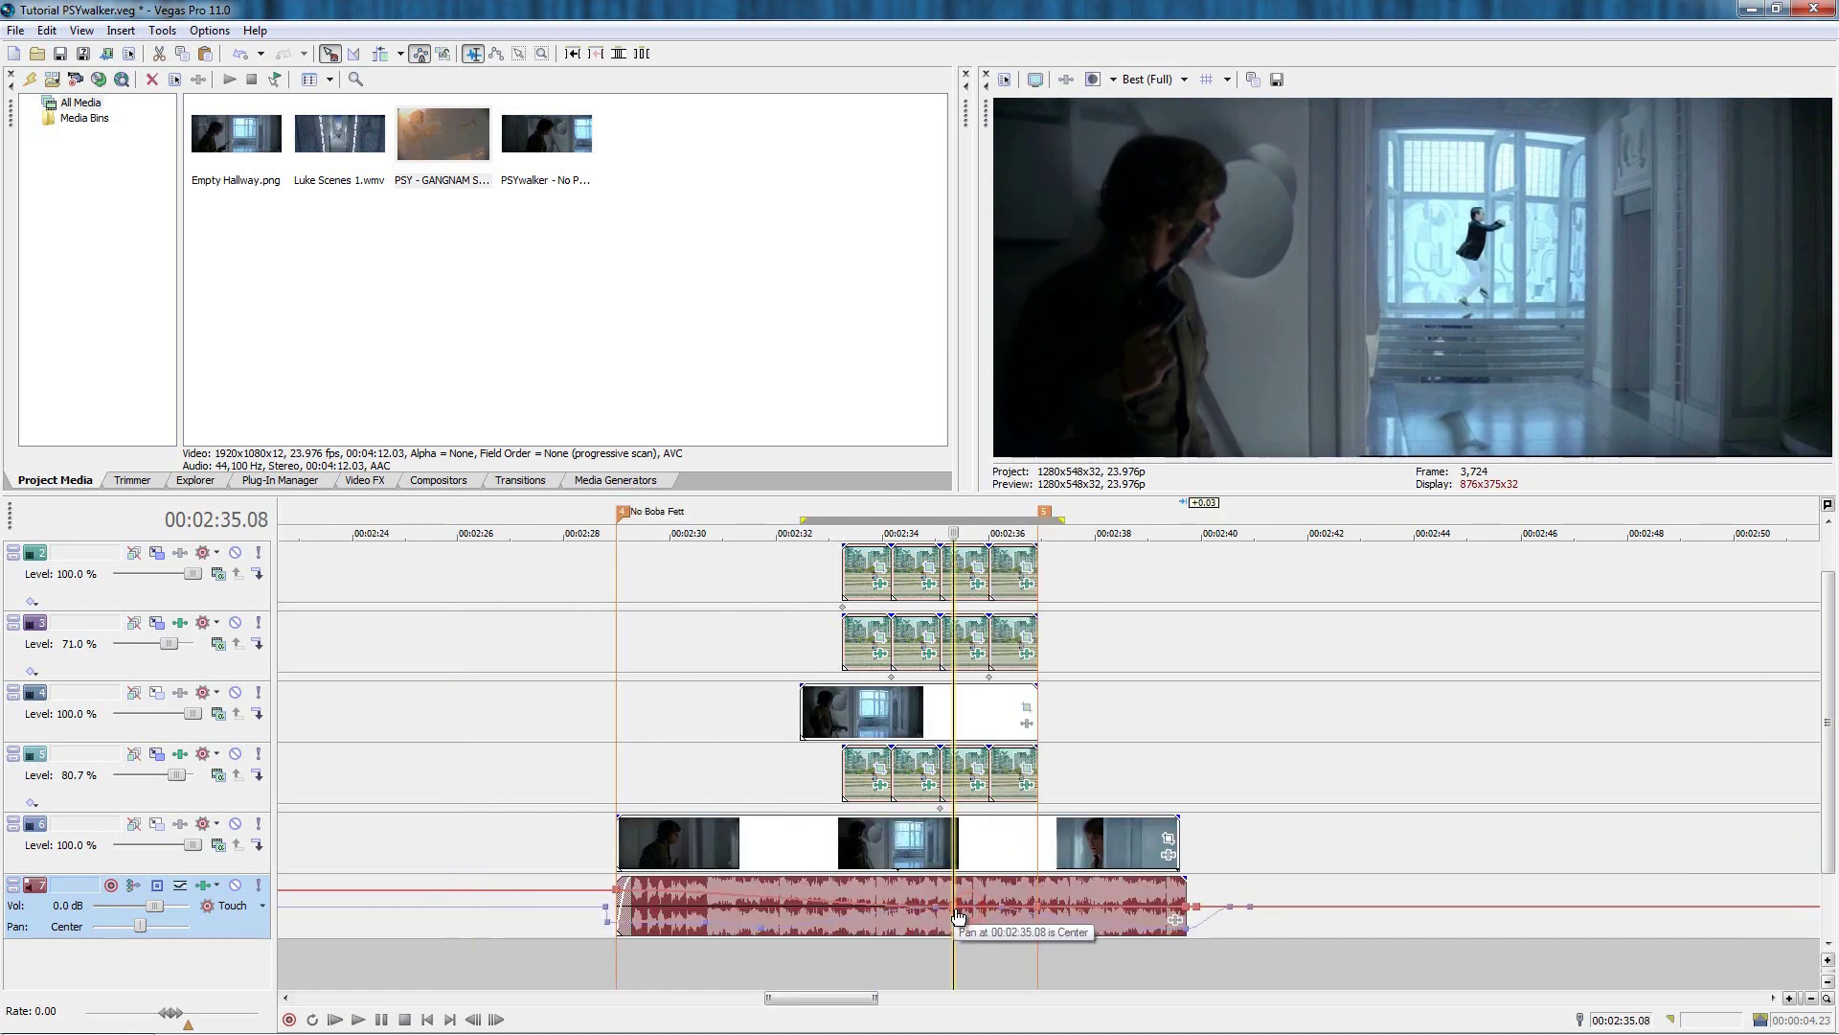
Add a centred pan point at 00:02:35.08, set the pan at 00:02:36.22 to 36 % Right and preview the change.
drag(1040, 910, 1041, 922)
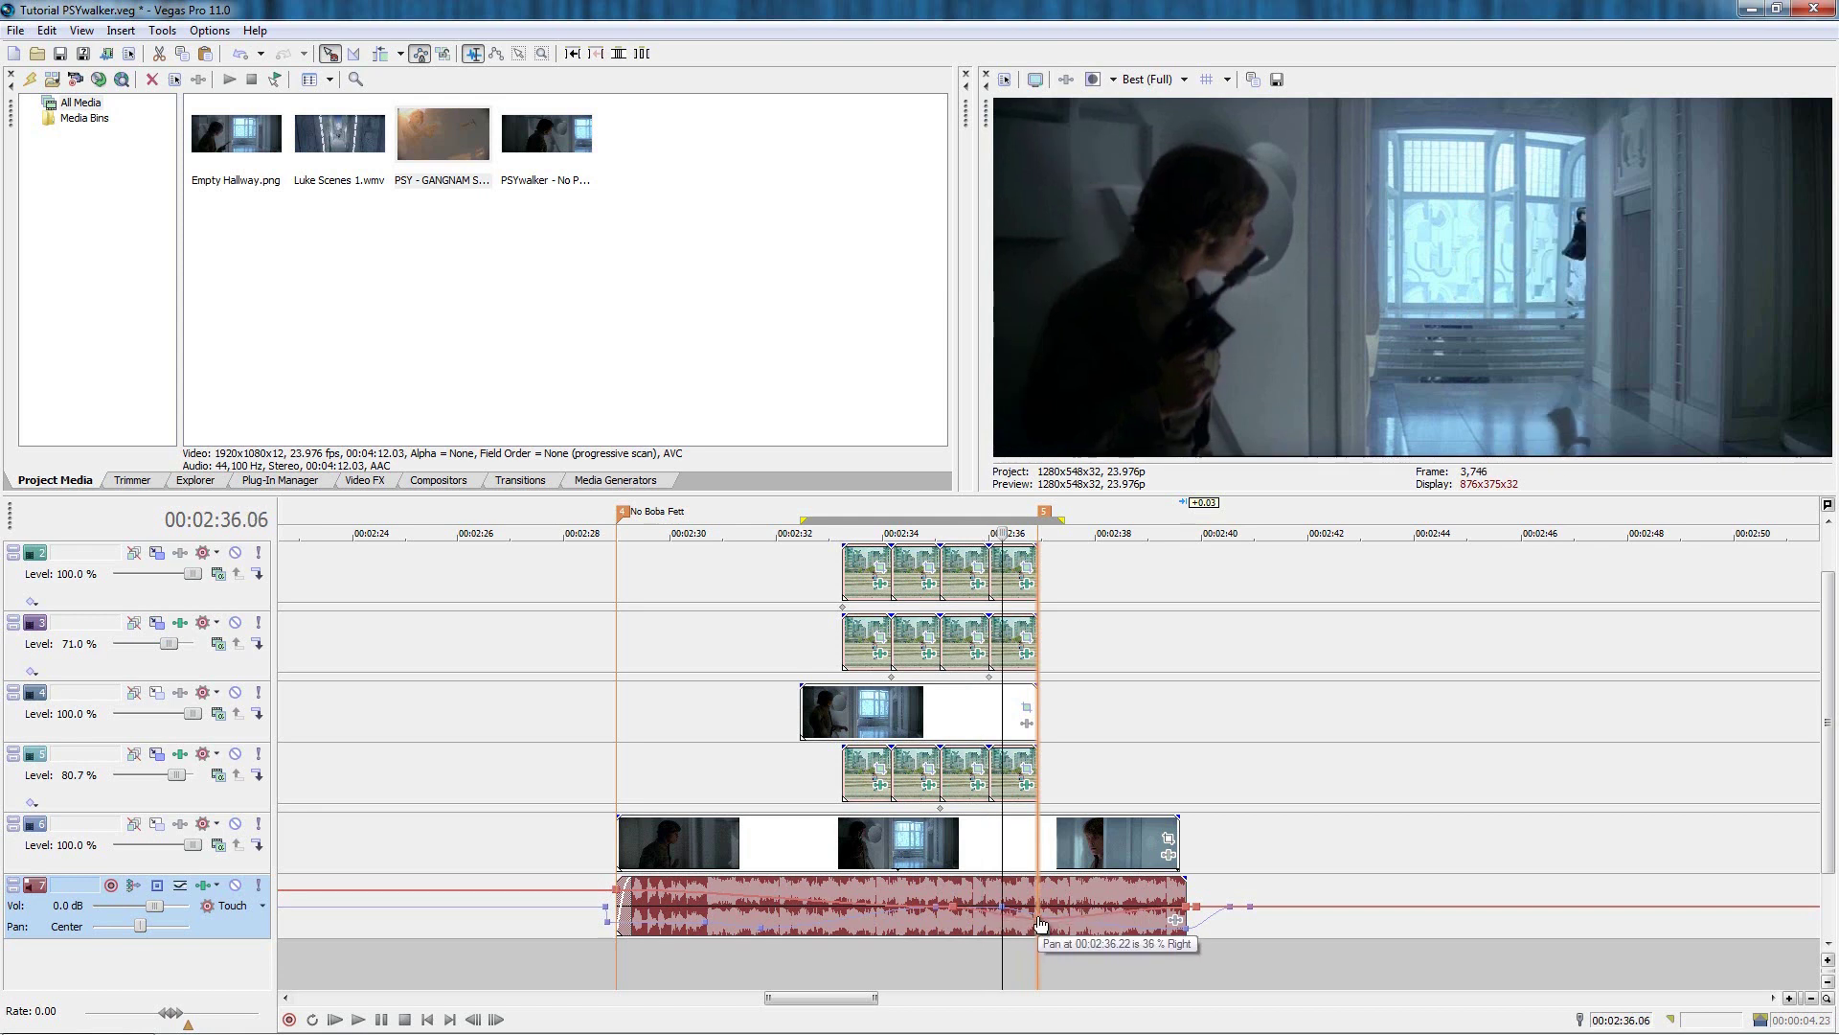
click(937, 933)
key(space)
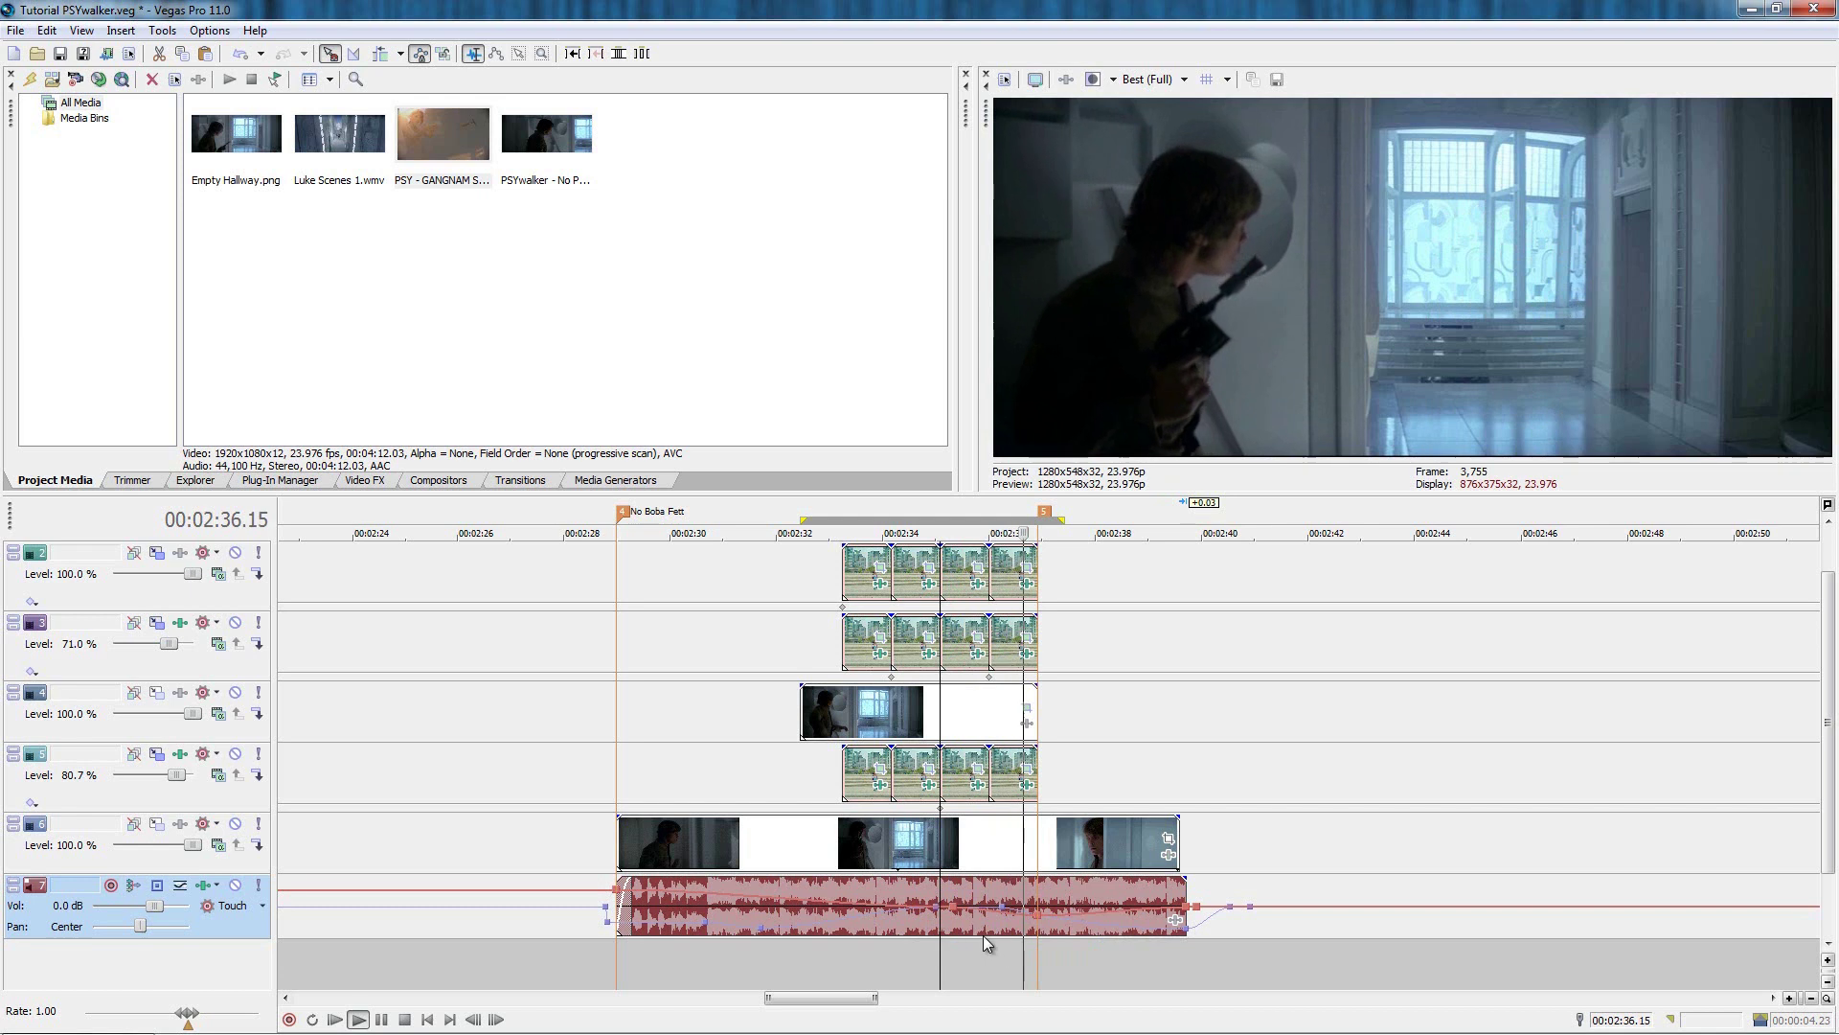
key(Return)
Swing the pan to the left at the 00:02:36.22 cut, set the 00:02:39.17 point to 30 % Left and preview the ending.
scroll(1075, 925, up, 5)
drag(1068, 920, 1032, 903)
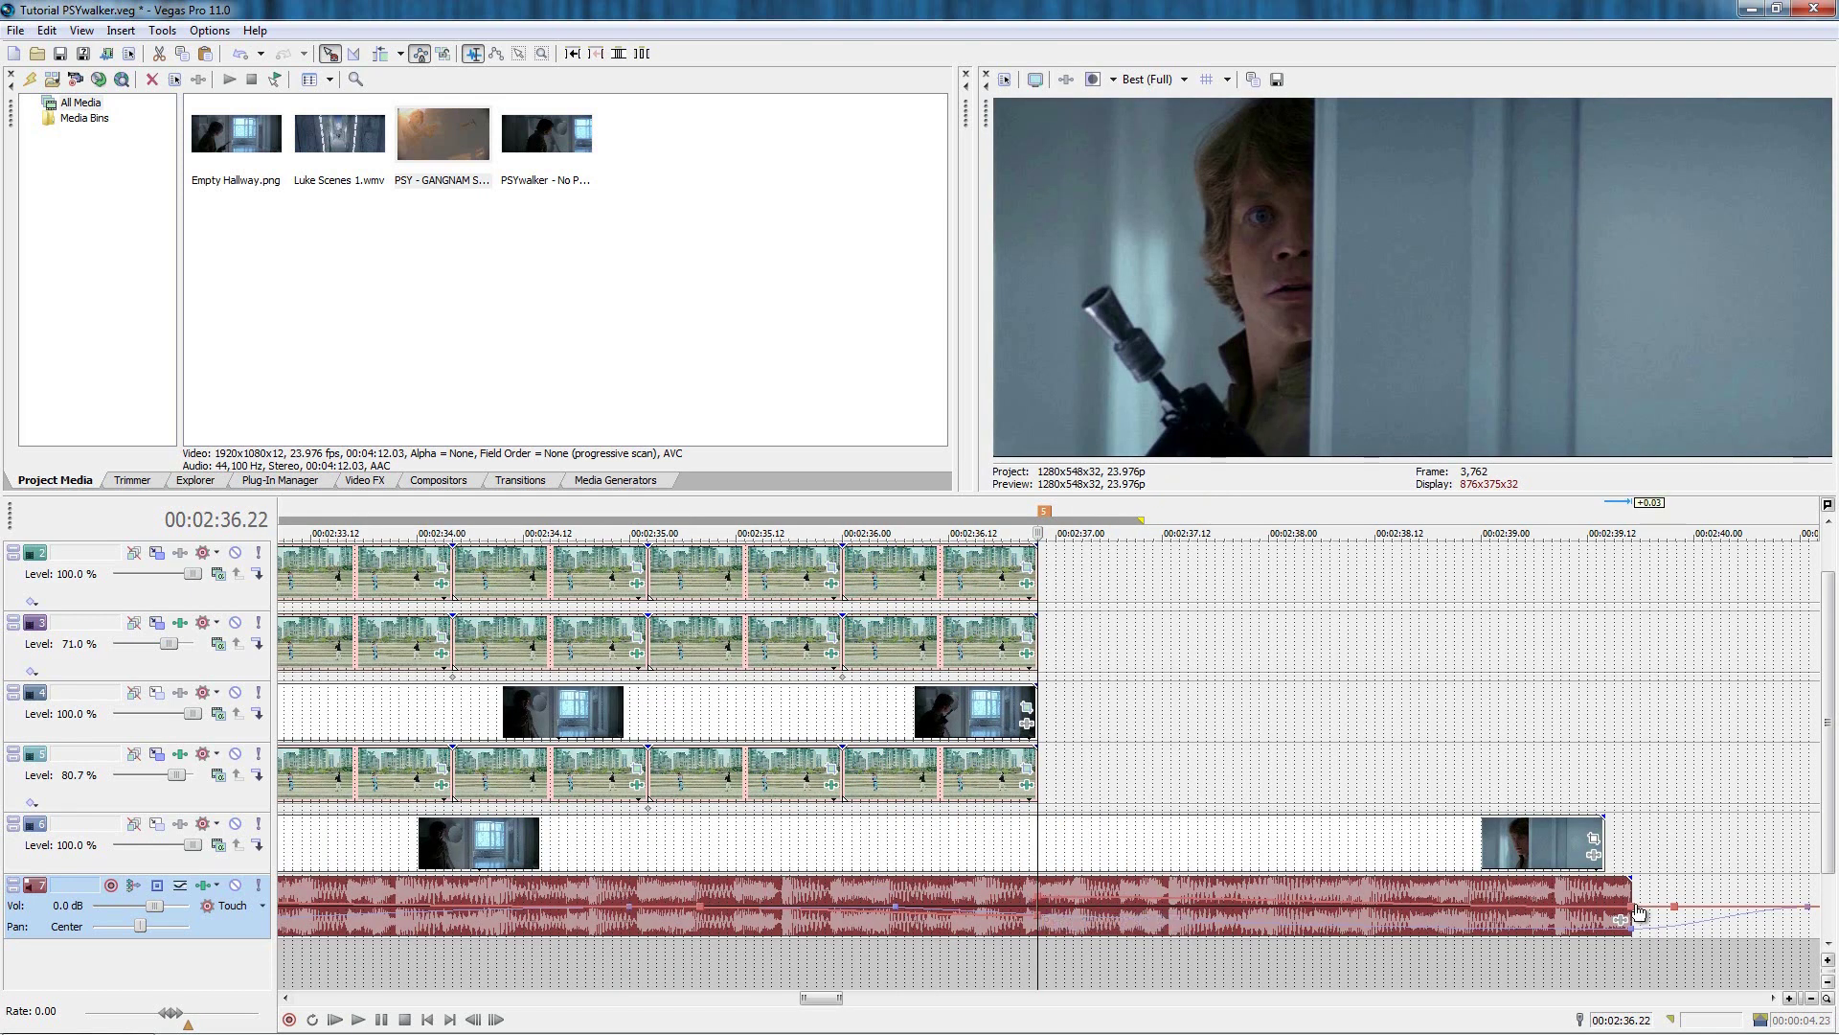
drag(1640, 911, 1644, 905)
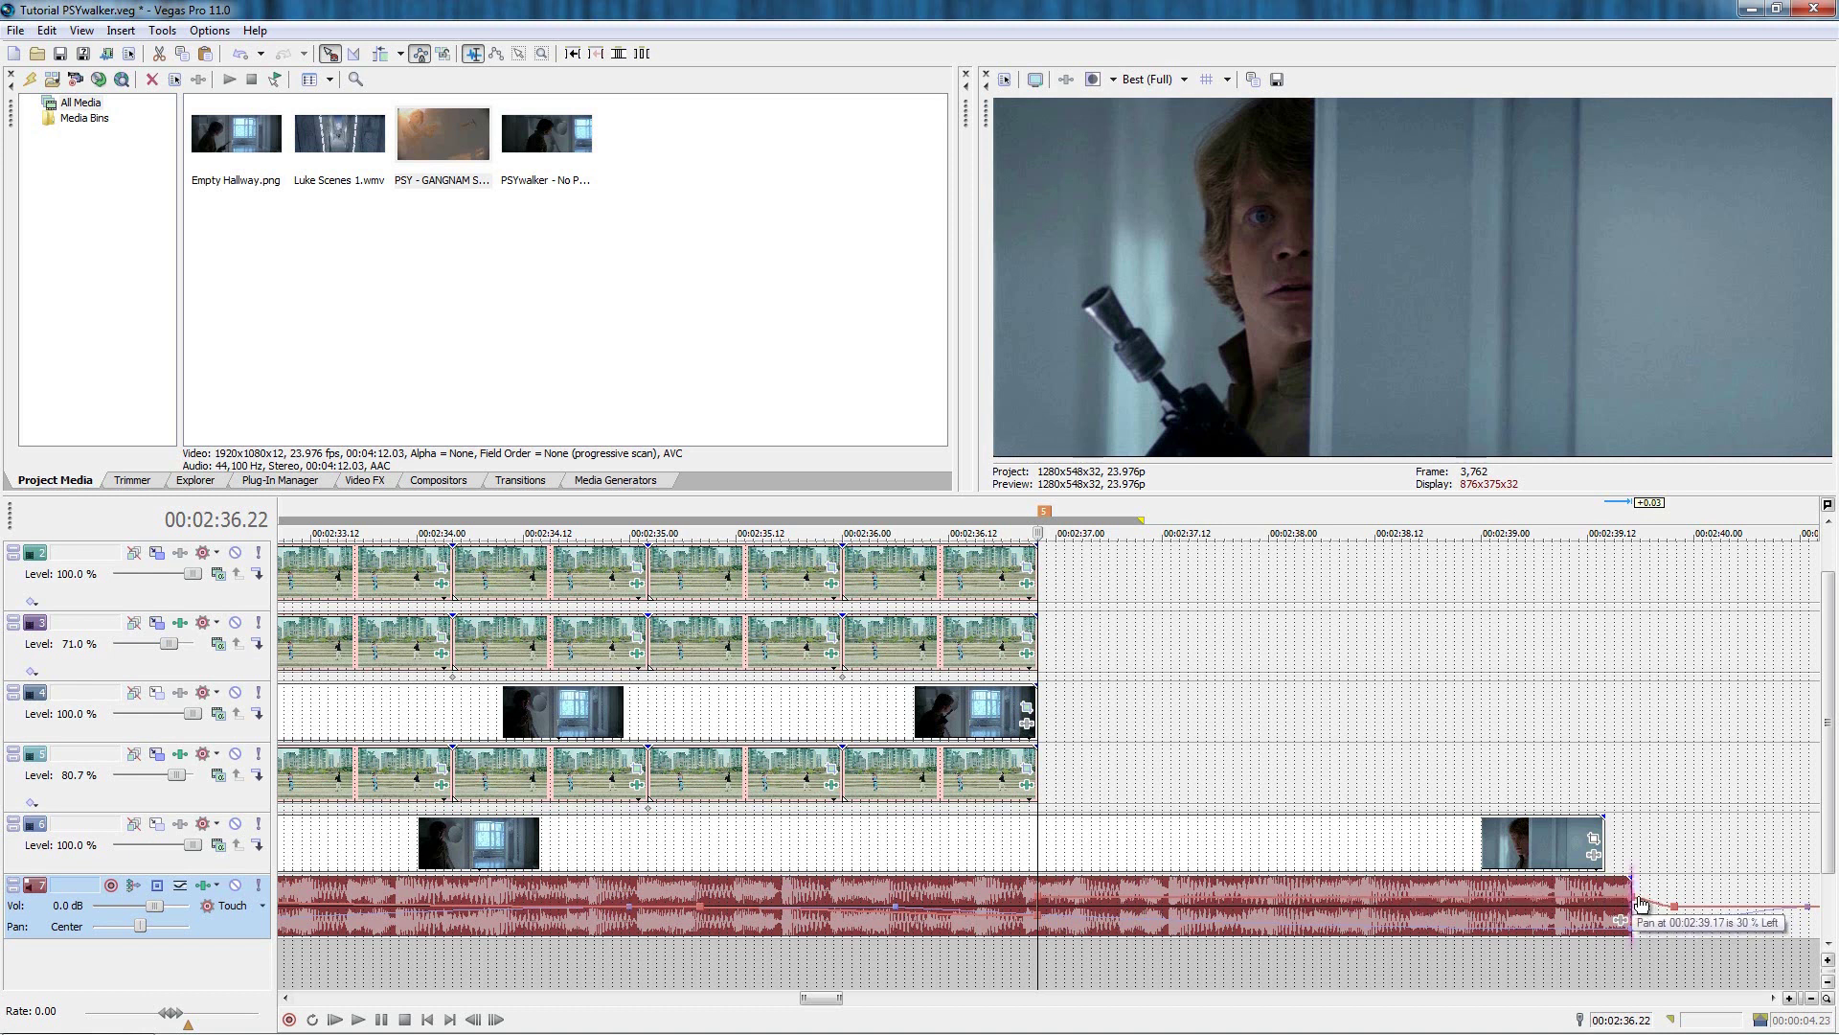
scroll(818, 977, down, 4)
click(860, 951)
key(space)
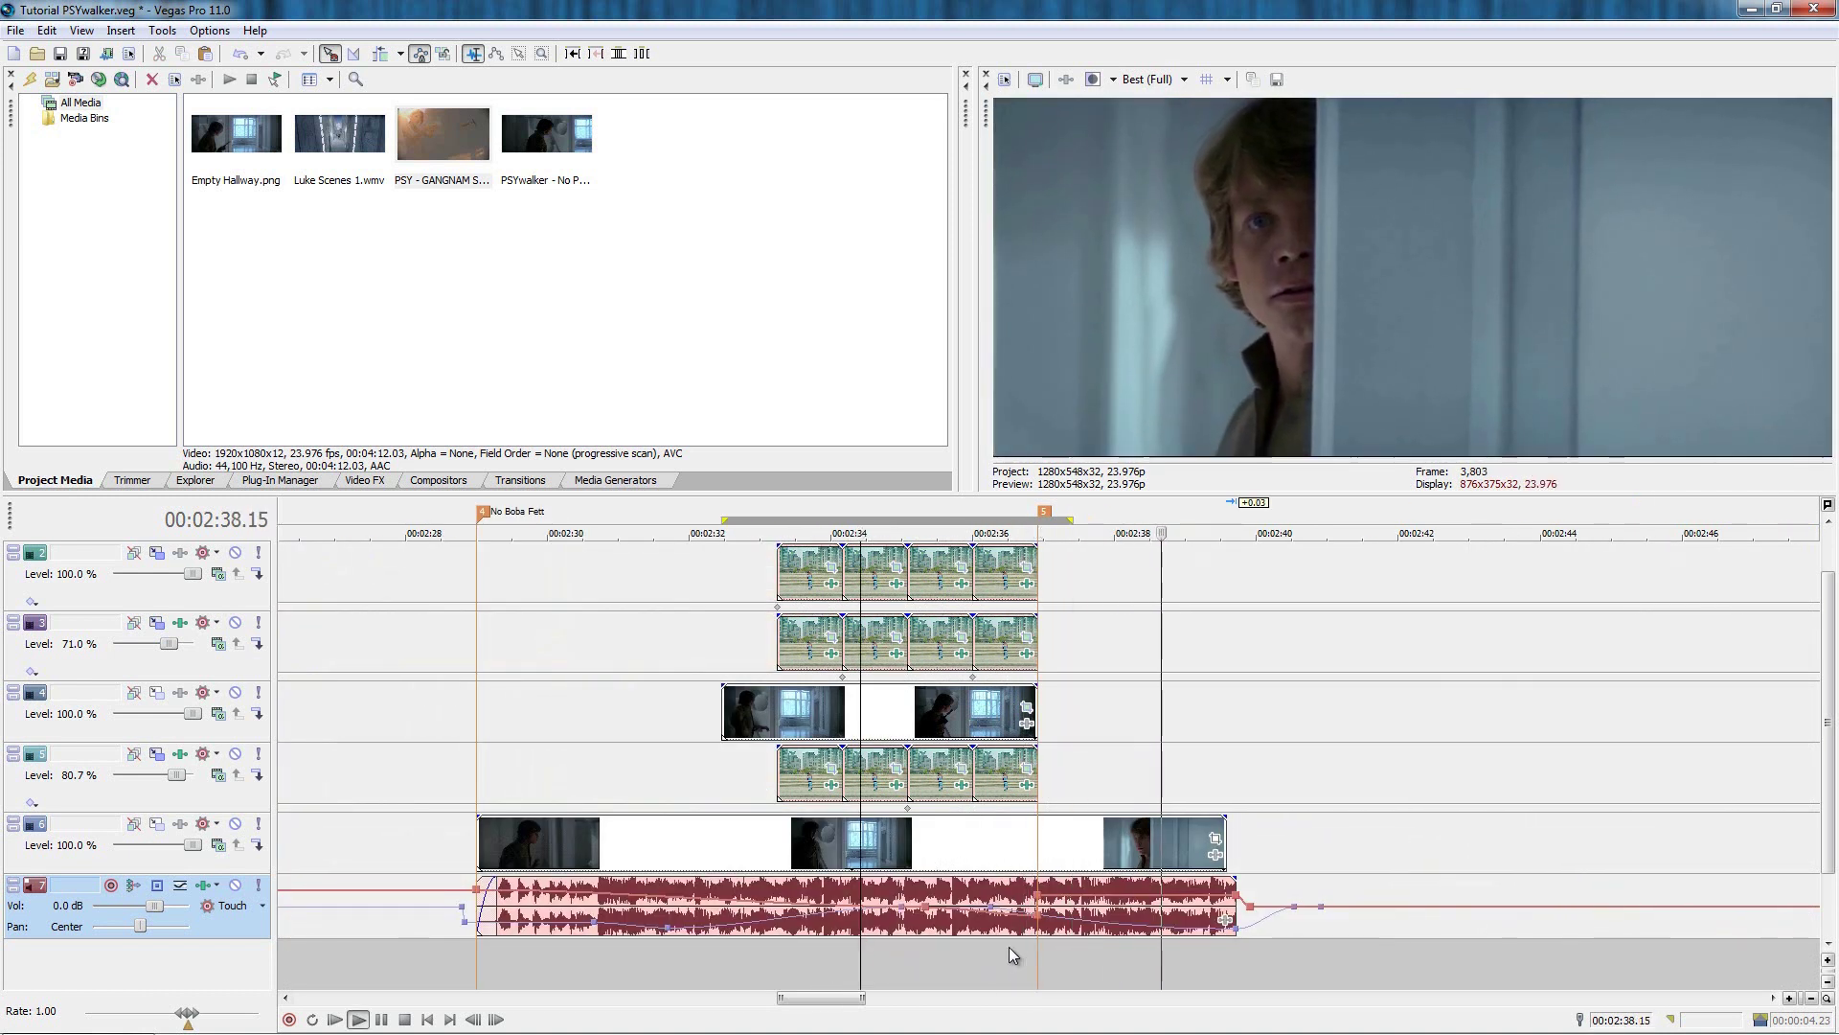
key(space)
Increase the height of the music track so its volume and pan envelopes are displayed larger.
drag(203, 939, 193, 986)
scroll(1071, 886, down, 2)
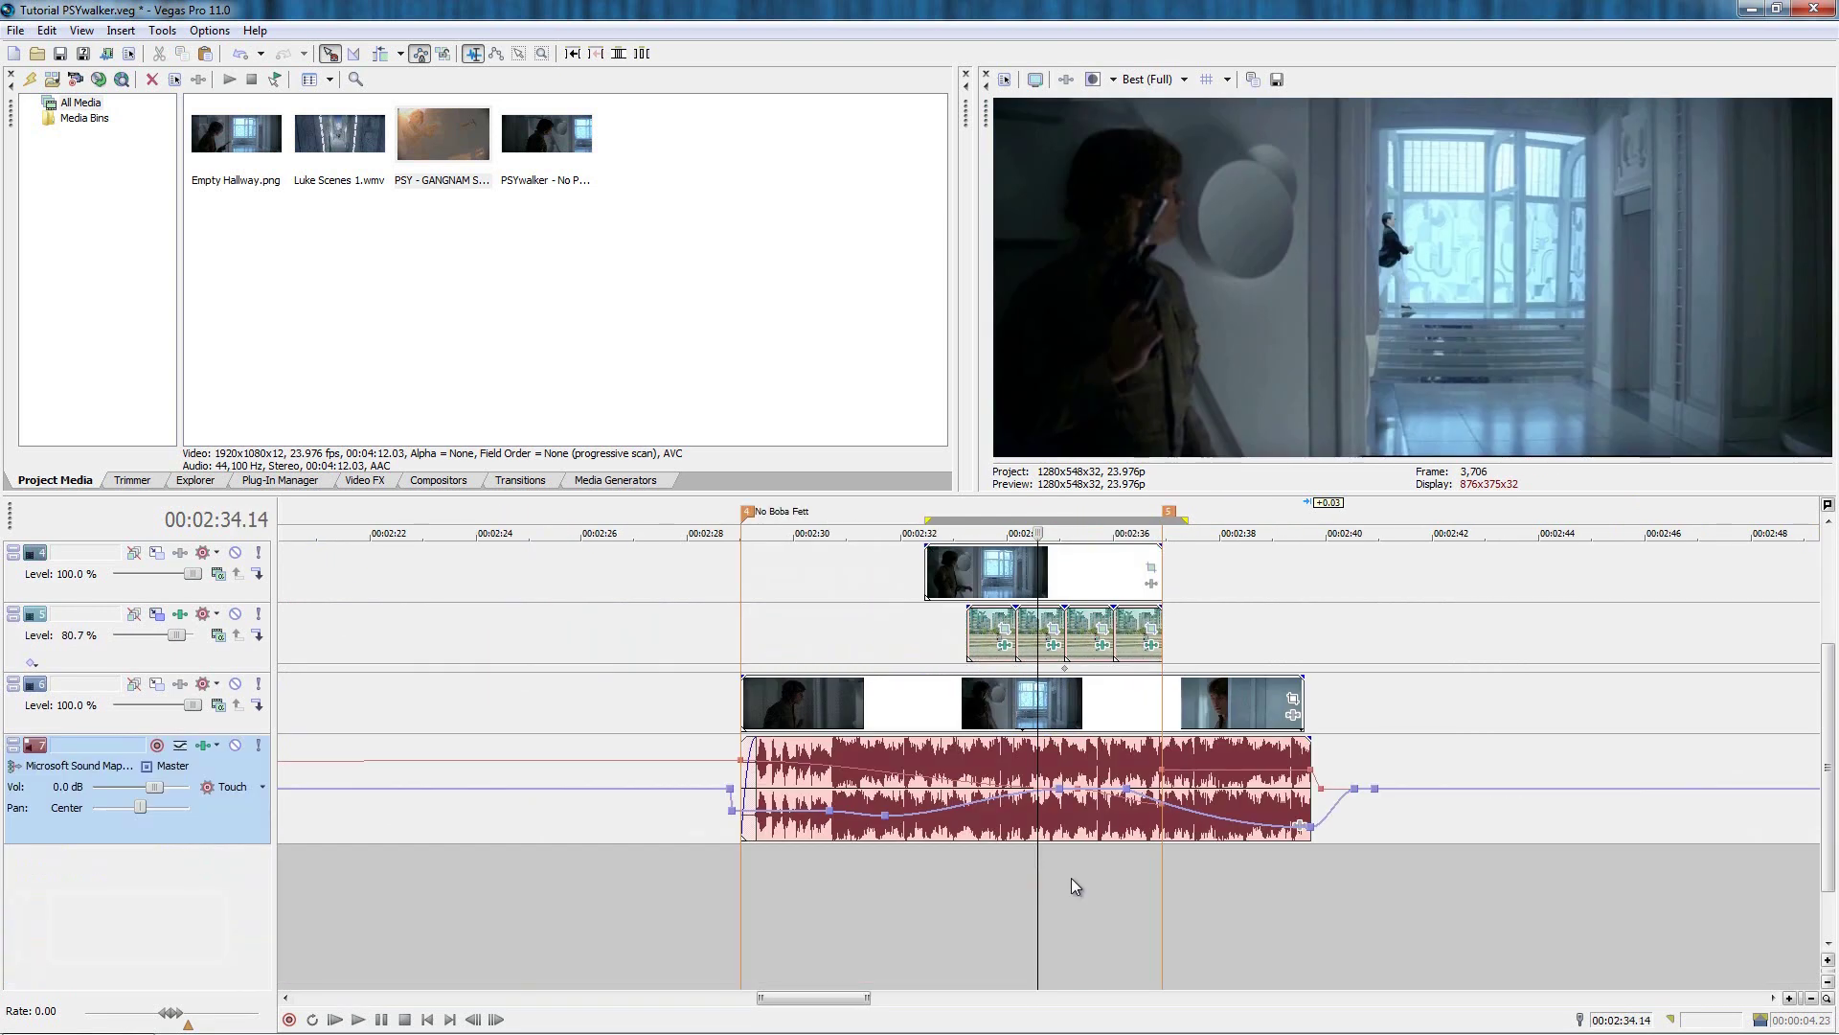
drag(176, 842, 178, 898)
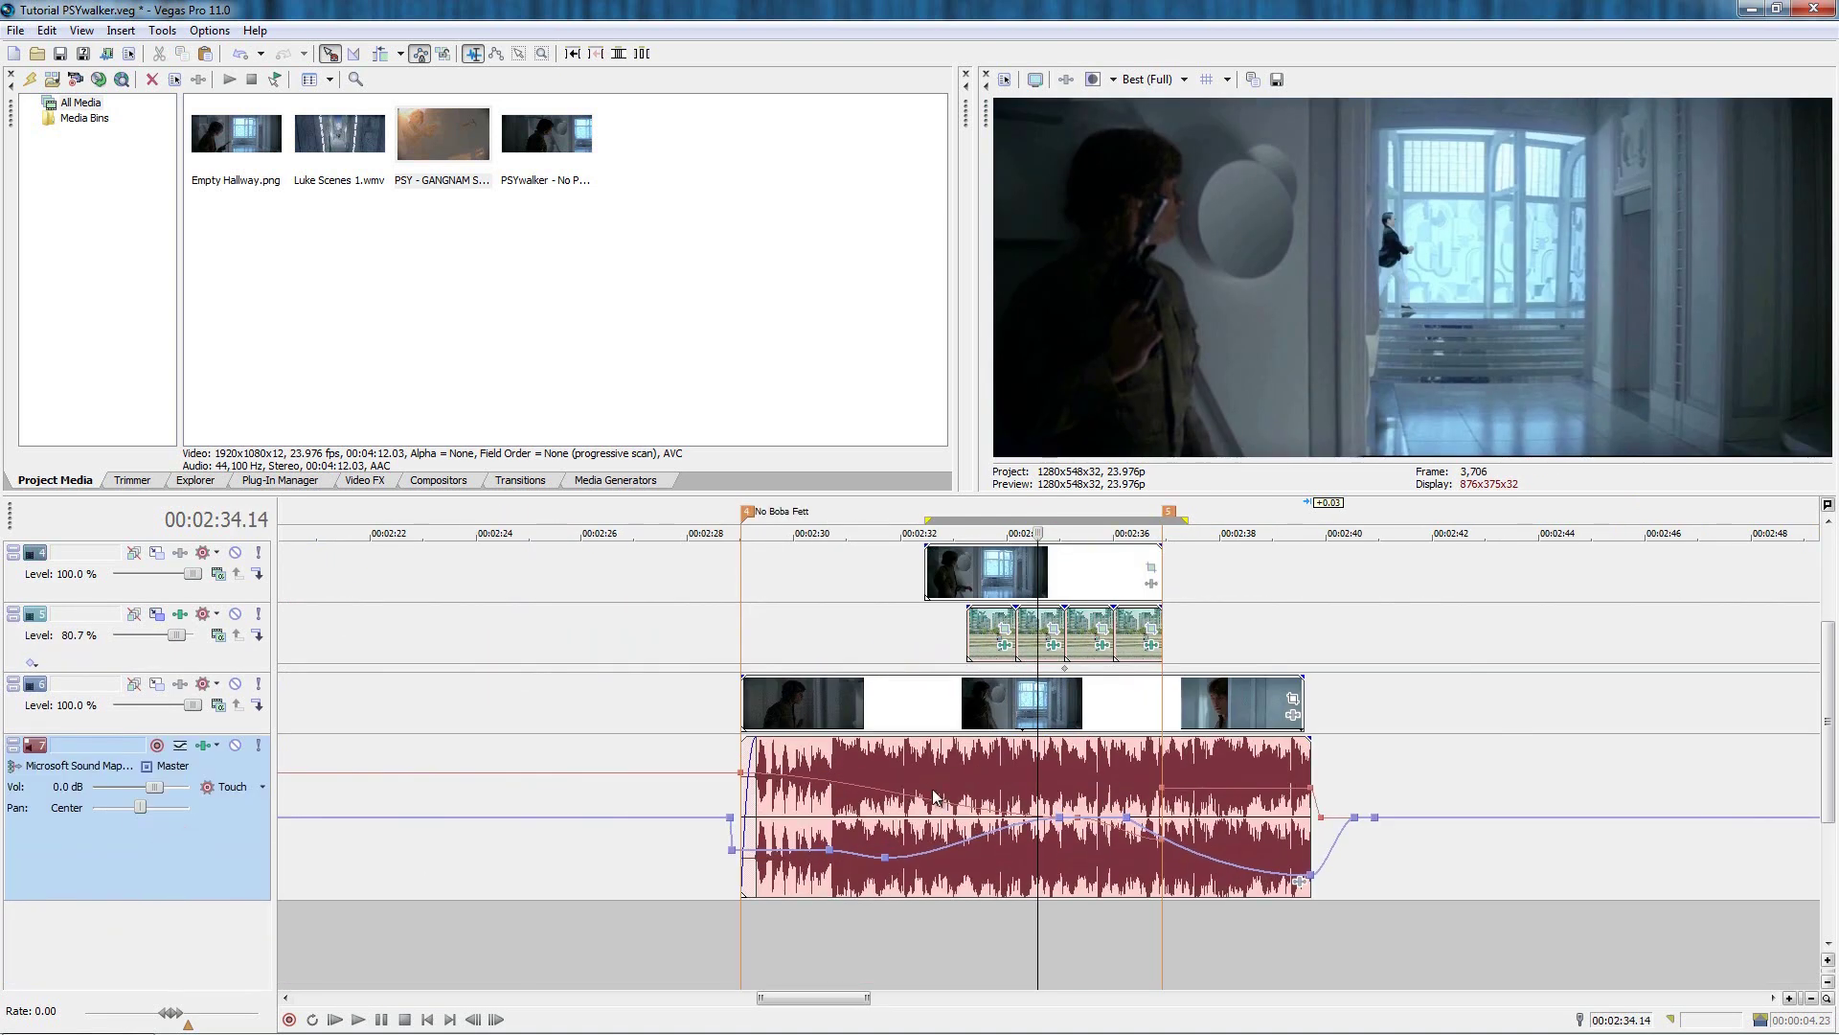
Select the time range from 00:02:29.00 to 00:02:39.17 and play back the finished hallway scene.
click(713, 837)
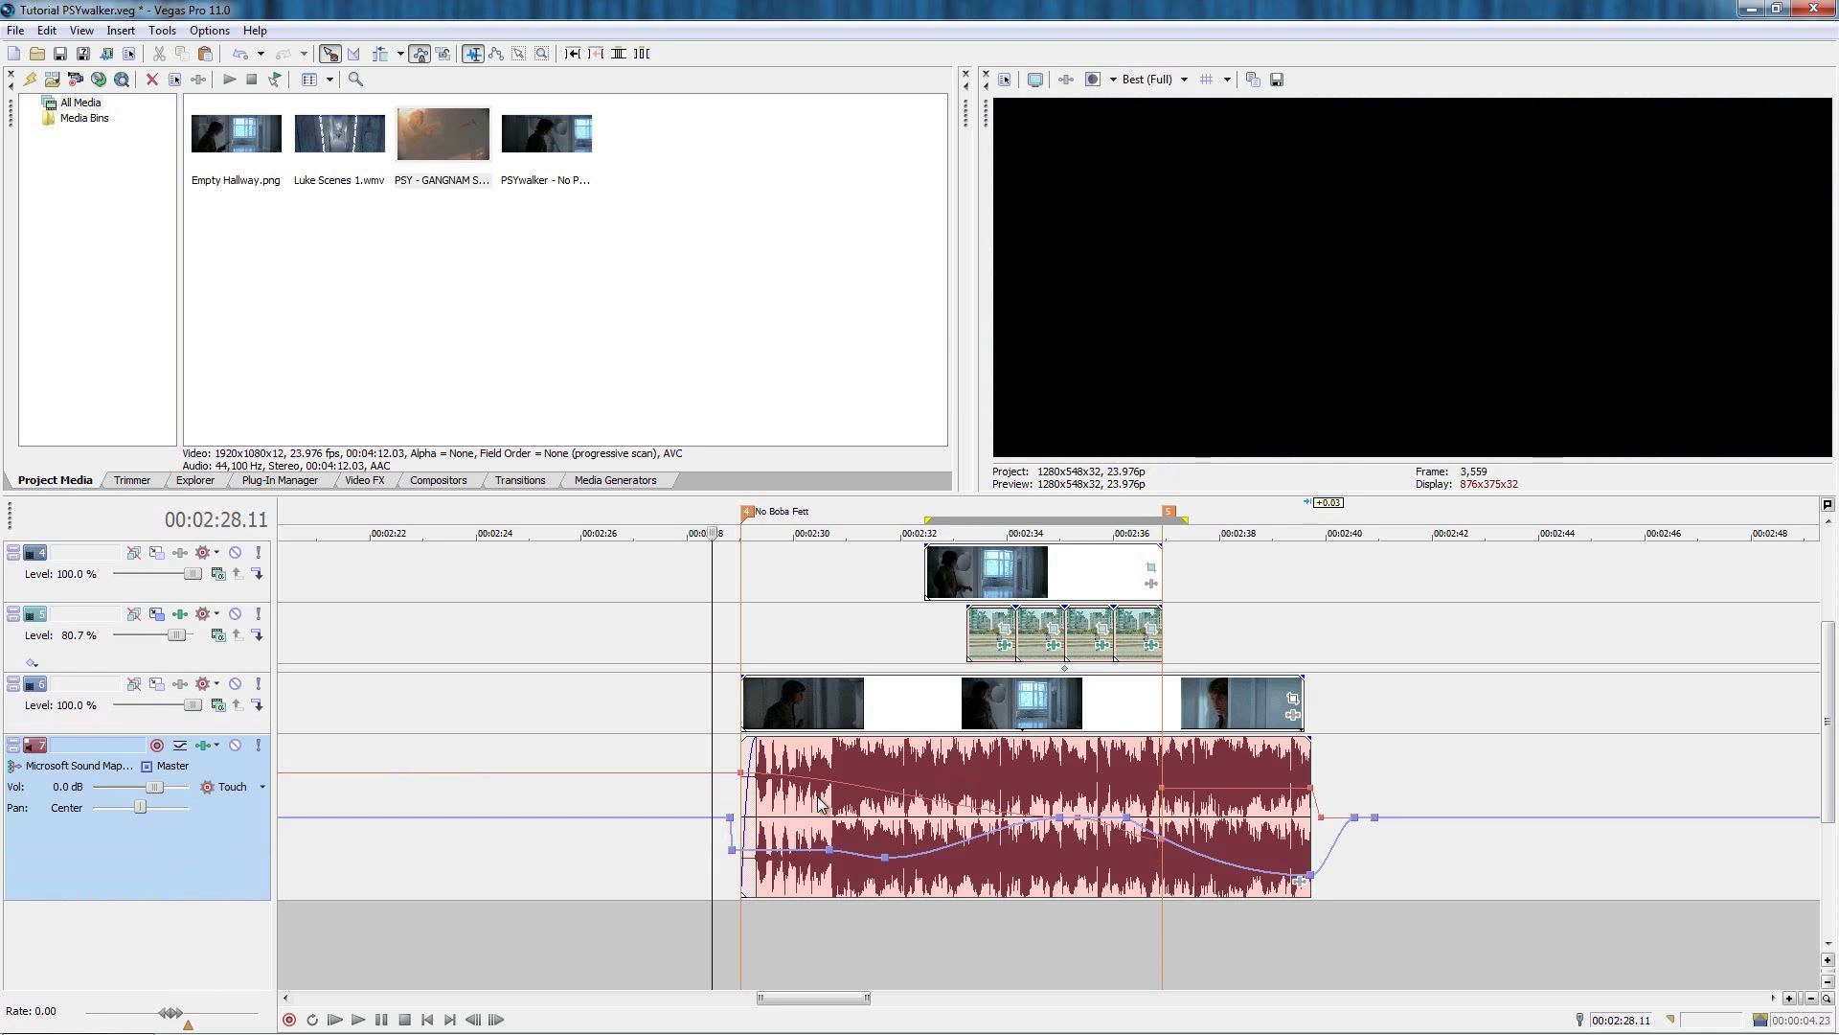
drag(740, 644, 1315, 594)
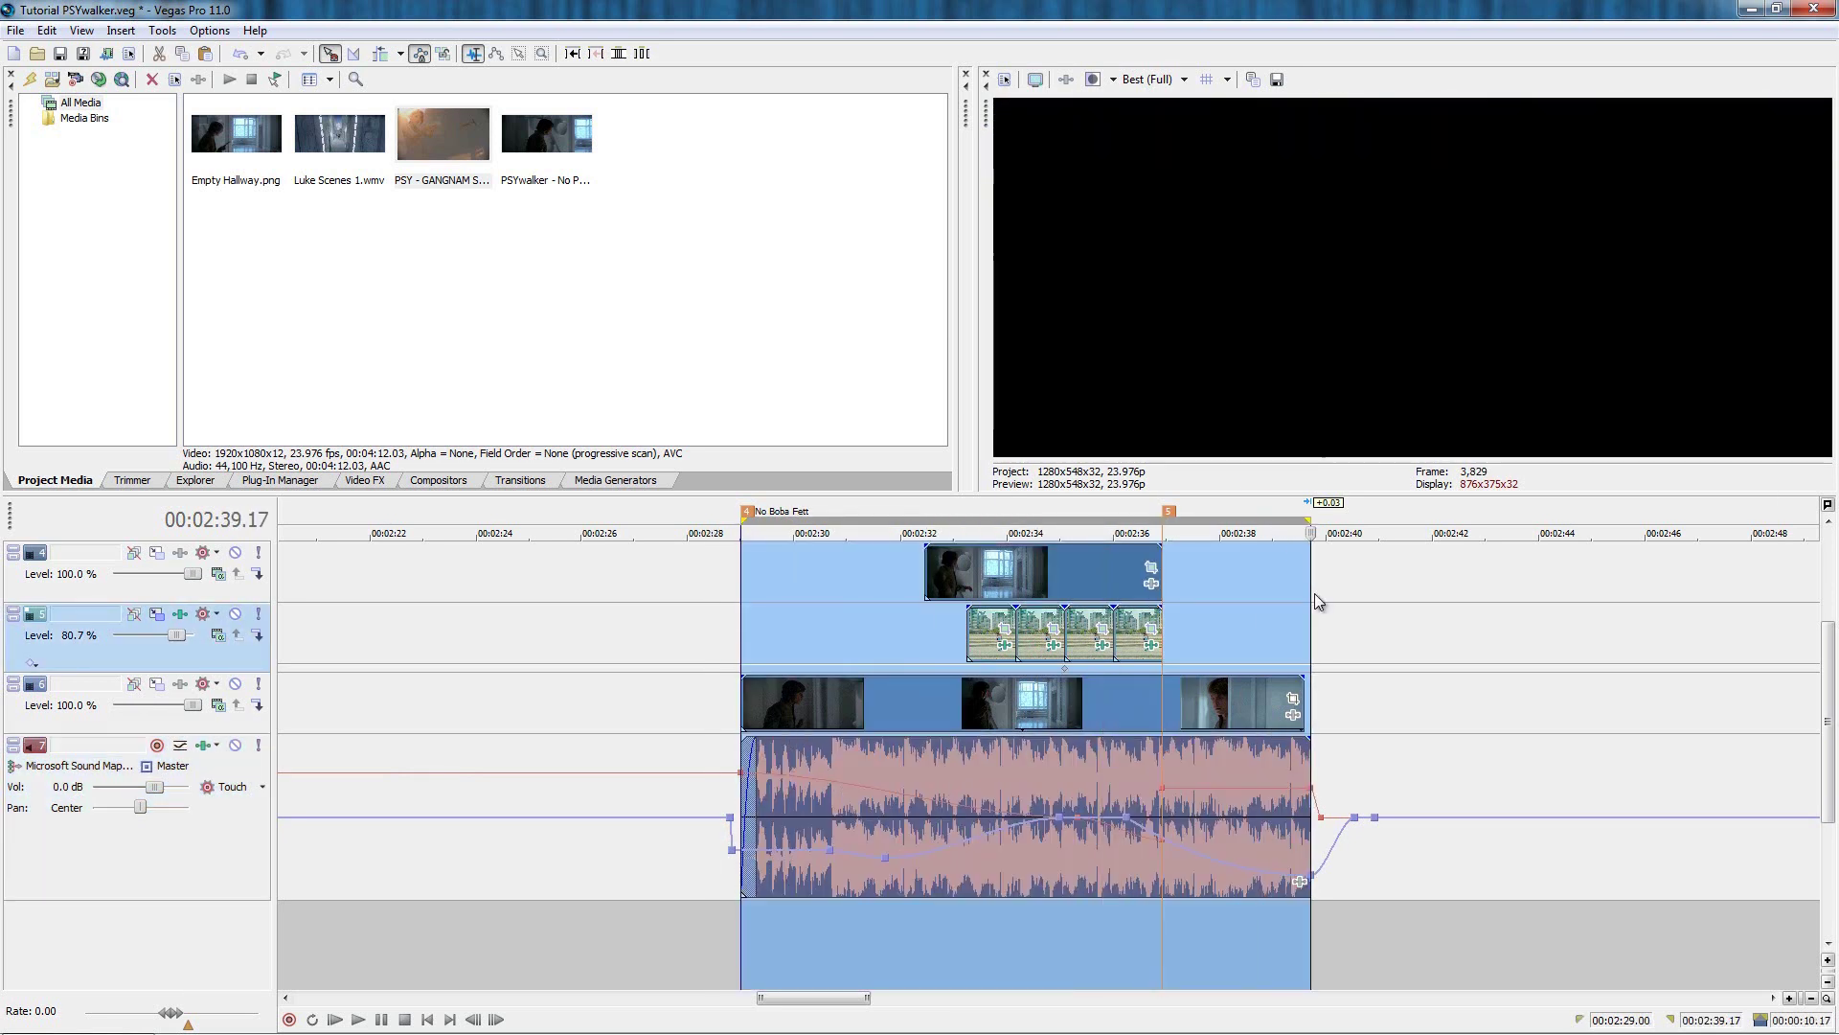
key(space)
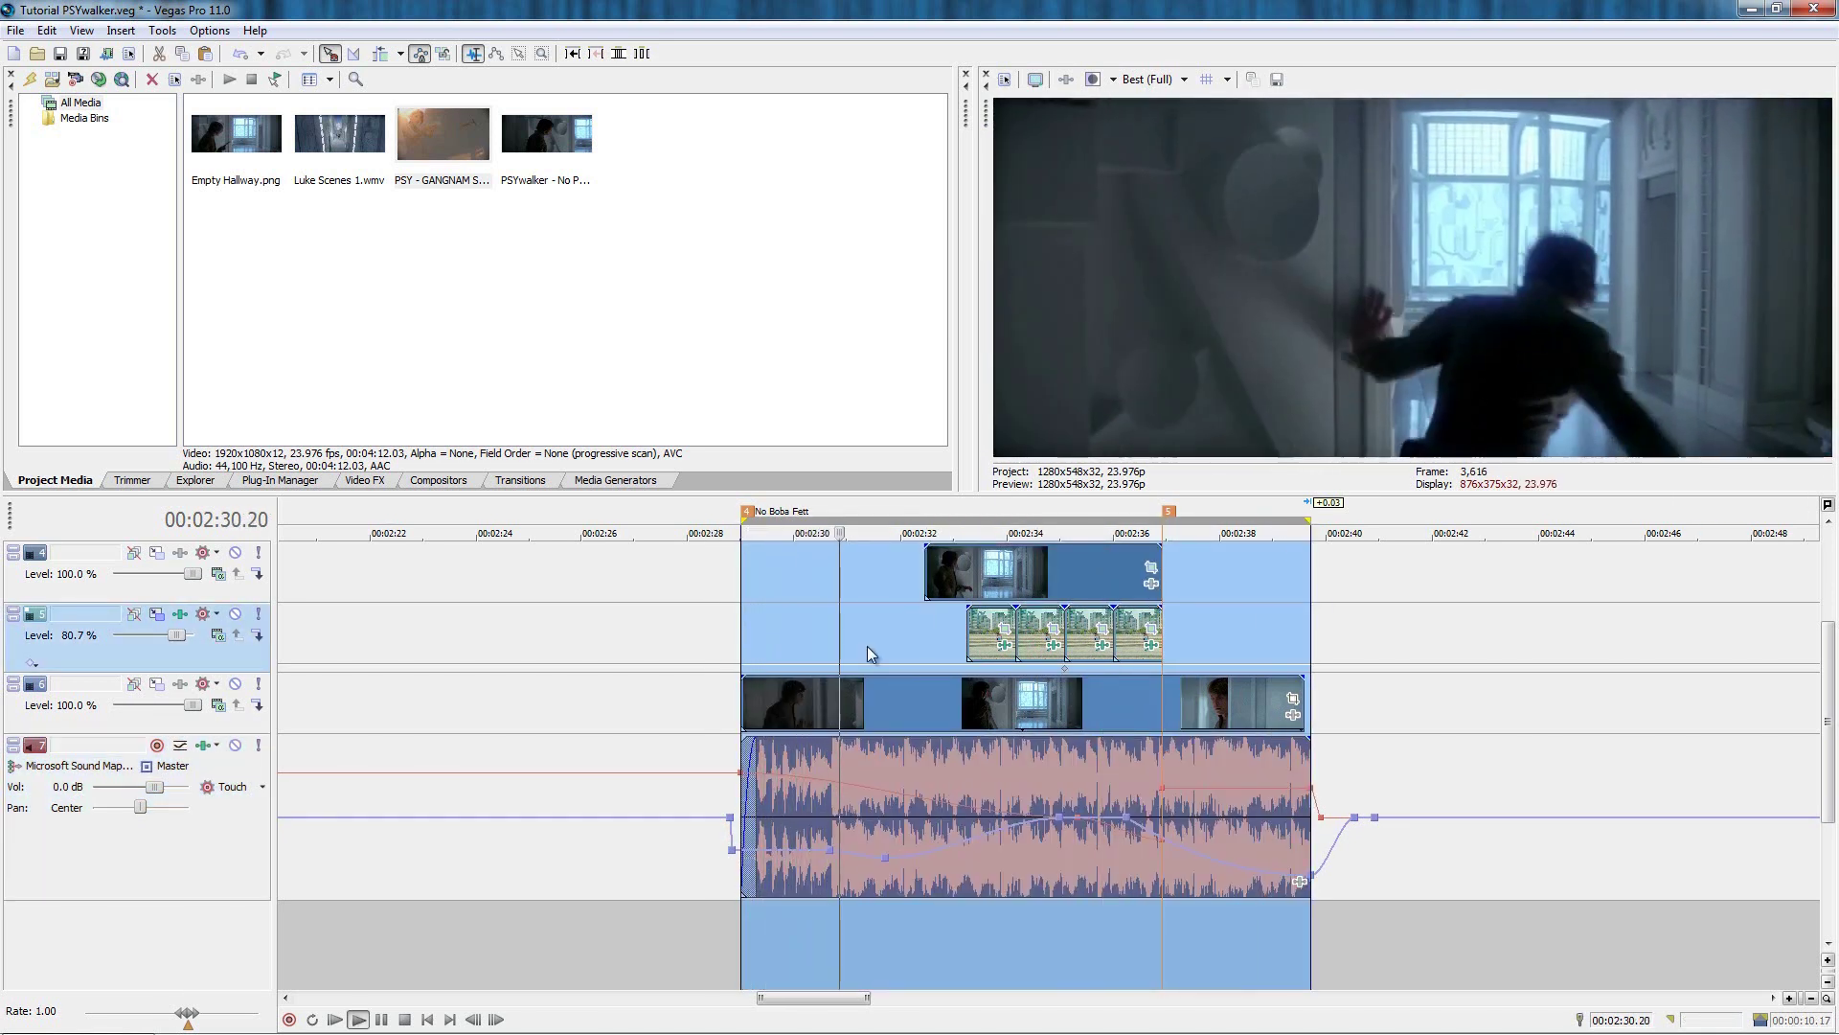